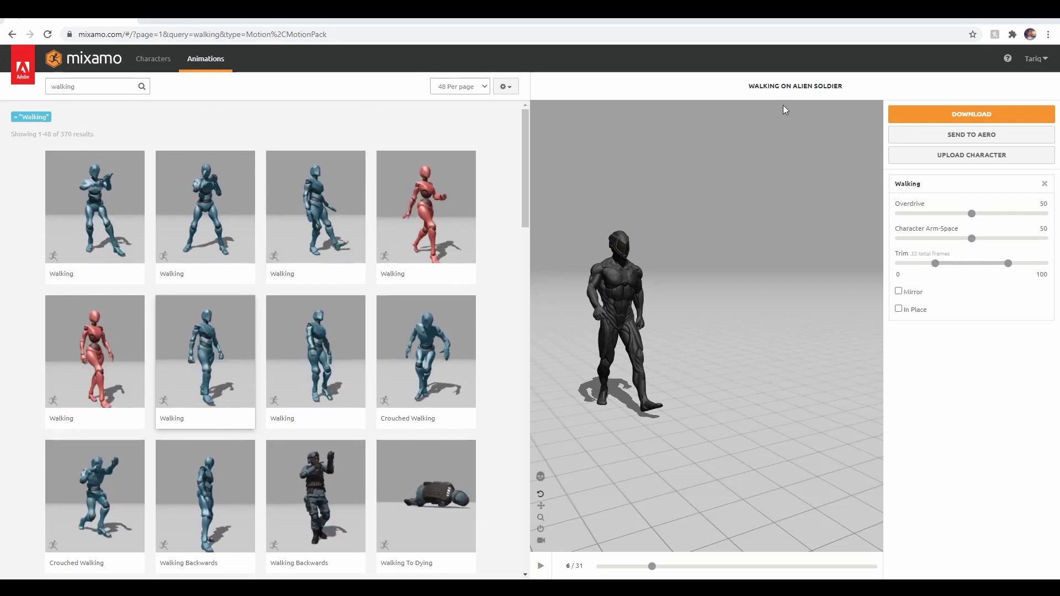
# Search the Mixamo characters for "alien" and choose the Alien Soldier as the active character
pyautogui.click(164, 72)
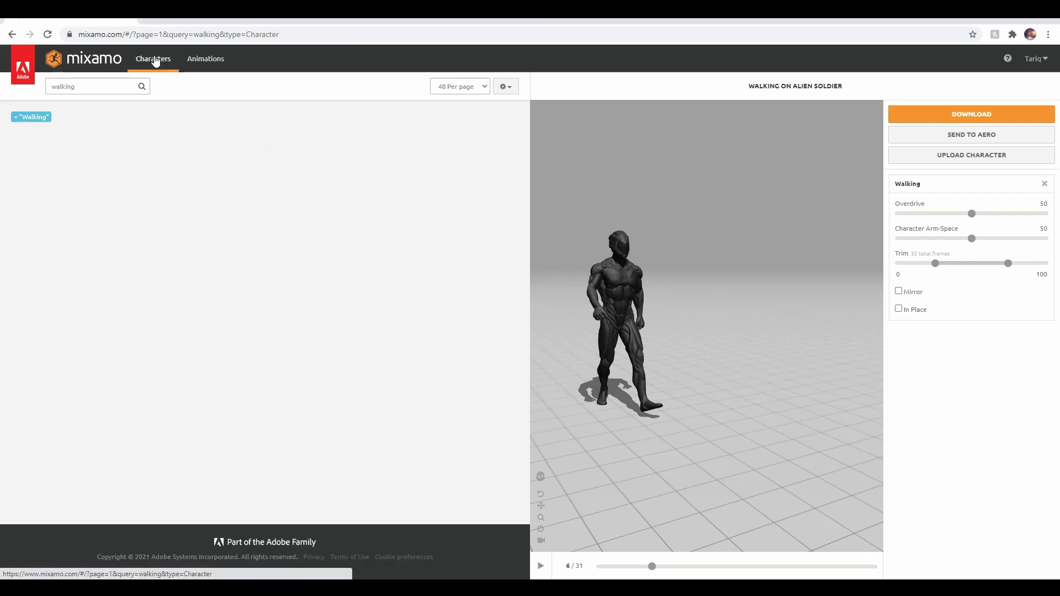
pyautogui.click(110, 86)
pyautogui.hotkey('ctrl', 'a')
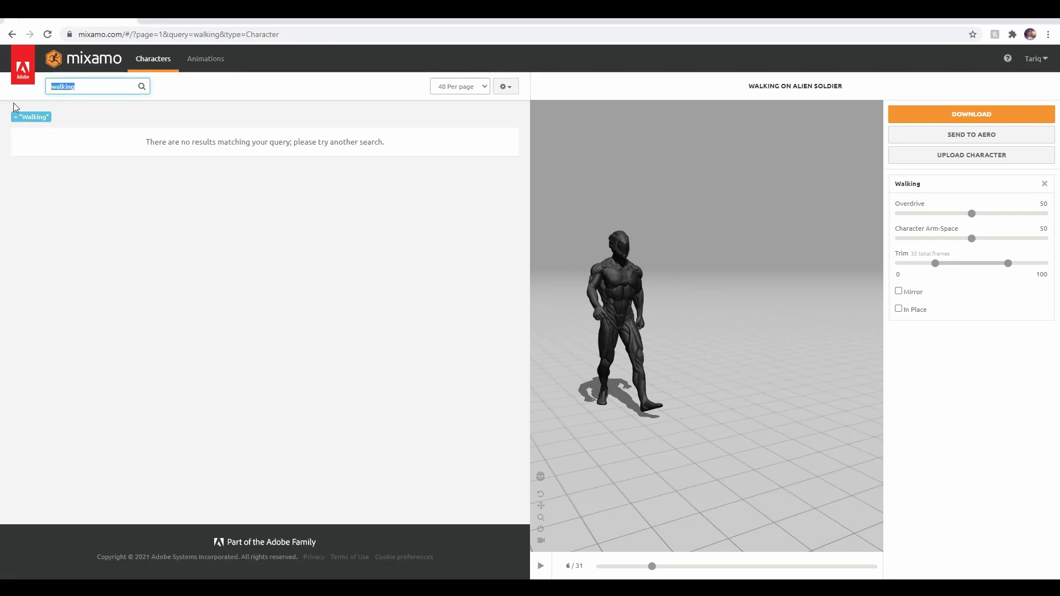
pyautogui.write('all')
pyautogui.write('en')
pyautogui.press('Return')
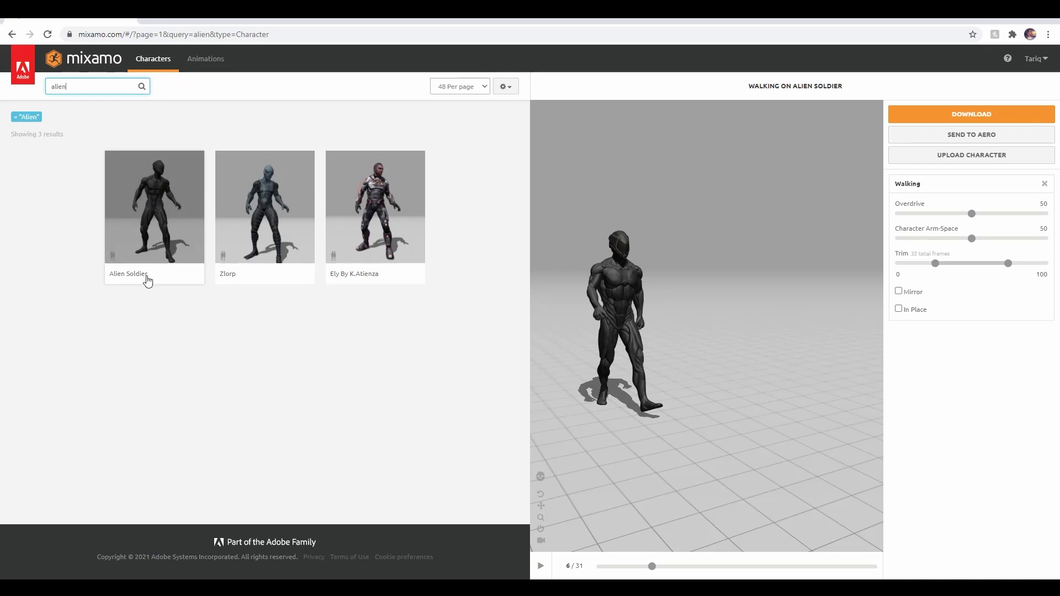
pyautogui.click(150, 204)
pyautogui.click(706, 209)
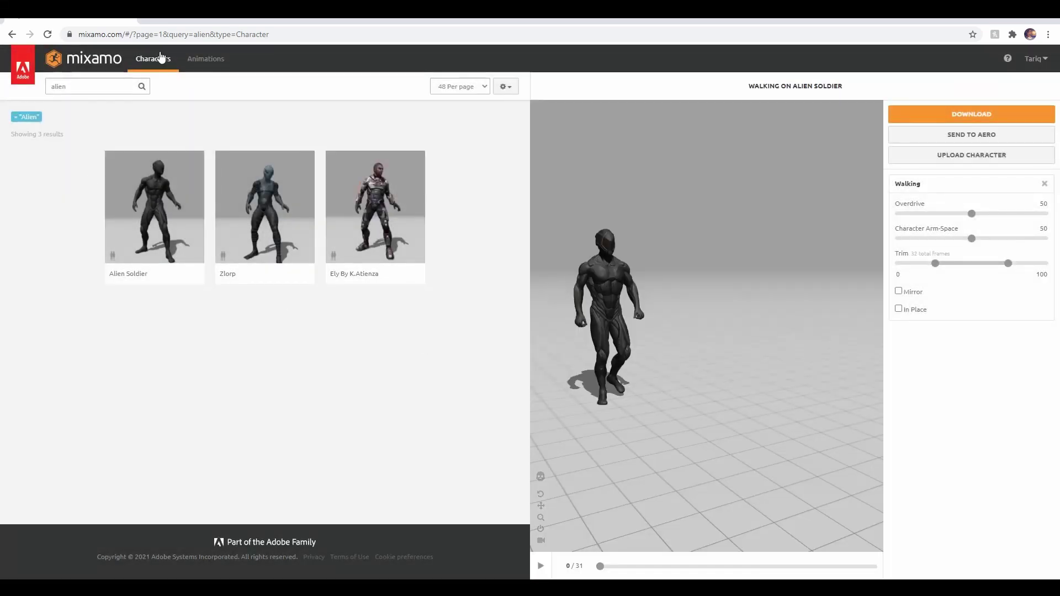
# Search the animations for "walking", apply the blue figure's Walking animation in the second row to the Alien Soldier, and preview it
pyautogui.click(205, 58)
pyautogui.click(84, 86)
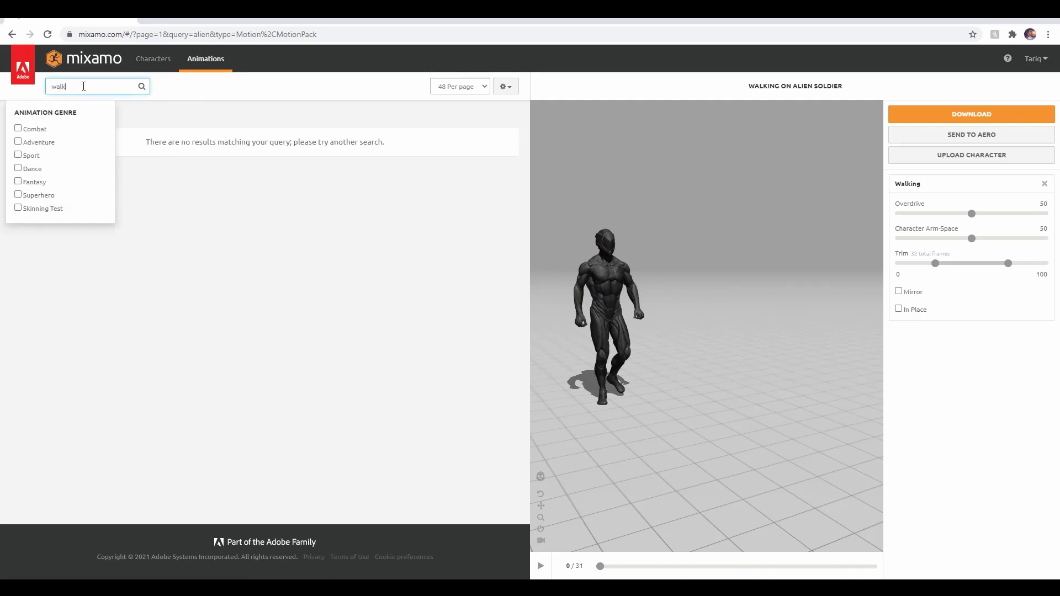
pyautogui.write('walking')
pyautogui.press('Return')
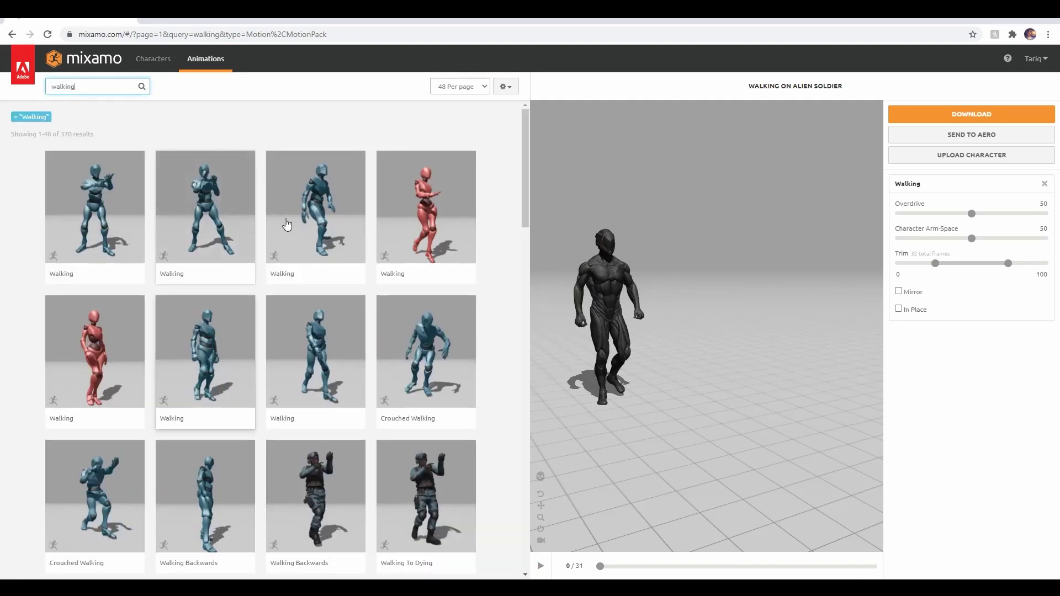
pyautogui.click(217, 354)
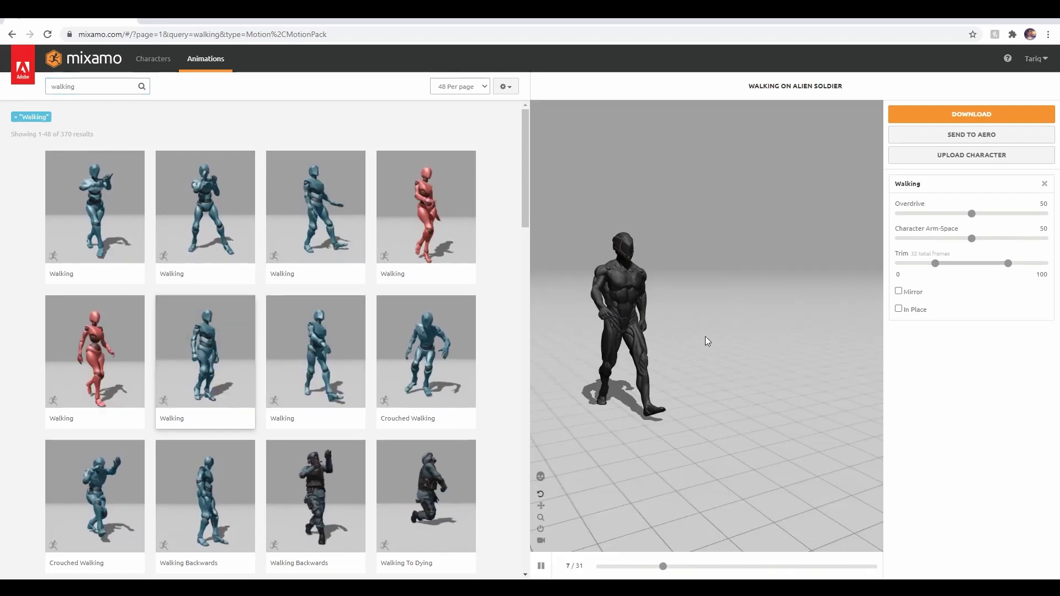
pyautogui.moveTo(670, 328); pyautogui.dragTo(666, 333)
pyautogui.moveTo(178, 426)
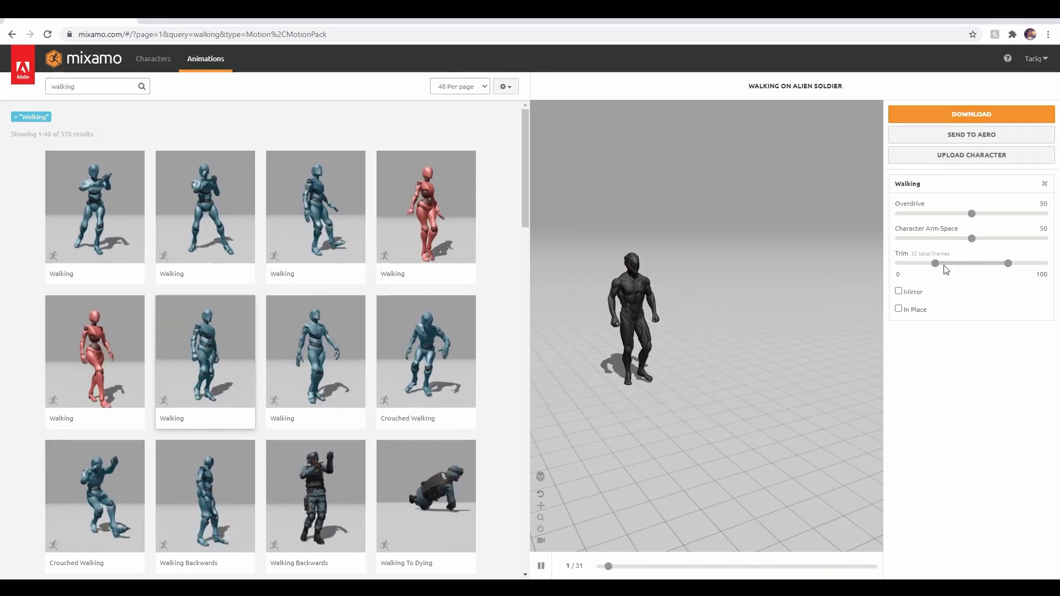
# Download the walking Alien Soldier as FBX Binary with skin at 24 frames per second
pyautogui.click(985, 117)
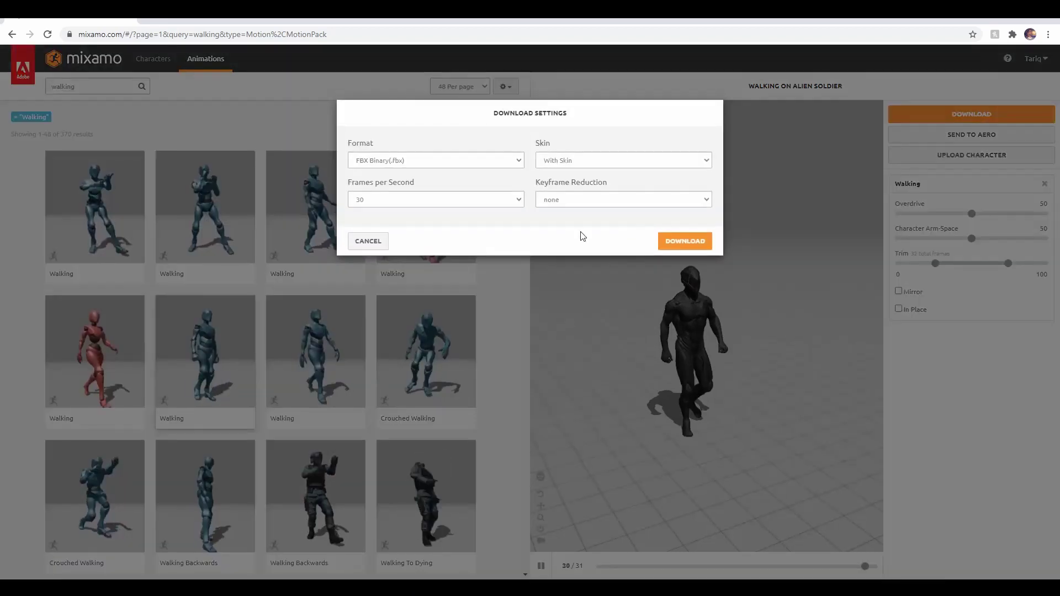
pyautogui.click(386, 200)
pyautogui.click(386, 216)
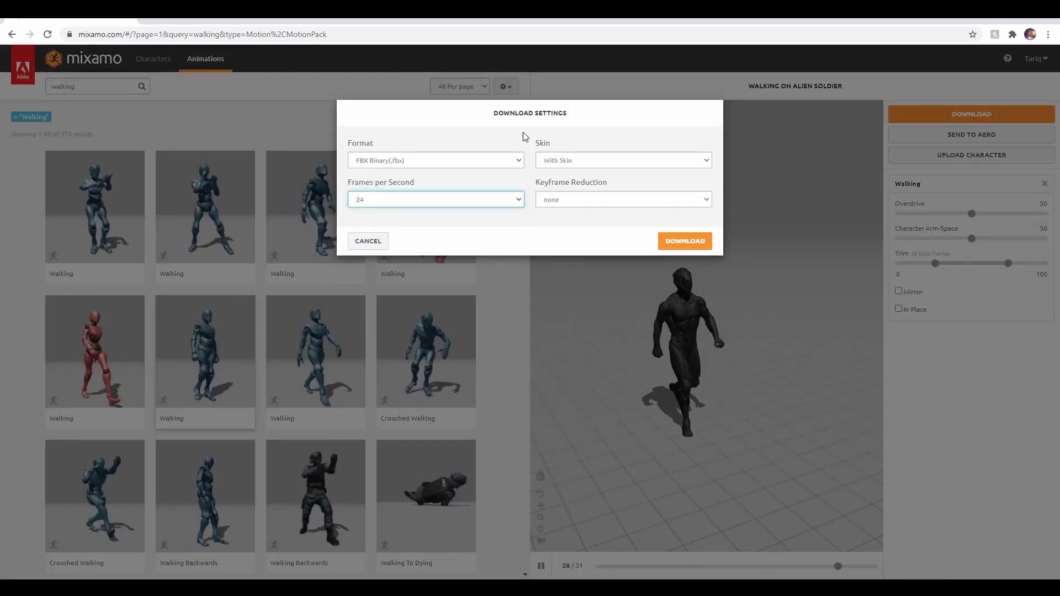
pyautogui.click(681, 240)
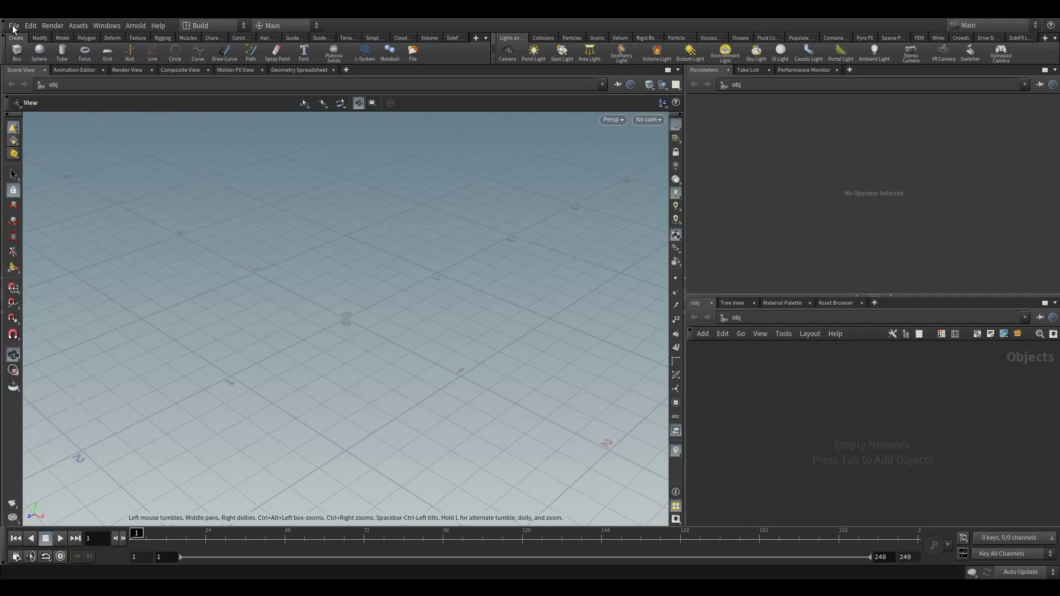
# Switch to Houdini and create a new project named AlienTroops with an additional custom project folder named fbx
pyautogui.click(14, 25)
pyautogui.click(42, 132)
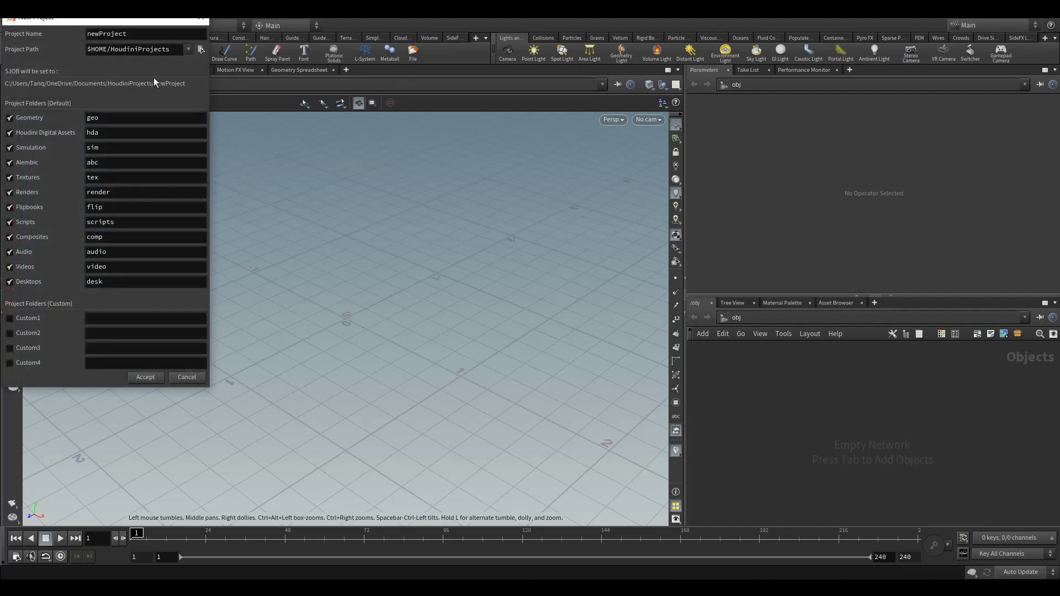
pyautogui.doubleClick(325, 149)
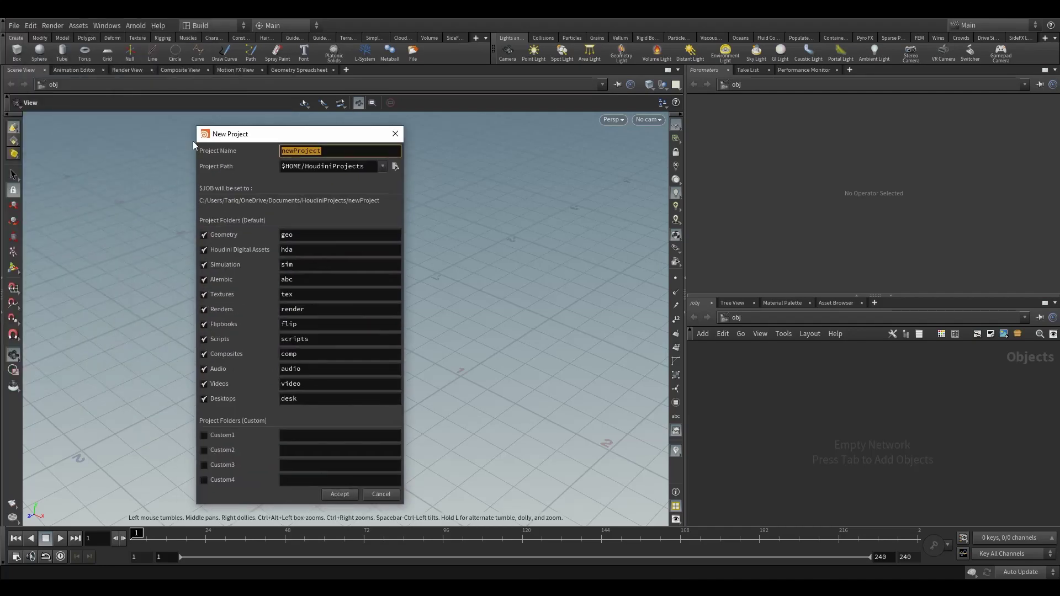
pyautogui.write('AlienTroops')
pyautogui.click(213, 437)
pyautogui.click(204, 436)
pyautogui.click(340, 434)
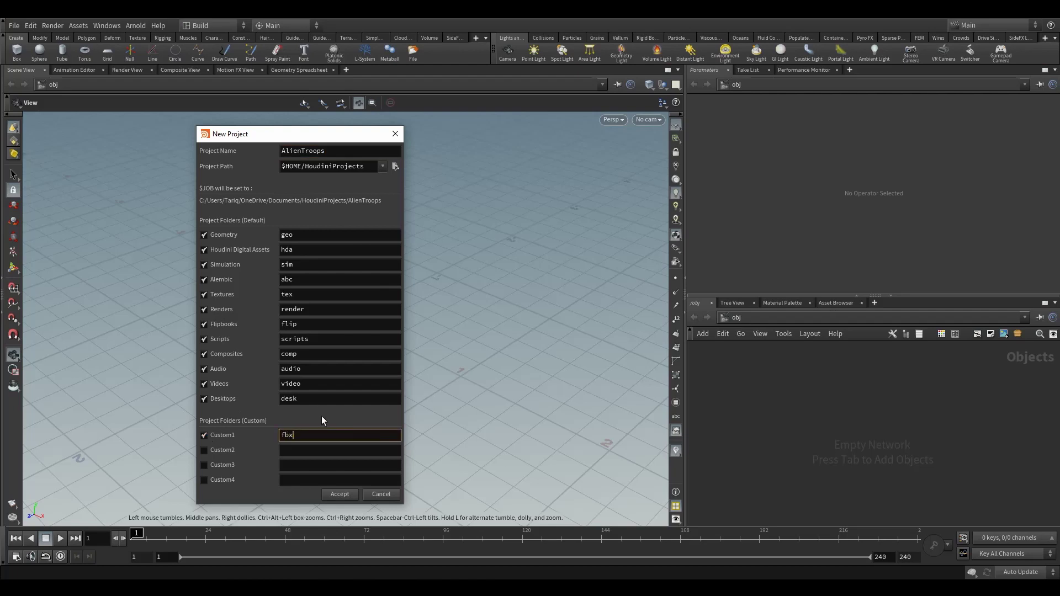
pyautogui.click(345, 496)
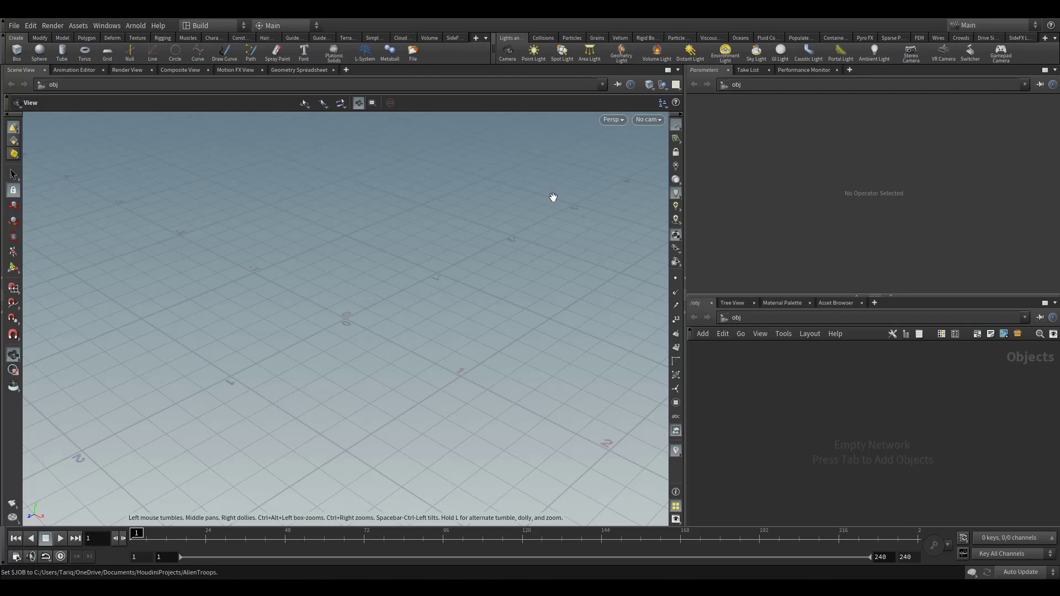
# Close the Parameters, Take List and Performance Monitor panes so the network view fills that side of the layout
pyautogui.click(727, 70)
pyautogui.click(721, 70)
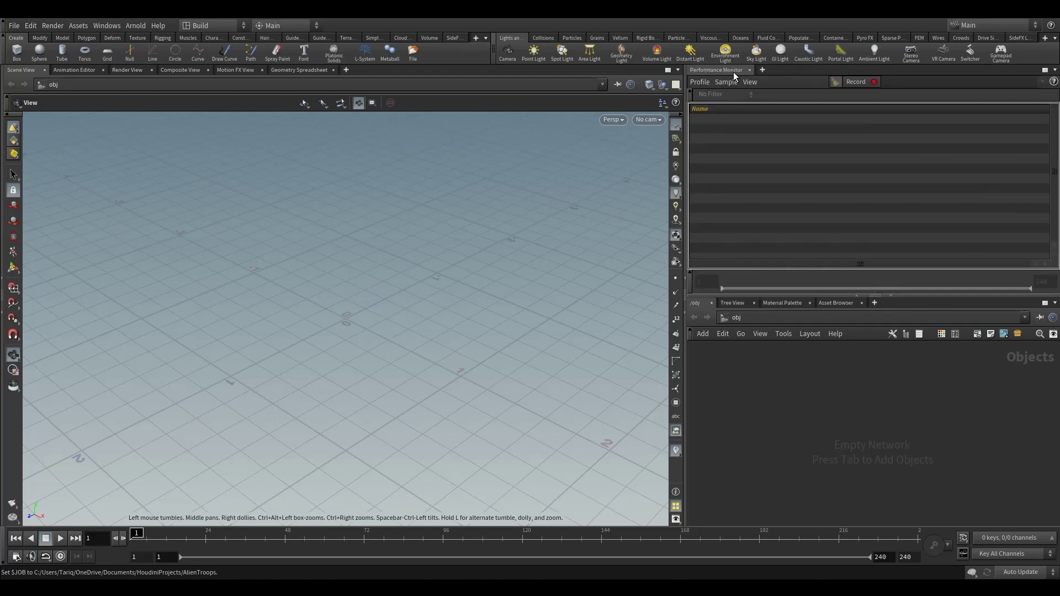
pyautogui.click(750, 70)
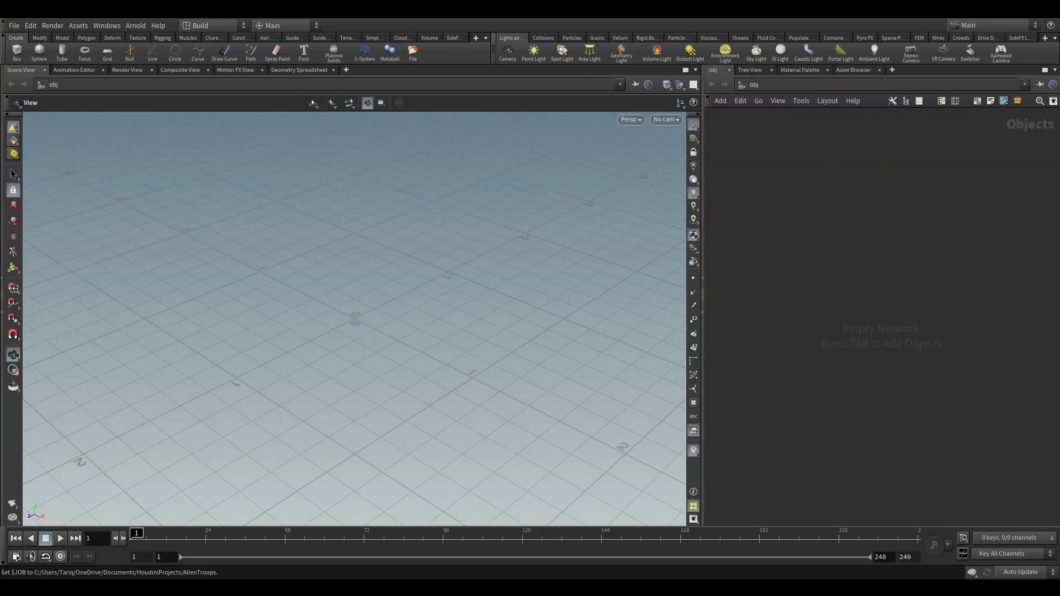
# Save the scene in the $JOB project folder as AlienTroops.v1.hip
pyautogui.click(15, 25)
pyautogui.click(45, 99)
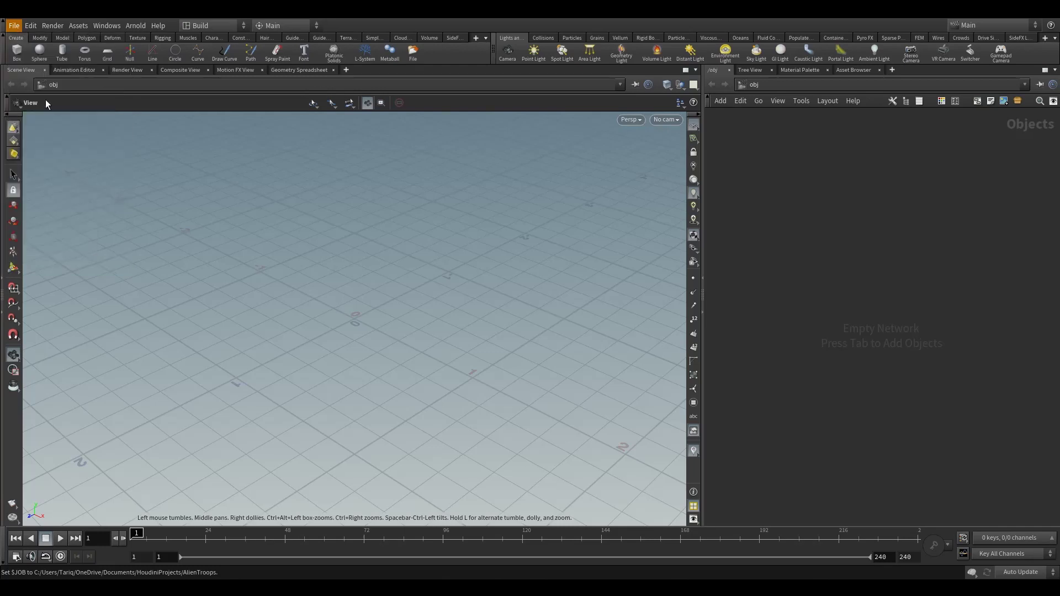
pyautogui.moveTo(154, 268); pyautogui.dragTo(130, 269)
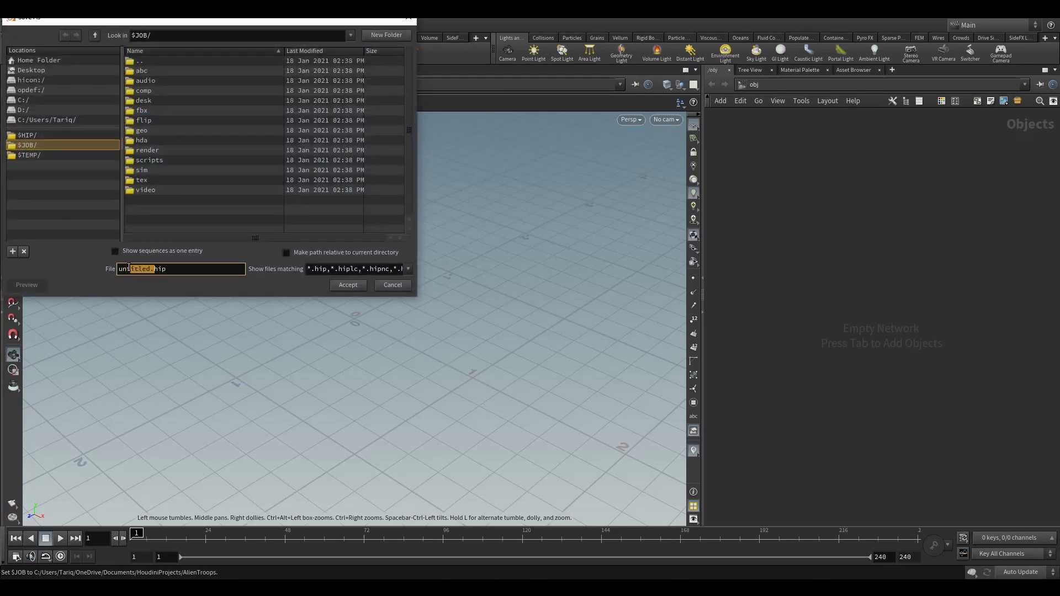
pyautogui.click(143, 272)
pyautogui.doubleClick(131, 271)
pyautogui.write('AlienTroops')
pyautogui.press('Left')
pyautogui.write('v1.')
pyautogui.click(348, 285)
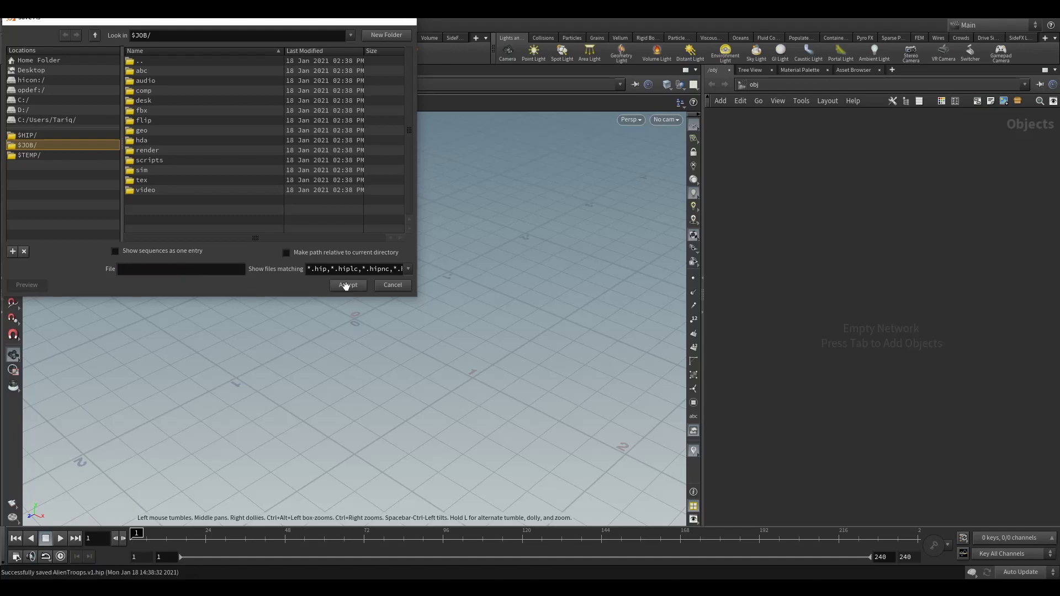
# In File Explorer, place the downloaded Walking.fbx in the AlienTroops project's fbx folder and close the folder window
pyautogui.moveTo(1059, 194); pyautogui.dragTo(286, 162)
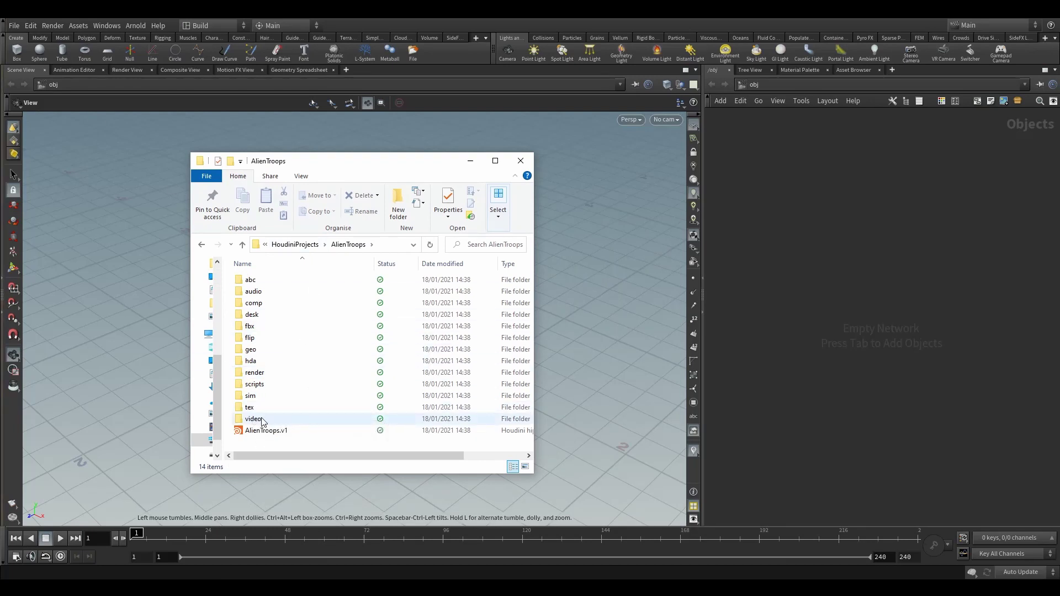
pyautogui.click(262, 327)
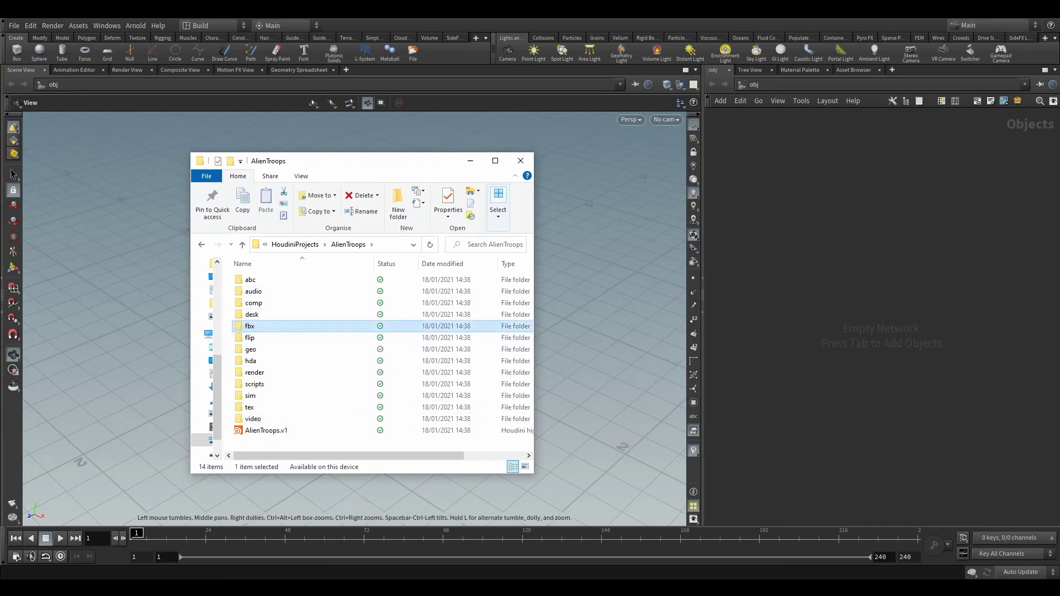
pyautogui.moveTo(583, 313); pyautogui.dragTo(249, 329)
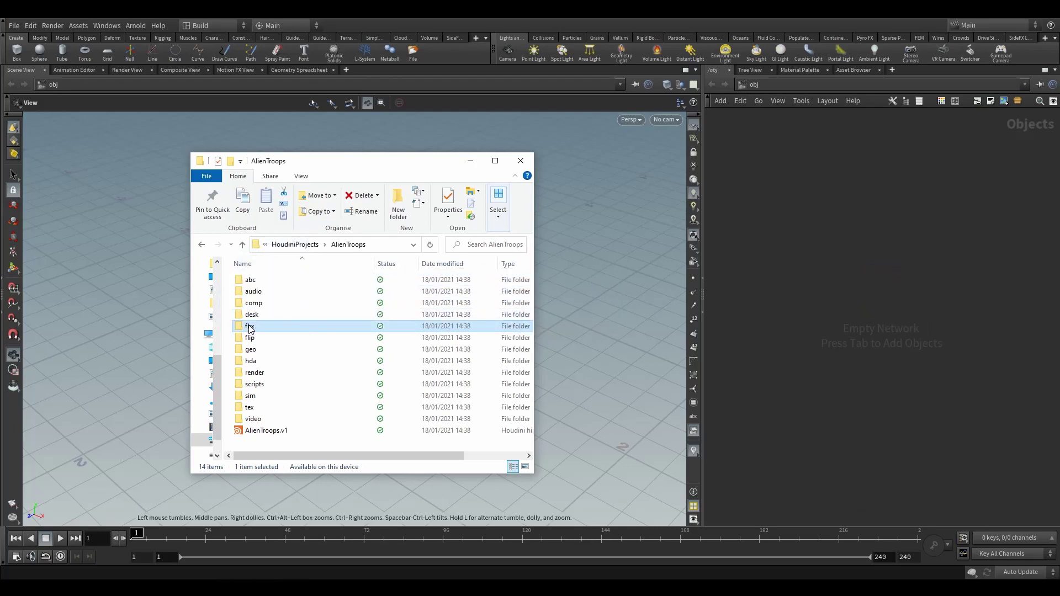
pyautogui.click(520, 160)
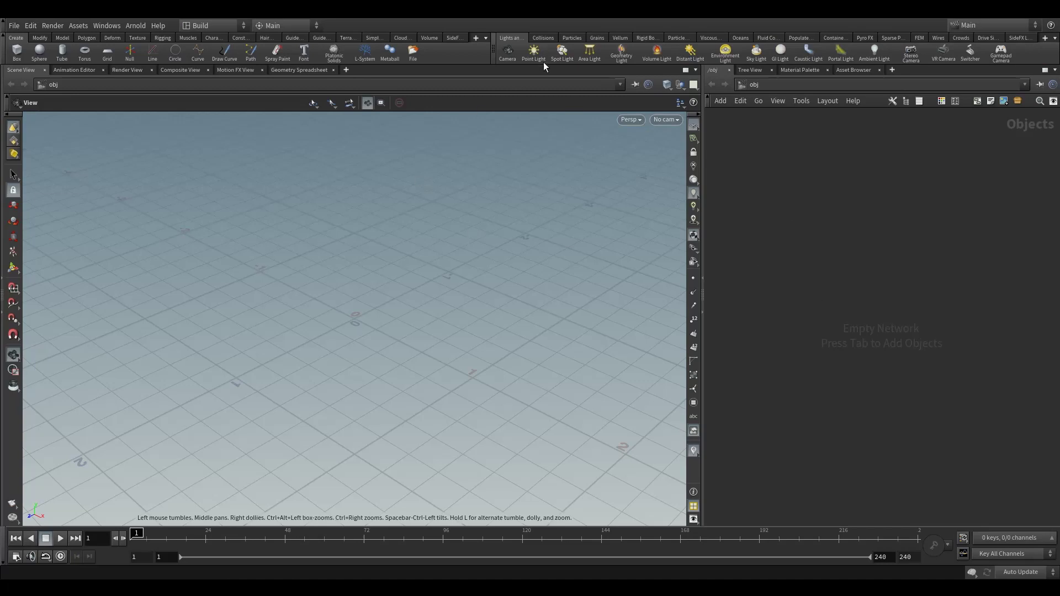
# Start the Crowds Agent tool with FBX as the source and load $HIP/fbx/Walking.fbx
pyautogui.click(960, 38)
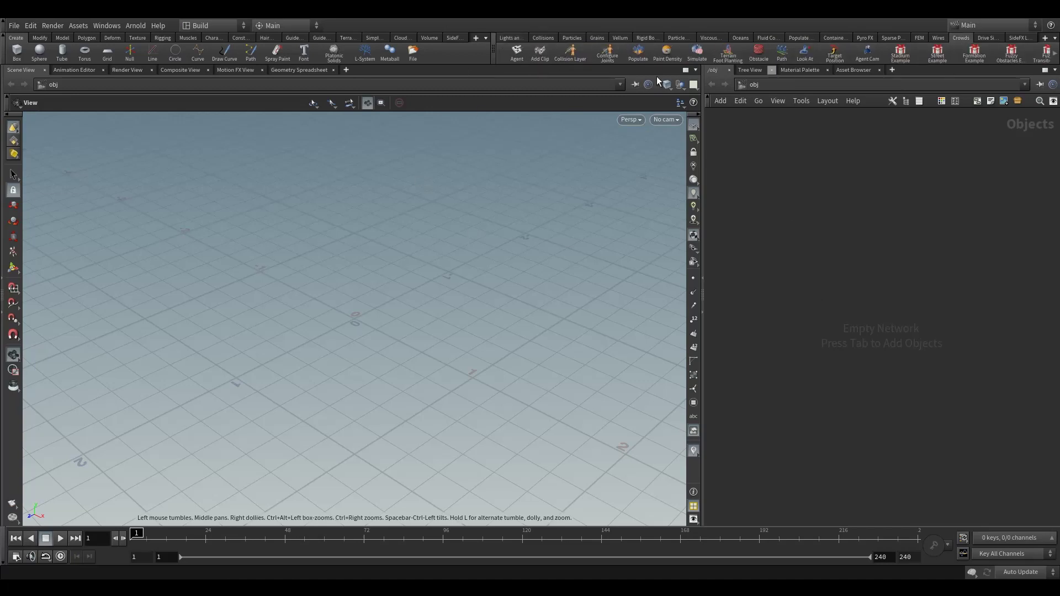
pyautogui.click(516, 56)
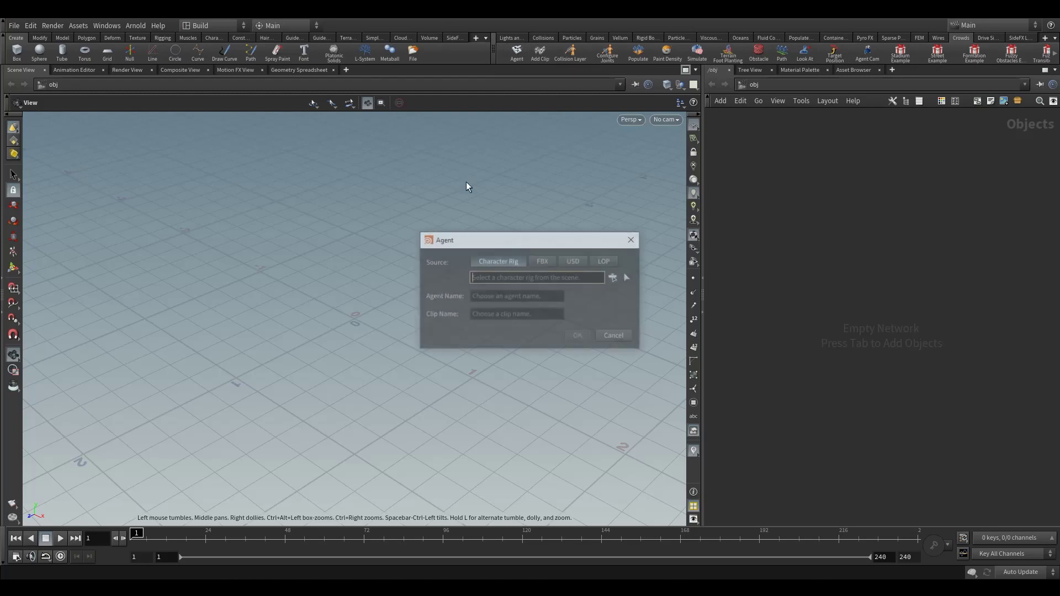
pyautogui.click(536, 260)
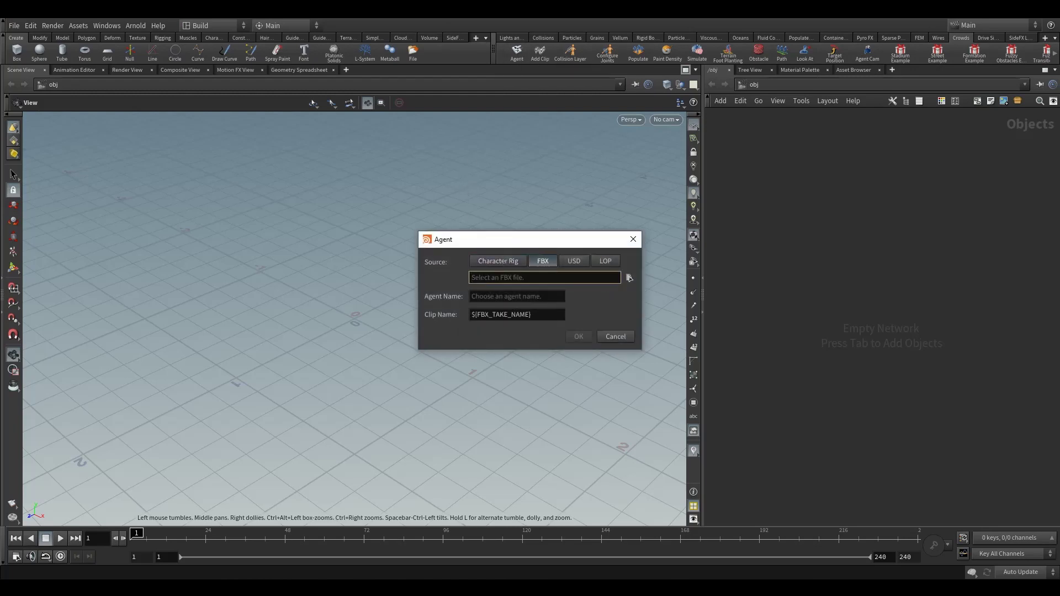
pyautogui.click(629, 278)
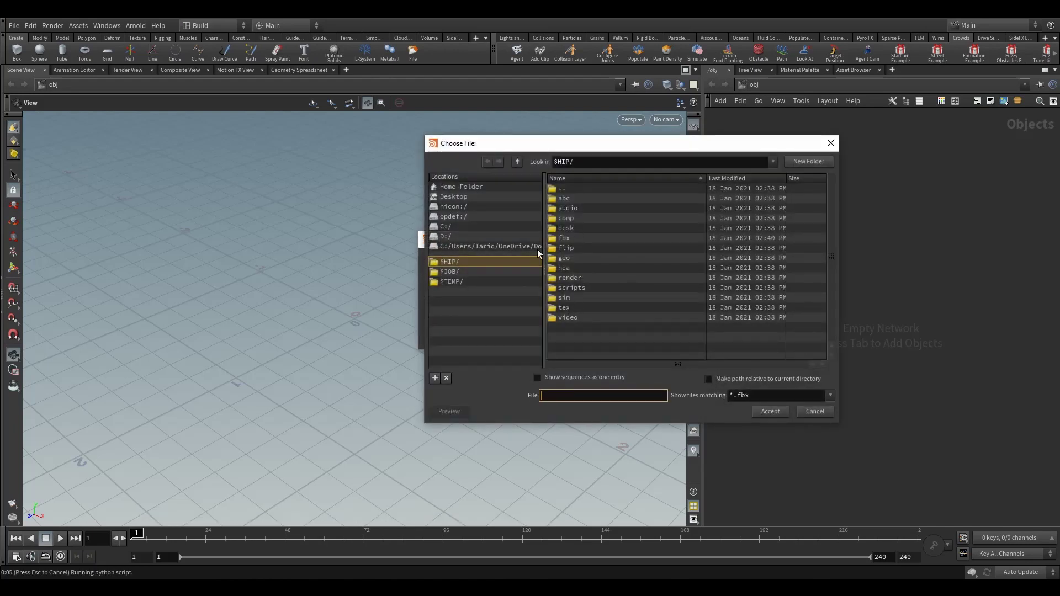
pyautogui.moveTo(628, 148); pyautogui.dragTo(551, 127)
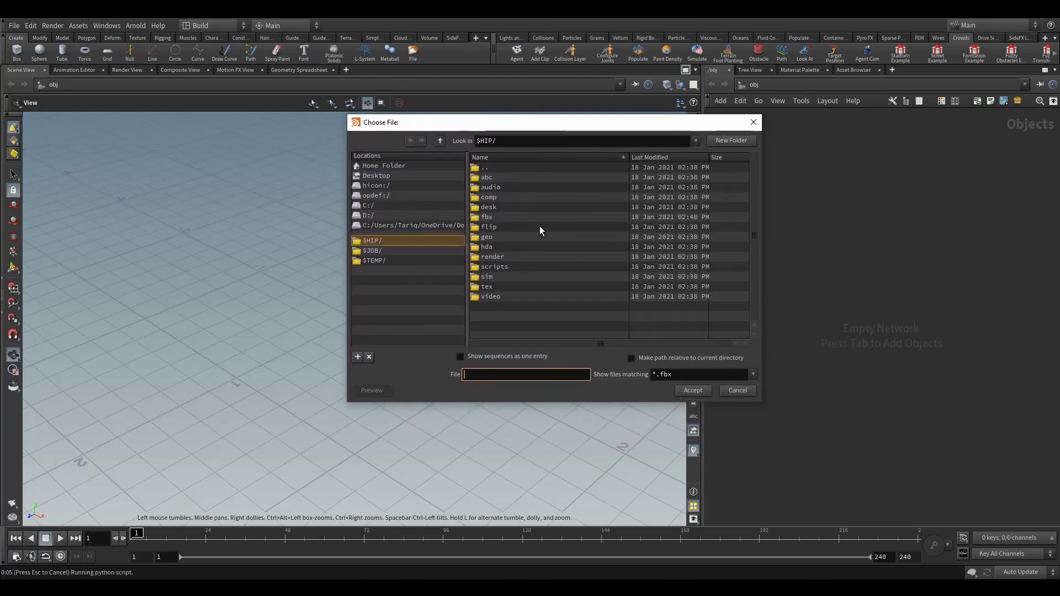
pyautogui.doubleClick(491, 217)
pyautogui.click(510, 177)
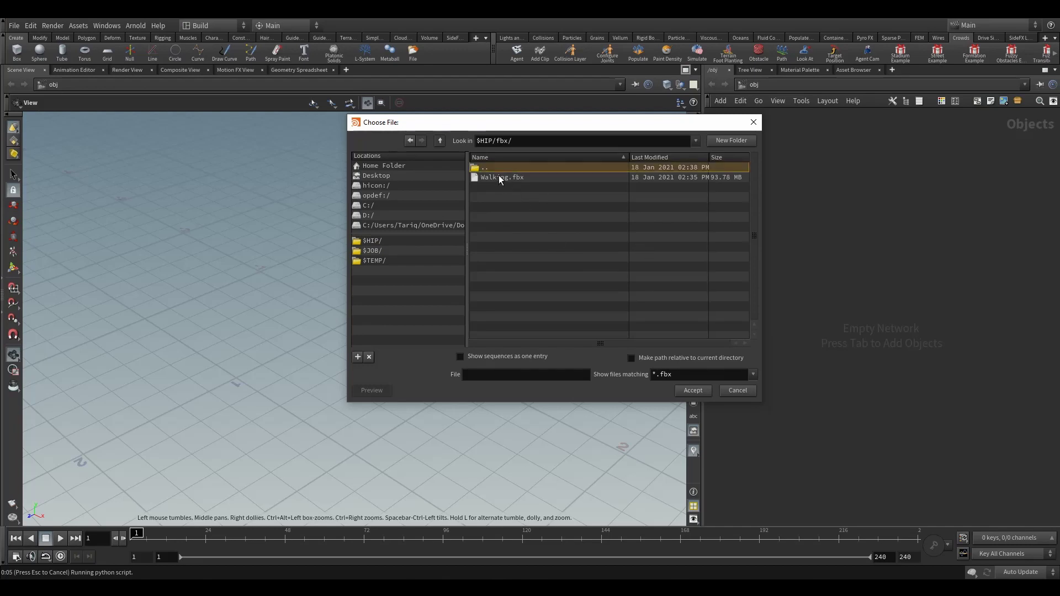
pyautogui.click(500, 177)
pyautogui.click(693, 391)
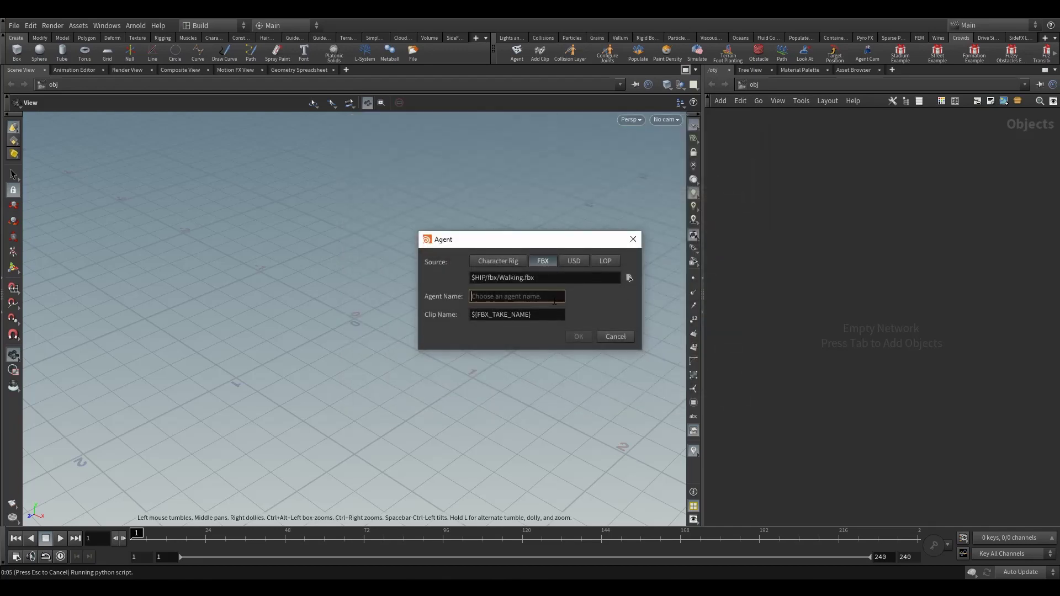
# Name the agent AlienTroop and its clip walk, and create the agent
pyautogui.write('AlienTroop')
pyautogui.click(550, 316)
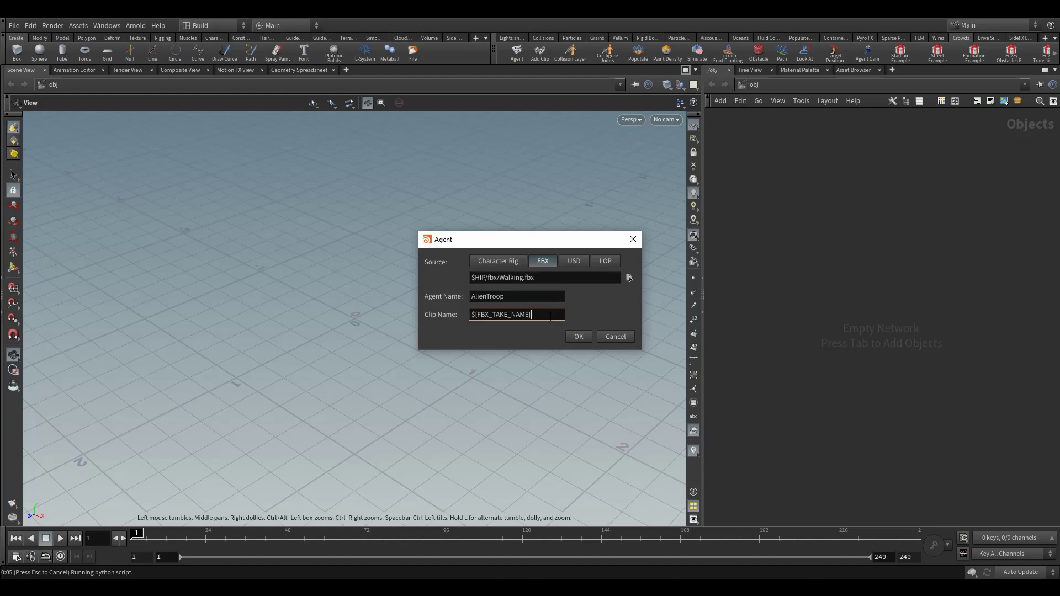
pyautogui.moveTo(559, 318); pyautogui.dragTo(471, 315)
pyautogui.write('walk')
pyautogui.click(575, 337)
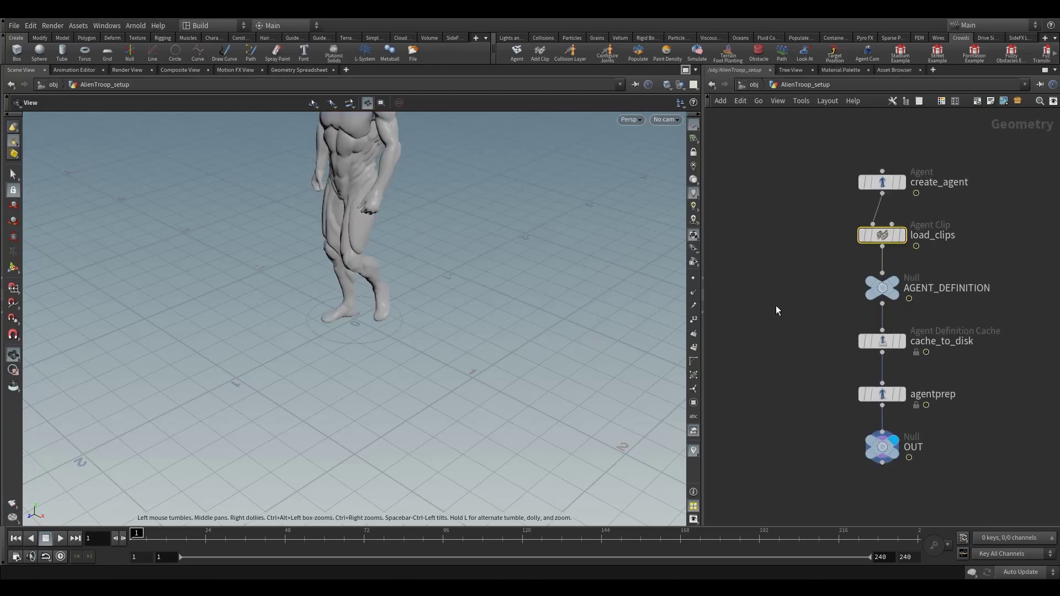
pyautogui.moveTo(801, 214); pyautogui.dragTo(783, 317, button='middle')
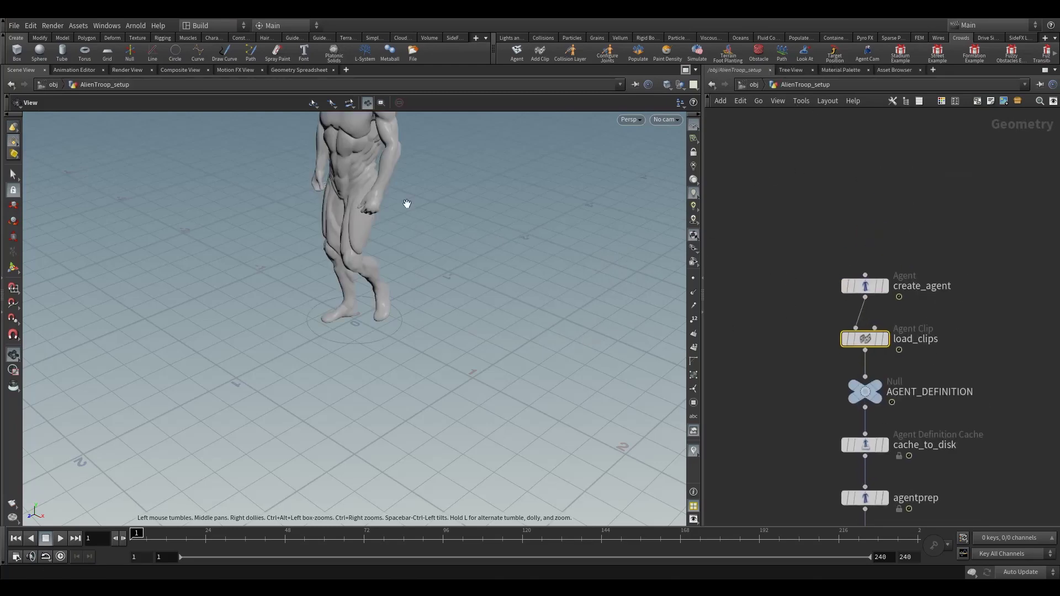
pyautogui.moveTo(407, 204); pyautogui.dragTo(339, 243, button='right')
pyautogui.moveTo(338, 244); pyautogui.dragTo(423, 179)
pyautogui.moveTo(422, 179); pyautogui.dragTo(397, 273, button='middle')
pyautogui.press('h')
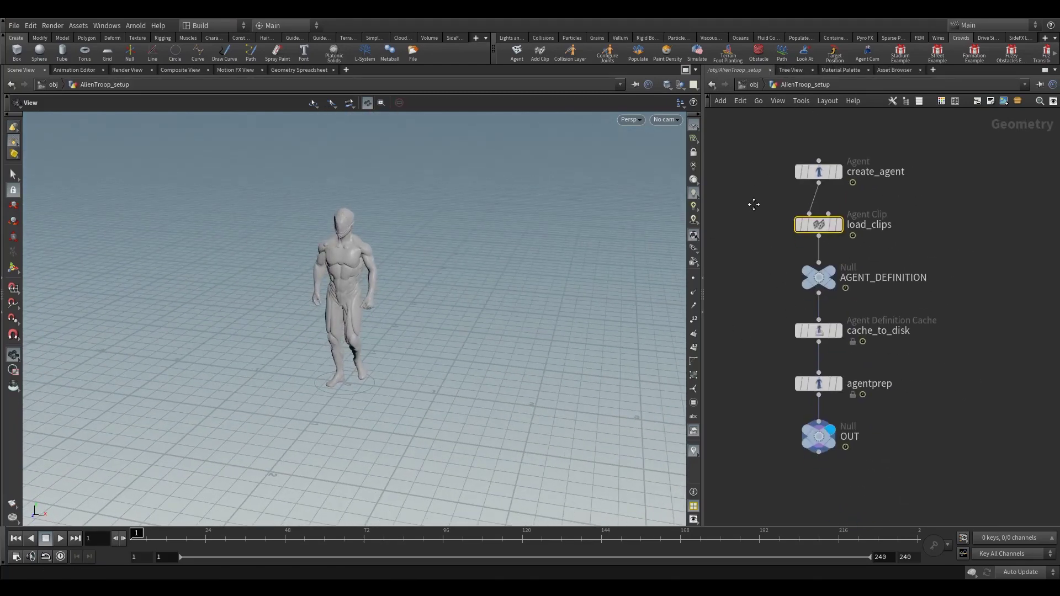
# Display the create_agent node and show its parameters down to the locomotion settings
pyautogui.click(834, 174)
pyautogui.click(837, 172)
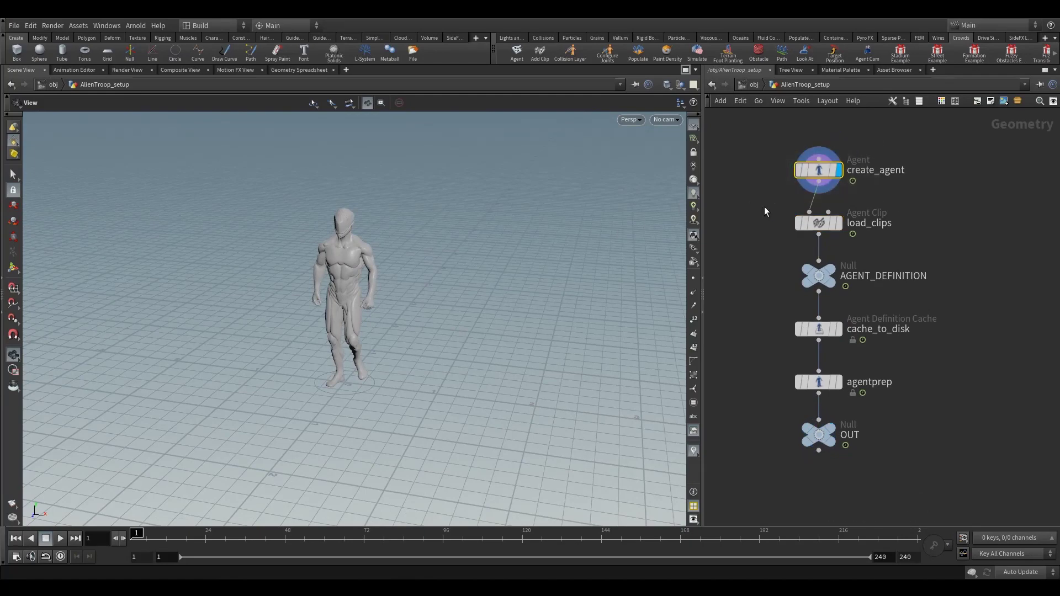
pyautogui.moveTo(827, 175)
pyautogui.press('p')
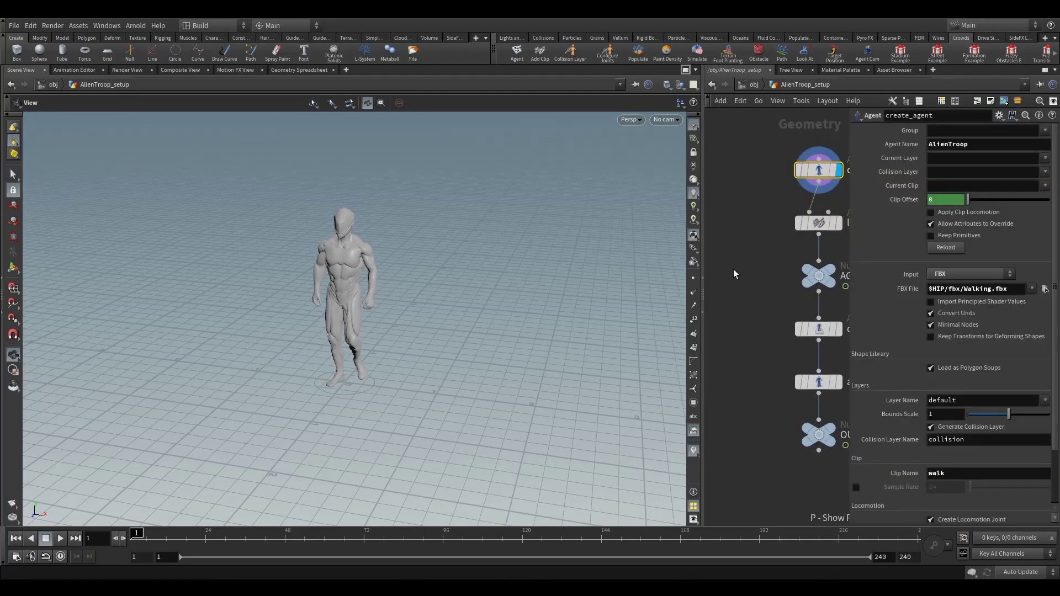
pyautogui.moveTo(749, 265); pyautogui.dragTo(714, 299, button='middle')
pyautogui.moveTo(332, 290); pyautogui.dragTo(414, 273)
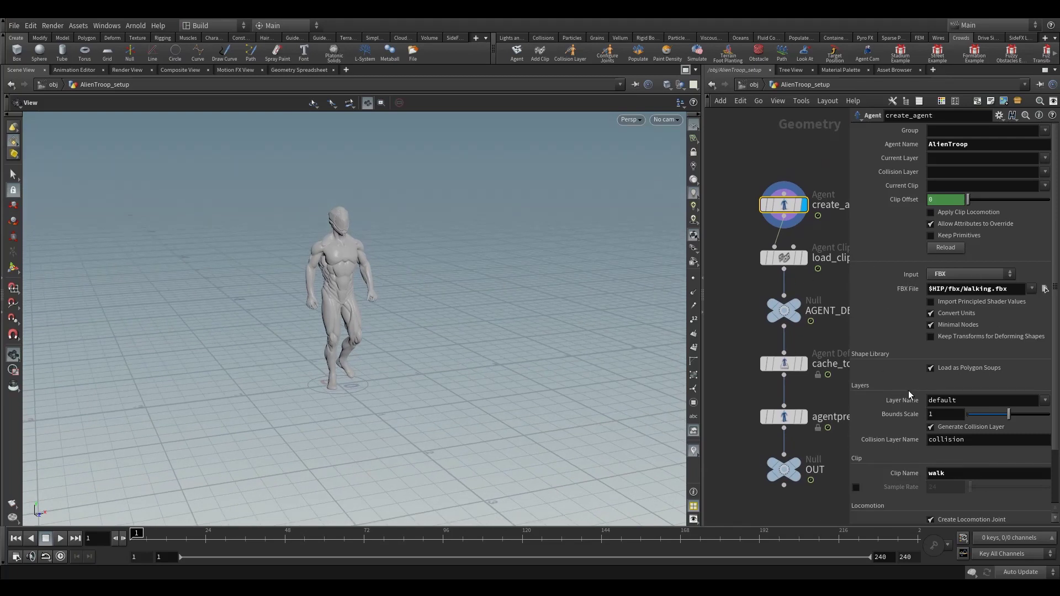
pyautogui.scroll(-3, 908, 390)
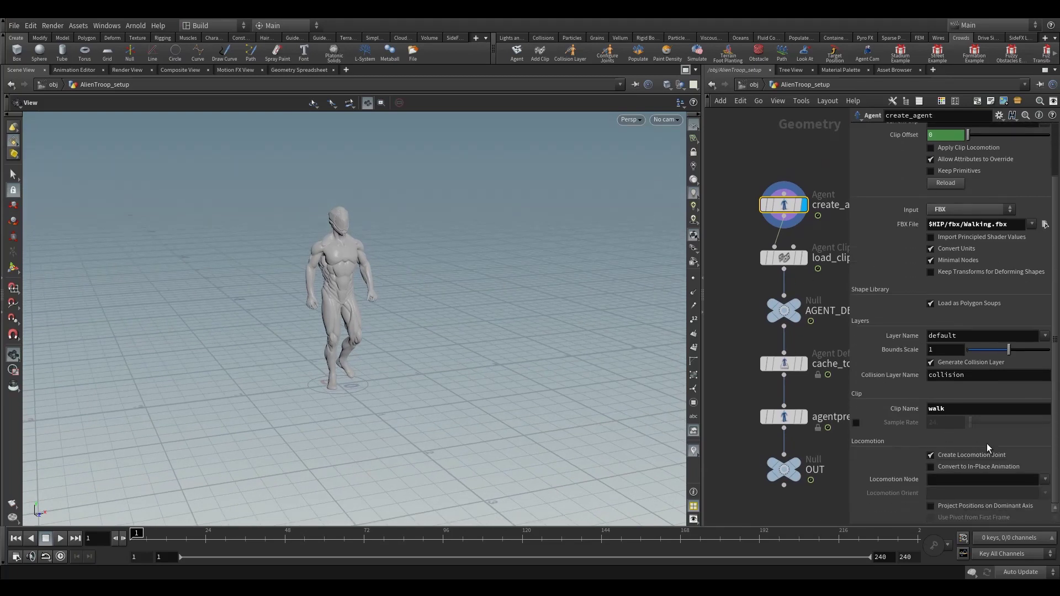
# Enable Convert to In-Place Animation on create_agent and set its Locomotion Node to mixamorig_Hips
pyautogui.click(948, 466)
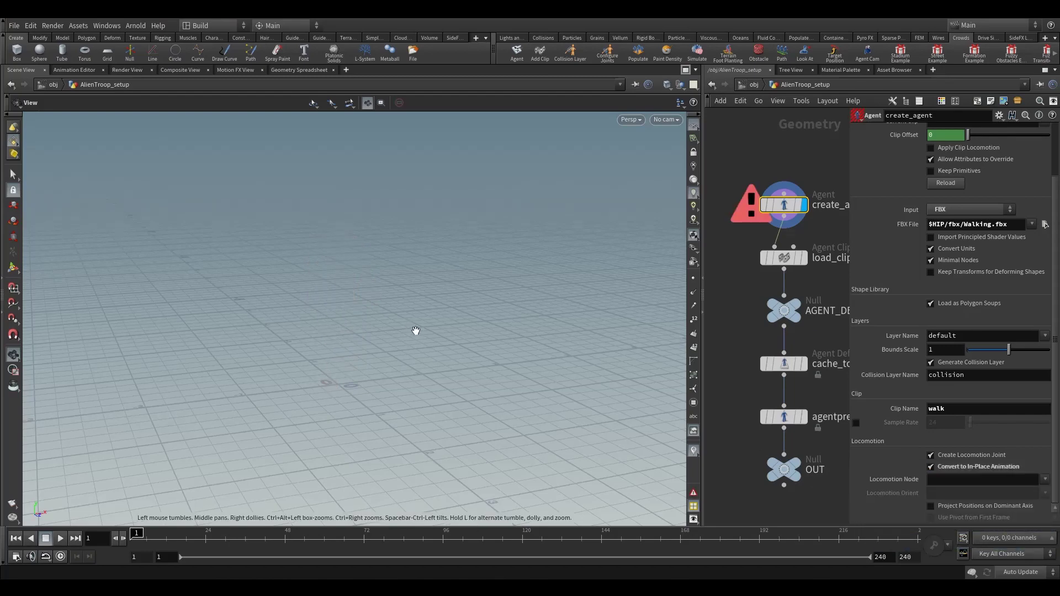
pyautogui.moveTo(416, 330); pyautogui.dragTo(464, 334)
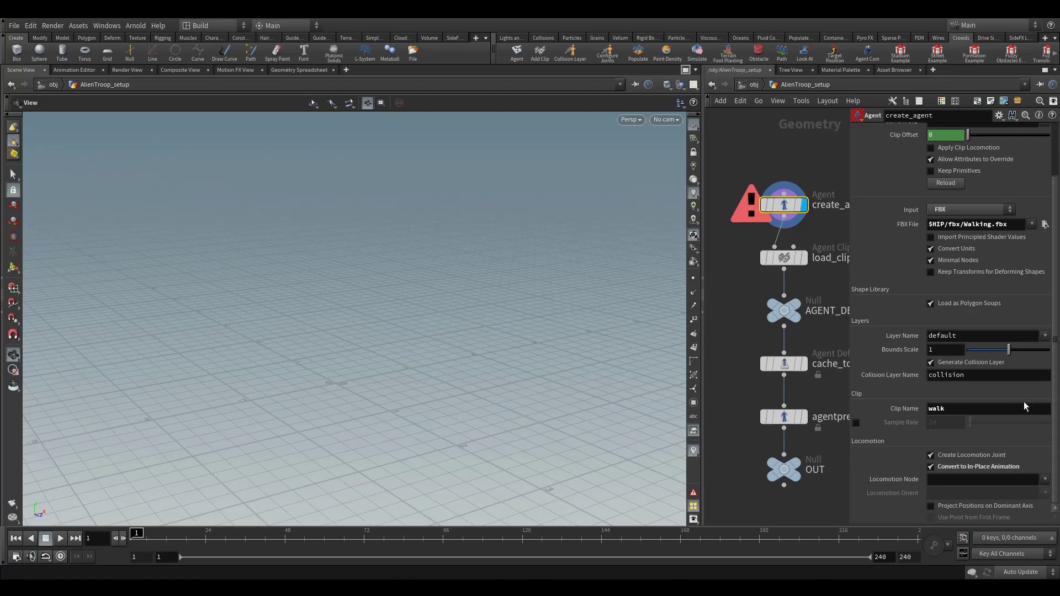
pyautogui.click(1044, 480)
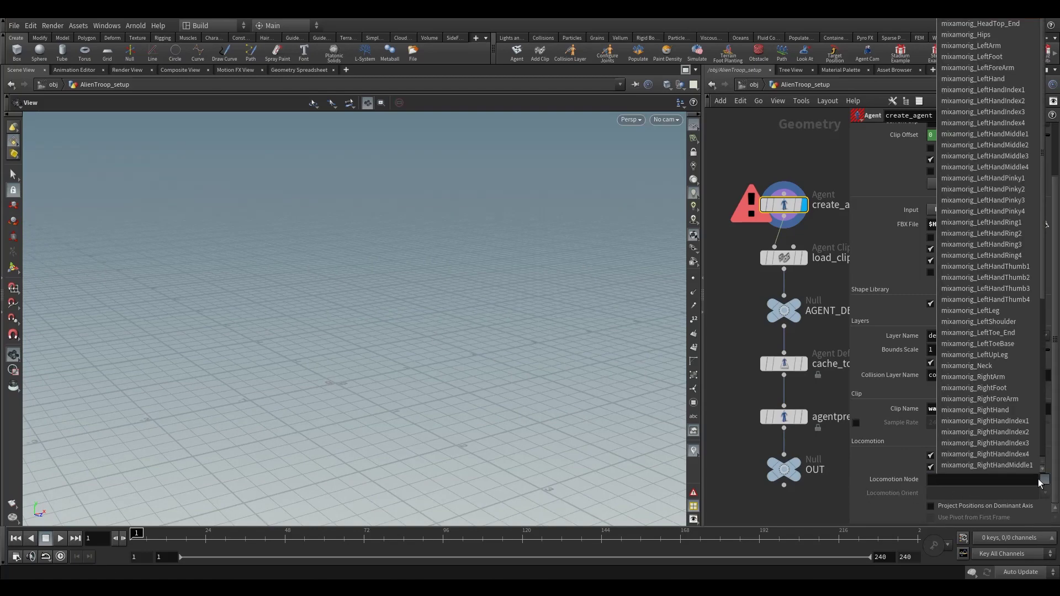
pyautogui.click(971, 34)
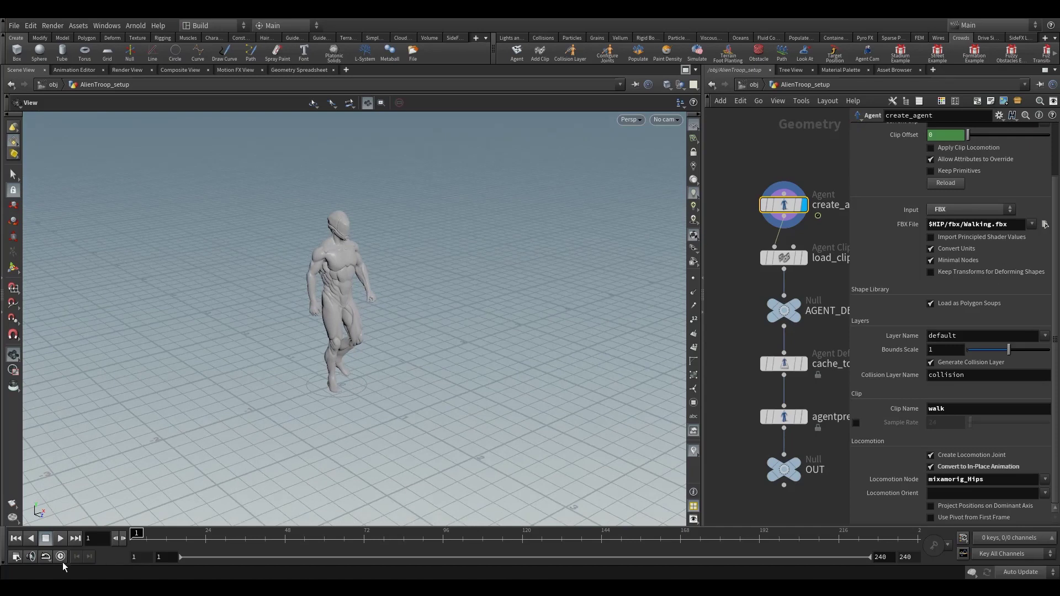
# Turn on real-time playback and play the walk with in-place conversion off and on to compare the motion
pyautogui.click(61, 538)
pyautogui.click(16, 539)
pyautogui.click(62, 558)
pyautogui.click(60, 541)
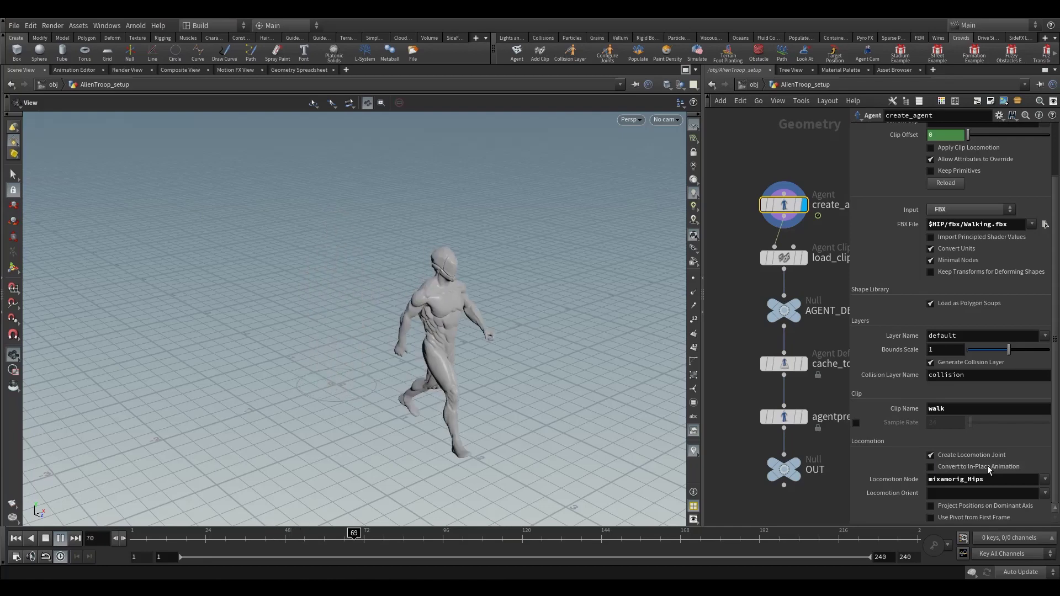
pyautogui.hotkey('ctrl', 'Up')
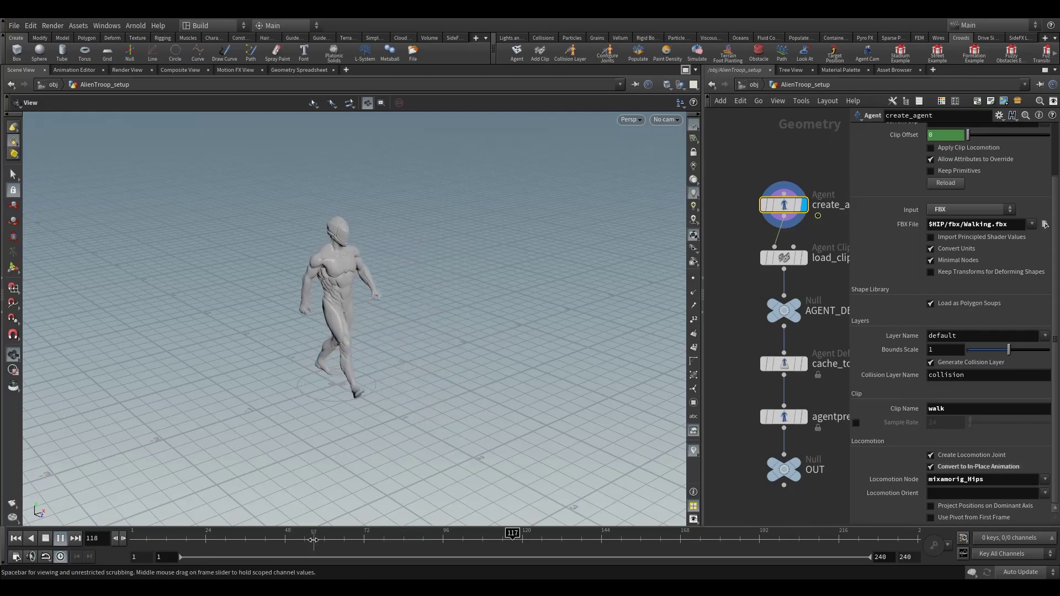
# Scrub the walk to frame 32 and back to frame 1, examining the in-place motion from several angles
pyautogui.moveTo(265, 394); pyautogui.dragTo(345, 389)
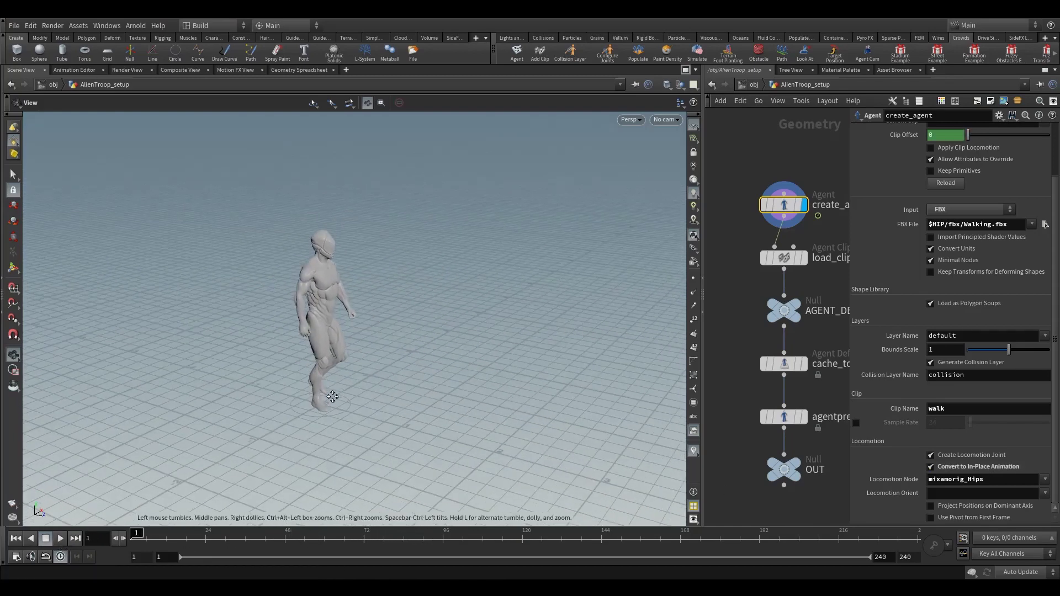
pyautogui.moveTo(345, 389); pyautogui.dragTo(438, 365, button='right')
pyautogui.moveTo(139, 525); pyautogui.dragTo(233, 533)
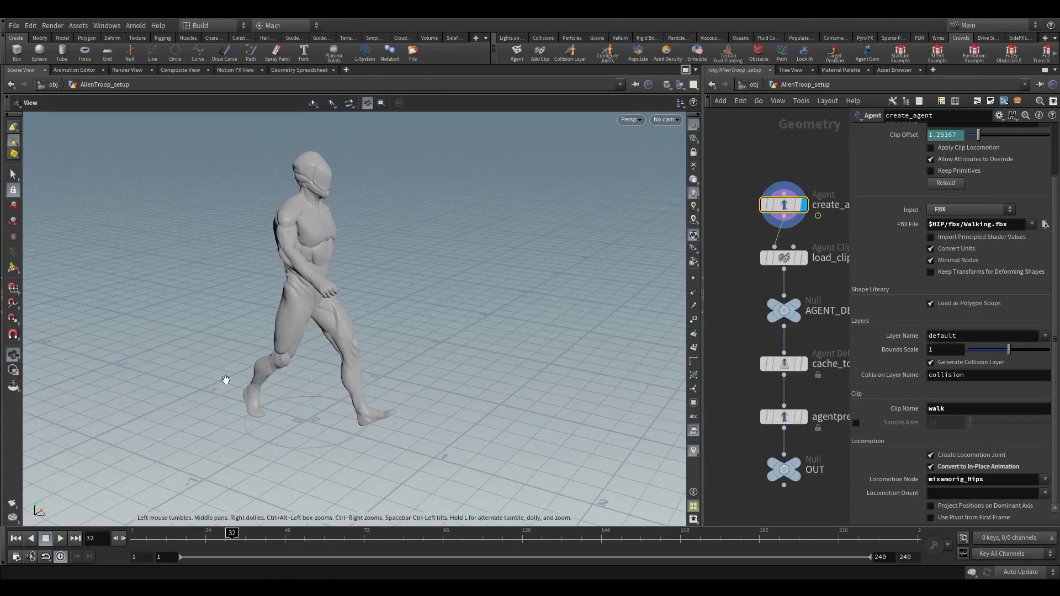
pyautogui.moveTo(485, 308); pyautogui.dragTo(366, 398)
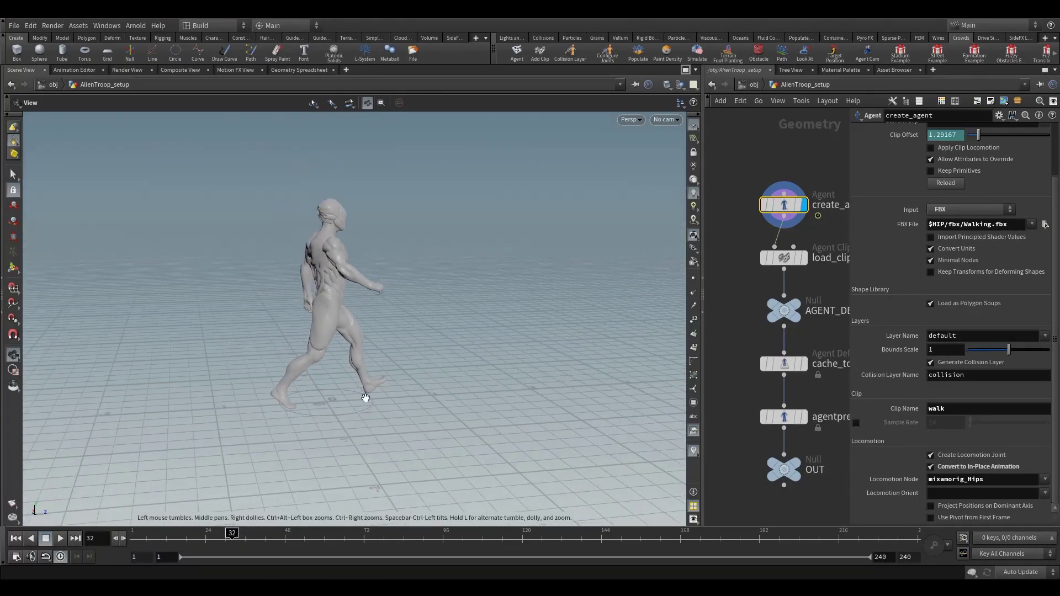
pyautogui.moveTo(231, 534); pyautogui.dragTo(135, 536)
pyautogui.moveTo(342, 382); pyautogui.dragTo(264, 393)
# Bypass the load_clips node in the agent setup network
pyautogui.moveTo(731, 296); pyautogui.dragTo(700, 278, button='middle')
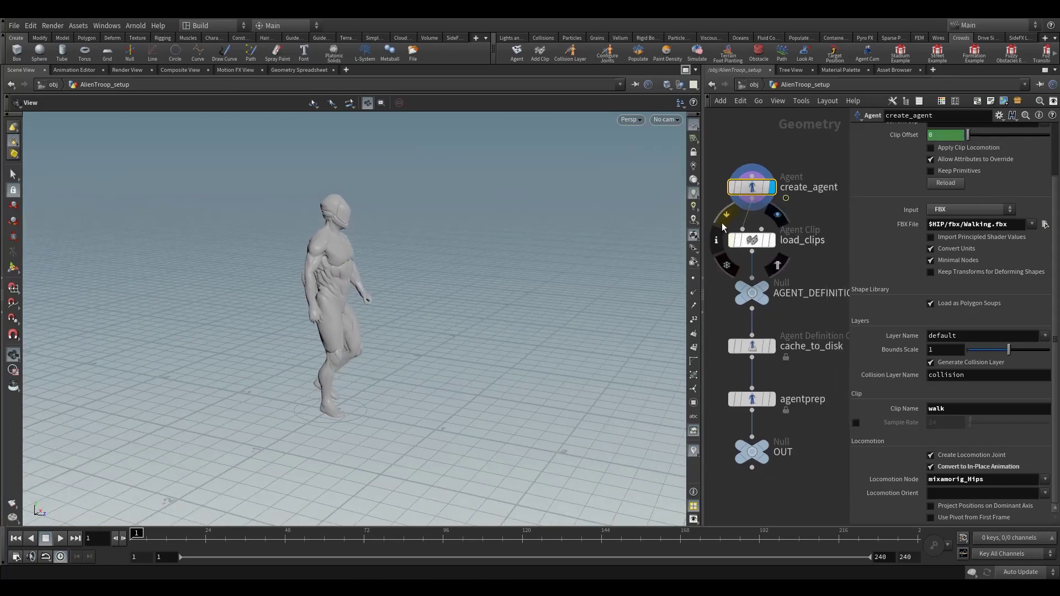
pyautogui.click(752, 240)
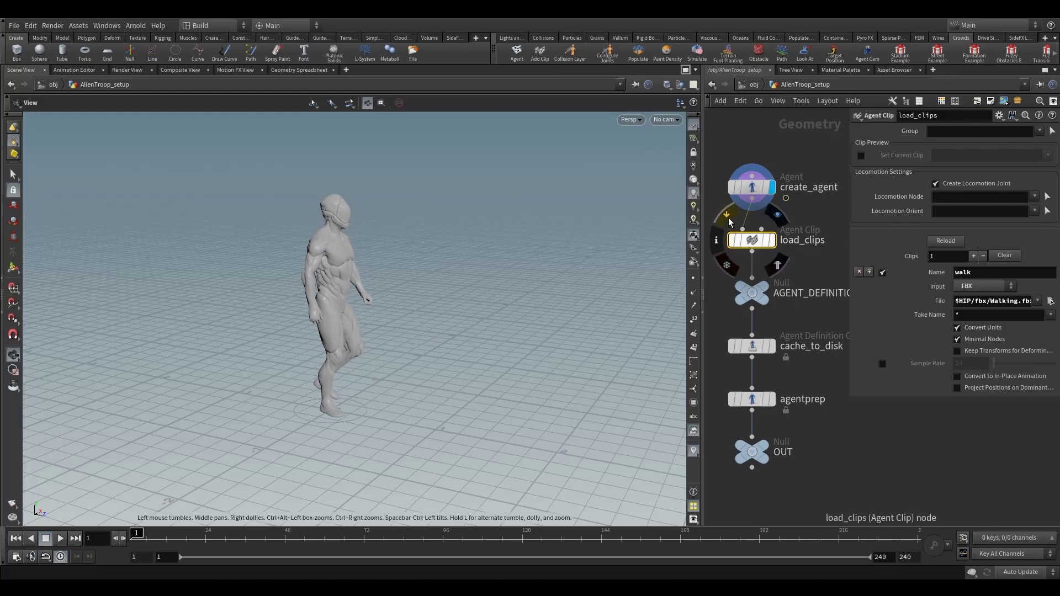
pyautogui.click(726, 232)
pyautogui.moveTo(729, 319); pyautogui.dragTo(724, 262, button='middle')
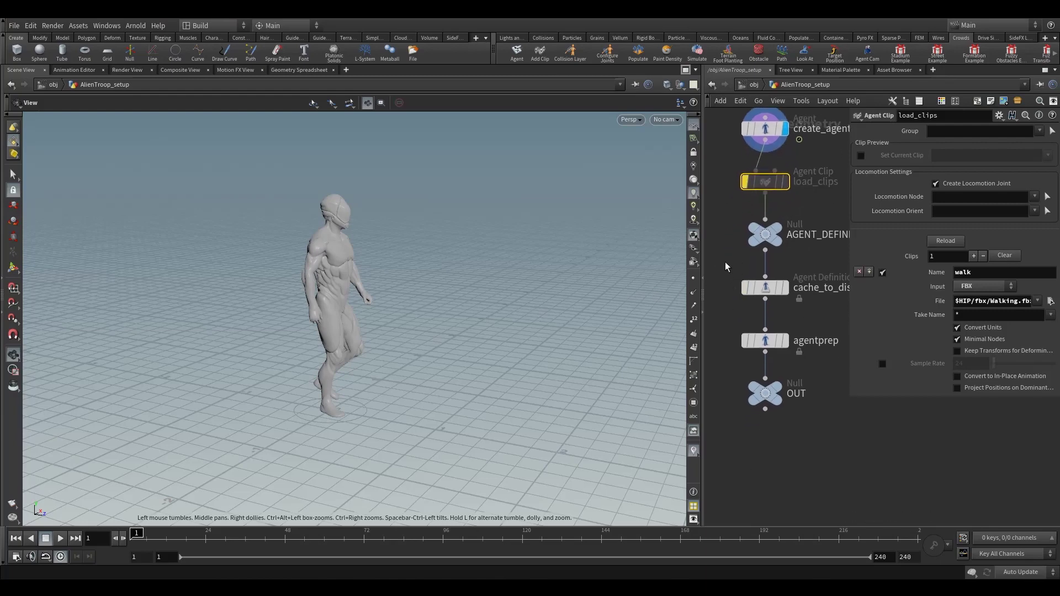
# Check the settings of cache_to_disk and agentprep, bypass both nodes, and display the OUT null
pyautogui.click(762, 288)
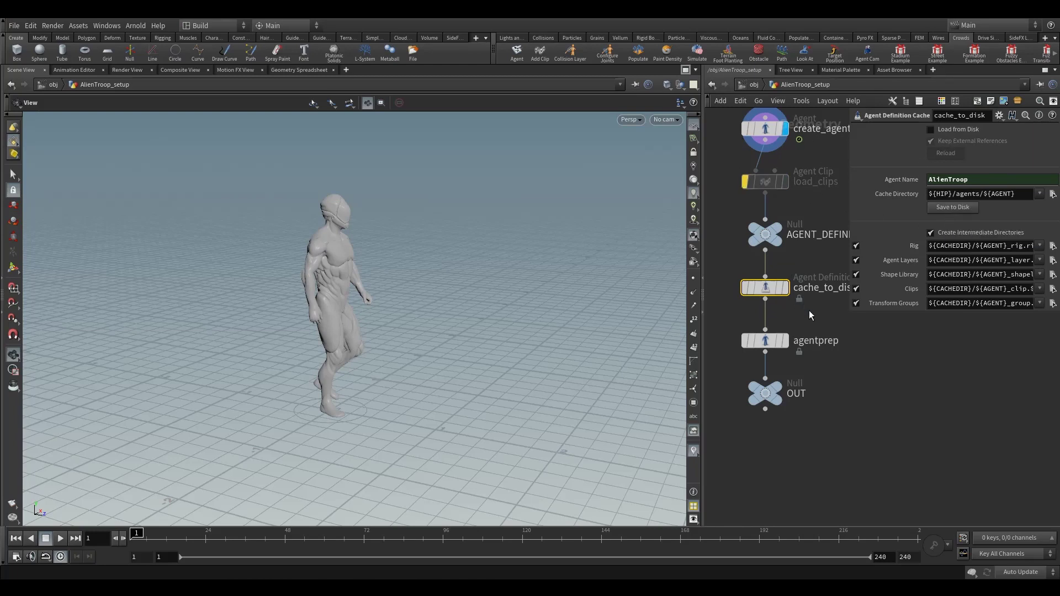
pyautogui.click(766, 340)
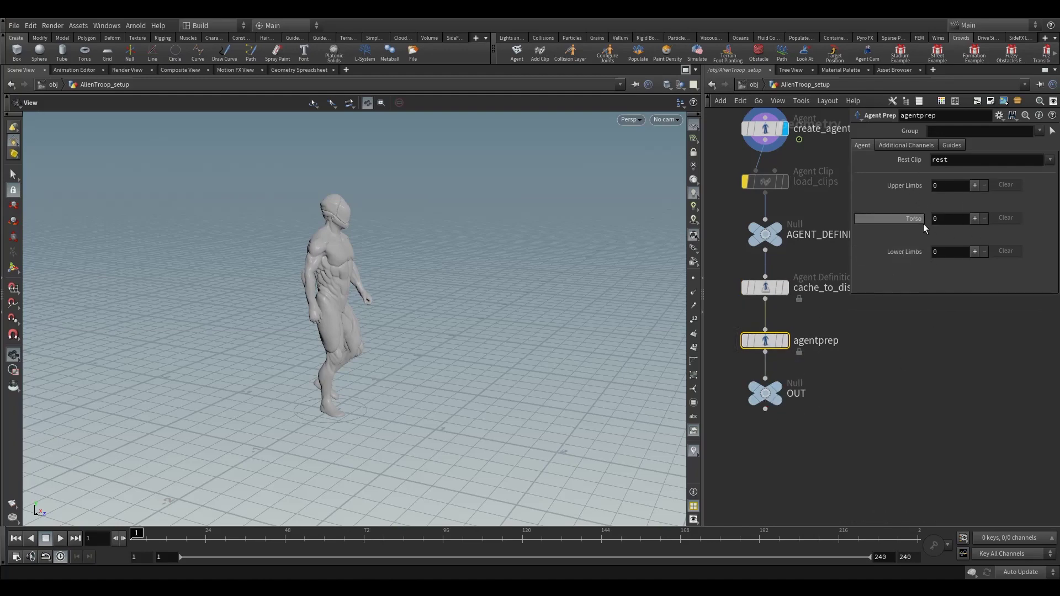
pyautogui.moveTo(312, 297); pyautogui.dragTo(343, 259)
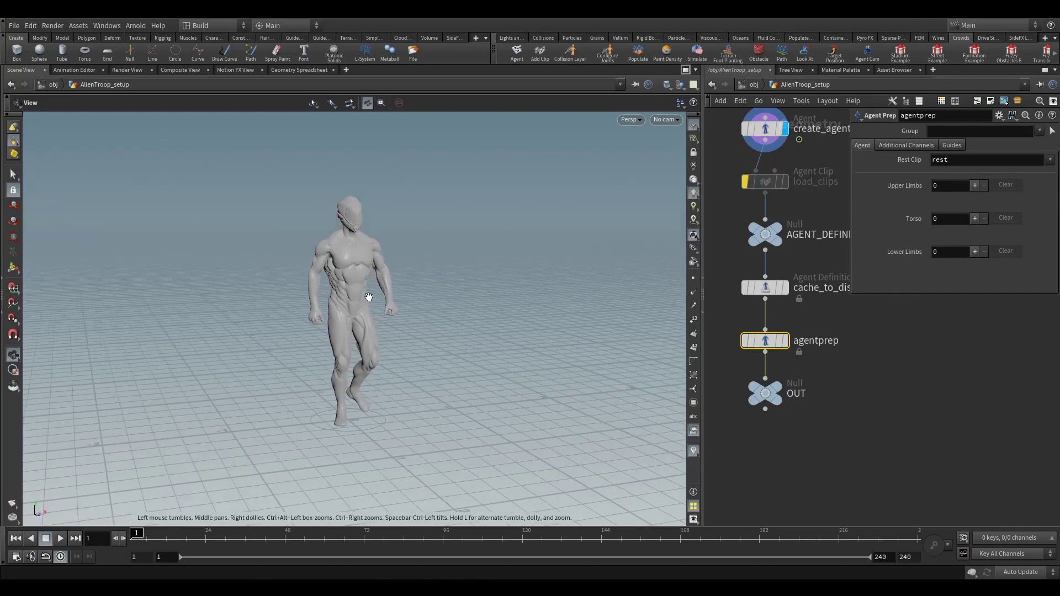
pyautogui.moveTo(368, 297); pyautogui.dragTo(387, 294)
pyautogui.moveTo(605, 321); pyautogui.dragTo(618, 321)
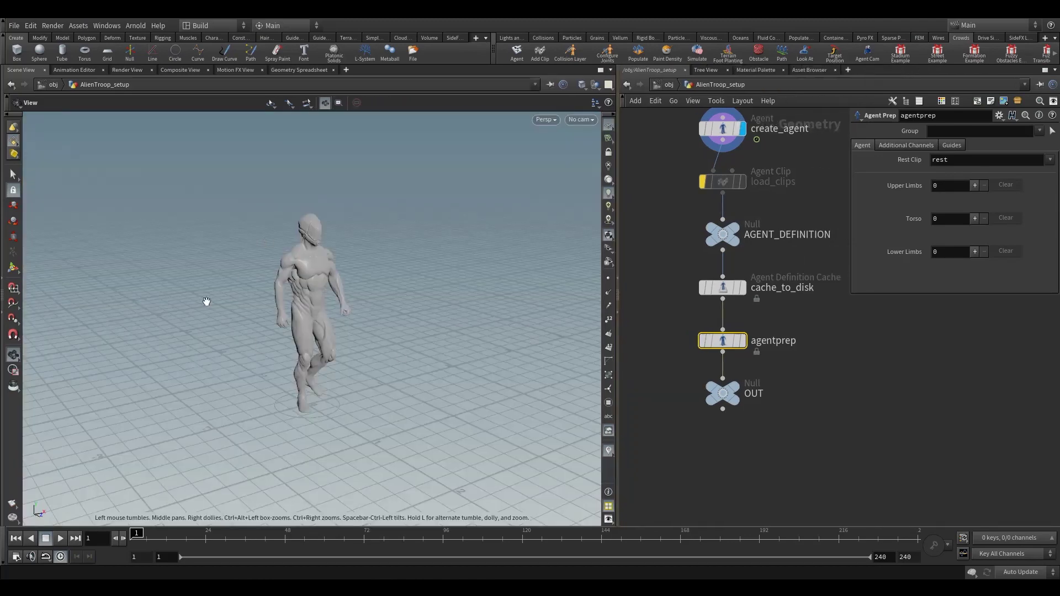
pyautogui.moveTo(355, 334); pyautogui.dragTo(507, 292)
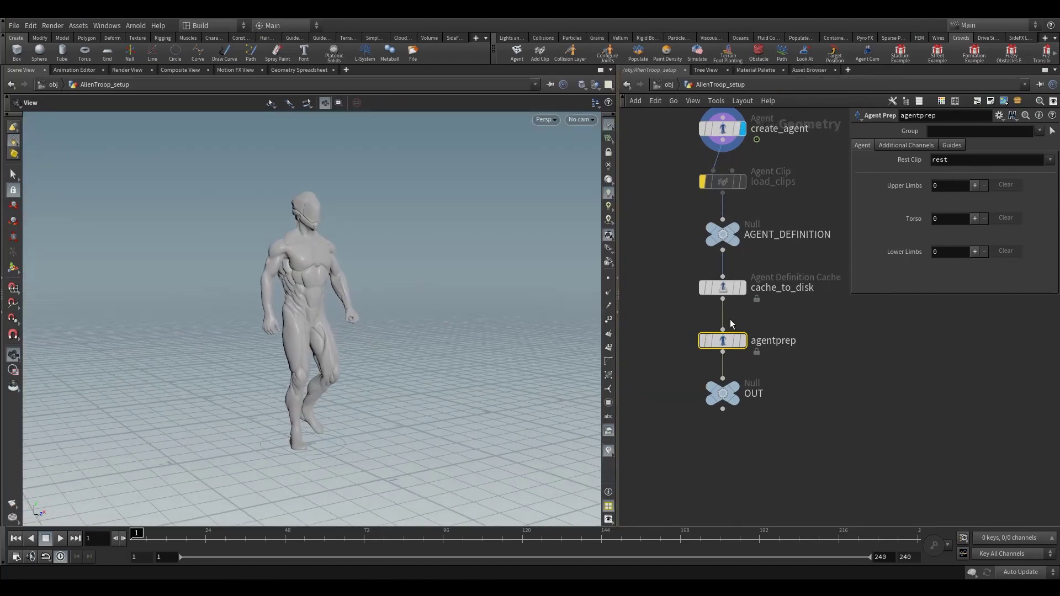
pyautogui.moveTo(677, 273); pyautogui.dragTo(732, 354)
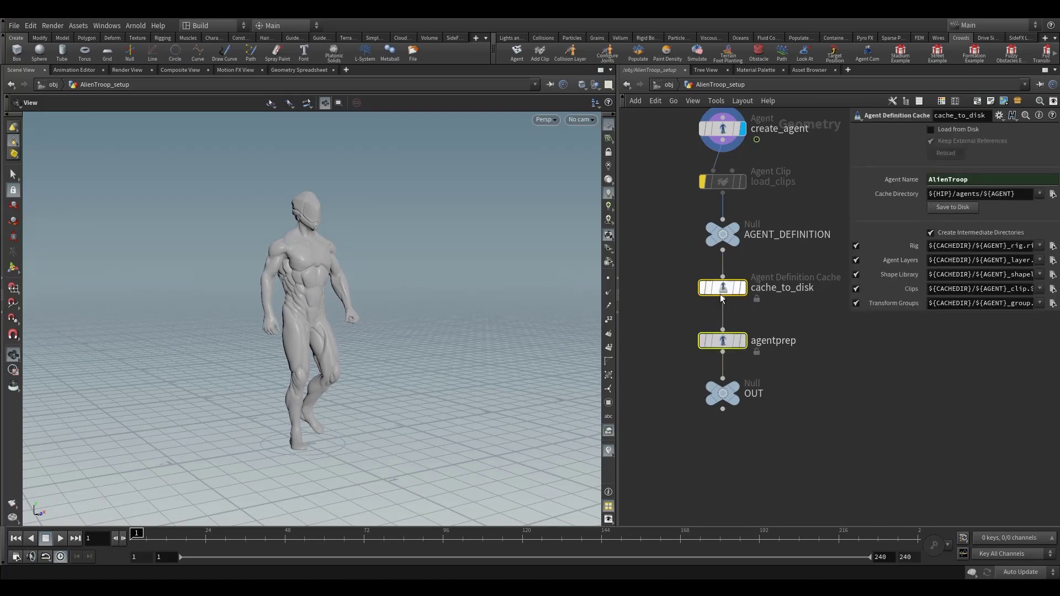
pyautogui.click(698, 263)
pyautogui.click(721, 393)
pyautogui.click(748, 367)
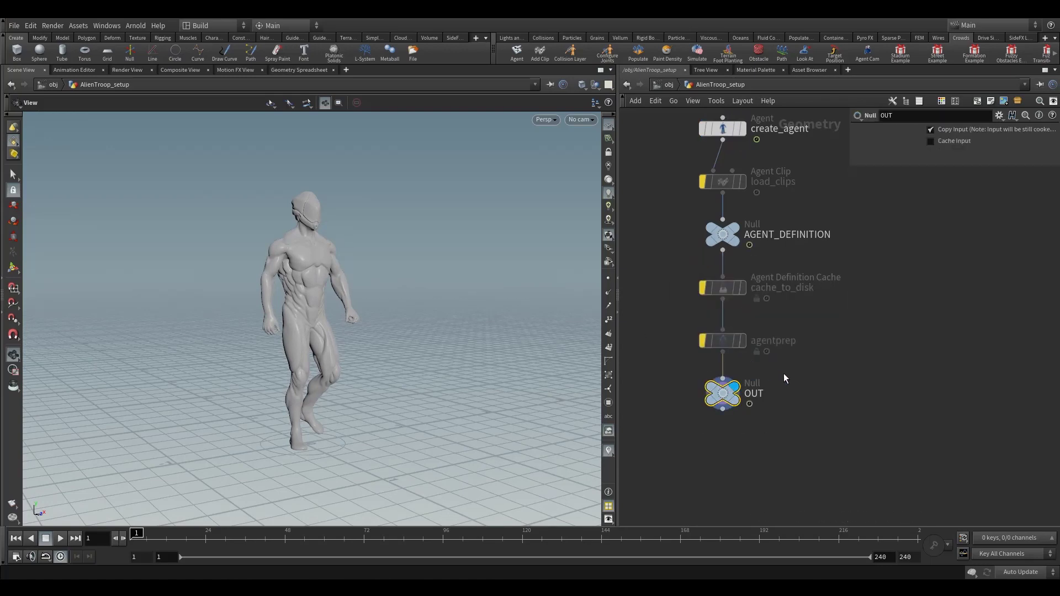
# Add a collision layer to the alien agent with the Collision Layer tool and space its node evenly above OUT
pyautogui.moveTo(354, 334); pyautogui.dragTo(332, 366, button='right')
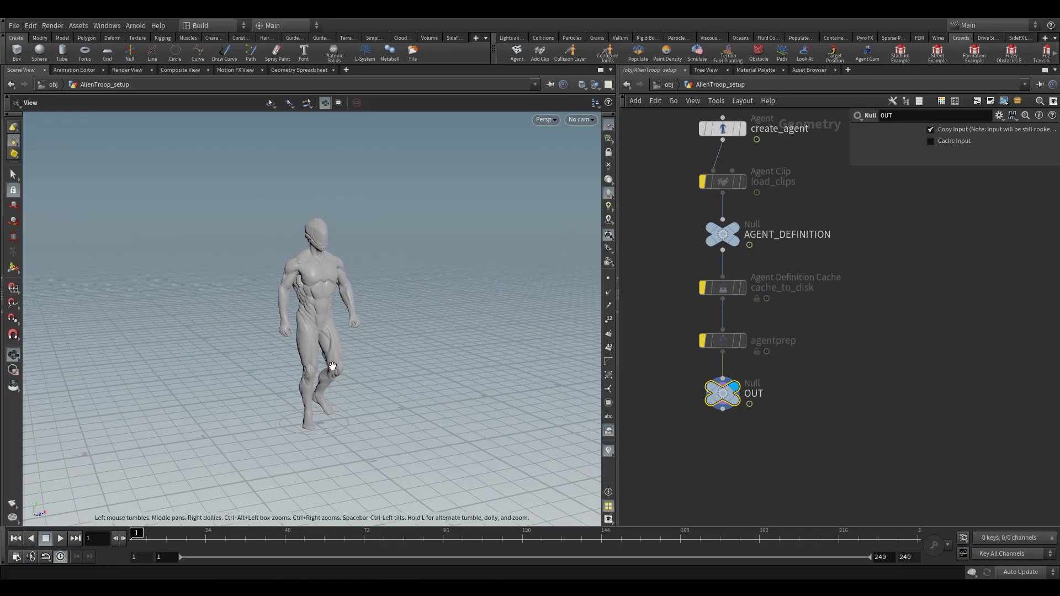
pyautogui.moveTo(335, 336); pyautogui.dragTo(348, 335, button='middle')
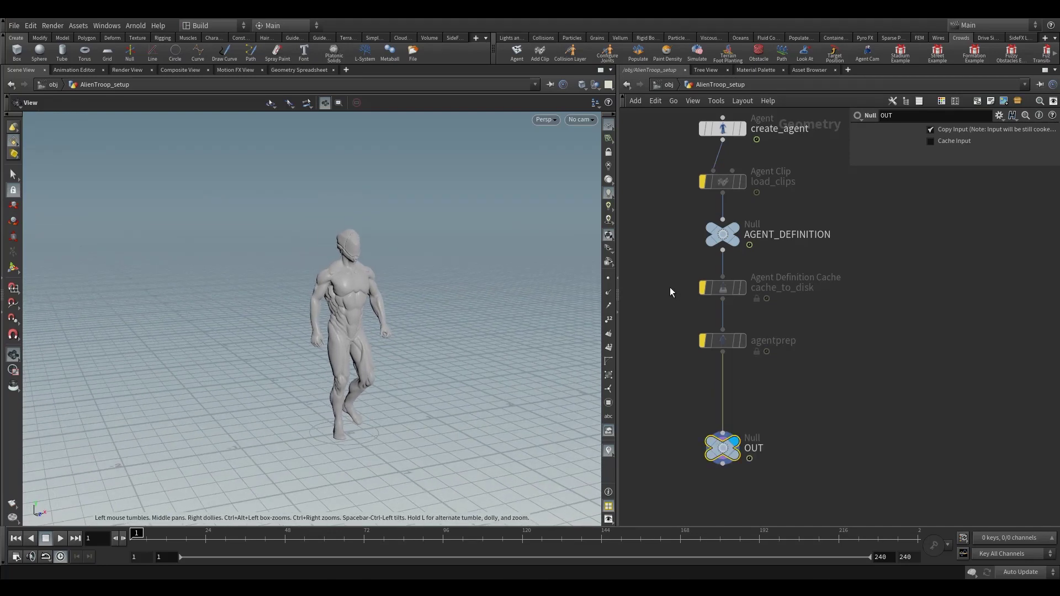
pyautogui.click(571, 53)
pyautogui.click(353, 300)
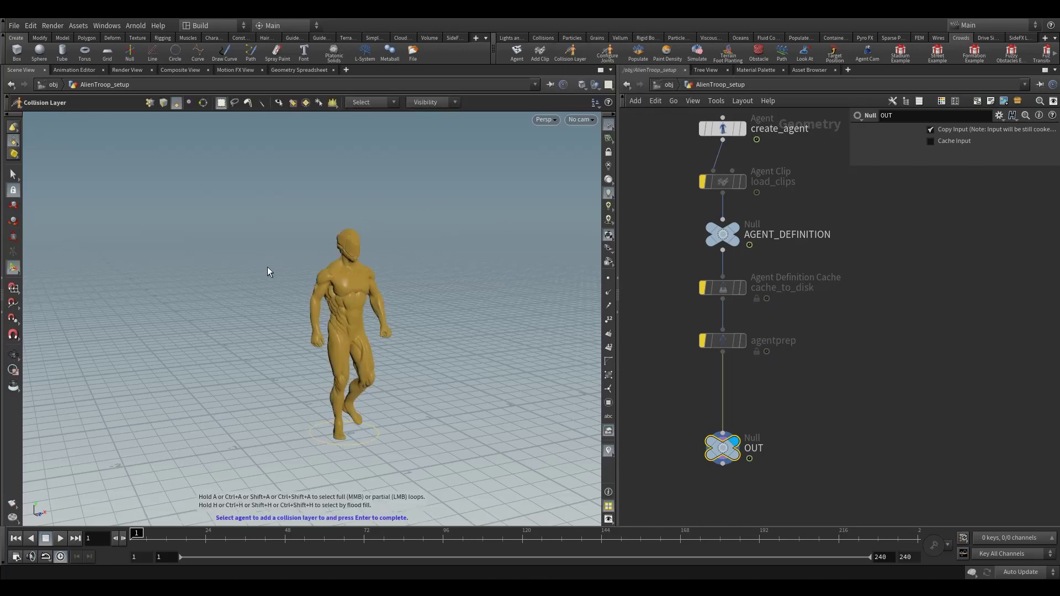
pyautogui.press('Return')
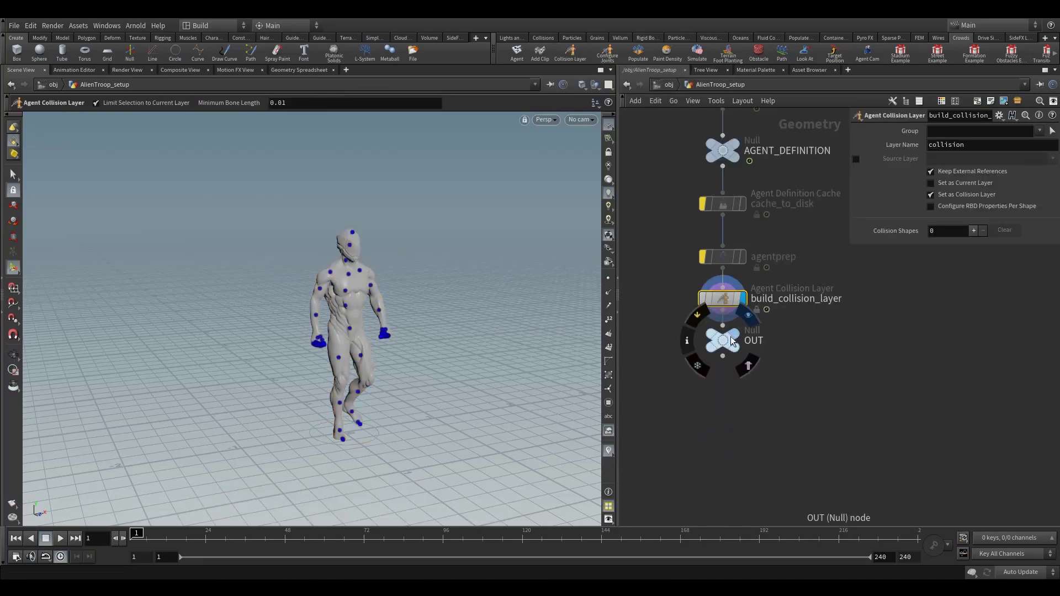
pyautogui.moveTo(734, 405); pyautogui.dragTo(724, 411)
pyautogui.moveTo(722, 303); pyautogui.dragTo(765, 334)
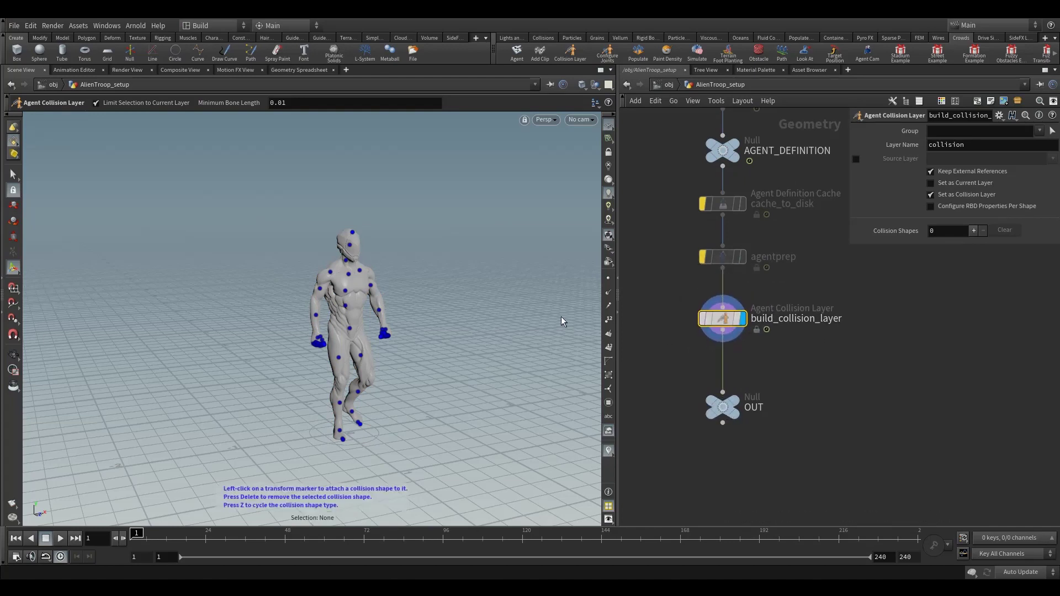
# Attach a collision shape to the agent's mixamorig_Head transform marker
pyautogui.keyDown('alt'); pyautogui.moveTo(358, 270); pyautogui.dragTo(442, 243); pyautogui.keyUp('alt')
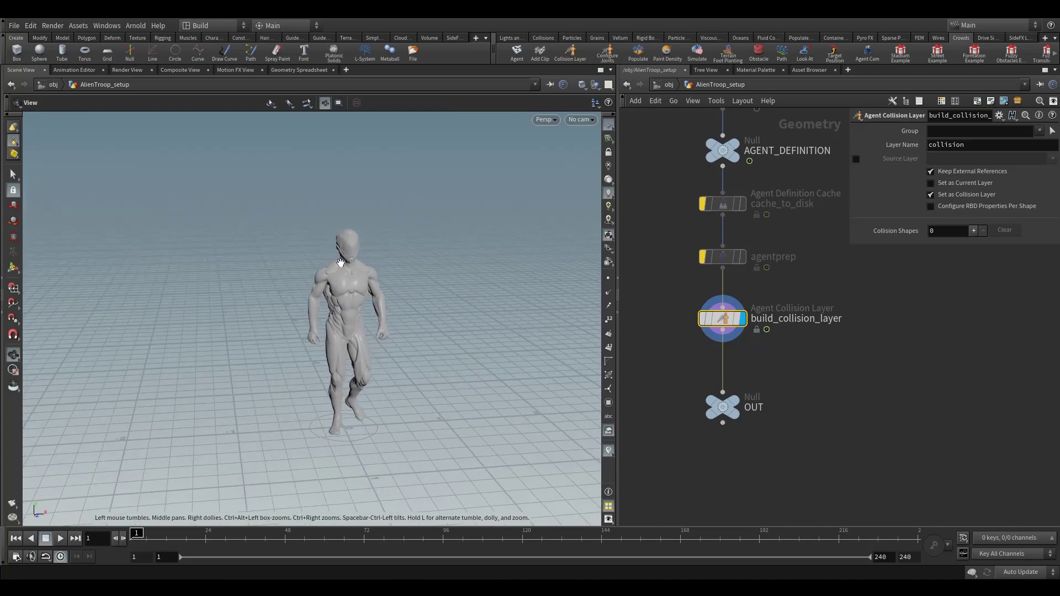
pyautogui.keyDown('alt'); pyautogui.moveTo(442, 243); pyautogui.dragTo(376, 314, button='right'); pyautogui.keyUp('alt')
pyautogui.keyDown('alt'); pyautogui.moveTo(337, 292); pyautogui.dragTo(372, 284); pyautogui.keyUp('alt')
pyautogui.keyDown('alt'); pyautogui.moveTo(324, 315); pyautogui.dragTo(347, 234, button='middle'); pyautogui.keyUp('alt')
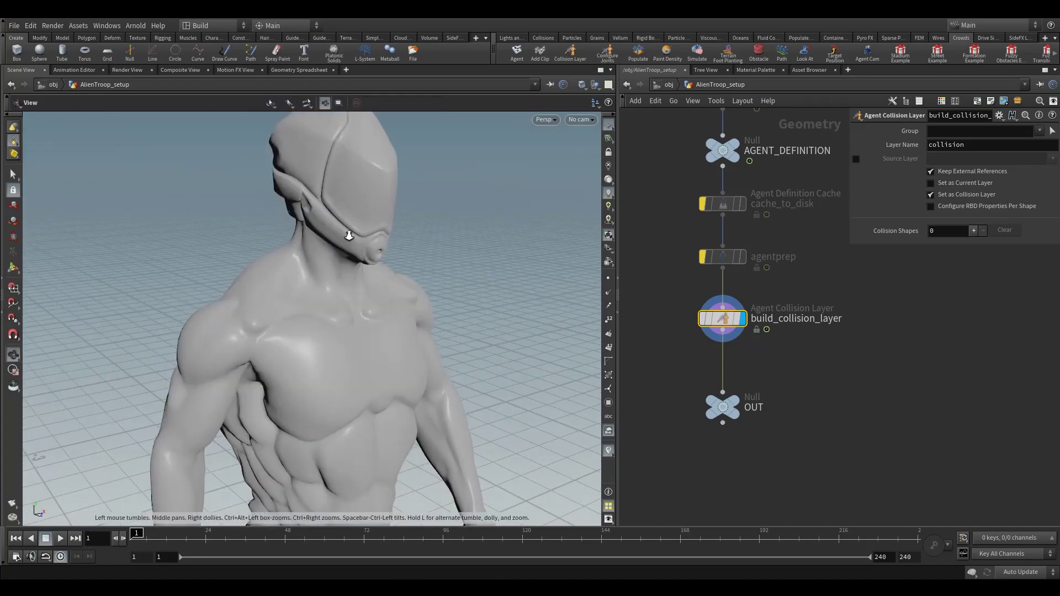
pyautogui.keyDown('alt'); pyautogui.moveTo(347, 234); pyautogui.dragTo(283, 362, button='right'); pyautogui.keyUp('alt')
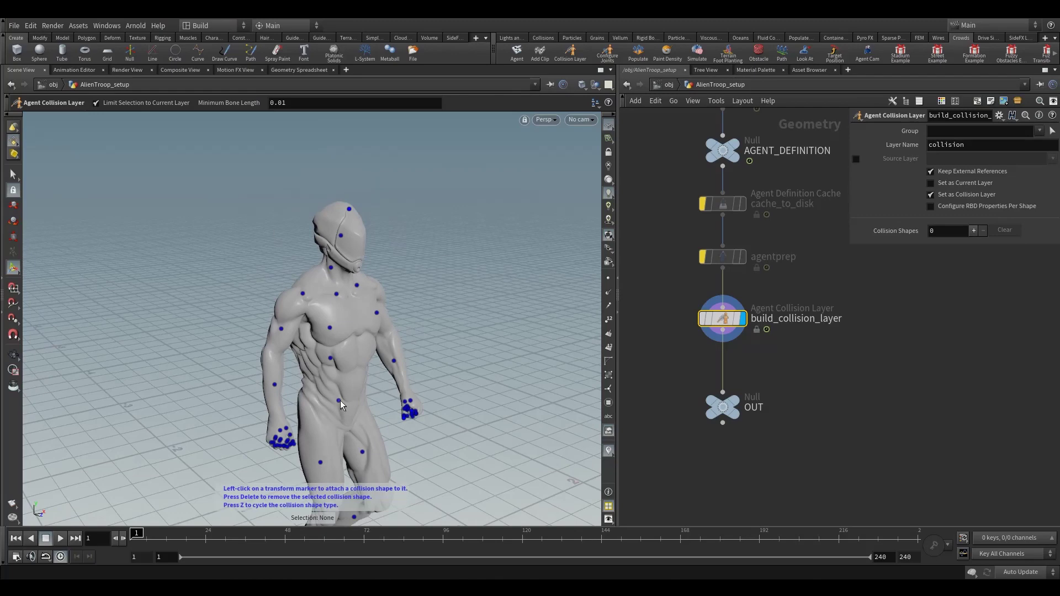
pyautogui.keyDown('alt'); pyautogui.moveTo(339, 394); pyautogui.dragTo(336, 408, button='middle'); pyautogui.keyUp('alt')
pyautogui.keyDown('alt'); pyautogui.moveTo(335, 409); pyautogui.dragTo(382, 277, button='right'); pyautogui.keyUp('alt')
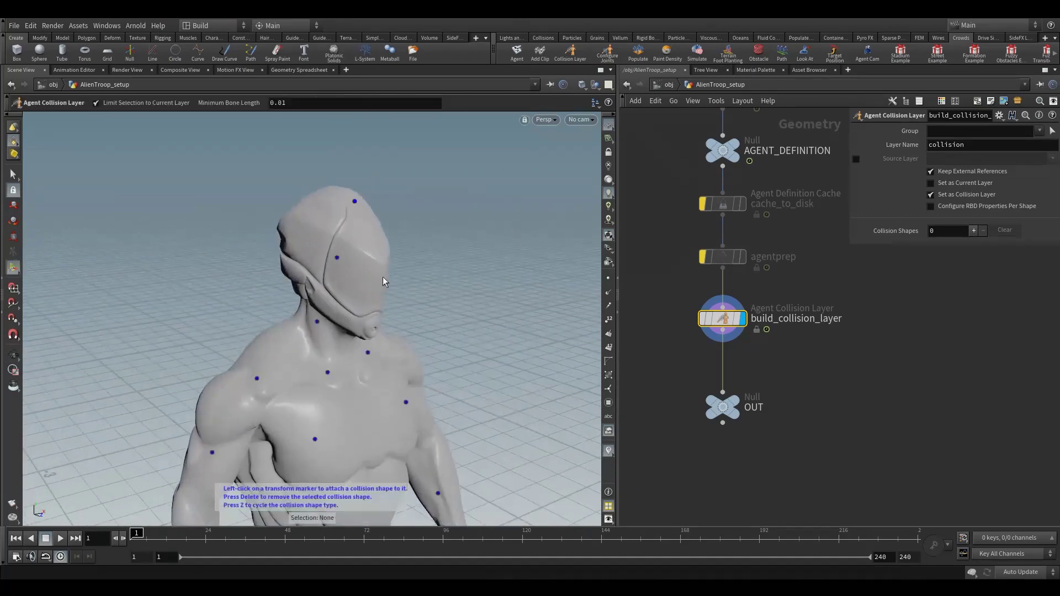
pyautogui.click(337, 257)
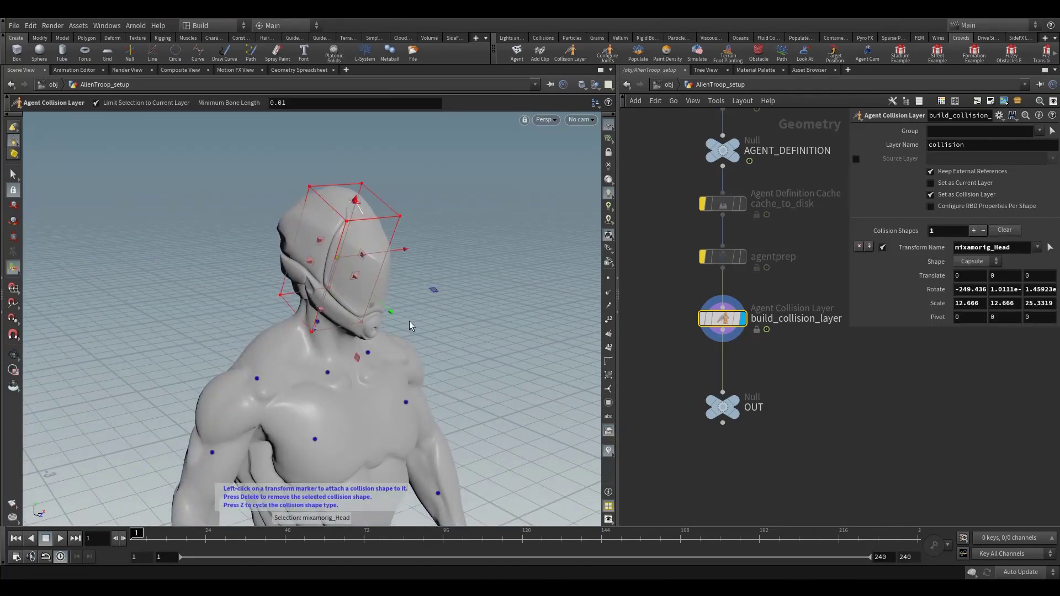
# Switch the viewport to wireframe shading to examine the head's capsule collision shape against the skeleton
pyautogui.keyDown('alt'); pyautogui.moveTo(369, 307); pyautogui.dragTo(344, 264); pyautogui.keyUp('alt')
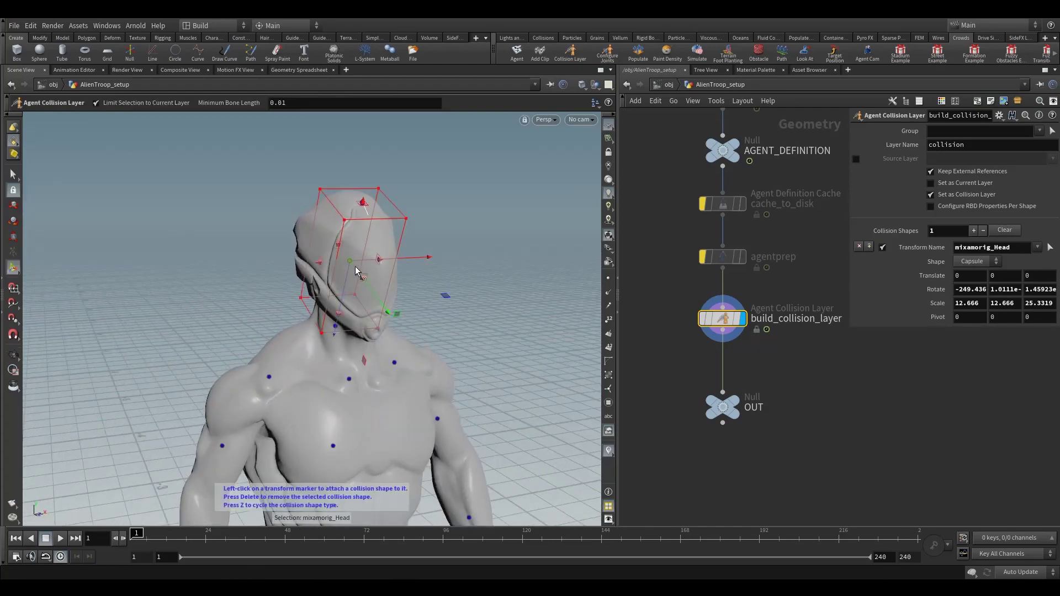
pyautogui.hotkey('shift', 'w')
pyautogui.moveTo(411, 288)
pyautogui.keyDown('alt'); pyautogui.mouseDown()
pyautogui.moveTo(301, 276)
pyautogui.moveTo(398, 308)
pyautogui.moveTo(385, 301)
pyautogui.mouseUp(); pyautogui.keyUp('alt')
pyautogui.keyDown('alt'); pyautogui.moveTo(289, 280); pyautogui.dragTo(252, 271); pyautogui.keyUp('alt')
pyautogui.press('Return')
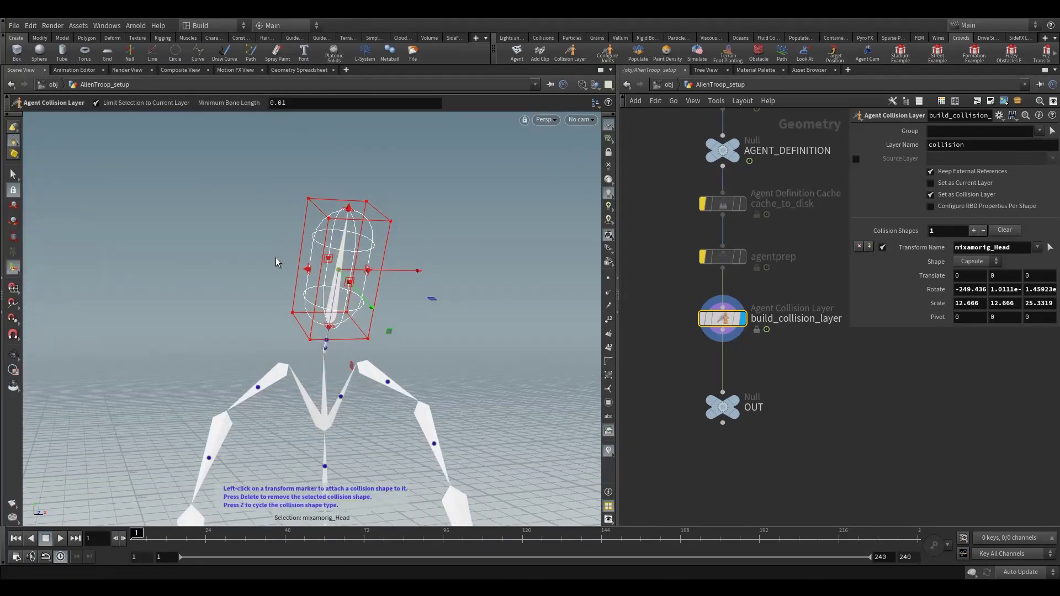
# Add an Unpack node beside OUT, wire build_collision_layer into it, and display the unpacked alien body
pyautogui.keyDown('alt'); pyautogui.moveTo(360, 303); pyautogui.dragTo(346, 342, button='right'); pyautogui.keyUp('alt')
pyautogui.keyDown('alt'); pyautogui.moveTo(347, 342); pyautogui.dragTo(296, 286, button='middle'); pyautogui.keyUp('alt')
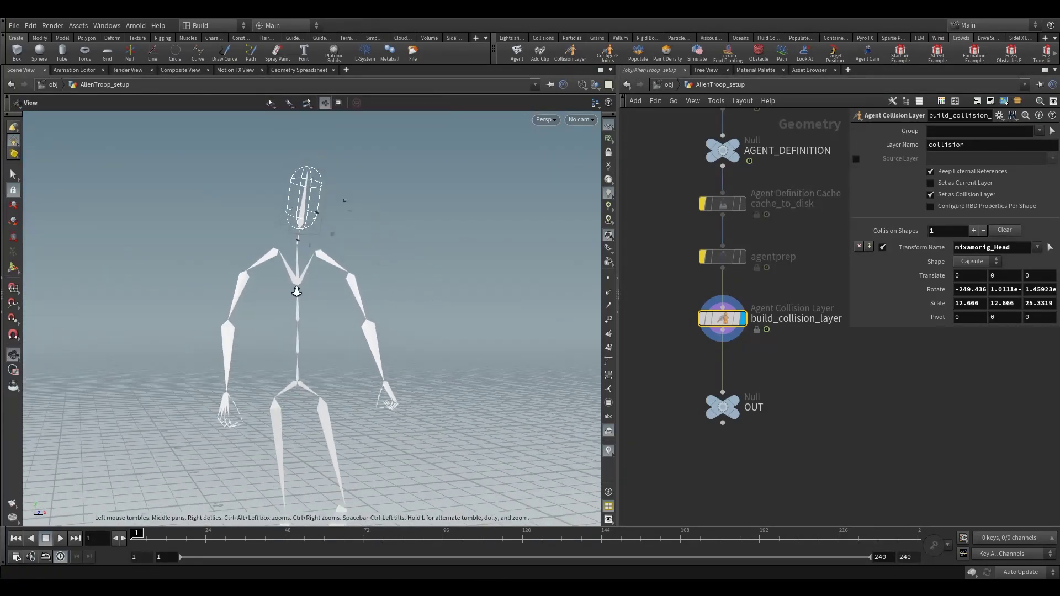
pyautogui.keyDown('alt'); pyautogui.moveTo(296, 286); pyautogui.dragTo(265, 332); pyautogui.keyUp('alt')
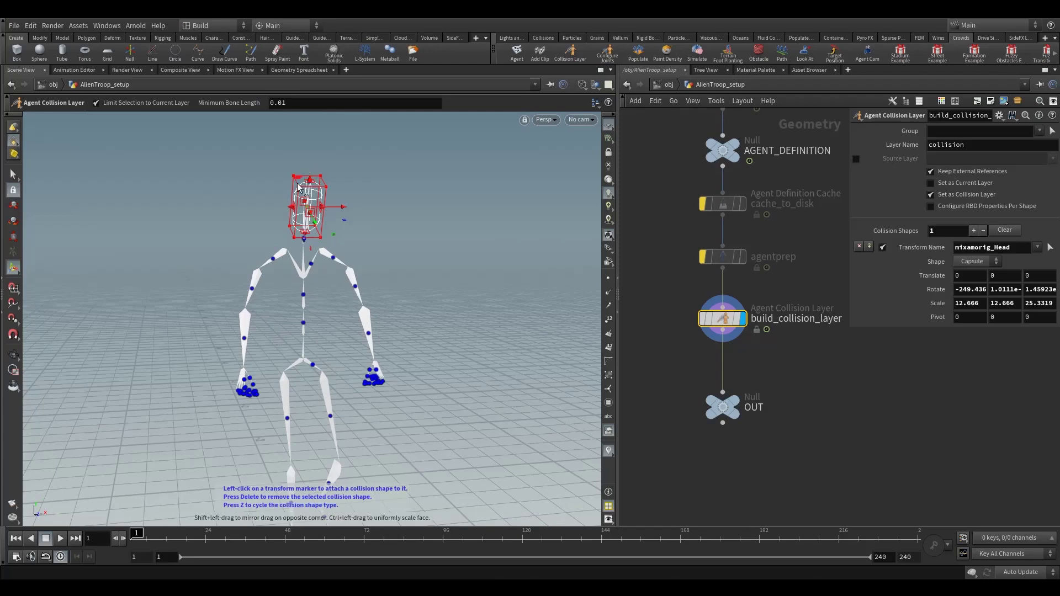
pyautogui.moveTo(669, 357); pyautogui.dragTo(713, 332, button='middle')
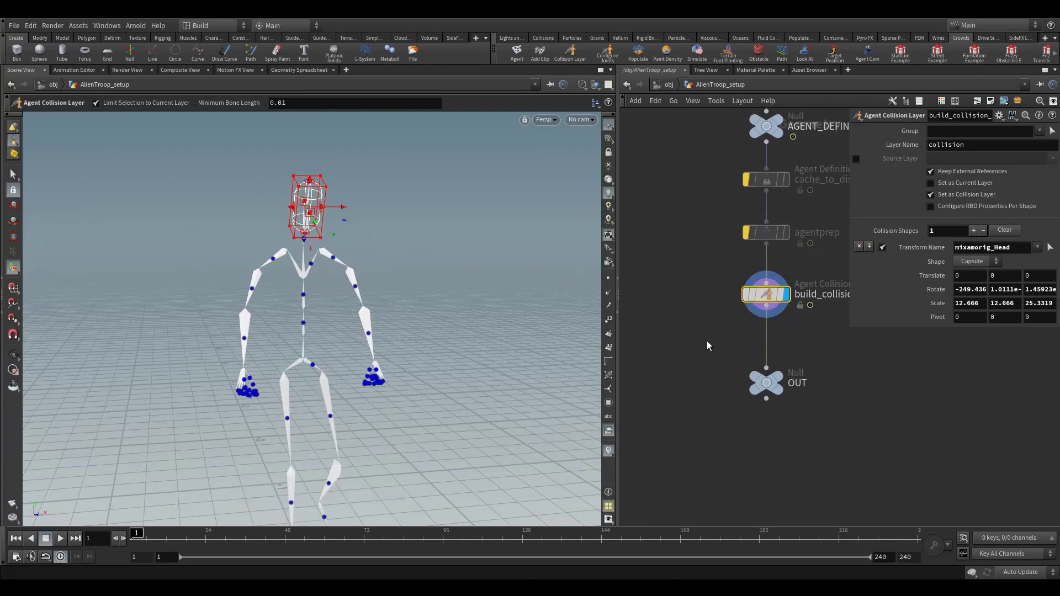
pyautogui.press('Tab')
pyautogui.write('unp')
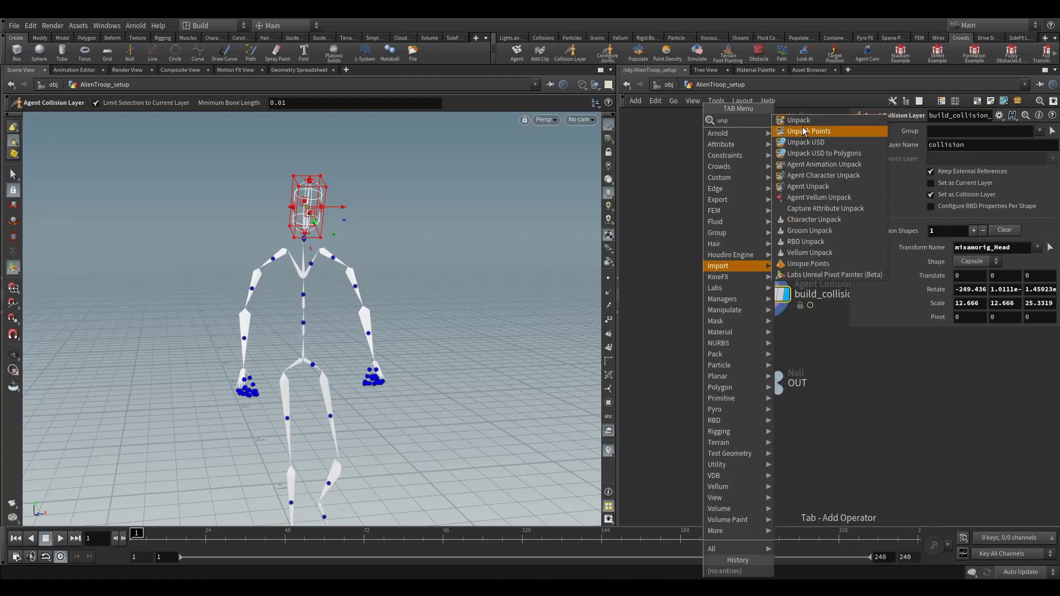
pyautogui.click(798, 121)
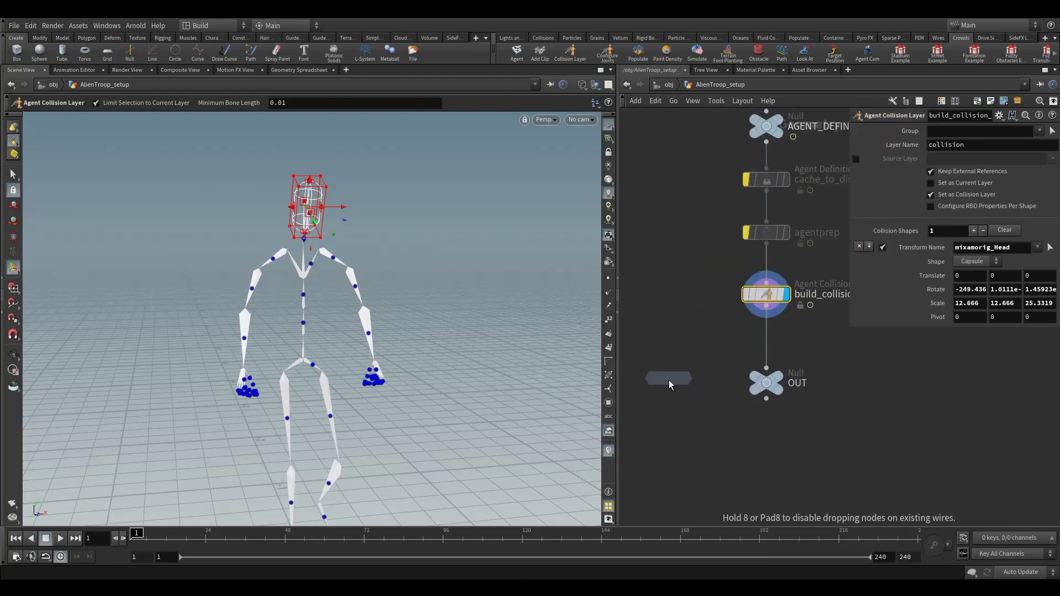
pyautogui.click(669, 380)
pyautogui.moveTo(766, 314); pyautogui.dragTo(668, 364)
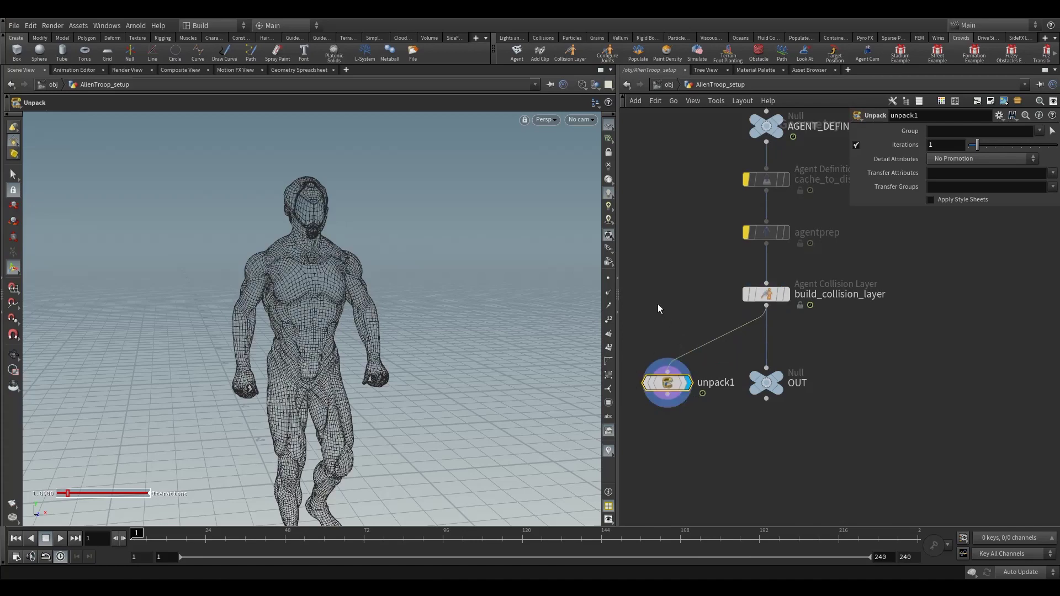
pyautogui.press('Escape')
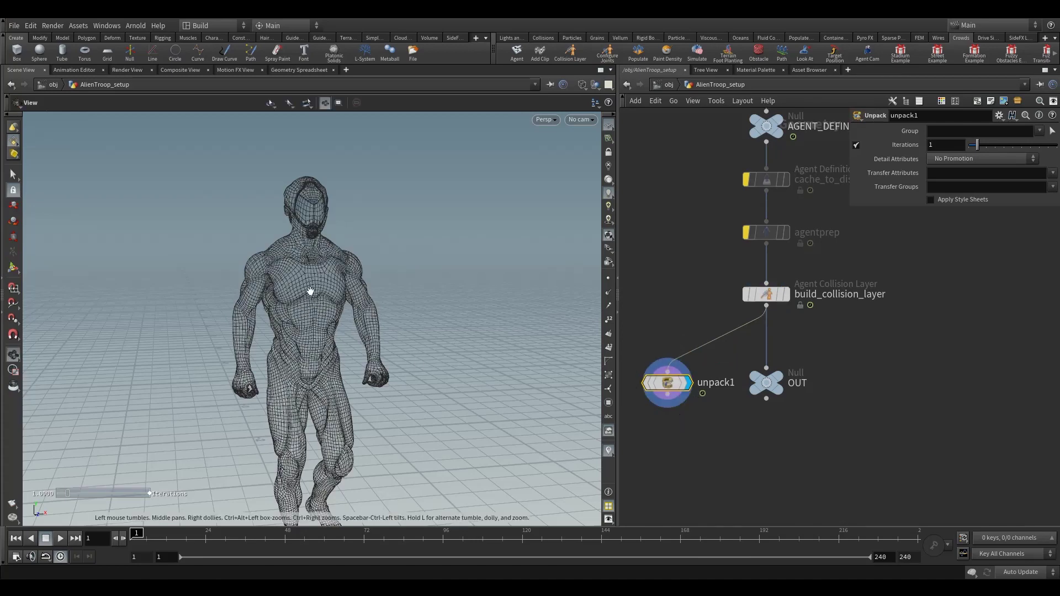
pyautogui.moveTo(308, 289); pyautogui.dragTo(371, 326)
pyautogui.press('Return')
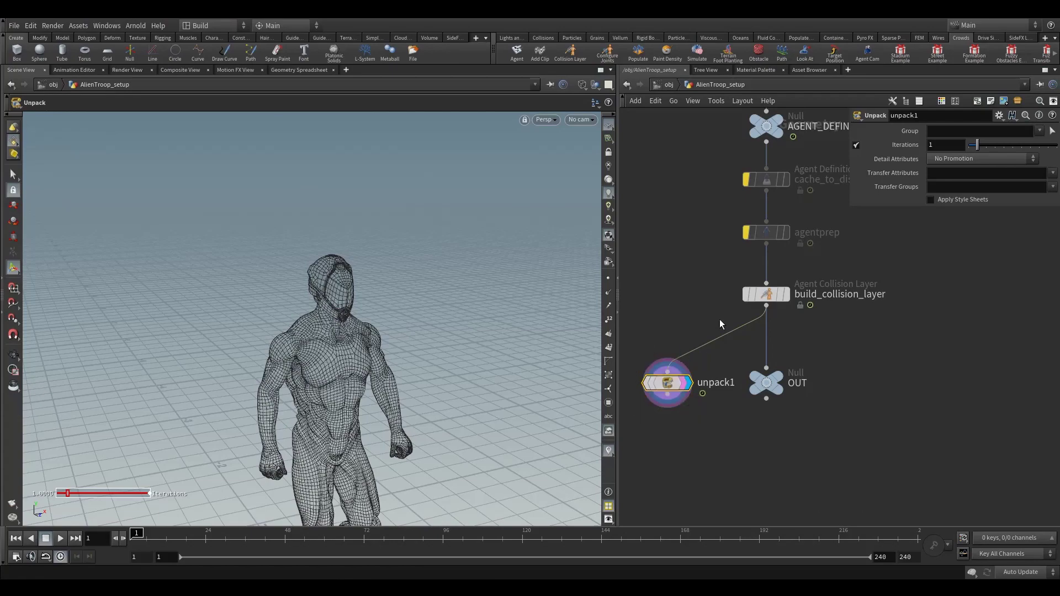
# Display build_collision_layer with the unpacked body as a template and widen the head capsule to a scale of about 19.84, 25.53, 25.33
pyautogui.click(766, 293)
pyautogui.keyDown('alt'); pyautogui.moveTo(388, 357); pyautogui.dragTo(362, 308, button='right'); pyautogui.keyUp('alt')
pyautogui.moveTo(361, 308); pyautogui.dragTo(288, 310)
pyautogui.press('Return')
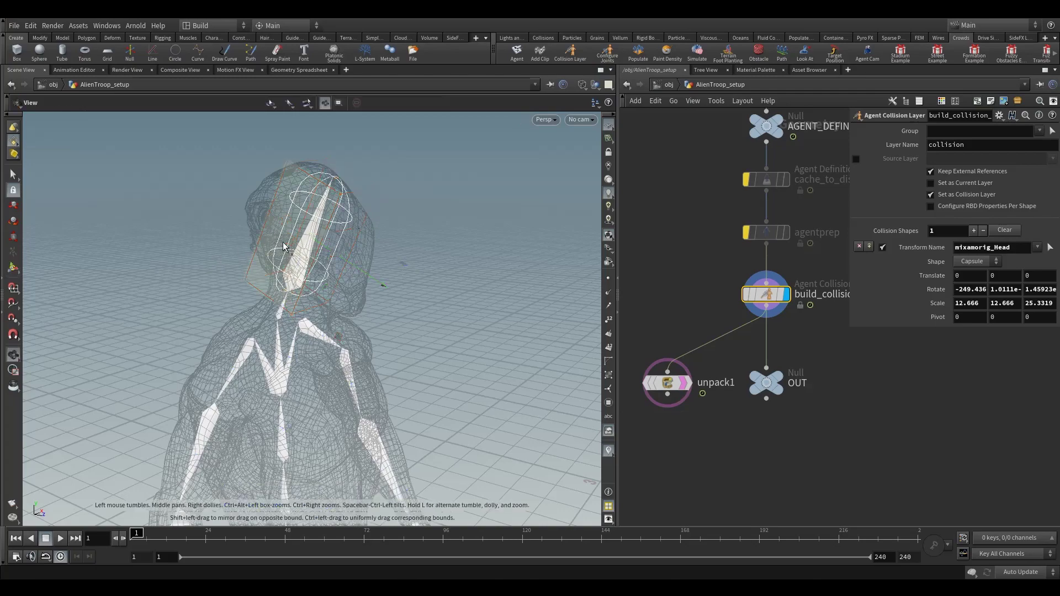
pyautogui.keyDown('alt'); pyautogui.moveTo(288, 246); pyautogui.dragTo(260, 246); pyautogui.keyUp('alt')
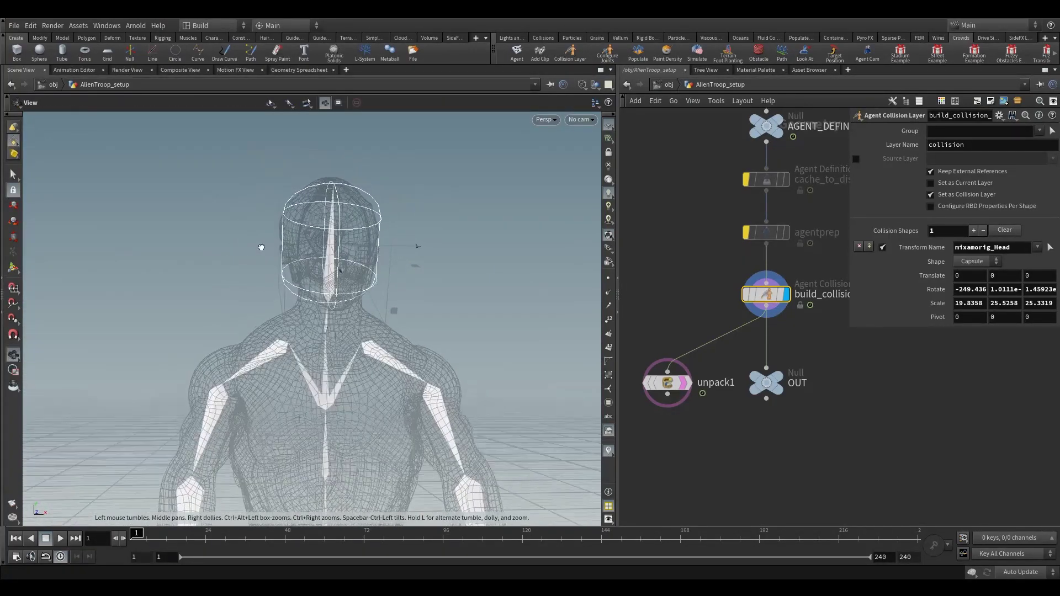
pyautogui.keyDown('alt'); pyautogui.moveTo(260, 247); pyautogui.dragTo(284, 223, button='right'); pyautogui.keyUp('alt')
pyautogui.moveTo(284, 223)
pyautogui.keyDown('alt'); pyautogui.mouseDown()
pyautogui.moveTo(315, 241)
pyautogui.moveTo(271, 238)
pyautogui.mouseUp(); pyautogui.keyUp('alt')
# Attach a collision capsule to mixamorig_Neck and fit it to the neck at a scale of about 15.79, 12.64, 9.52
pyautogui.press('Return')
pyautogui.click(306, 252)
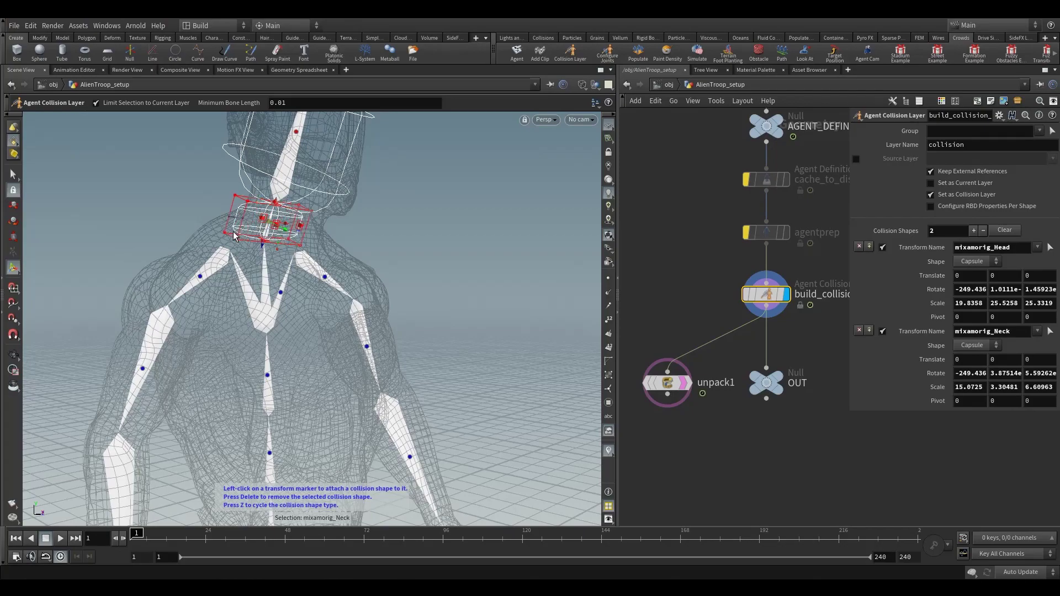
pyautogui.keyDown('alt'); pyautogui.moveTo(234, 236); pyautogui.dragTo(280, 237); pyautogui.keyUp('alt')
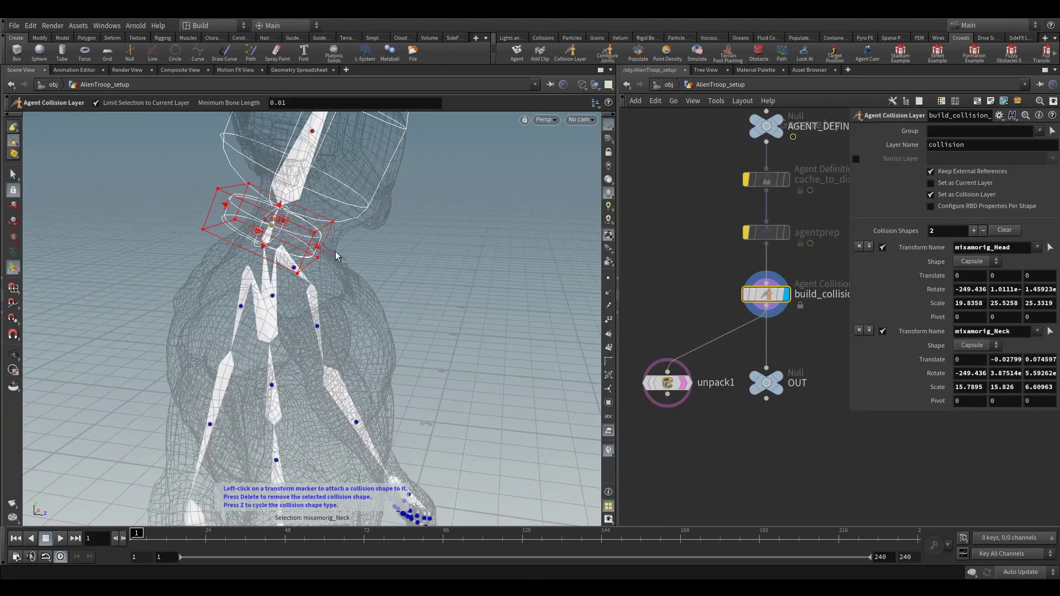
pyautogui.keyDown('alt'); pyautogui.moveTo(355, 262); pyautogui.dragTo(255, 222); pyautogui.keyUp('alt')
pyautogui.keyDown('alt'); pyautogui.moveTo(294, 270); pyautogui.dragTo(293, 238); pyautogui.keyUp('alt')
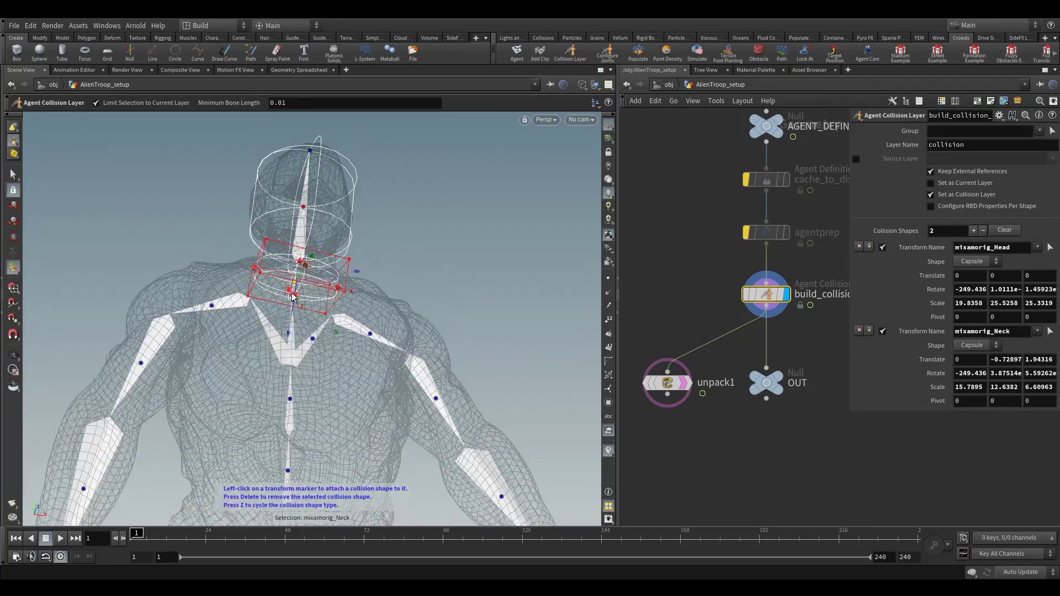
pyautogui.moveTo(296, 291)
pyautogui.mouseDown()
pyautogui.moveTo(293, 309)
pyautogui.moveTo(309, 328)
pyautogui.mouseUp()
# Attach a collision capsule to mixamorig_Spine2 and rotate it across the chest to about -181.73, 1.70, 3.06
pyautogui.keyDown('alt'); pyautogui.moveTo(310, 328); pyautogui.dragTo(359, 315, button='right'); pyautogui.keyUp('alt')
pyautogui.click(342, 288)
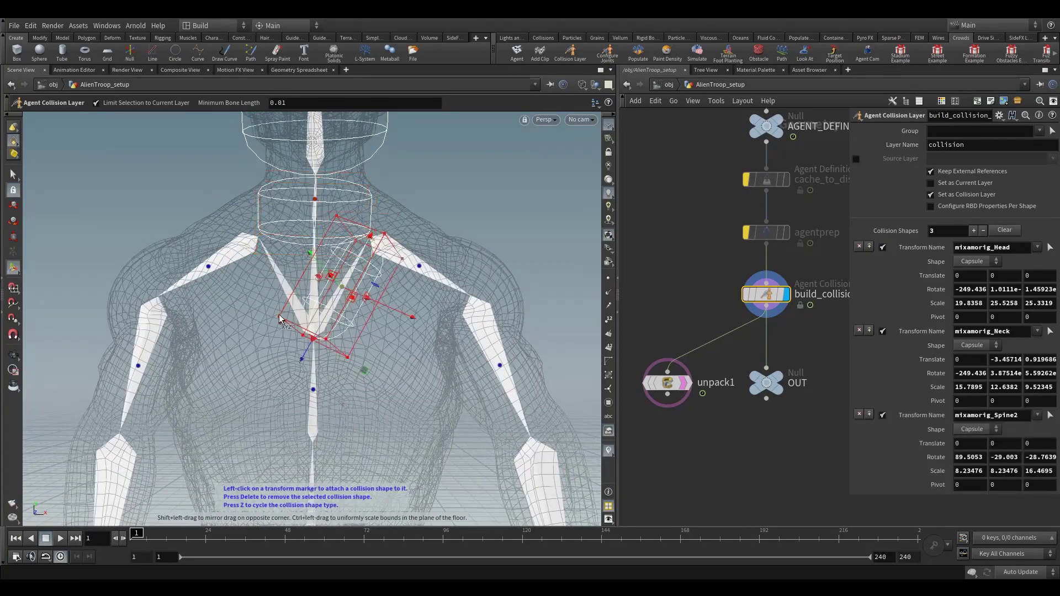
pyautogui.keyDown('alt'); pyautogui.moveTo(280, 318); pyautogui.dragTo(322, 280); pyautogui.keyUp('alt')
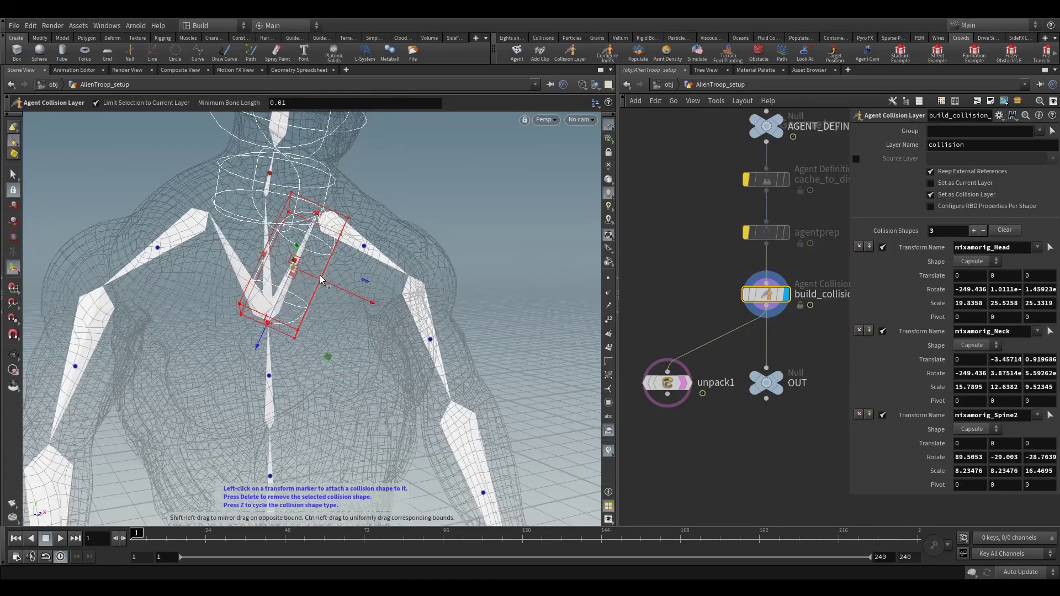
pyautogui.press('y')
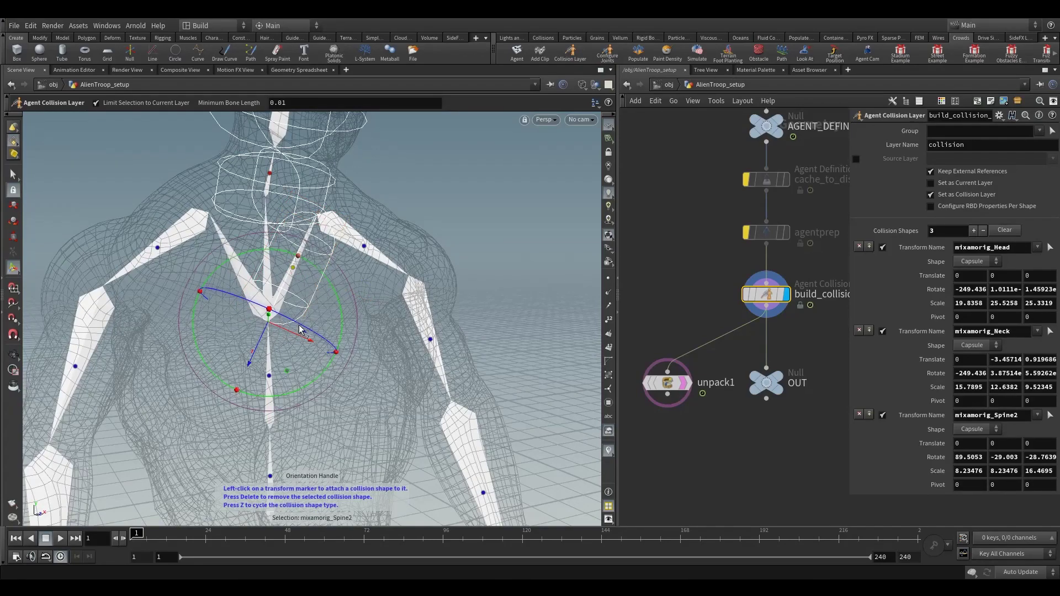
pyautogui.keyDown('alt'); pyautogui.moveTo(299, 330); pyautogui.dragTo(224, 294); pyautogui.keyUp('alt')
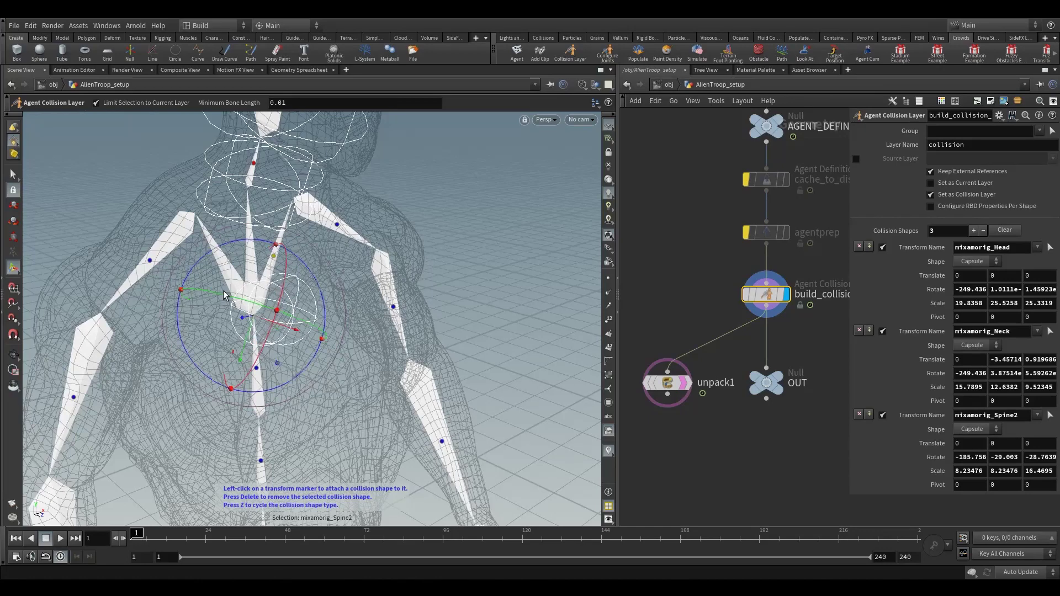
pyautogui.moveTo(286, 286); pyautogui.dragTo(280, 319)
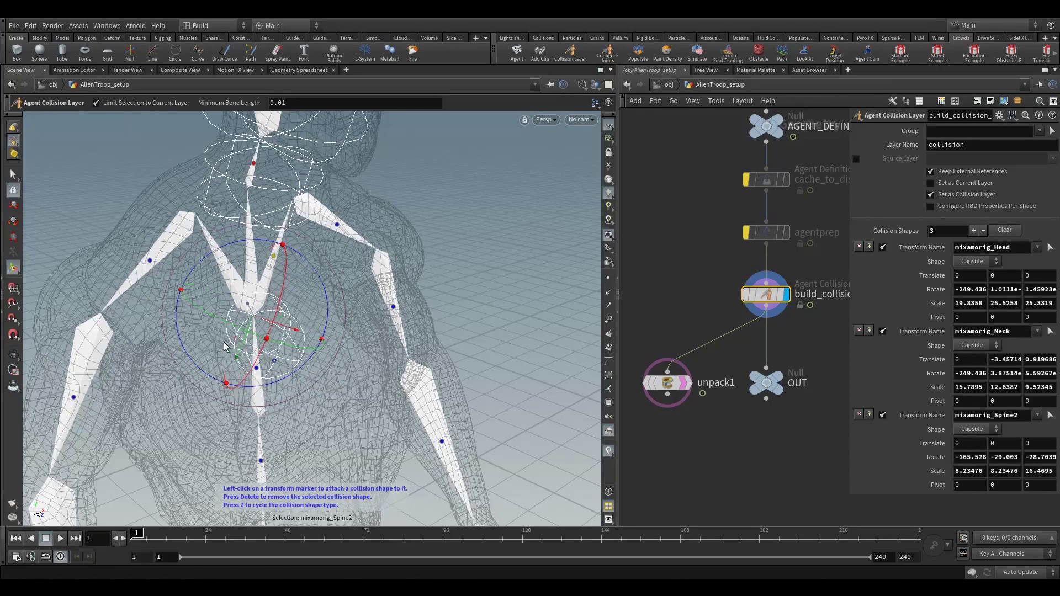
pyautogui.moveTo(215, 320); pyautogui.dragTo(263, 333)
pyautogui.moveTo(311, 304); pyautogui.dragTo(214, 273)
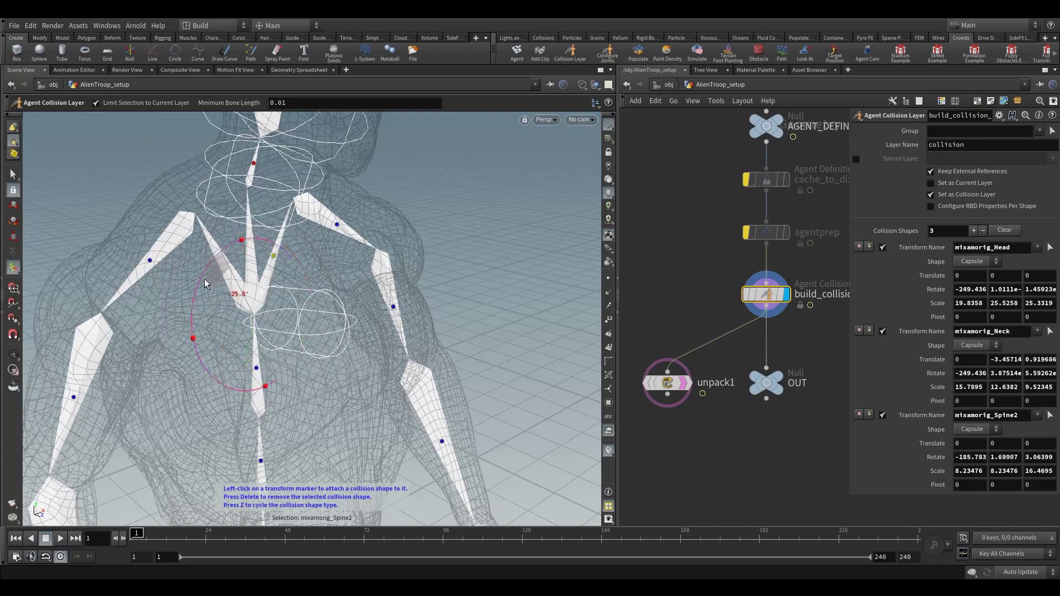
pyautogui.moveTo(303, 298); pyautogui.dragTo(313, 343)
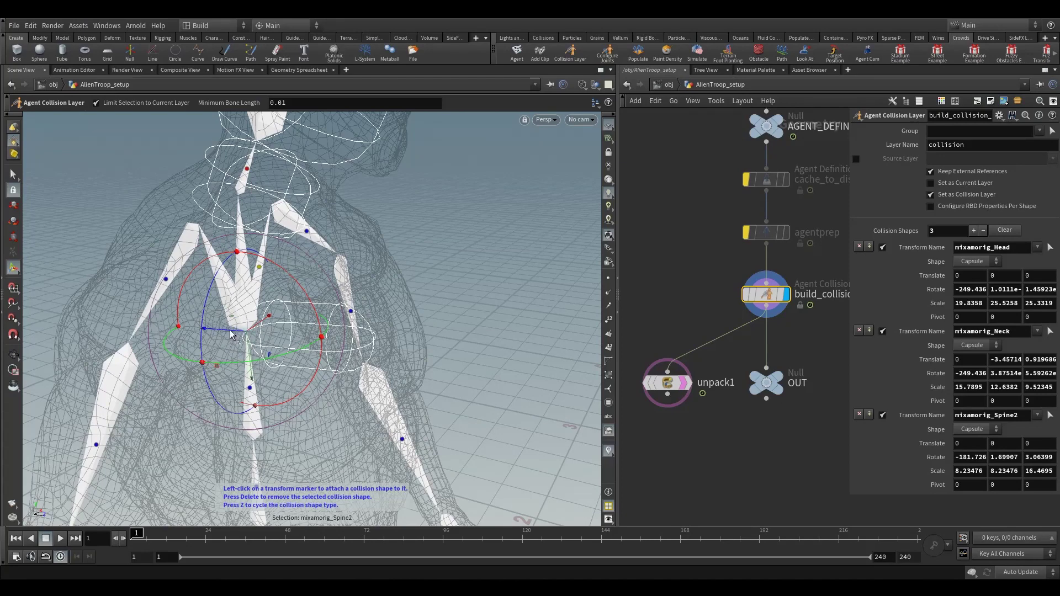
pyautogui.moveTo(230, 334)
pyautogui.mouseDown()
pyautogui.moveTo(234, 343)
pyautogui.moveTo(207, 328)
pyautogui.moveTo(228, 323)
pyautogui.mouseUp()
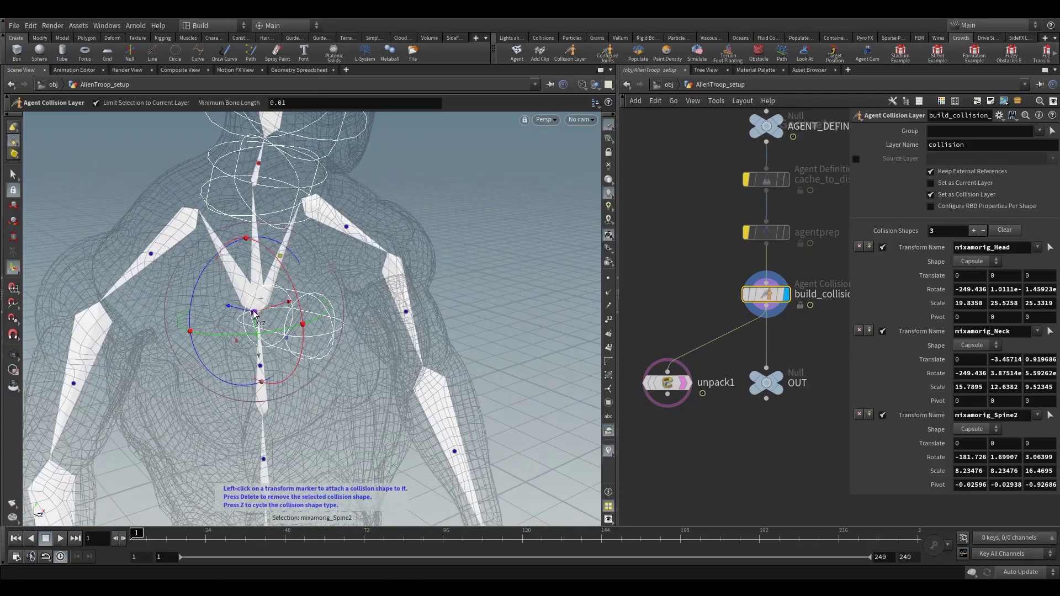
# Move the mixamorig_Spine2 capsule up into the upper chest and resize it to a scale of about 31.17, 13.87, 16.47
pyautogui.press('e')
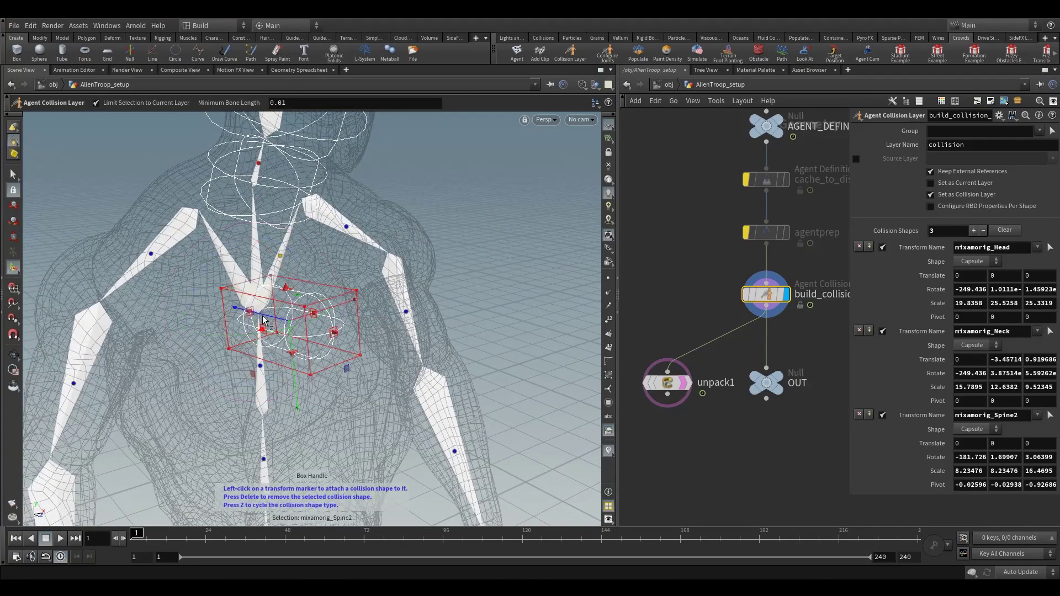
pyautogui.moveTo(285, 356)
pyautogui.keyDown('alt'); pyautogui.mouseDown()
pyautogui.moveTo(232, 332)
pyautogui.moveTo(371, 290)
pyautogui.moveTo(331, 272)
pyautogui.moveTo(283, 377)
pyautogui.mouseUp(); pyautogui.keyUp('alt')
pyautogui.moveTo(285, 415); pyautogui.dragTo(278, 347)
pyautogui.keyDown('shift'); pyautogui.moveTo(249, 270); pyautogui.dragTo(179, 275); pyautogui.keyUp('shift')
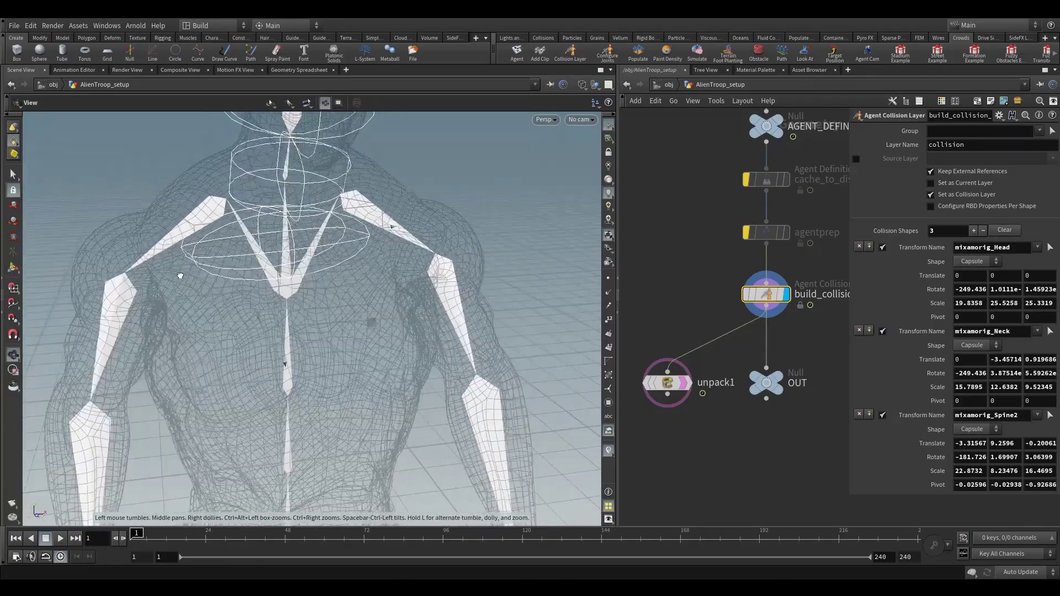
pyautogui.keyDown('alt'); pyautogui.moveTo(284, 263); pyautogui.dragTo(316, 274); pyautogui.keyUp('alt')
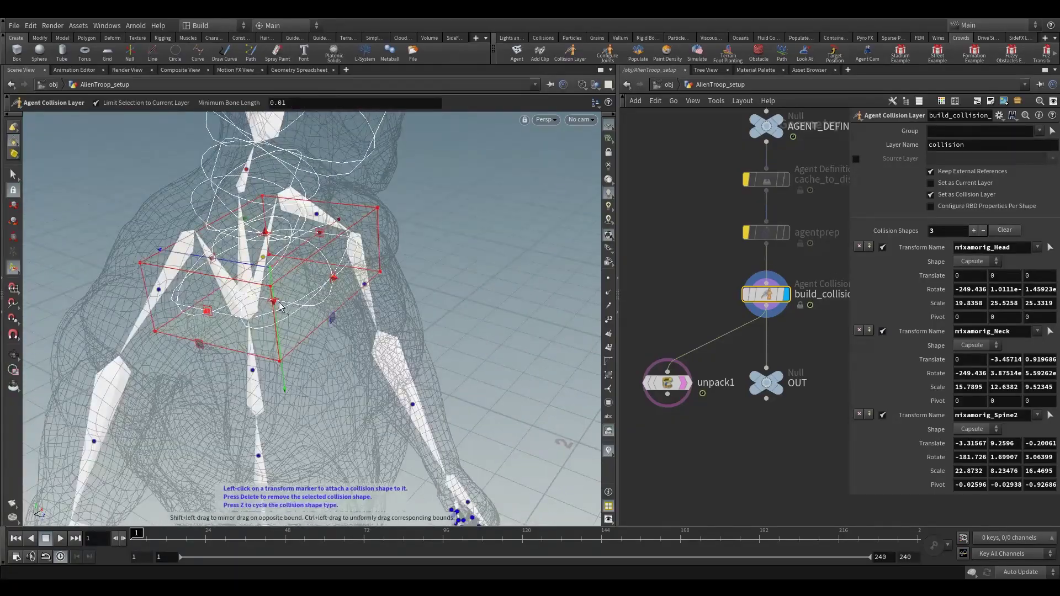
pyautogui.keyDown('alt'); pyautogui.moveTo(273, 303); pyautogui.dragTo(255, 326); pyautogui.keyUp('alt')
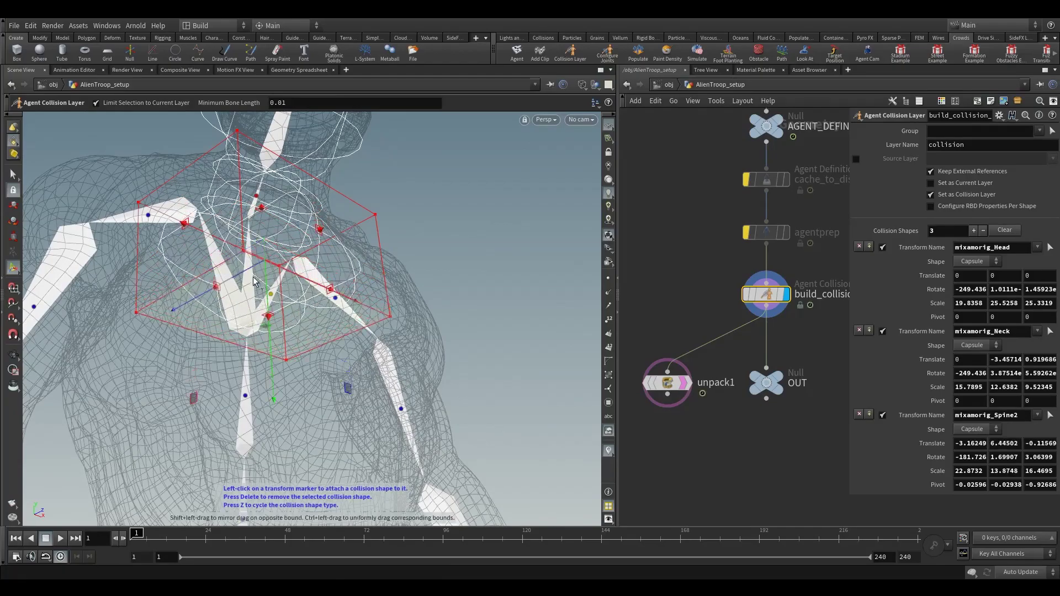
pyautogui.keyDown('alt'); pyautogui.moveTo(298, 276); pyautogui.dragTo(270, 269); pyautogui.keyUp('alt')
pyautogui.moveTo(335, 256); pyautogui.dragTo(201, 325)
pyautogui.scroll(-2, 320, 254)
pyautogui.press('Return')
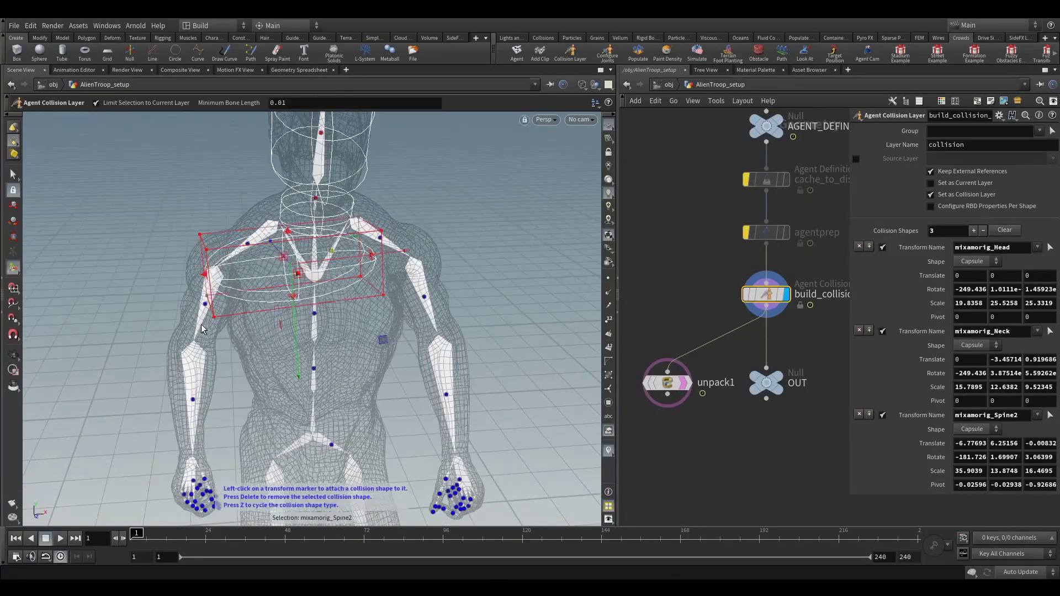
pyautogui.hotkey('ctrl', 'z')
pyautogui.keyDown('shift'); pyautogui.moveTo(265, 270); pyautogui.dragTo(265, 308); pyautogui.keyUp('shift')
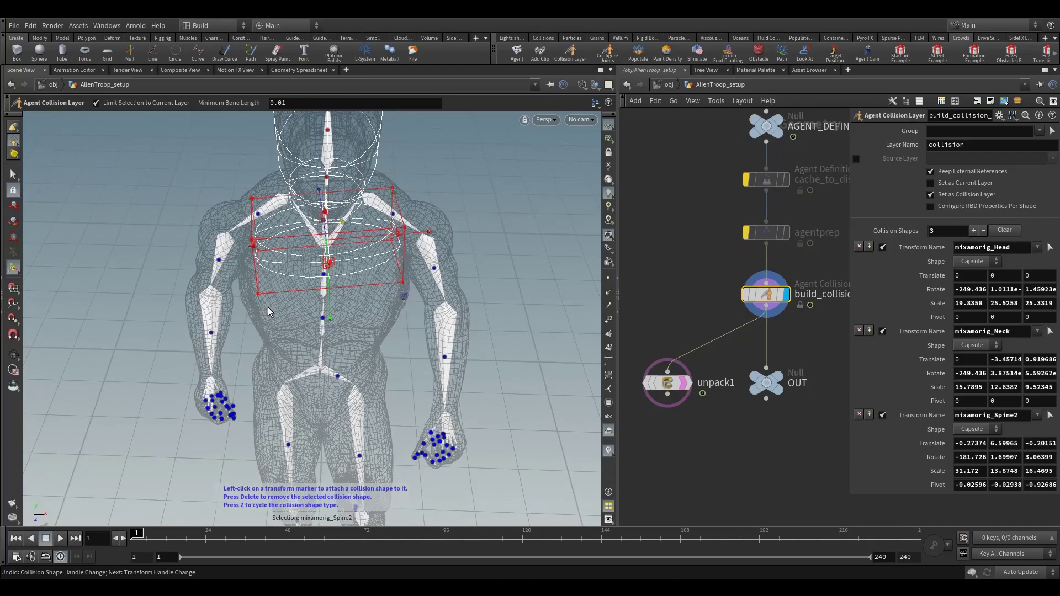
# Tilt the mixamorig_Spine2 capsule to about -181.73, -4.55, 3.25 and extend its depth to about 28.46 toward the back
pyautogui.press('r')
pyautogui.moveTo(315, 273); pyautogui.dragTo(357, 277)
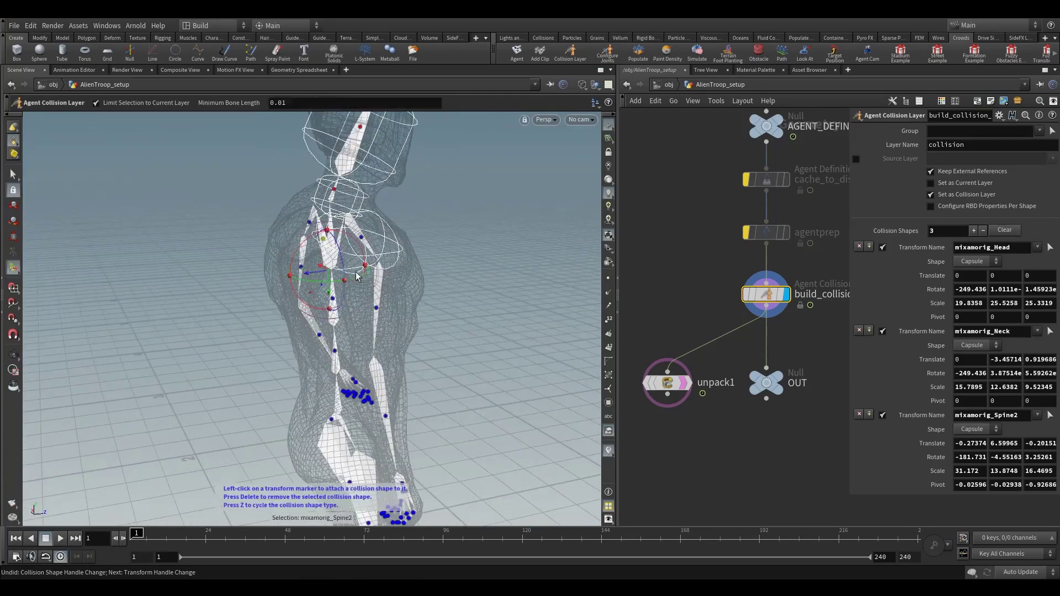
pyautogui.press('e')
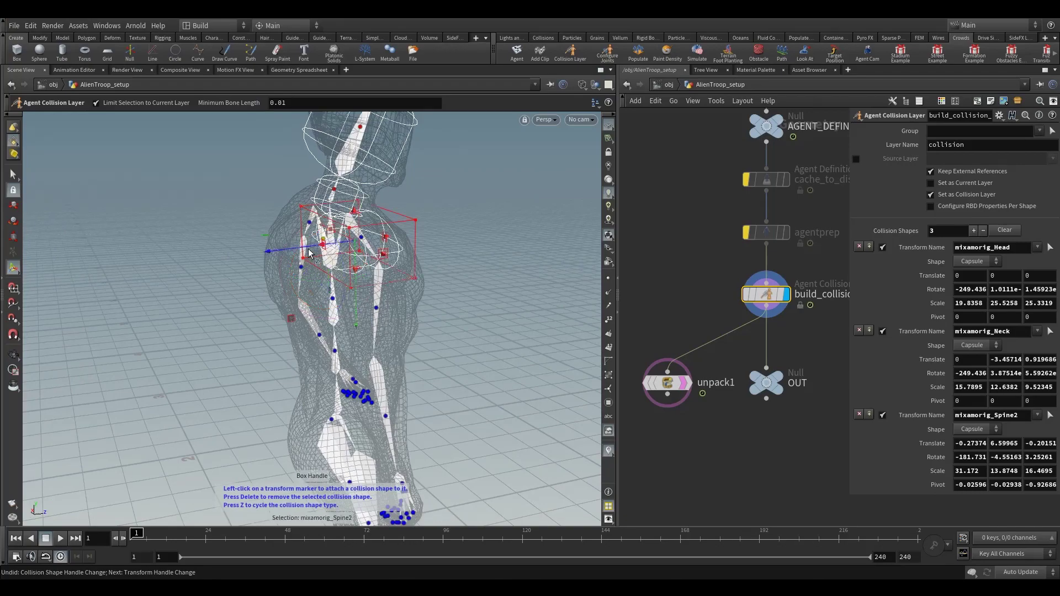
pyautogui.moveTo(321, 245); pyautogui.dragTo(272, 260)
pyautogui.moveTo(272, 260); pyautogui.dragTo(306, 301, button='middle')
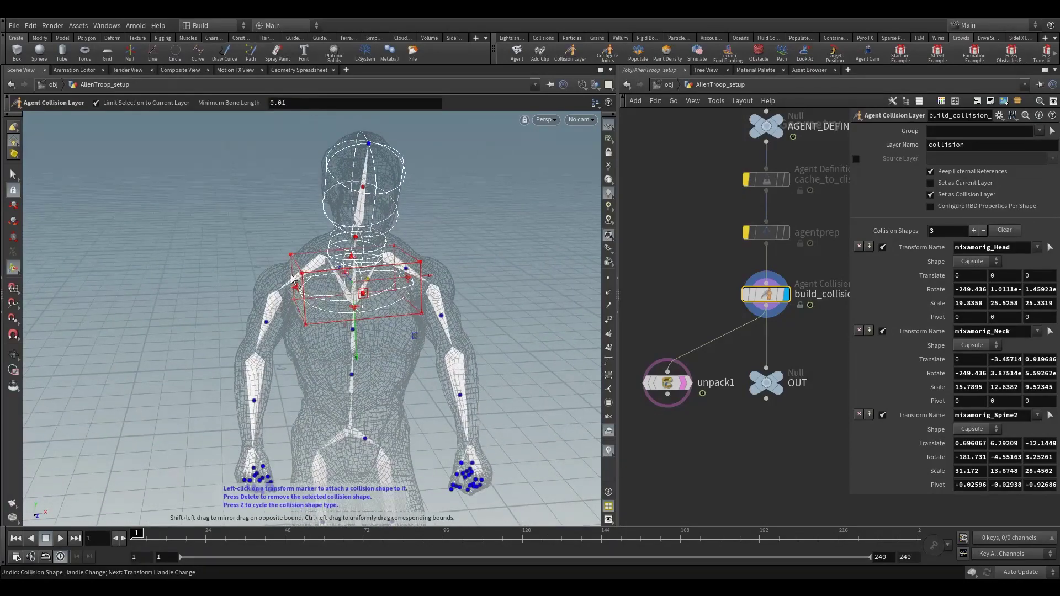
# Attach collision capsules to the agent's right upper arm and right forearm, widening both to fit the body mesh
pyautogui.click(266, 322)
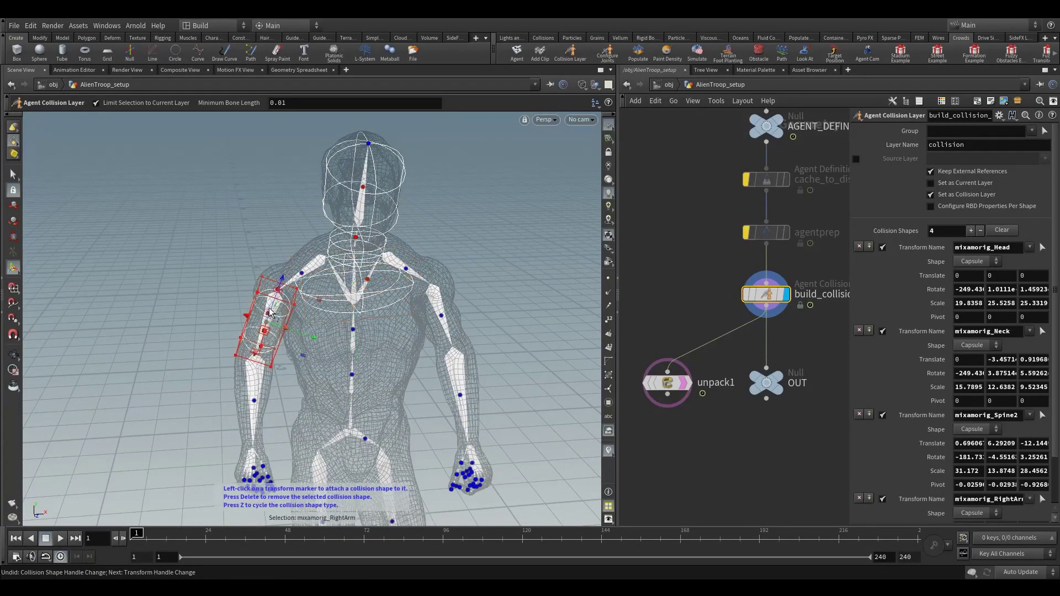
pyautogui.moveTo(269, 312); pyautogui.dragTo(270, 265)
pyautogui.moveTo(270, 265); pyautogui.dragTo(279, 298, button='right')
pyautogui.moveTo(280, 298); pyautogui.dragTo(277, 343, button='middle')
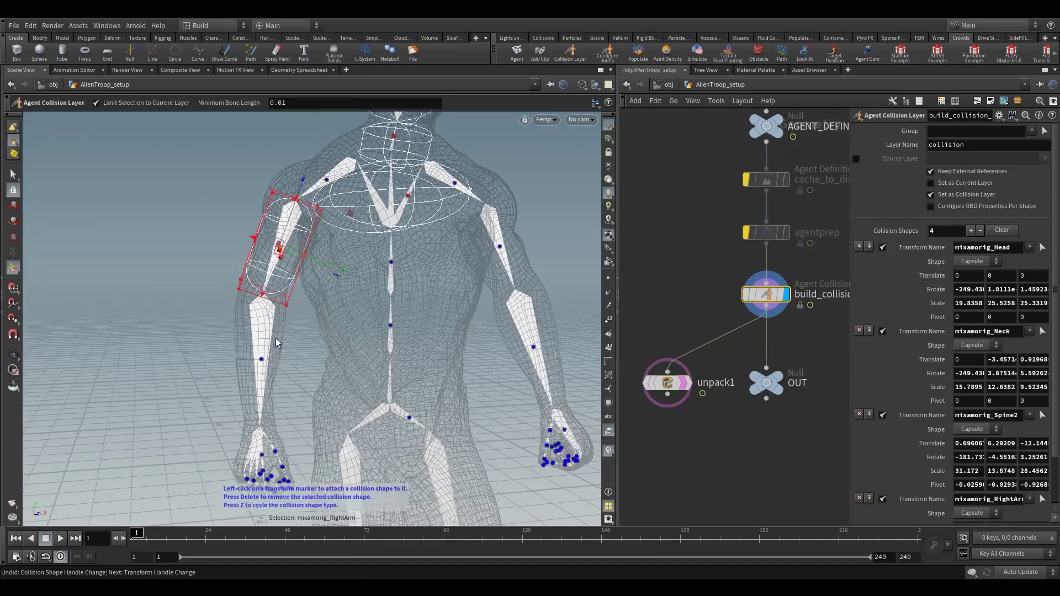
pyautogui.click(261, 362)
pyautogui.scroll(3, 300, 379)
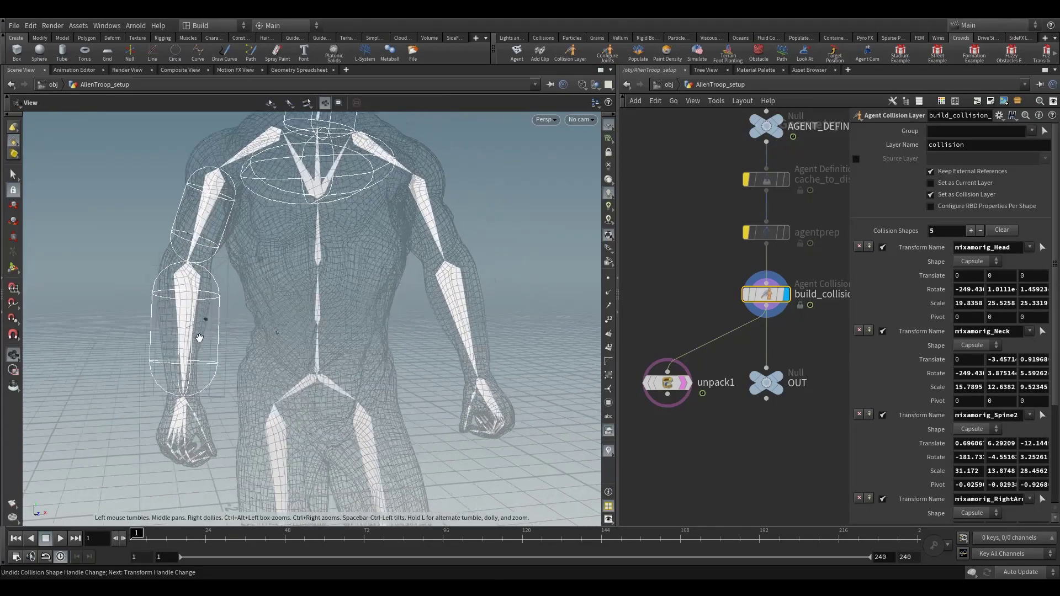
# Attach collision capsules to the agent's left upper arm and to both shoulder transforms
pyautogui.click(430, 218)
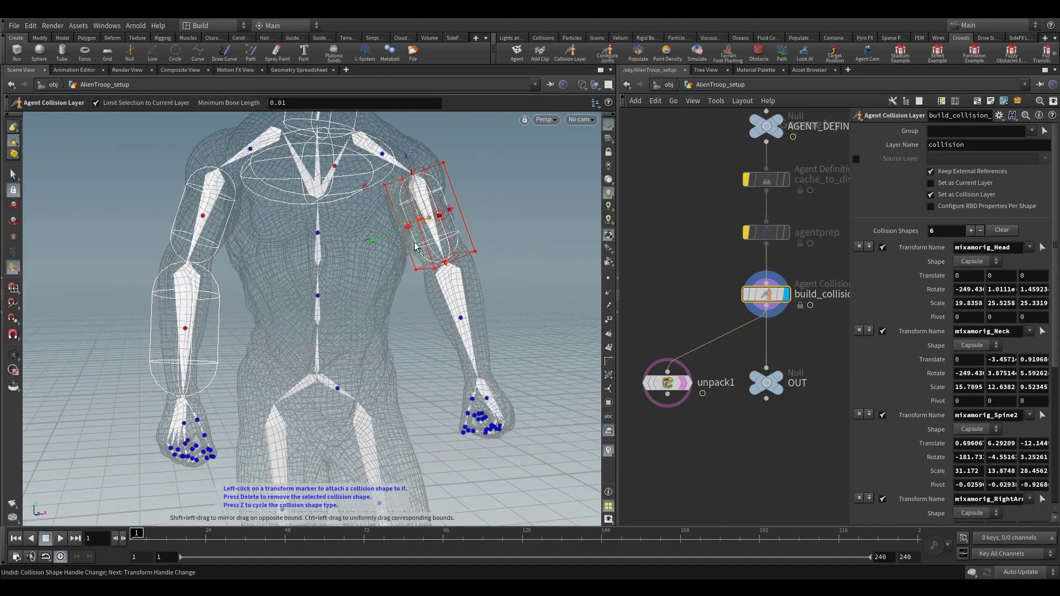
pyautogui.click(248, 149)
pyautogui.click(381, 155)
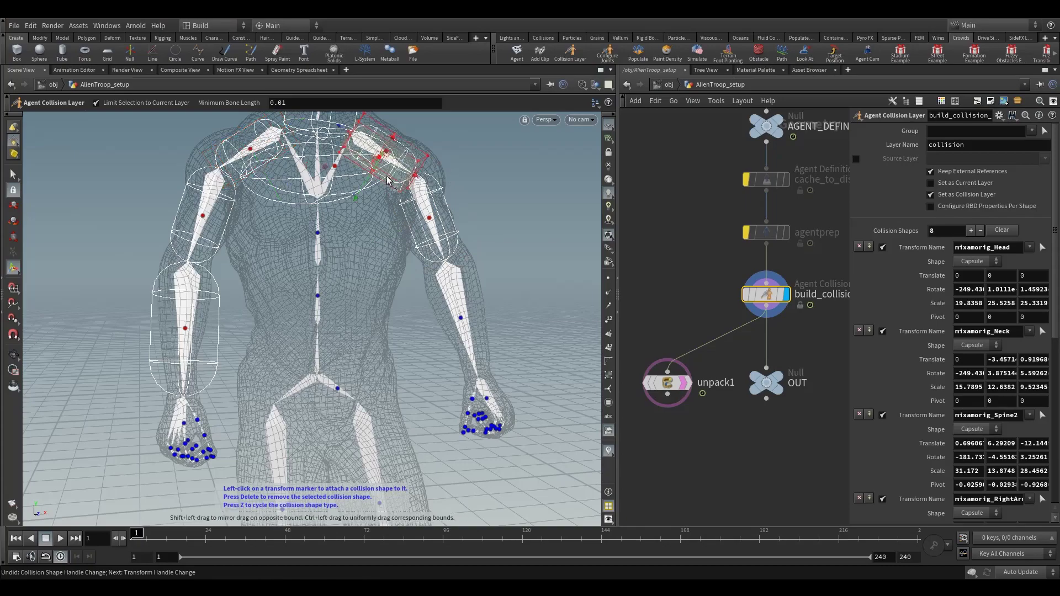
# Attach a collision capsule to the agent's left forearm
pyautogui.keyDown('alt'); pyautogui.moveTo(217, 304); pyautogui.dragTo(232, 203, button='middle'); pyautogui.keyUp('alt')
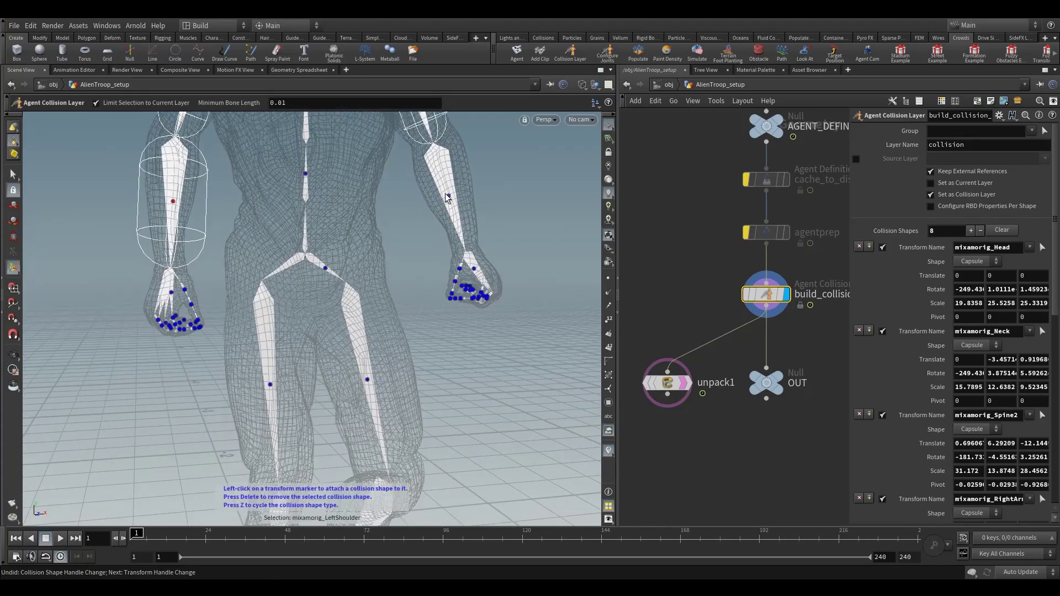
pyautogui.keyDown('alt'); pyautogui.moveTo(209, 284); pyautogui.dragTo(234, 215, button='middle'); pyautogui.keyUp('alt')
pyautogui.keyDown('alt'); pyautogui.moveTo(234, 216); pyautogui.dragTo(293, 221, button='right'); pyautogui.keyUp('alt')
pyautogui.keyDown('alt'); pyautogui.moveTo(294, 221); pyautogui.dragTo(320, 248); pyautogui.keyUp('alt')
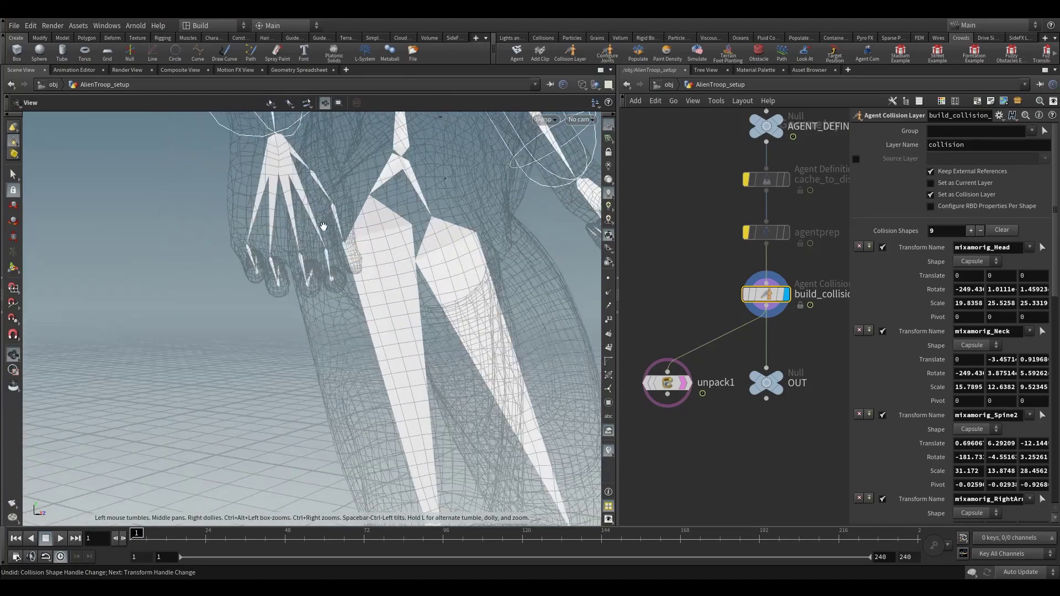
# Attach a collision capsule to the agent's right hand
pyautogui.keyDown('alt'); pyautogui.moveTo(319, 247); pyautogui.dragTo(310, 300, button='middle'); pyautogui.keyUp('alt')
pyautogui.keyDown('alt'); pyautogui.moveTo(349, 330); pyautogui.dragTo(187, 266); pyautogui.keyUp('alt')
pyautogui.keyDown('alt'); pyautogui.moveTo(186, 267); pyautogui.dragTo(230, 314, button='middle'); pyautogui.keyUp('alt')
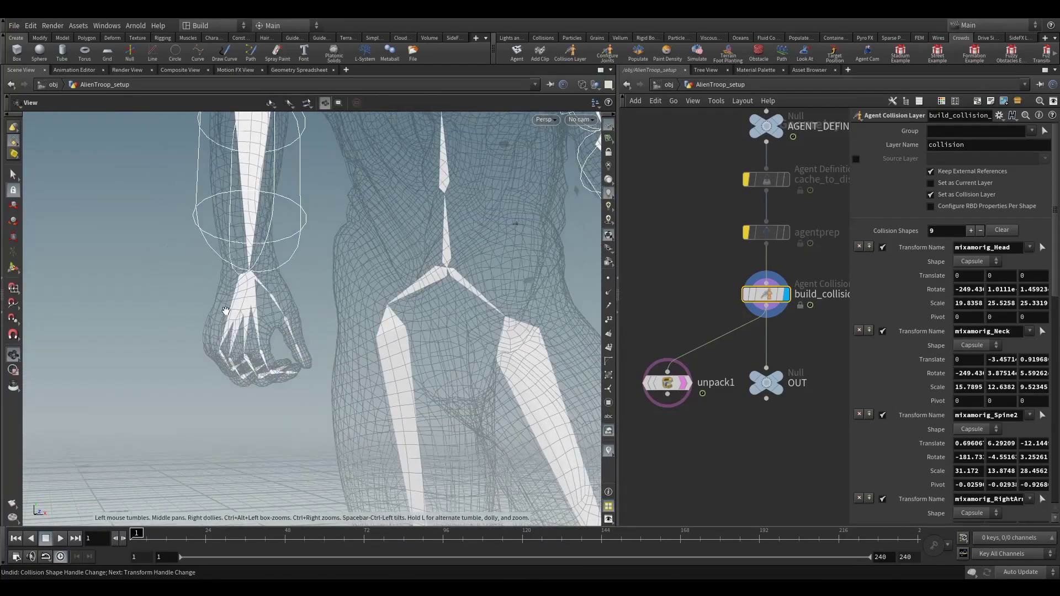
pyautogui.keyDown('alt'); pyautogui.moveTo(229, 314); pyautogui.dragTo(275, 309, button='right'); pyautogui.keyUp('alt')
pyautogui.click(266, 310)
pyautogui.moveTo(266, 313)
pyautogui.keyDown('alt'); pyautogui.mouseDown()
pyautogui.moveTo(237, 360)
pyautogui.moveTo(331, 350)
pyautogui.moveTo(353, 303)
pyautogui.moveTo(332, 309)
pyautogui.moveTo(288, 291)
pyautogui.moveTo(294, 274)
pyautogui.moveTo(265, 367)
pyautogui.mouseUp(); pyautogui.keyUp('alt')
# Undo the last capsule handle changes and refit the right-hand capsule around the closed fist
pyautogui.press('Return')
pyautogui.hotkey('ctrl', 'z')
pyautogui.hotkey('ctrl', 'z')
pyautogui.hotkey('ctrl', 'z')
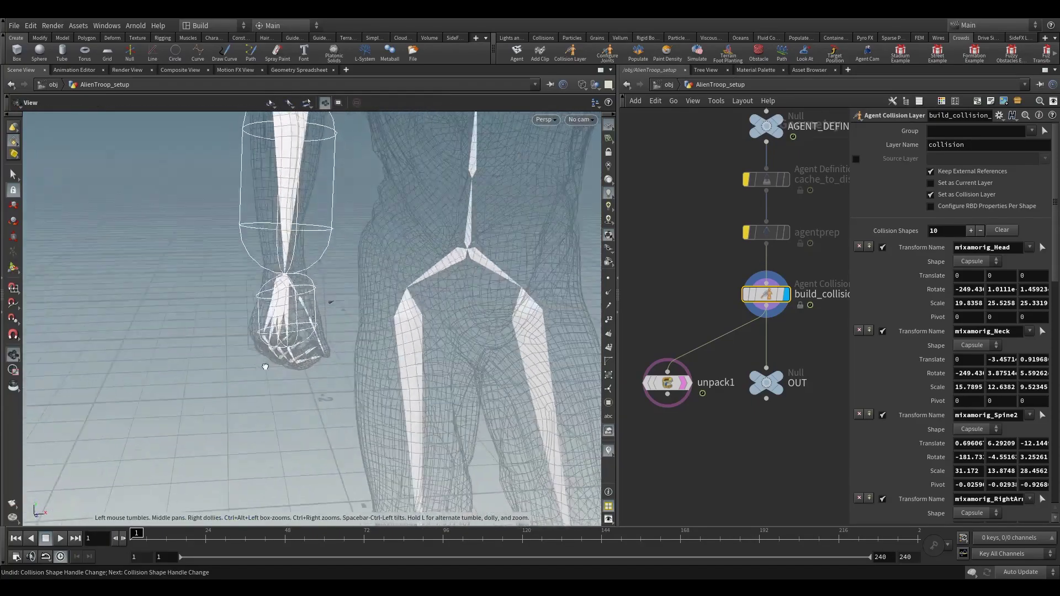
pyautogui.keyDown('alt'); pyautogui.moveTo(265, 367); pyautogui.dragTo(309, 319, button='right'); pyautogui.keyUp('alt')
pyautogui.keyDown('alt'); pyautogui.moveTo(309, 320); pyautogui.dragTo(308, 279); pyautogui.keyUp('alt')
pyautogui.moveTo(294, 365); pyautogui.dragTo(356, 351)
pyautogui.moveTo(382, 284); pyautogui.dragTo(398, 337)
# Attach a collision capsule to the agent's left hand
pyautogui.keyDown('alt'); pyautogui.moveTo(399, 337); pyautogui.dragTo(320, 354, button='right'); pyautogui.keyUp('alt')
pyautogui.keyDown('alt'); pyautogui.moveTo(320, 354); pyautogui.dragTo(419, 342); pyautogui.keyUp('alt')
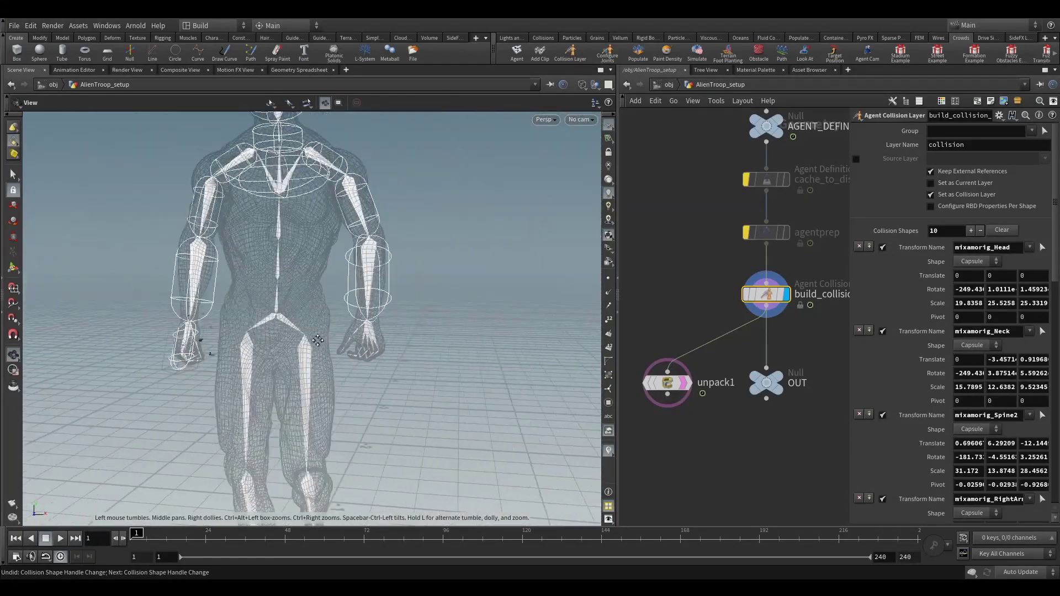
pyautogui.keyDown('alt'); pyautogui.moveTo(420, 342); pyautogui.dragTo(577, 309, button='right'); pyautogui.keyUp('alt')
pyautogui.keyDown('alt'); pyautogui.moveTo(577, 309); pyautogui.dragTo(535, 292, button='middle'); pyautogui.keyUp('alt')
pyautogui.press('Return')
pyautogui.click(335, 332)
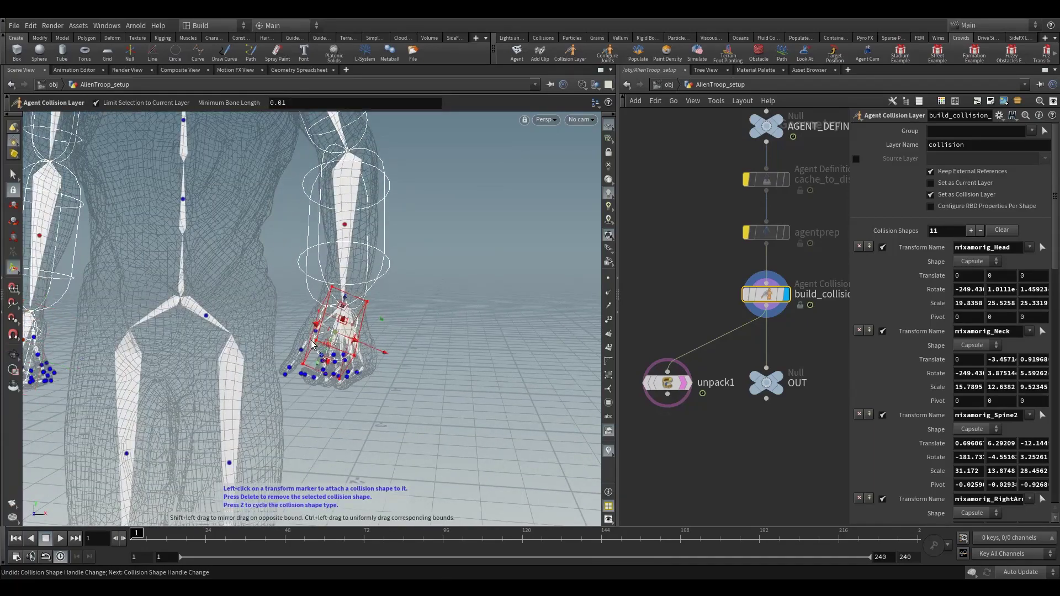
# Resize and reposition the left-hand capsule to enclose the palm and fingers of the mesh
pyautogui.keyDown('alt'); pyautogui.moveTo(359, 309); pyautogui.dragTo(308, 326); pyautogui.keyUp('alt')
pyautogui.keyDown('alt'); pyautogui.moveTo(233, 319); pyautogui.dragTo(273, 418); pyautogui.keyUp('alt')
pyautogui.moveTo(260, 373); pyautogui.dragTo(289, 379)
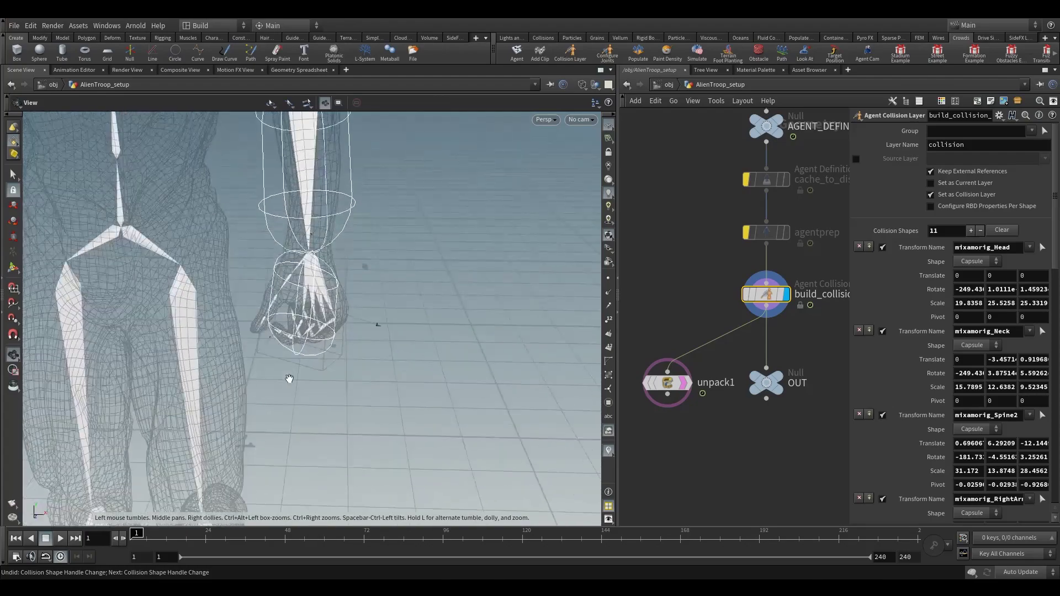
pyautogui.moveTo(288, 379); pyautogui.dragTo(231, 320, button='right')
pyautogui.moveTo(230, 319); pyautogui.dragTo(272, 343, button='middle')
pyautogui.moveTo(272, 343); pyautogui.dragTo(266, 349)
pyautogui.scroll(5, 266, 350)
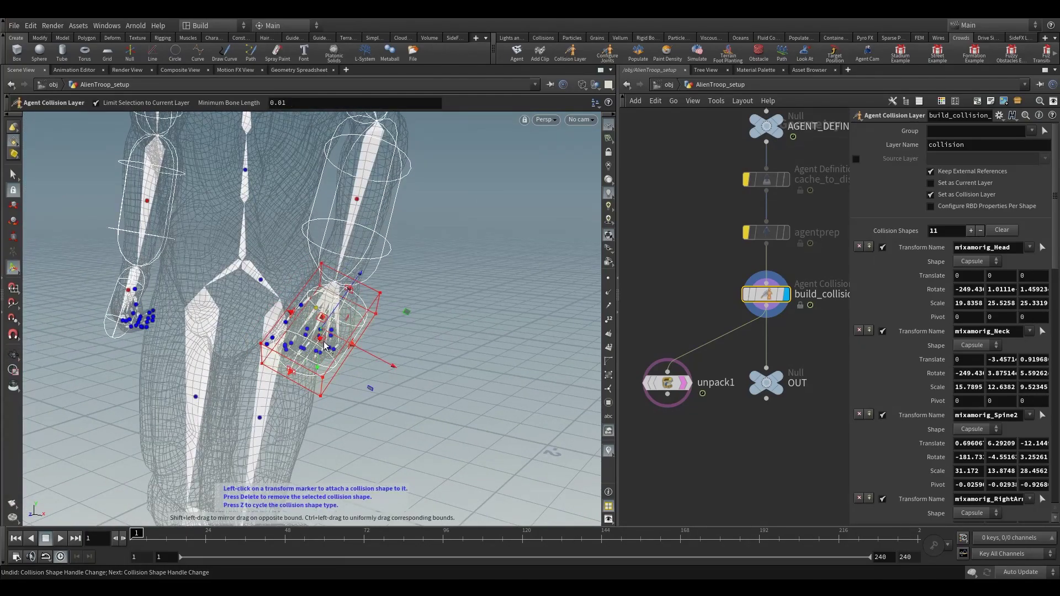
pyautogui.moveTo(312, 342); pyautogui.dragTo(282, 331)
# Attach a collision capsule to the spine bone directly below mixamorig_Spine2 and widen it across the chest
pyautogui.moveTo(282, 331); pyautogui.dragTo(205, 212, button='right')
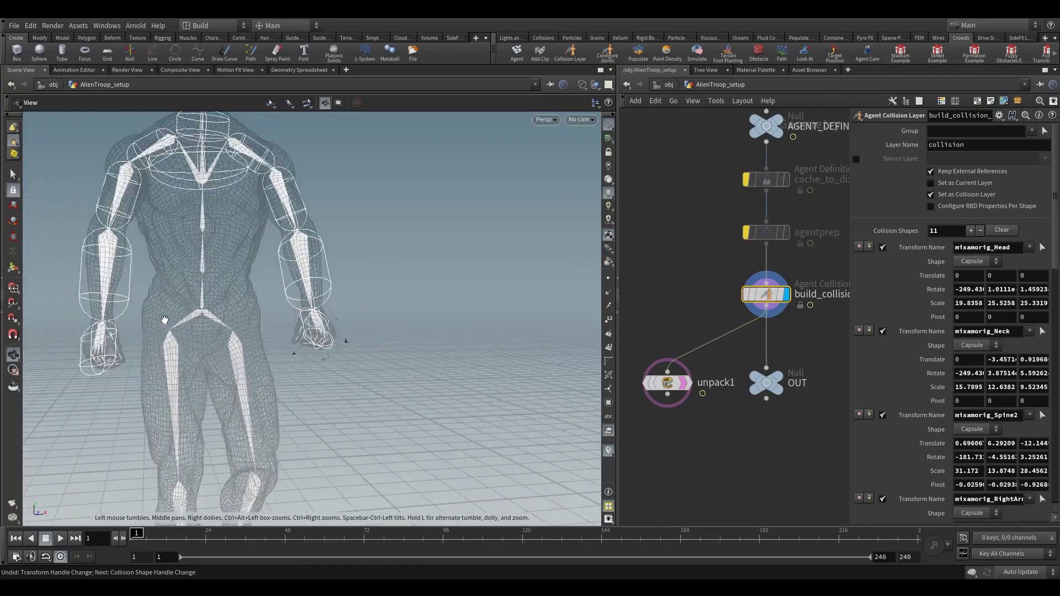
pyautogui.moveTo(205, 212); pyautogui.dragTo(250, 264, button='middle')
pyautogui.scroll(6, 249, 263)
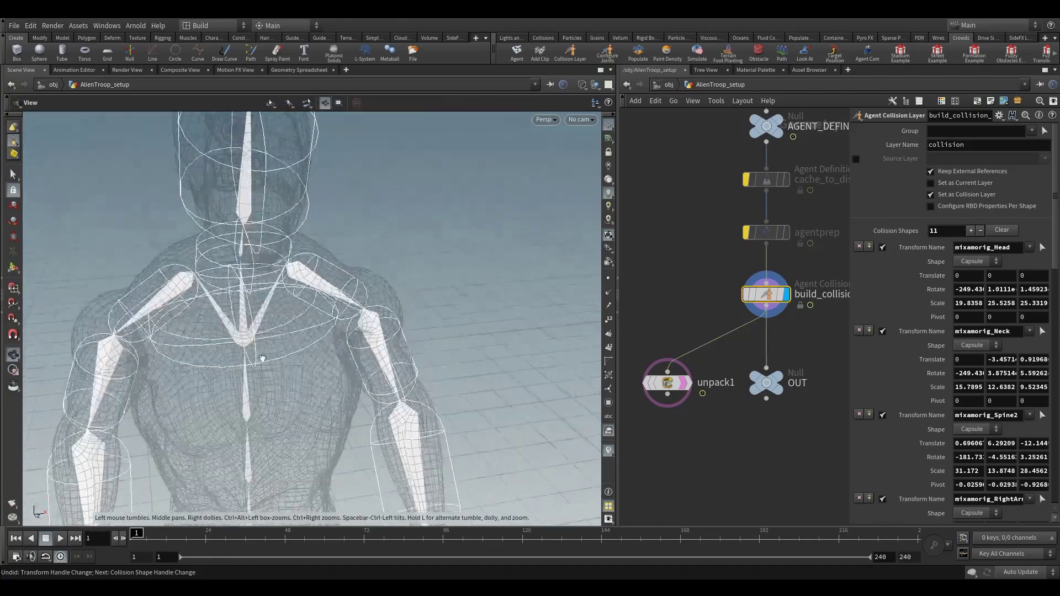
pyautogui.moveTo(284, 382); pyautogui.dragTo(262, 315)
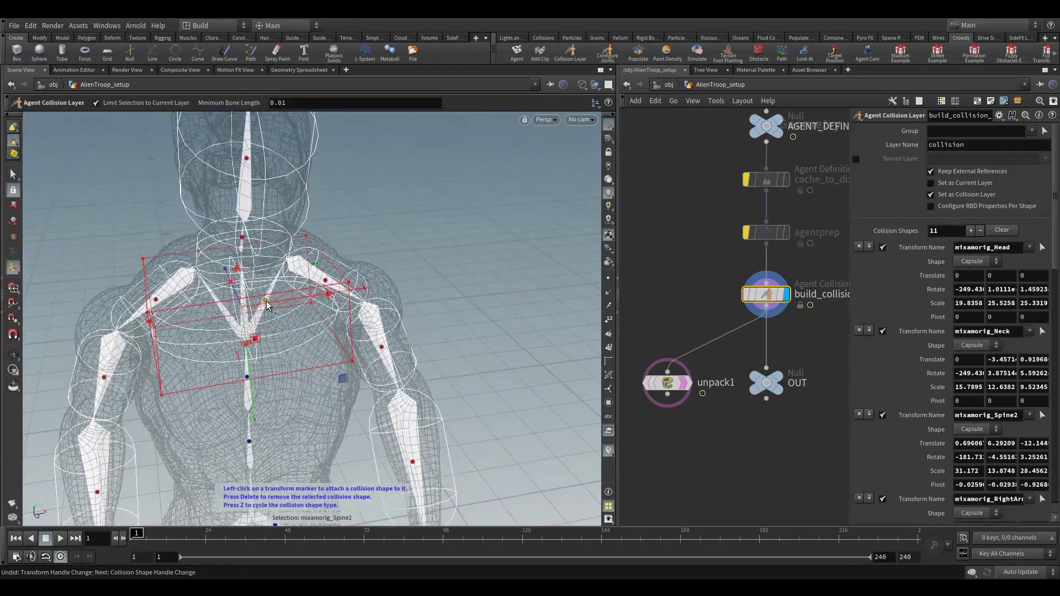
pyautogui.press('Escape')
pyautogui.moveTo(221, 362); pyautogui.dragTo(255, 286)
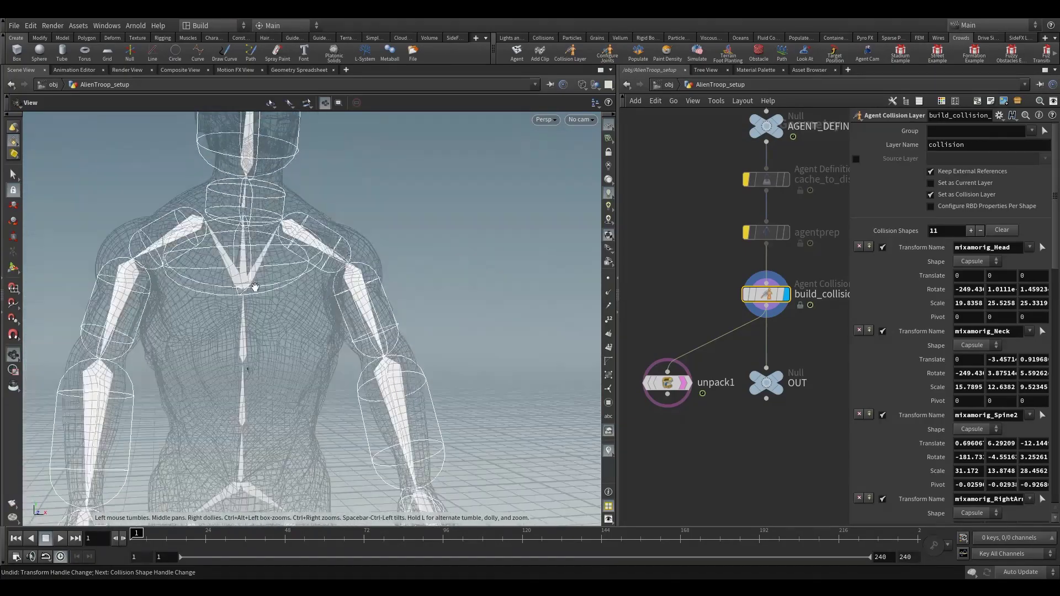
pyautogui.moveTo(244, 343); pyautogui.dragTo(342, 392)
pyautogui.scroll(-5, 340, 393)
pyautogui.moveTo(342, 392); pyautogui.dragTo(260, 305, button='middle')
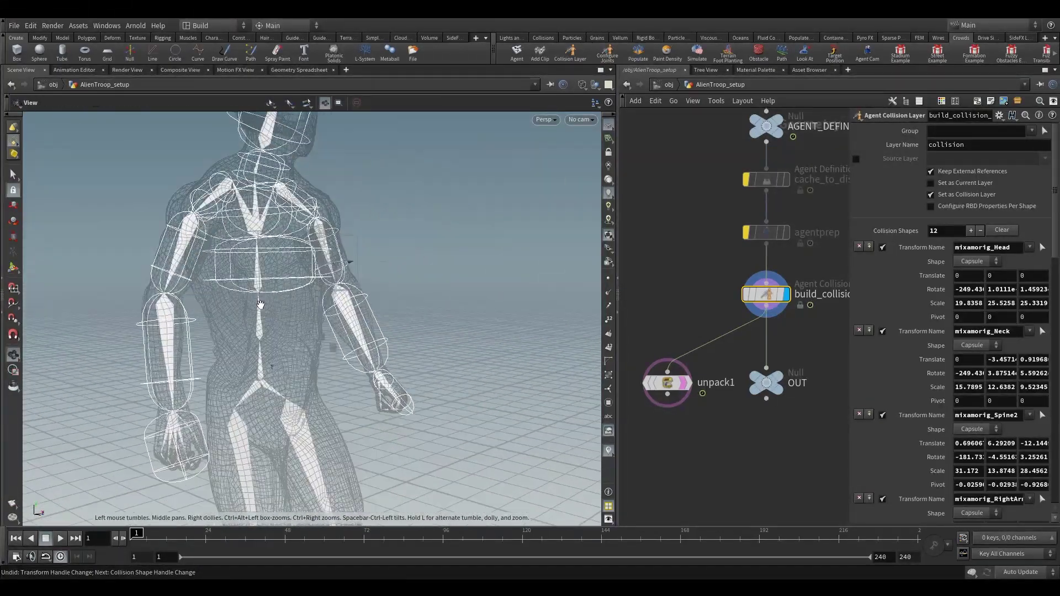
# Attach a collision capsule to mixamorig_Spine and widen it across the abdomen
pyautogui.scroll(2, 284, 327)
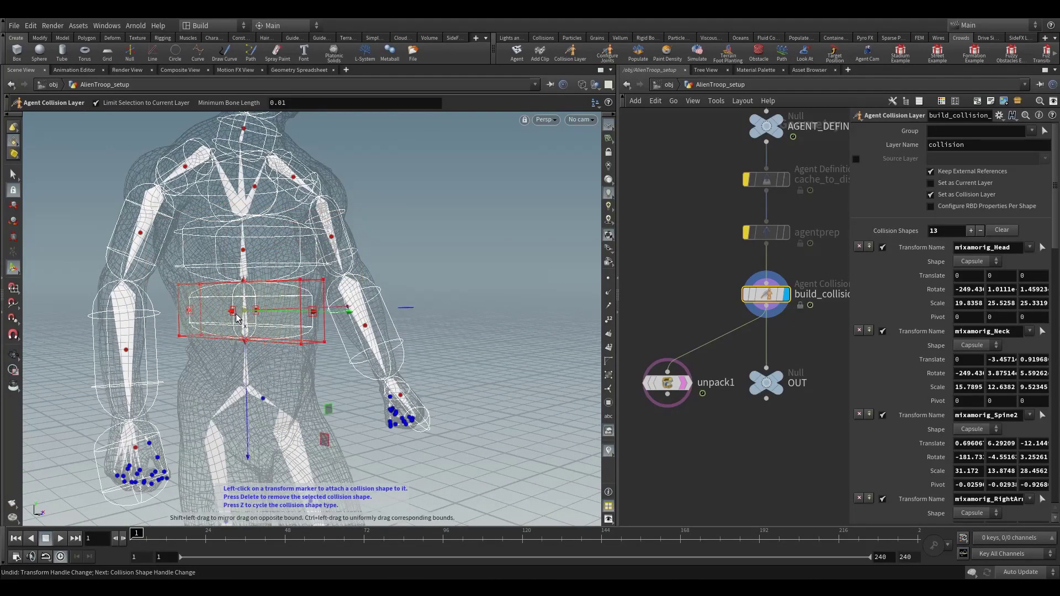
pyautogui.press('Escape')
pyautogui.scroll(-4, 231, 323)
pyautogui.scroll(1, 232, 337)
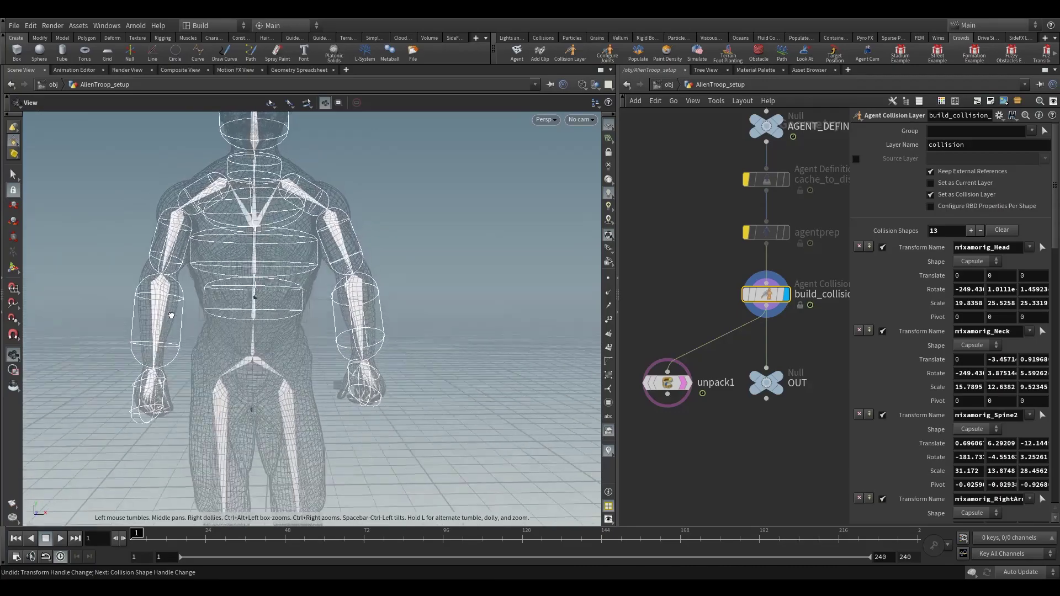
pyautogui.scroll(3, 254, 289)
pyautogui.press('Return')
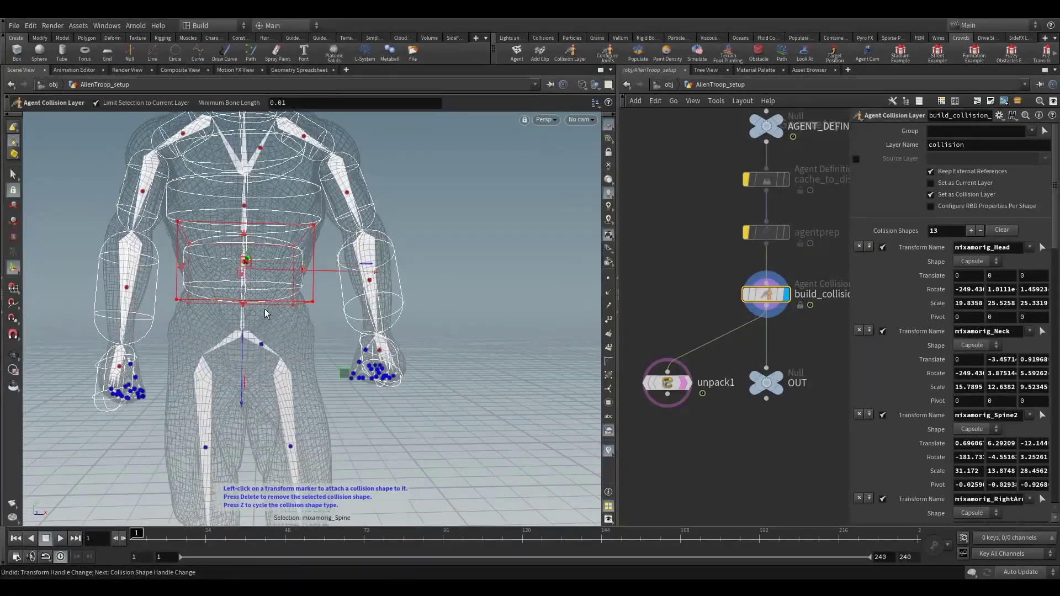
# Adjust the depth of the mixamorig_Spine capsule to fit the front and back of the abdomen
pyautogui.press('Escape')
pyautogui.moveTo(218, 339); pyautogui.dragTo(303, 305)
pyautogui.moveTo(360, 330); pyautogui.dragTo(230, 307)
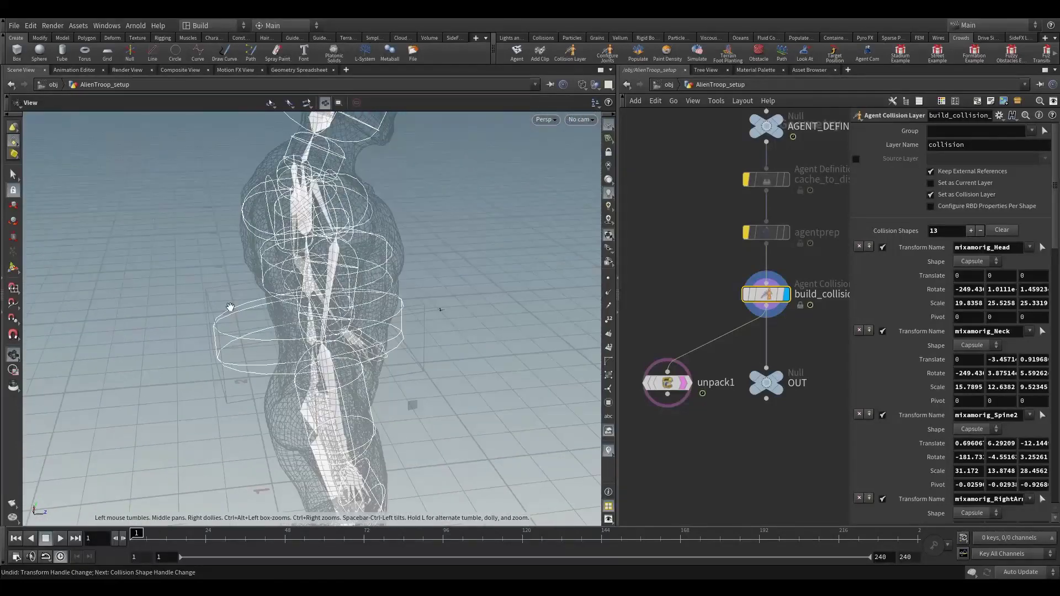
pyautogui.press('Return')
pyautogui.keyDown('alt'); pyautogui.moveTo(273, 341); pyautogui.dragTo(238, 356); pyautogui.keyUp('alt')
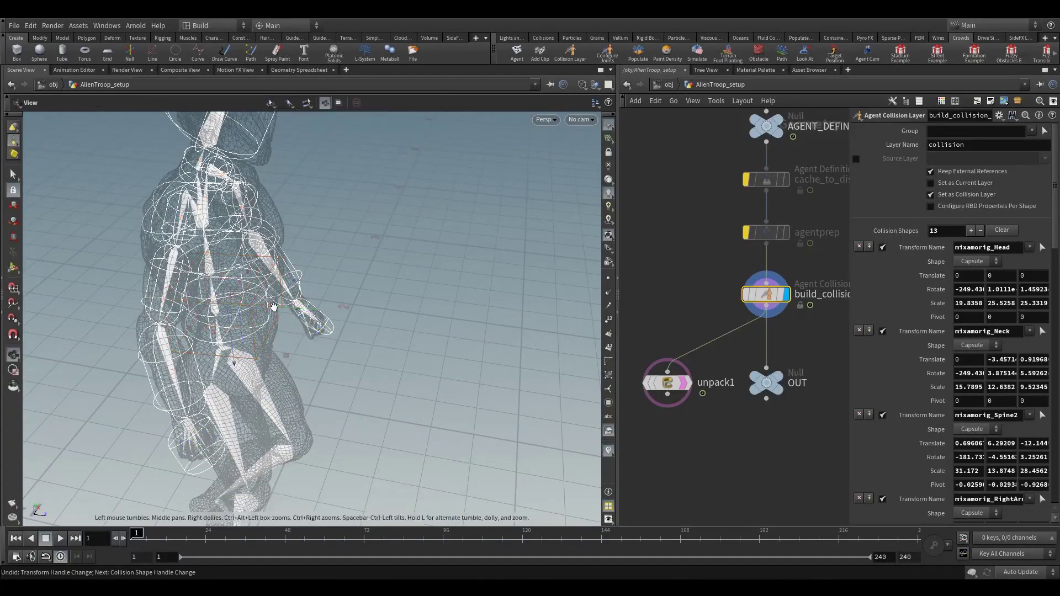
pyautogui.moveTo(274, 307); pyautogui.dragTo(231, 271)
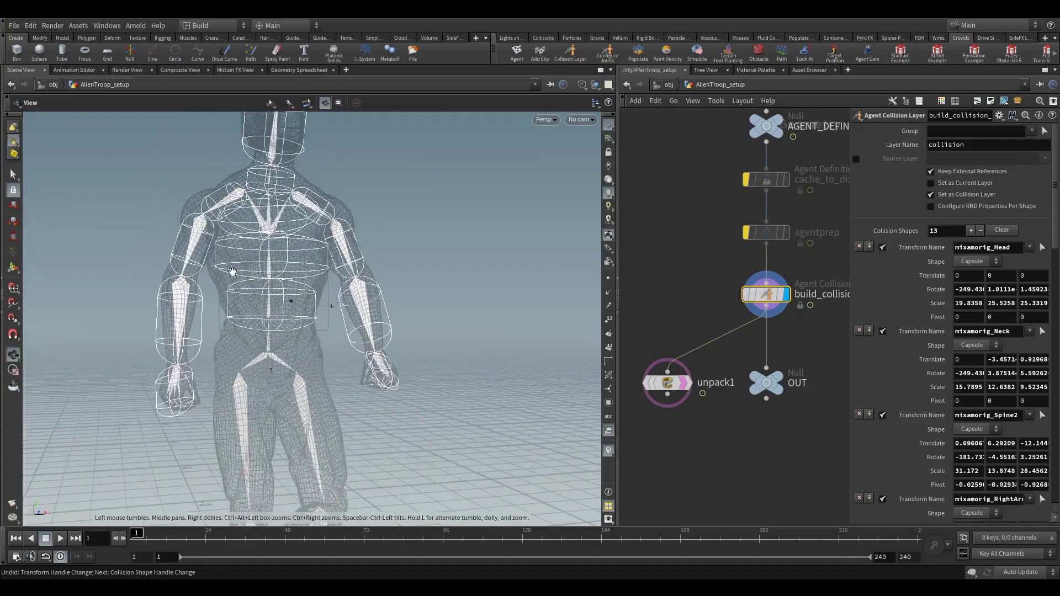
# Widen the mixamorig_Spine capsule on both sides to match the waist of the body mesh
pyautogui.keyDown('alt'); pyautogui.moveTo(233, 271); pyautogui.dragTo(253, 309, button='middle'); pyautogui.keyUp('alt')
pyautogui.keyDown('alt'); pyautogui.moveTo(253, 310); pyautogui.dragTo(237, 320, button='right'); pyautogui.keyUp('alt')
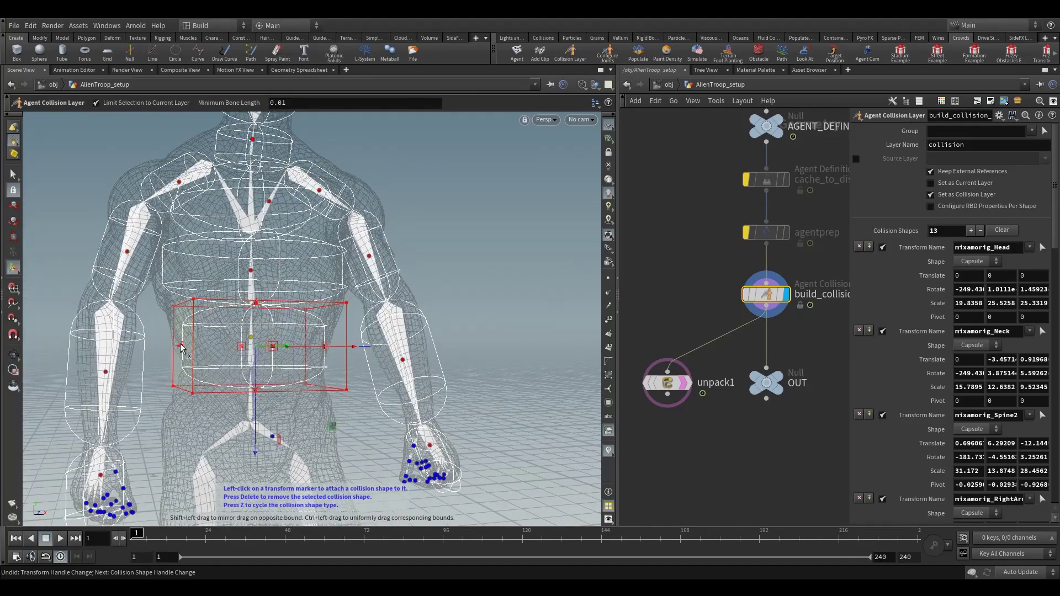
pyautogui.keyDown('alt'); pyautogui.moveTo(259, 279); pyautogui.dragTo(258, 335); pyautogui.keyUp('alt')
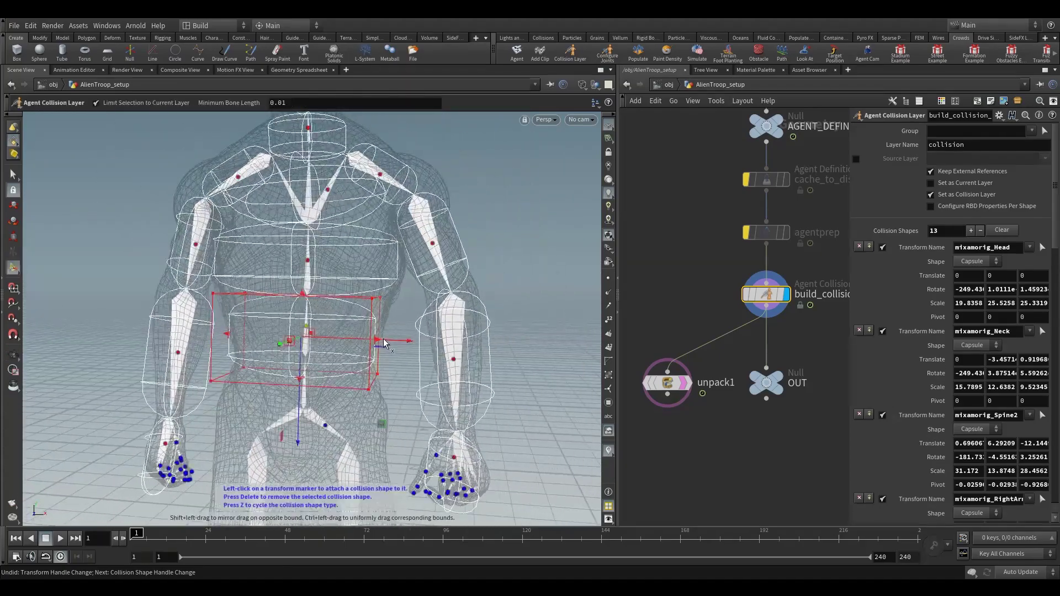
pyautogui.keyDown('alt'); pyautogui.moveTo(309, 324); pyautogui.dragTo(313, 293, button='middle'); pyautogui.keyUp('alt')
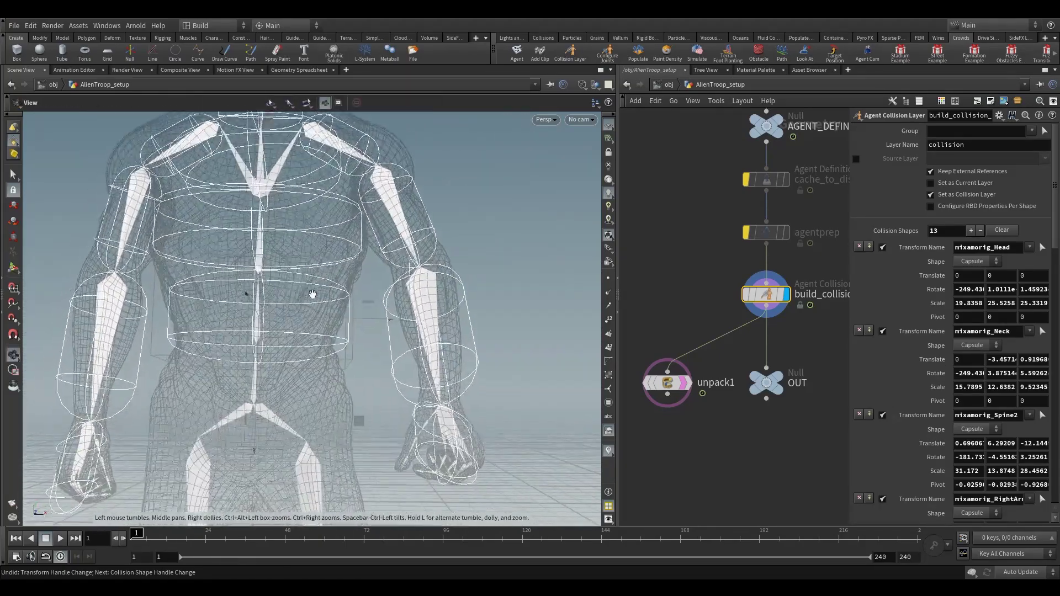
# Attach a collision capsule to mixamorig_Hips and rotate it to lie across the pelvis
pyautogui.keyDown('alt'); pyautogui.moveTo(313, 293); pyautogui.dragTo(339, 316, button='right'); pyautogui.keyUp('alt')
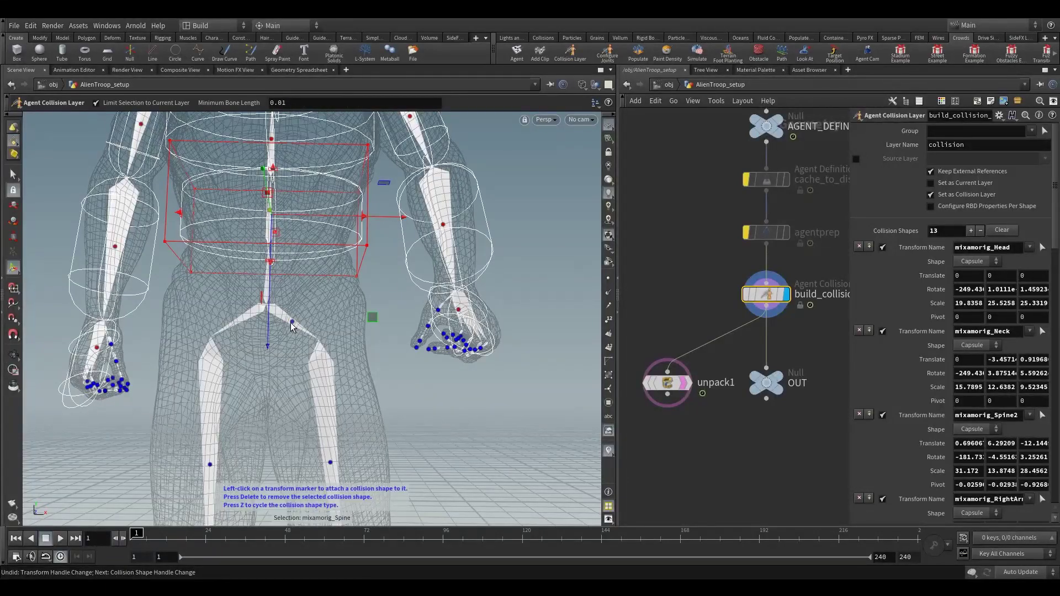
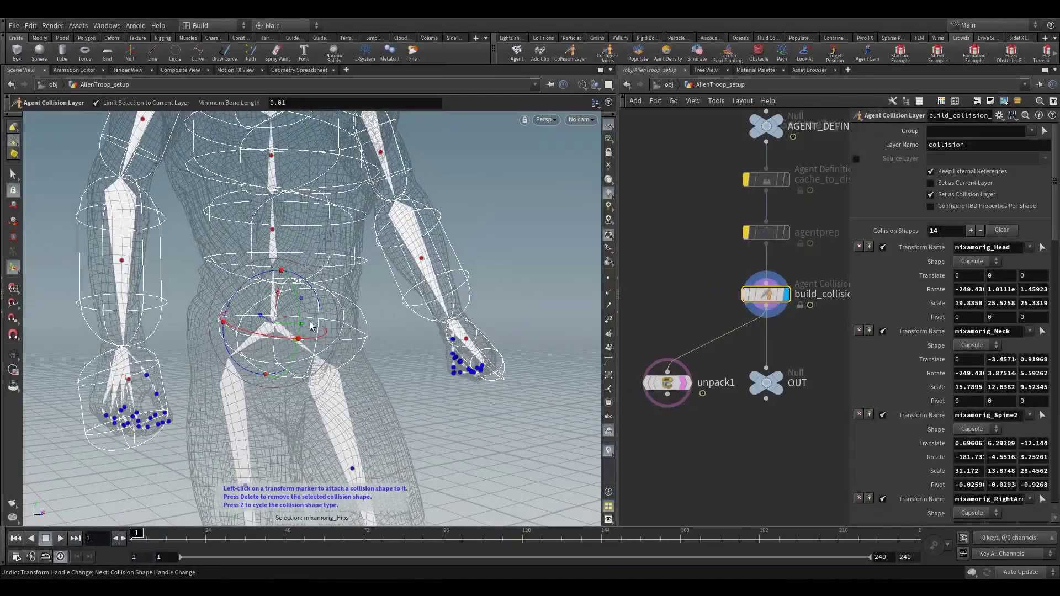
pyautogui.keyDown('alt'); pyautogui.moveTo(298, 312); pyautogui.dragTo(291, 386); pyautogui.keyUp('alt')
pyautogui.press('Return')
pyautogui.keyDown('alt'); pyautogui.moveTo(292, 387); pyautogui.dragTo(237, 375, button='right'); pyautogui.keyUp('alt')
pyautogui.keyDown('alt'); pyautogui.moveTo(284, 339); pyautogui.dragTo(277, 357); pyautogui.keyUp('alt')
pyautogui.keyDown('alt'); pyautogui.moveTo(277, 357); pyautogui.dragTo(519, 263, button='right'); pyautogui.keyUp('alt')
pyautogui.keyDown('alt'); pyautogui.moveTo(331, 326); pyautogui.dragTo(290, 339, button='middle'); pyautogui.keyUp('alt')
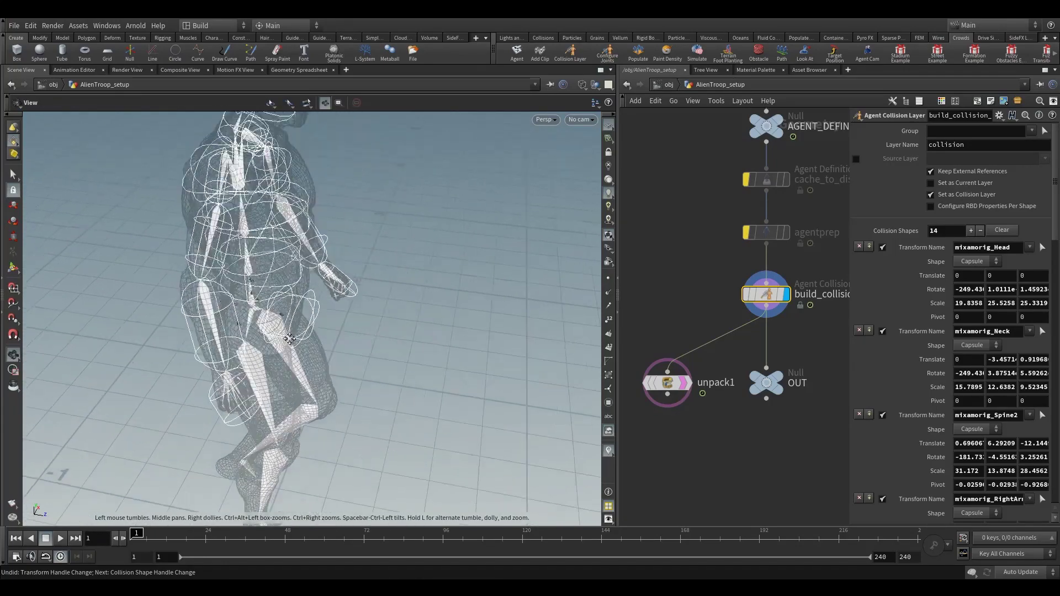
# Reposition the mixamorig_Hips capsule so it sits centred on the pelvis
pyautogui.scroll(5, 289, 338)
pyautogui.press('Return')
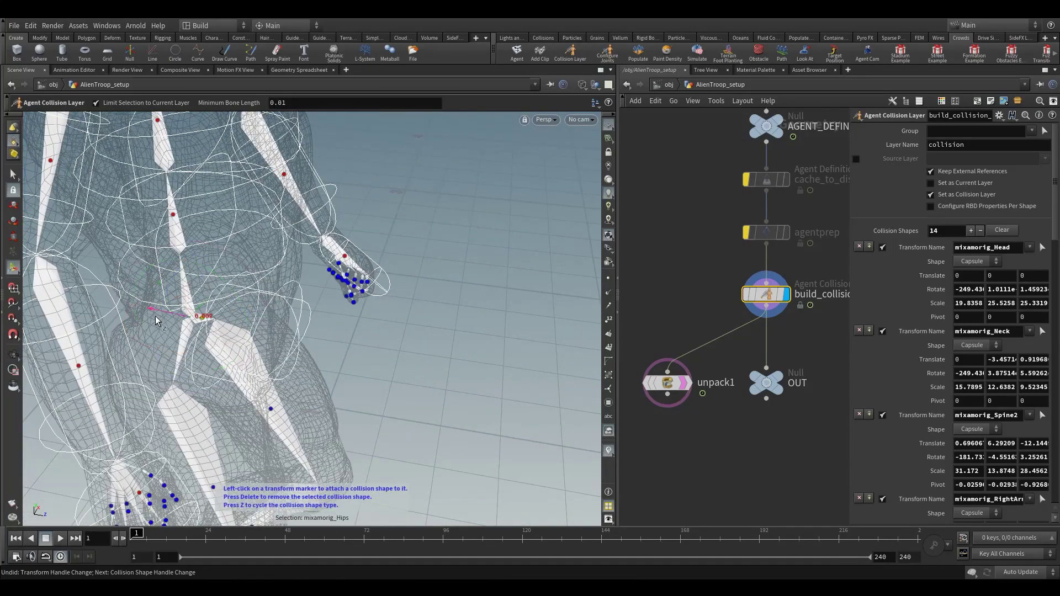
pyautogui.keyDown('alt'); pyautogui.moveTo(149, 320); pyautogui.dragTo(118, 281); pyautogui.keyUp('alt')
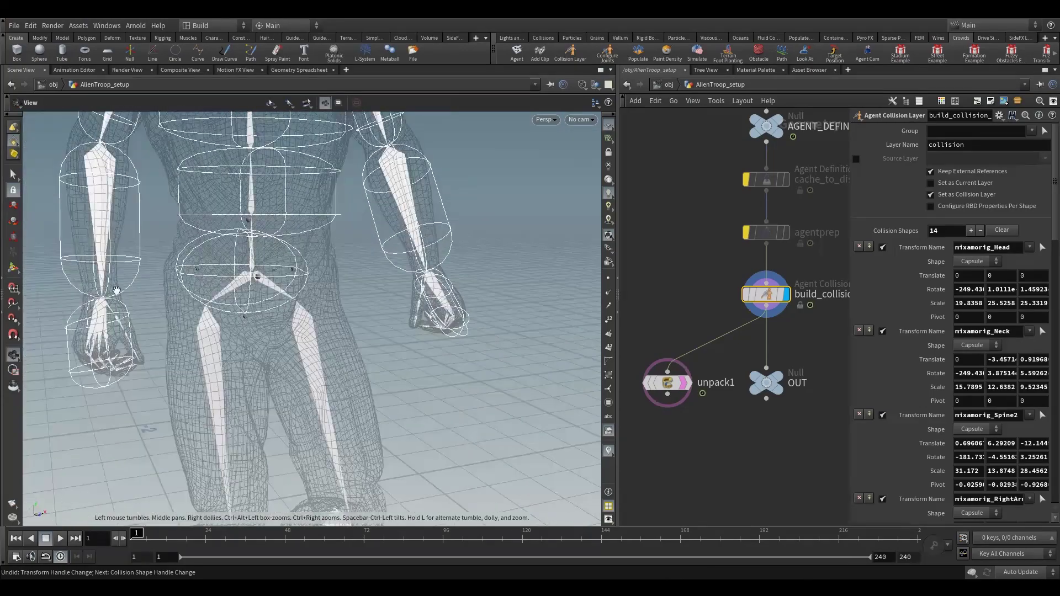
pyautogui.keyDown('alt'); pyautogui.moveTo(165, 249); pyautogui.dragTo(177, 326, button='middle'); pyautogui.keyUp('alt')
pyautogui.press('Return')
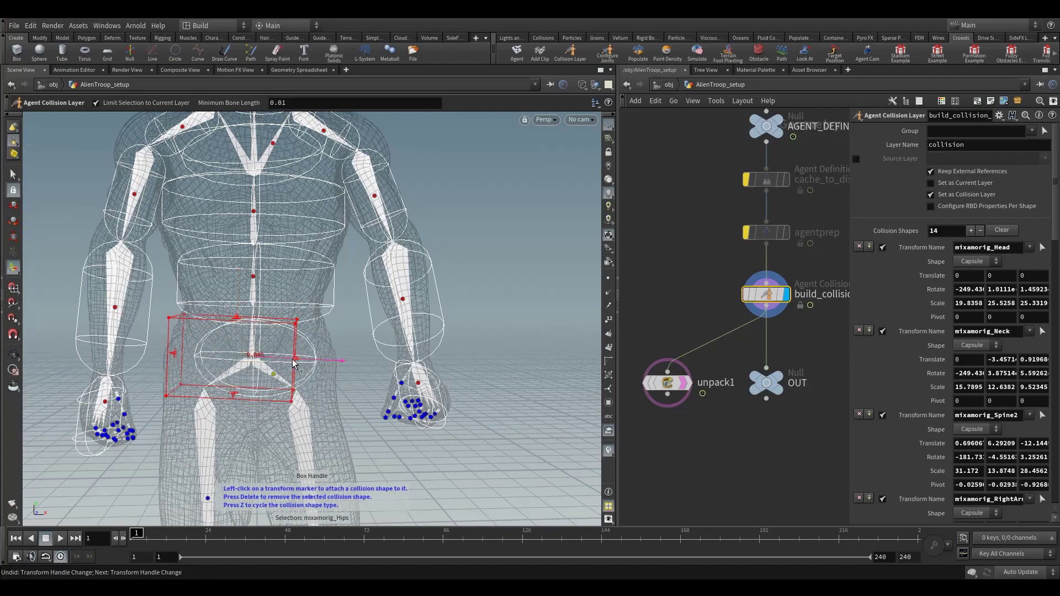
# Enlarge the mixamorig_Hips capsule to cover the full width and depth of the pelvis mesh
pyautogui.keyDown('alt'); pyautogui.moveTo(291, 364); pyautogui.dragTo(198, 355); pyautogui.keyUp('alt')
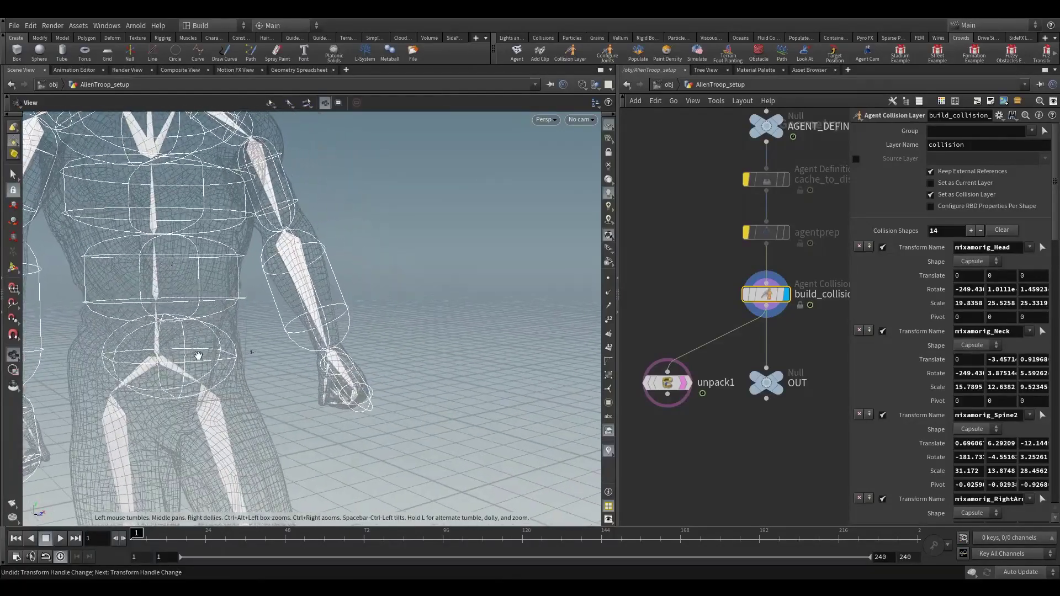
pyautogui.keyDown('shift'); pyautogui.moveTo(114, 363); pyautogui.dragTo(219, 366); pyautogui.keyUp('shift')
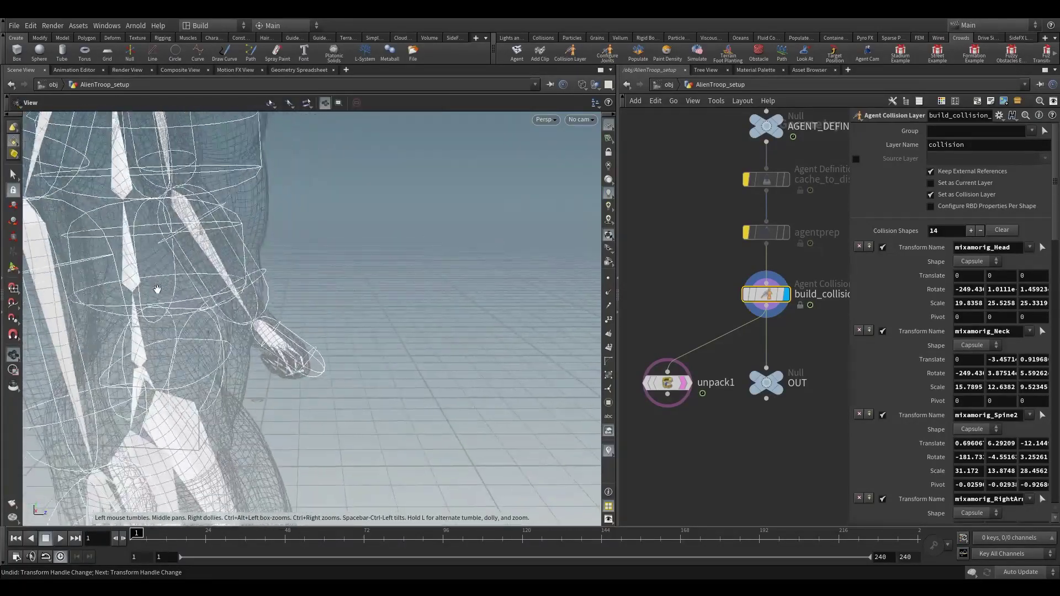
pyautogui.press('Return')
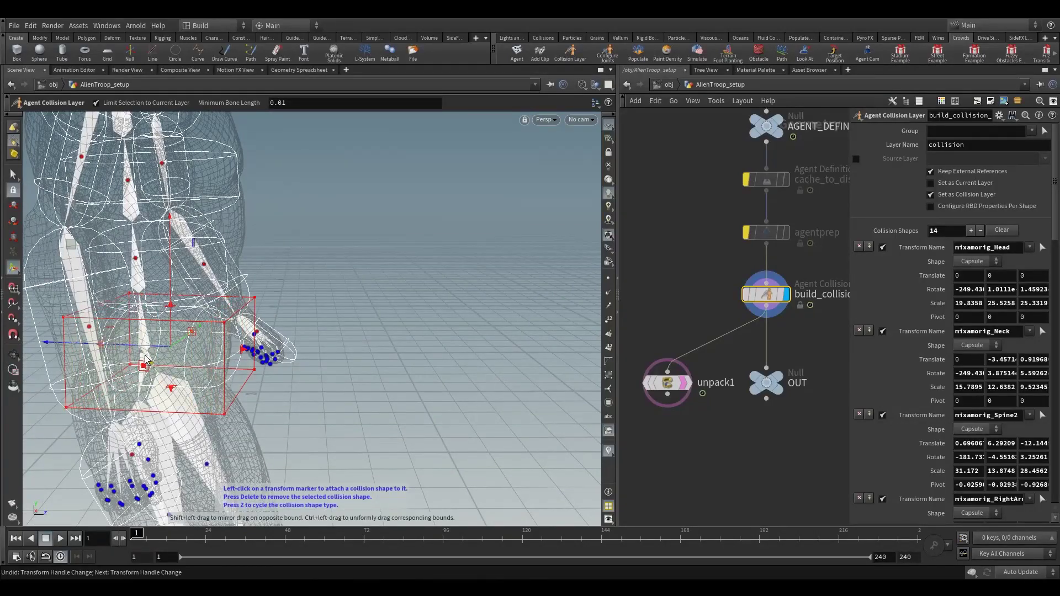
pyautogui.hotkey('ctrl', 'z')
pyautogui.moveTo(148, 347); pyautogui.dragTo(61, 320)
# Attach collision capsules to mixamorig_RightUpLeg, mixamorig_LeftUpLeg and both lower legs
pyautogui.click(188, 337)
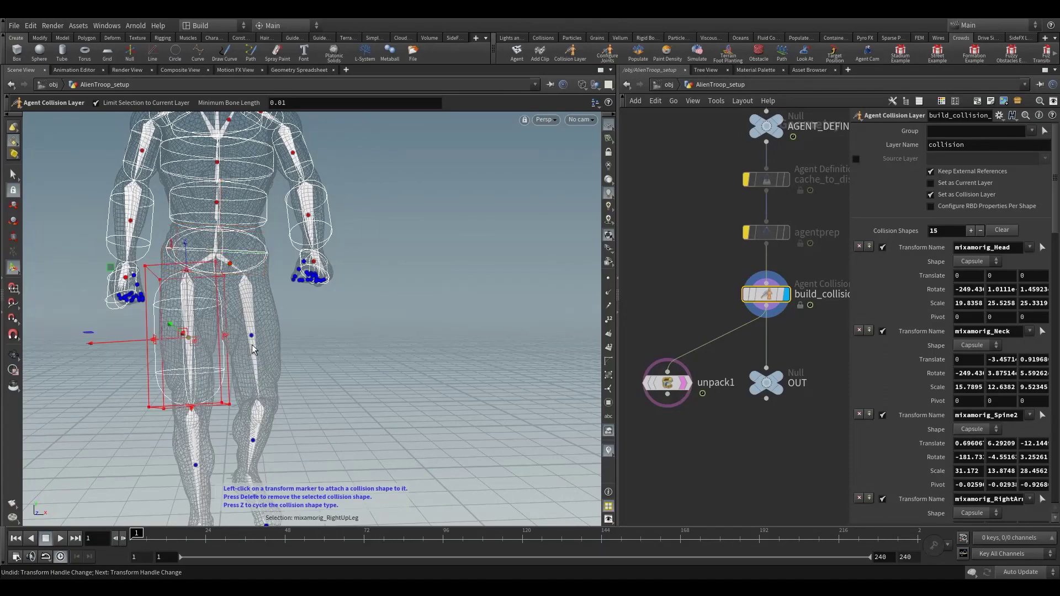
pyautogui.click(251, 336)
pyautogui.keyDown('alt'); pyautogui.moveTo(242, 383); pyautogui.dragTo(217, 255, button='middle'); pyautogui.keyUp('alt')
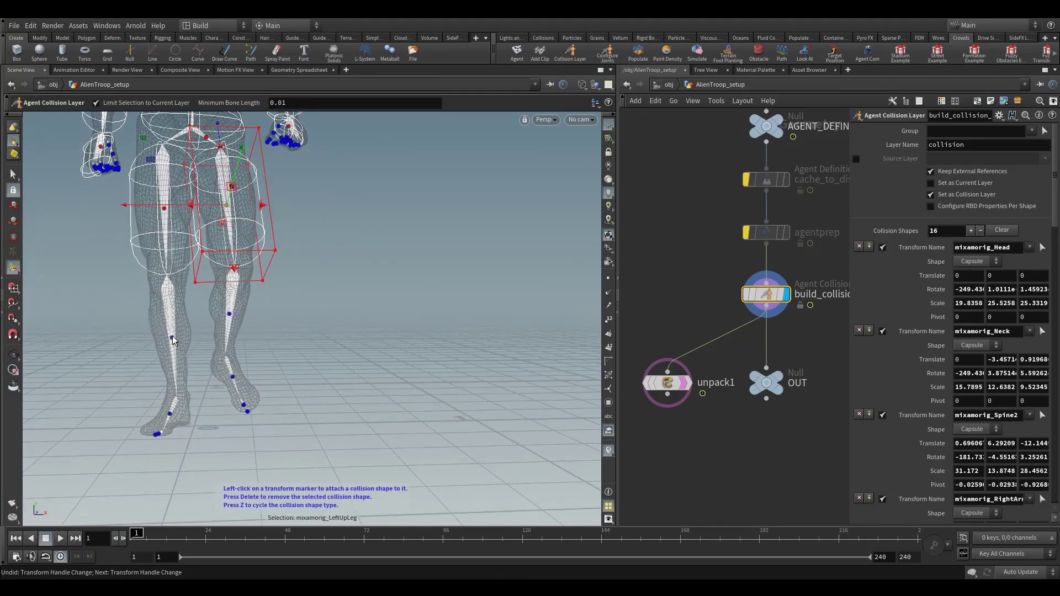
pyautogui.click(172, 338)
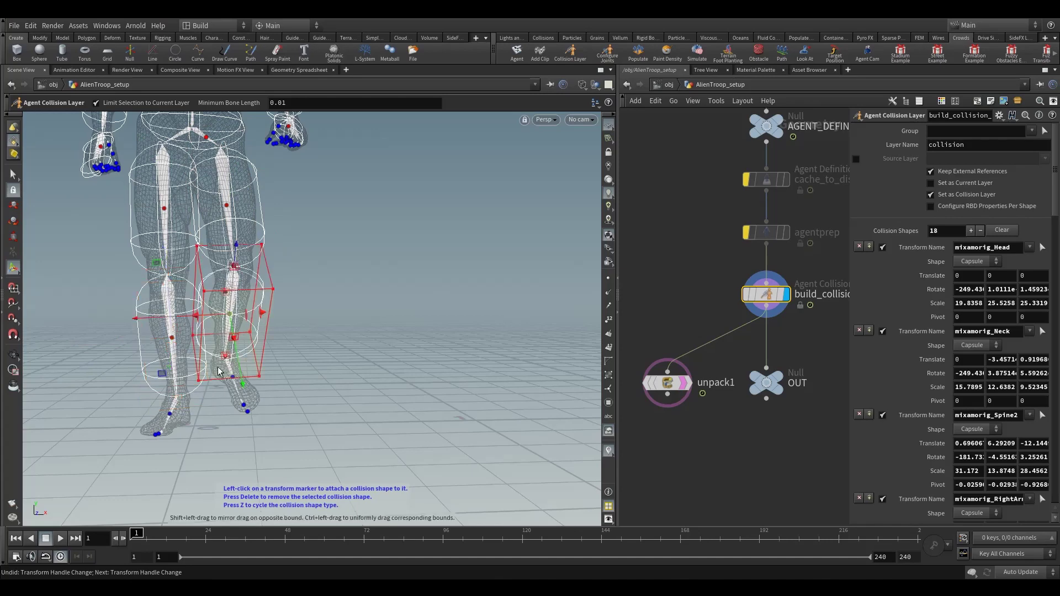
# Attach collision capsules to the mixamorig_RightFoot and mixamorig_LeftFoot bones
pyautogui.keyDown('alt'); pyautogui.moveTo(218, 372); pyautogui.dragTo(167, 333); pyautogui.keyUp('alt')
pyautogui.keyDown('alt'); pyautogui.moveTo(168, 334); pyautogui.dragTo(170, 389, button='middle'); pyautogui.keyUp('alt')
pyautogui.scroll(3, 170, 389)
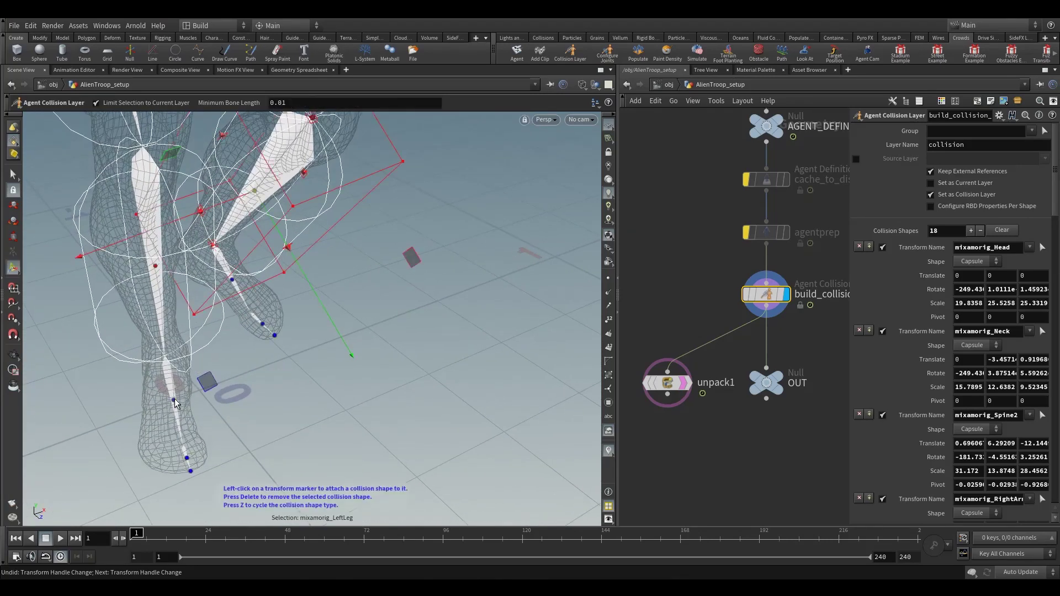
pyautogui.click(174, 399)
pyautogui.keyDown('alt'); pyautogui.moveTo(171, 390); pyautogui.dragTo(443, 404); pyautogui.keyUp('alt')
pyautogui.press('Return')
pyautogui.click(299, 377)
pyautogui.keyDown('alt'); pyautogui.moveTo(442, 405); pyautogui.dragTo(262, 349, button='right'); pyautogui.keyUp('alt')
pyautogui.moveTo(262, 349)
pyautogui.mouseDown()
pyautogui.moveTo(220, 348)
pyautogui.moveTo(282, 353)
pyautogui.moveTo(259, 359)
pyautogui.mouseUp()
pyautogui.press('Return')
pyautogui.keyDown('alt'); pyautogui.moveTo(260, 358); pyautogui.dragTo(218, 354, button='right'); pyautogui.keyUp('alt')
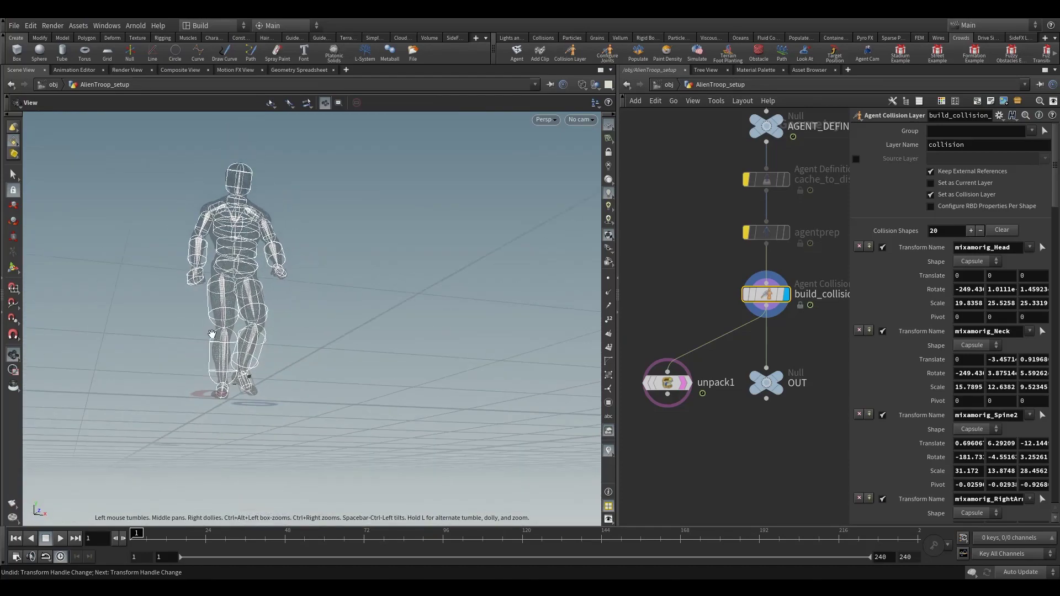
# Examine how the collision capsules cover the agent's whole body, from the upper torso to the feet
pyautogui.keyDown('alt'); pyautogui.moveTo(218, 353); pyautogui.dragTo(208, 375); pyautogui.keyUp('alt')
pyautogui.keyDown('alt'); pyautogui.moveTo(210, 286); pyautogui.dragTo(217, 335, button='middle'); pyautogui.keyUp('alt')
pyautogui.keyDown('alt'); pyautogui.moveTo(217, 335); pyautogui.dragTo(265, 326, button='right'); pyautogui.keyUp('alt')
pyautogui.keyDown('alt'); pyautogui.moveTo(265, 326); pyautogui.dragTo(286, 368); pyautogui.keyUp('alt')
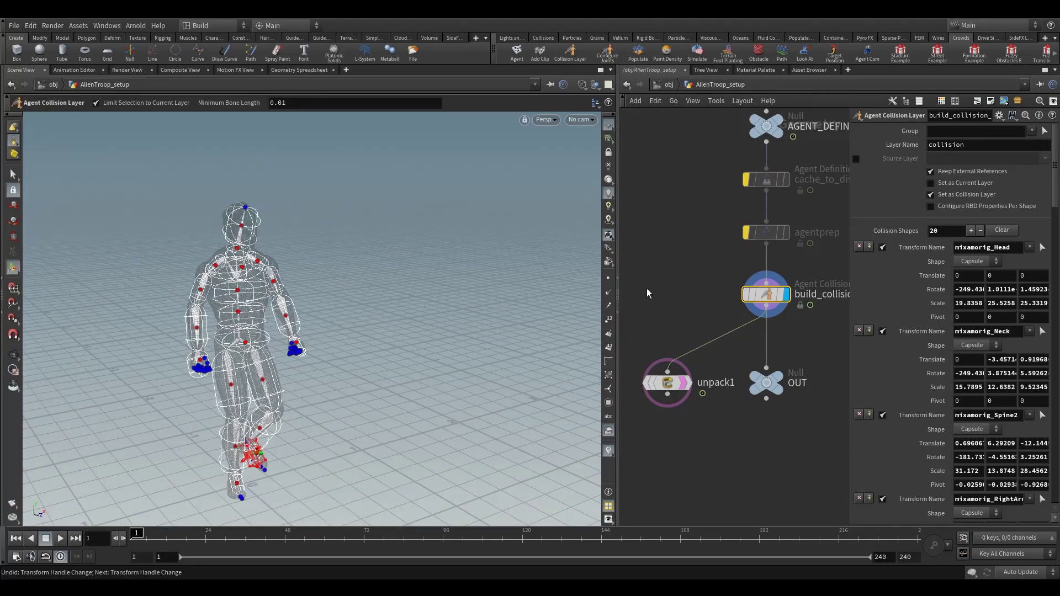
pyautogui.keyDown('alt'); pyautogui.moveTo(223, 277); pyautogui.dragTo(485, 248, button='right'); pyautogui.keyUp('alt')
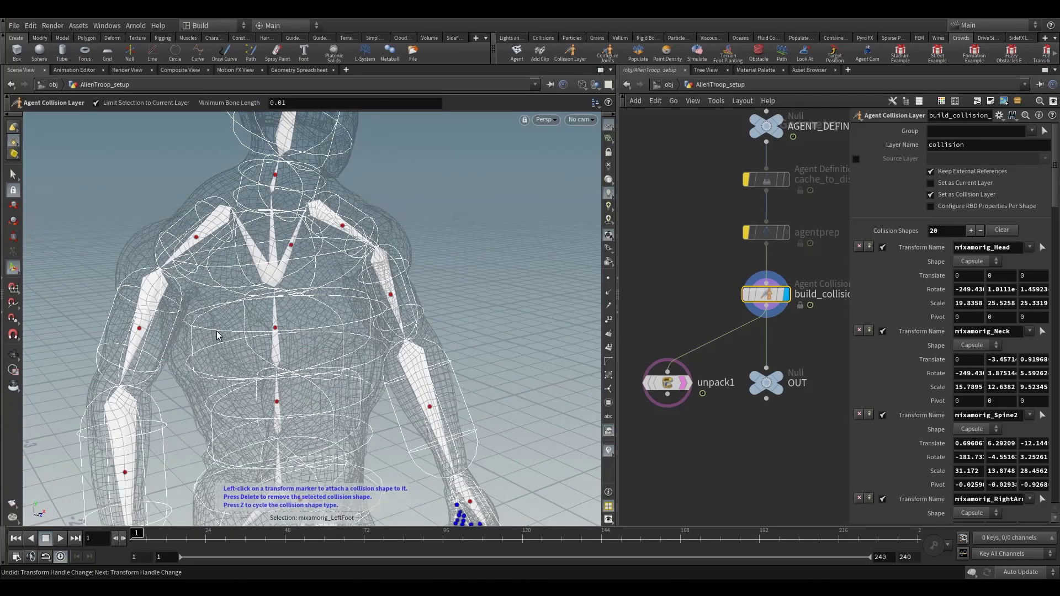
pyautogui.press('Escape')
pyautogui.scroll(-8, 217, 335)
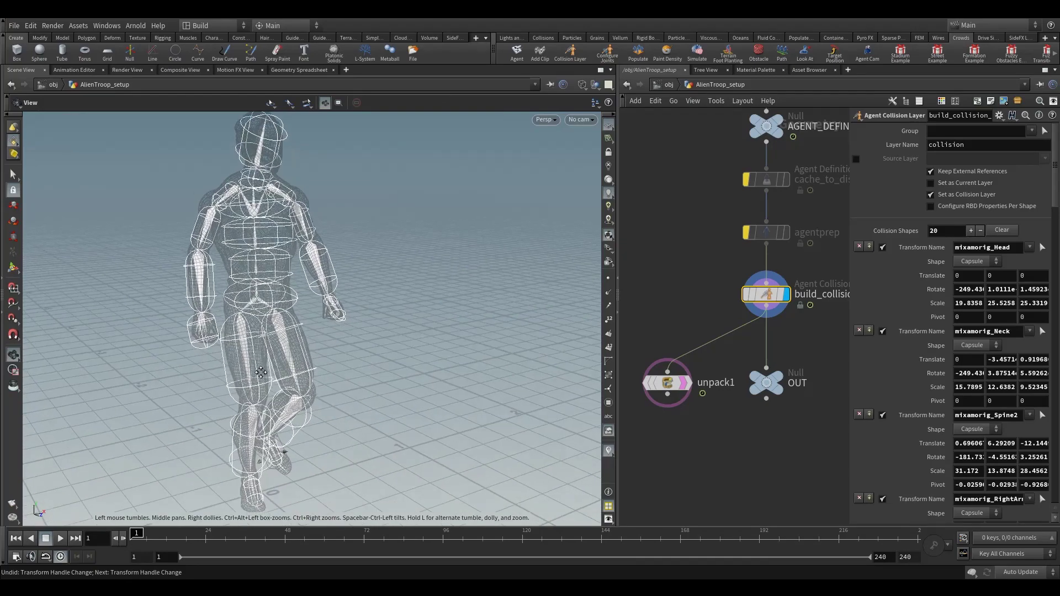
pyautogui.moveTo(260, 373); pyautogui.dragTo(364, 374)
pyautogui.press('Return')
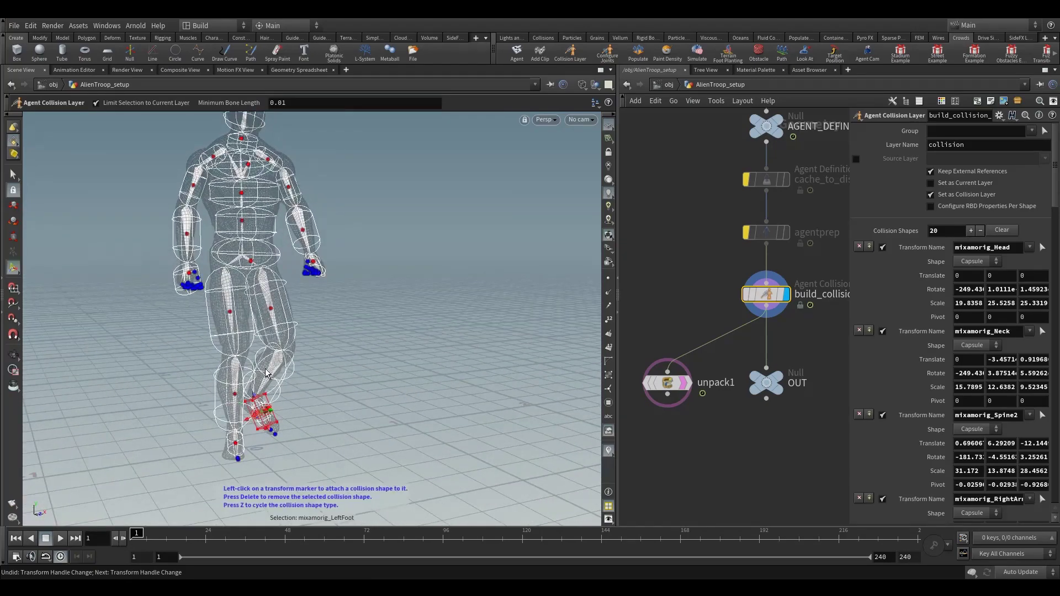
pyautogui.press('Escape')
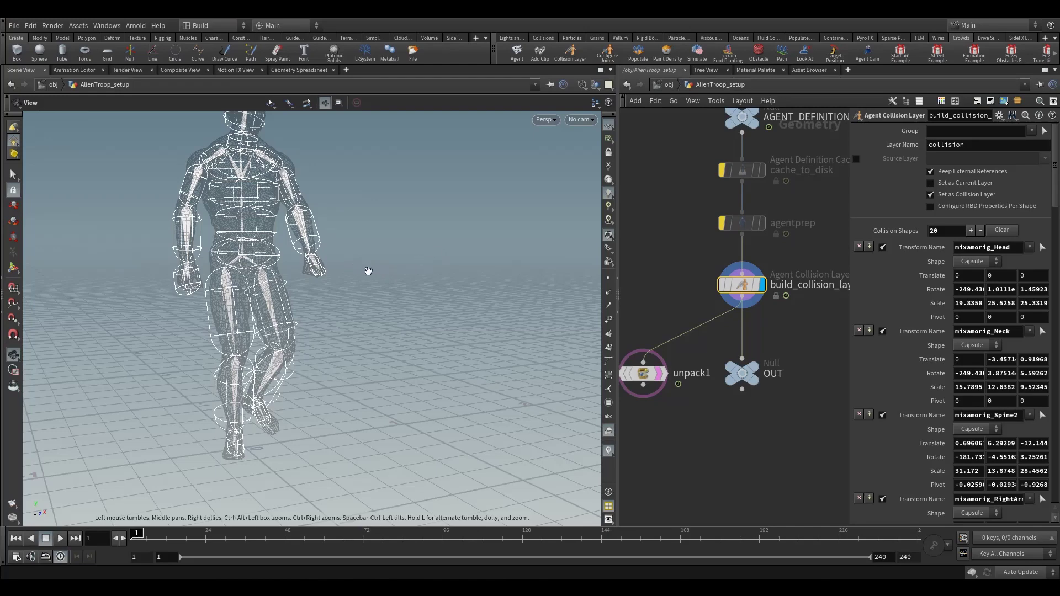
# Switch the viewport to shaded display and run Configure Joints on the agent
pyautogui.press('w')
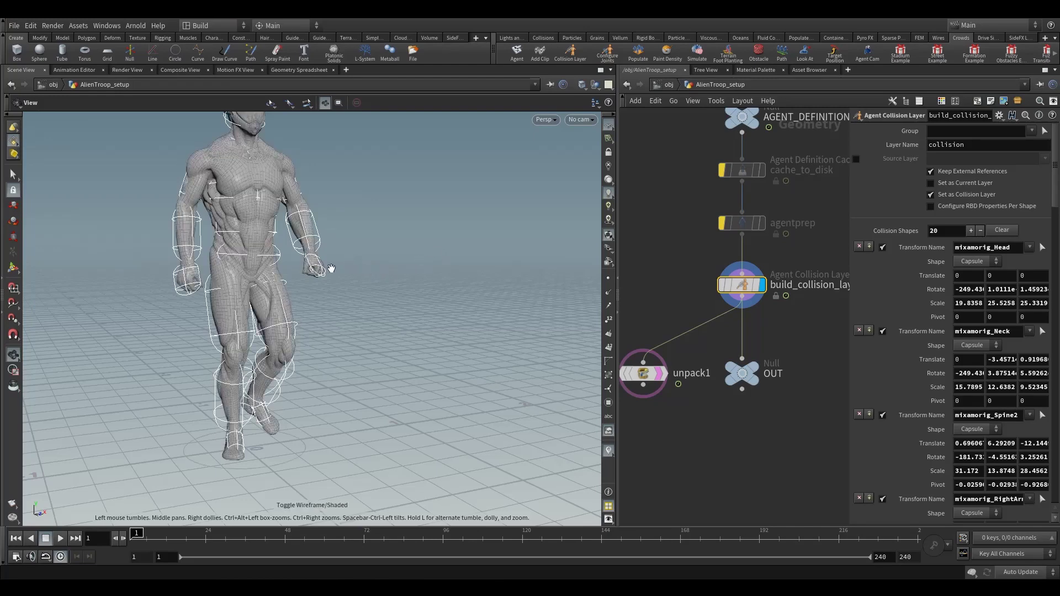
pyautogui.click(607, 53)
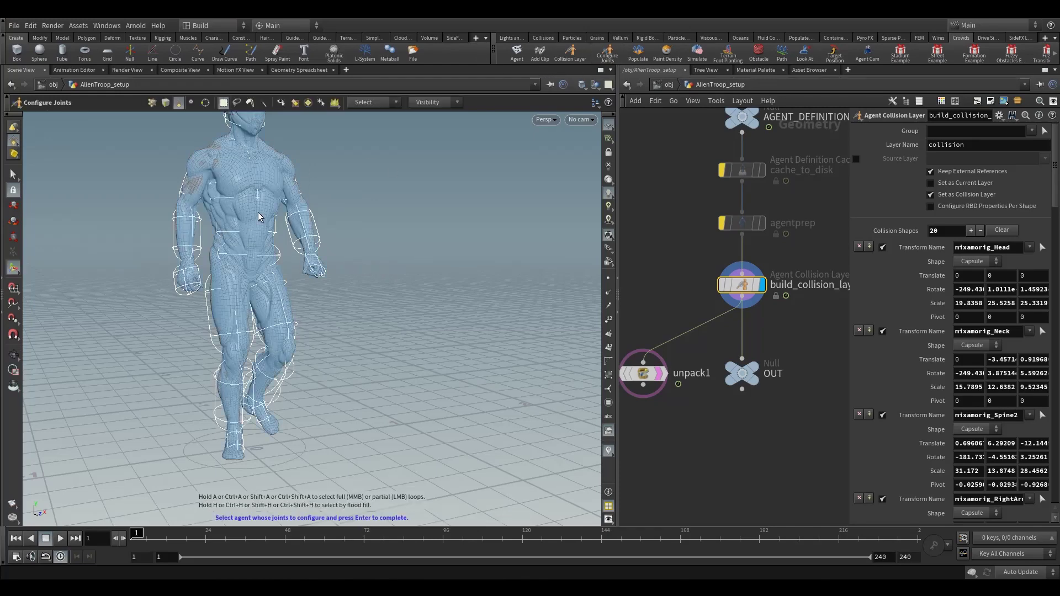
pyautogui.click(222, 235)
pyautogui.press('Return')
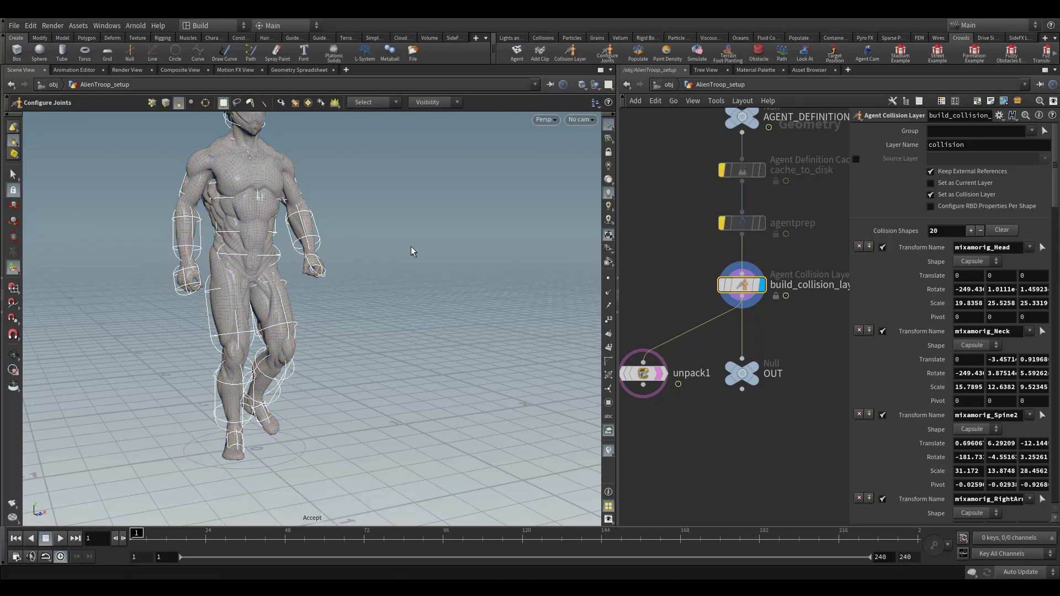
# Space out the OUT null and the TEST_RAGDOLL_SIM node below configure_joints in the network
pyautogui.moveTo(754, 290); pyautogui.dragTo(761, 378, button='middle')
pyautogui.scroll(-4, 761, 378)
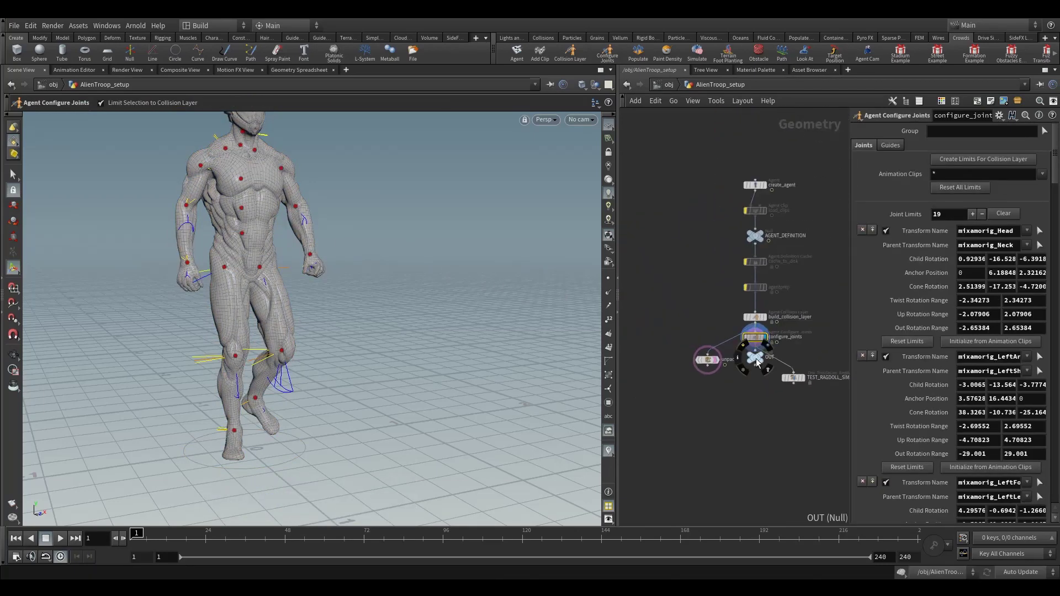
pyautogui.moveTo(757, 359); pyautogui.dragTo(758, 414)
pyautogui.scroll(5, 753, 339)
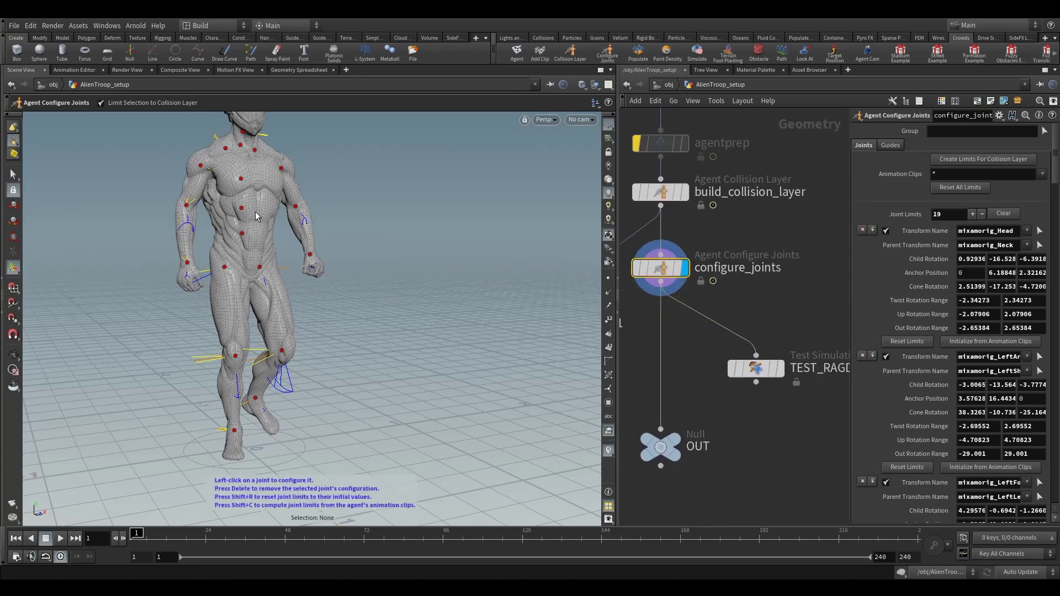
pyautogui.scroll(-3, 684, 269)
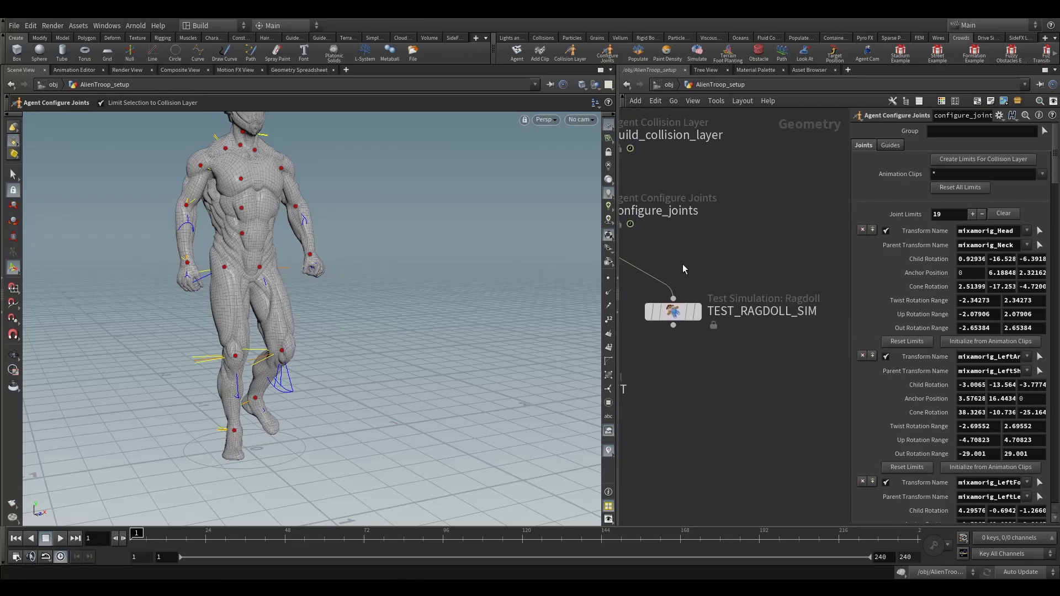
pyautogui.moveTo(684, 267); pyautogui.dragTo(767, 278, button='middle')
pyautogui.moveTo(759, 309); pyautogui.dragTo(762, 292)
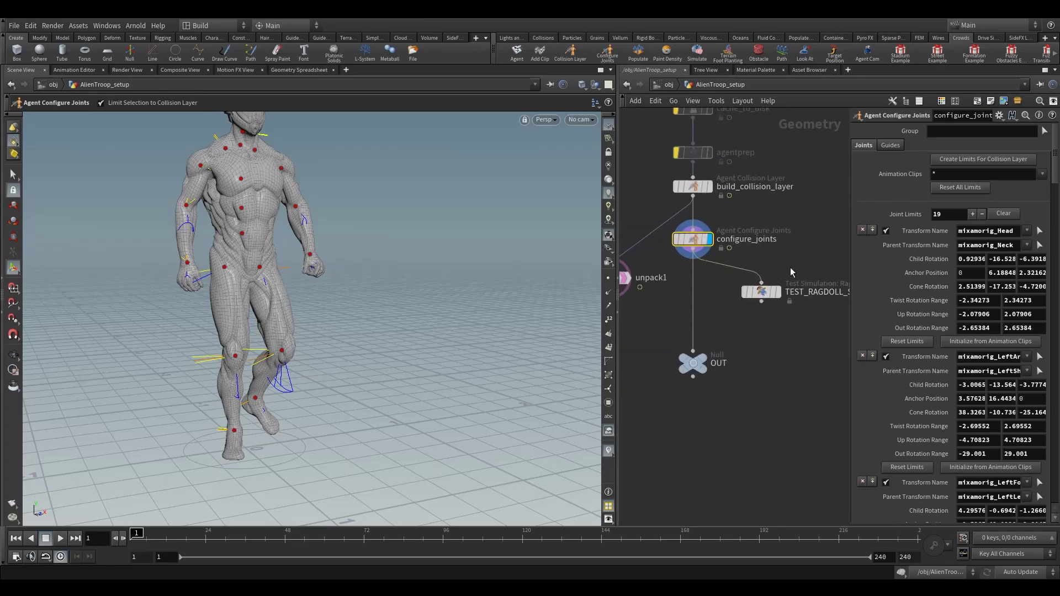
# Display the TEST_RAGDOLL_SIM node and play the ragdoll simulation with the whole agent in view
pyautogui.click(763, 290)
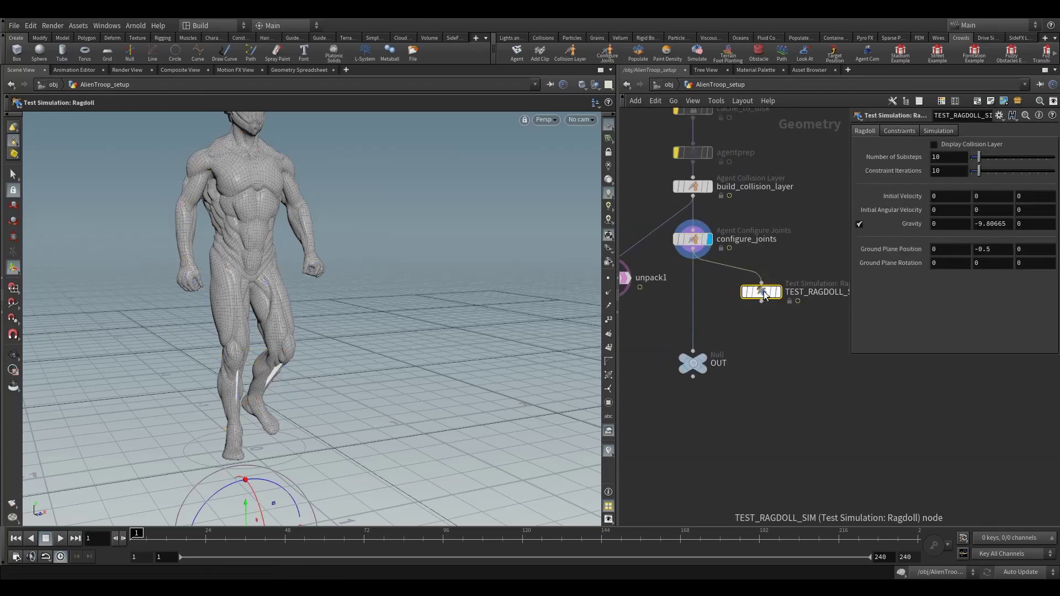
pyautogui.click(776, 292)
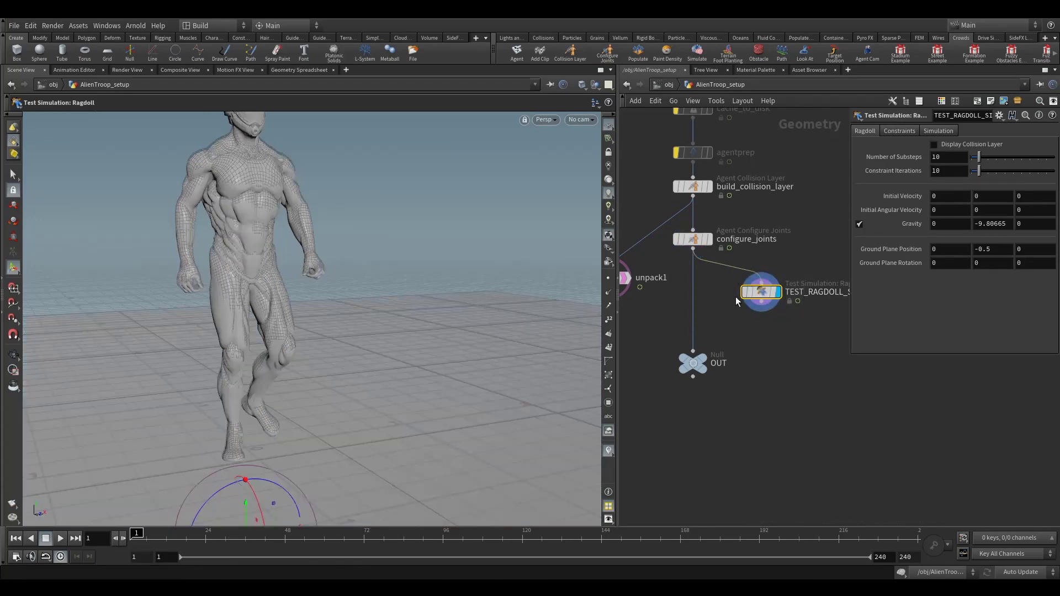
pyautogui.moveTo(702, 239)
pyautogui.keyDown('alt'); pyautogui.moveTo(320, 246); pyautogui.dragTo(270, 272, button='right'); pyautogui.keyUp('alt')
pyautogui.moveTo(270, 273); pyautogui.dragTo(368, 305)
pyautogui.press('Return')
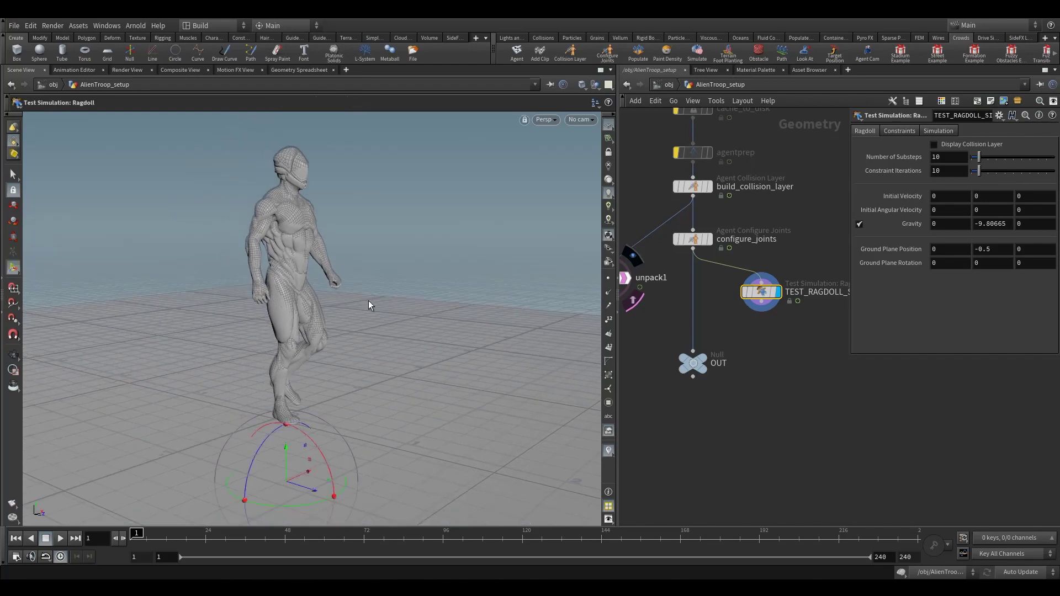
pyautogui.click(46, 543)
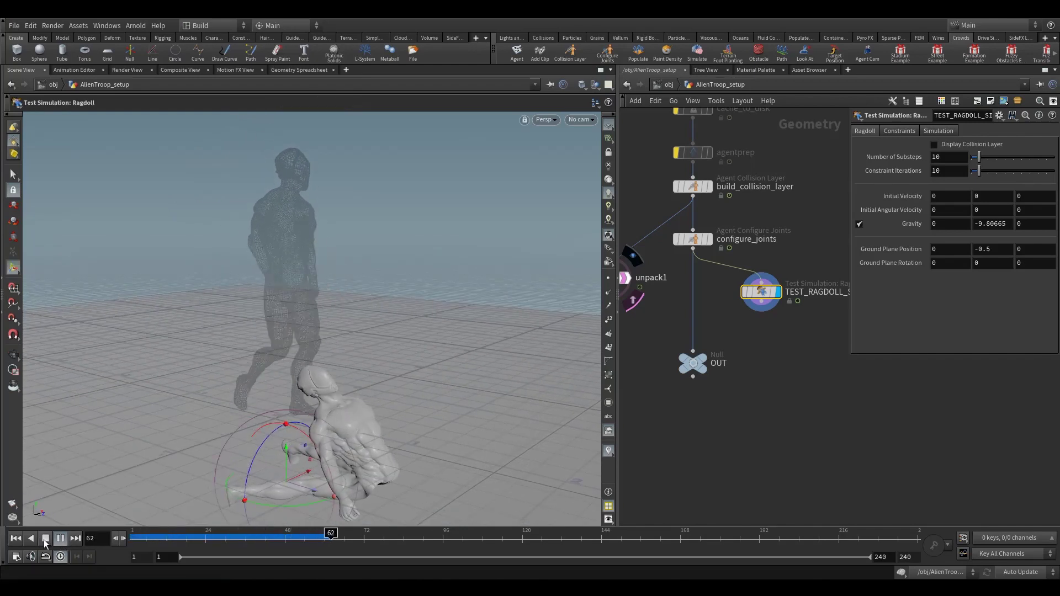
pyautogui.click(46, 542)
# Turn off the template display of unpack1 and return the timeline to frame 1
pyautogui.moveTo(648, 326); pyautogui.dragTo(738, 323, button='middle')
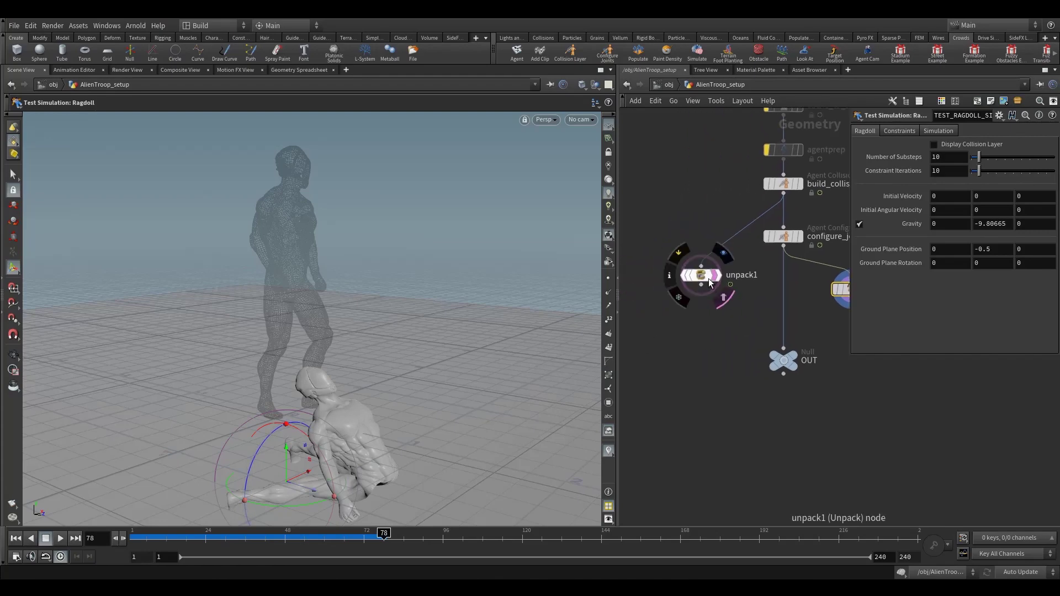
pyautogui.click(710, 277)
pyautogui.keyDown('alt'); pyautogui.moveTo(374, 436); pyautogui.dragTo(323, 346, button='middle'); pyautogui.keyUp('alt')
pyautogui.keyDown('alt'); pyautogui.moveTo(323, 346); pyautogui.dragTo(308, 362, button='right'); pyautogui.keyUp('alt')
pyautogui.moveTo(308, 362); pyautogui.dragTo(348, 385)
pyautogui.moveTo(384, 539); pyautogui.dragTo(132, 537)
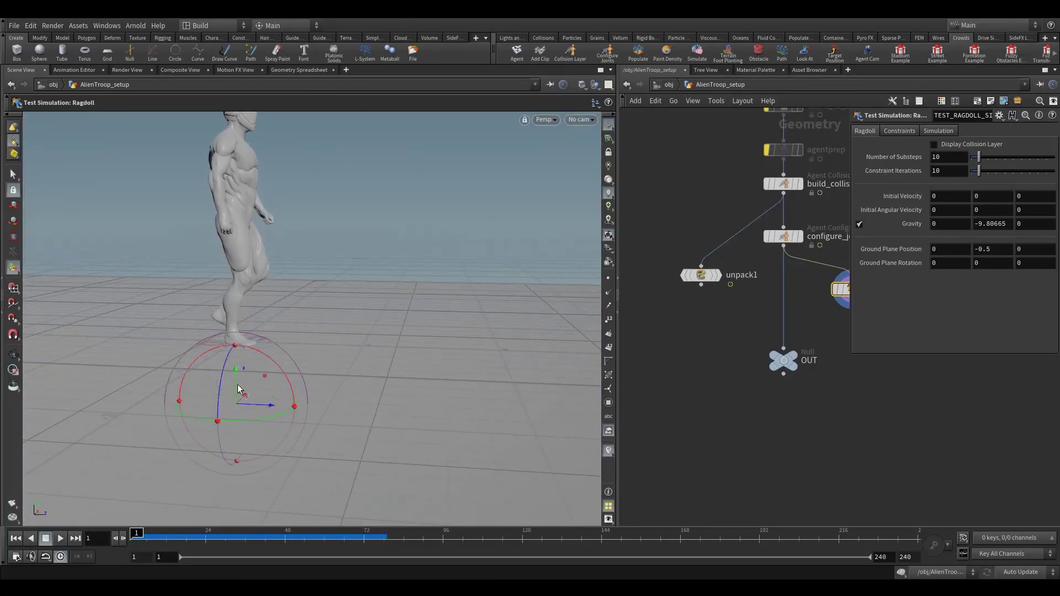
# Replay the ragdoll simulation, stop to examine the agent's collapse, and return to the first frame
pyautogui.keyDown('alt'); pyautogui.moveTo(288, 321); pyautogui.dragTo(300, 362, button='middle'); pyautogui.keyUp('alt')
pyautogui.keyDown('alt'); pyautogui.moveTo(301, 363); pyautogui.dragTo(298, 393, button='right'); pyautogui.keyUp('alt')
pyautogui.keyDown('alt'); pyautogui.moveTo(270, 375); pyautogui.dragTo(254, 371, button='middle'); pyautogui.keyUp('alt')
pyautogui.moveTo(254, 371); pyautogui.dragTo(230, 371)
pyautogui.press('Return')
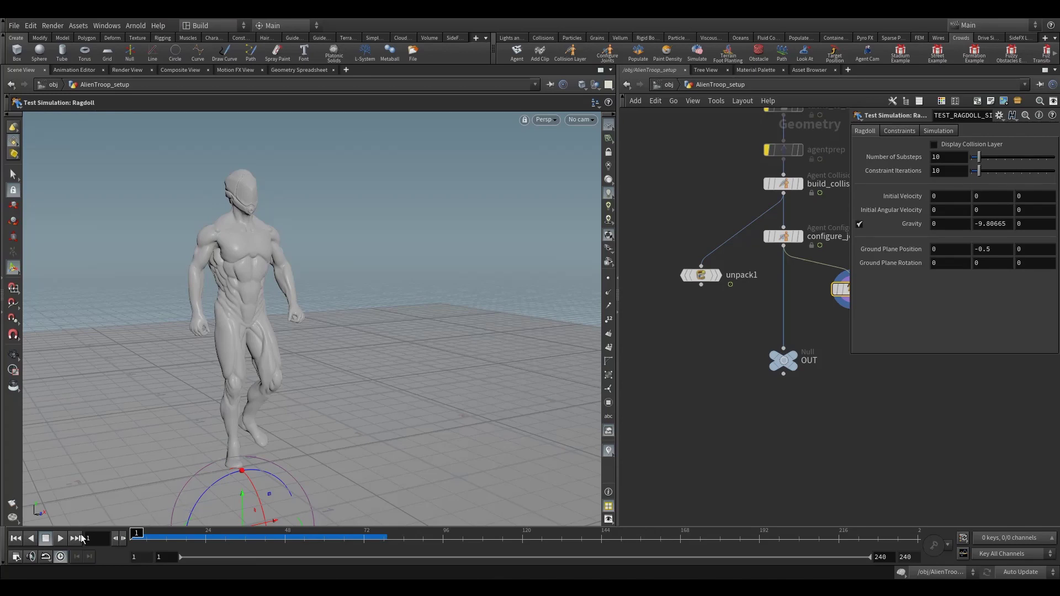
pyautogui.click(59, 541)
pyautogui.click(46, 538)
pyautogui.press('Escape')
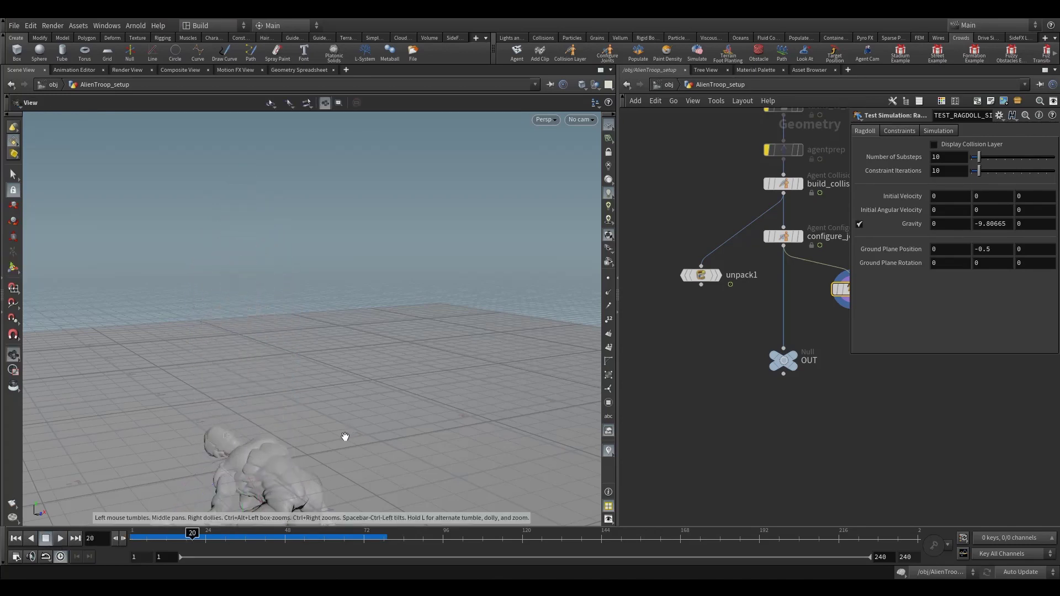
pyautogui.moveTo(343, 437); pyautogui.dragTo(331, 367, button='middle')
pyautogui.moveTo(331, 366); pyautogui.dragTo(315, 398, button='right')
pyautogui.moveTo(315, 398); pyautogui.dragTo(324, 420)
pyautogui.press('Return')
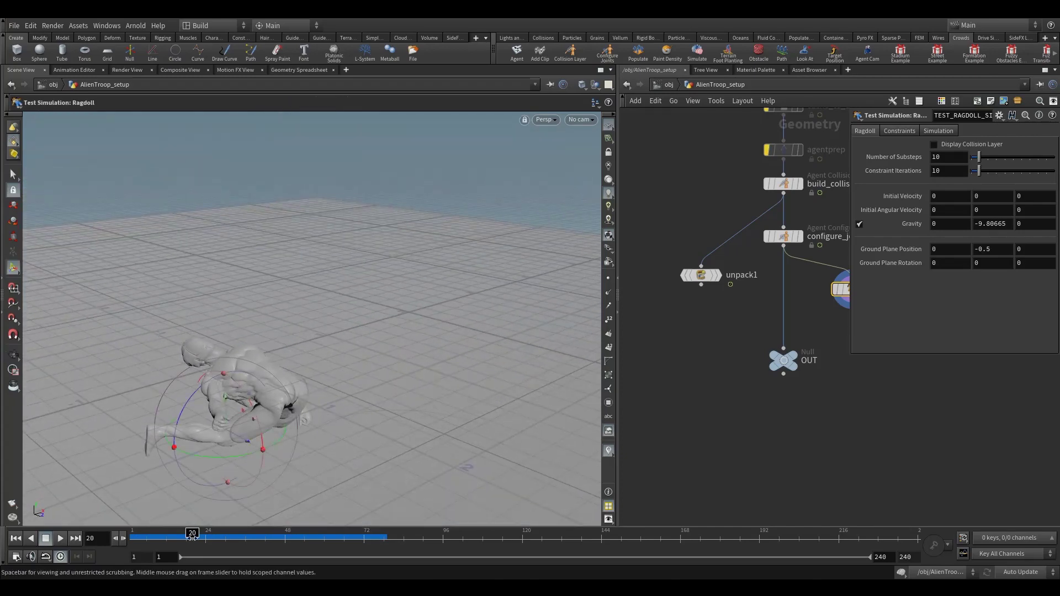
pyautogui.click(16, 537)
# Set the ragdoll test's Initial Velocity to 3, -3, -5
pyautogui.moveTo(740, 306); pyautogui.dragTo(660, 346, button='middle')
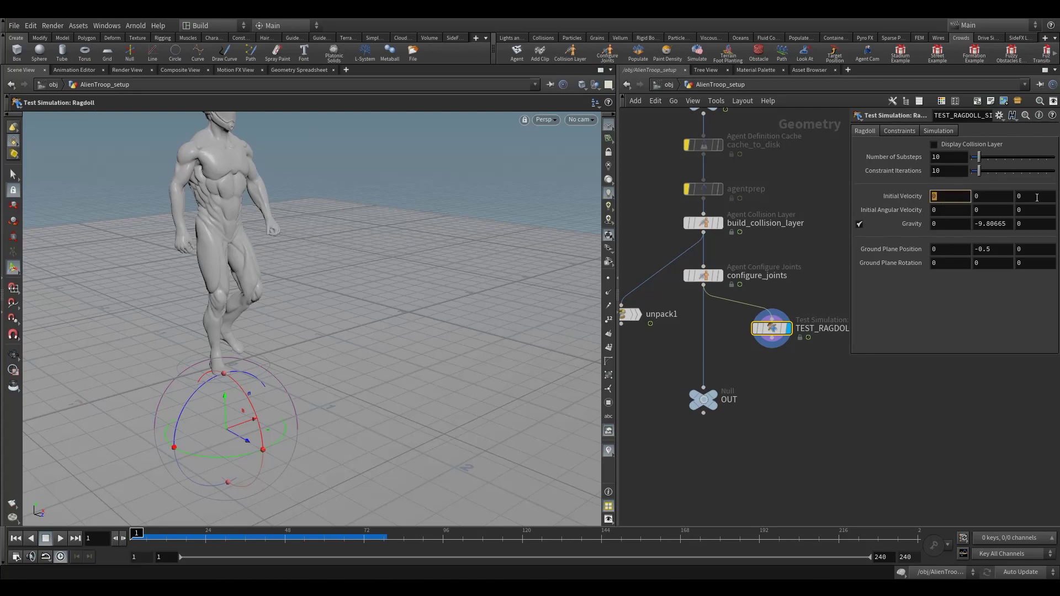
pyautogui.write('-5')
pyautogui.press('Return')
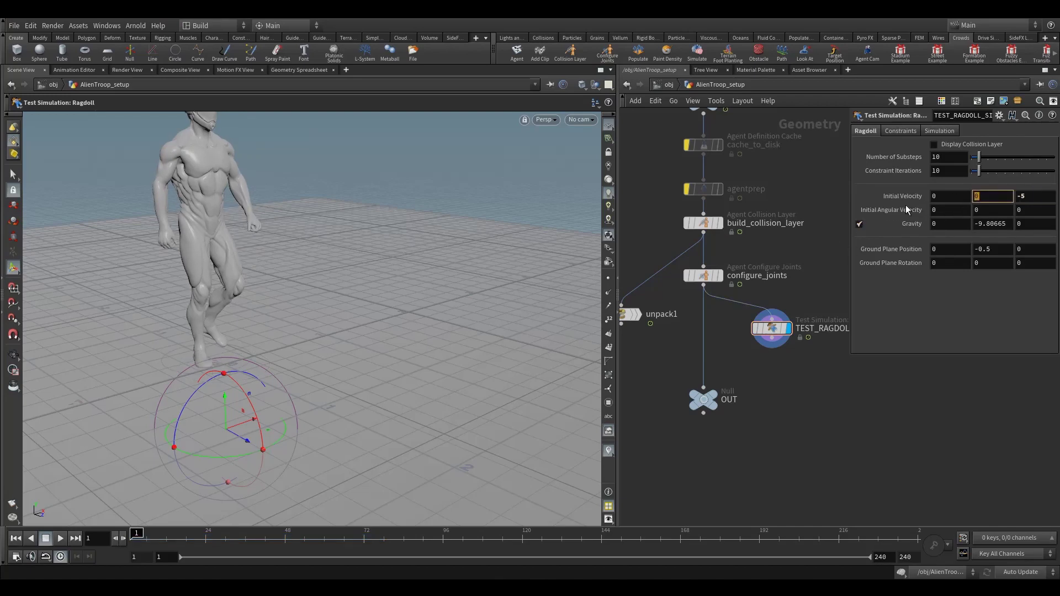
pyautogui.write('-3')
pyautogui.press('Return')
pyautogui.click(947, 197)
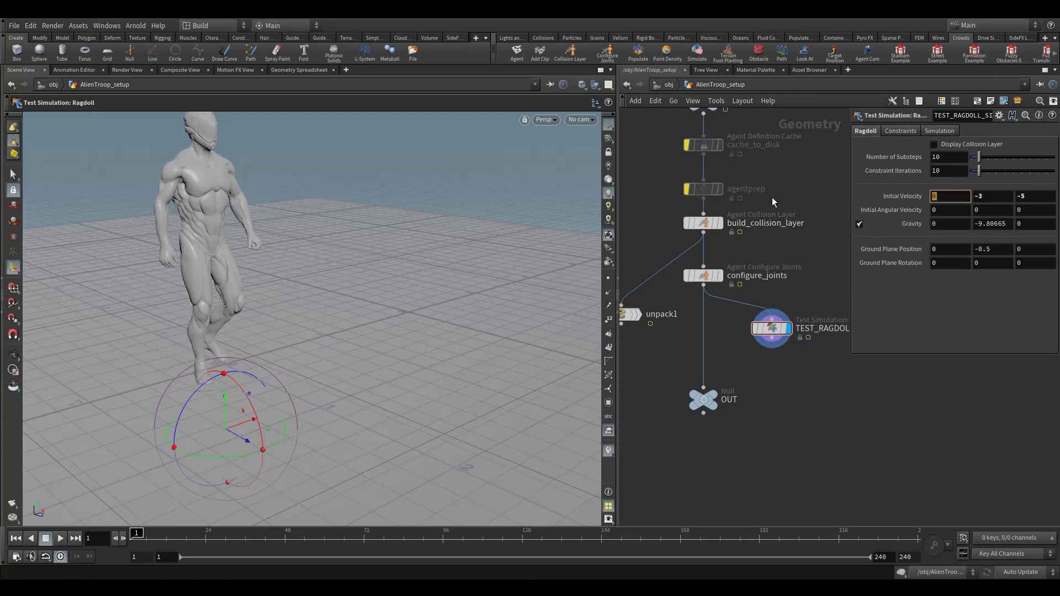
pyautogui.write('3')
pyautogui.press('Return')
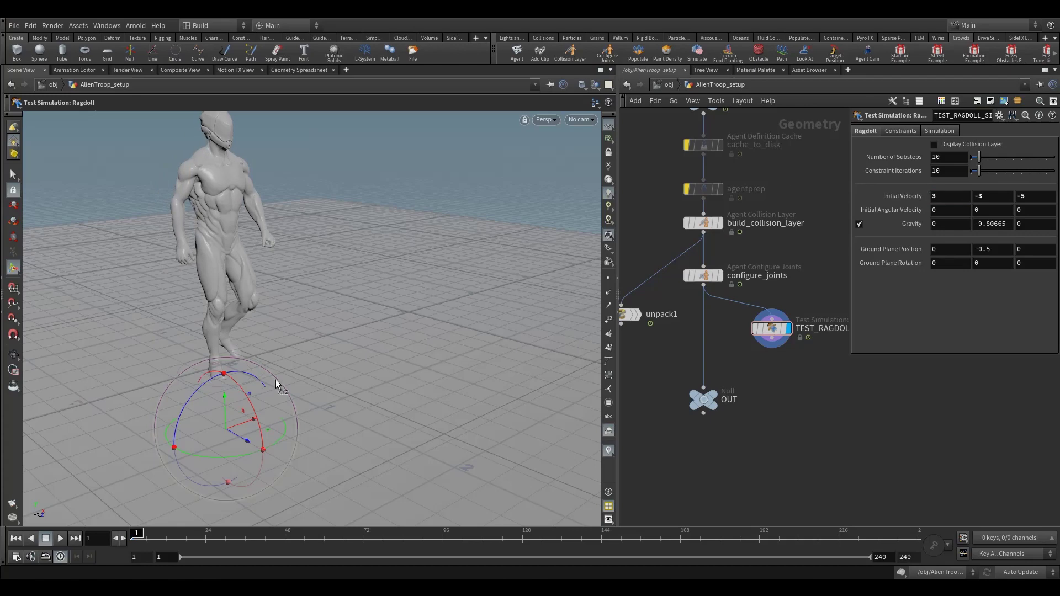
# Play the ragdoll simulation with the new initial velocity, examine the fallen body, and rewind to frame 1
pyautogui.click(60, 538)
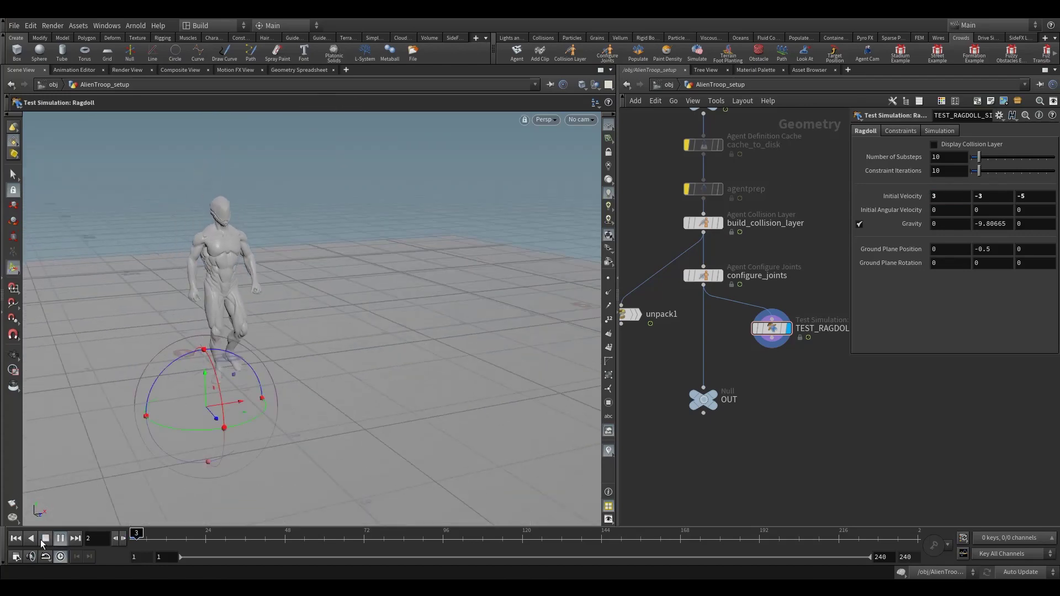
pyautogui.click(45, 538)
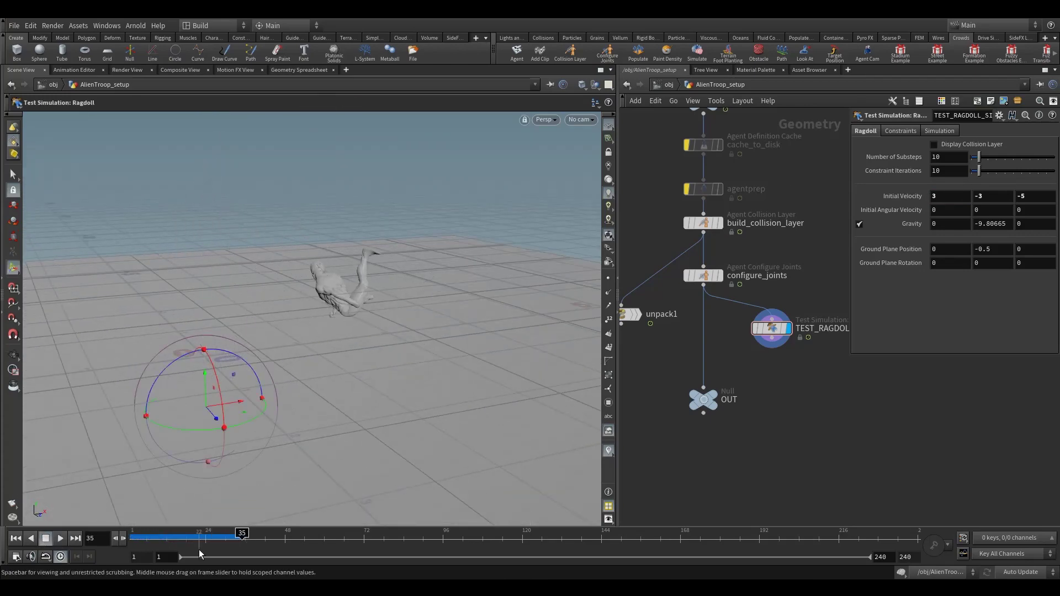
pyautogui.click(60, 539)
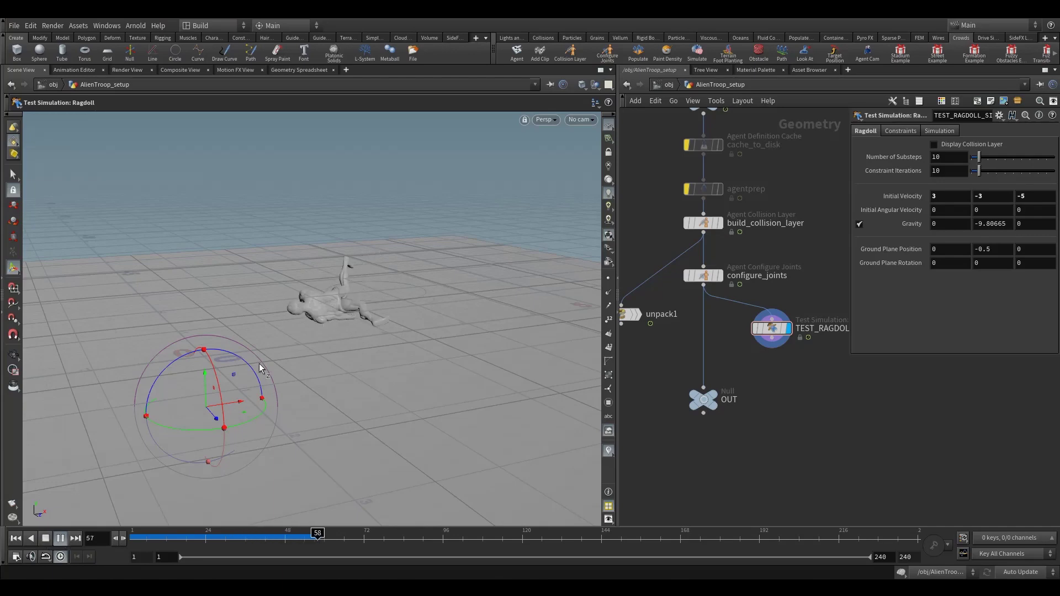
pyautogui.click(49, 537)
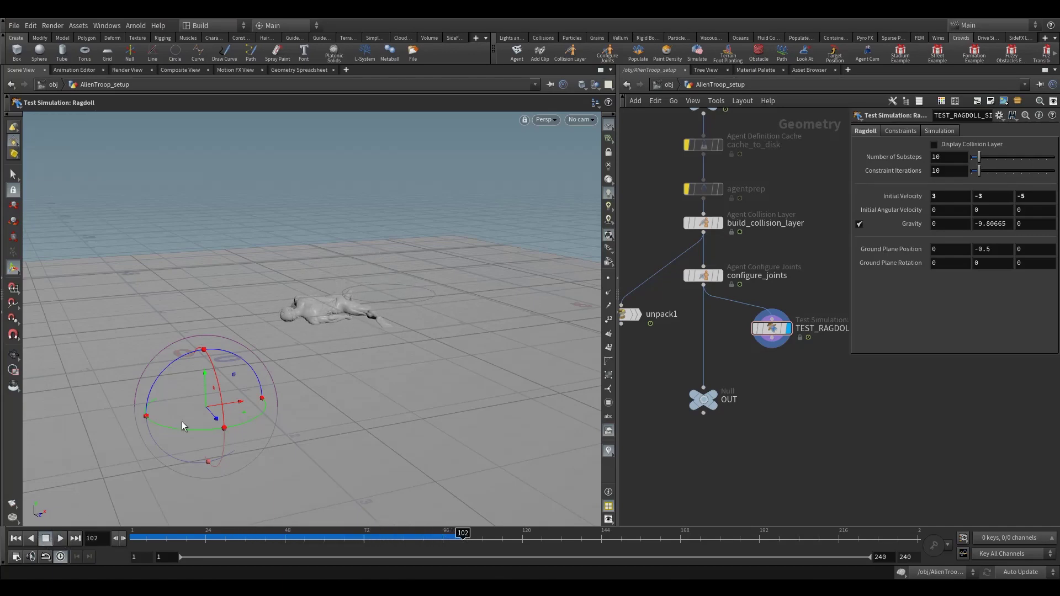
pyautogui.keyDown('alt'); pyautogui.moveTo(238, 354); pyautogui.dragTo(369, 314); pyautogui.keyUp('alt')
pyautogui.moveTo(369, 314)
pyautogui.keyDown('alt'); pyautogui.mouseDown(button='right')
pyautogui.moveTo(356, 283)
pyautogui.moveTo(359, 326)
pyautogui.mouseUp(button='right'); pyautogui.keyUp('alt')
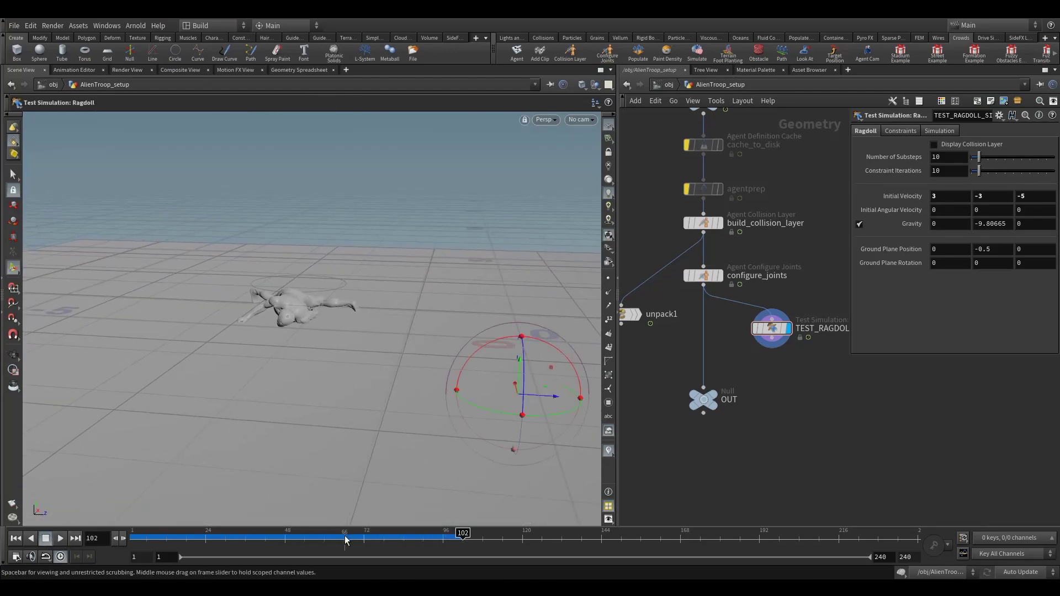
pyautogui.moveTo(345, 540); pyautogui.dragTo(132, 538)
# Display configure_joints and show the whole agent as a bare skeleton with its joint limits
pyautogui.click(699, 277)
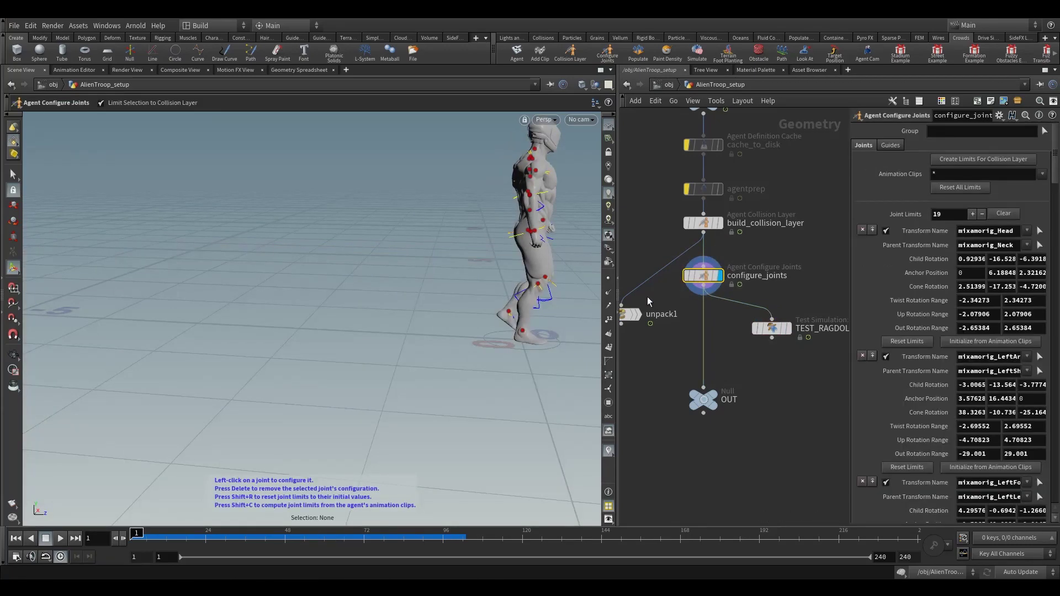
pyautogui.hotkey('space', 'g')
pyautogui.keyDown('alt'); pyautogui.moveTo(355, 291); pyautogui.dragTo(263, 275); pyautogui.keyUp('alt')
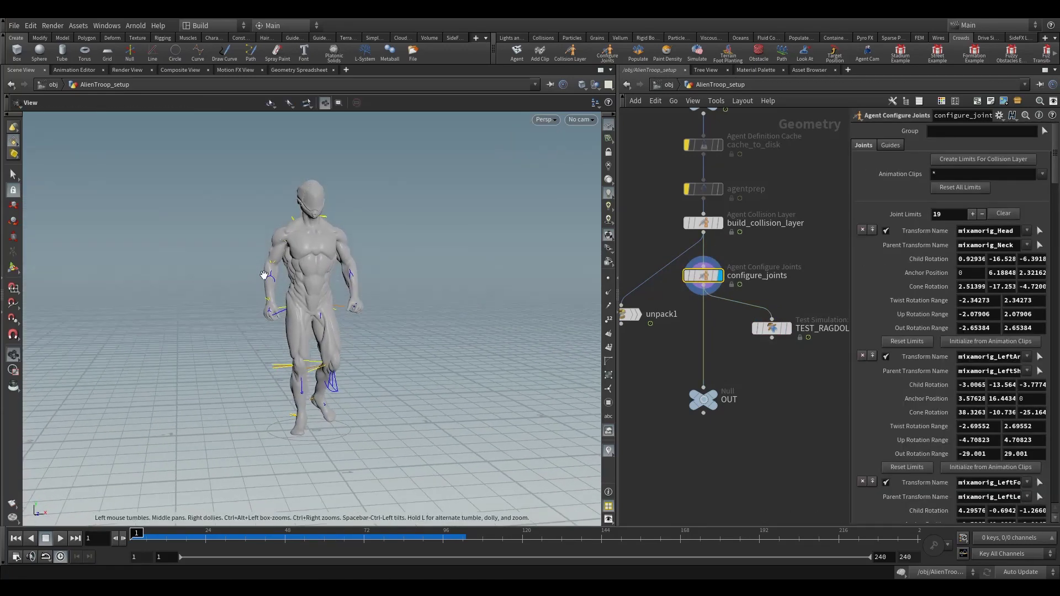
pyautogui.keyDown('alt'); pyautogui.moveTo(263, 274); pyautogui.dragTo(402, 272, button='right'); pyautogui.keyUp('alt')
pyautogui.hotkey('shift', 'w')
pyautogui.moveTo(653, 337); pyautogui.dragTo(740, 300, button='middle')
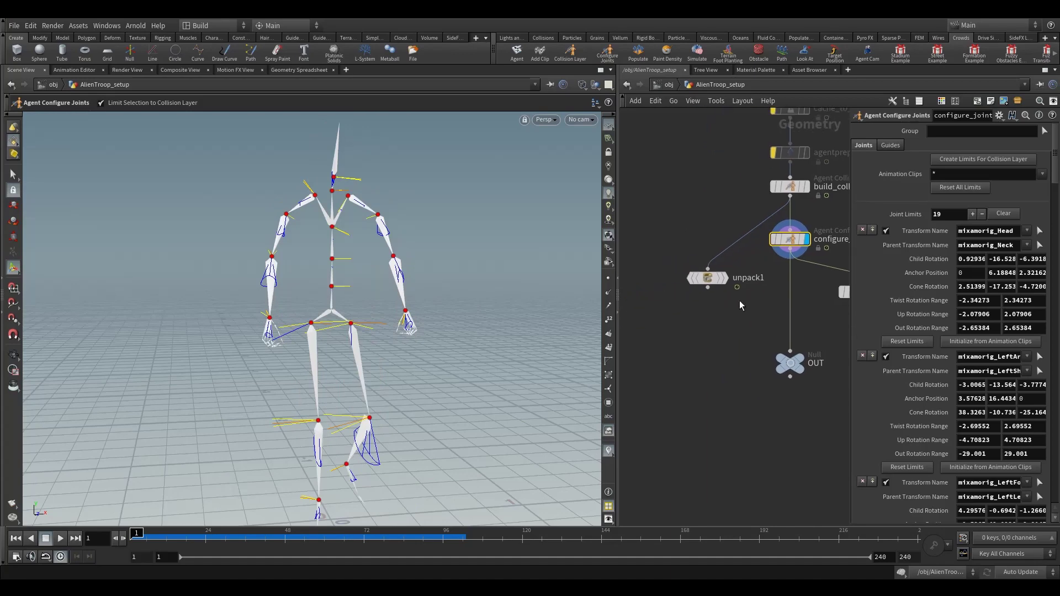
# Delete the unpack1 node that branches off build_collision_layer
pyautogui.keyDown('alt'); pyautogui.moveTo(342, 259); pyautogui.dragTo(312, 252, button='middle'); pyautogui.keyUp('alt')
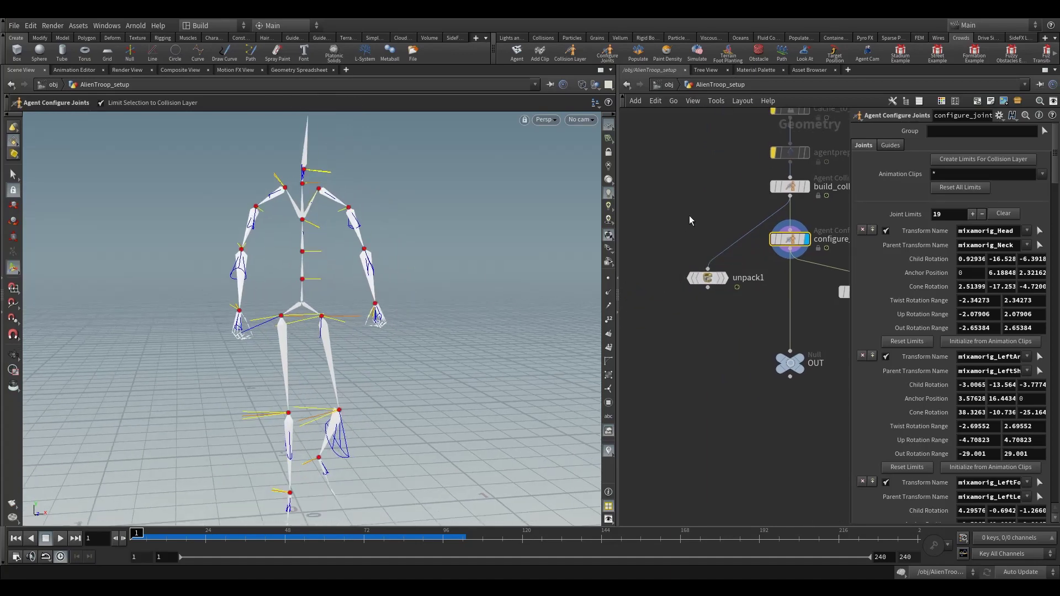
pyautogui.moveTo(738, 217); pyautogui.dragTo(684, 339)
pyautogui.press('Delete')
# Examine the joint limit cones at the agent's left wrist and hand, and around the hips and legs
pyautogui.keyDown('alt'); pyautogui.moveTo(353, 242); pyautogui.dragTo(296, 290); pyautogui.keyUp('alt')
pyautogui.keyDown('alt'); pyautogui.moveTo(290, 343); pyautogui.dragTo(391, 286, button='right'); pyautogui.keyUp('alt')
pyautogui.scroll(4, 277, 280)
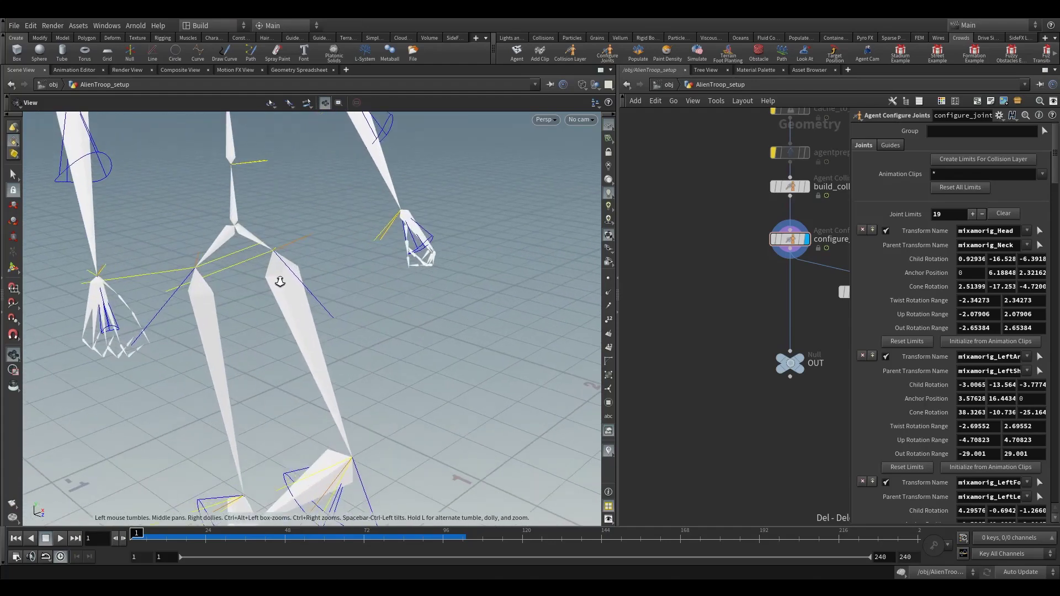
pyautogui.press('Return')
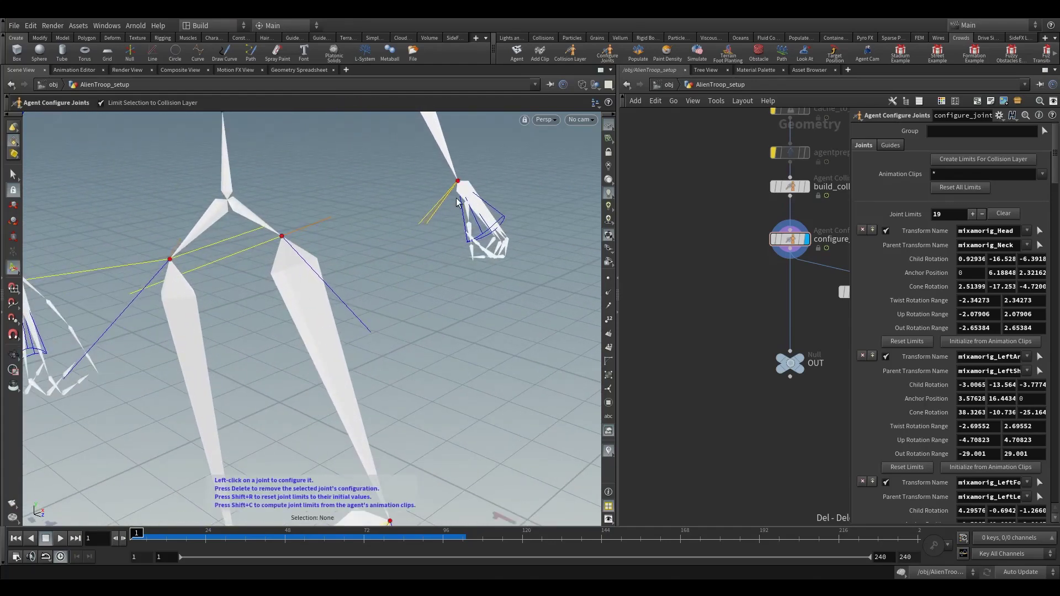
pyautogui.keyDown('alt'); pyautogui.moveTo(457, 202); pyautogui.dragTo(412, 194); pyautogui.keyUp('alt')
pyautogui.keyDown('alt'); pyautogui.moveTo(497, 194); pyautogui.dragTo(424, 239, button='middle'); pyautogui.keyUp('alt')
pyautogui.scroll(3, 425, 239)
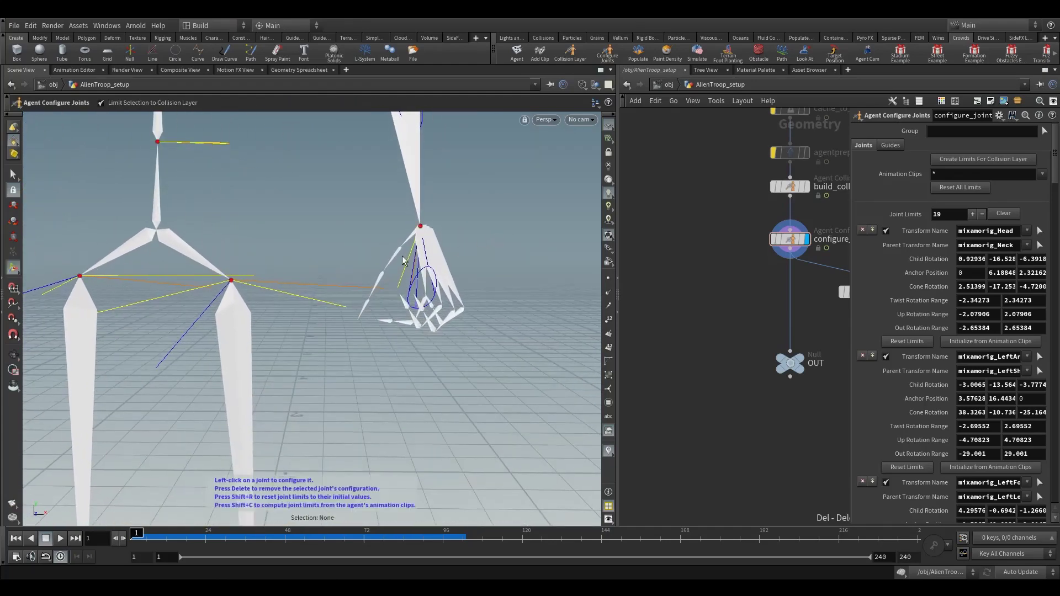
pyautogui.press('Escape')
pyautogui.moveTo(404, 261); pyautogui.dragTo(427, 249)
pyautogui.press('Return')
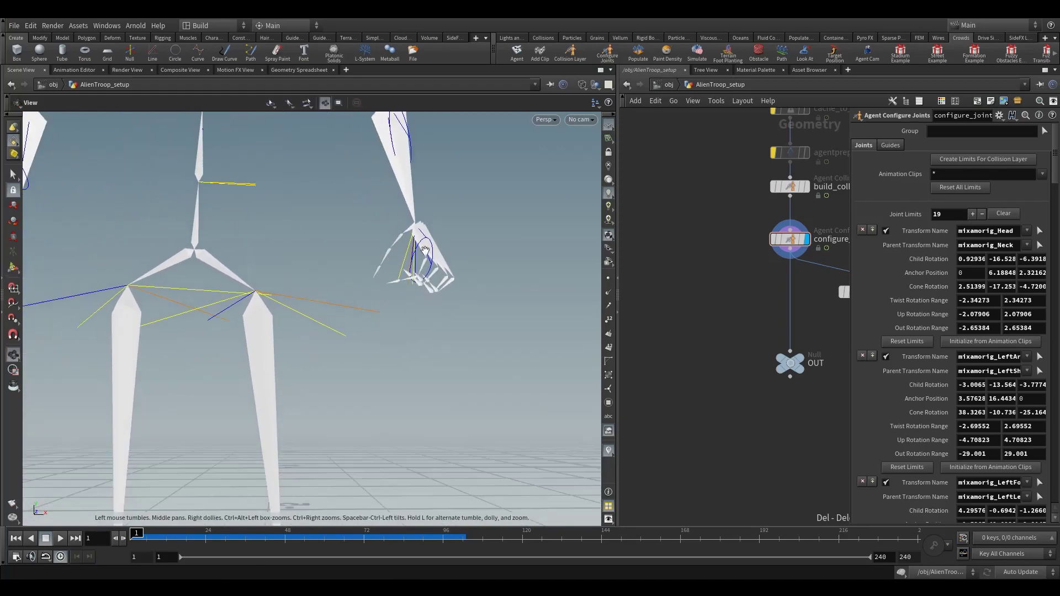
pyautogui.keyDown('alt'); pyautogui.moveTo(425, 249); pyautogui.dragTo(410, 284, button='middle'); pyautogui.keyUp('alt')
pyautogui.scroll(3, 413, 298)
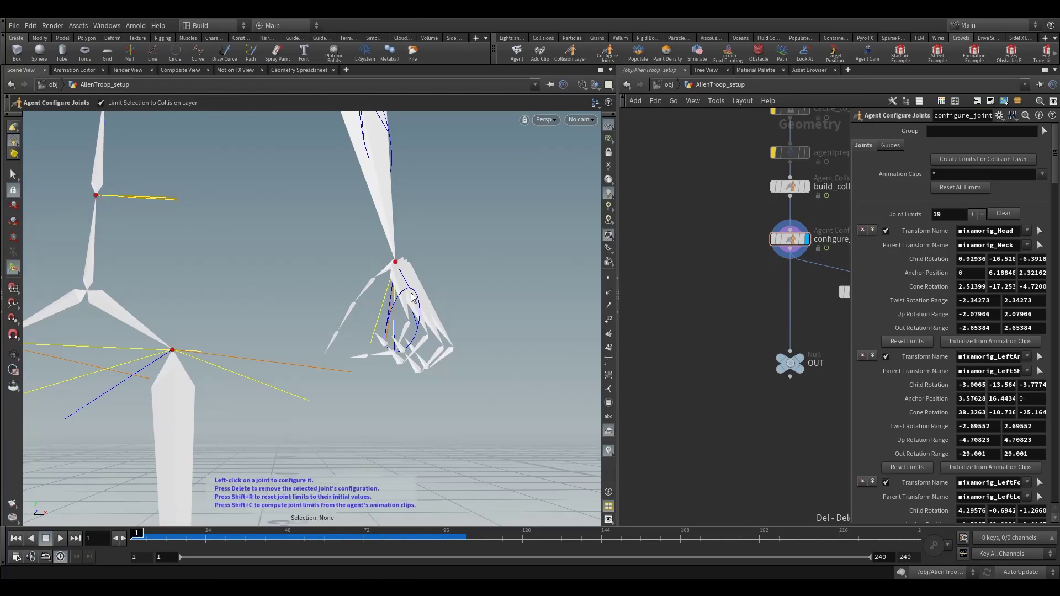
pyautogui.keyDown('alt'); pyautogui.moveTo(408, 303); pyautogui.dragTo(334, 316); pyautogui.keyUp('alt')
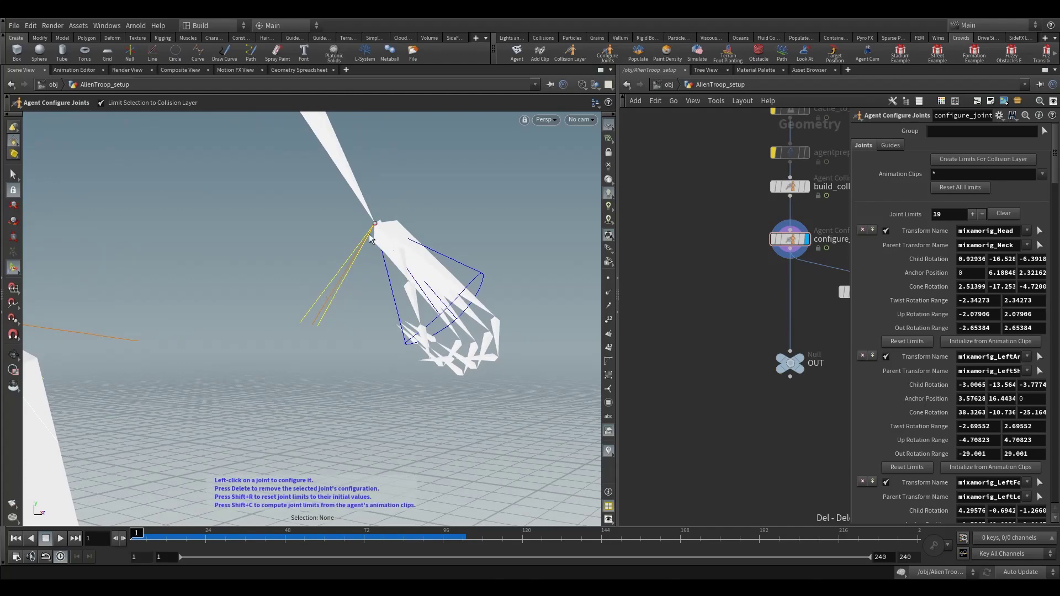
pyautogui.keyDown('alt'); pyautogui.moveTo(339, 300); pyautogui.dragTo(369, 247); pyautogui.keyUp('alt')
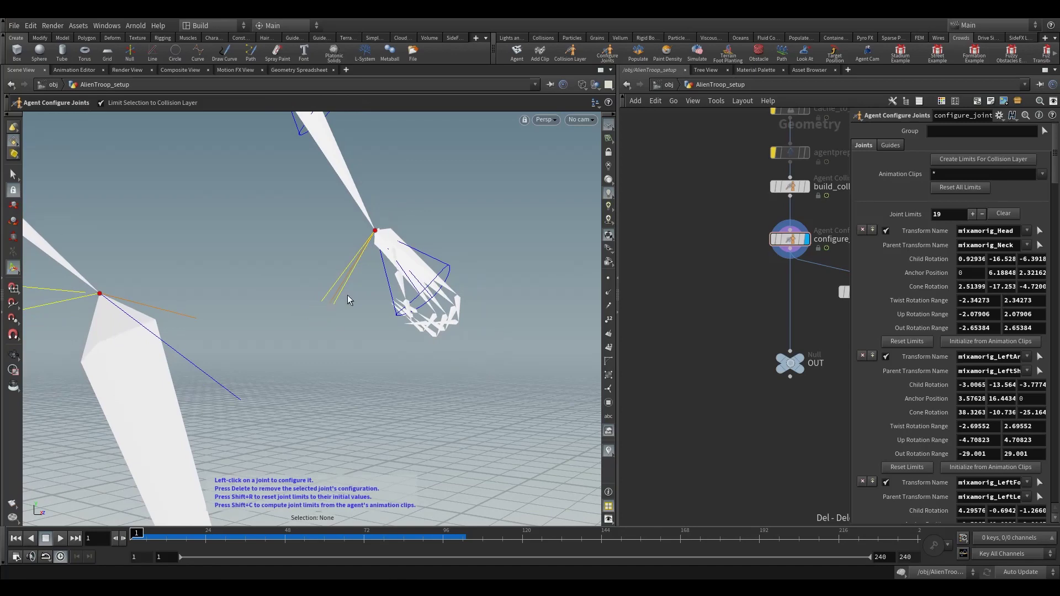
pyautogui.keyDown('alt'); pyautogui.moveTo(374, 245); pyautogui.dragTo(296, 300, button='right'); pyautogui.keyUp('alt')
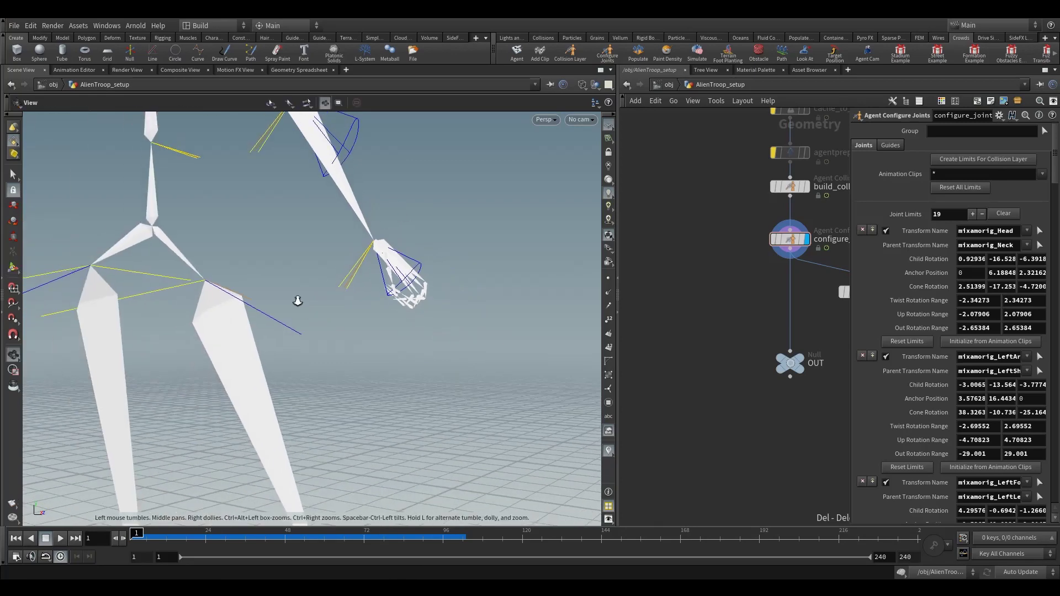
pyautogui.moveTo(296, 300)
pyautogui.keyDown('alt'); pyautogui.mouseDown()
pyautogui.moveTo(326, 279)
pyautogui.moveTo(315, 303)
pyautogui.mouseUp(); pyautogui.keyUp('alt')
pyautogui.keyDown('alt'); pyautogui.moveTo(271, 252); pyautogui.dragTo(297, 262, button='middle'); pyautogui.keyUp('alt')
pyautogui.keyDown('alt'); pyautogui.moveTo(297, 262); pyautogui.dragTo(254, 298, button='right'); pyautogui.keyUp('alt')
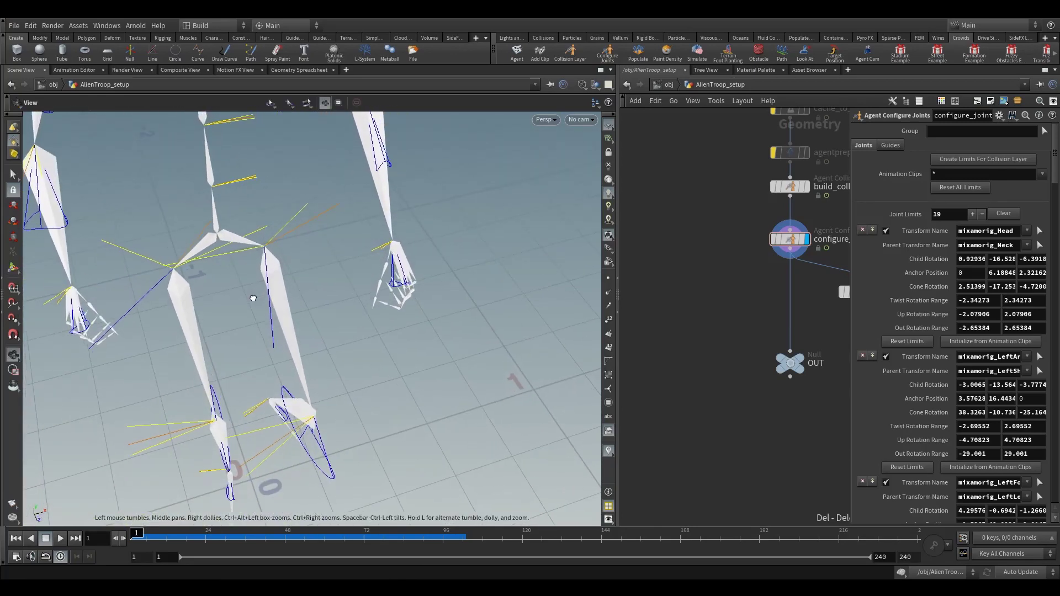
pyautogui.keyDown('alt'); pyautogui.moveTo(253, 299); pyautogui.dragTo(263, 272); pyautogui.keyUp('alt')
pyautogui.keyDown('alt'); pyautogui.moveTo(263, 273); pyautogui.dragTo(239, 298, button='right'); pyautogui.keyUp('alt')
pyautogui.keyDown('alt'); pyautogui.moveTo(239, 298); pyautogui.dragTo(231, 291); pyautogui.keyUp('alt')
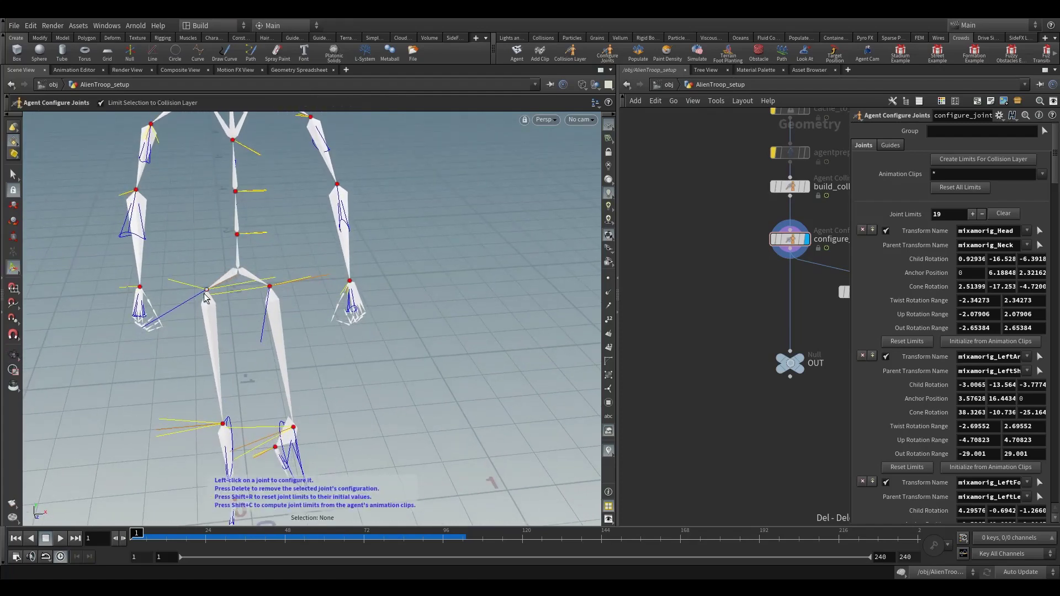
# Select the mixamorig_RightUpLeg joint in configure_joints and widen its rotation limits with the cone handles
pyautogui.scroll(5, 206, 297)
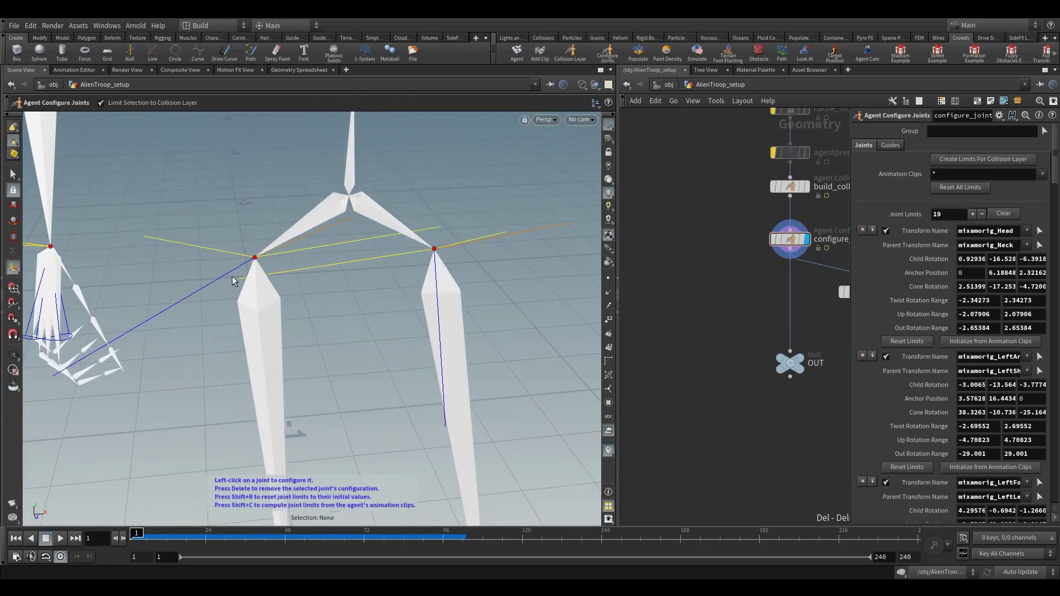
pyautogui.click(255, 261)
pyautogui.press('Escape')
pyautogui.moveTo(304, 283); pyautogui.dragTo(277, 349)
pyautogui.keyDown('alt'); pyautogui.moveTo(277, 350); pyautogui.dragTo(238, 281, button='middle'); pyautogui.keyUp('alt')
pyautogui.scroll(-3, 237, 278)
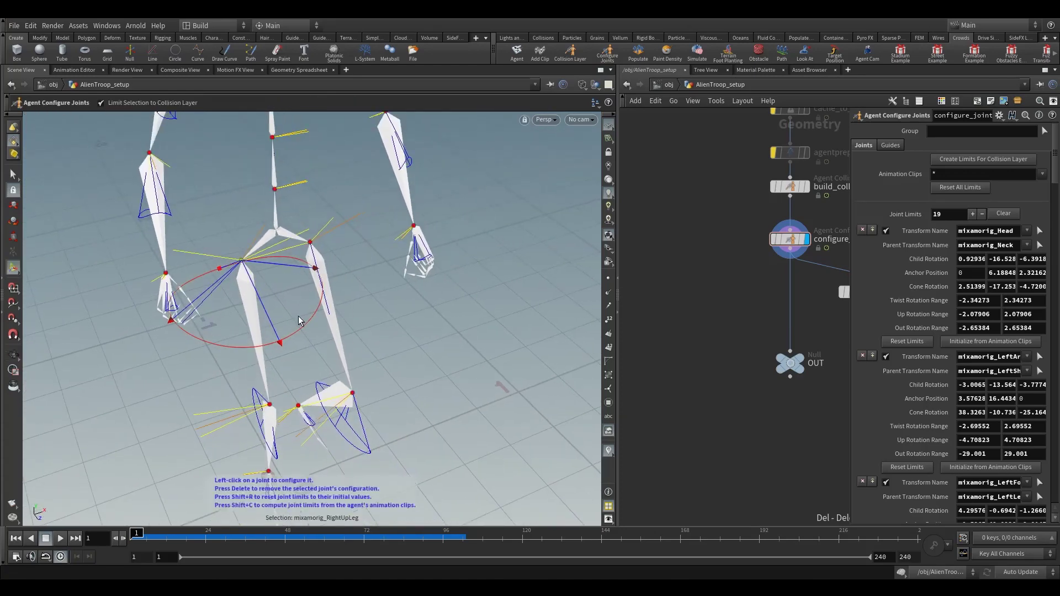
pyautogui.click(279, 342)
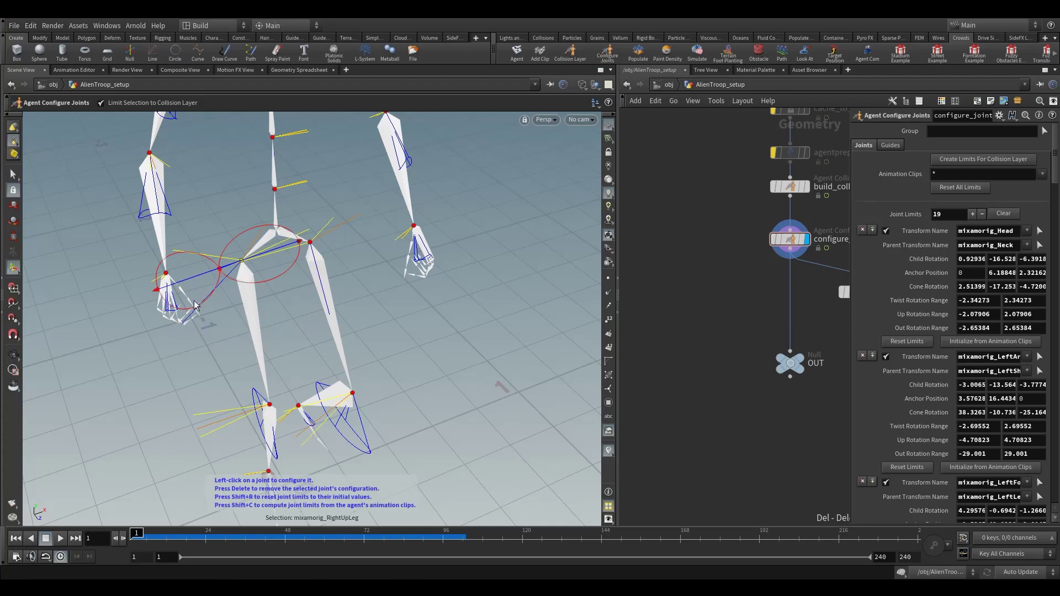
pyautogui.moveTo(299, 245); pyautogui.dragTo(281, 349)
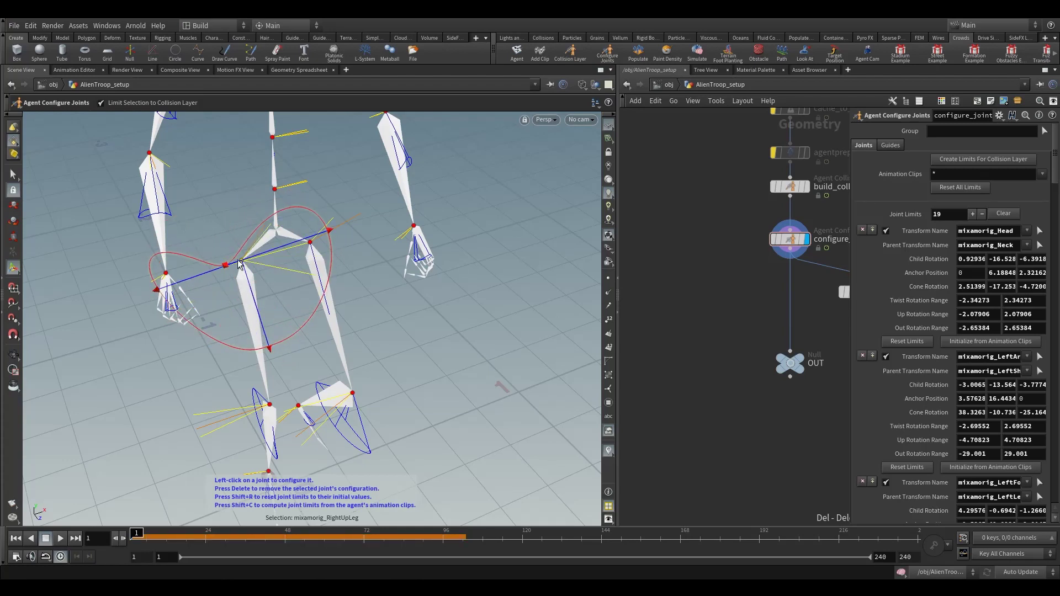
pyautogui.moveTo(227, 265); pyautogui.dragTo(220, 221)
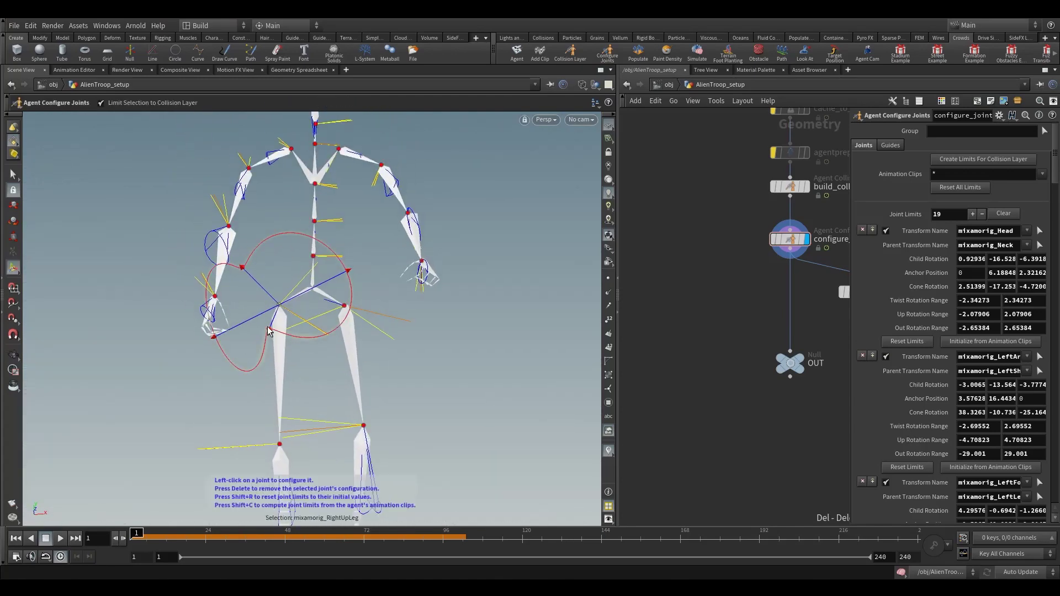
pyautogui.moveTo(268, 329); pyautogui.dragTo(259, 318)
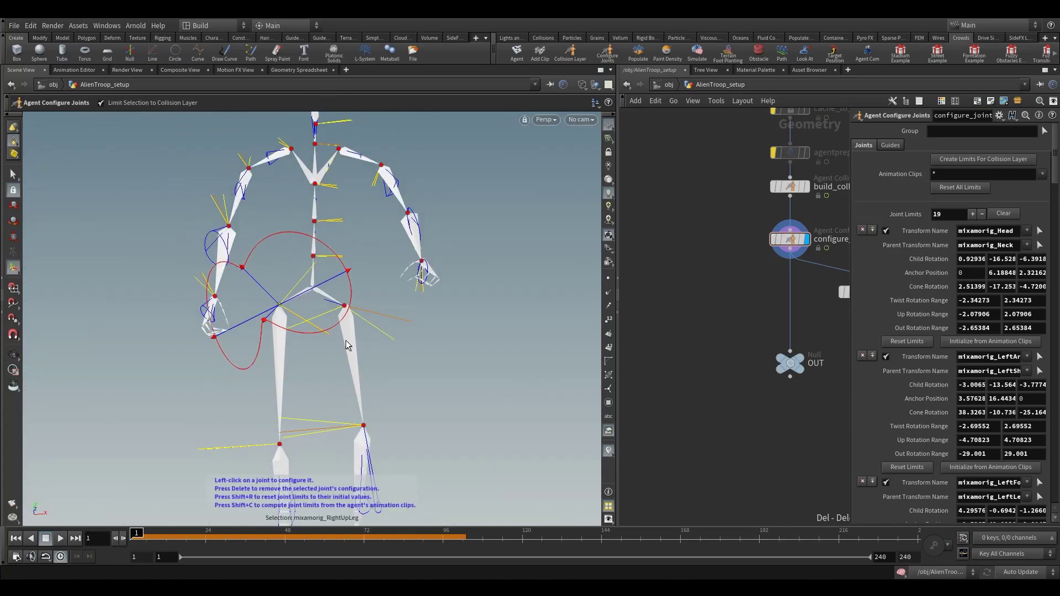
# Reshape the right upper leg's rotation limits into a narrower, downward-facing cone around the thigh bone
pyautogui.keyDown('alt'); pyautogui.moveTo(205, 298); pyautogui.dragTo(289, 357); pyautogui.keyUp('alt')
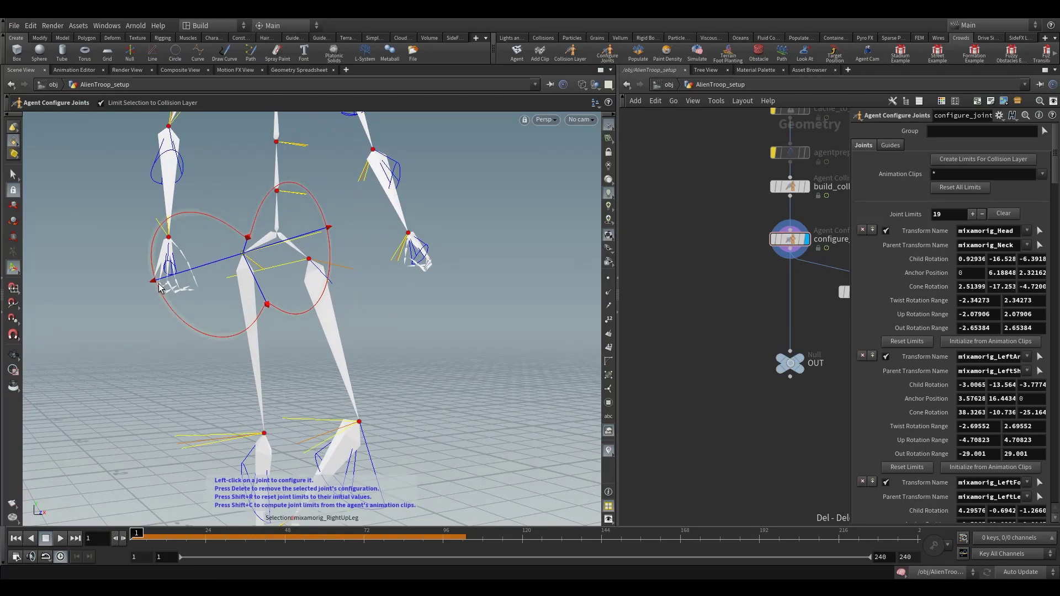
pyautogui.moveTo(159, 288); pyautogui.dragTo(172, 339)
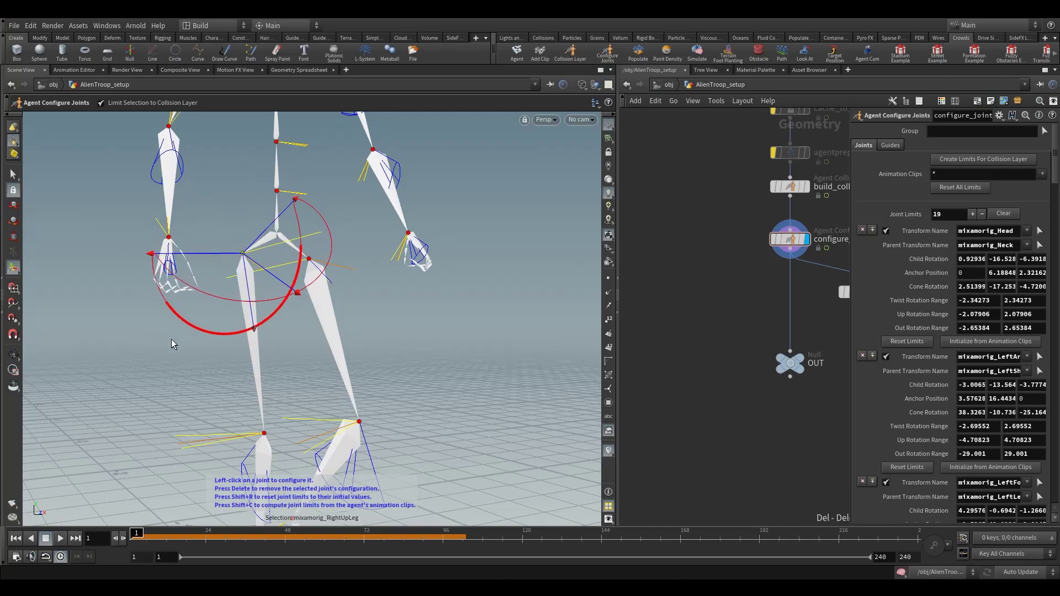
pyautogui.moveTo(157, 261); pyautogui.dragTo(212, 335)
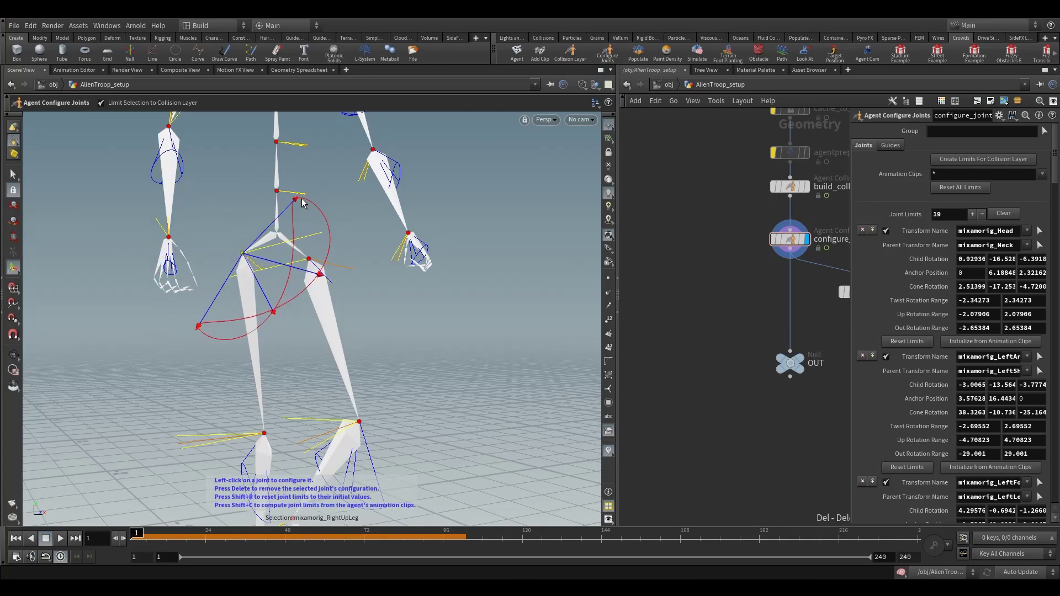
pyautogui.moveTo(299, 199); pyautogui.dragTo(276, 296)
pyautogui.moveTo(253, 258); pyautogui.dragTo(268, 285)
pyautogui.keyDown('alt'); pyautogui.moveTo(273, 331); pyautogui.dragTo(276, 290); pyautogui.keyUp('alt')
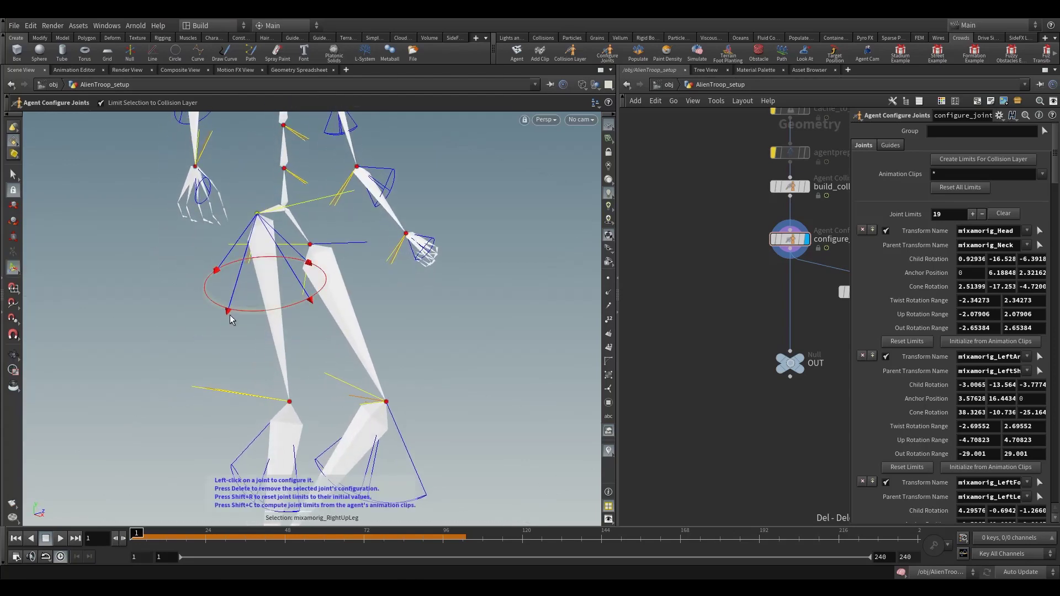
pyautogui.moveTo(230, 319); pyautogui.dragTo(250, 316)
pyautogui.moveTo(224, 271); pyautogui.dragTo(237, 289)
pyautogui.moveTo(310, 265); pyautogui.dragTo(285, 308)
# Select the mixamorig_LeftUpLeg joint and widen its rotation limits at the hip with the cone handles
pyautogui.click(293, 291)
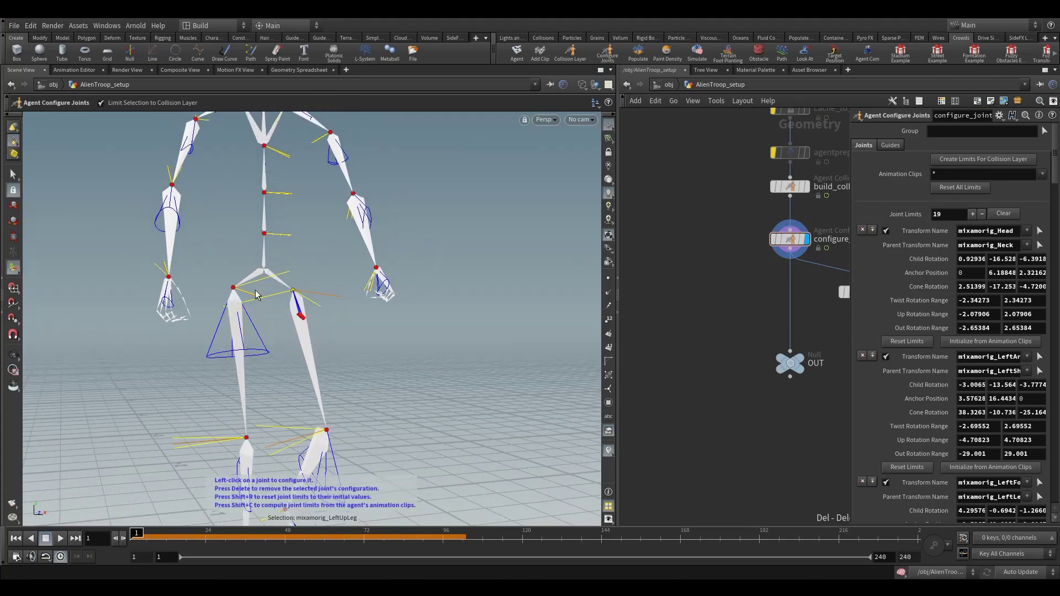
pyautogui.keyDown('alt'); pyautogui.moveTo(216, 224); pyautogui.dragTo(201, 267, button='middle'); pyautogui.keyUp('alt')
pyautogui.keyDown('alt'); pyautogui.moveTo(201, 267); pyautogui.dragTo(213, 234, button='right'); pyautogui.keyUp('alt')
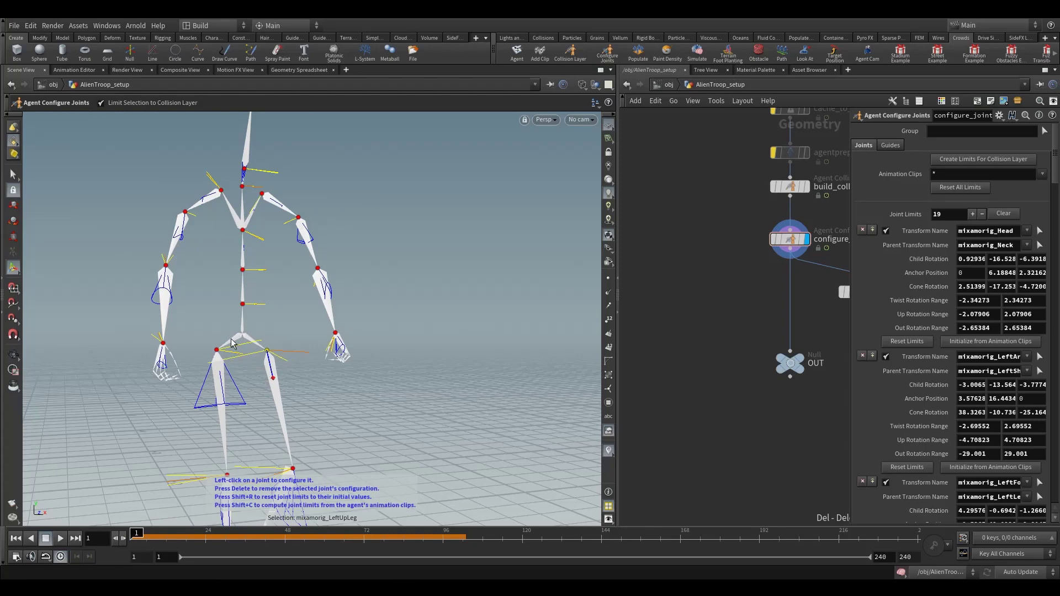
pyautogui.keyDown('alt'); pyautogui.moveTo(296, 311); pyautogui.dragTo(390, 229); pyautogui.keyUp('alt')
pyautogui.keyDown('alt'); pyautogui.moveTo(389, 229); pyautogui.dragTo(462, 246, button='right'); pyautogui.keyUp('alt')
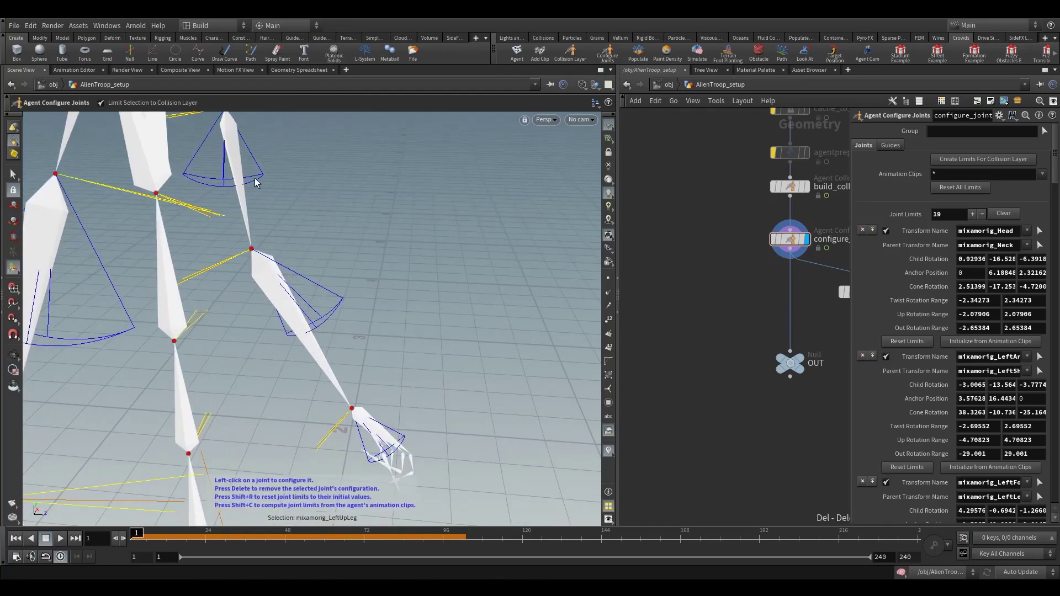
pyautogui.keyDown('alt'); pyautogui.moveTo(257, 185); pyautogui.dragTo(312, 301); pyautogui.keyUp('alt')
pyautogui.keyDown('alt'); pyautogui.moveTo(312, 300); pyautogui.dragTo(175, 289, button='right'); pyautogui.keyUp('alt')
pyautogui.keyDown('alt'); pyautogui.moveTo(175, 289); pyautogui.dragTo(184, 254, button='middle'); pyautogui.keyUp('alt')
pyautogui.keyDown('alt'); pyautogui.moveTo(184, 253); pyautogui.dragTo(335, 279, button='right'); pyautogui.keyUp('alt')
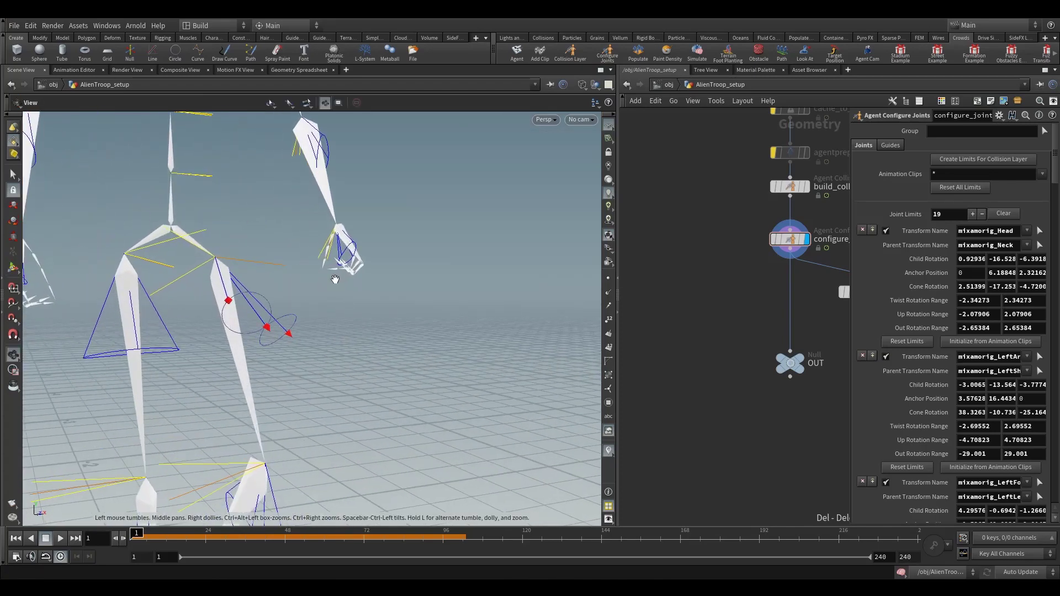
pyautogui.press('Return')
pyautogui.moveTo(268, 329); pyautogui.dragTo(288, 283)
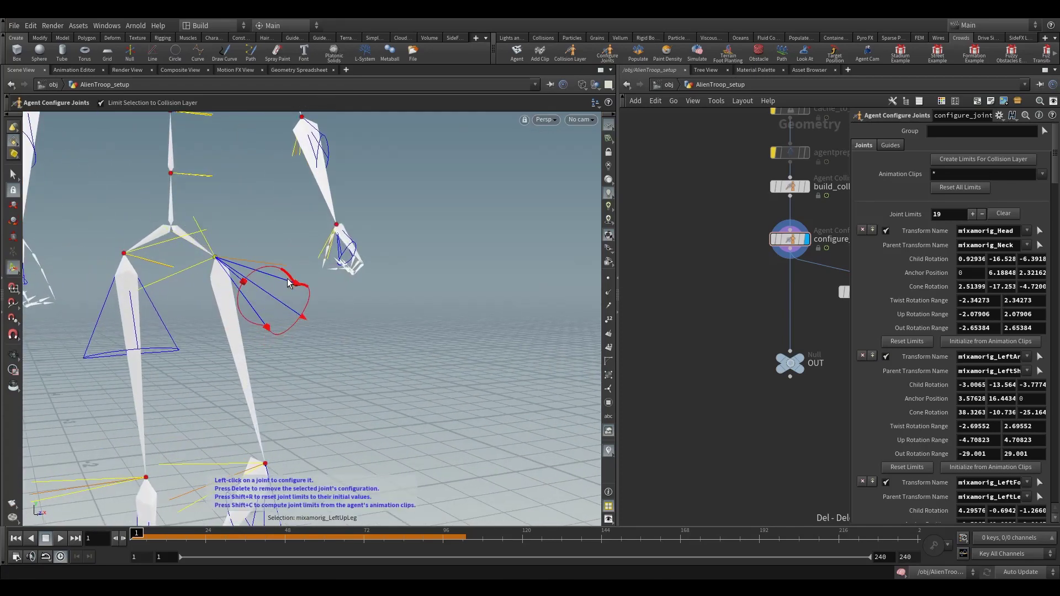
pyautogui.moveTo(269, 330); pyautogui.dragTo(155, 329)
pyautogui.moveTo(298, 288); pyautogui.dragTo(313, 322)
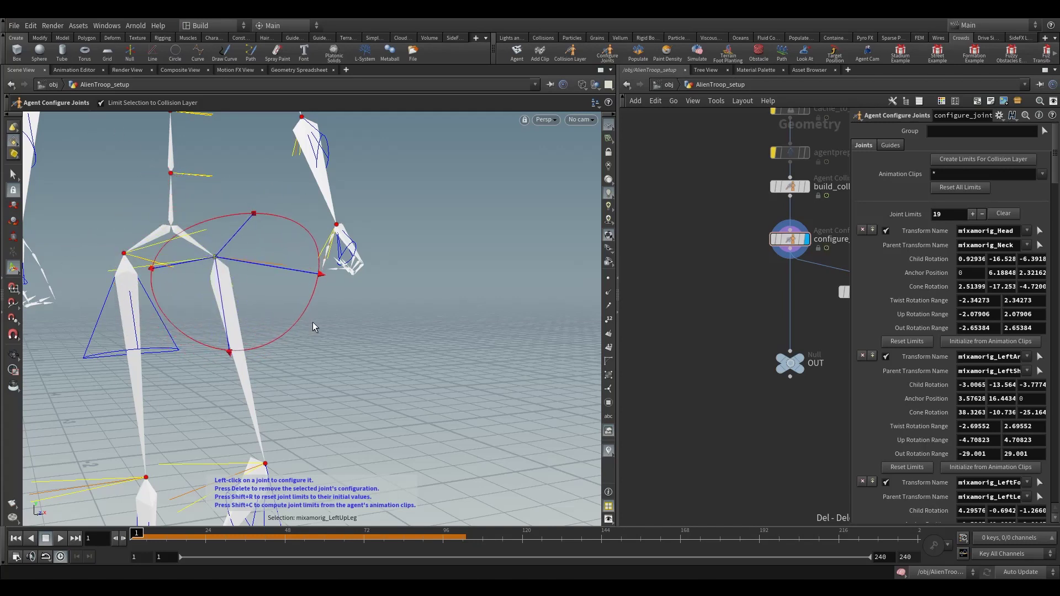
# Reorient the left upper leg's rotation limits into a downward-facing cone around the thigh, similar to the right leg
pyautogui.moveTo(254, 217); pyautogui.dragTo(273, 238)
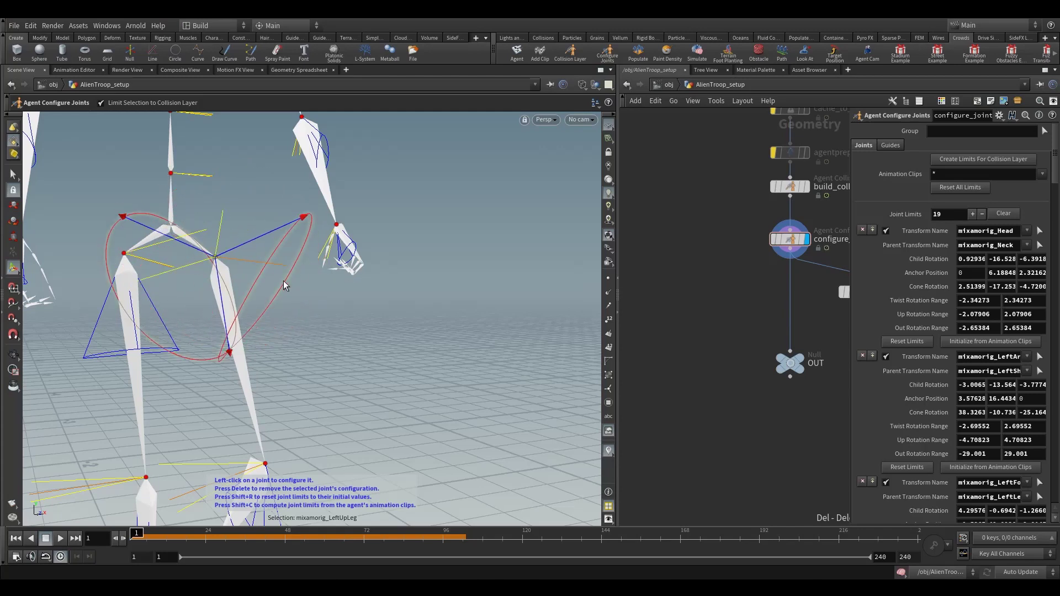
pyautogui.moveTo(235, 353); pyautogui.dragTo(276, 160)
pyautogui.keyDown('alt'); pyautogui.moveTo(149, 317); pyautogui.dragTo(147, 362); pyautogui.keyUp('alt')
pyautogui.moveTo(340, 336); pyautogui.dragTo(234, 337)
pyautogui.press('Return')
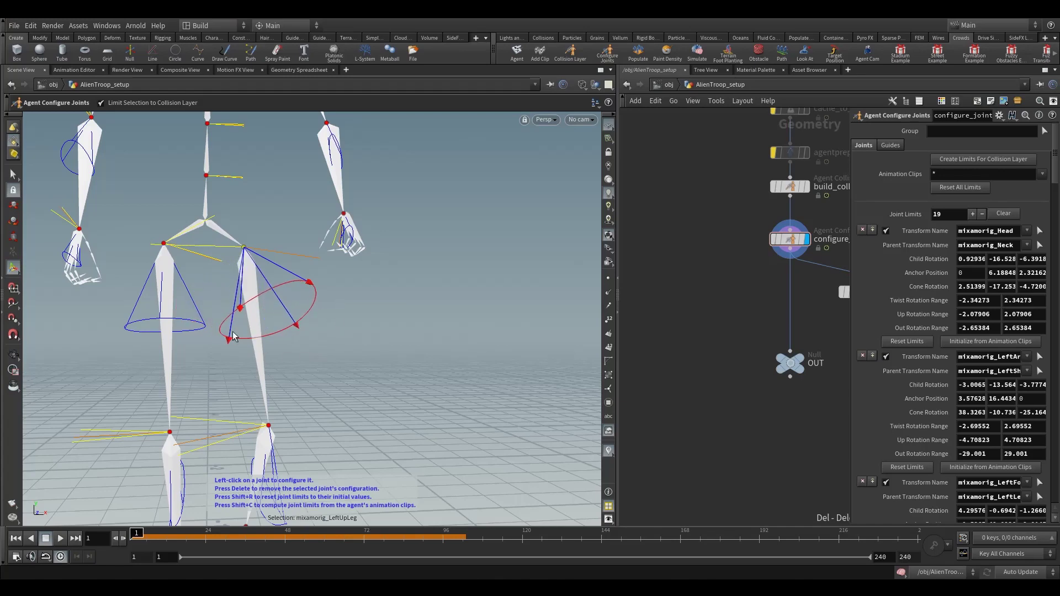
pyautogui.keyDown('alt'); pyautogui.moveTo(237, 309); pyautogui.dragTo(311, 292, button='right'); pyautogui.keyUp('alt')
pyautogui.moveTo(391, 261); pyautogui.dragTo(331, 341)
pyautogui.keyDown('alt'); pyautogui.moveTo(243, 359); pyautogui.dragTo(246, 329); pyautogui.keyUp('alt')
pyautogui.press('Return')
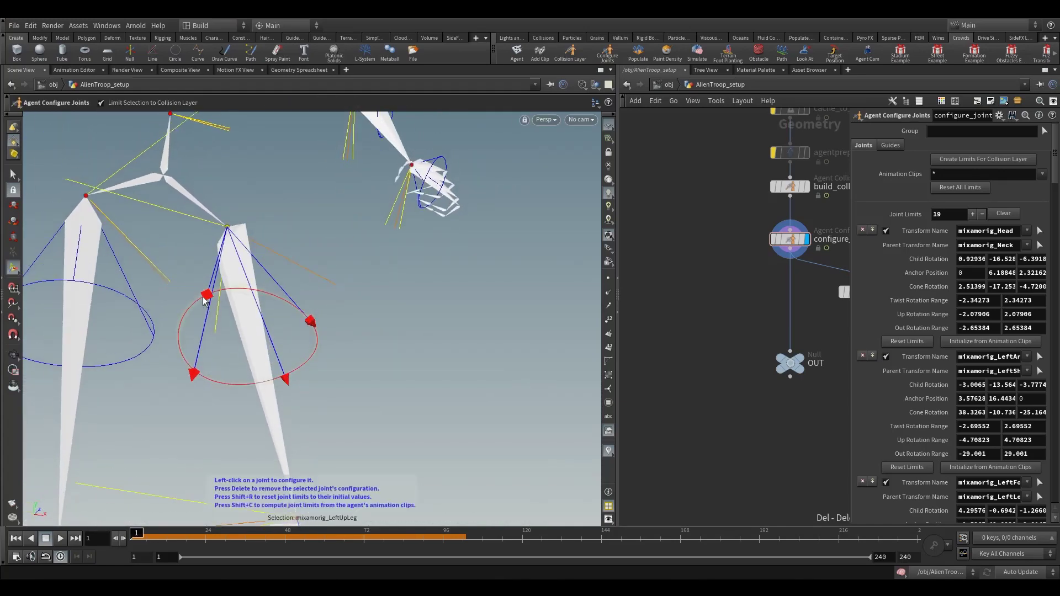
pyautogui.moveTo(317, 326); pyautogui.dragTo(127, 319)
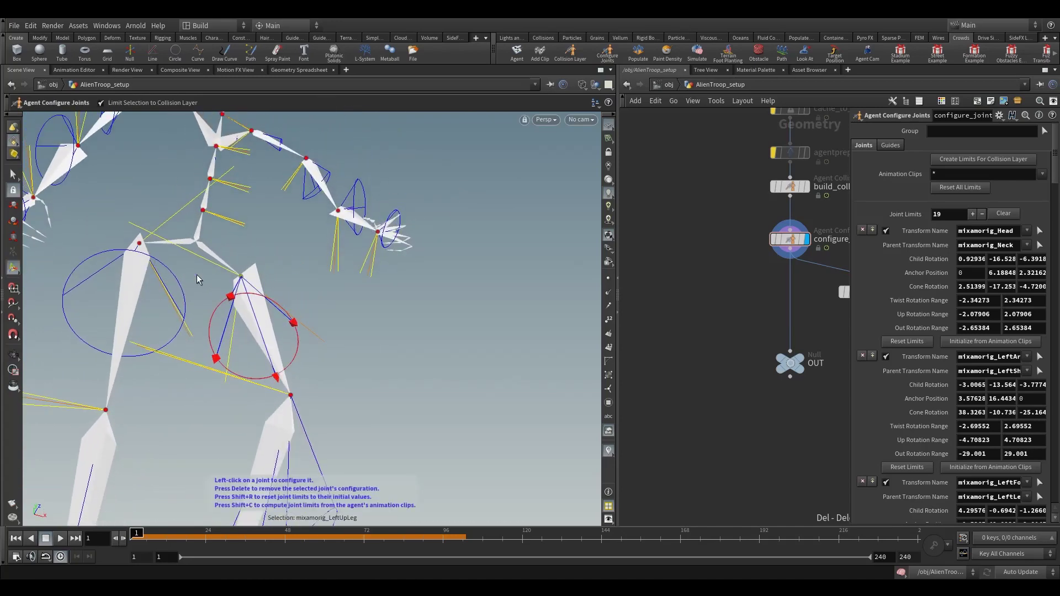
pyautogui.keyDown('alt'); pyautogui.moveTo(282, 260); pyautogui.dragTo(236, 321); pyautogui.keyUp('alt')
# Display TEST_RAGDOLL_SIM, play the ragdoll simulation with the adjusted leg limits, and return to the first frame
pyautogui.moveTo(663, 315); pyautogui.dragTo(507, 256, button='middle')
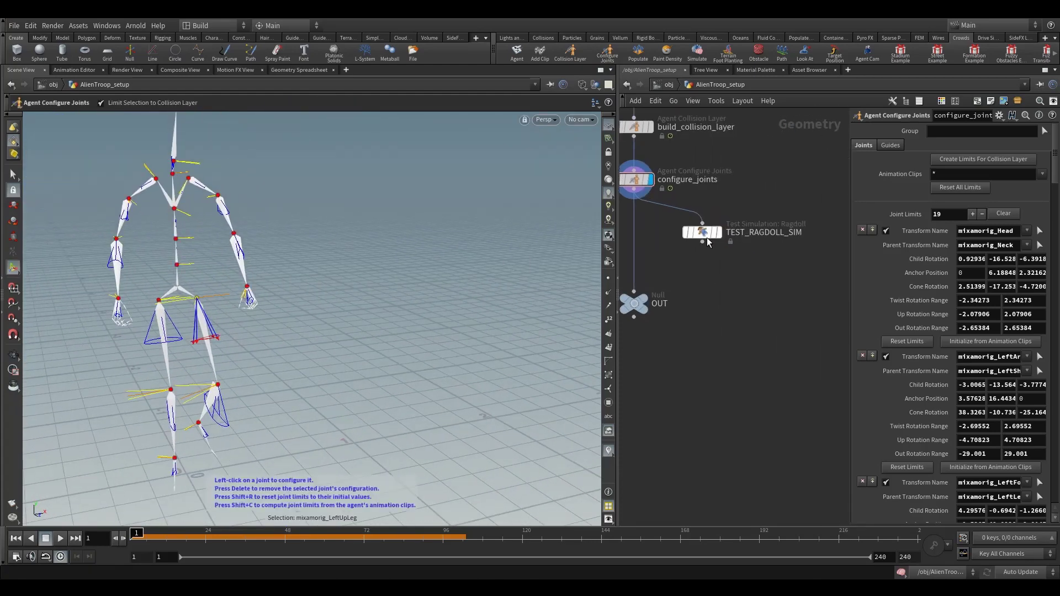
pyautogui.moveTo(704, 237); pyautogui.dragTo(723, 267)
pyautogui.click(737, 264)
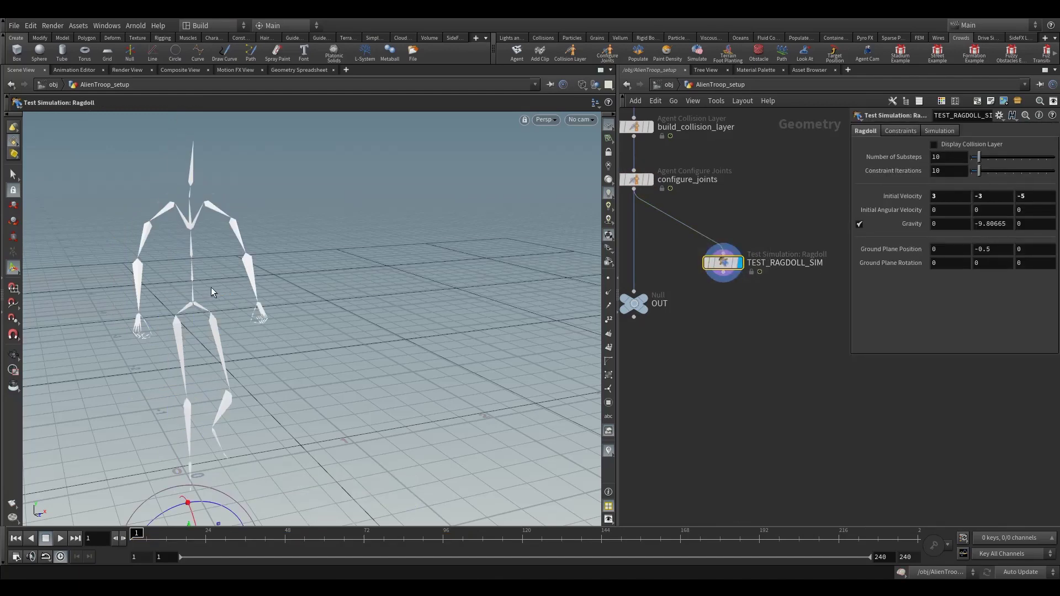
pyautogui.press('Return')
pyautogui.click(60, 538)
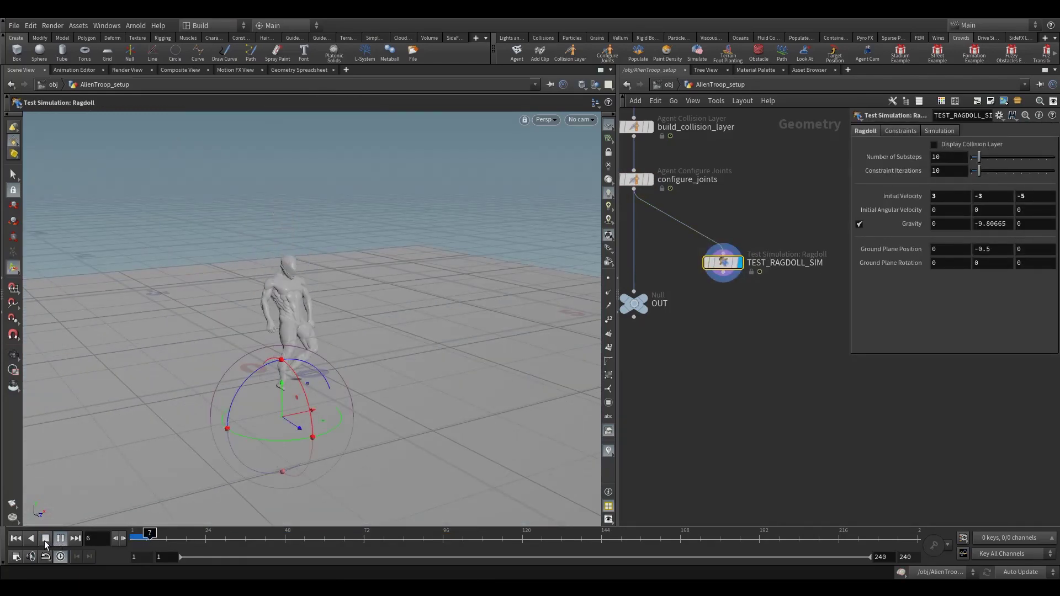
pyautogui.click(45, 539)
pyautogui.press('Escape')
pyautogui.moveTo(327, 319); pyautogui.dragTo(308, 331)
pyautogui.moveTo(196, 539); pyautogui.dragTo(132, 538)
# Reframe the agent and replay the ragdoll simulation from frame 1 to examine how the legs collapse
pyautogui.keyDown('alt'); pyautogui.moveTo(285, 426); pyautogui.dragTo(305, 270, button='middle'); pyautogui.keyUp('alt')
pyautogui.keyDown('alt'); pyautogui.moveTo(305, 271); pyautogui.dragTo(342, 292, button='right'); pyautogui.keyUp('alt')
pyautogui.moveTo(341, 292); pyautogui.dragTo(300, 309)
pyautogui.press('Return')
pyautogui.keyDown('alt'); pyautogui.moveTo(396, 244); pyautogui.dragTo(287, 350); pyautogui.keyUp('alt')
pyautogui.keyDown('alt'); pyautogui.moveTo(287, 350); pyautogui.dragTo(573, 213, button='right'); pyautogui.keyUp('alt')
pyautogui.keyDown('alt'); pyautogui.moveTo(309, 387); pyautogui.dragTo(342, 289, button='middle'); pyautogui.keyUp('alt')
pyautogui.click(62, 538)
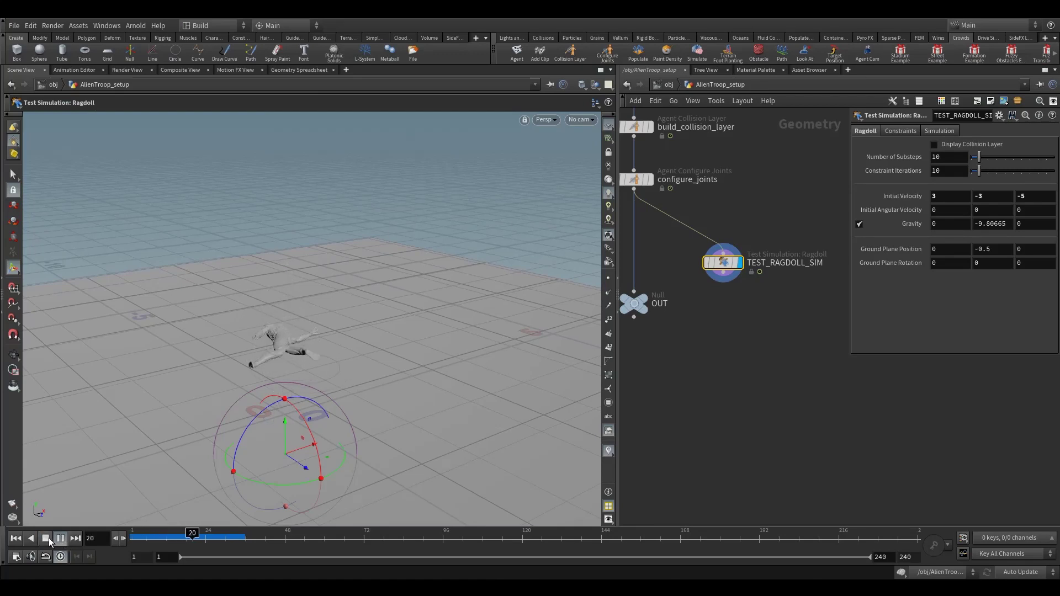
# Stop the ragdoll simulation, return to the first frame and display the OUT null of the agent setup
pyautogui.click(49, 538)
pyautogui.hotkey('ctrl', 'Up')
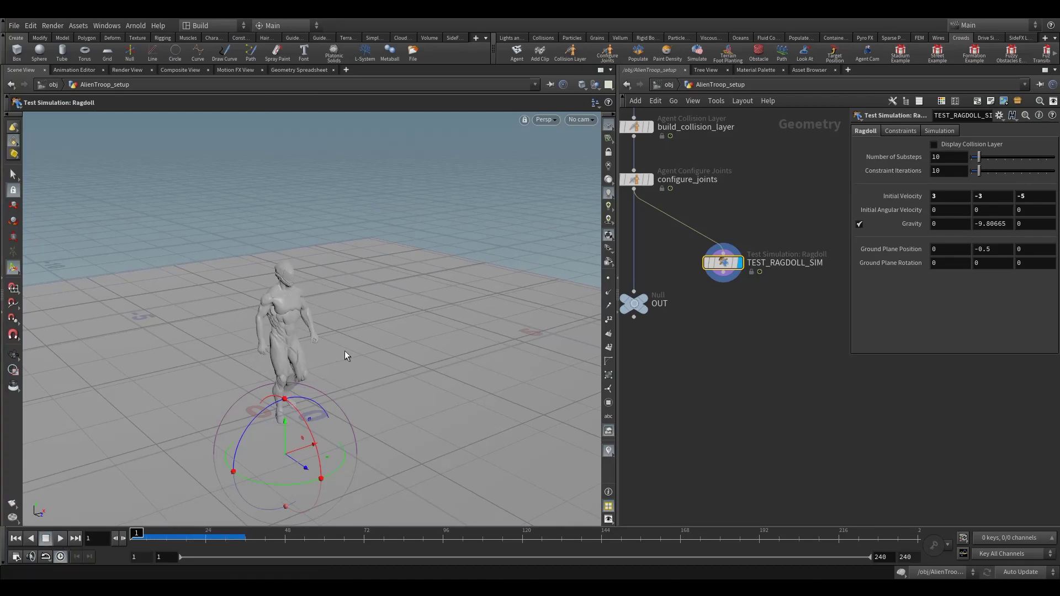
pyautogui.moveTo(690, 320); pyautogui.dragTo(759, 353, button='middle')
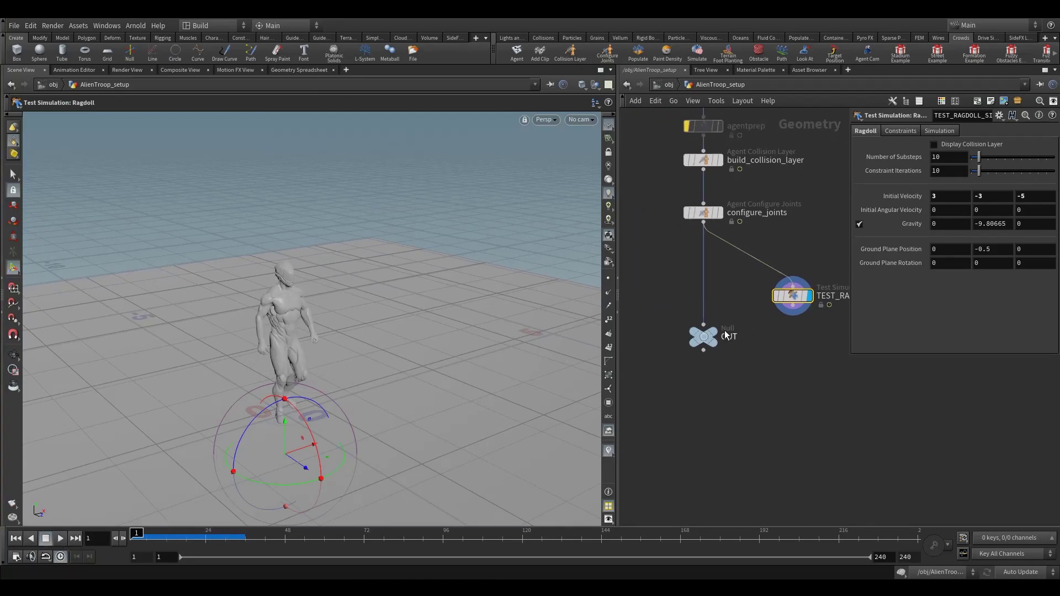
pyautogui.click(704, 337)
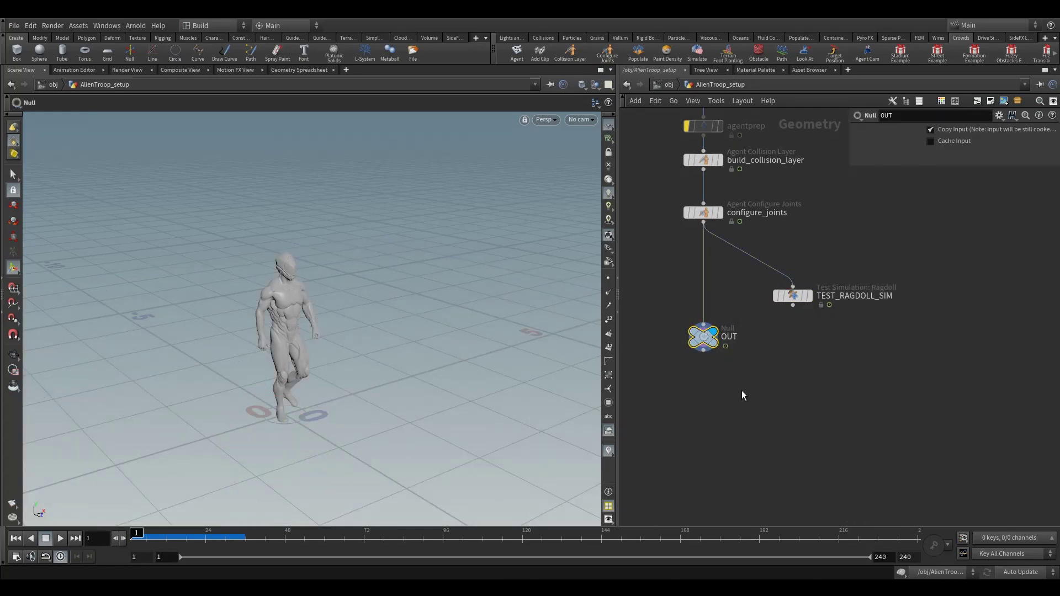
# Go up to object level and populate a crowd from the AlienTroop_setup agent without a terrain or points object
pyautogui.click(669, 85)
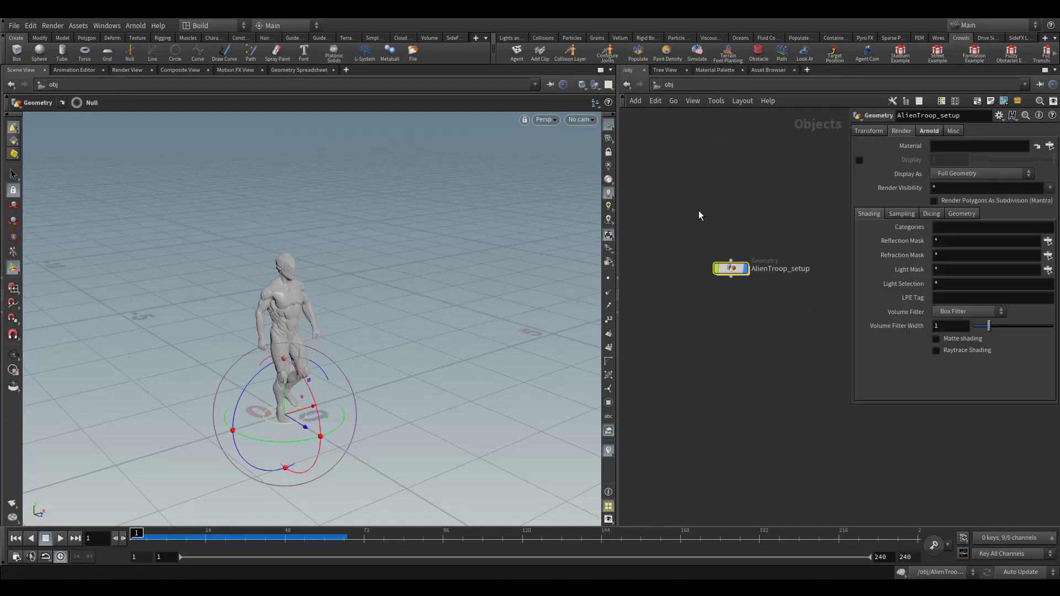
pyautogui.press('h')
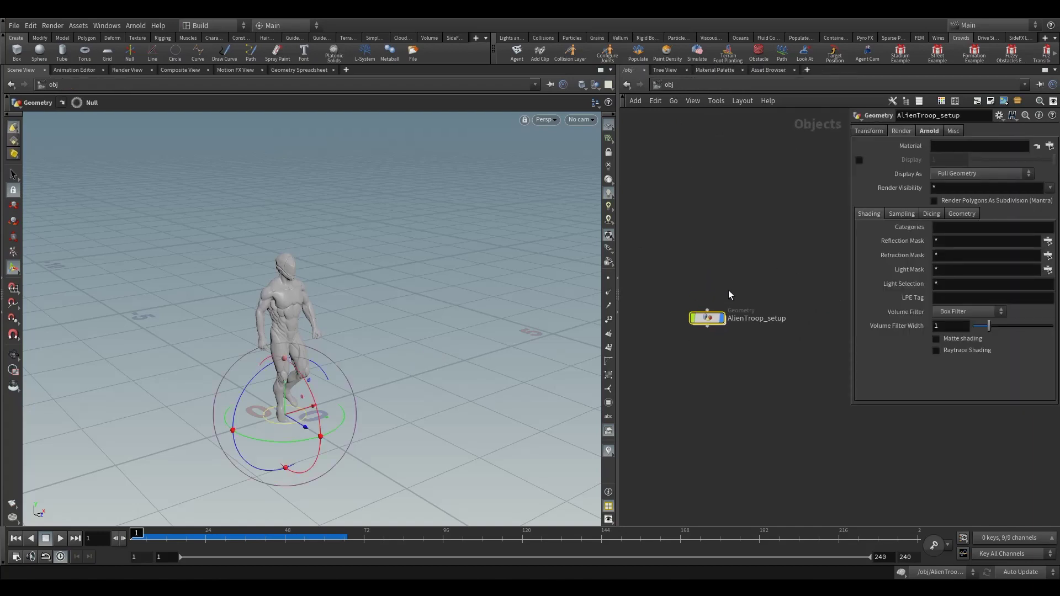
pyautogui.click(640, 58)
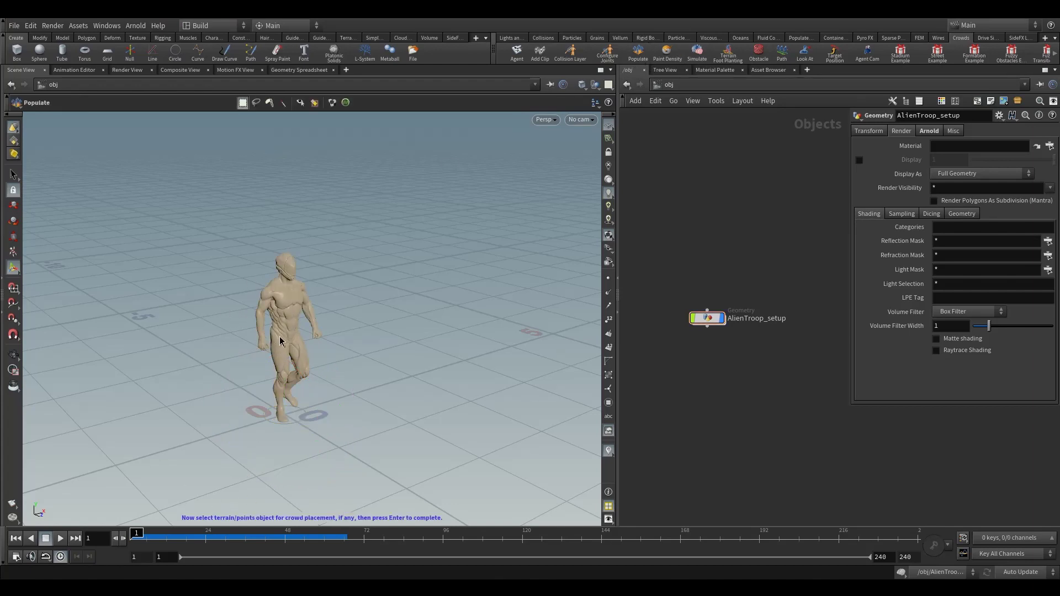
pyautogui.press('Return')
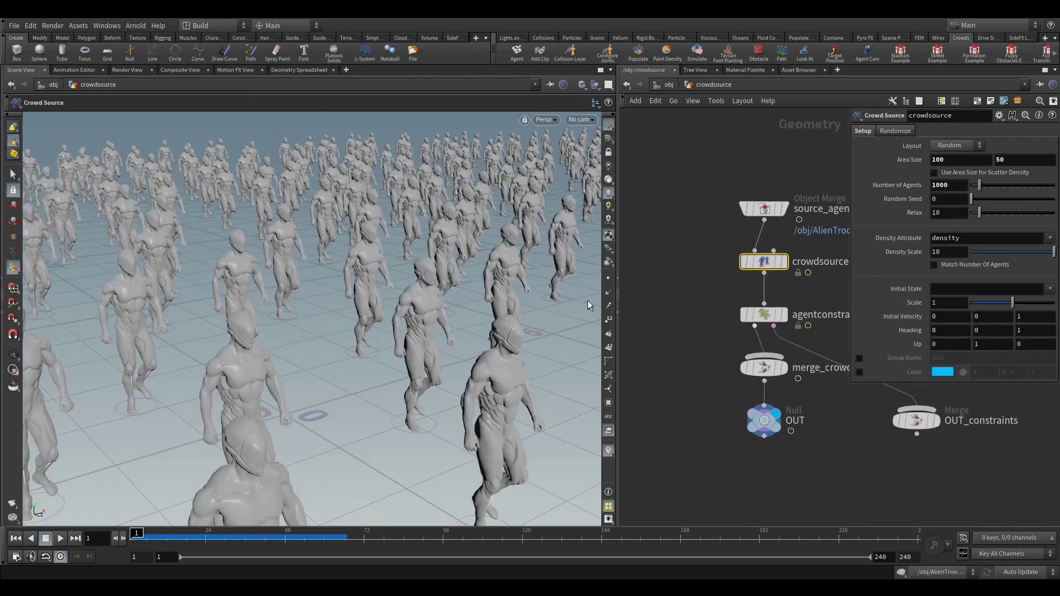
# Inspect the source_agents node in the new crowd network and display the crowdsource node
pyautogui.press('h')
pyautogui.click(697, 248)
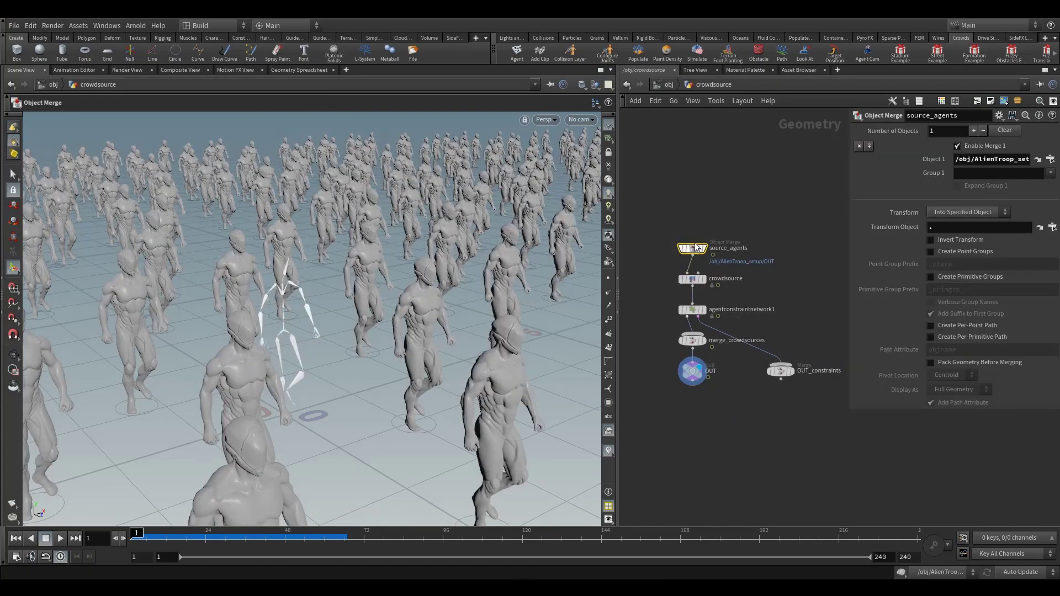
pyautogui.moveTo(745, 244); pyautogui.dragTo(760, 214, button='middle')
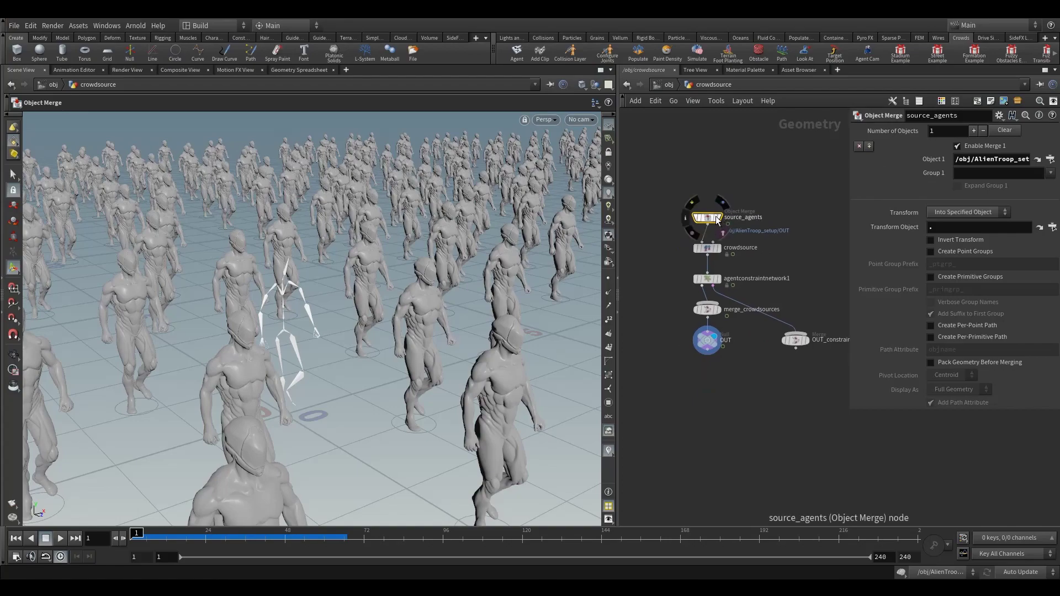
pyautogui.click(719, 217)
pyautogui.click(708, 248)
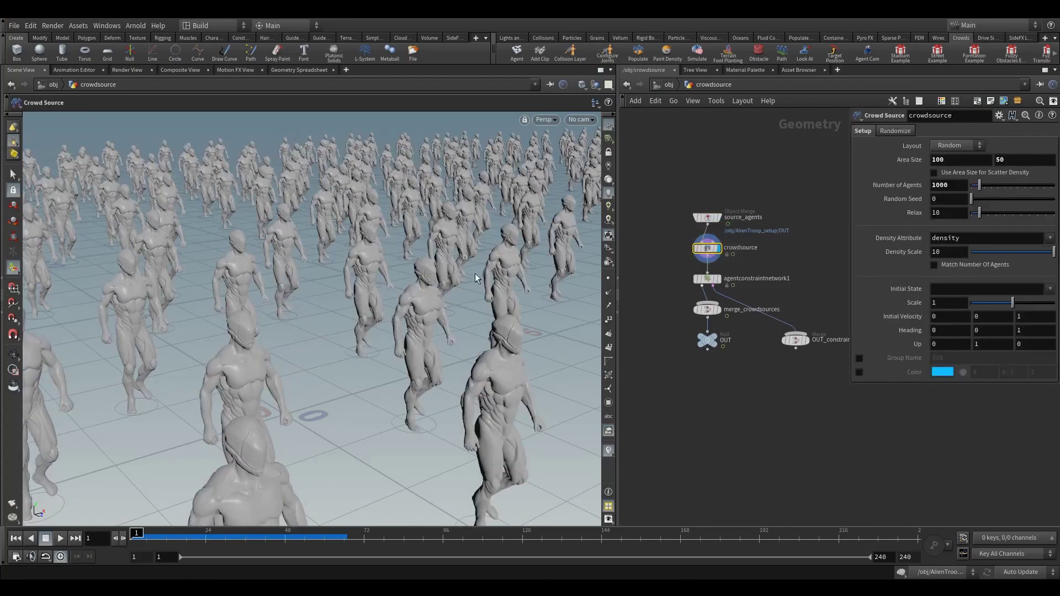
# Enlarge the network editor area and set the crowdsource's number of agents to 2000
pyautogui.keyDown('alt'); pyautogui.moveTo(476, 245); pyautogui.dragTo(355, 317, button='right'); pyautogui.keyUp('alt')
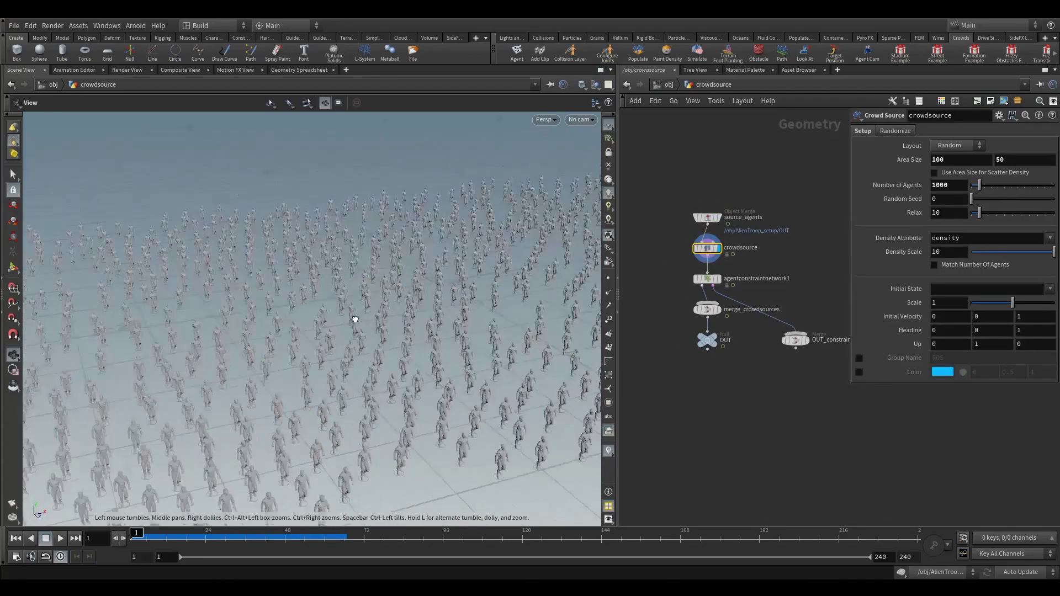
pyautogui.keyDown('alt'); pyautogui.moveTo(355, 317); pyautogui.dragTo(353, 352); pyautogui.keyUp('alt')
pyautogui.keyDown('alt'); pyautogui.moveTo(353, 352); pyautogui.dragTo(277, 357, button='right'); pyautogui.keyUp('alt')
pyautogui.keyDown('alt'); pyautogui.moveTo(276, 357); pyautogui.dragTo(315, 342); pyautogui.keyUp('alt')
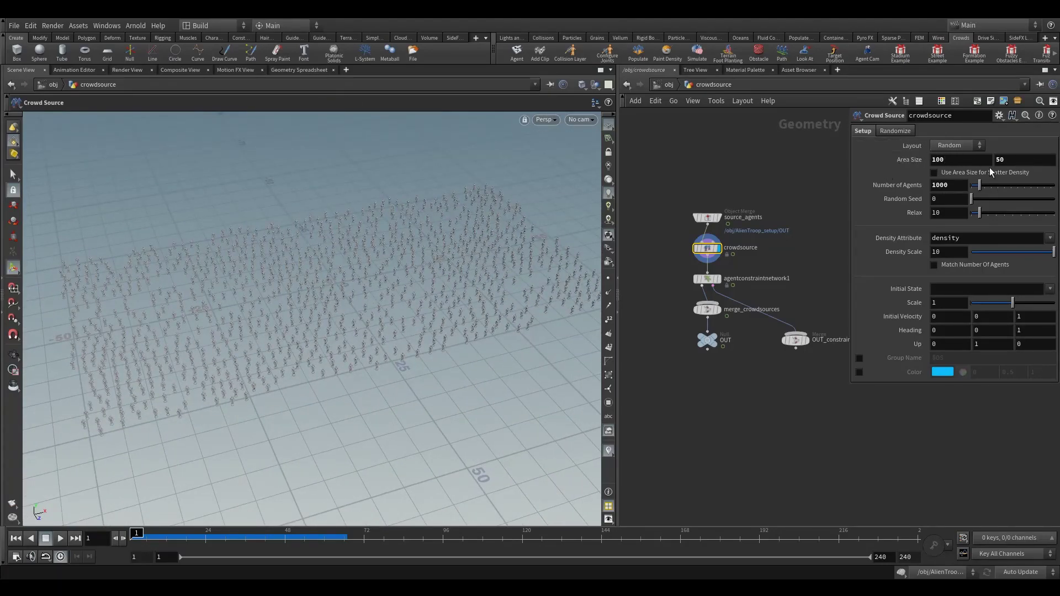
pyautogui.moveTo(794, 219); pyautogui.dragTo(771, 272, button='middle')
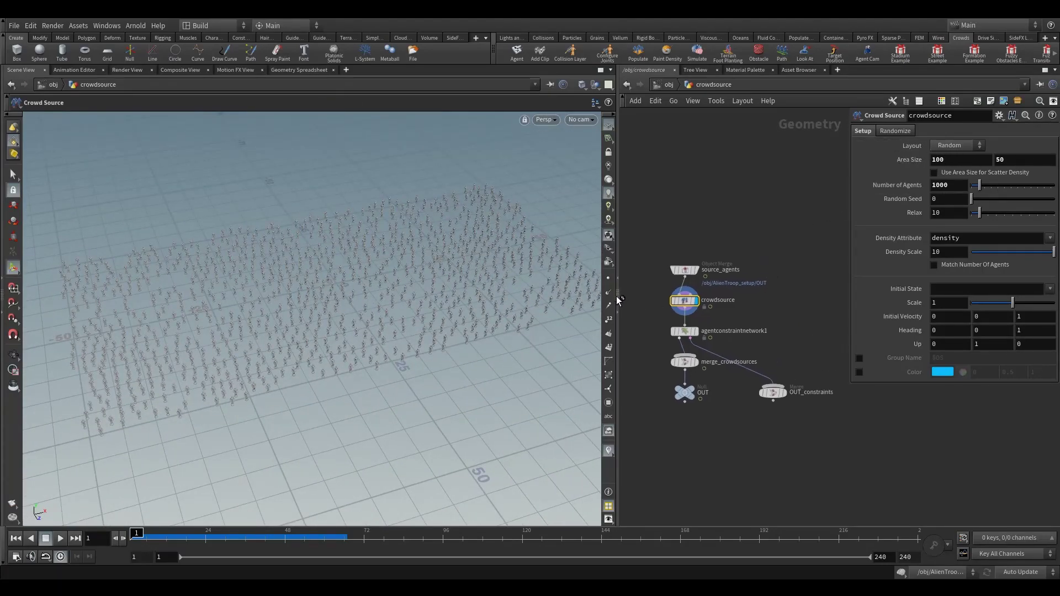
pyautogui.moveTo(618, 299); pyautogui.dragTo(418, 298)
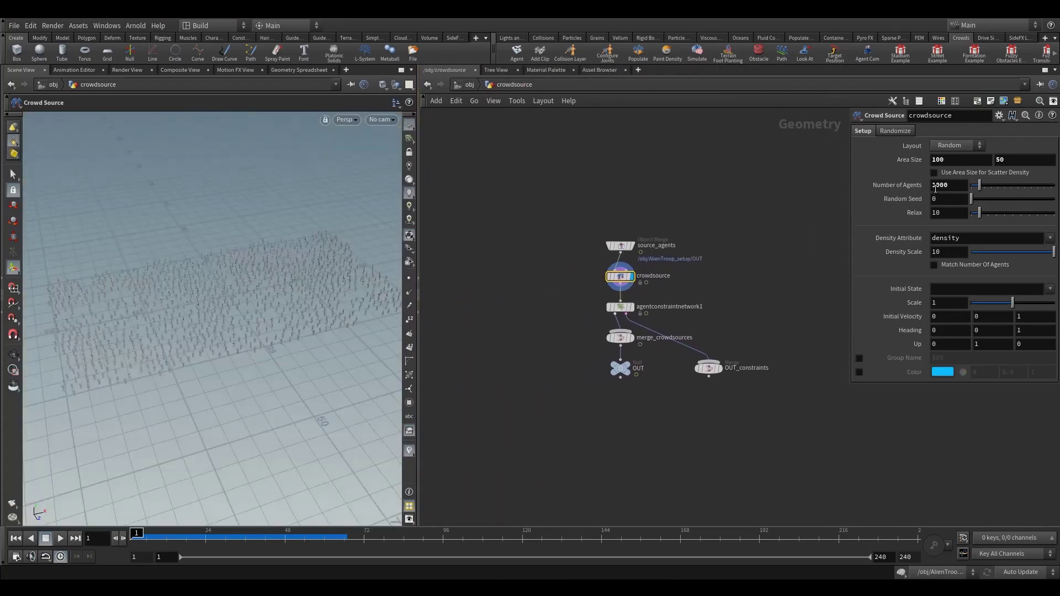
pyautogui.write('2')
pyautogui.press('Return')
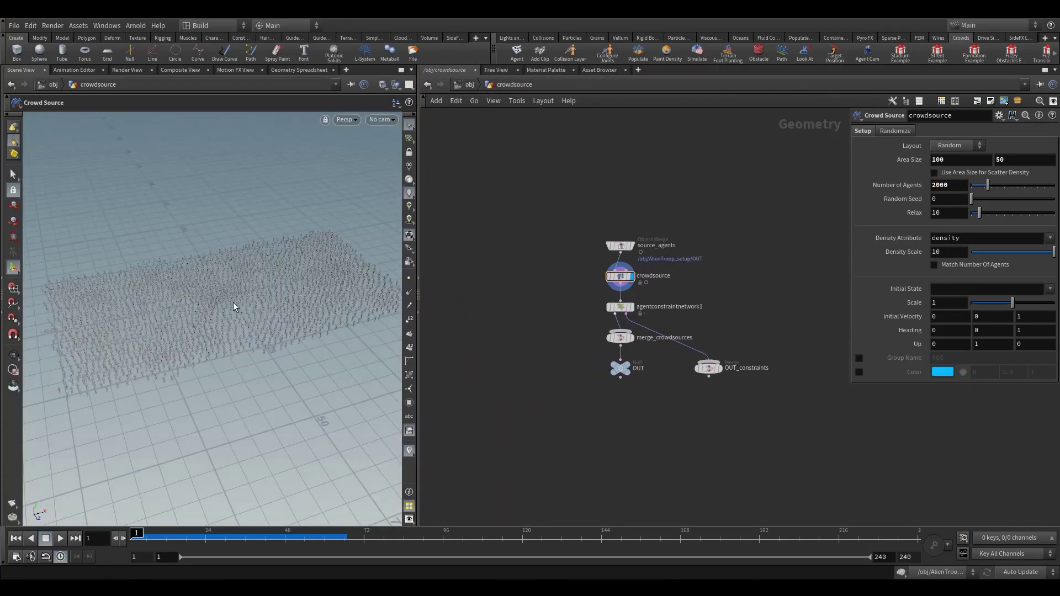
# Examine the agents up close and enable Randomize Scale on the crowdsource node
pyautogui.click(895, 131)
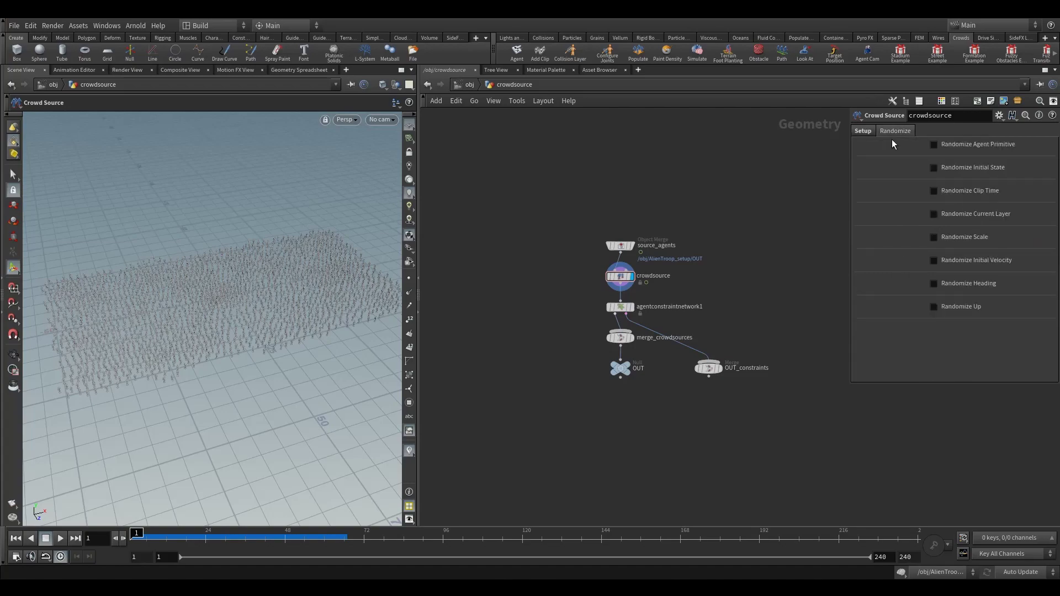
pyautogui.keyDown('alt'); pyautogui.moveTo(163, 320); pyautogui.dragTo(425, 240, button='right'); pyautogui.keyUp('alt')
pyautogui.keyDown('alt'); pyautogui.moveTo(254, 347); pyautogui.dragTo(260, 301); pyautogui.keyUp('alt')
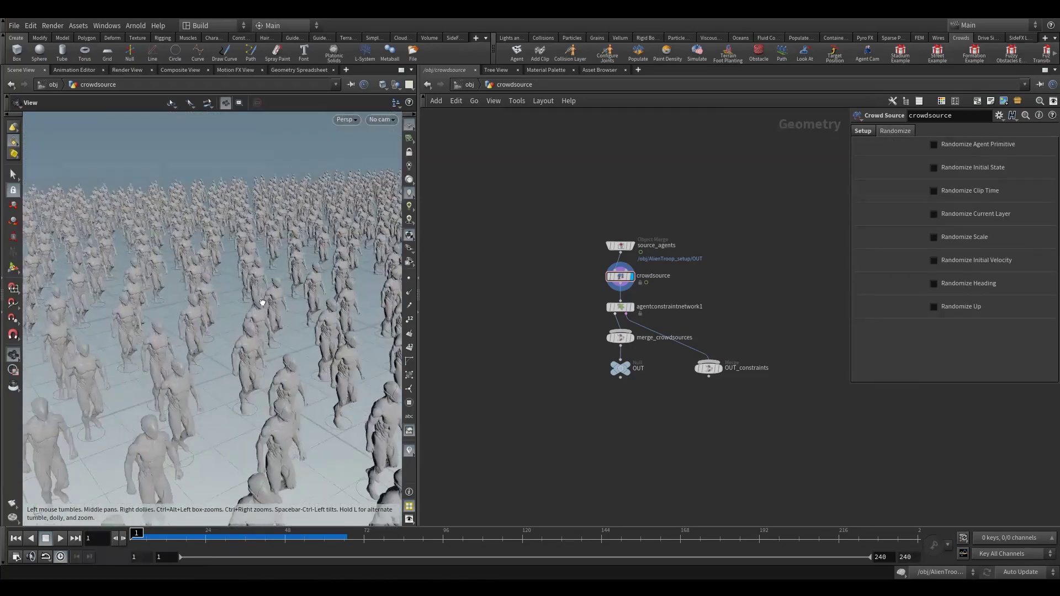
pyautogui.keyDown('alt'); pyautogui.moveTo(260, 300); pyautogui.dragTo(227, 316, button='right'); pyautogui.keyUp('alt')
pyautogui.moveTo(227, 316); pyautogui.dragTo(247, 322)
pyautogui.keyDown('alt'); pyautogui.moveTo(197, 326); pyautogui.dragTo(244, 335, button='right'); pyautogui.keyUp('alt')
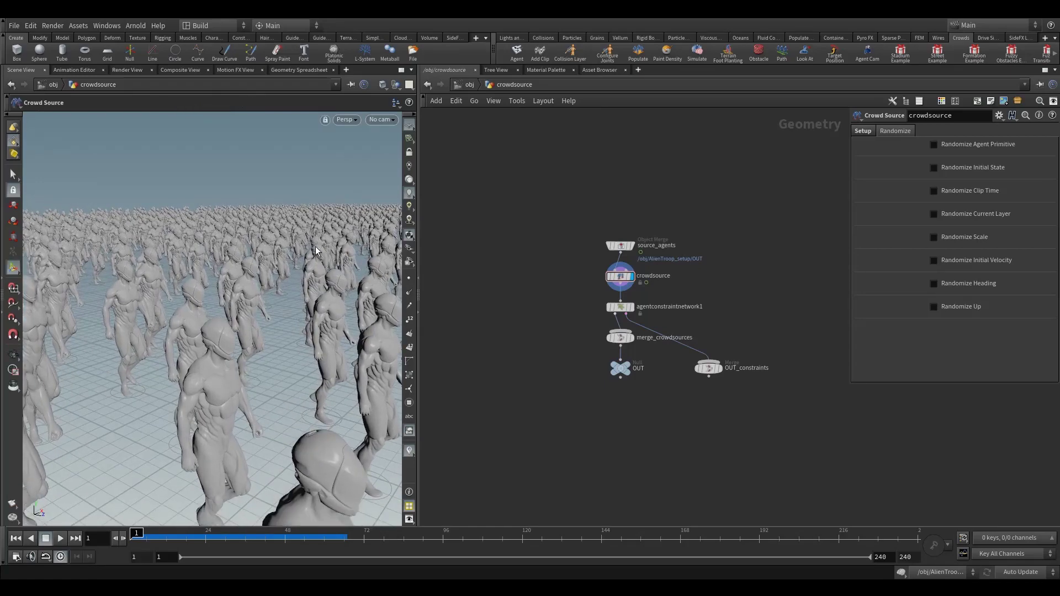
pyautogui.press('Escape')
pyautogui.moveTo(254, 329); pyautogui.dragTo(247, 306)
pyautogui.press('Return')
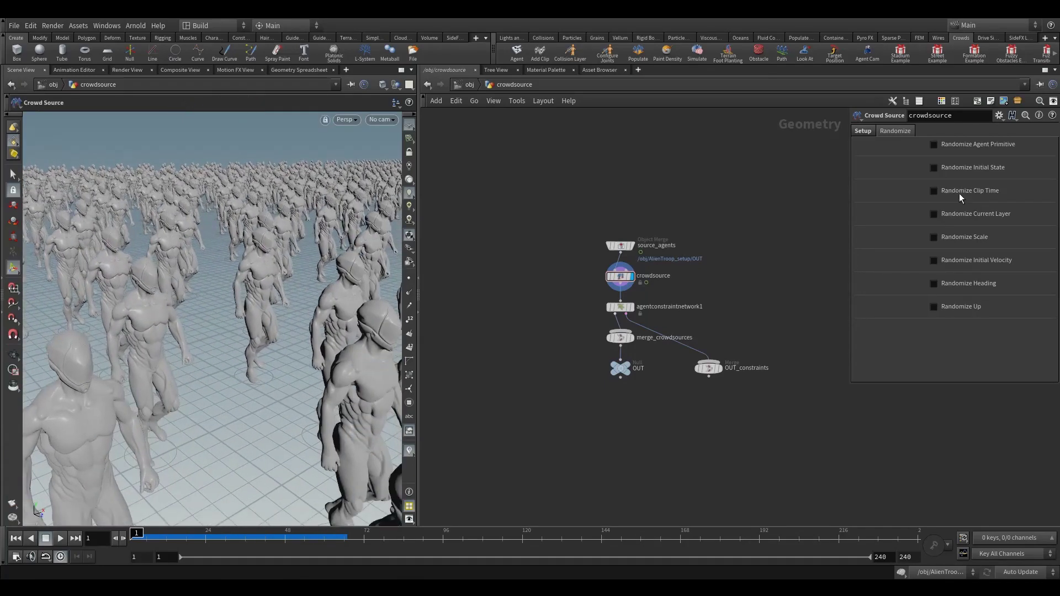
pyautogui.click(934, 238)
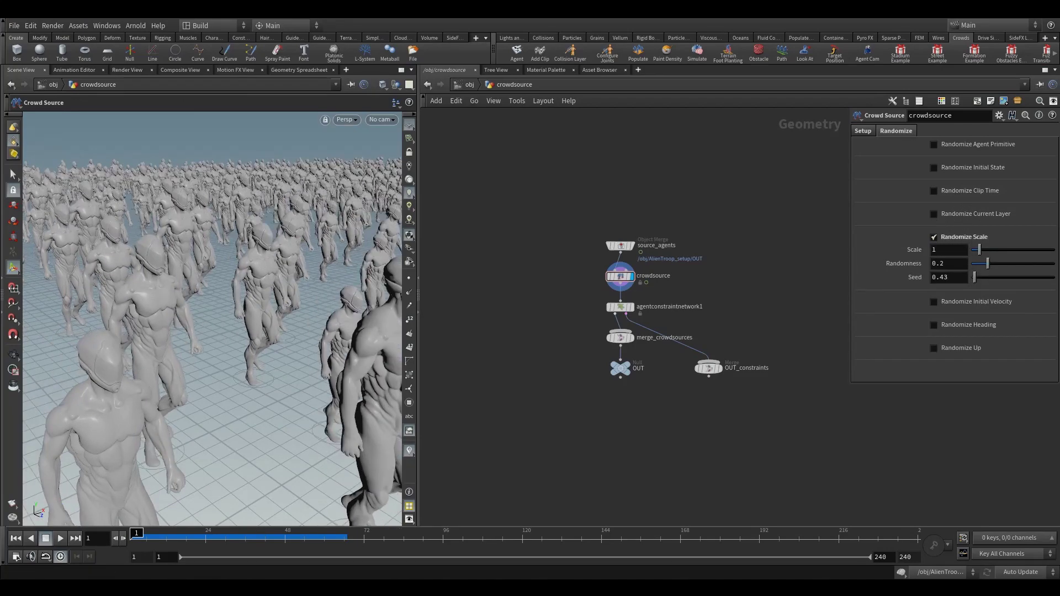
# Set the crowd's scale randomness to 0.05 and check the size variation between agents
pyautogui.press('Escape')
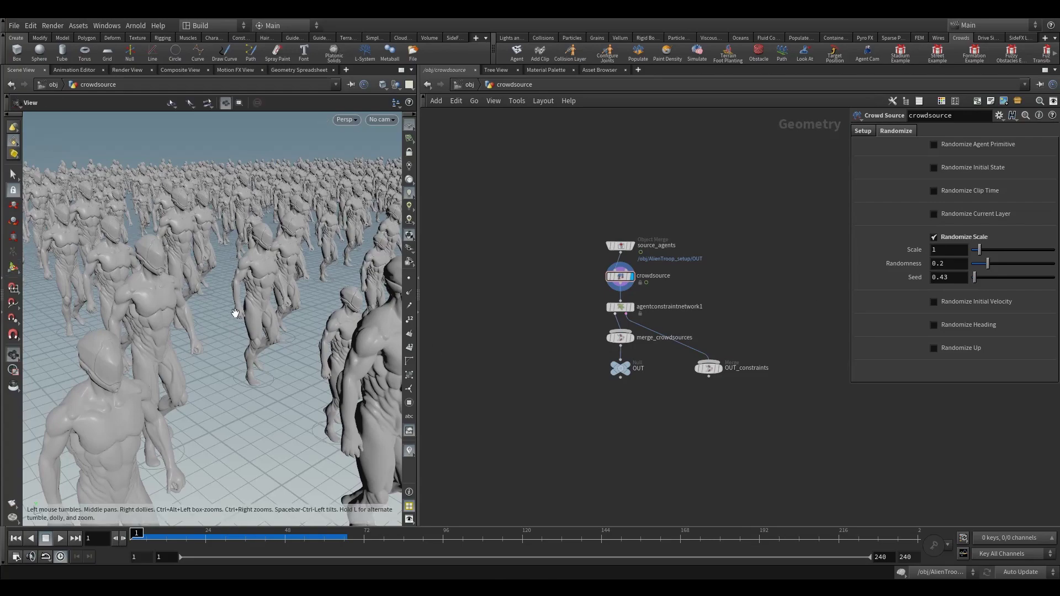
pyautogui.moveTo(236, 302)
pyautogui.mouseDown()
pyautogui.moveTo(272, 307)
pyautogui.moveTo(227, 307)
pyautogui.moveTo(242, 314)
pyautogui.mouseUp()
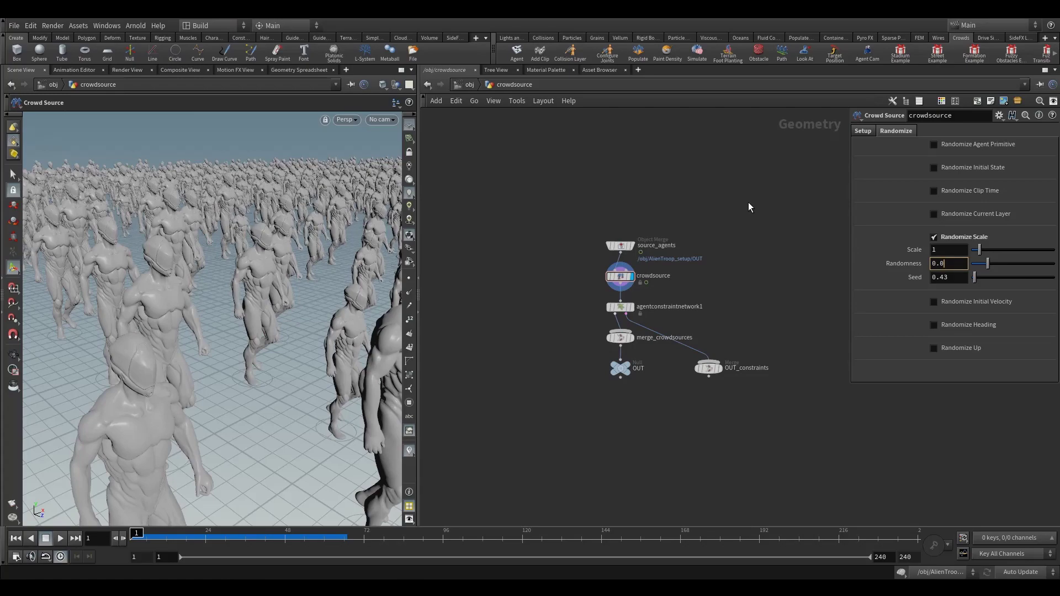
pyautogui.press('Escape')
pyautogui.moveTo(276, 305); pyautogui.dragTo(254, 307)
pyautogui.press('Return')
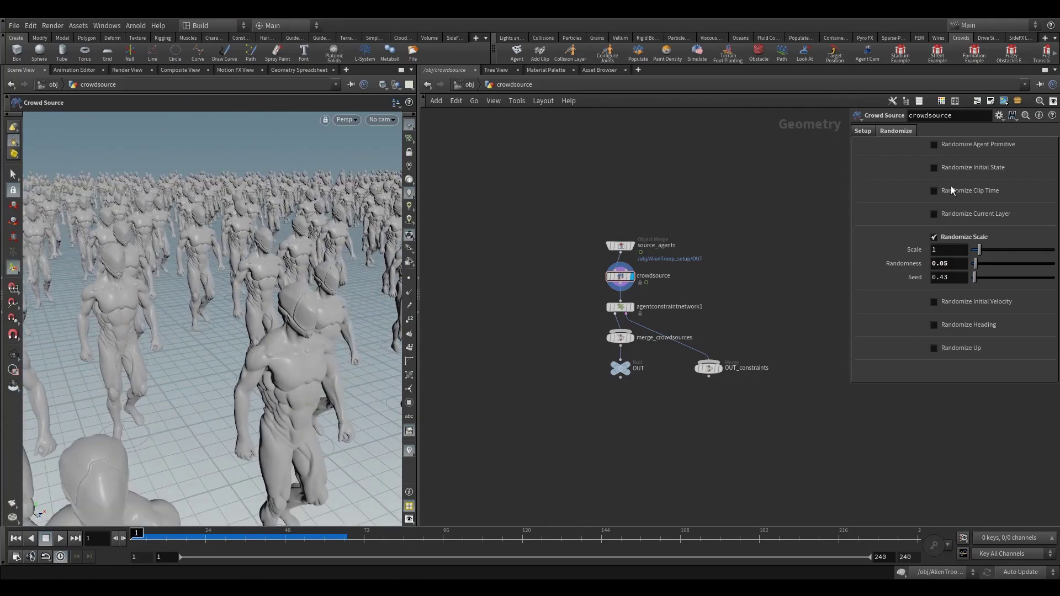
# Enable Randomize Clip Time for the crowd and preview the varied walk cycles in playback, stopping at frame 32
pyautogui.click(956, 192)
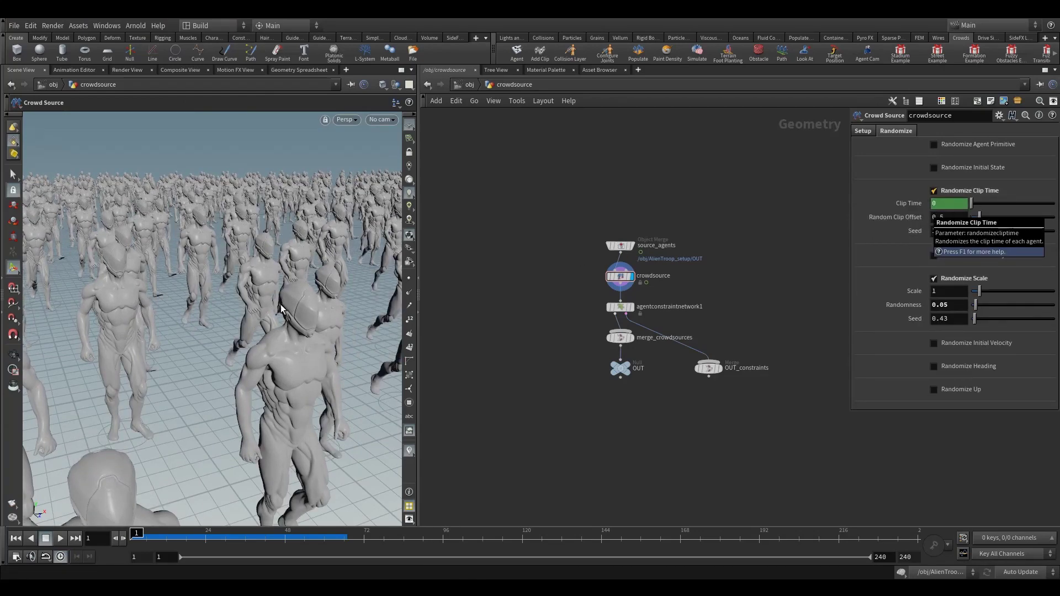
pyautogui.press('Escape')
pyautogui.moveTo(284, 310); pyautogui.dragTo(301, 416)
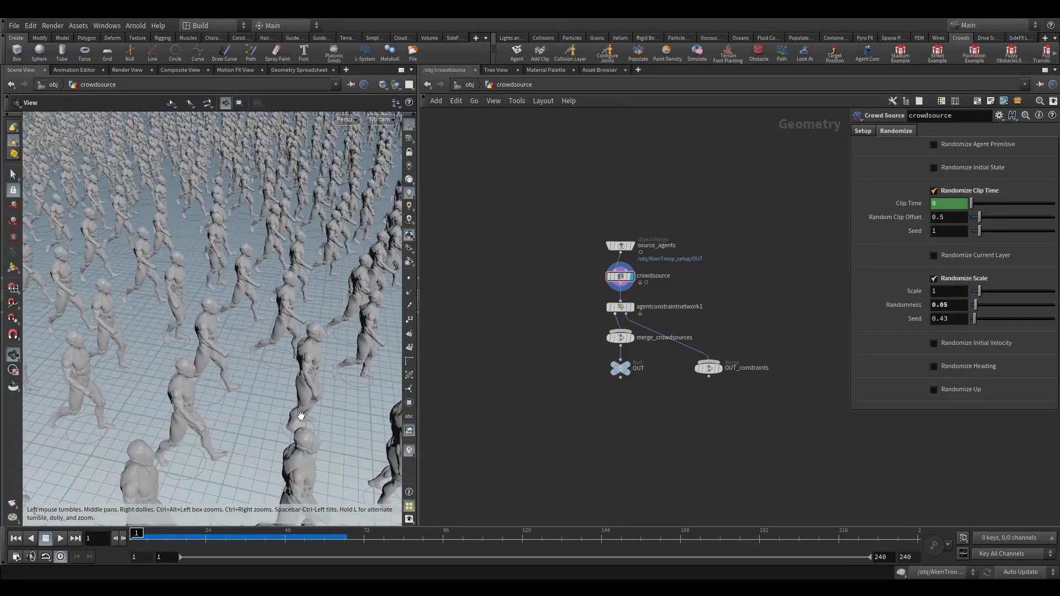
pyautogui.moveTo(236, 329); pyautogui.dragTo(197, 373)
pyautogui.click(61, 538)
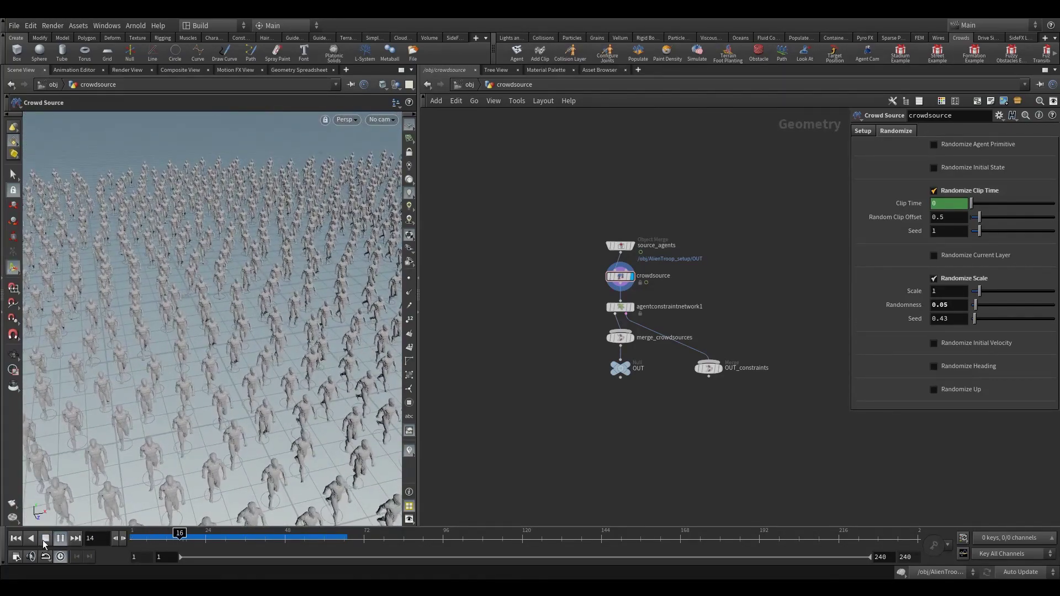
pyautogui.click(45, 540)
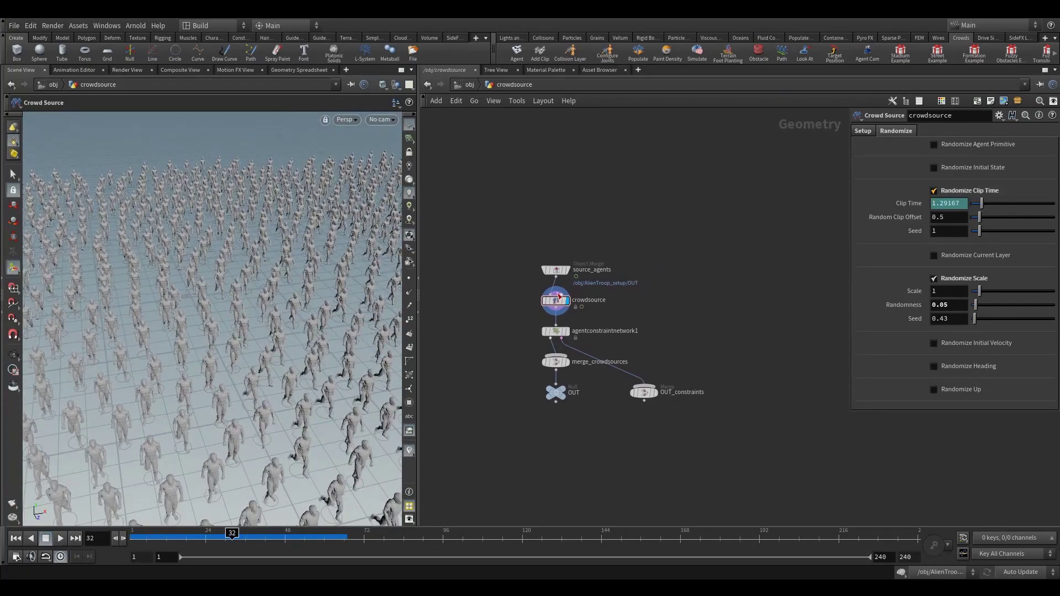
# Move the source_agents node up and away from crowdsource to make room around its Custom Surface/Points input
pyautogui.scroll(5, 674, 255)
pyautogui.moveTo(536, 233)
pyautogui.moveTo(537, 236); pyautogui.dragTo(470, 171)
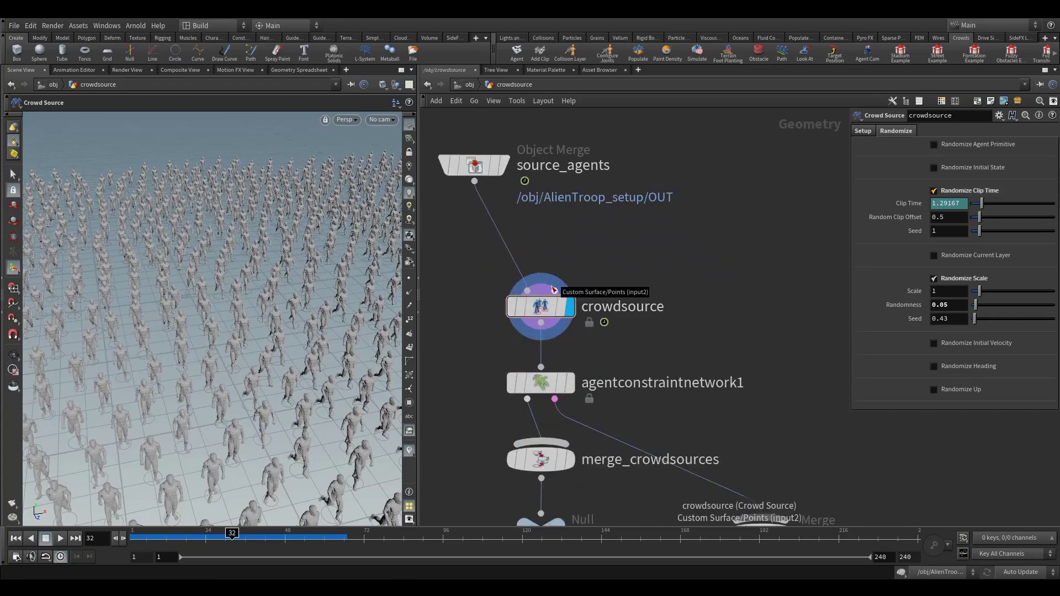
pyautogui.scroll(-3, 275, 279)
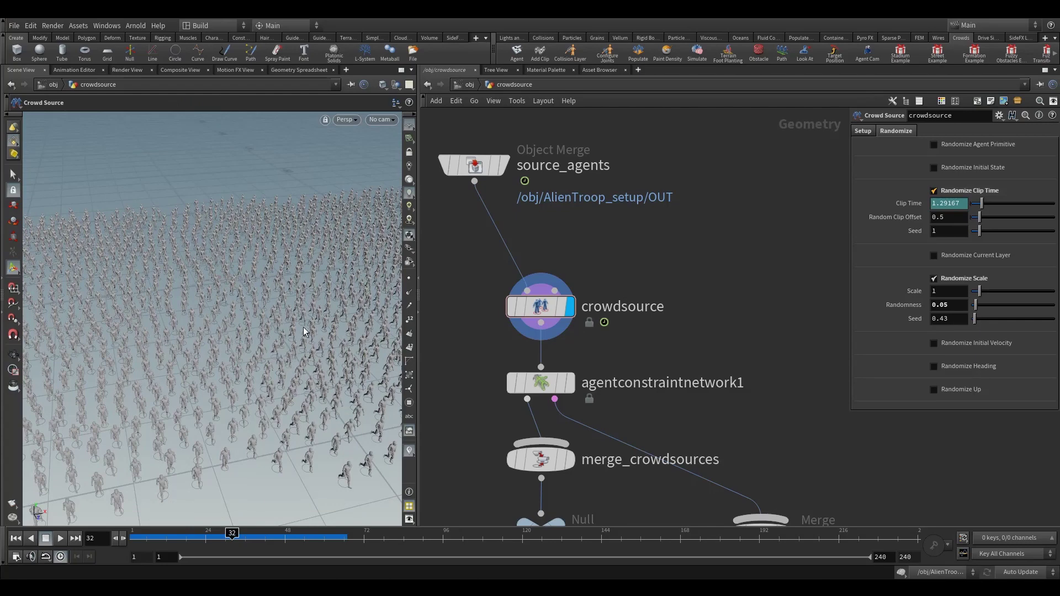
pyautogui.moveTo(774, 216); pyautogui.dragTo(768, 223, button='middle')
pyautogui.scroll(-6, 768, 224)
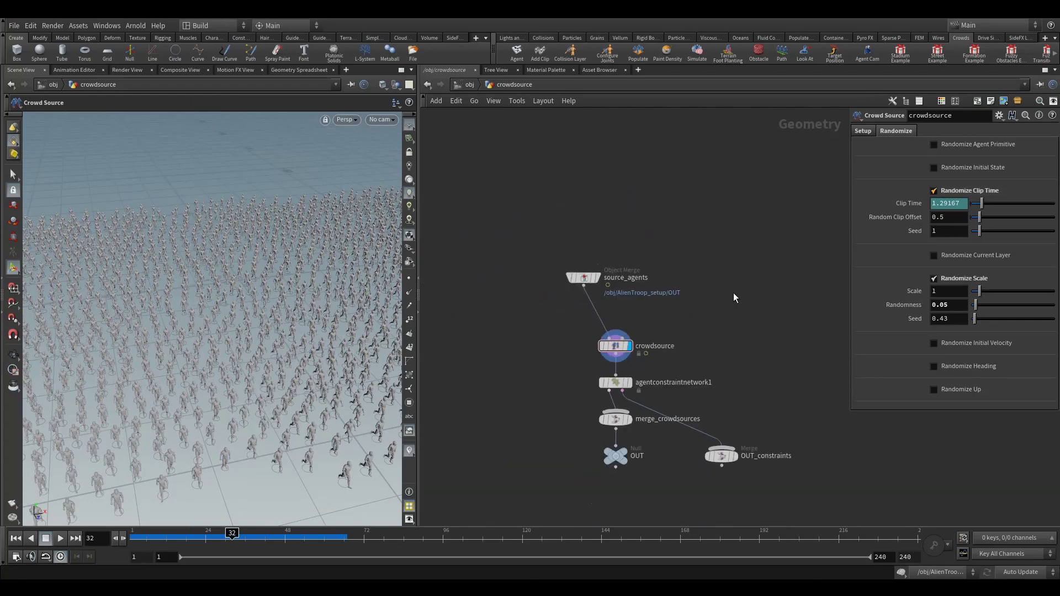
# Add a Line node beside source_agents in the crowdsource network
pyautogui.keyDown('alt'); pyautogui.moveTo(293, 309); pyautogui.dragTo(189, 267, button='right'); pyautogui.keyUp('alt')
pyautogui.keyDown('alt'); pyautogui.moveTo(276, 272); pyautogui.dragTo(96, 305, button='middle'); pyautogui.keyUp('alt')
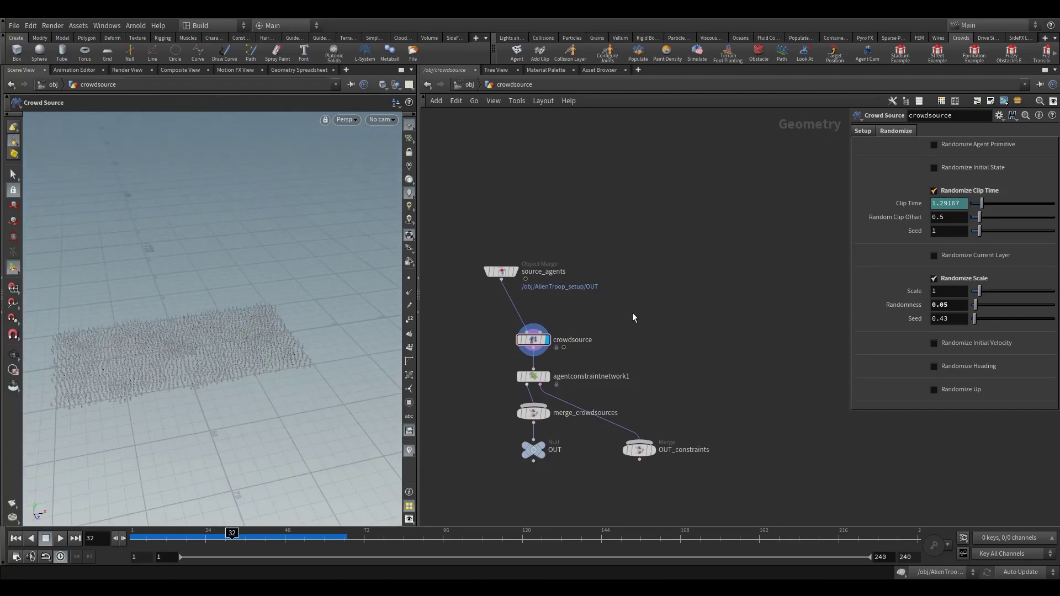
pyautogui.moveTo(633, 317); pyautogui.dragTo(662, 277, button='middle')
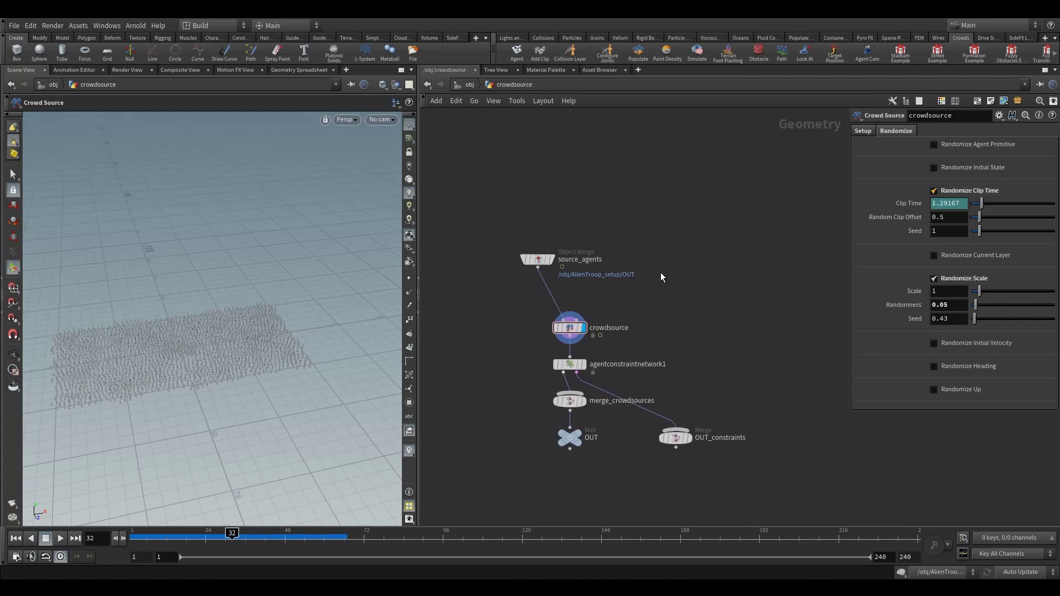
pyautogui.press('Tab')
pyautogui.click(827, 118)
pyautogui.click(704, 264)
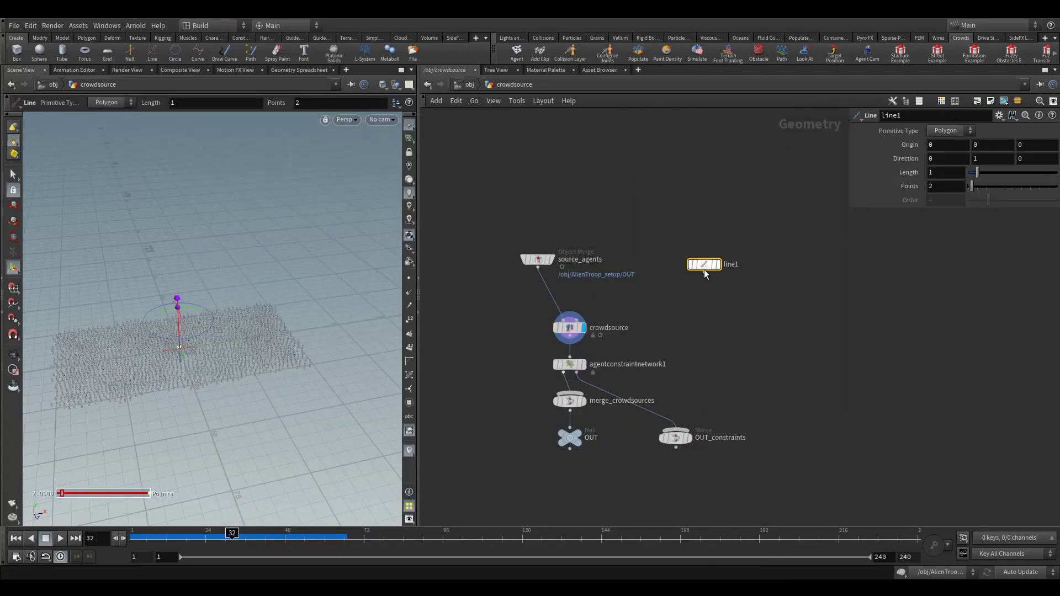
# Set the line's direction to 1, 0, 0 and its length to 70
pyautogui.moveTo(1010, 163); pyautogui.dragTo(900, 167)
pyautogui.write('01')
pyautogui.click(741, 187)
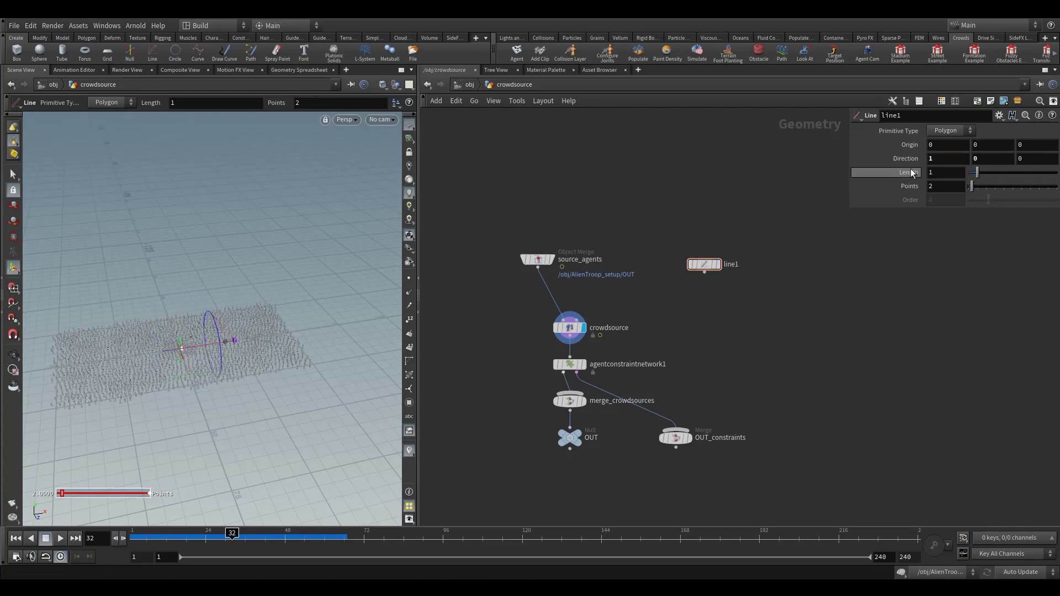
pyautogui.click(946, 173)
pyautogui.write('70')
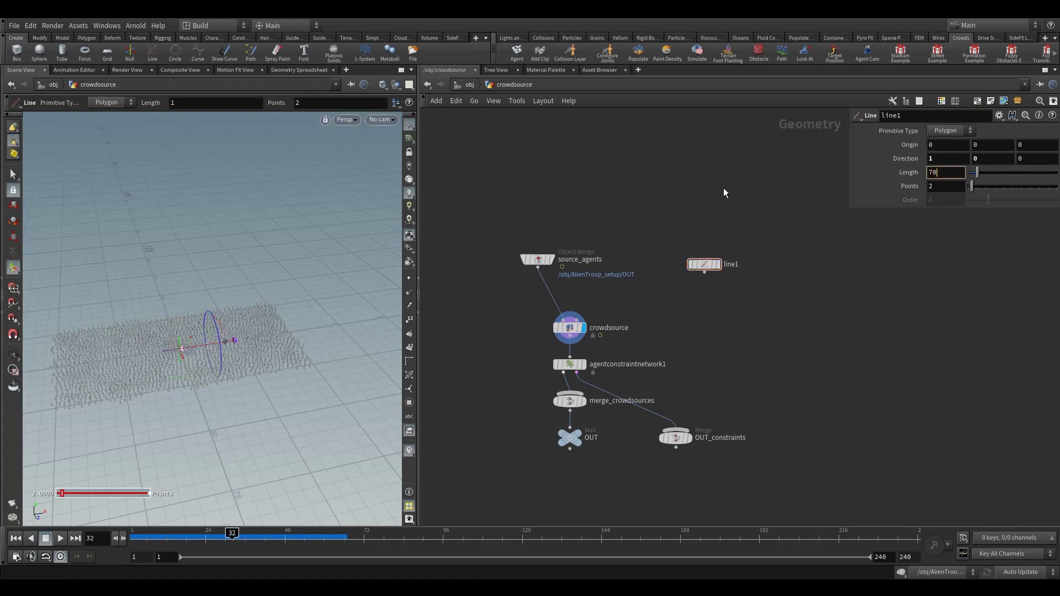
pyautogui.press('Return')
# Give the line 7 points and an origin X of -35, then display it with its points visible
pyautogui.click(944, 187)
pyautogui.write('7')
pyautogui.press('Return')
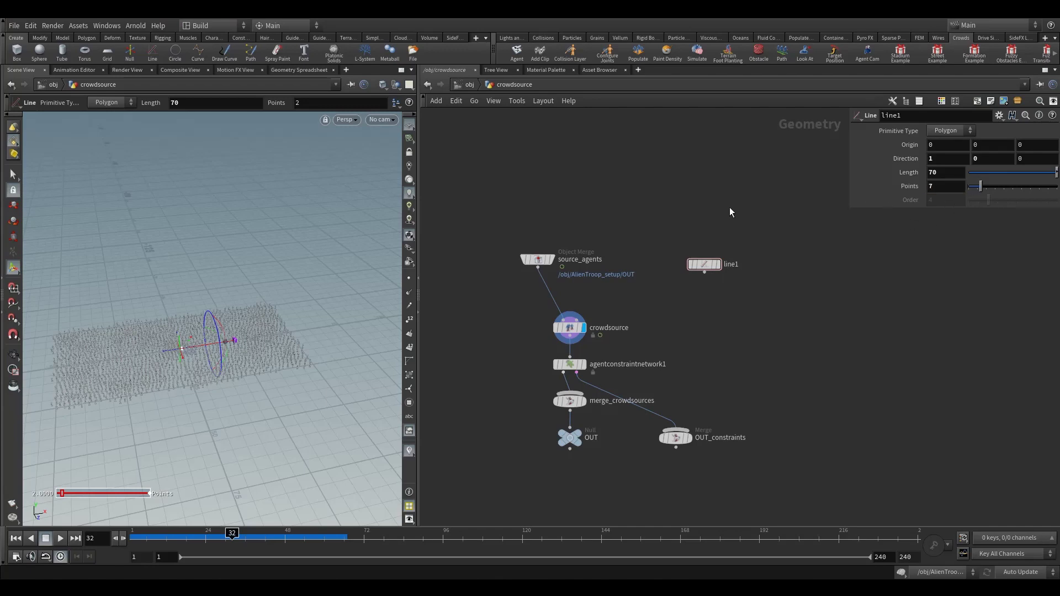
pyautogui.moveTo(940, 146); pyautogui.dragTo(893, 149)
pyautogui.write('-35')
pyautogui.press('Return')
pyautogui.click(723, 244)
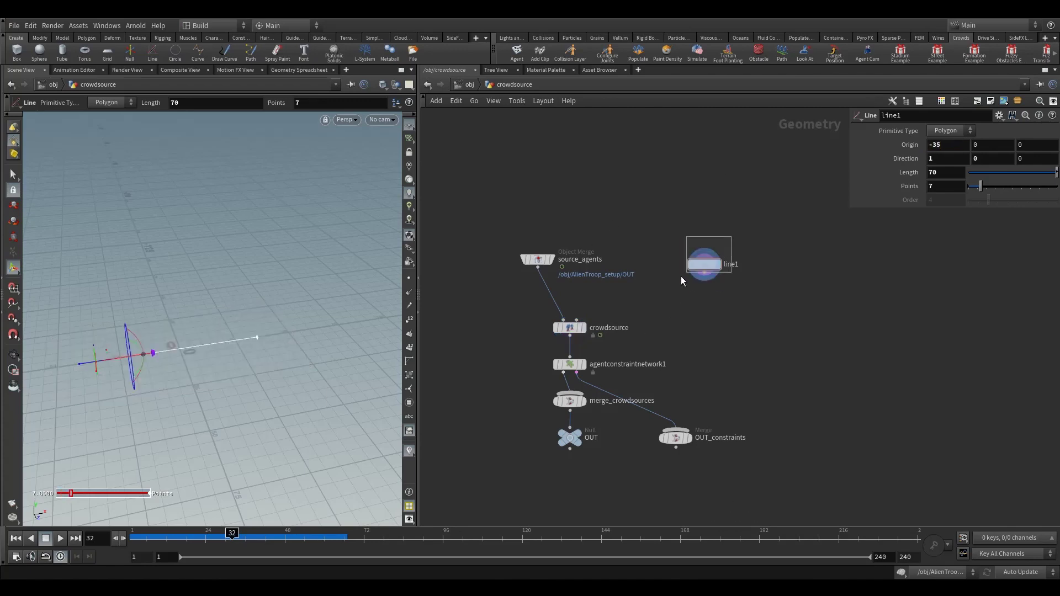
pyautogui.click(409, 279)
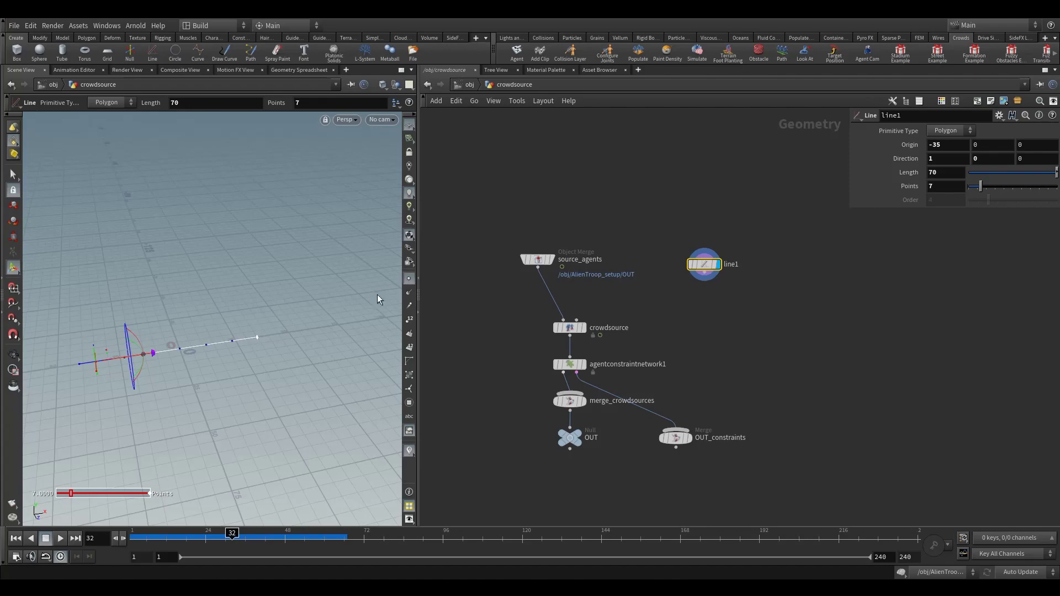
# Move line1 aside and add a Grid node between source_agents and line1
pyautogui.moveTo(708, 268)
pyautogui.moveTo(709, 268); pyautogui.dragTo(828, 269)
pyautogui.press('Tab')
pyautogui.write('grid')
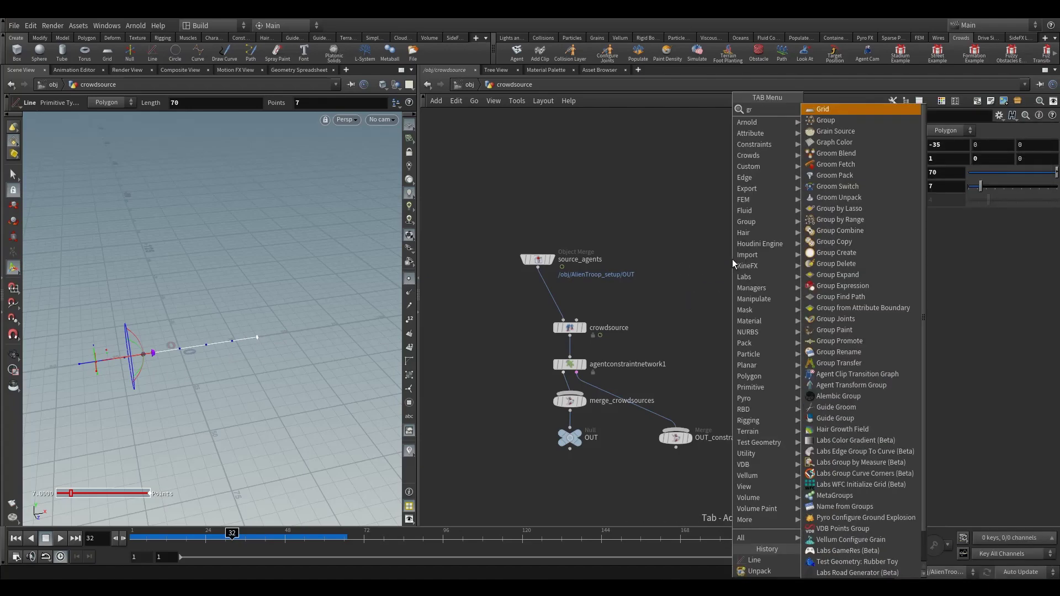
pyautogui.click(814, 105)
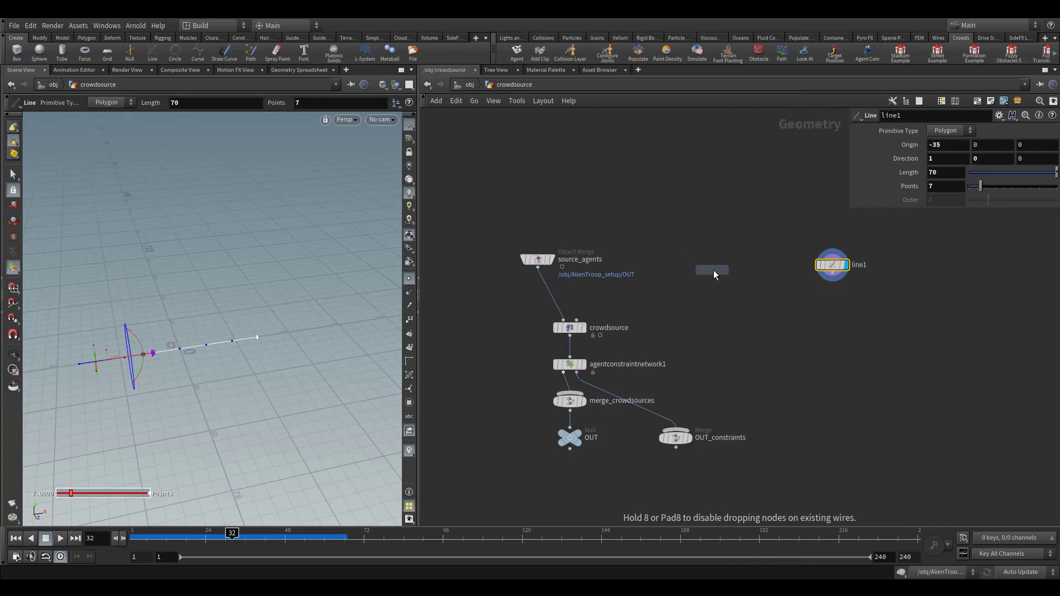
pyautogui.click(716, 268)
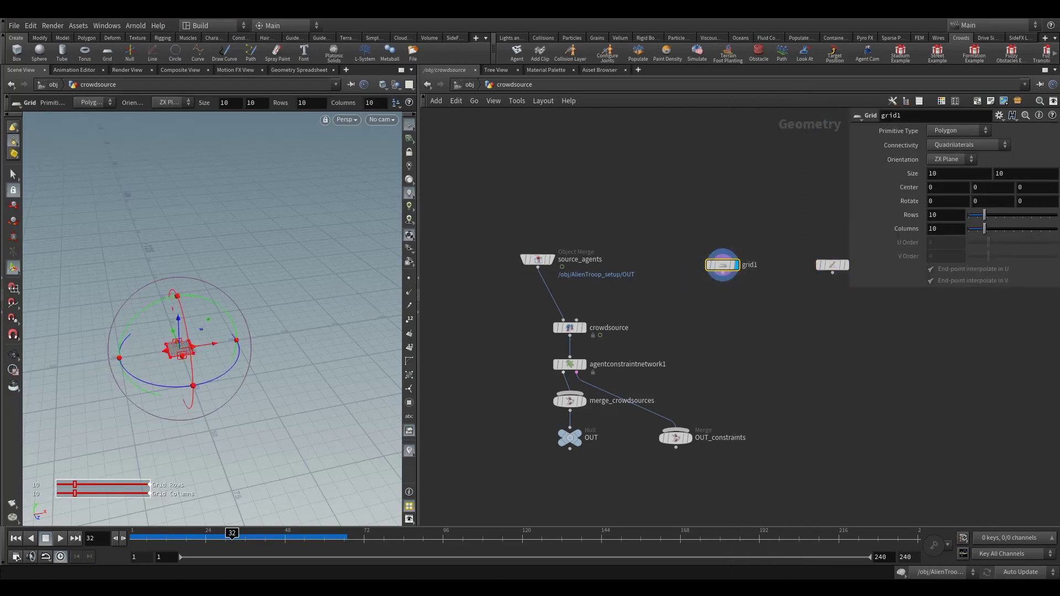
# Set the grid's size to 9 by 70
pyautogui.moveTo(943, 174); pyautogui.dragTo(852, 174)
pyautogui.write('9')
pyautogui.press('Tab')
pyautogui.write('70')
pyautogui.press('Return')
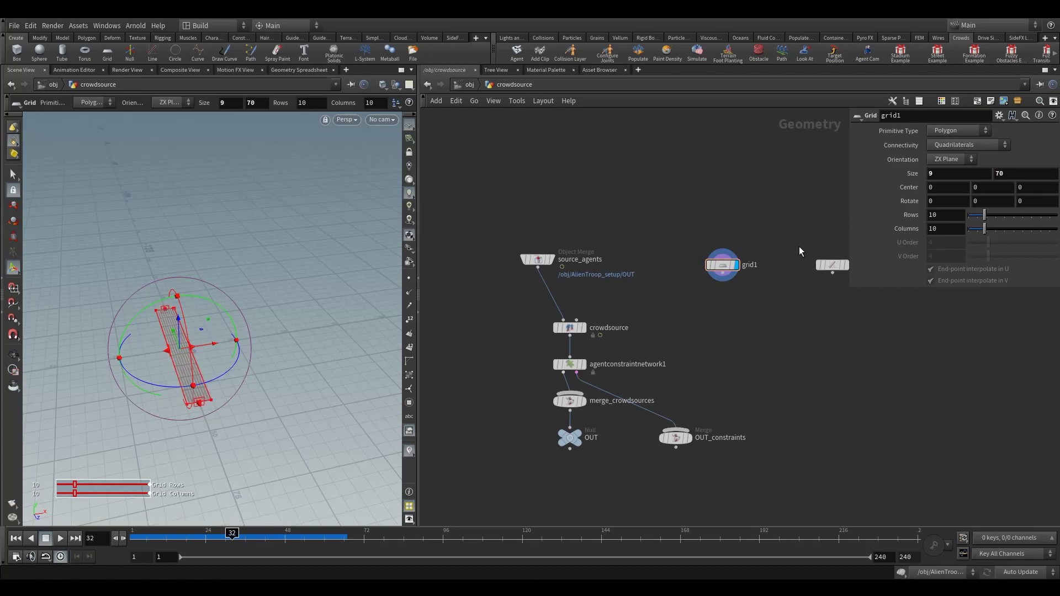
# Add a Copy to Points node that copies grid1 onto the points of line1, and display its result
pyautogui.moveTo(744, 313); pyautogui.dragTo(710, 285, button='middle')
pyautogui.press('Tab')
pyautogui.write('copy')
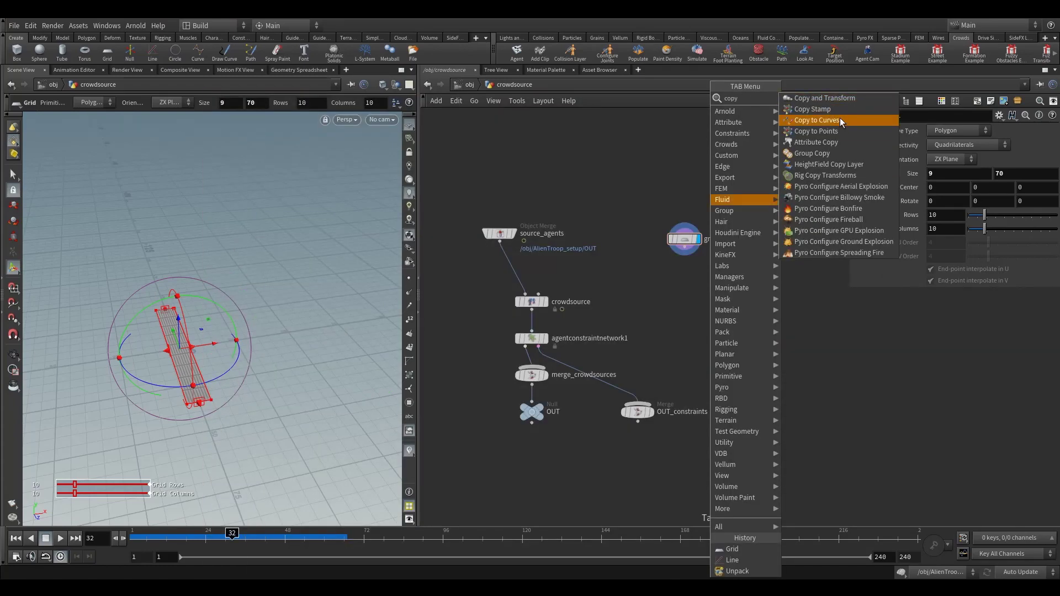
pyautogui.click(816, 131)
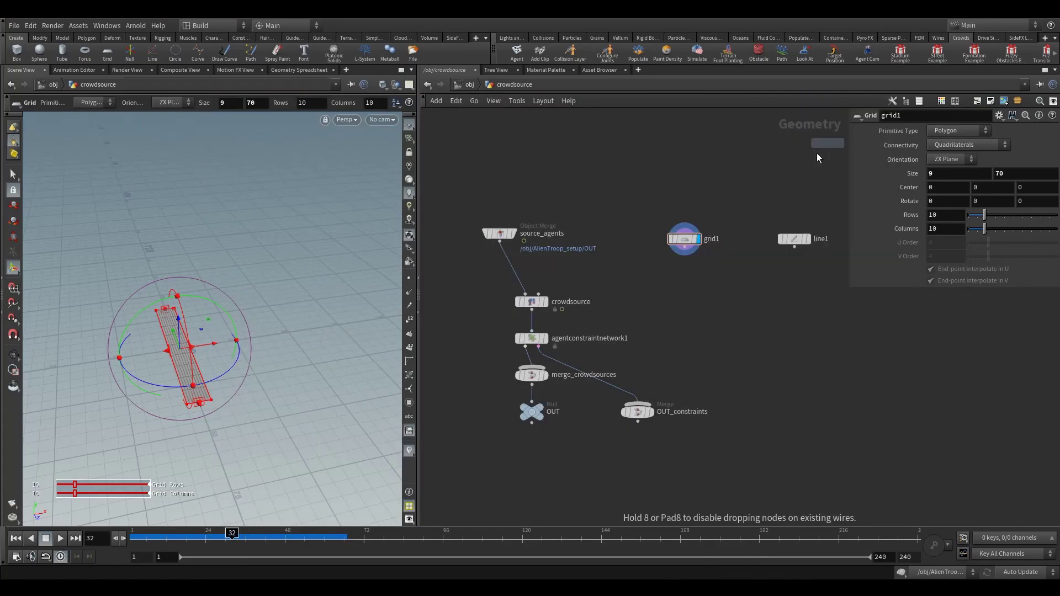
pyautogui.click(707, 284)
pyautogui.moveTo(794, 247); pyautogui.dragTo(742, 302)
pyautogui.moveTo(685, 248); pyautogui.dragTo(725, 301)
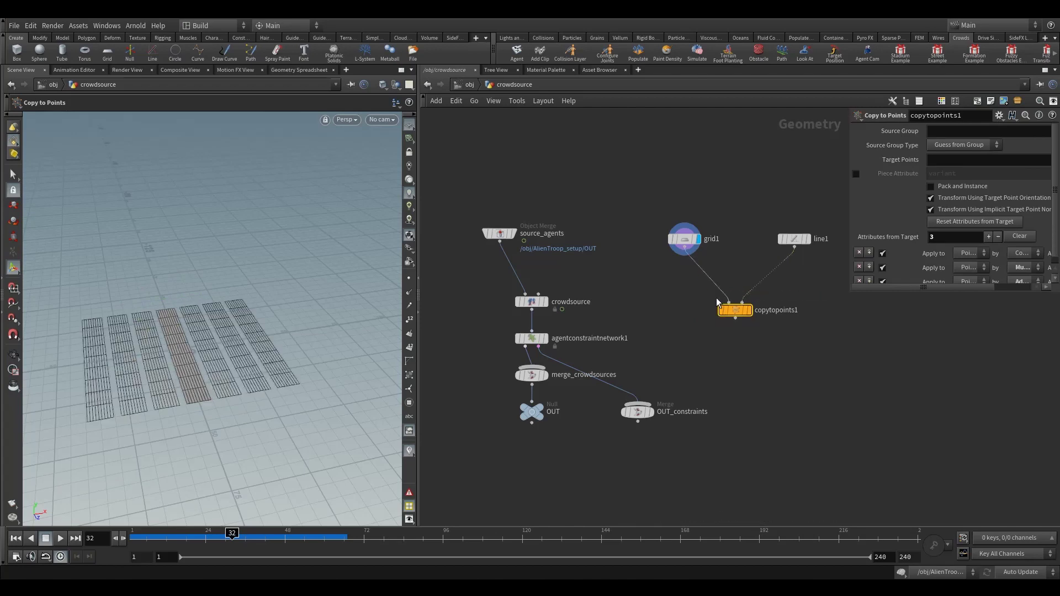
pyautogui.click(750, 310)
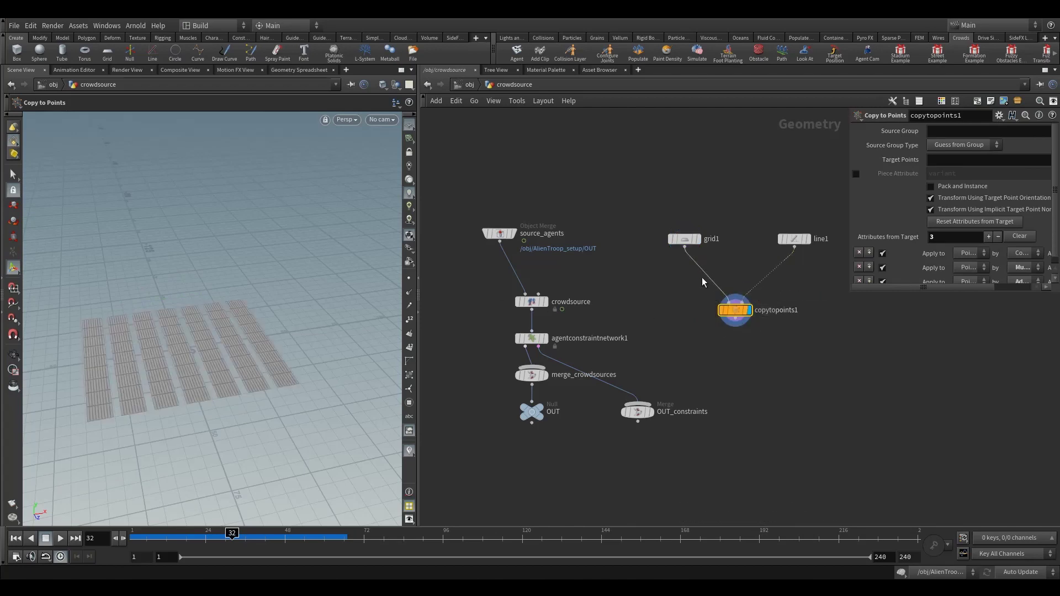
# Feed copytopoints1 into crowdsource's second input and display crowdsource to inspect the agents arranged in columns
pyautogui.moveTo(663, 319); pyautogui.dragTo(670, 273, button='middle')
pyautogui.moveTo(744, 292); pyautogui.dragTo(562, 270)
pyautogui.click(565, 259)
pyautogui.moveTo(495, 258); pyautogui.dragTo(547, 315)
pyautogui.keyDown('alt'); pyautogui.moveTo(137, 362); pyautogui.dragTo(267, 307, button='right'); pyautogui.keyUp('alt')
pyautogui.keyDown('alt'); pyautogui.moveTo(267, 308); pyautogui.dragTo(255, 345); pyautogui.keyUp('alt')
pyautogui.keyDown('alt'); pyautogui.moveTo(255, 345); pyautogui.dragTo(183, 334, button='right'); pyautogui.keyUp('alt')
pyautogui.keyDown('alt'); pyautogui.moveTo(183, 334); pyautogui.dragTo(281, 336); pyautogui.keyUp('alt')
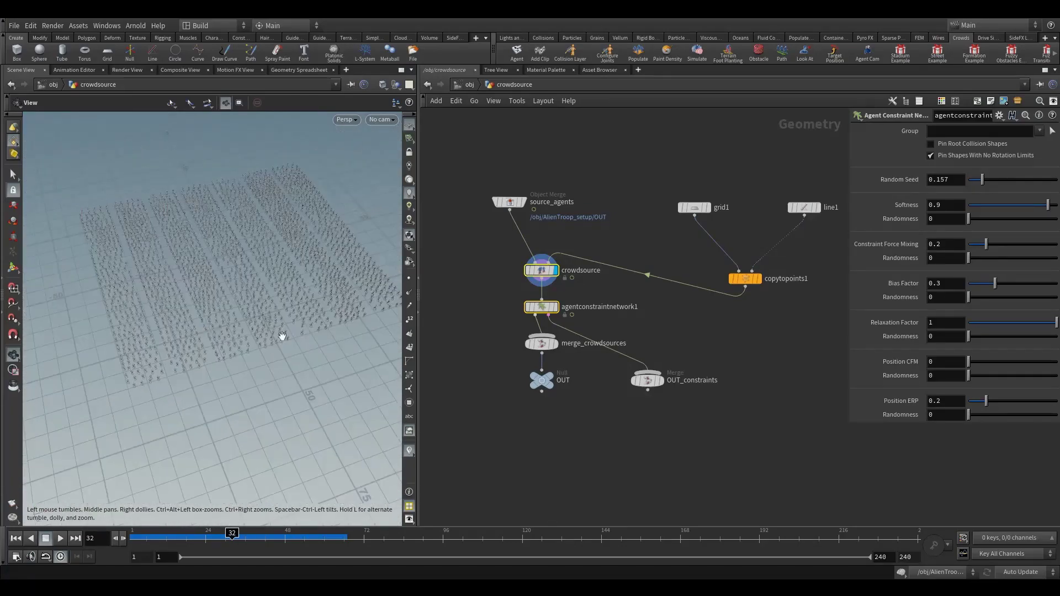
# At object level, place crowdsource above AlienTroop_setup and create a crowd simulation from it with the walk and ragdoll states
pyautogui.hotkey('ctrl', 'Up')
pyautogui.click(468, 85)
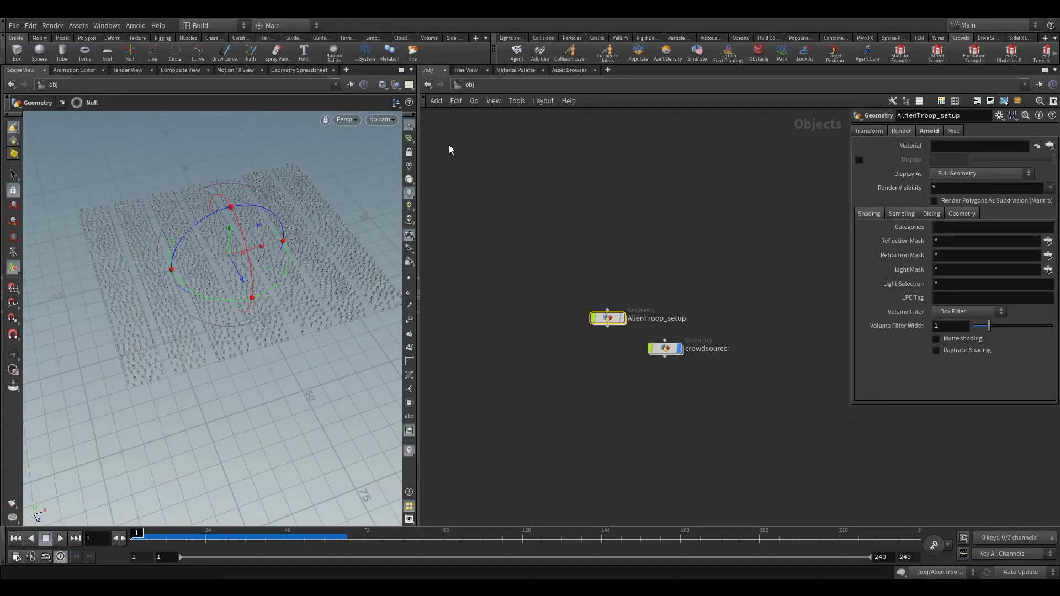
pyautogui.moveTo(663, 350); pyautogui.dragTo(623, 246)
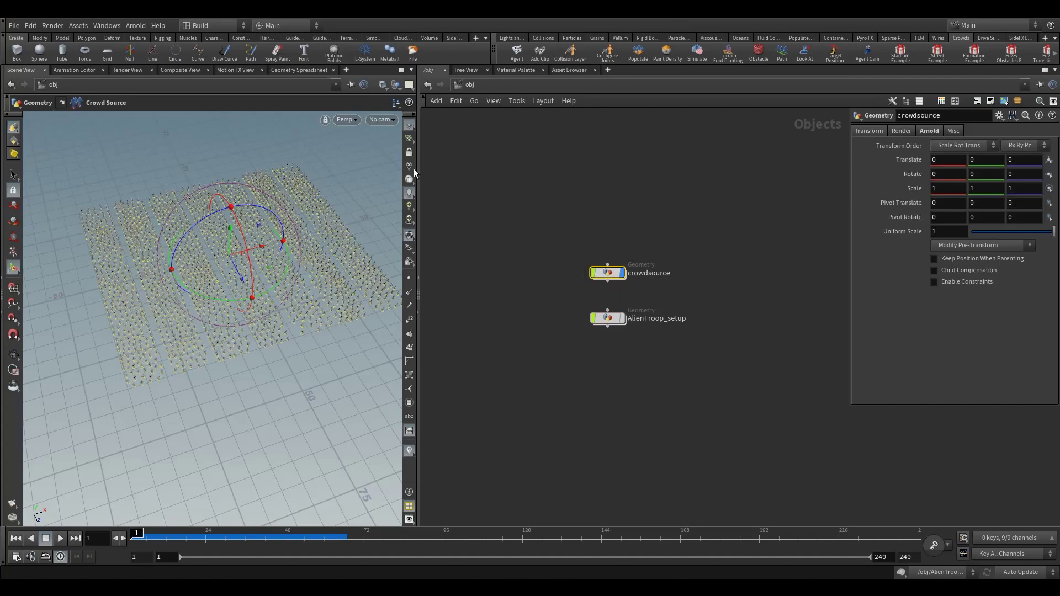
pyautogui.click(697, 53)
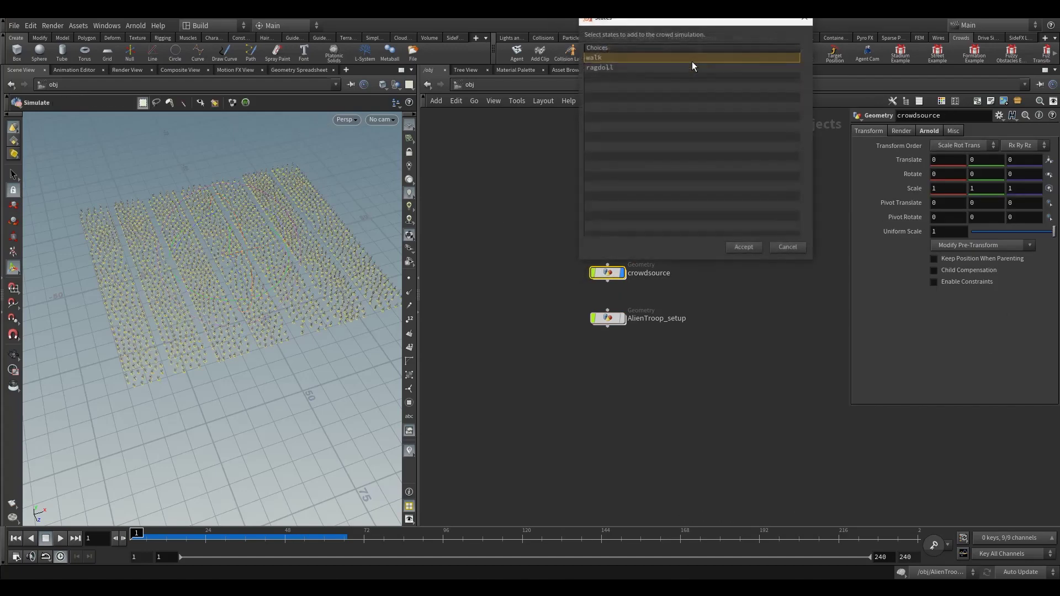
pyautogui.click(601, 67)
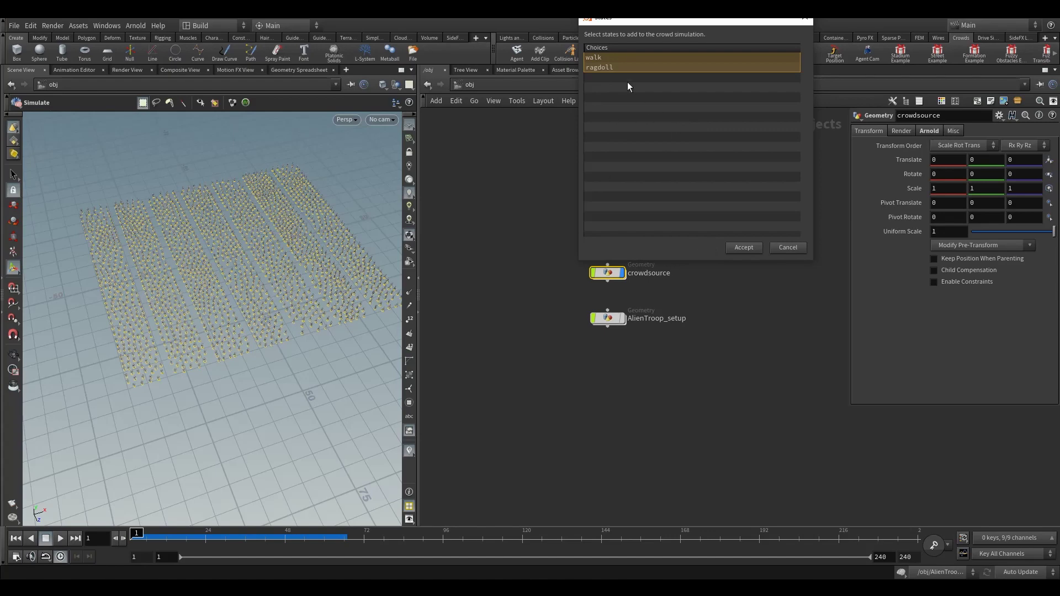
pyautogui.click(745, 248)
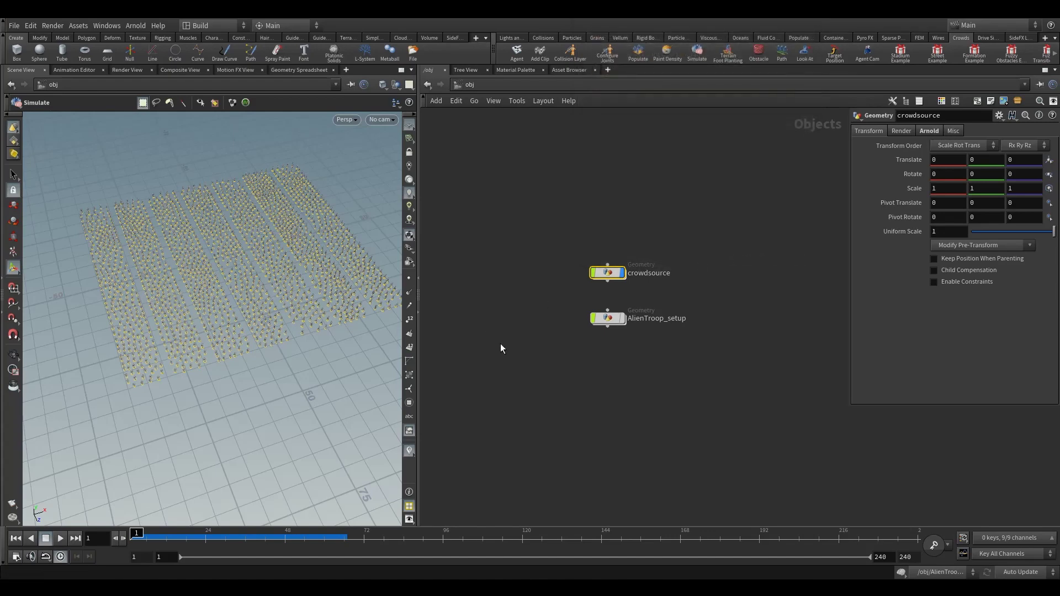
# Place crowd_sim below AlienTroop_setup, then open its network and inspect the walk crowd state
pyautogui.moveTo(663, 353); pyautogui.dragTo(608, 363)
pyautogui.doubleClick(608, 362)
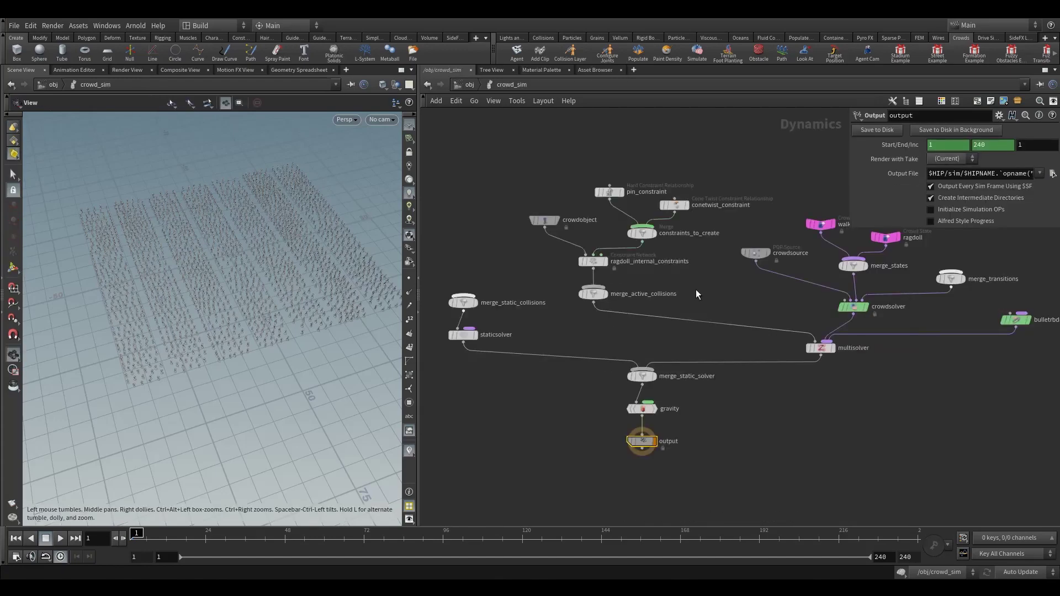
pyautogui.scroll(-5, 695, 289)
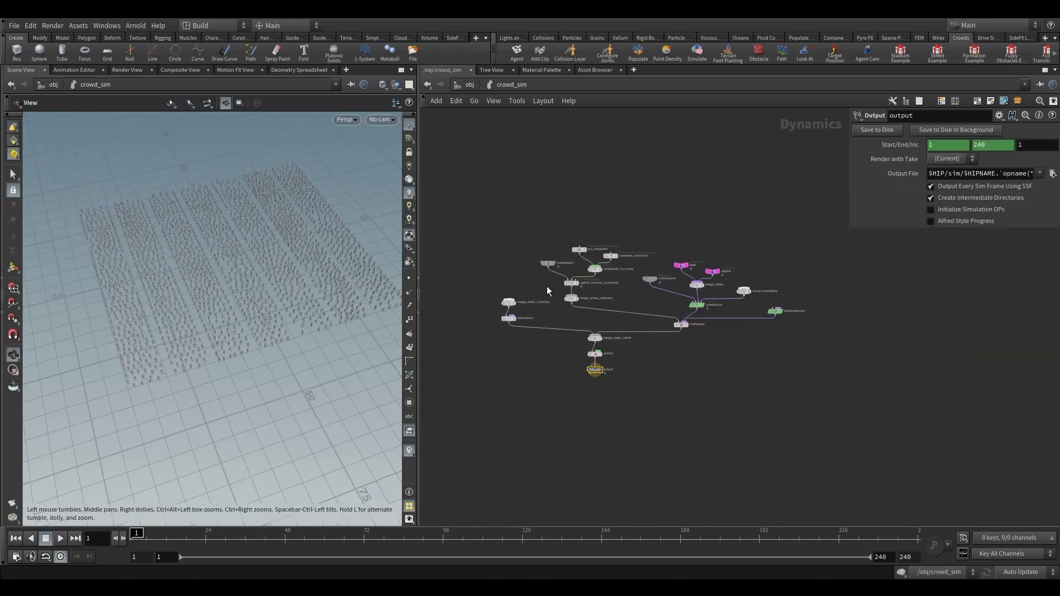
pyautogui.scroll(8, 715, 278)
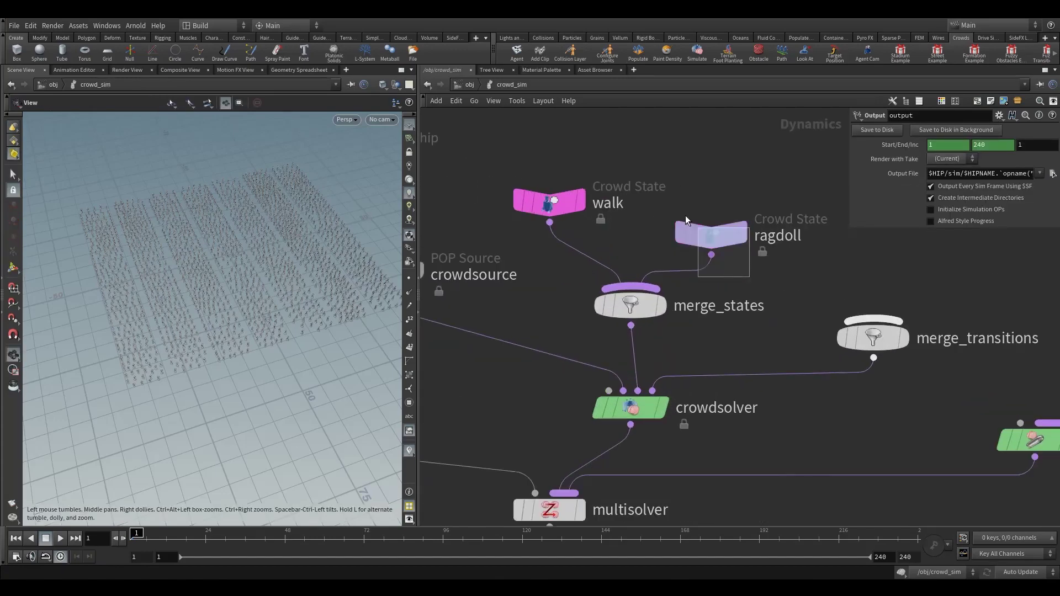
pyautogui.click(549, 203)
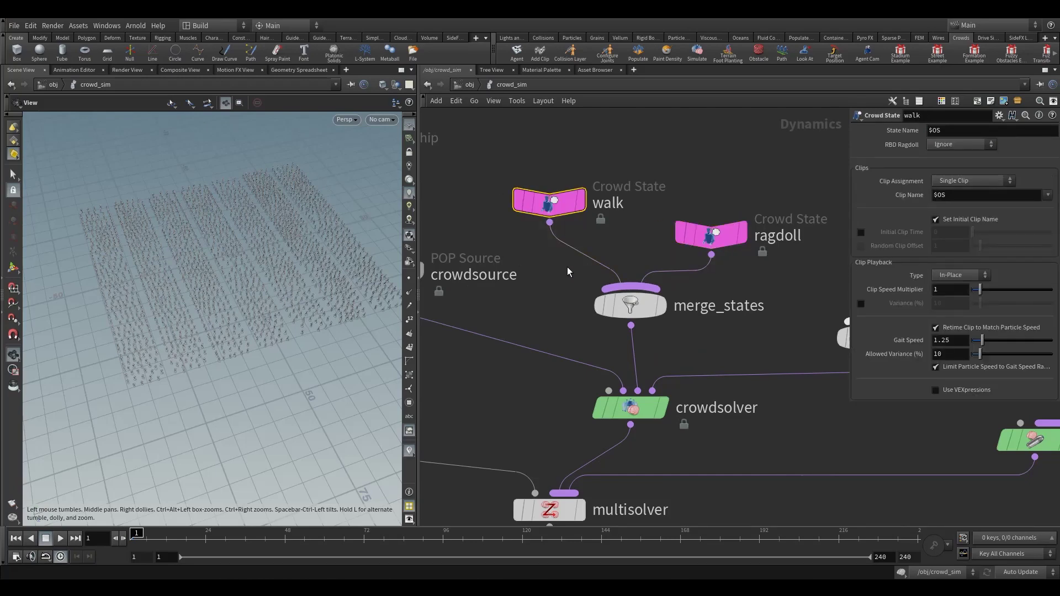
pyautogui.scroll(-5, 568, 267)
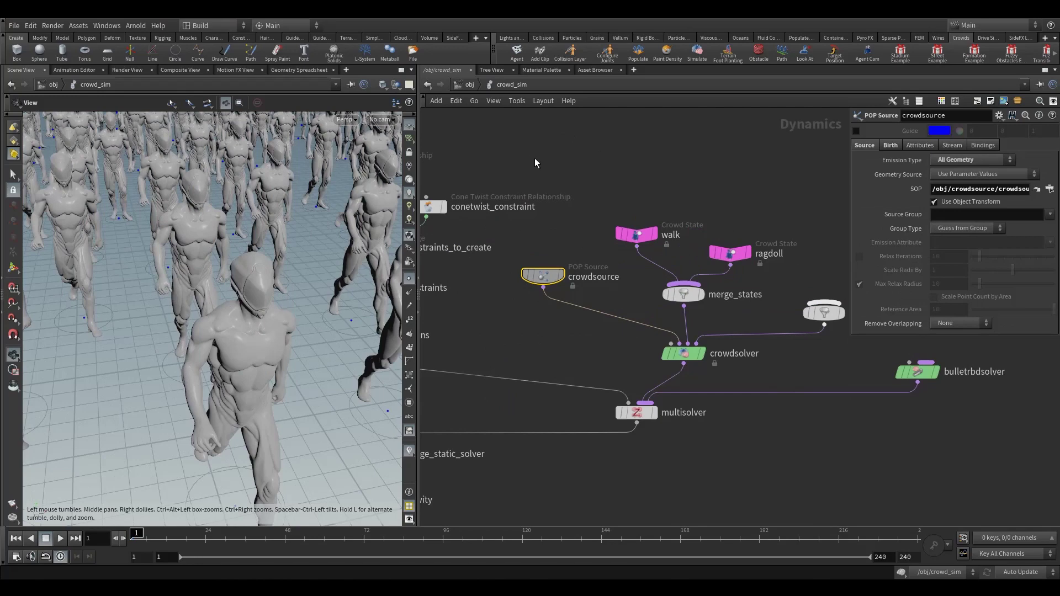
# Disable the avoidance force on crowdsolver, hide the point display and view the whole crowd formation
pyautogui.moveTo(719, 379); pyautogui.dragTo(664, 352, button='middle')
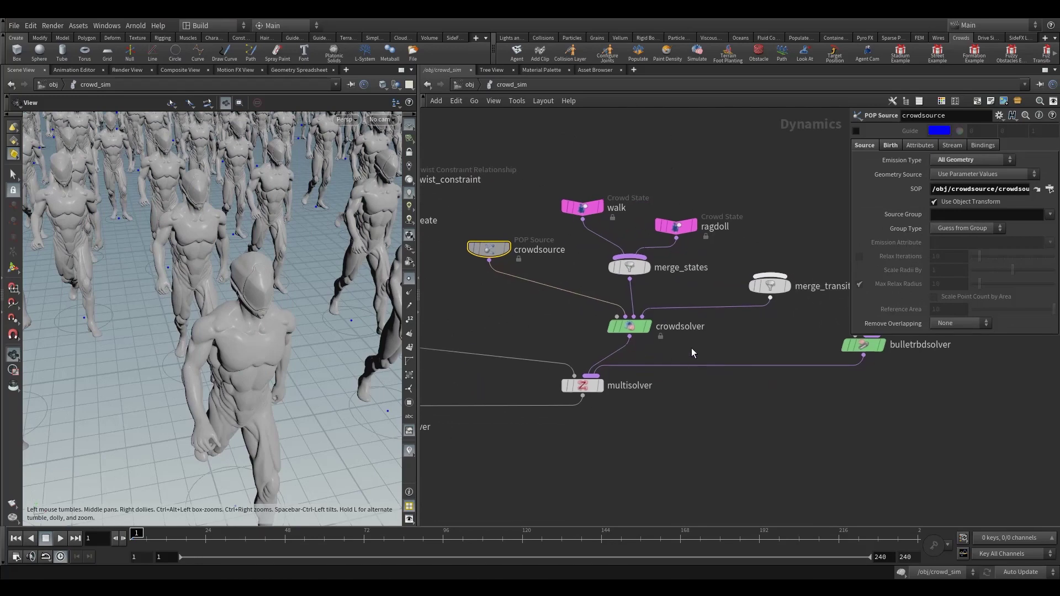
pyautogui.moveTo(692, 348); pyautogui.dragTo(562, 299)
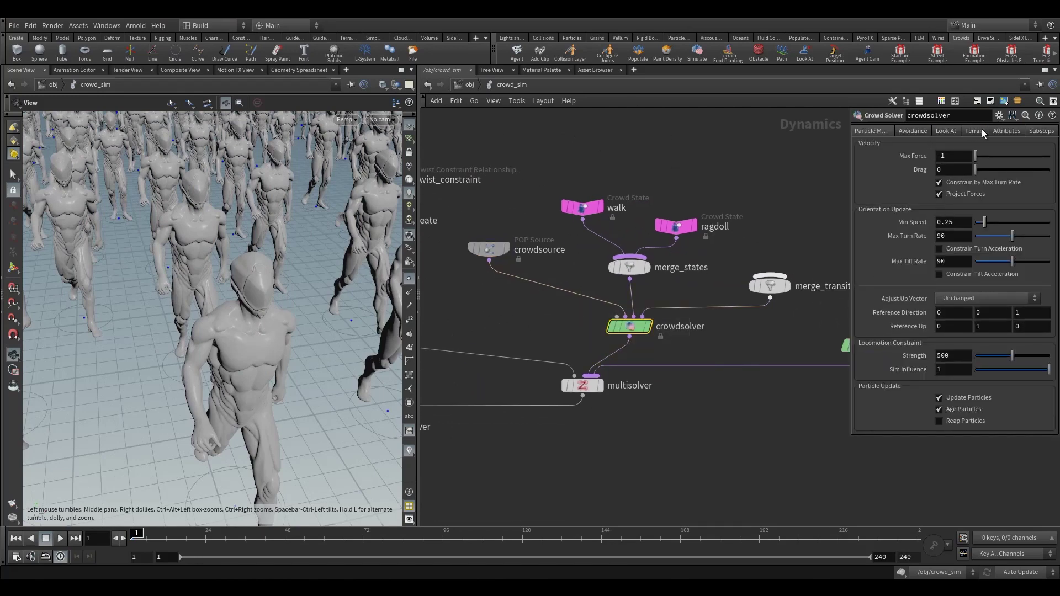
pyautogui.click(914, 133)
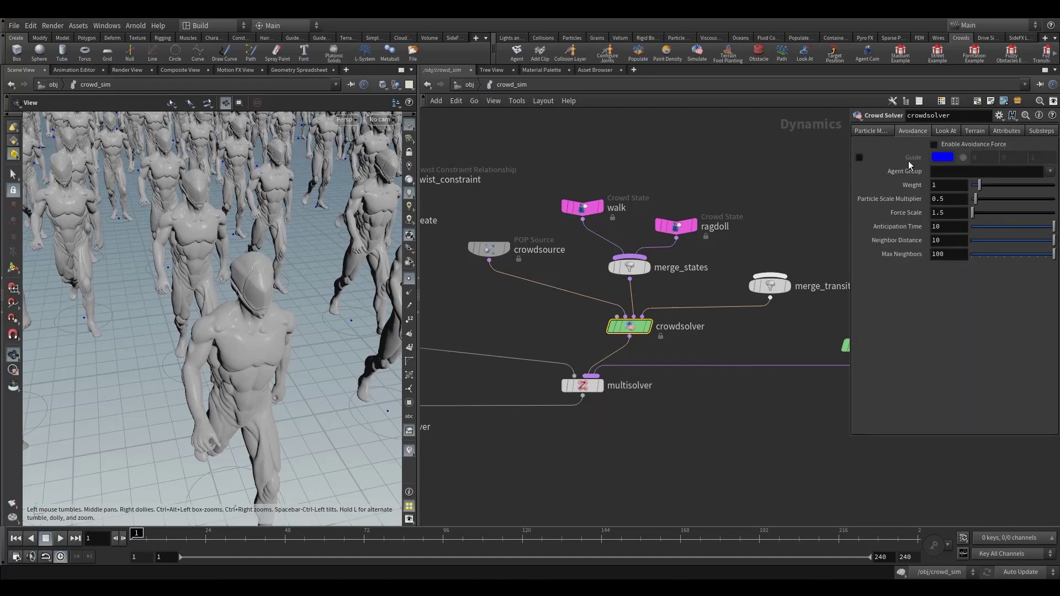
pyautogui.scroll(-5, 221, 273)
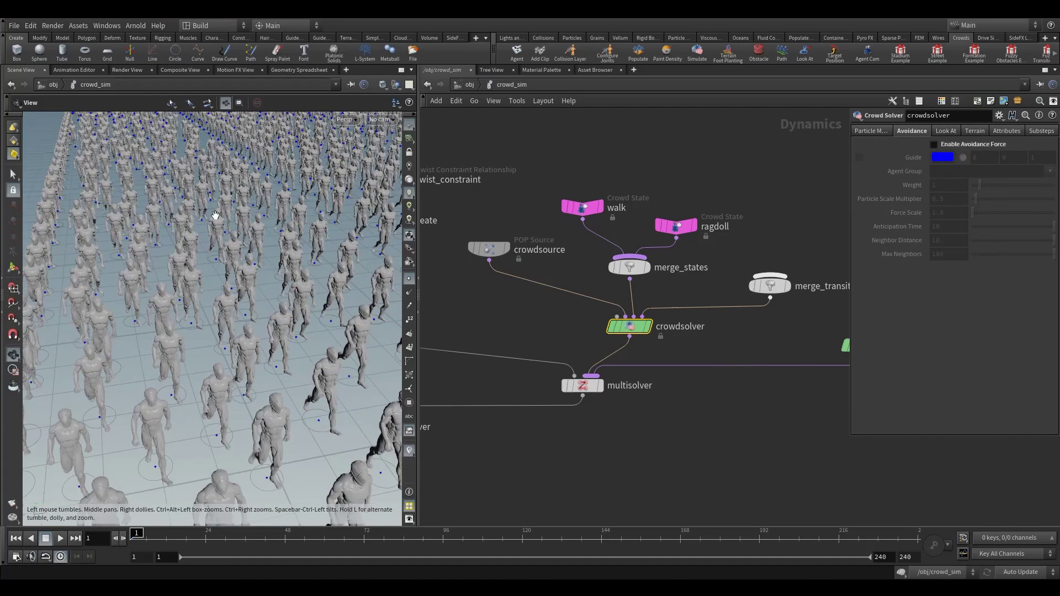
pyautogui.click(409, 278)
pyautogui.scroll(-6, 236, 294)
pyautogui.scroll(2, 241, 289)
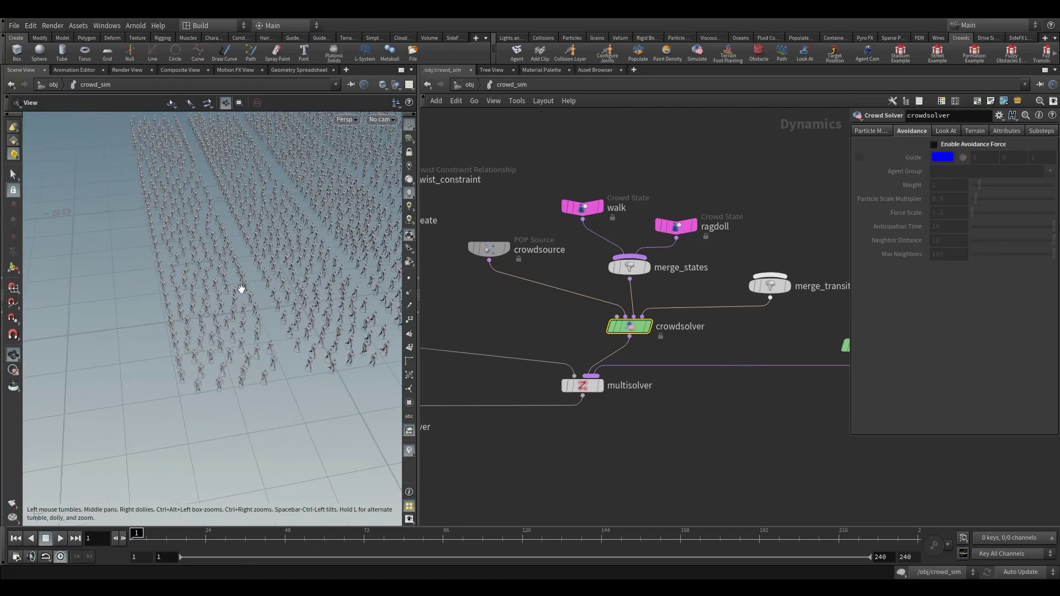
# Check the crowd_sim display at object level, turn it off, and make the crowdsource node the displayed output inside the crowdsource network
pyautogui.click(470, 84)
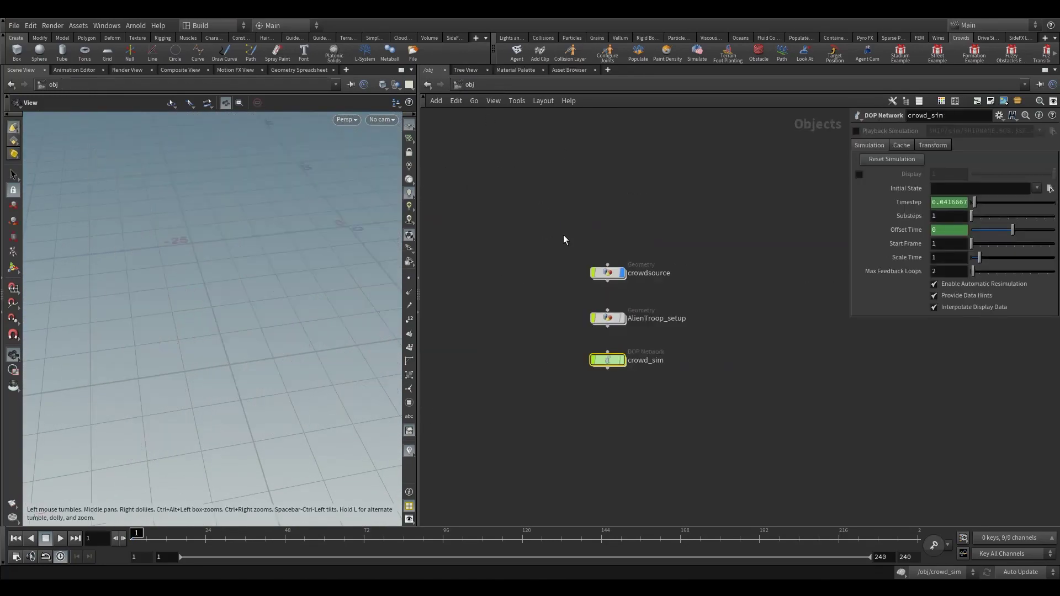
pyautogui.click(622, 360)
pyautogui.click(630, 256)
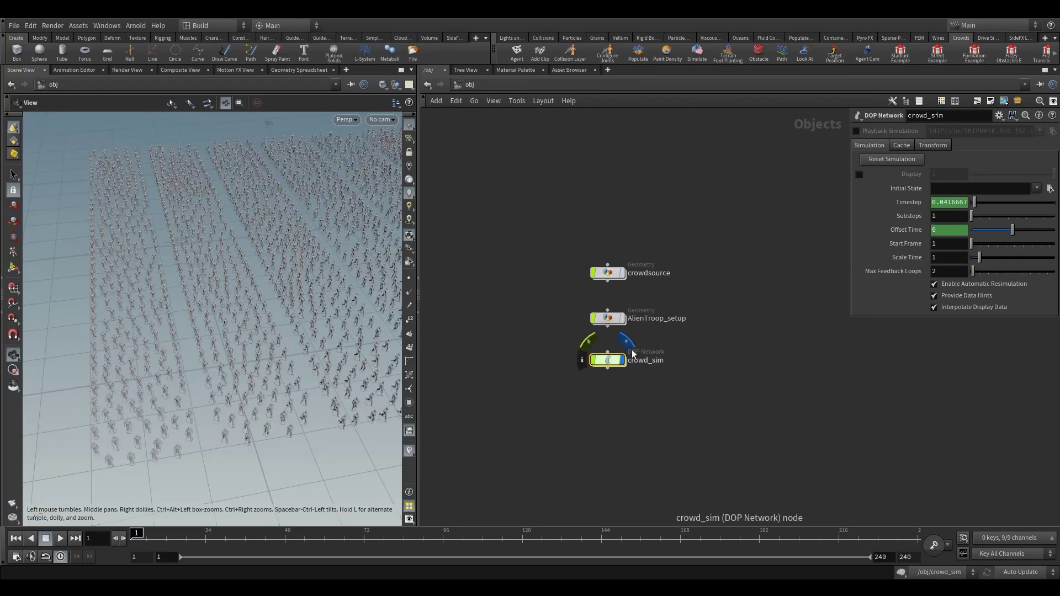
pyautogui.click(632, 346)
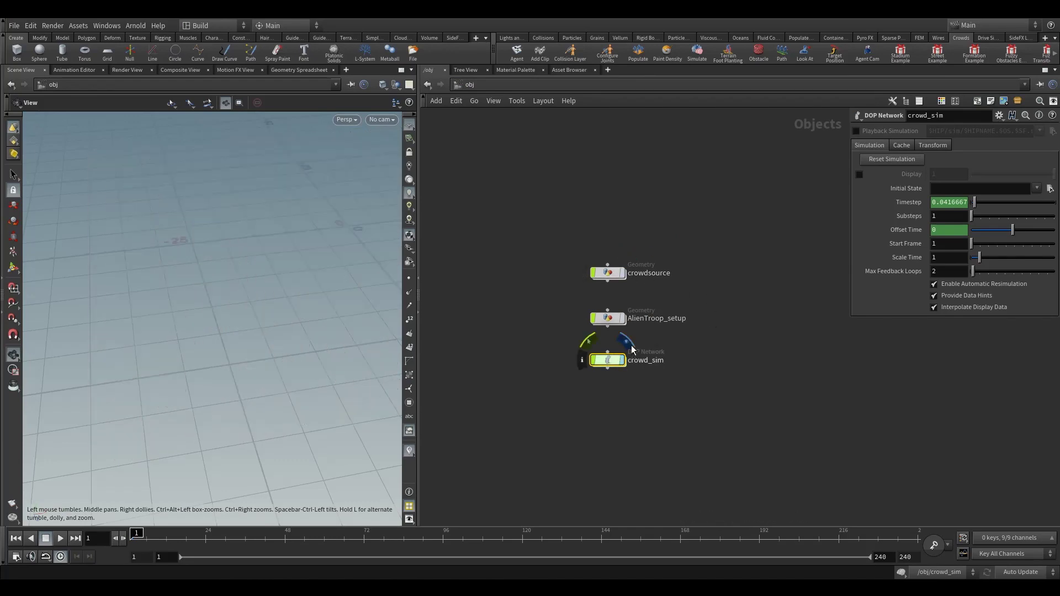
pyautogui.doubleClick(608, 273)
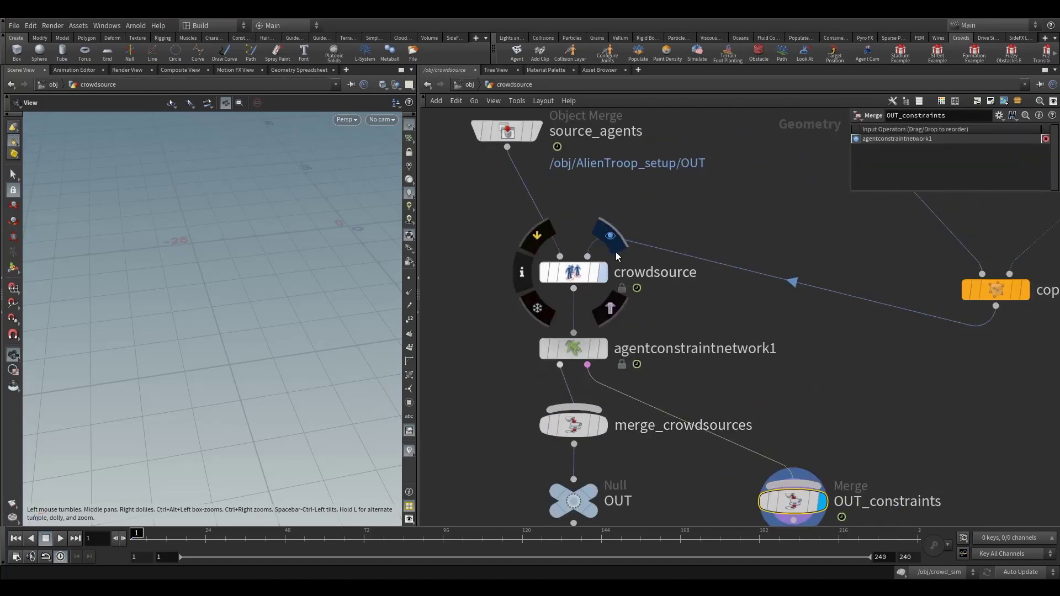
pyautogui.click(604, 272)
pyautogui.click(469, 85)
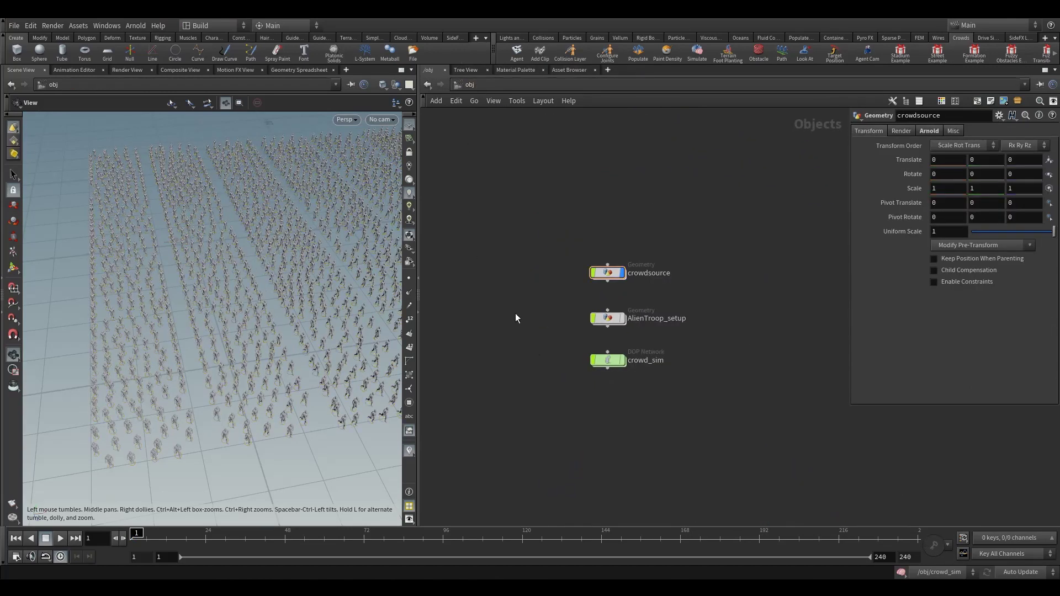
# Create a camera at object level, place it above crowdsource, and look through it in the viewport
pyautogui.press('Tab')
pyautogui.write('co')
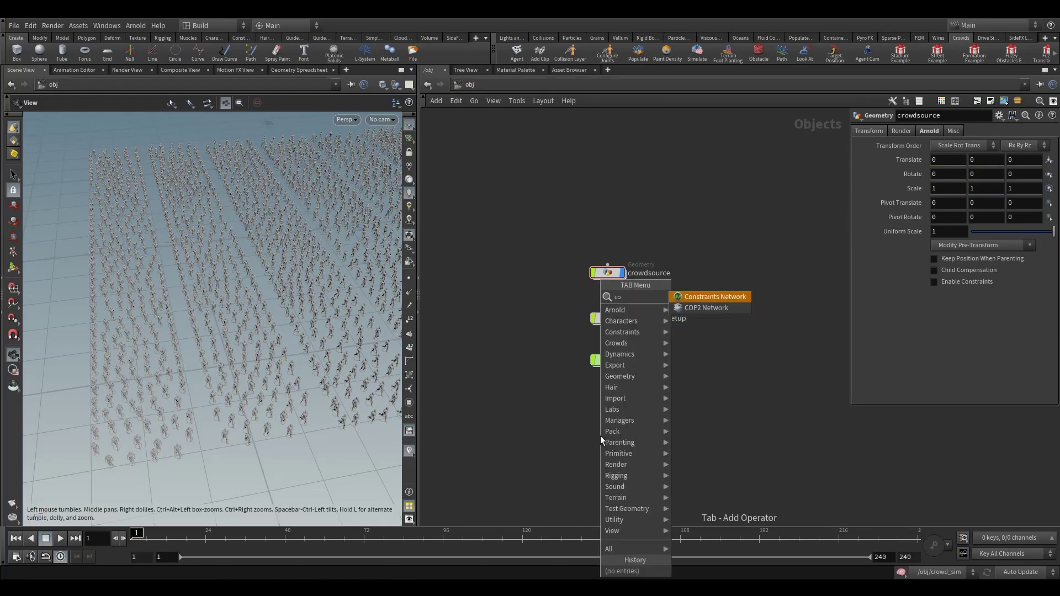
pyautogui.press('BackSpace')
pyautogui.write('am')
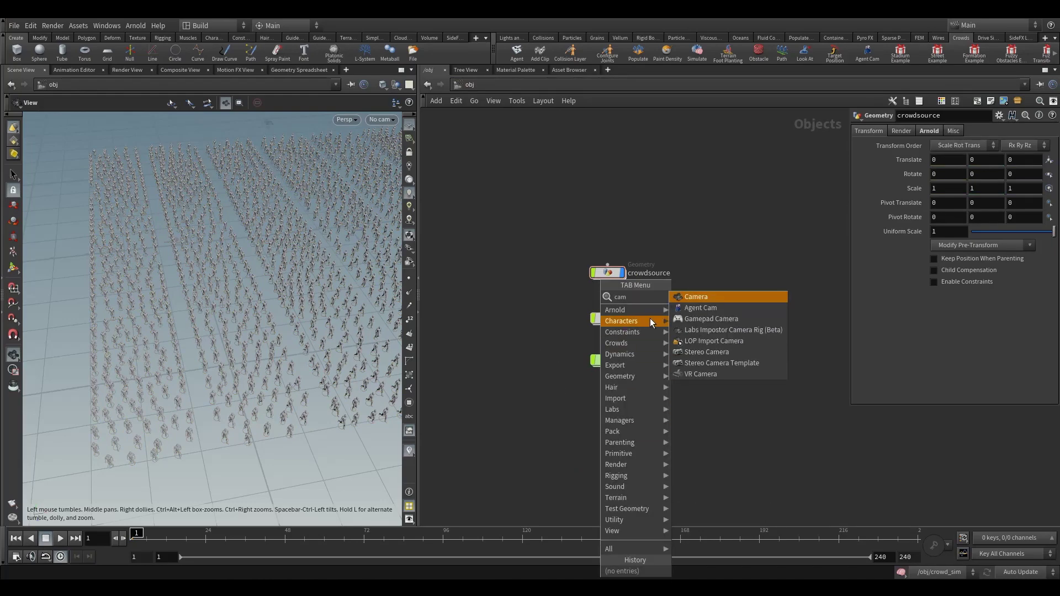
pyautogui.press('Return')
pyautogui.click(605, 240)
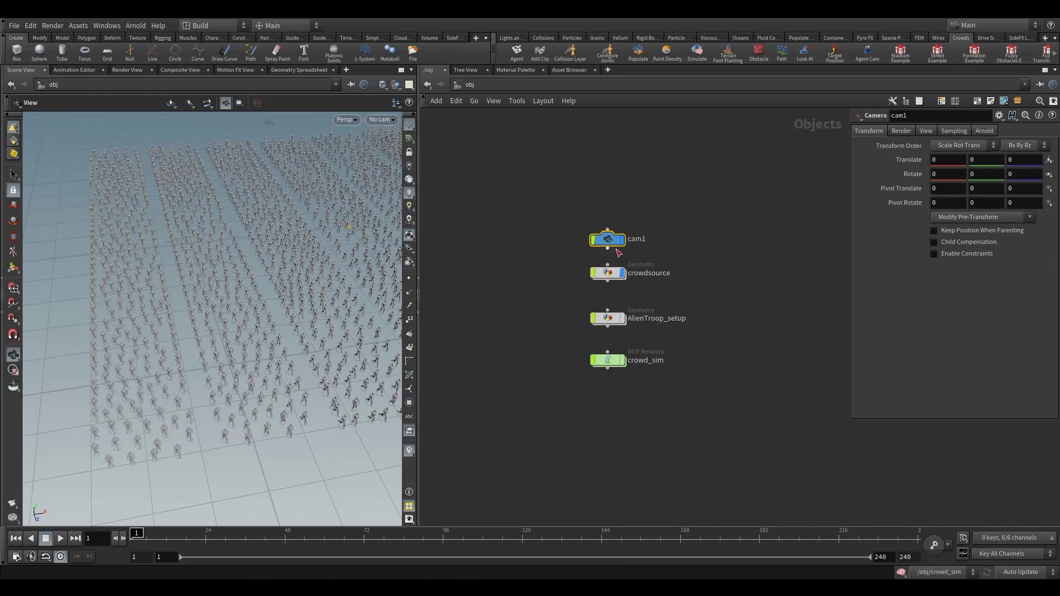
pyautogui.moveTo(606, 240); pyautogui.dragTo(606, 226)
pyautogui.click(381, 119)
pyautogui.click(400, 168)
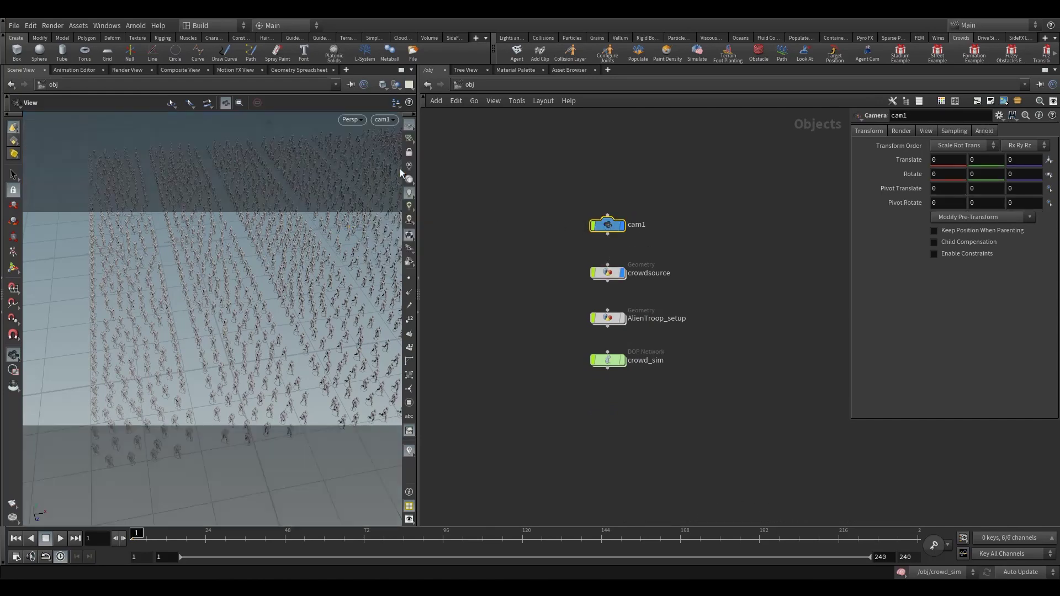
pyautogui.moveTo(546, 194); pyautogui.dragTo(633, 250)
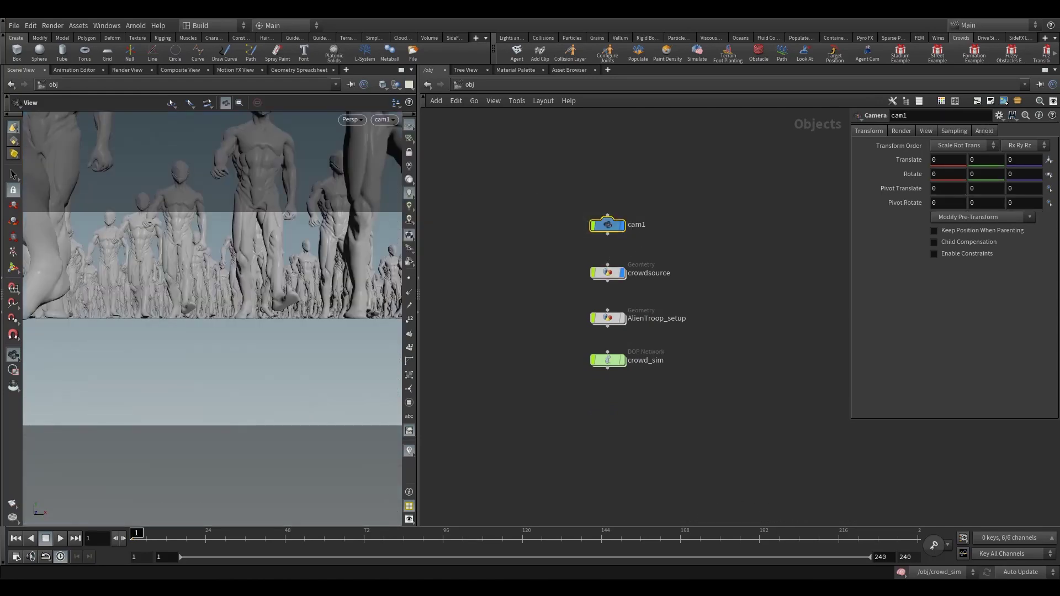
# Set cam1's translation to 3 in Y and 40 in Z, and rotate it -10 in X
pyautogui.moveTo(1020, 161); pyautogui.dragTo(632, 195)
pyautogui.write('40')
pyautogui.press('Return')
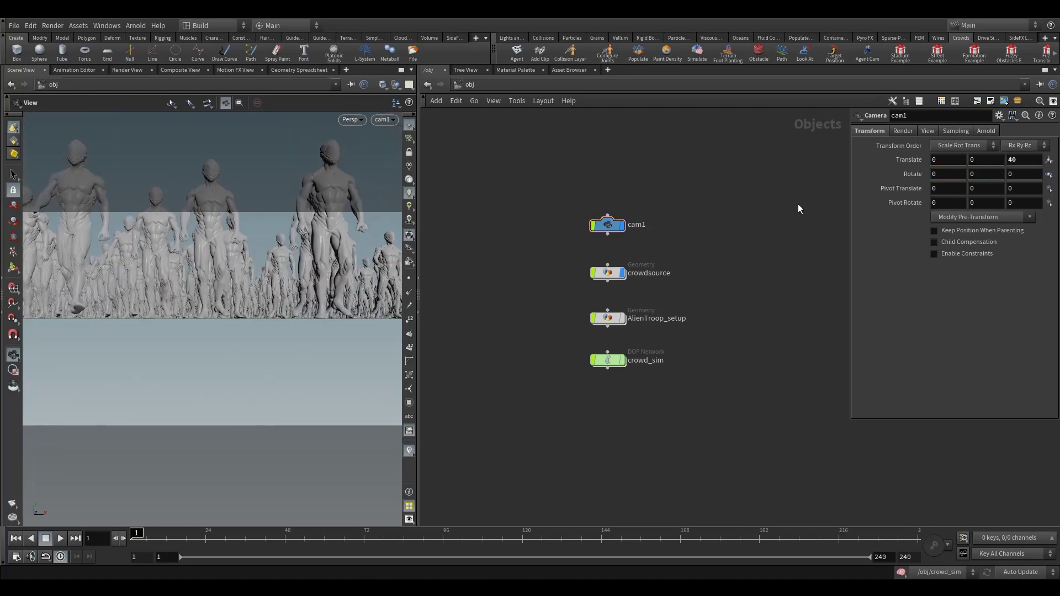
pyautogui.click(994, 161)
pyautogui.write('3')
pyautogui.press('Return')
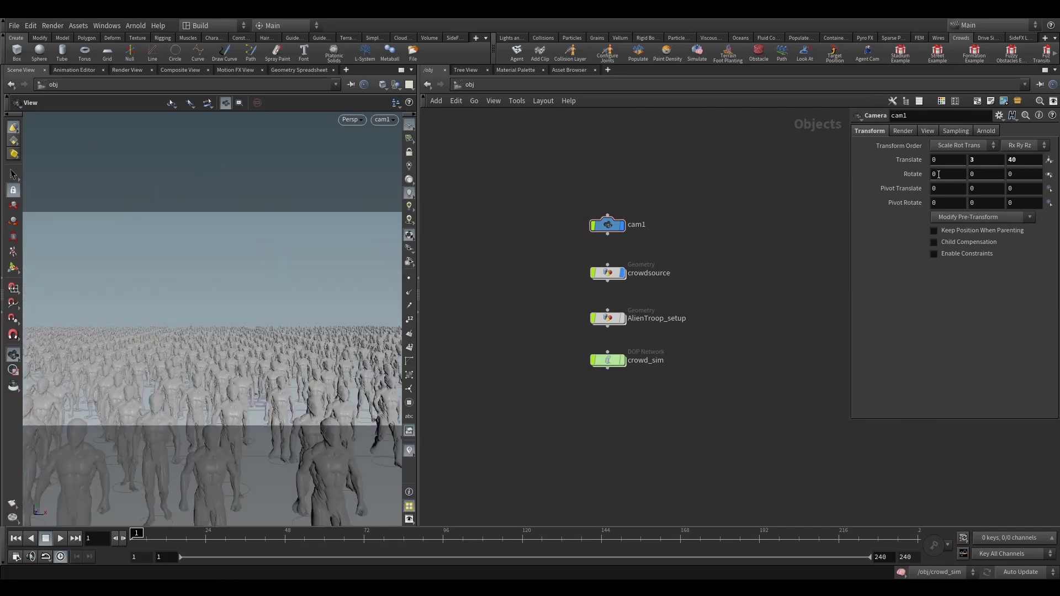
pyautogui.click(939, 174)
pyautogui.write('-1')
# Set cam1's focal length to 35 in its view parameters
pyautogui.click(928, 130)
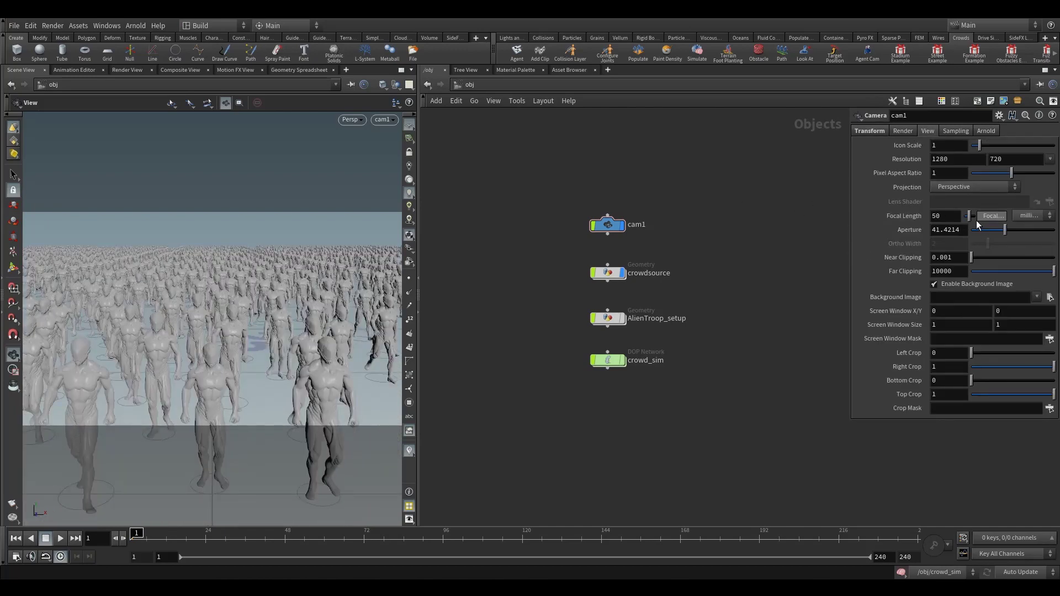
pyautogui.moveTo(946, 216); pyautogui.dragTo(664, 250)
pyautogui.write('35')
pyautogui.press('Return')
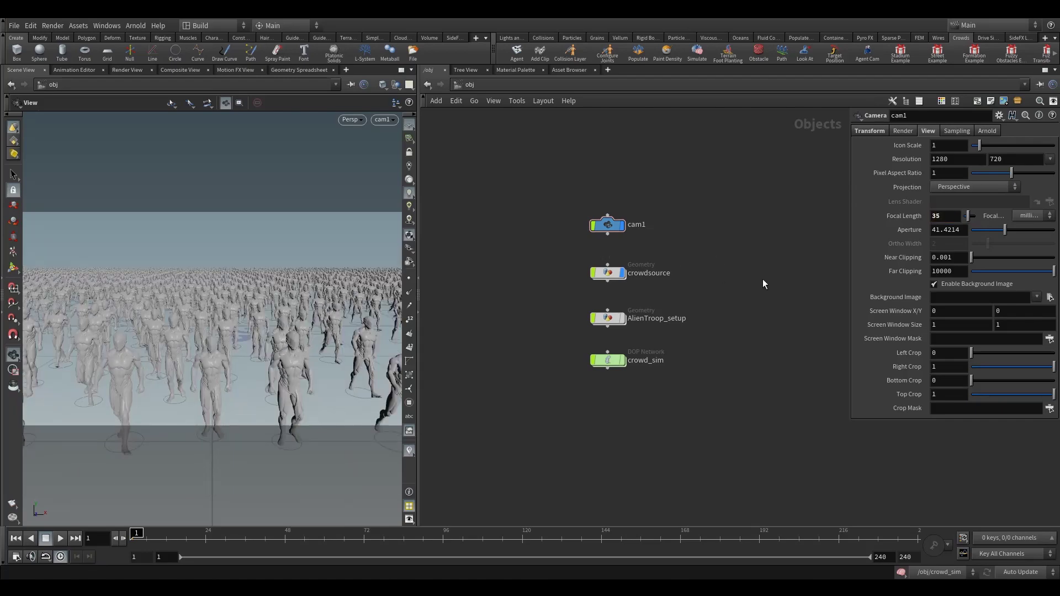
# Animate cam1 sideways over time by setting its X translation to the expression -10+$T
pyautogui.click(870, 131)
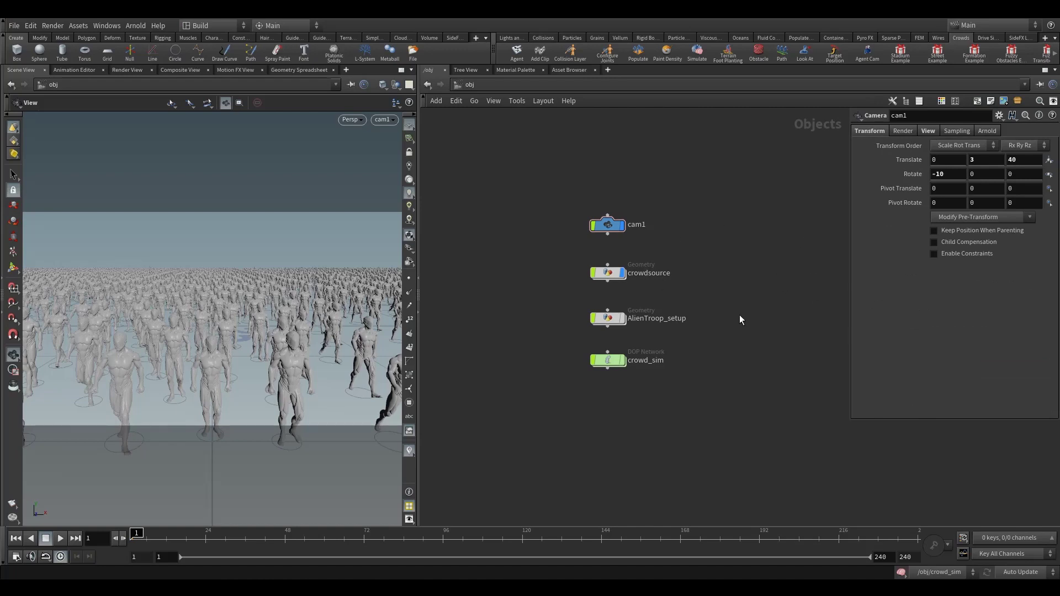
pyautogui.click(948, 160)
pyautogui.write('-10')
pyautogui.press('Return')
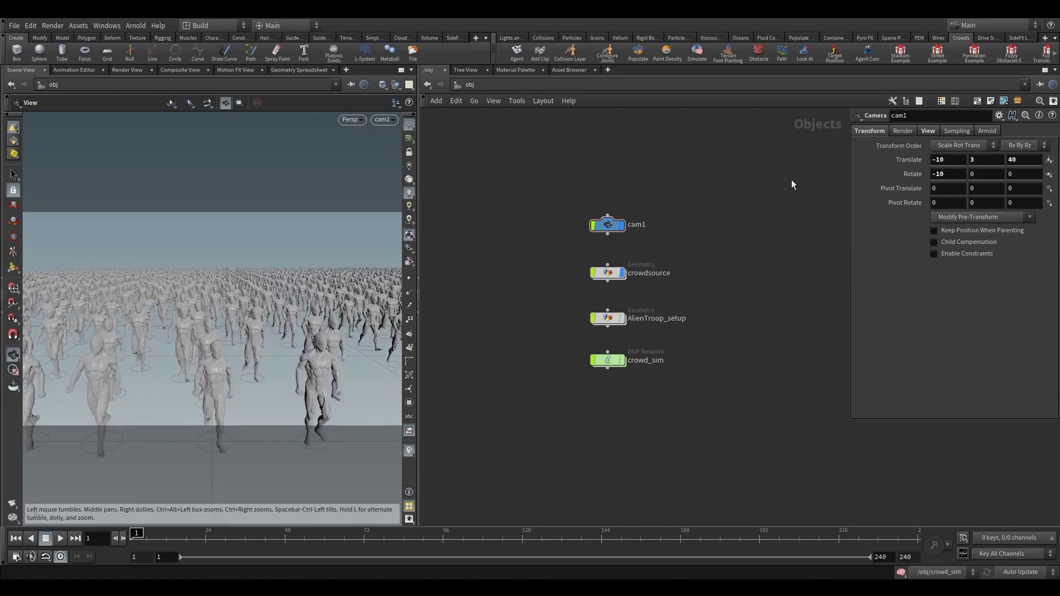
pyautogui.moveTo(813, 222); pyautogui.dragTo(793, 222, button='middle')
pyautogui.click(961, 160)
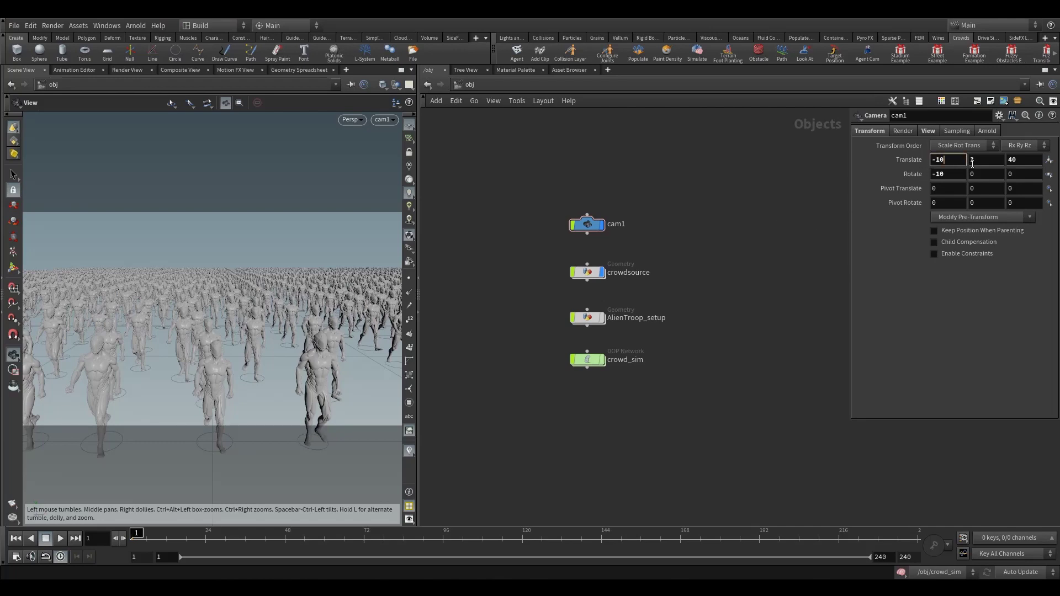
pyautogui.write('+')
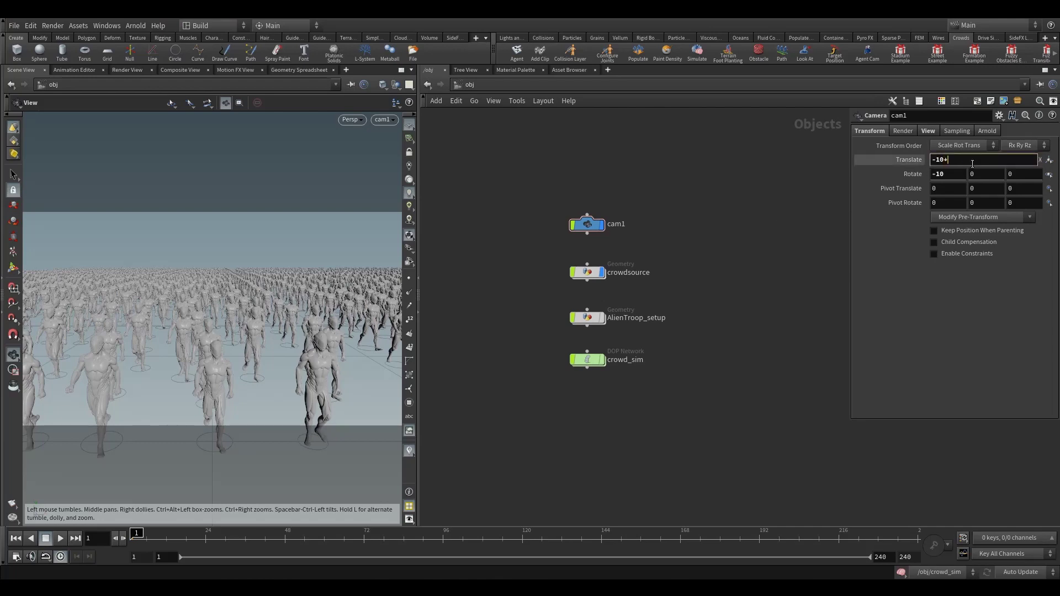
pyautogui.write('$T')
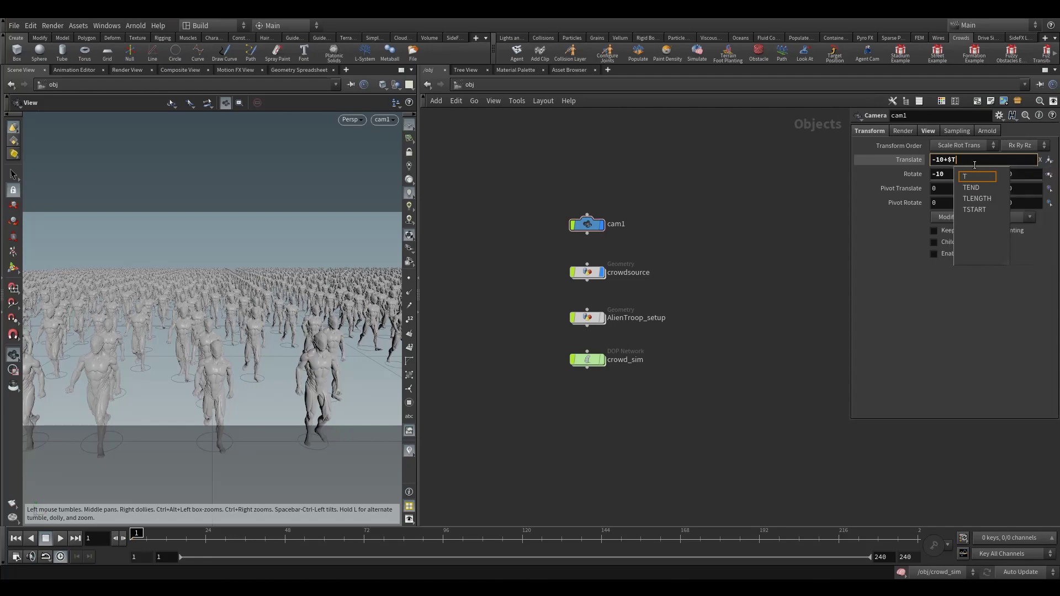
pyautogui.press('Return')
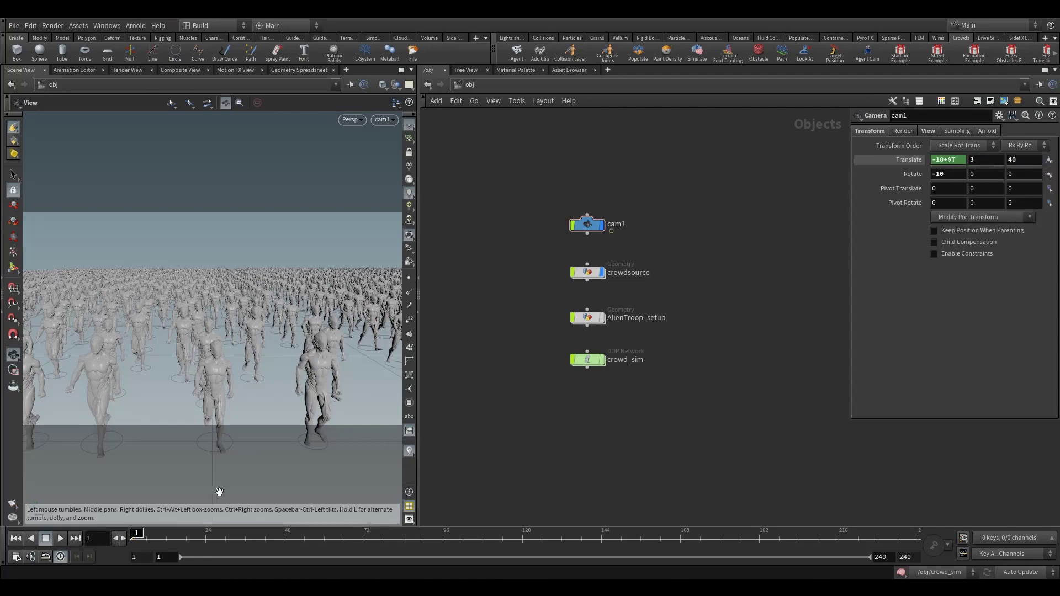
# Play back the camera move over the crowd, stop it, and return the timeline to frame 1
pyautogui.click(61, 539)
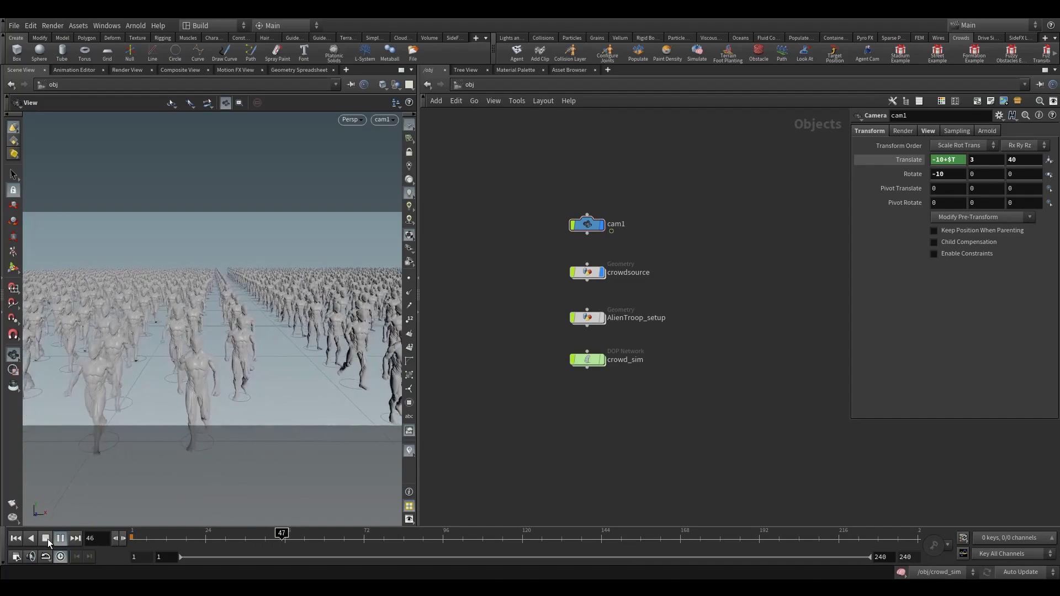
pyautogui.click(60, 537)
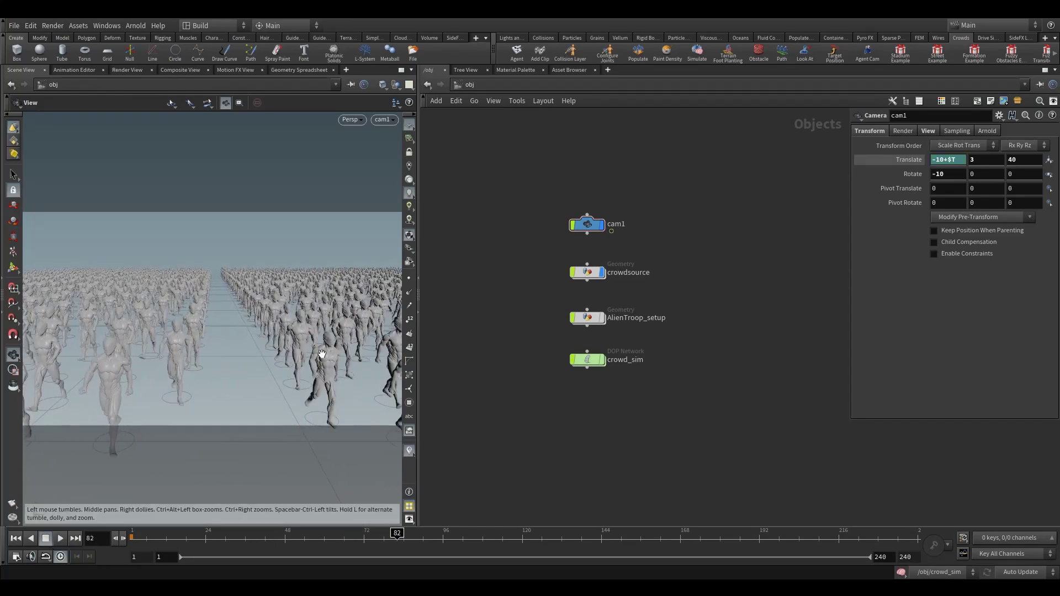
pyautogui.moveTo(196, 540); pyautogui.dragTo(116, 537)
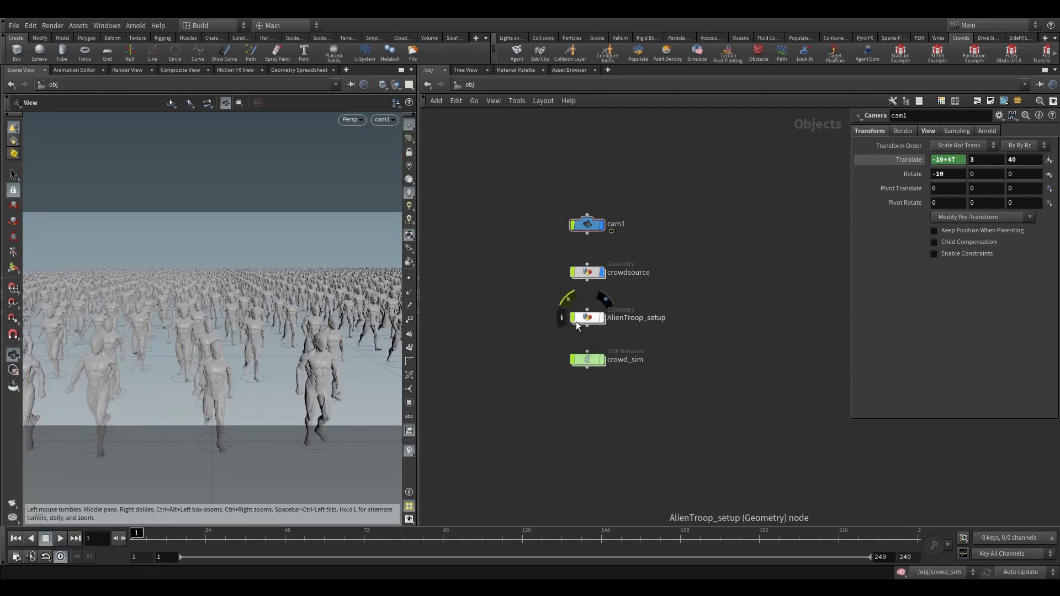
# Display crowd_sim instead of crowdsource, play the crowd simulation through cam1, and stop playback
pyautogui.click(601, 272)
pyautogui.click(587, 359)
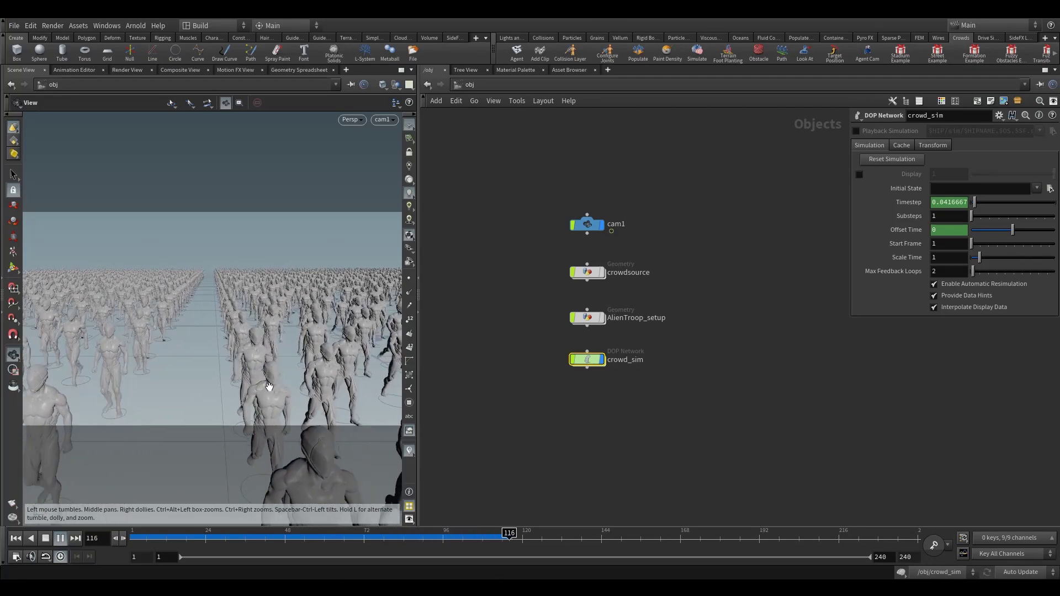
pyautogui.click(47, 540)
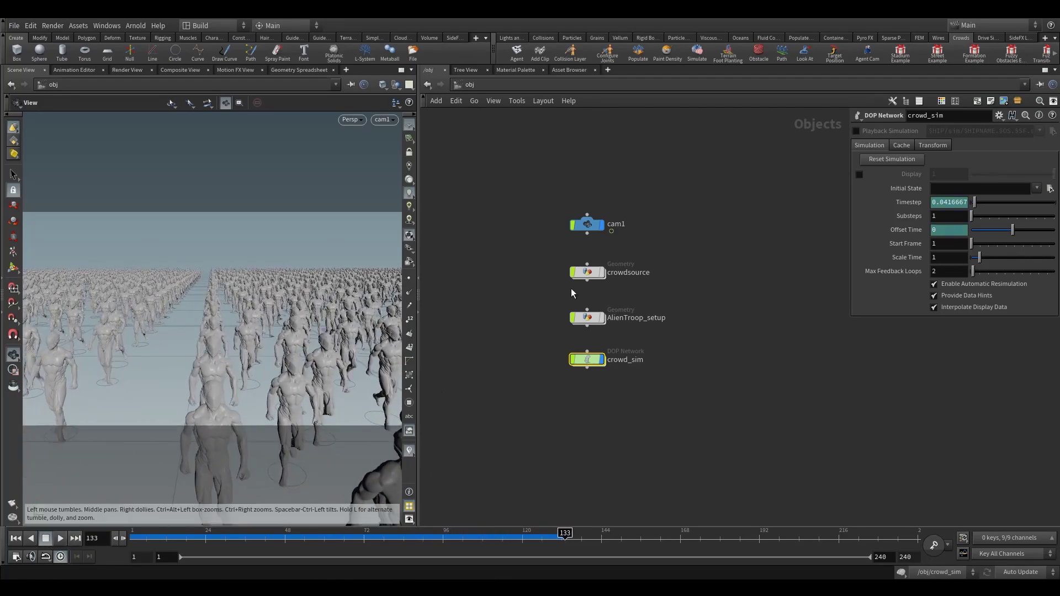
# Turn off the crowd_sim display and select the AlienTroop_setup node
pyautogui.click(608, 343)
pyautogui.click(588, 315)
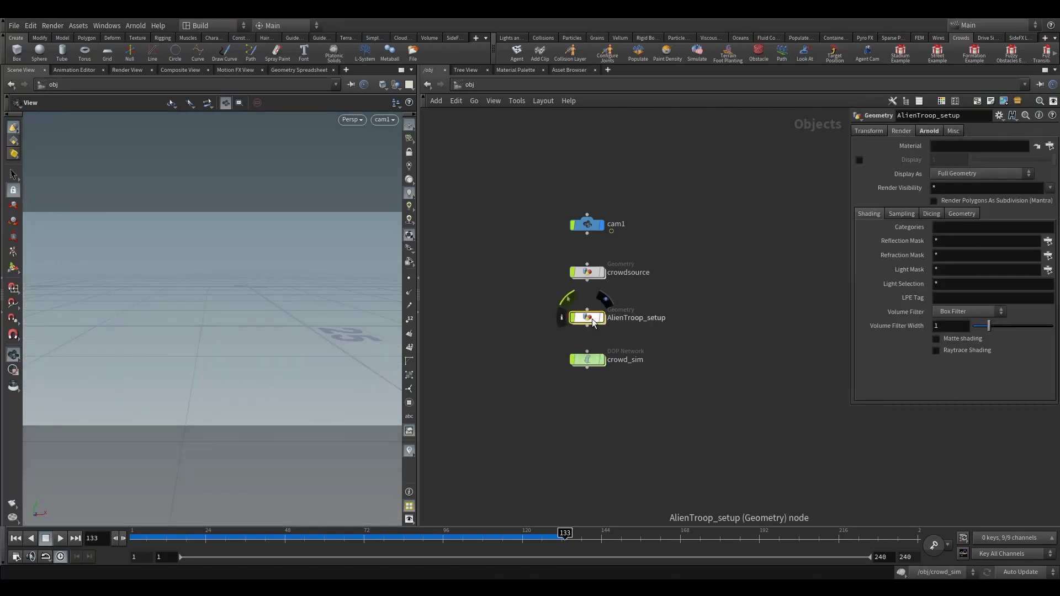
# In the crowdsource network, move the crowd_sim_import node directly below the OUT null
pyautogui.doubleClick(587, 272)
pyautogui.scroll(-5, 553, 264)
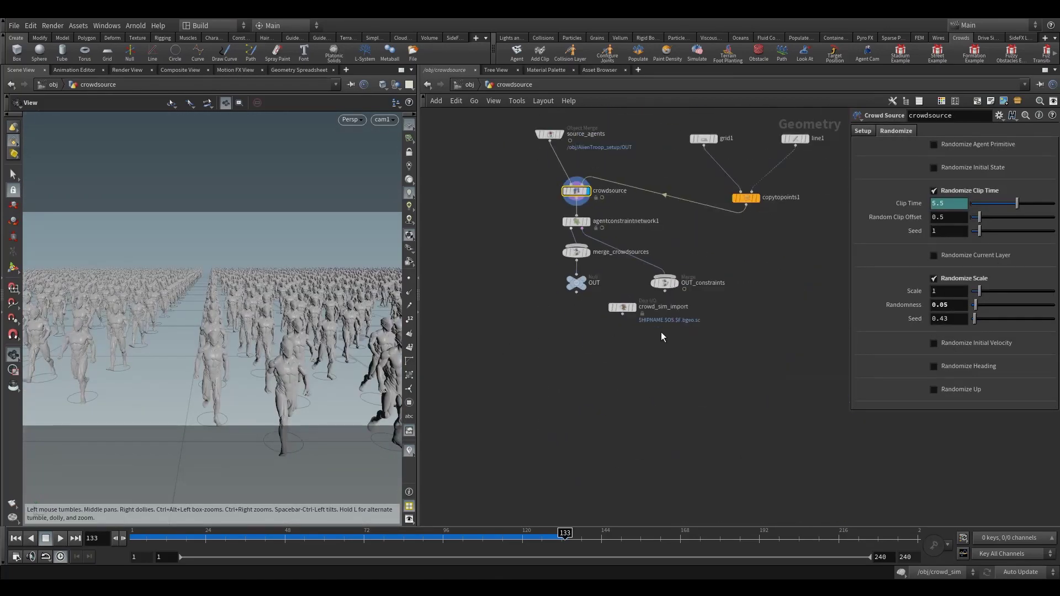
pyautogui.moveTo(619, 312); pyautogui.dragTo(578, 329)
pyautogui.scroll(2, 577, 329)
pyautogui.scroll(2, 577, 329)
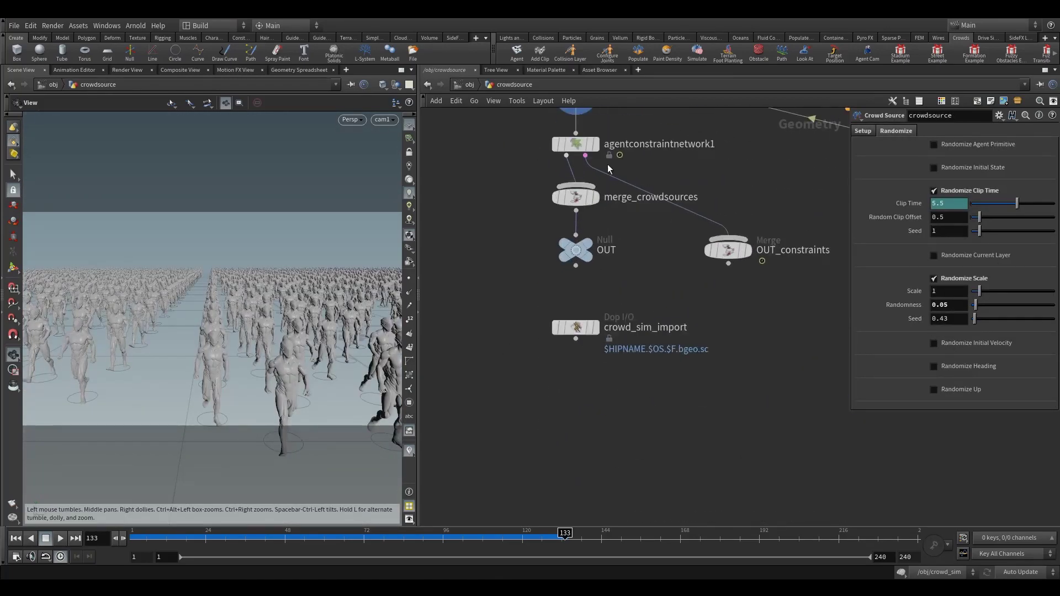
# Display the crowd_sim_import node's result and rewind the timeline to frame 1
pyautogui.scroll(2, 577, 330)
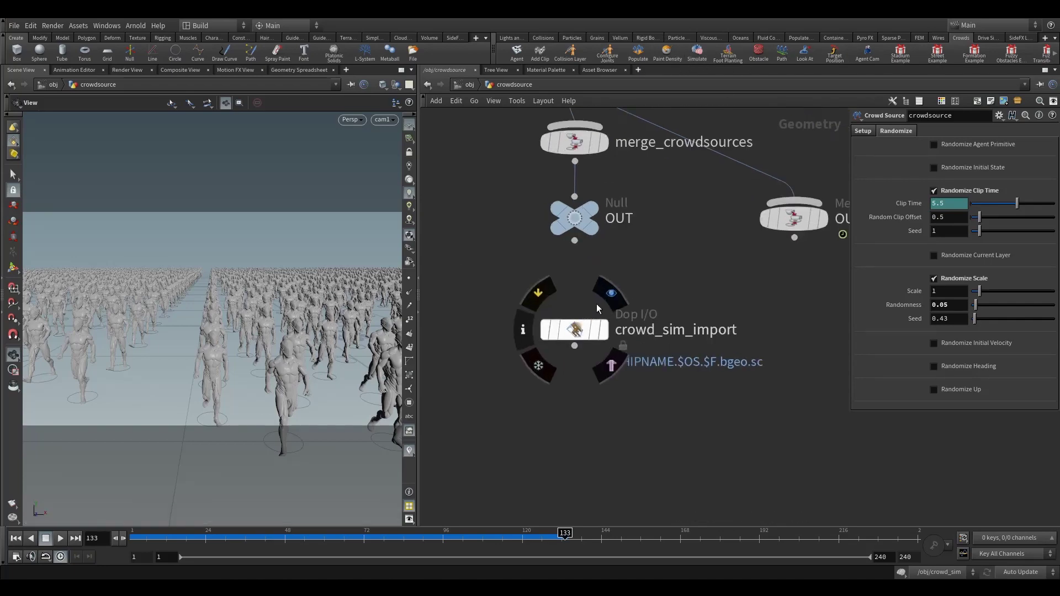
pyautogui.click(606, 290)
pyautogui.click(566, 343)
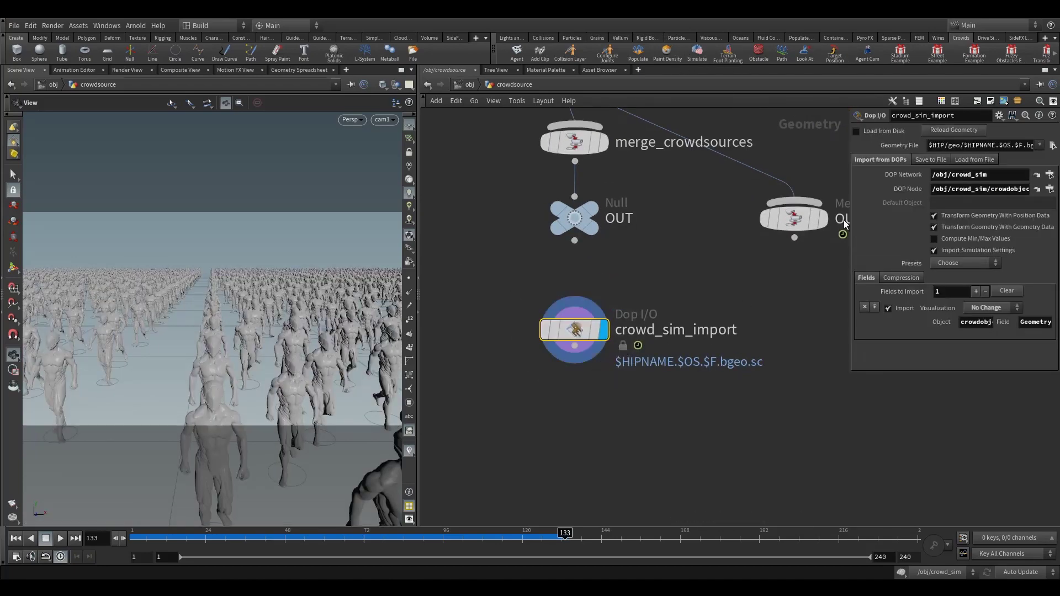
pyautogui.moveTo(216, 537); pyautogui.dragTo(175, 537)
pyautogui.moveTo(175, 537); pyautogui.dragTo(134, 537)
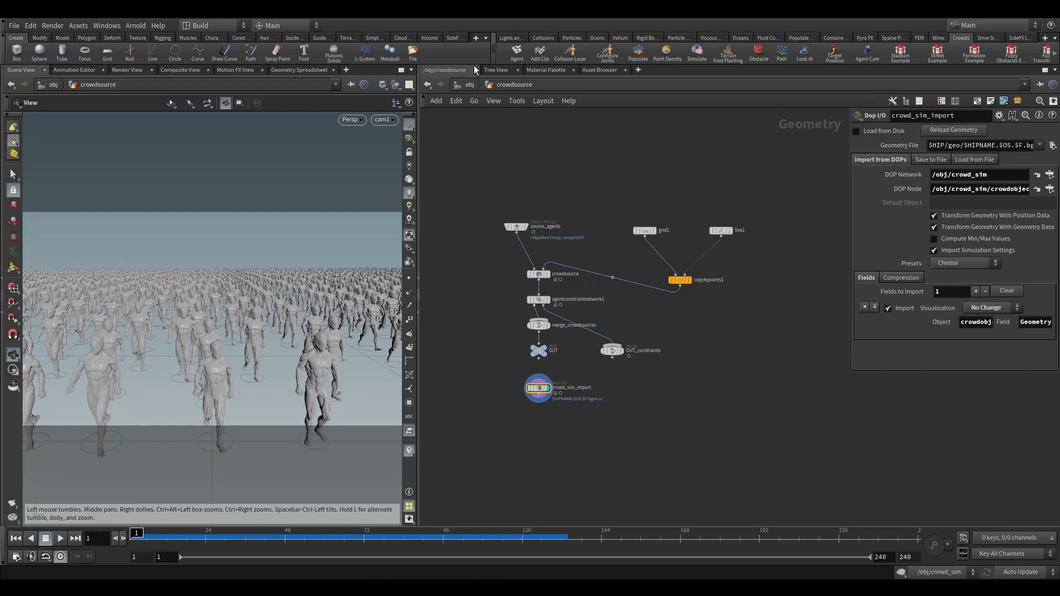
# Select cam1 at object level and examine its position relative to the crowd from a raised free perspective in the crowdsource network
pyautogui.click(469, 86)
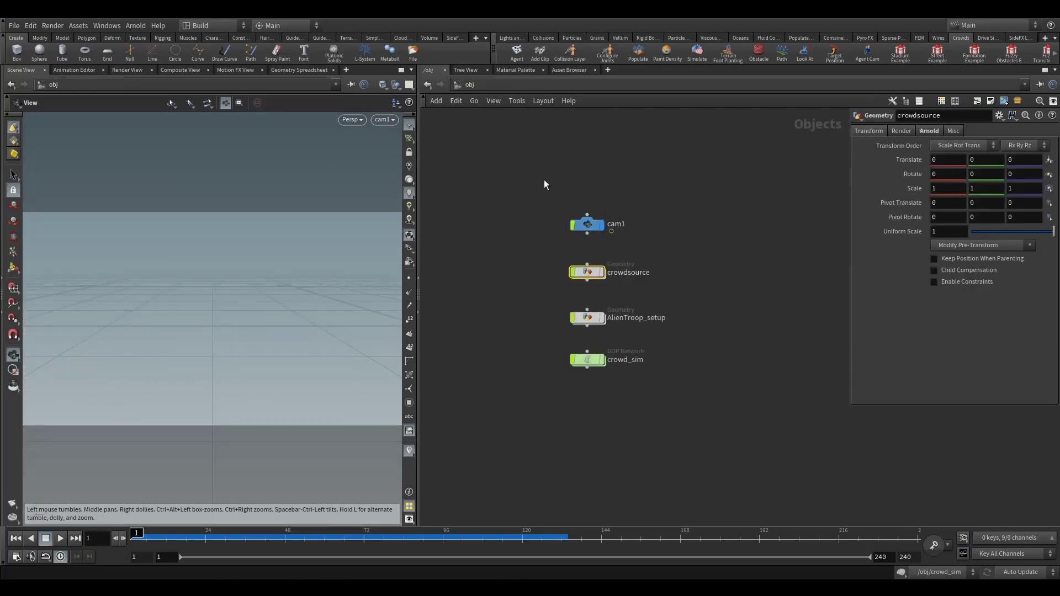
pyautogui.click(591, 226)
pyautogui.moveTo(322, 279); pyautogui.dragTo(299, 383)
pyautogui.moveTo(299, 384); pyautogui.dragTo(287, 367, button='middle')
pyautogui.scroll(3, 286, 367)
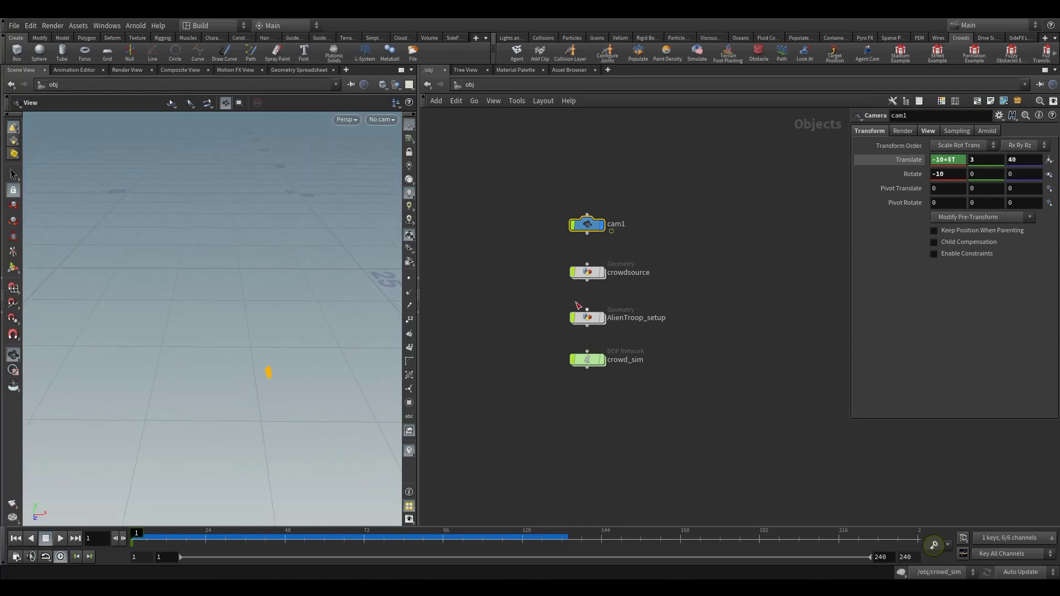
pyautogui.doubleClick(587, 270)
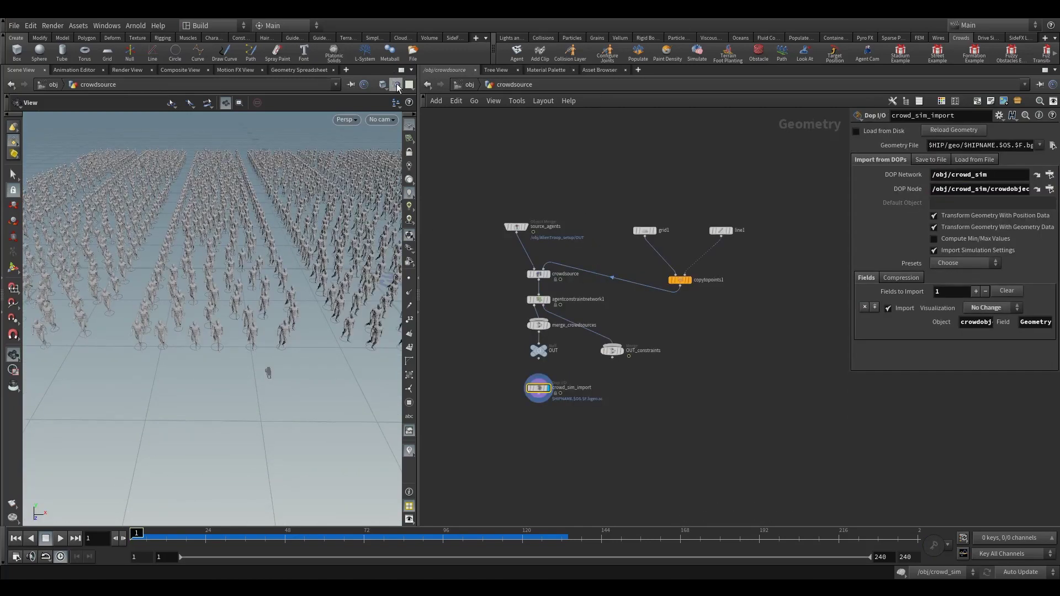
pyautogui.moveTo(279, 309); pyautogui.dragTo(301, 316)
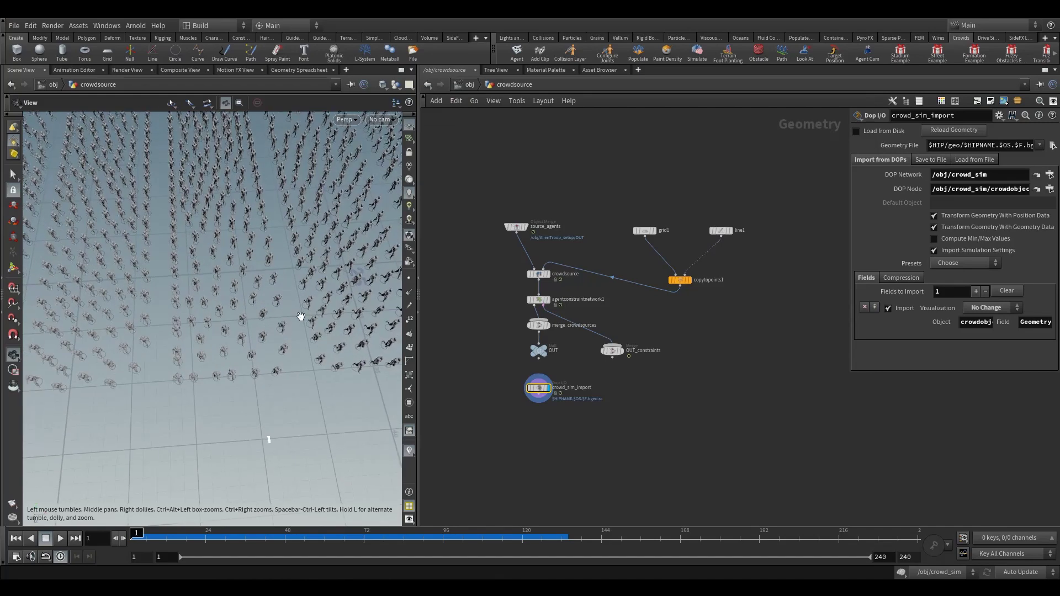
# Add a Draw Curve node beside the line1 node in the crowdsource network
pyautogui.scroll(3, 590, 283)
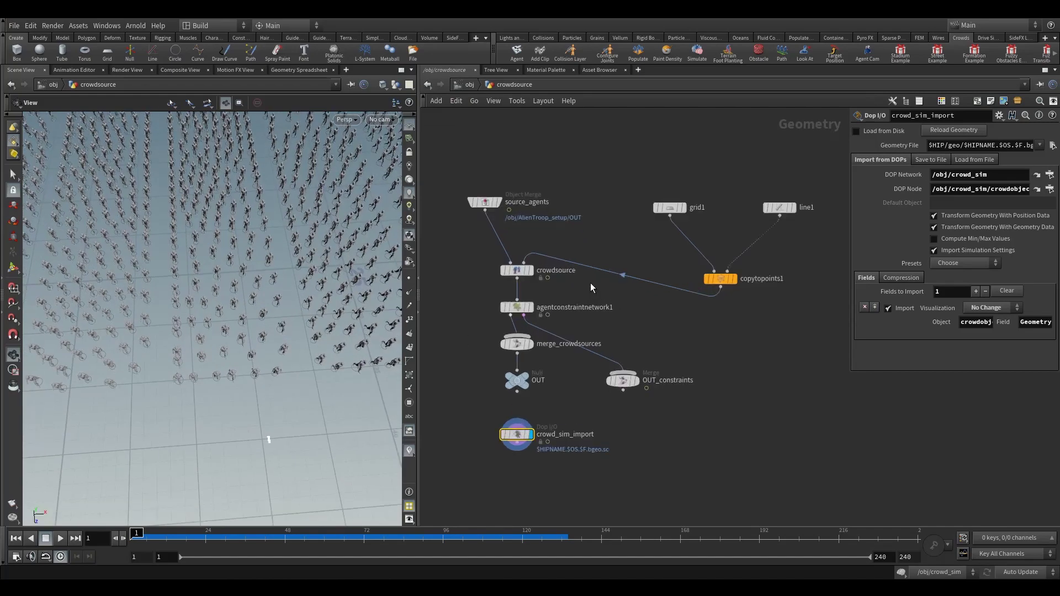
pyautogui.click(720, 280)
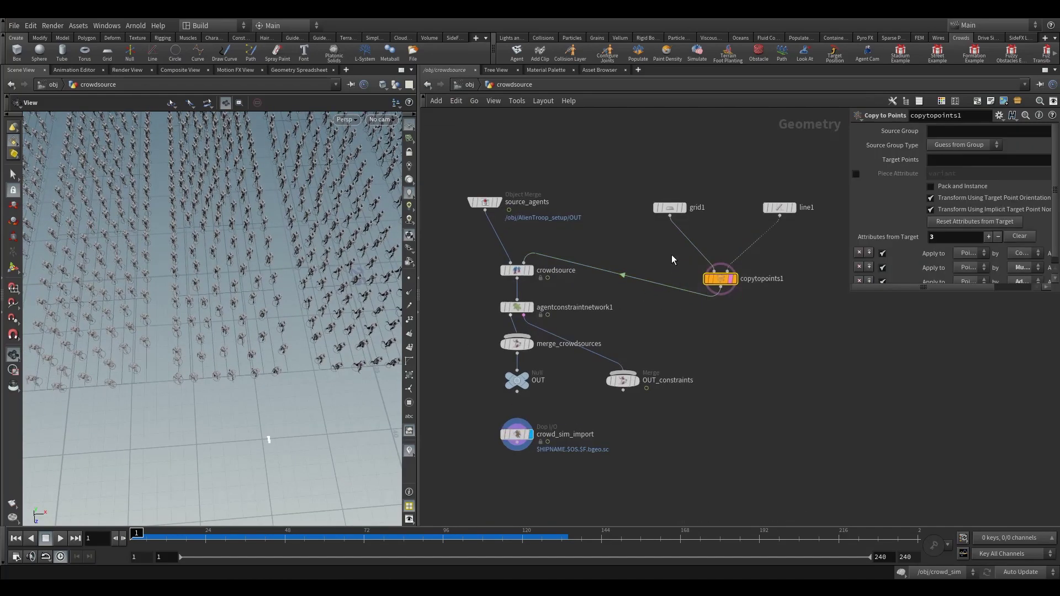
pyautogui.moveTo(848, 278); pyautogui.dragTo(752, 289, button='middle')
pyautogui.press('Tab')
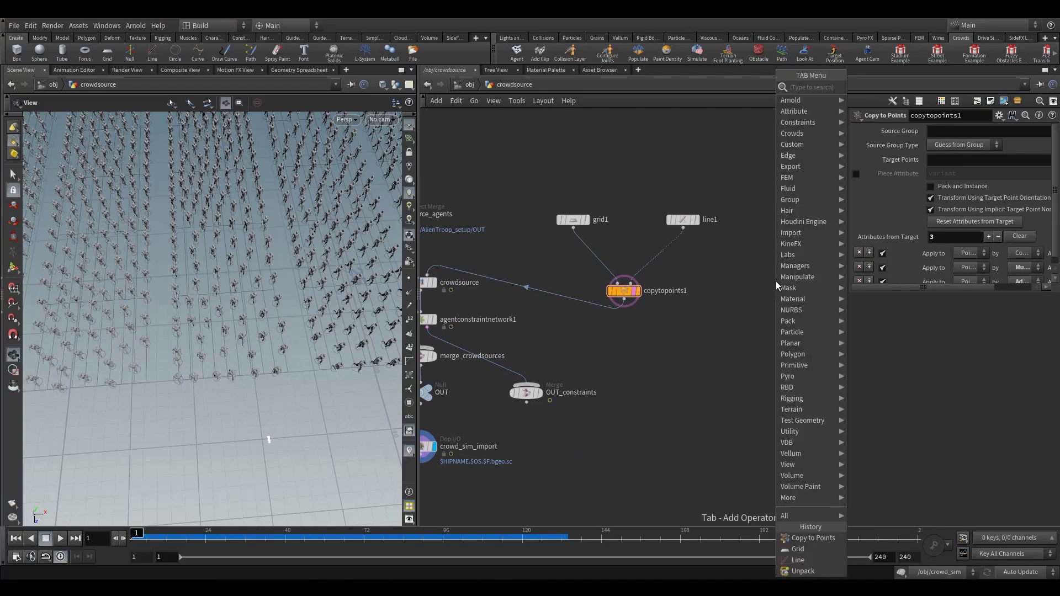
pyautogui.write('draw')
pyautogui.click(891, 87)
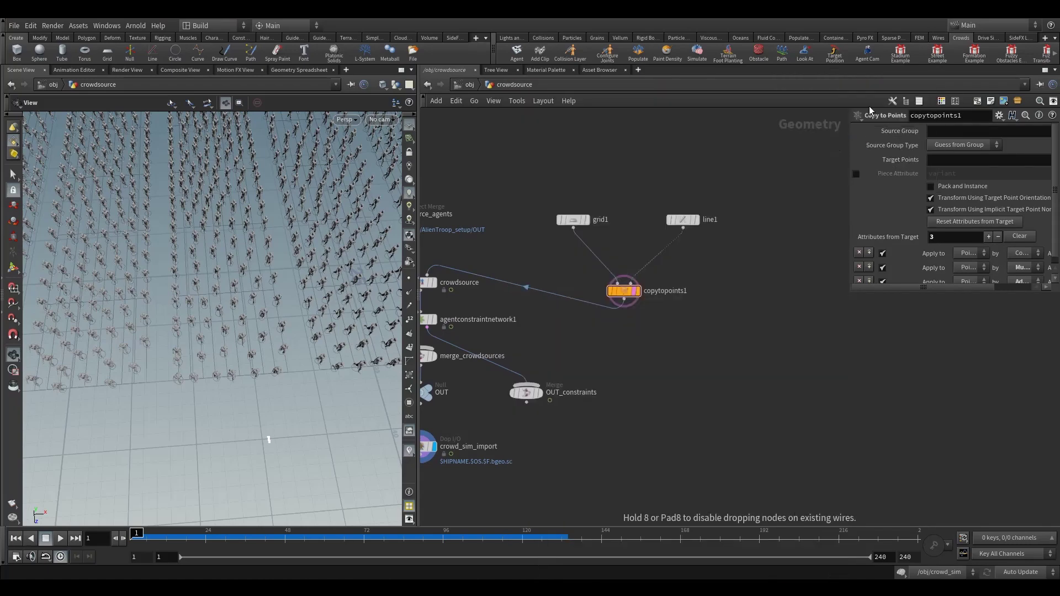
pyautogui.click(787, 218)
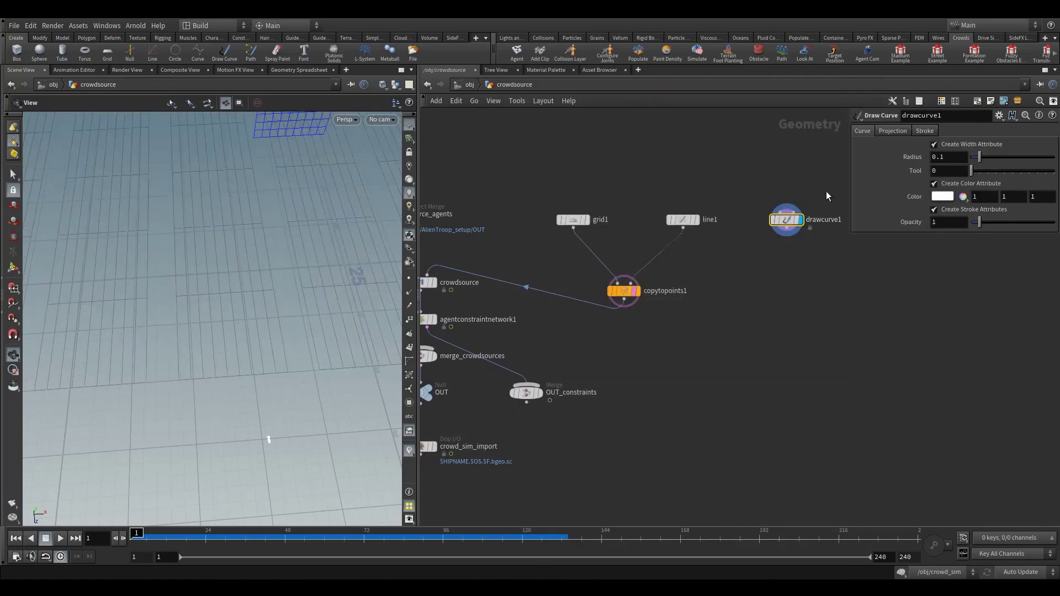
# Set the Draw Curve node's projection to the ZX Plane
pyautogui.moveTo(324, 203); pyautogui.dragTo(277, 166)
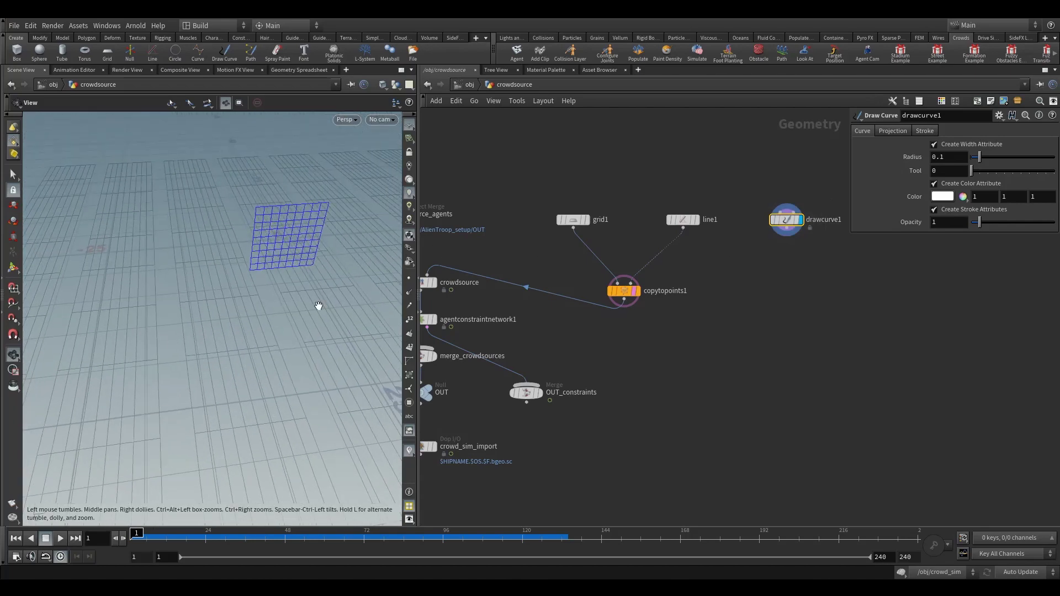
pyautogui.click(893, 130)
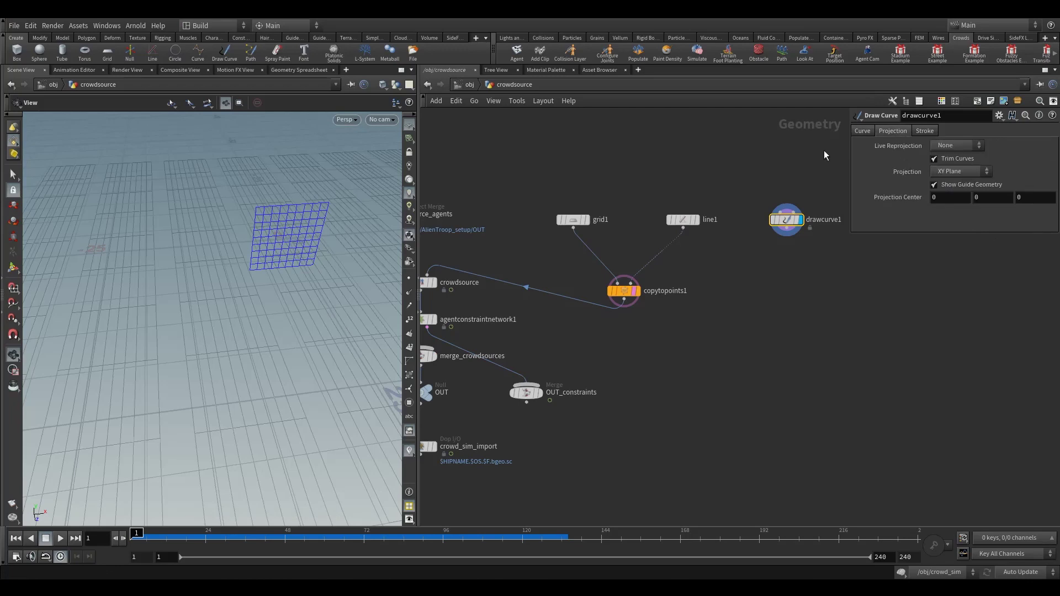
pyautogui.click(960, 175)
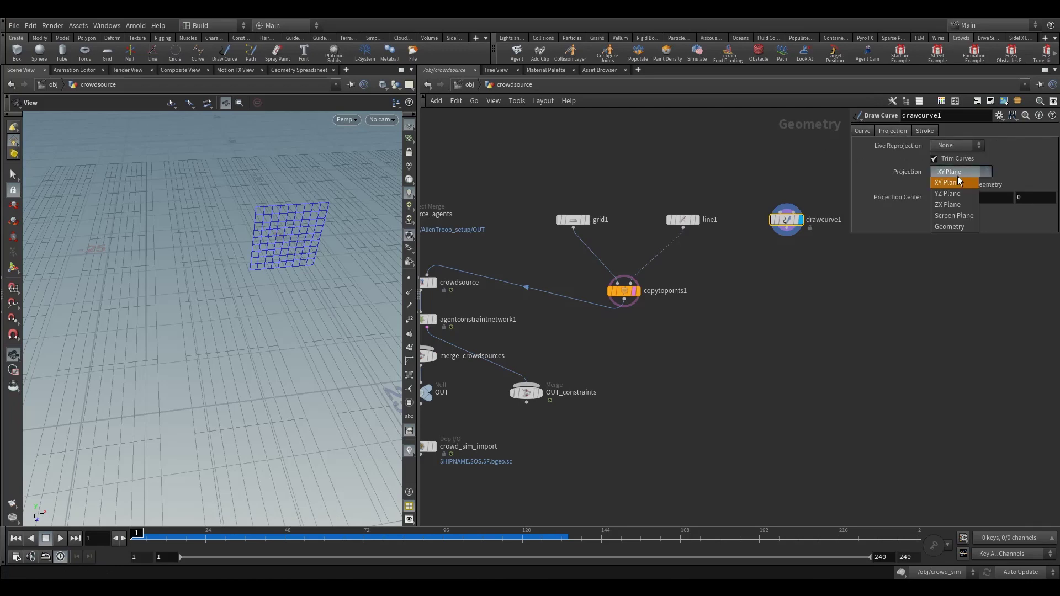
pyautogui.click(947, 193)
pyautogui.click(954, 175)
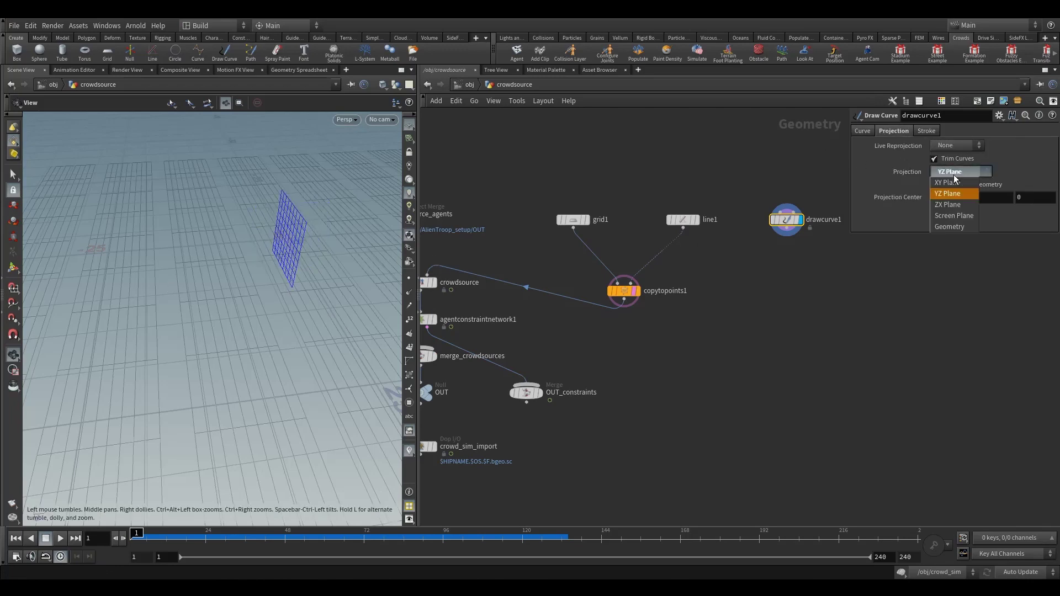
pyautogui.click(949, 205)
# Compare the camera's position with the crowd formation in top and perspective views, going to the last frame, 240
pyautogui.moveTo(323, 213); pyautogui.dragTo(320, 236)
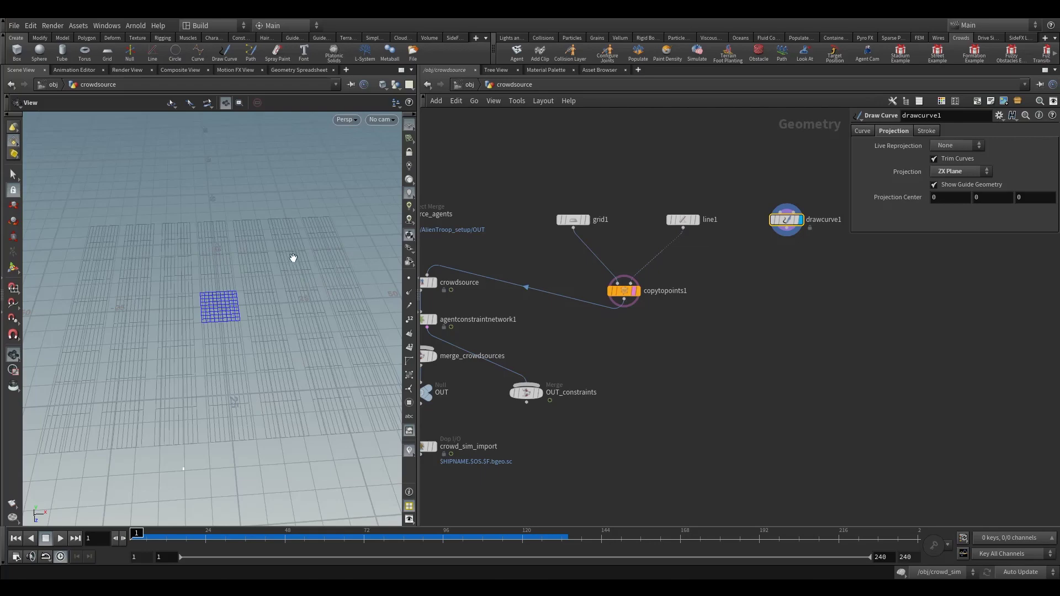
pyautogui.moveTo(250, 357); pyautogui.dragTo(244, 380)
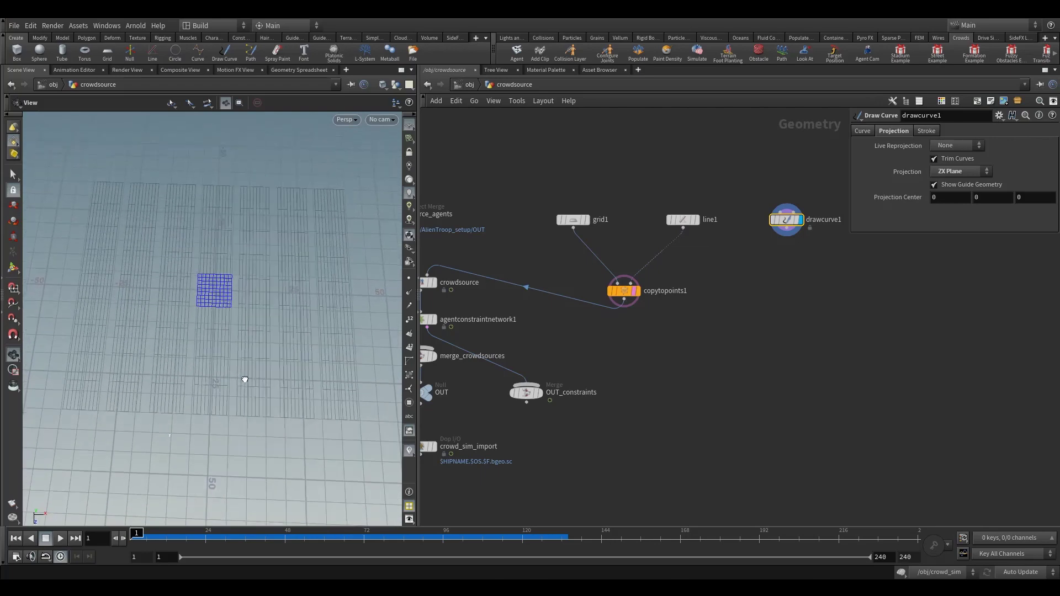
pyautogui.hotkey('space', '2')
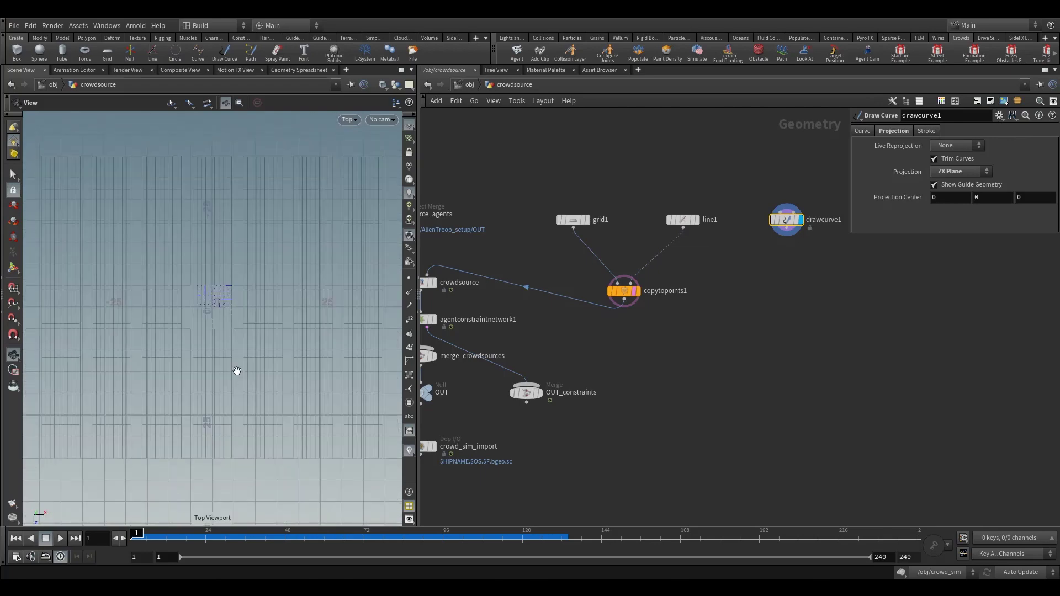
pyautogui.scroll(-5, 253, 315)
pyautogui.scroll(5, 203, 343)
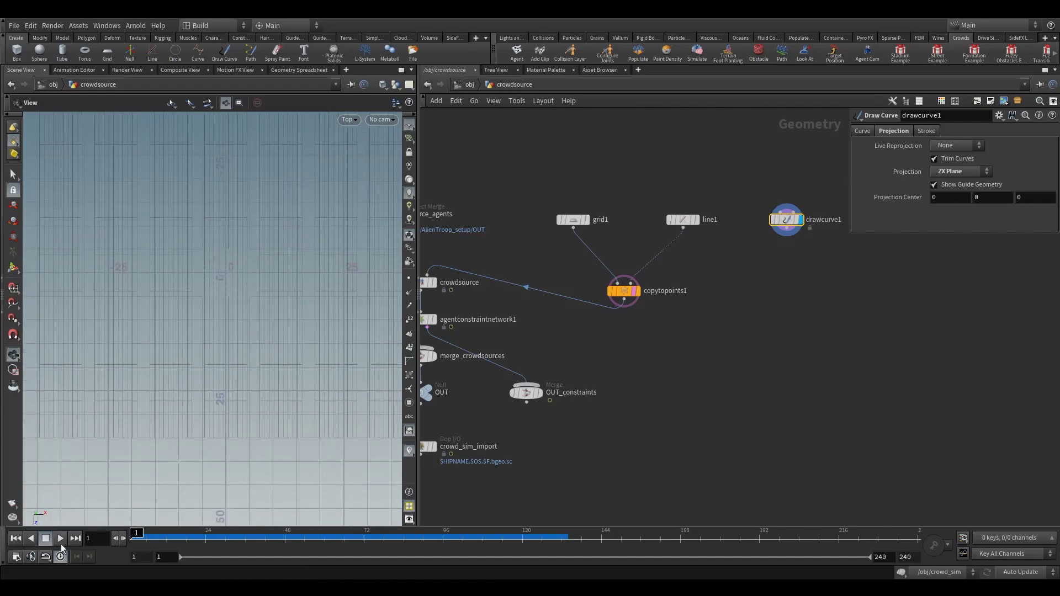
pyautogui.click(75, 539)
pyautogui.moveTo(333, 304); pyautogui.dragTo(301, 327, button='right')
pyautogui.moveTo(288, 284); pyautogui.dragTo(263, 282, button='middle')
pyautogui.hotkey('space', '1')
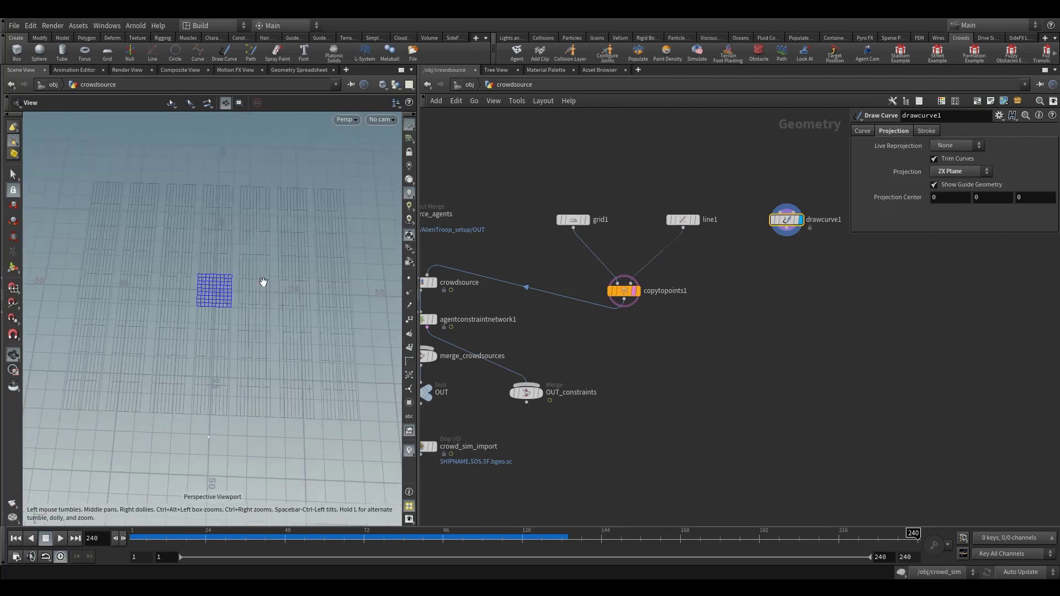
pyautogui.moveTo(221, 437); pyautogui.dragTo(221, 403)
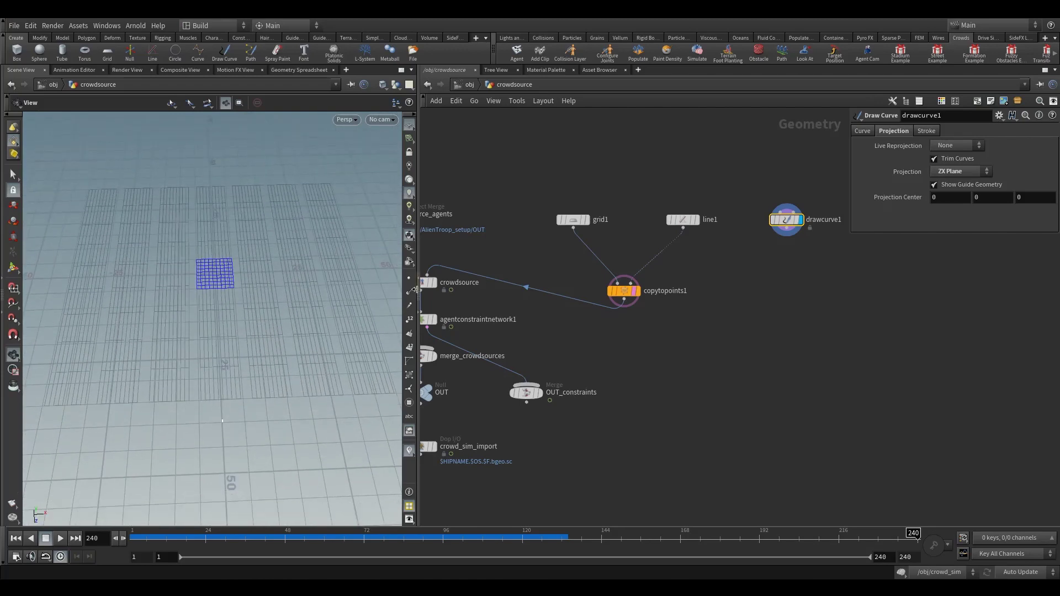
# Widen the scene view and set its background color scheme to Dark
pyautogui.moveTo(418, 290); pyautogui.dragTo(532, 296)
pyautogui.press('d')
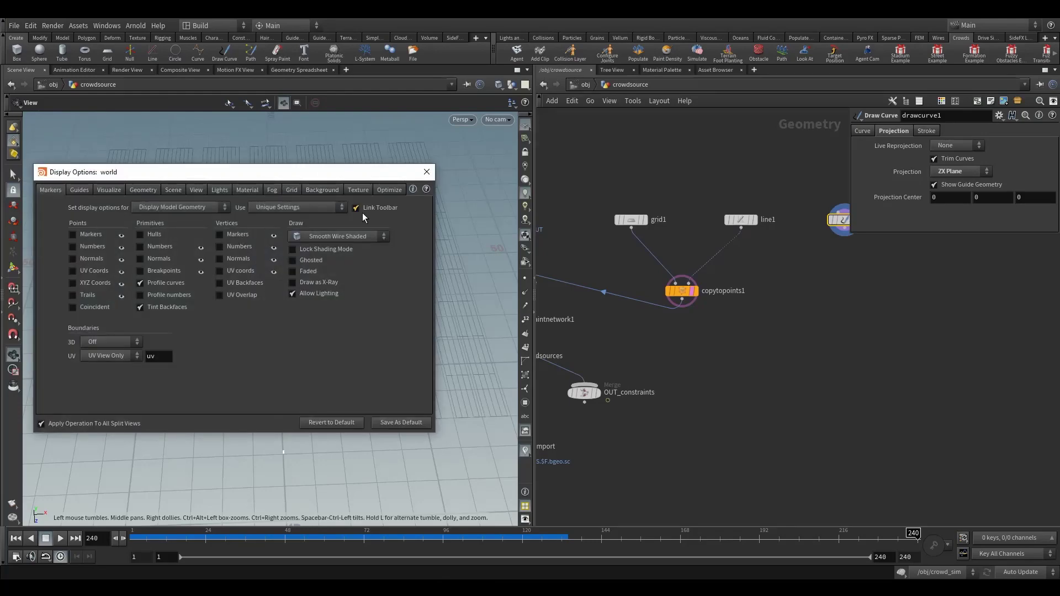
pyautogui.click(323, 190)
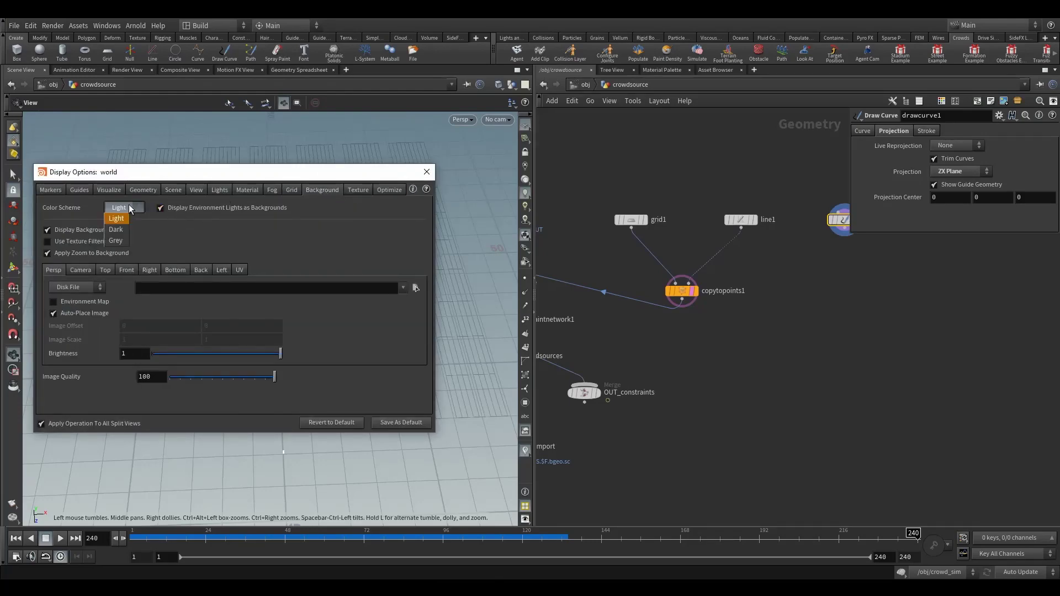
pyautogui.click(115, 229)
pyautogui.click(426, 172)
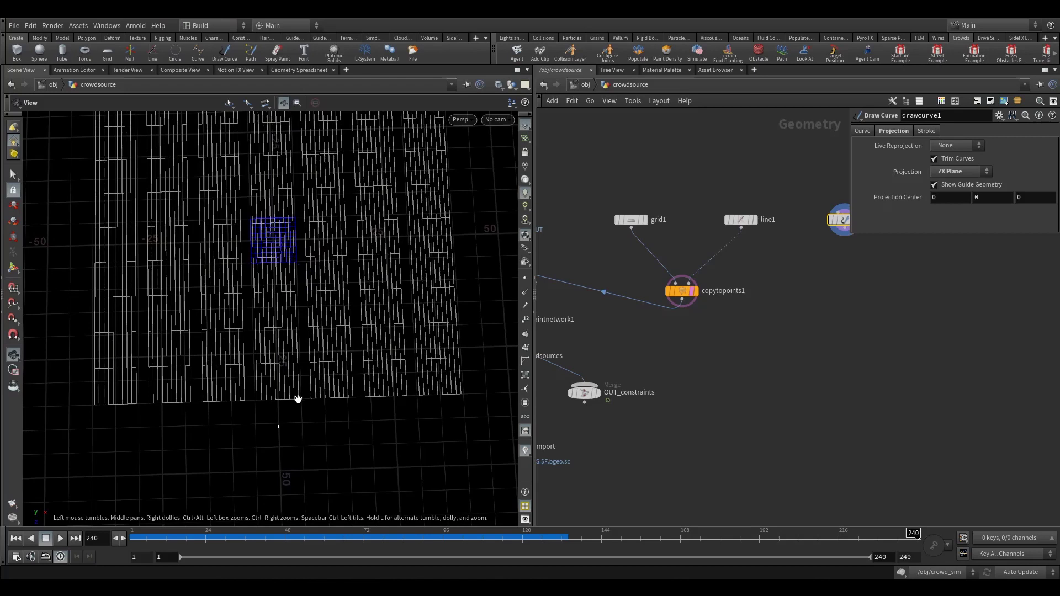
# Examine the crowd formation and its edge near the camera in perspective, then the whole layout from the top view
pyautogui.scroll(2, 262, 425)
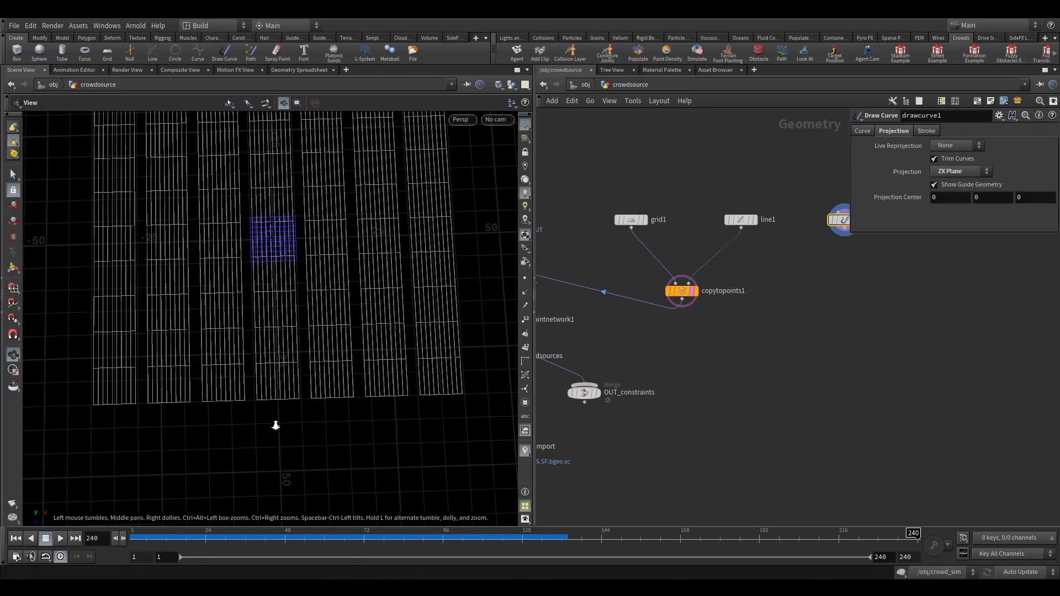
pyautogui.moveTo(583, 532); pyautogui.dragTo(988, 525)
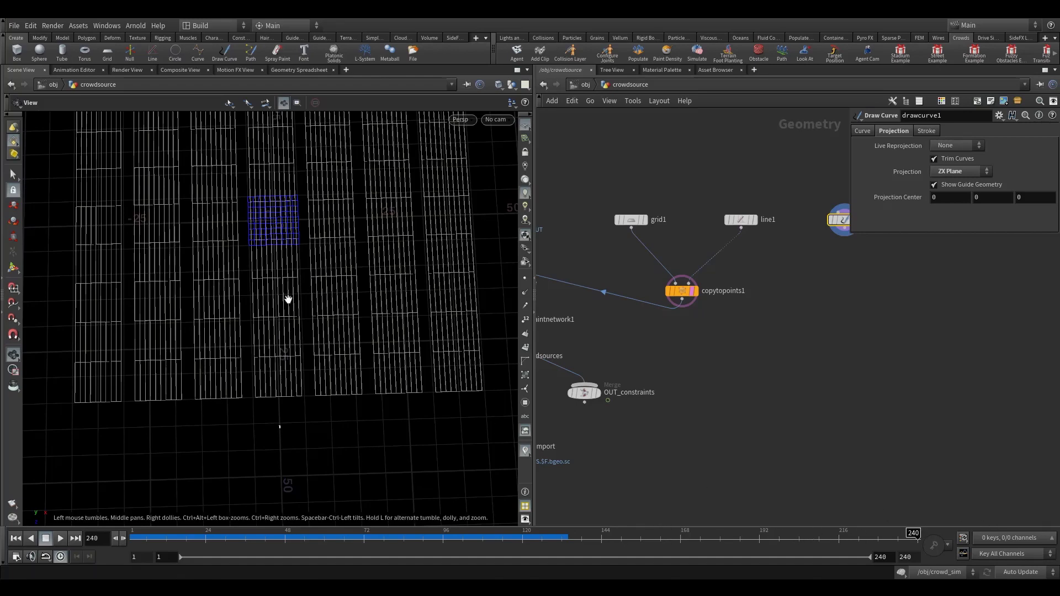
pyautogui.moveTo(283, 274); pyautogui.dragTo(294, 343, button='middle')
pyautogui.moveTo(303, 322); pyautogui.dragTo(301, 323)
pyautogui.hotkey('space', '2')
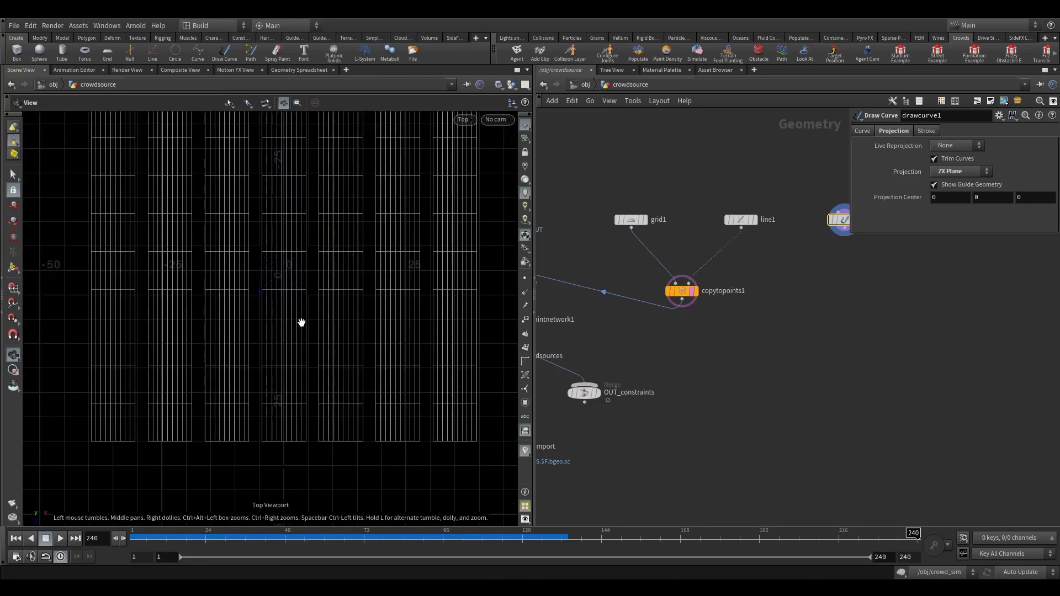
pyautogui.moveTo(339, 324); pyautogui.dragTo(361, 321, button='right')
pyautogui.moveTo(293, 395); pyautogui.dragTo(311, 356, button='middle')
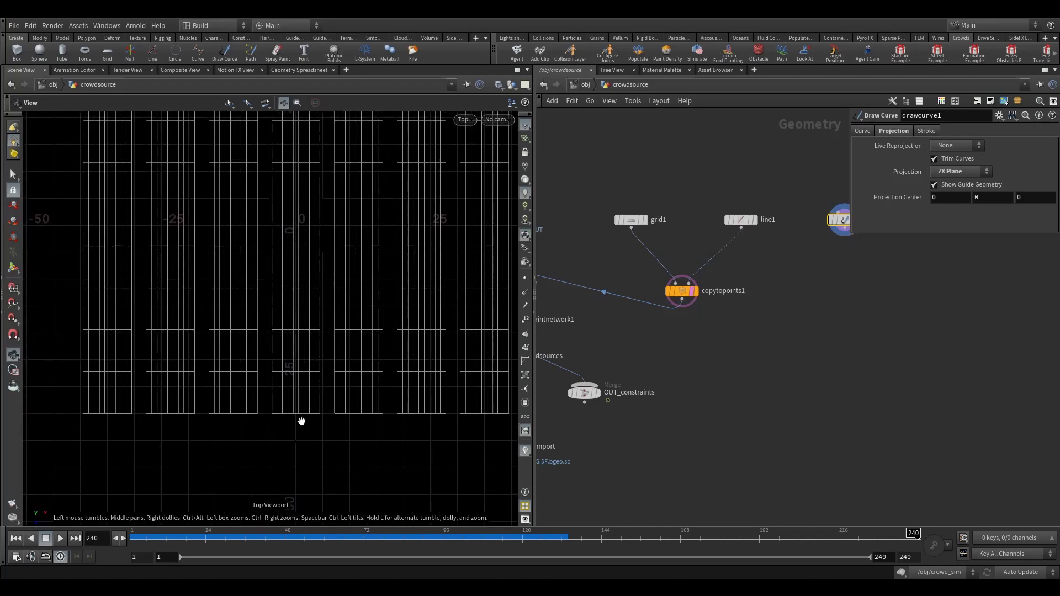
pyautogui.moveTo(300, 421); pyautogui.dragTo(534, 338, button='right')
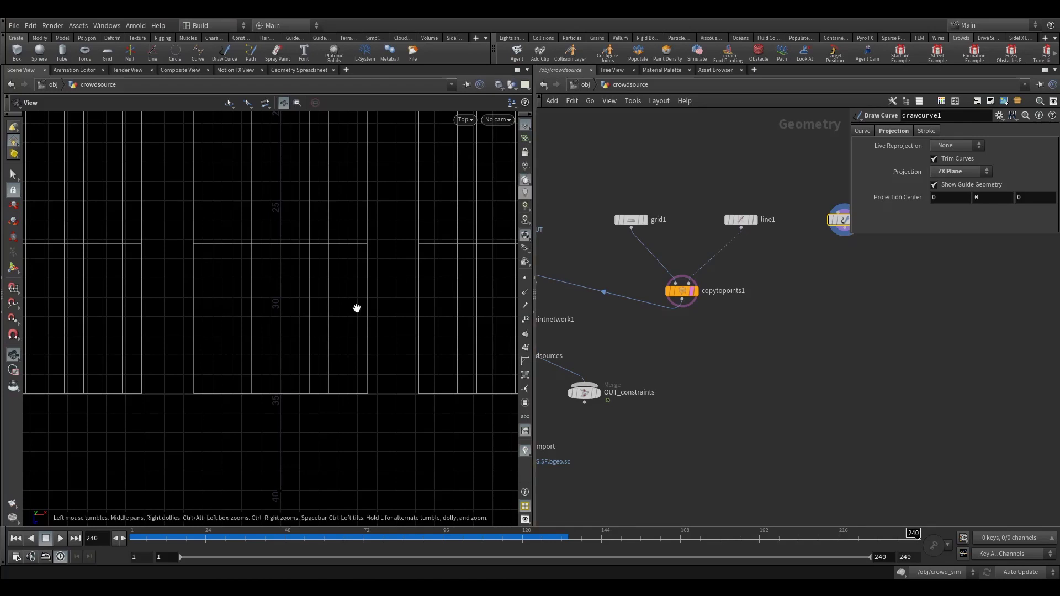
pyautogui.moveTo(372, 330); pyautogui.dragTo(354, 351, button='right')
pyautogui.scroll(-4, 303, 421)
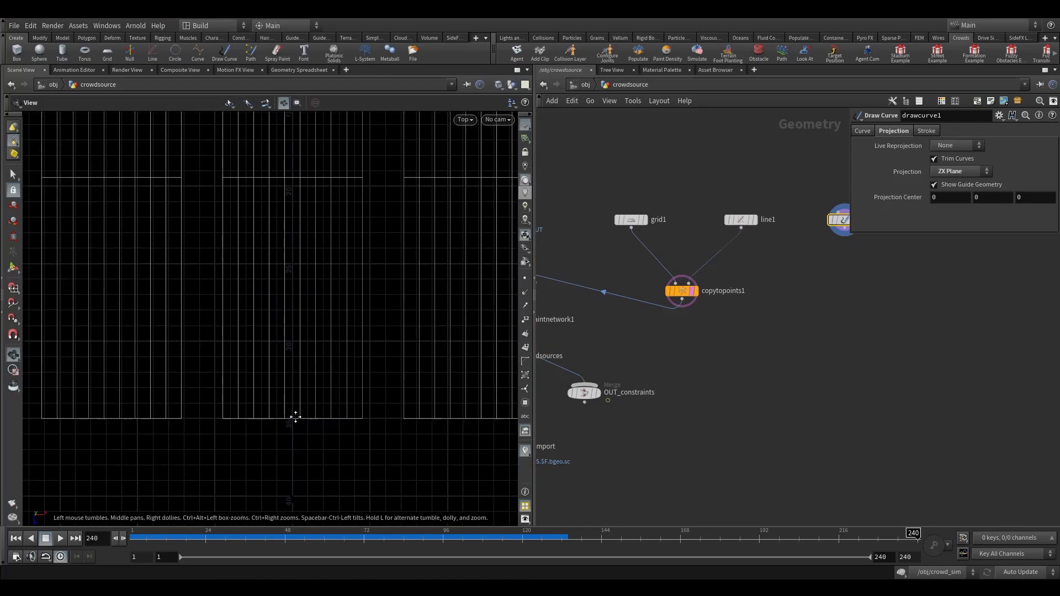
pyautogui.scroll(-3, 282, 419)
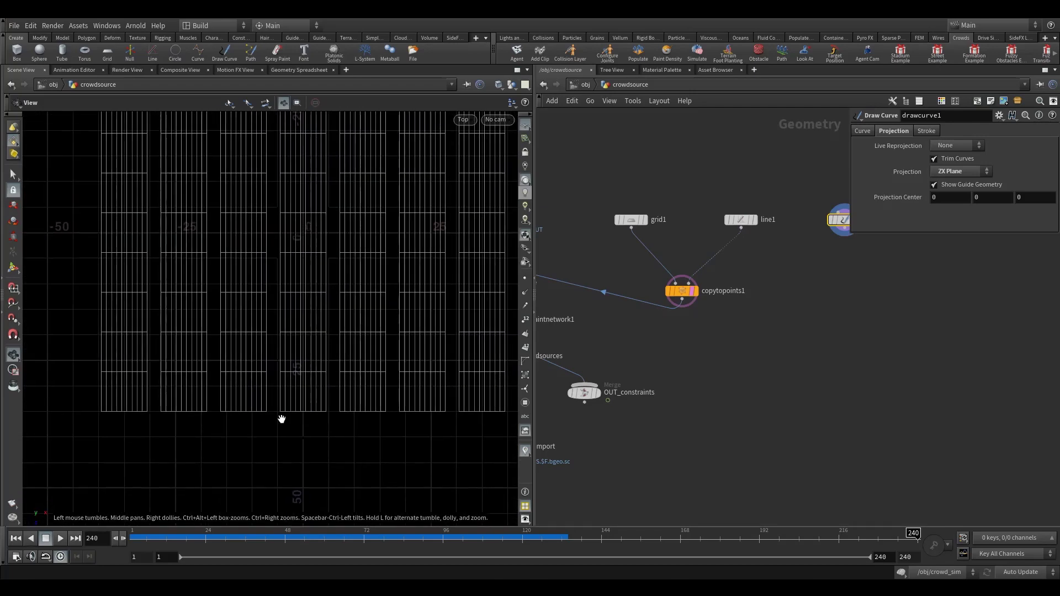
pyautogui.scroll(1, 326, 378)
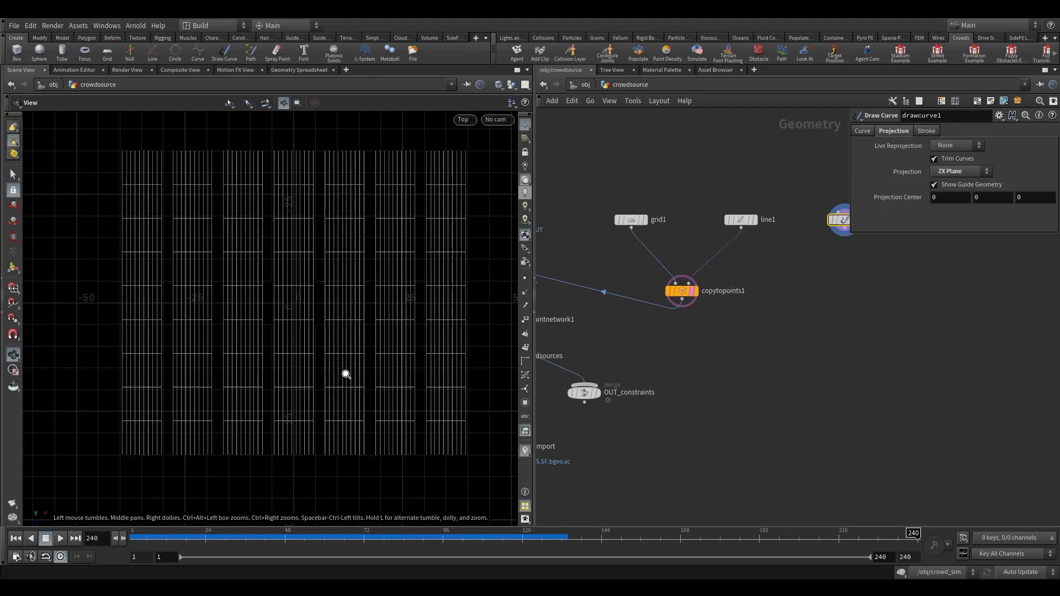
# Draw an S-shaped curve from the far corner of the crowd grid, winding through it to the middle of the edge nearest the camera
pyautogui.click(13, 268)
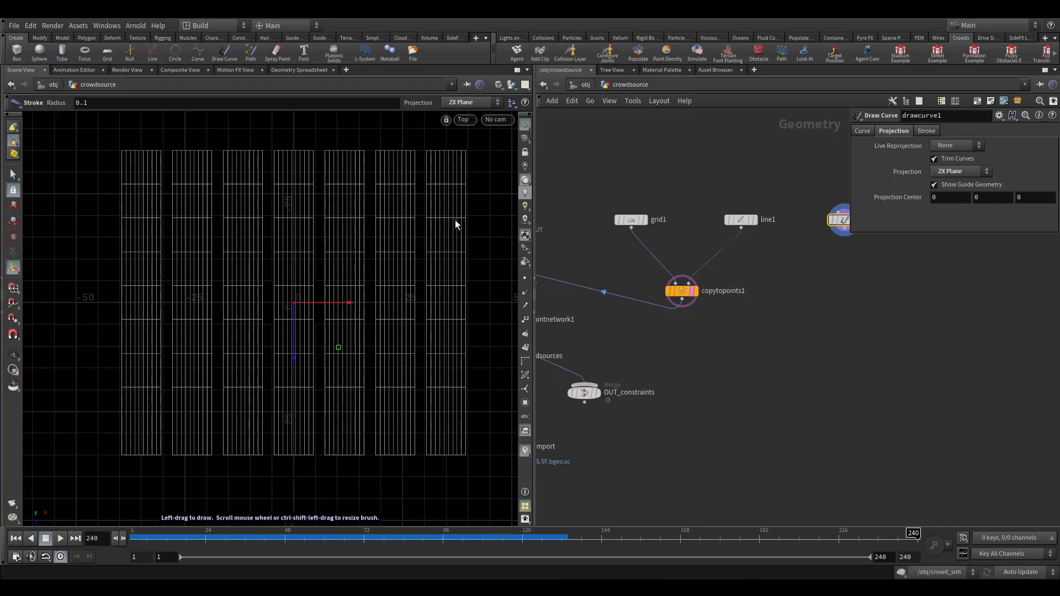
pyautogui.moveTo(456, 216); pyautogui.dragTo(370, 207)
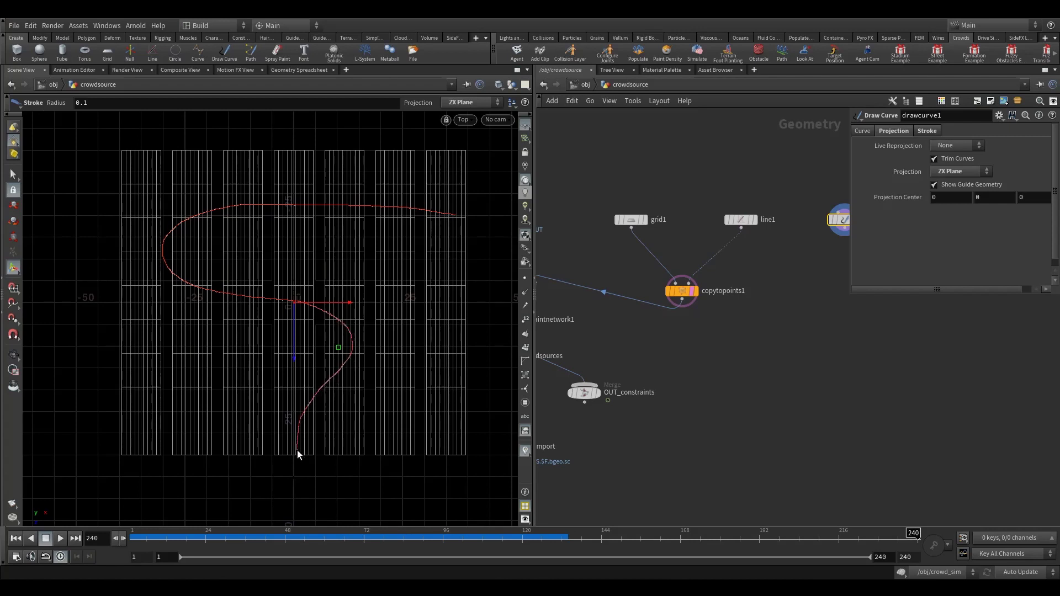
pyautogui.moveTo(297, 450); pyautogui.dragTo(297, 450)
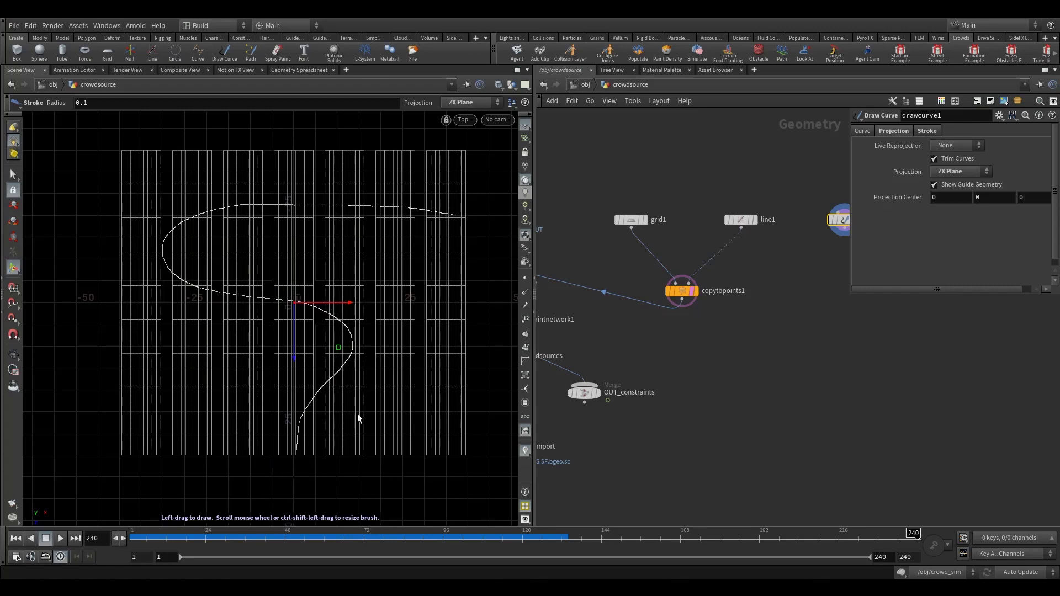
pyautogui.press('f')
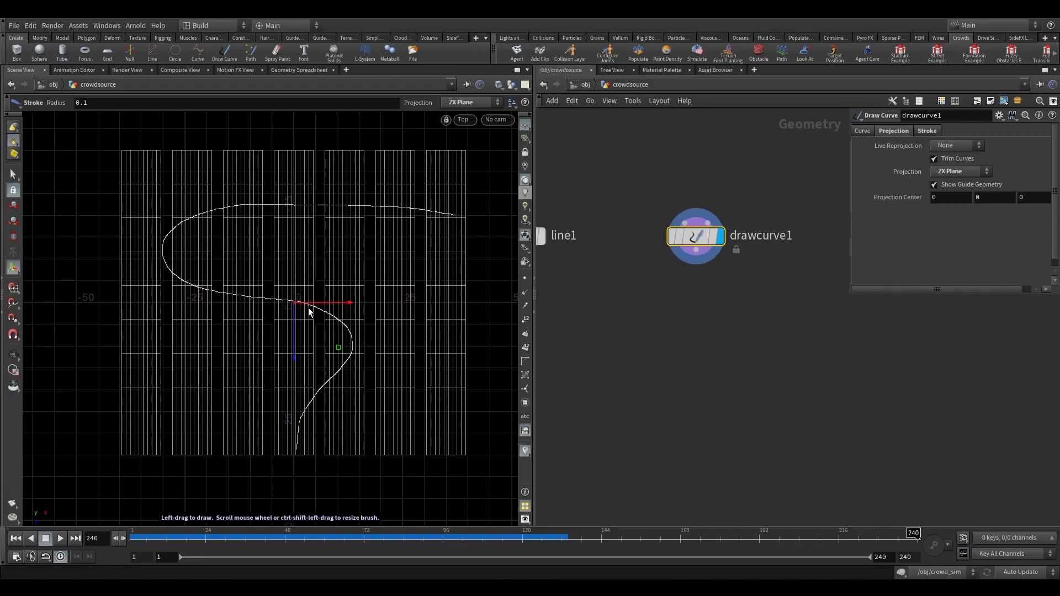
# Examine the drawn curve through cam1 and in perspective, comparing its course with the camera and the crowd grid
pyautogui.press('Escape')
pyautogui.moveTo(296, 306); pyautogui.dragTo(310, 362)
pyautogui.moveTo(310, 362)
pyautogui.mouseDown(button='right')
pyautogui.moveTo(436, 309)
pyautogui.moveTo(448, 359)
pyautogui.mouseUp(button='right')
pyautogui.press('Return')
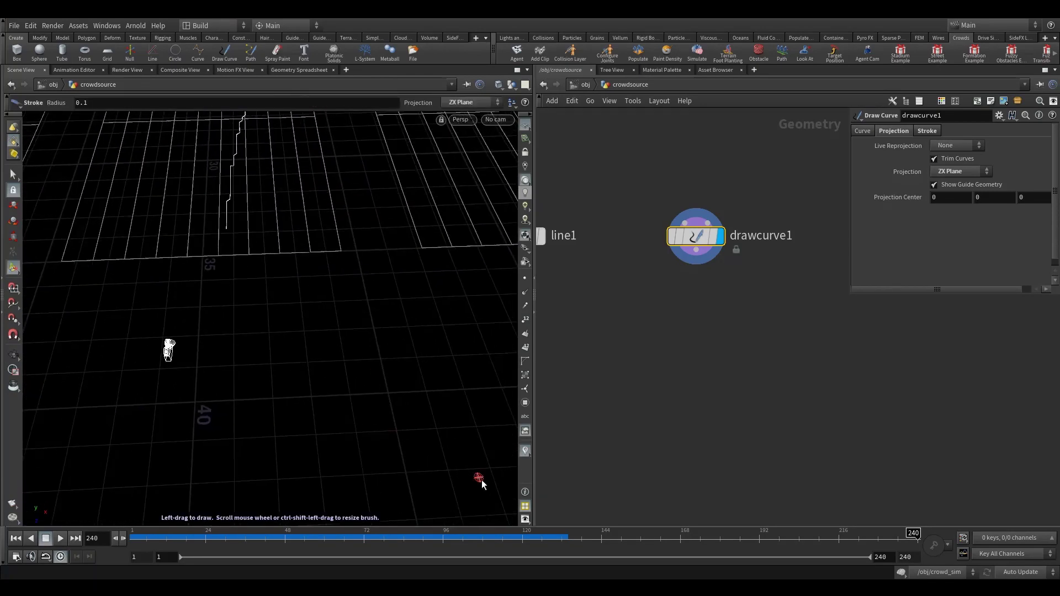
pyautogui.click(490, 121)
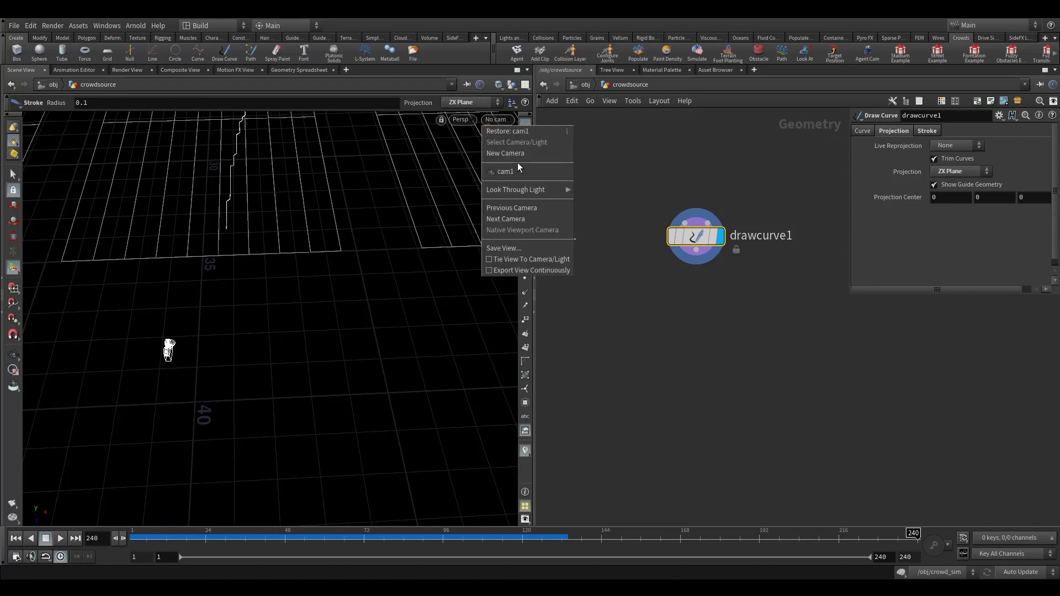
pyautogui.click(515, 171)
pyautogui.keyDown('alt'); pyautogui.moveTo(345, 209); pyautogui.dragTo(190, 267, button='right'); pyautogui.keyUp('alt')
pyautogui.keyDown('alt'); pyautogui.moveTo(320, 193); pyautogui.dragTo(284, 352, button='middle'); pyautogui.keyUp('alt')
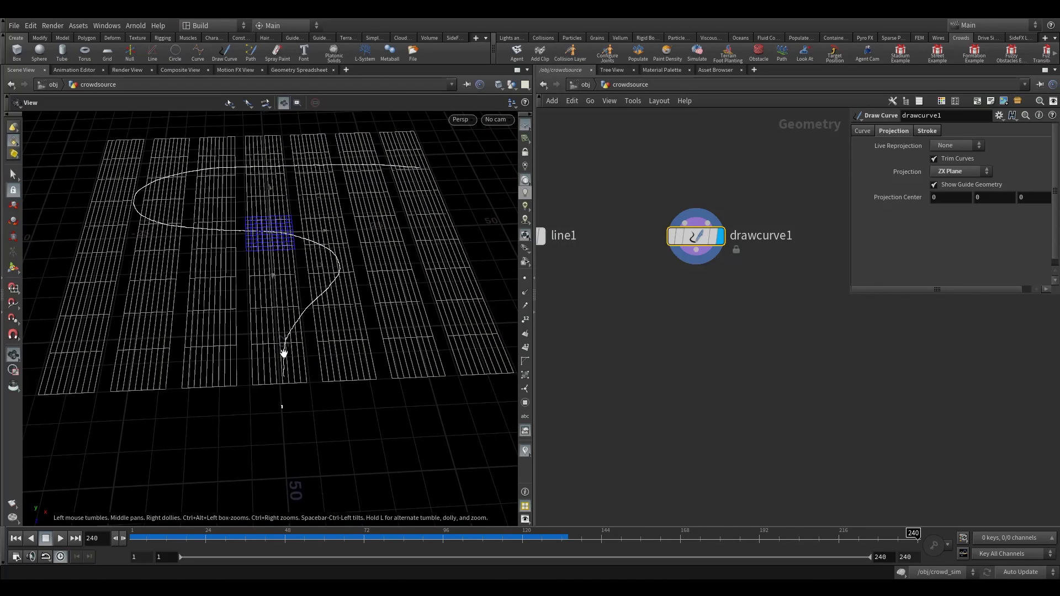
pyautogui.keyDown('alt'); pyautogui.moveTo(284, 352); pyautogui.dragTo(307, 436, button='right'); pyautogui.keyUp('alt')
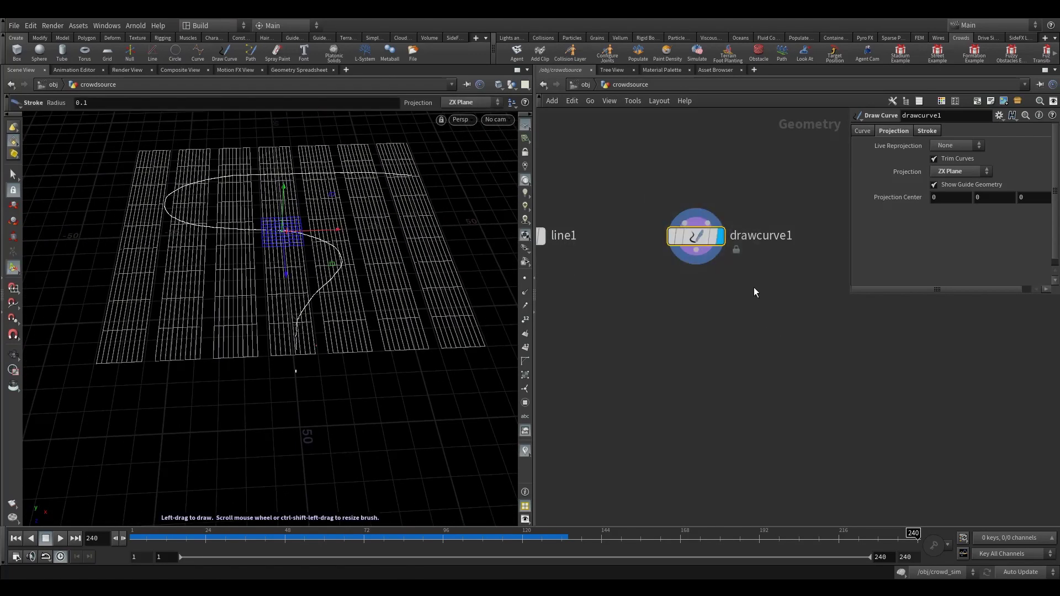
# Add a Resample node below drawcurve1, wired to its output
pyautogui.press('Tab')
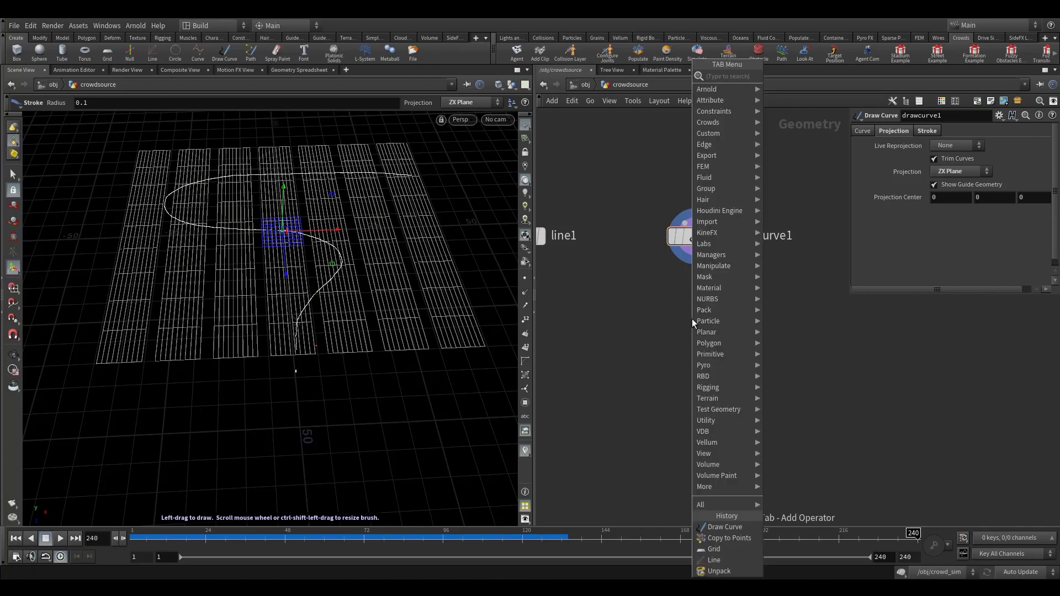
pyautogui.moveTo(693, 319)
pyautogui.click(830, 80)
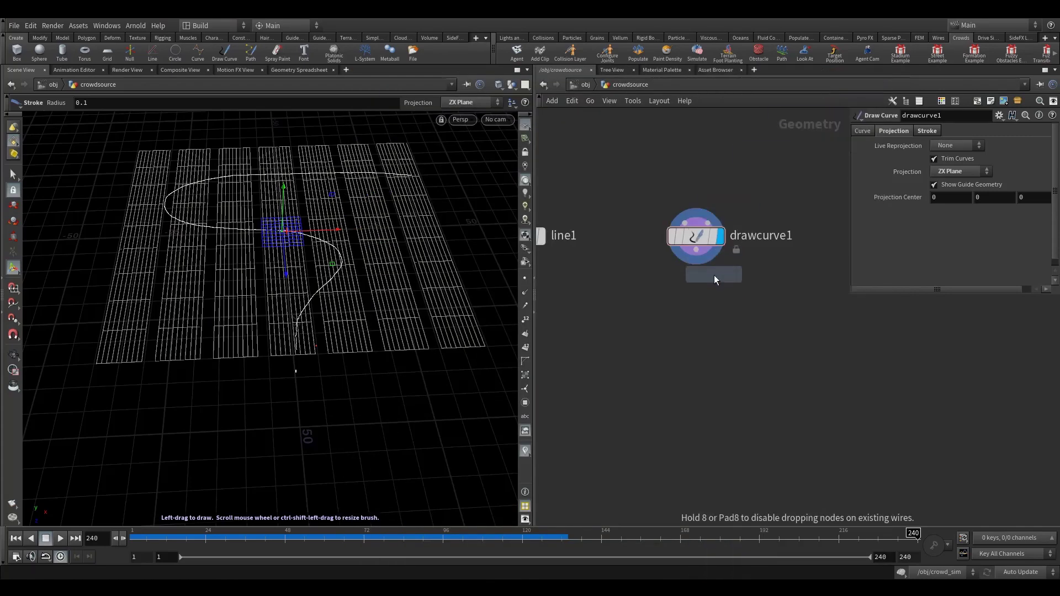
pyautogui.click(693, 304)
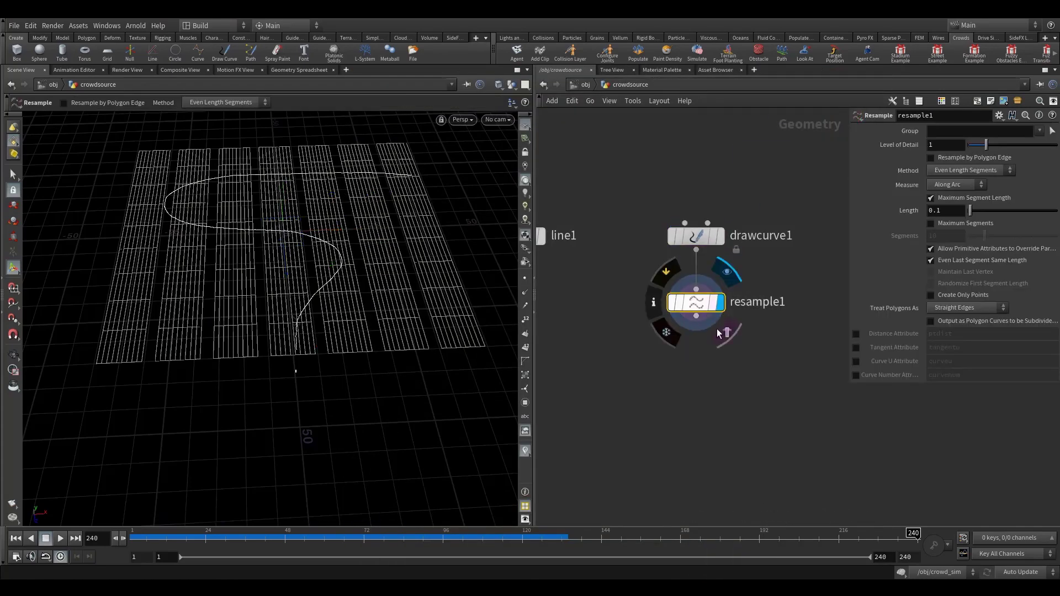
# Show the points along the resampled curve in the scene view and inspect their spacing
pyautogui.keyDown('alt'); pyautogui.moveTo(338, 236); pyautogui.dragTo(326, 276); pyautogui.keyUp('alt')
pyautogui.keyDown('alt'); pyautogui.moveTo(327, 277); pyautogui.dragTo(318, 332, button='middle'); pyautogui.keyUp('alt')
pyautogui.keyDown('alt'); pyautogui.moveTo(317, 331); pyautogui.dragTo(396, 222, button='right'); pyautogui.keyUp('alt')
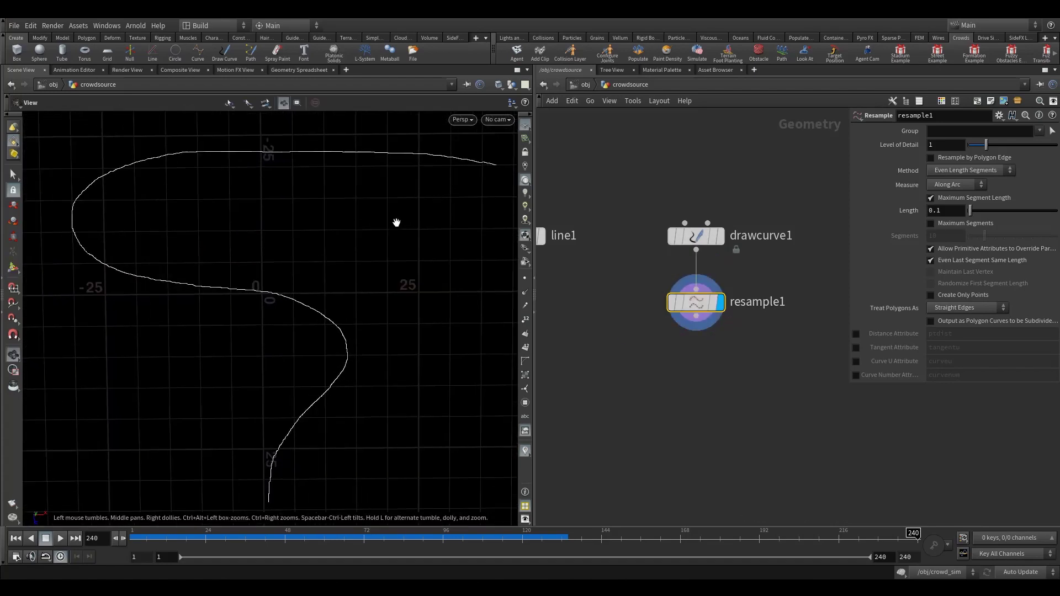
pyautogui.moveTo(396, 223); pyautogui.dragTo(393, 277)
pyautogui.press('Return')
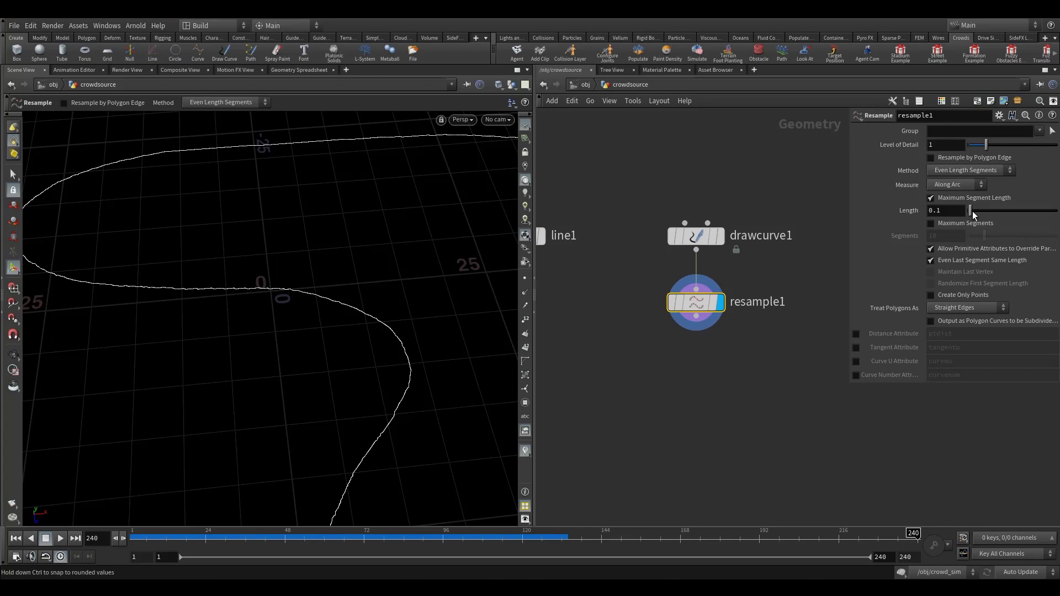
pyautogui.click(525, 279)
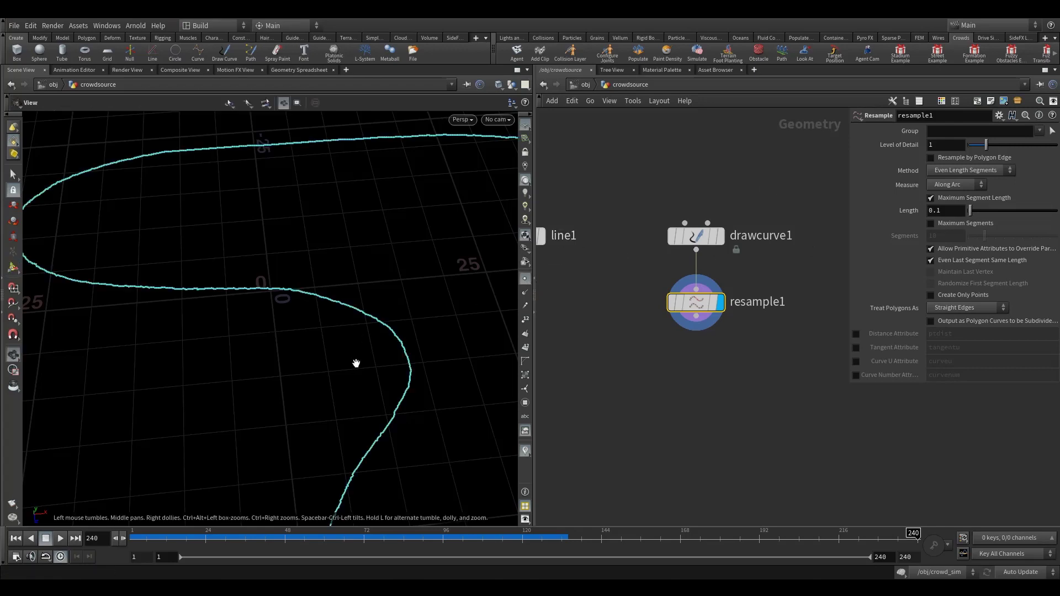
pyautogui.moveTo(355, 362); pyautogui.dragTo(353, 209)
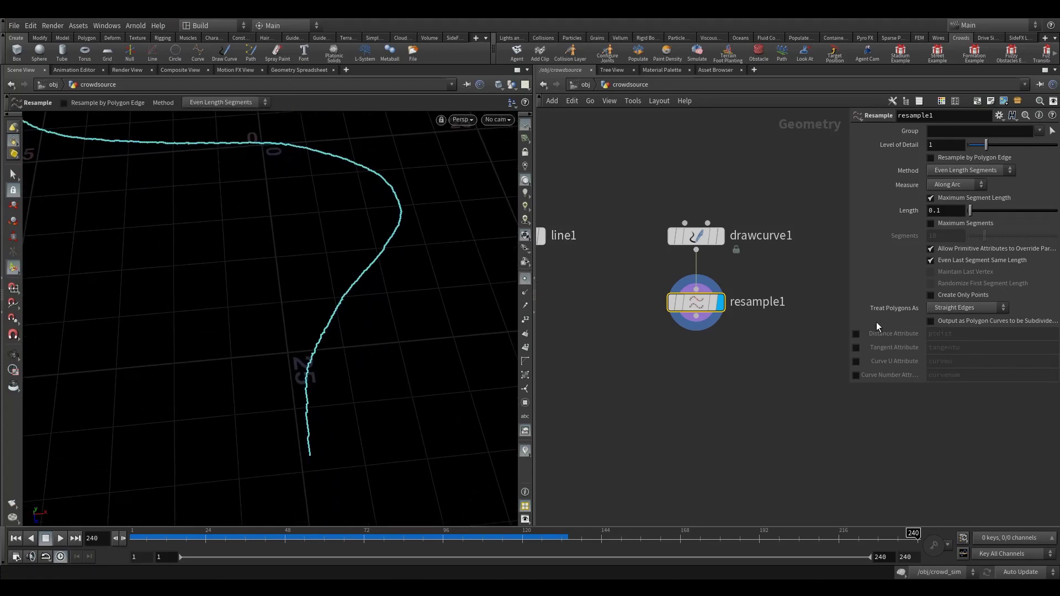
# Set the Resample node's maximum segment length to 2 and check the point spacing along the whole curve
pyautogui.moveTo(973, 213); pyautogui.dragTo(996, 212)
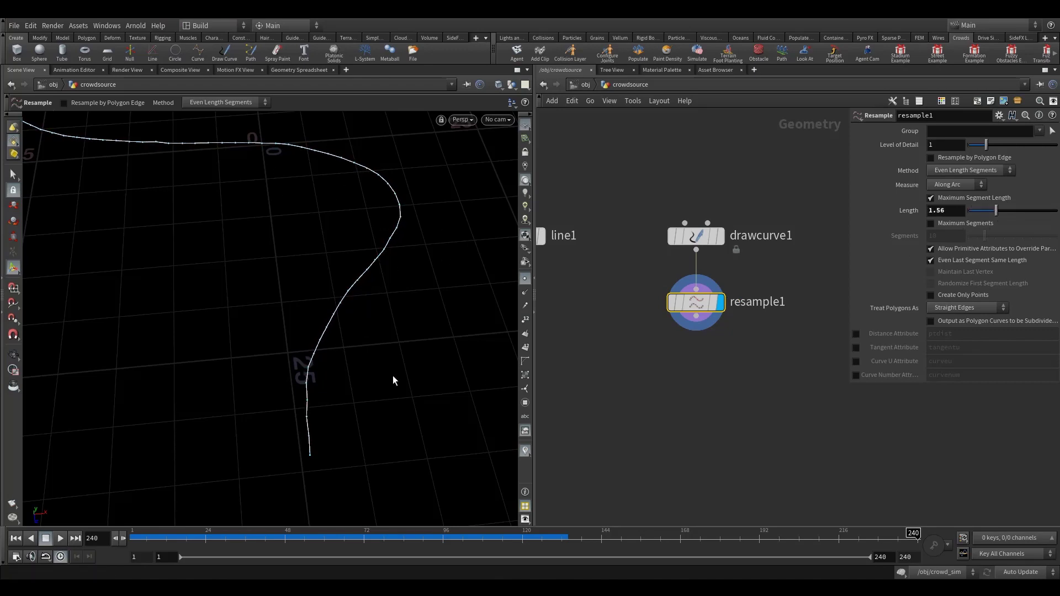
pyautogui.click(946, 210)
pyautogui.write('2')
pyautogui.press('Return')
pyautogui.keyDown('alt'); pyautogui.moveTo(353, 259); pyautogui.dragTo(197, 279, button='right'); pyautogui.keyUp('alt')
pyautogui.keyDown('alt'); pyautogui.moveTo(300, 191); pyautogui.dragTo(277, 248, button='middle'); pyautogui.keyUp('alt')
pyautogui.keyDown('alt'); pyautogui.moveTo(277, 249); pyautogui.dragTo(289, 260); pyautogui.keyUp('alt')
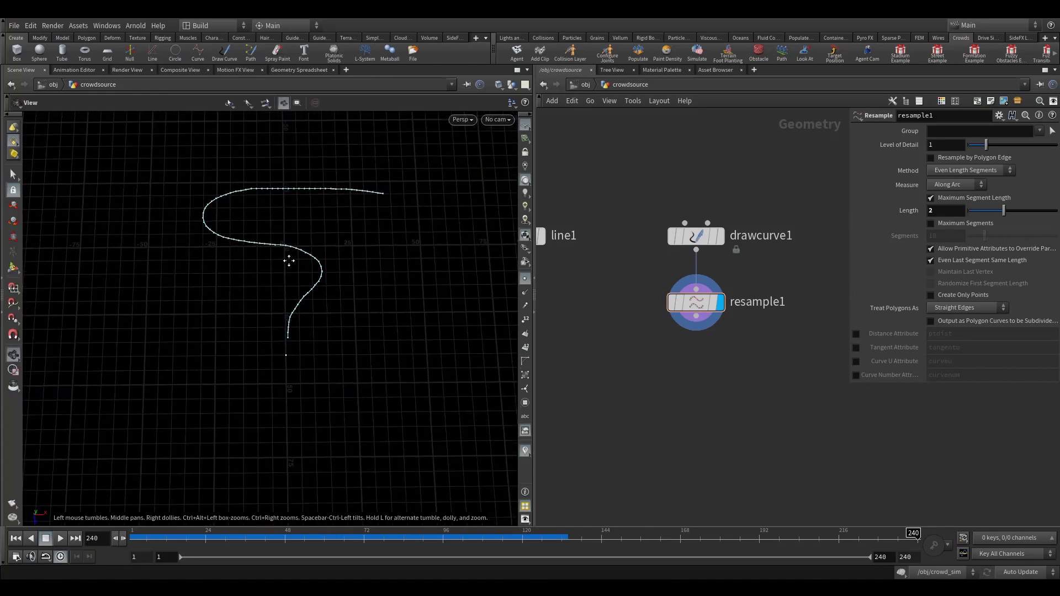
pyautogui.keyDown('alt'); pyautogui.moveTo(288, 260); pyautogui.dragTo(423, 269, button='right'); pyautogui.keyUp('alt')
pyautogui.keyDown('alt'); pyautogui.moveTo(343, 313); pyautogui.dragTo(330, 290, button='middle'); pyautogui.keyUp('alt')
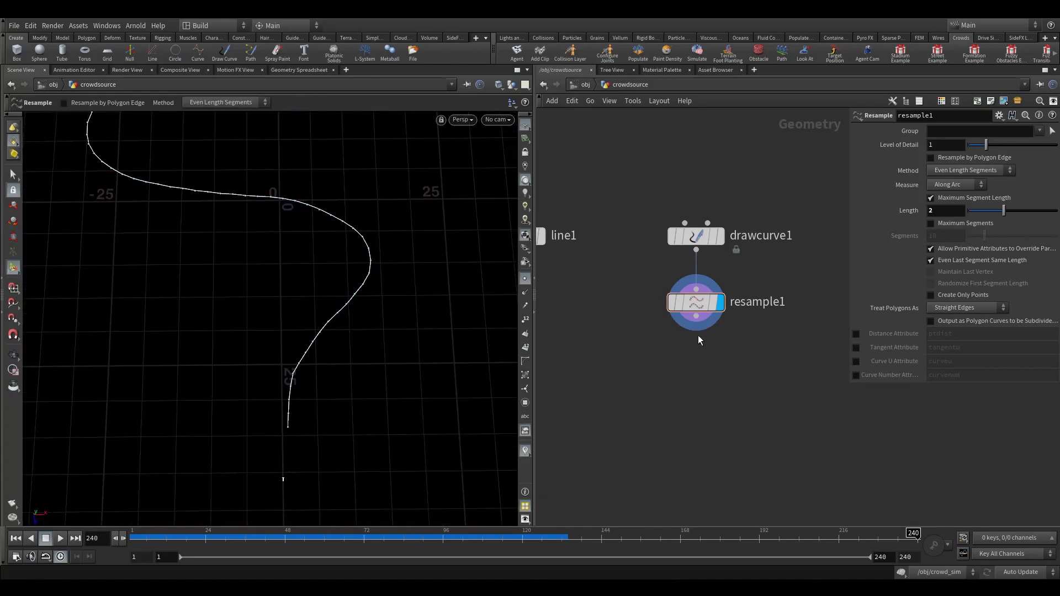
pyautogui.moveTo(348, 295); pyautogui.dragTo(281, 359, button='right')
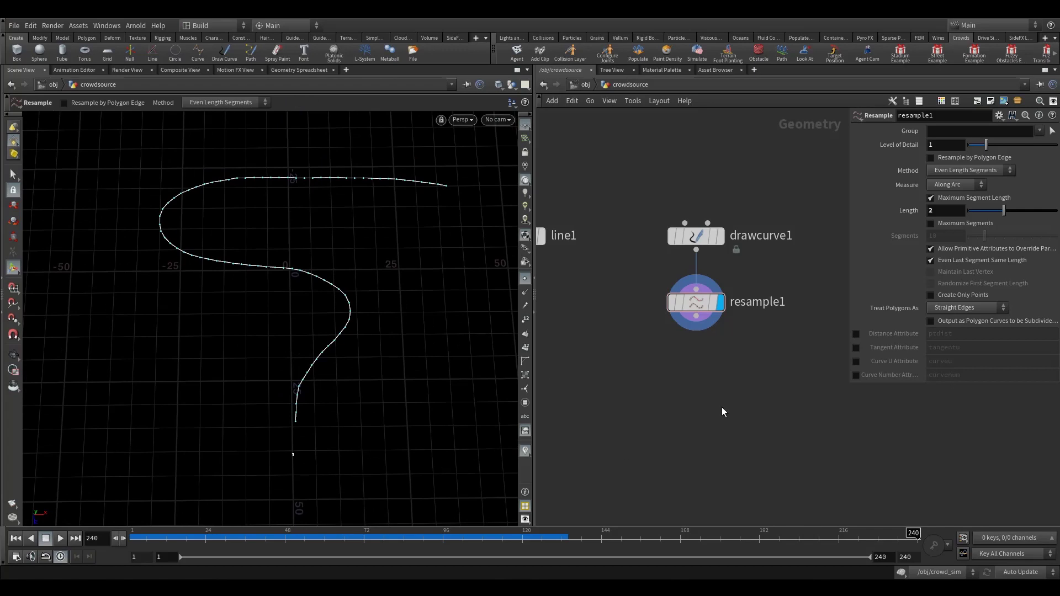
# Add a Carve node below resample1, wire the resampled curve into it, and display its result
pyautogui.press('Tab')
pyautogui.write('carv')
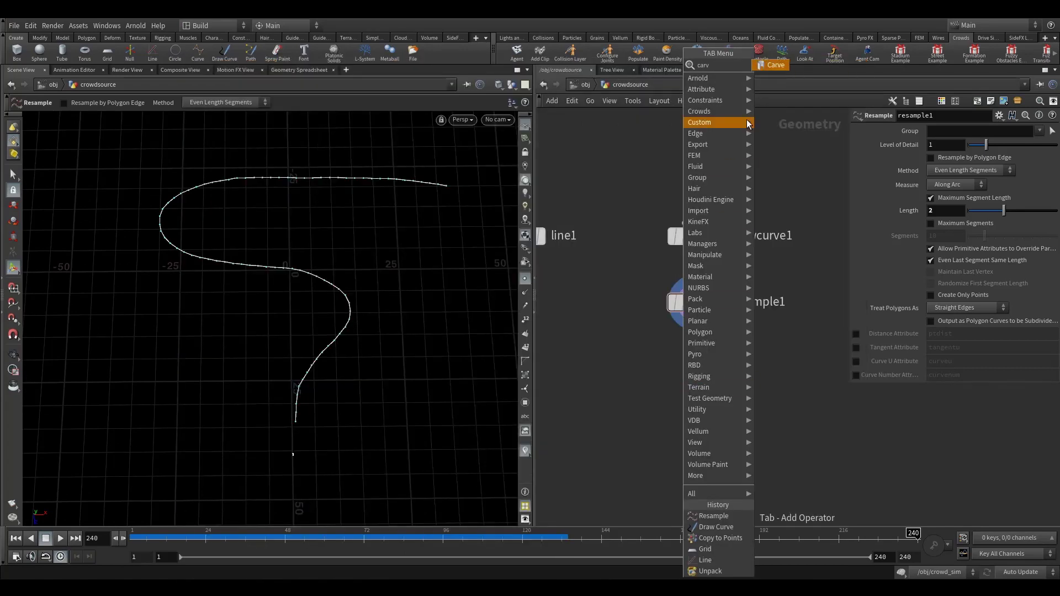
pyautogui.click(773, 65)
pyautogui.click(697, 371)
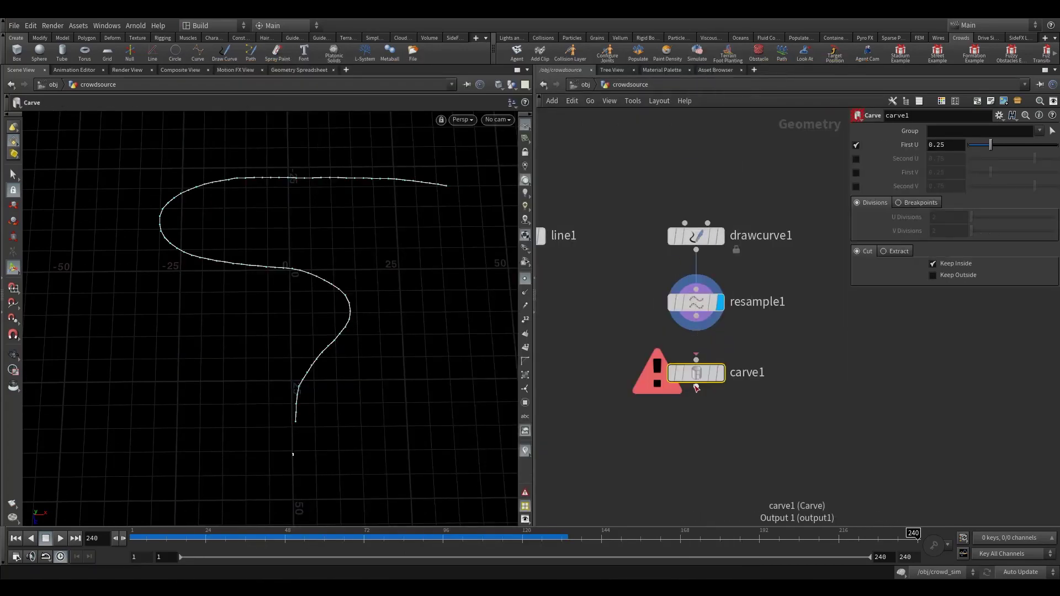
pyautogui.scroll(5, 713, 364)
pyautogui.moveTo(704, 357)
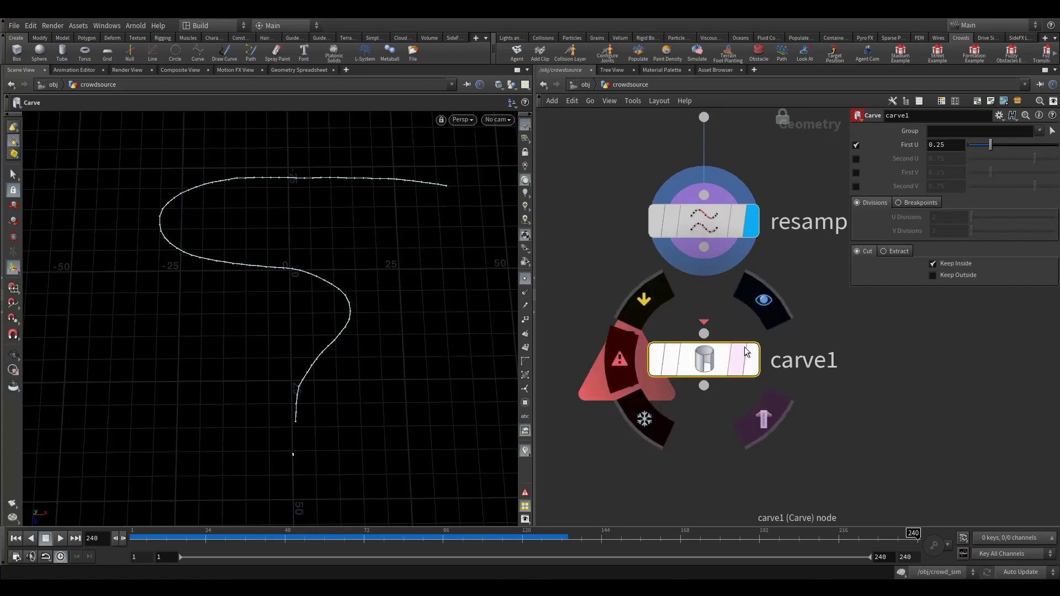
pyautogui.moveTo(703, 247); pyautogui.dragTo(710, 365)
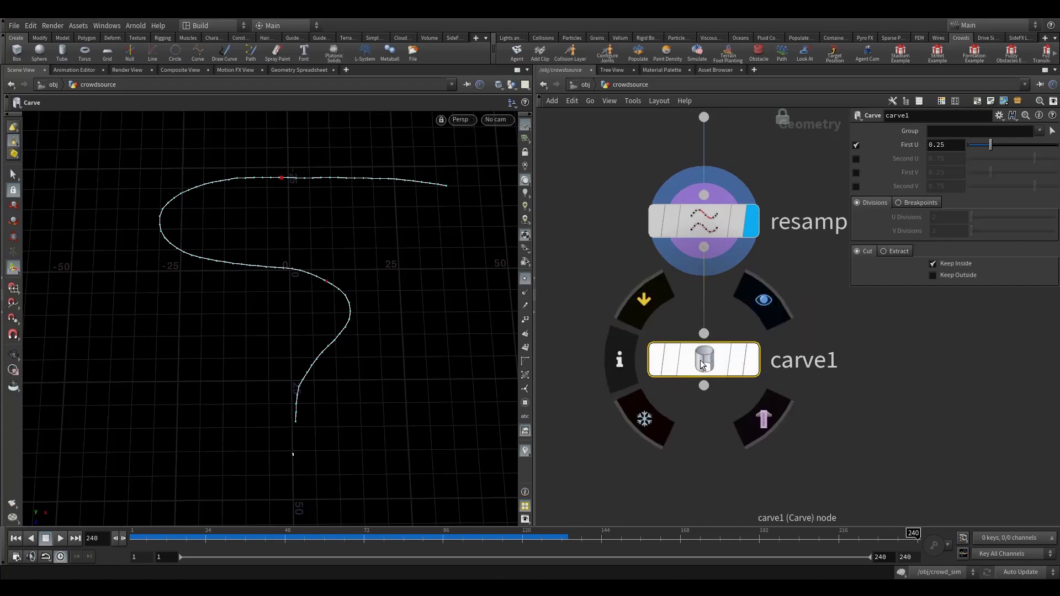
pyautogui.click(751, 356)
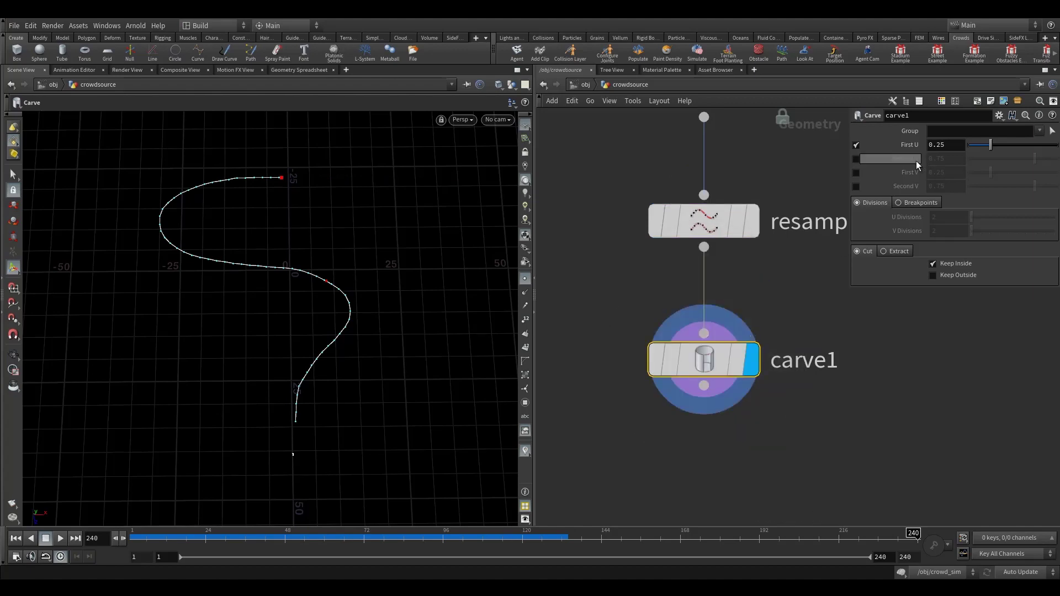
# Keyframe the Carve node's First U at 0 on frame 1 and at 1 on frame 240
pyautogui.moveTo(990, 145); pyautogui.dragTo(906, 171)
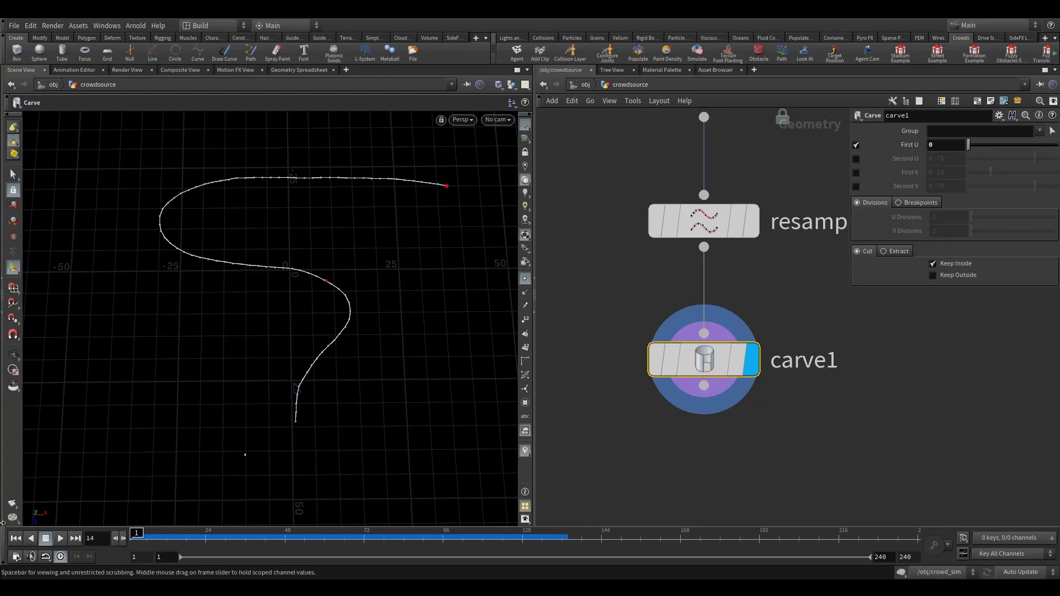
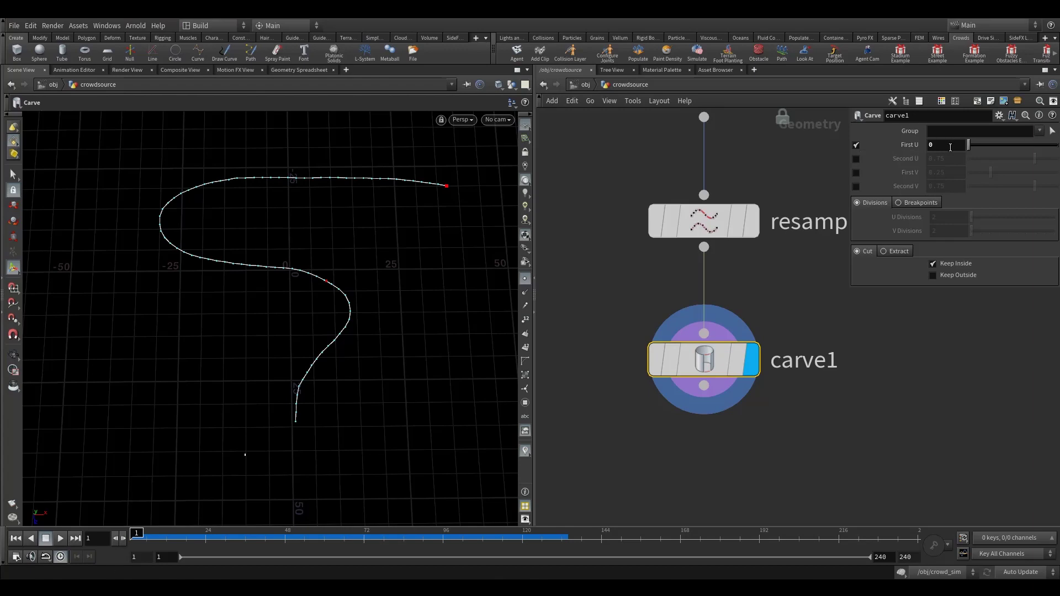
pyautogui.keyDown('alt'); pyautogui.click(950, 147); pyautogui.keyUp('alt')
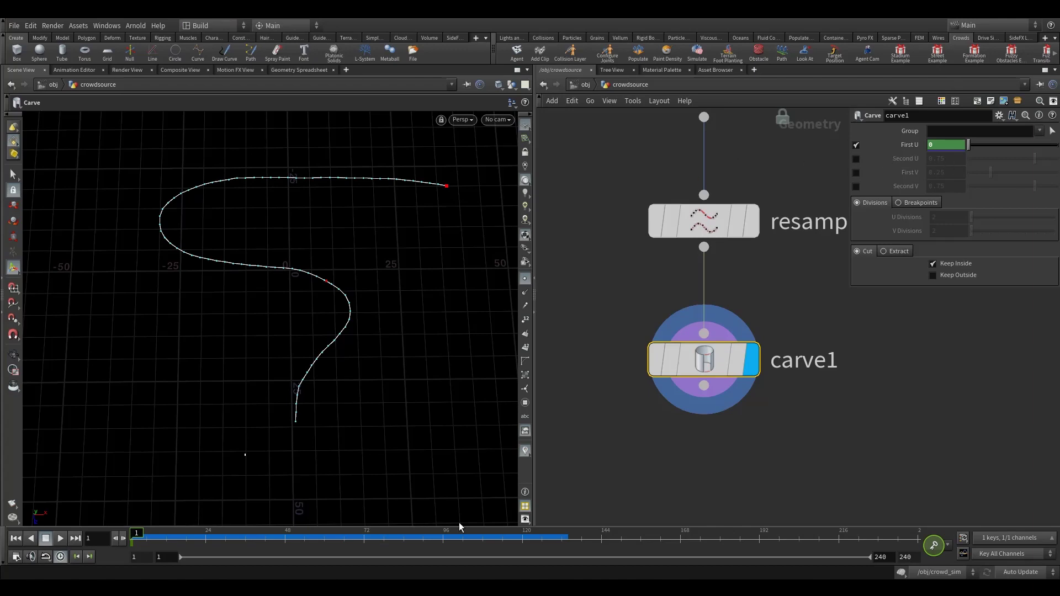
pyautogui.moveTo(730, 548); pyautogui.dragTo(929, 547)
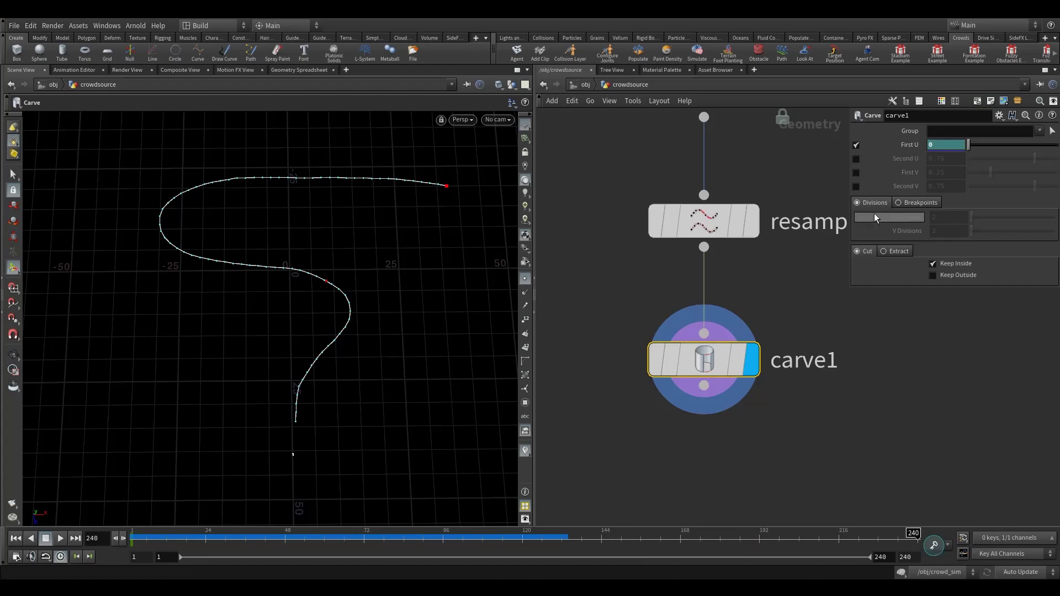
pyautogui.moveTo(983, 150); pyautogui.dragTo(1058, 147)
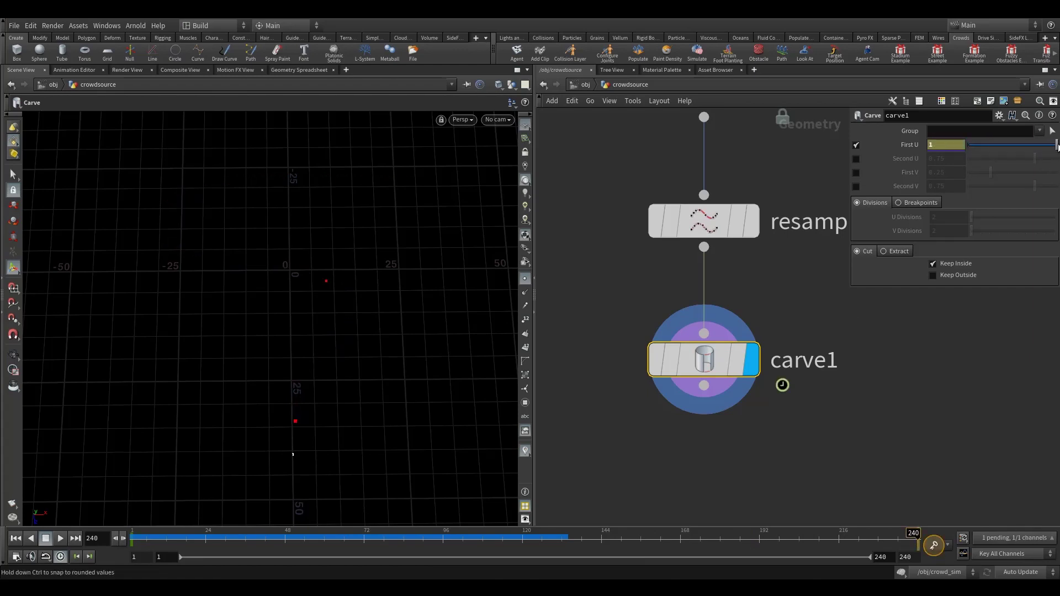
pyautogui.keyDown('alt'); pyautogui.click(946, 142); pyautogui.keyUp('alt')
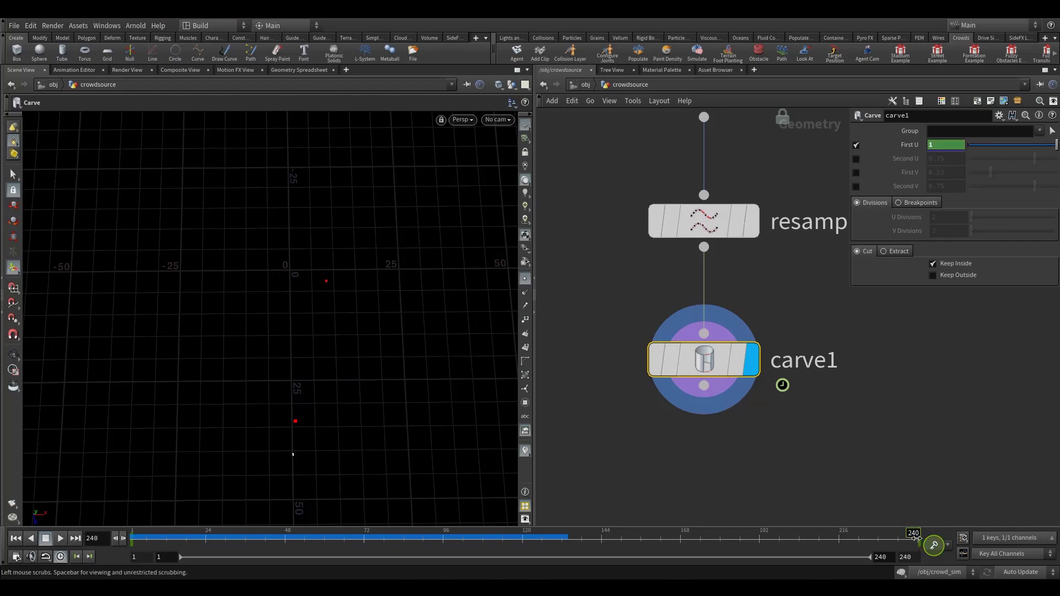
# Try other First U values at frames 240 and 1, and review the carve animation at both ends of the timeline
pyautogui.moveTo(913, 536); pyautogui.dragTo(895, 536)
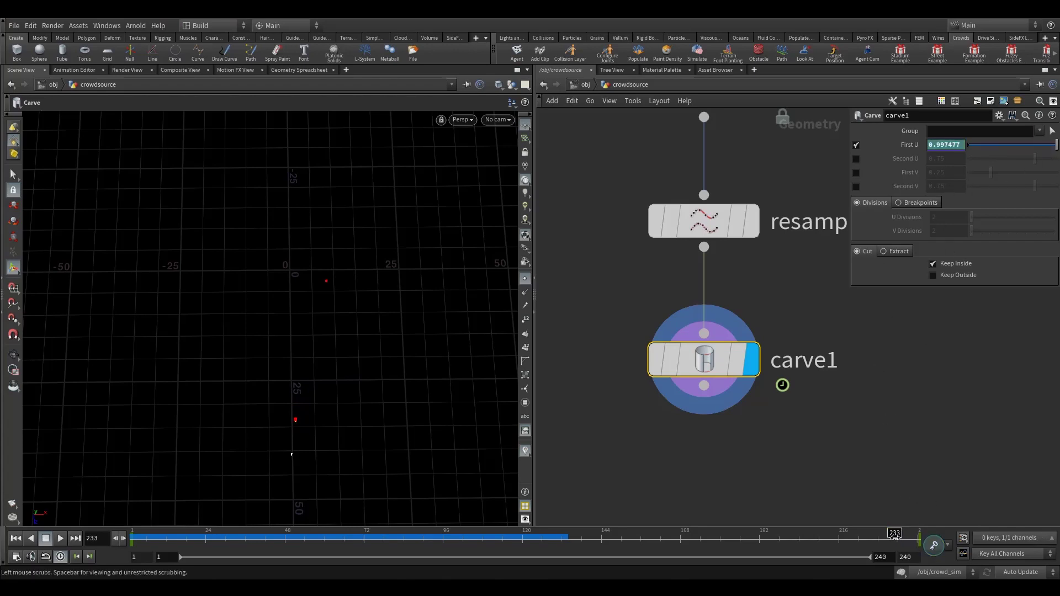
pyautogui.press('Up')
pyautogui.moveTo(1056, 145); pyautogui.dragTo(965, 164)
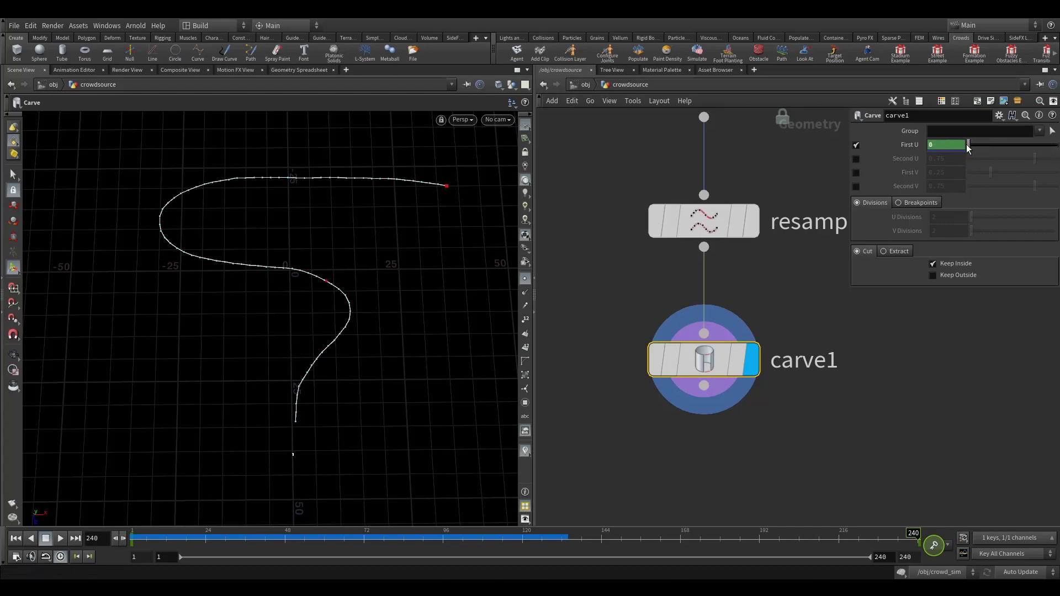
pyautogui.moveTo(168, 542); pyautogui.dragTo(132, 540)
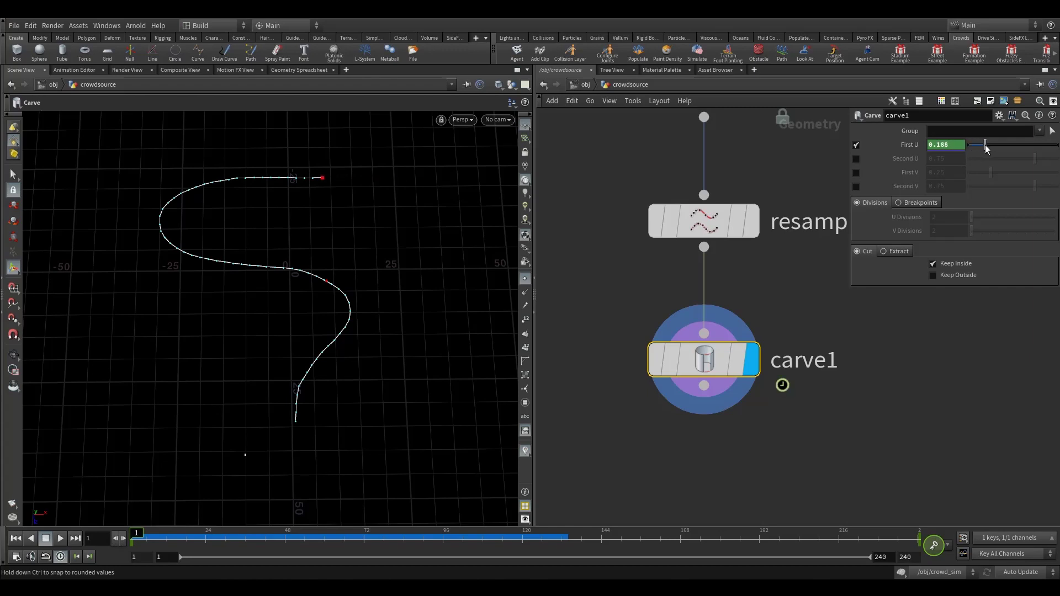
pyautogui.moveTo(138, 542)
pyautogui.mouseDown()
pyautogui.moveTo(346, 540)
pyautogui.moveTo(133, 541)
pyautogui.mouseUp()
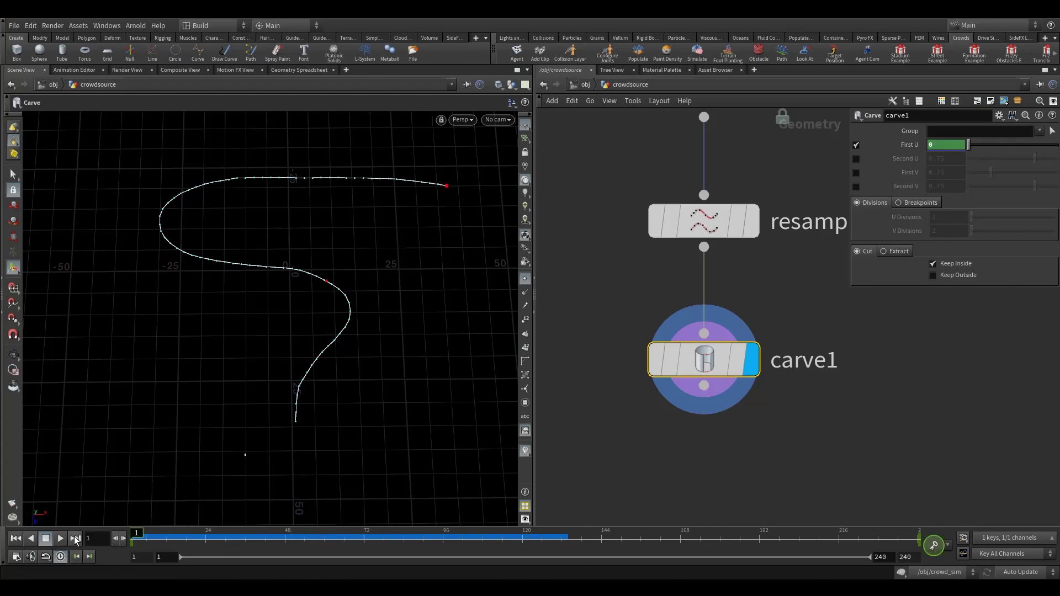
pyautogui.click(76, 538)
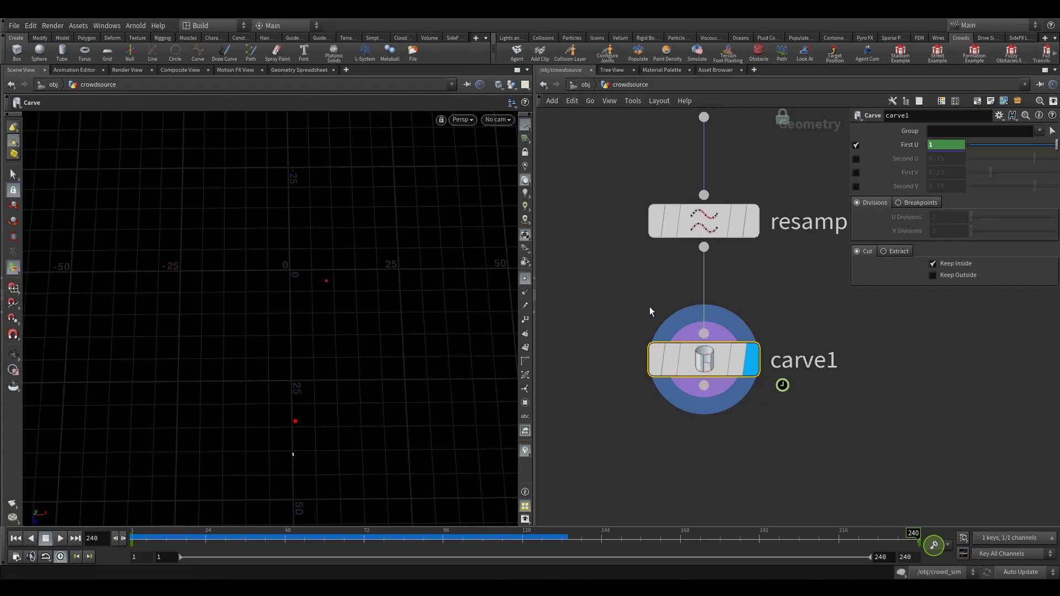
# Return to the start of the timeline and play the carve animation to review its motion
pyautogui.click(555, 537)
pyautogui.moveTo(552, 538); pyautogui.dragTo(71, 529)
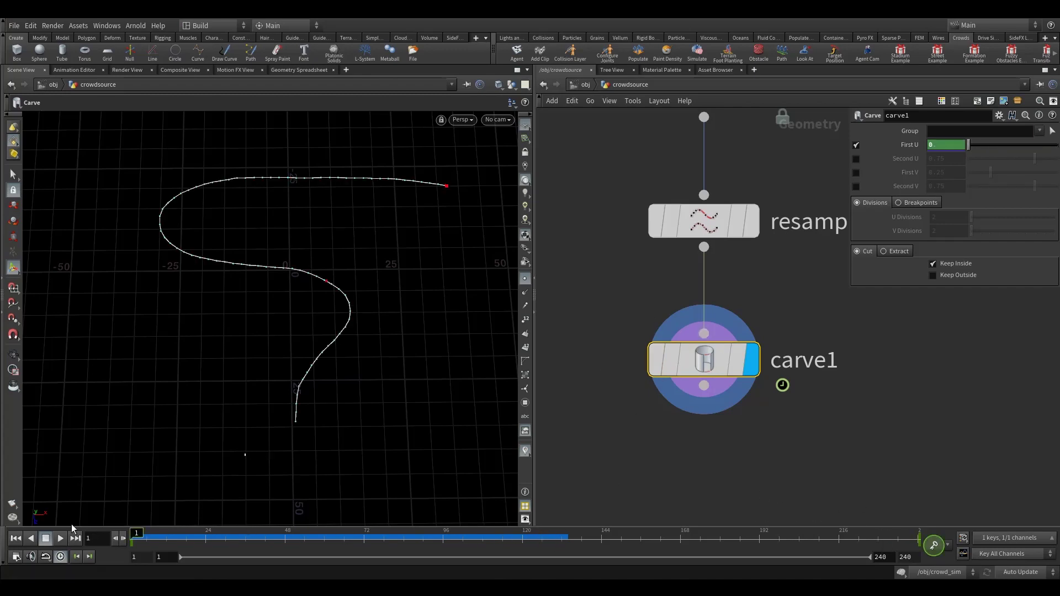
pyautogui.click(60, 539)
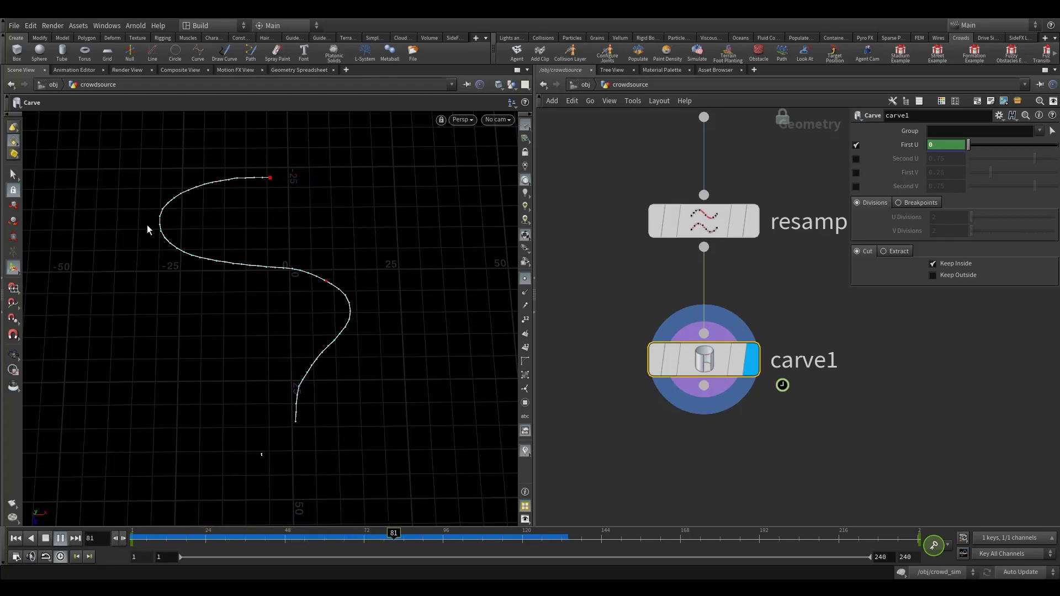
pyautogui.click(49, 538)
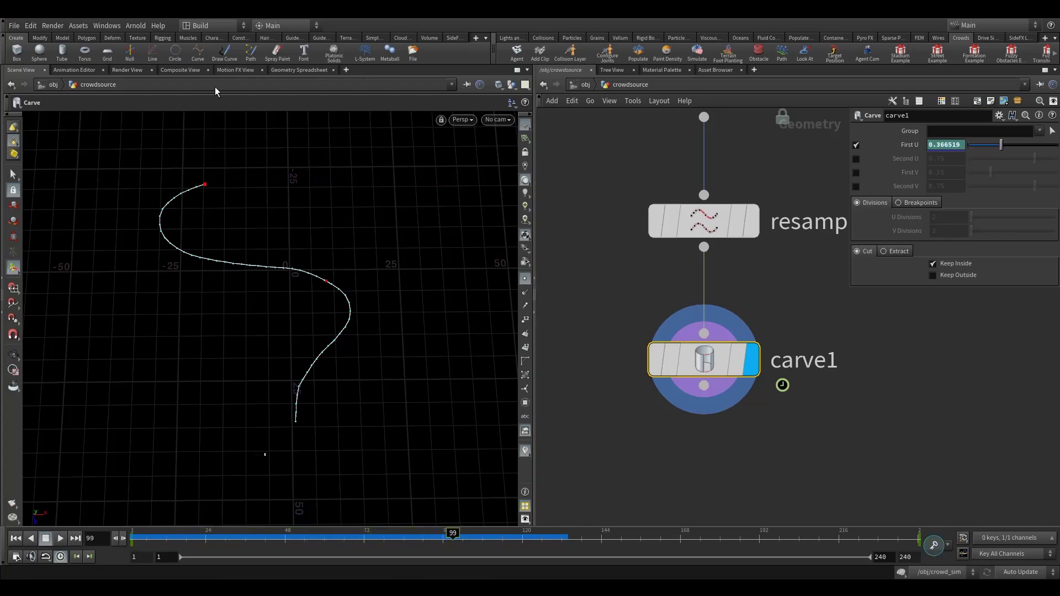
# Change the interpolation of the Carve's First U keyframes to linear() in the Animation Editor
pyautogui.click(75, 71)
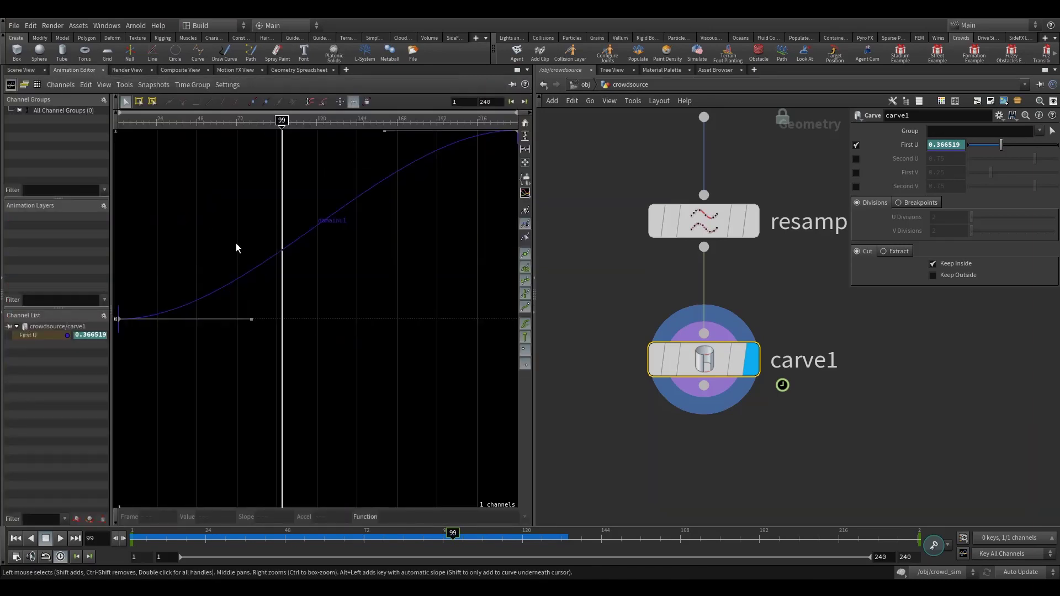
pyautogui.press('h')
pyautogui.click(523, 517)
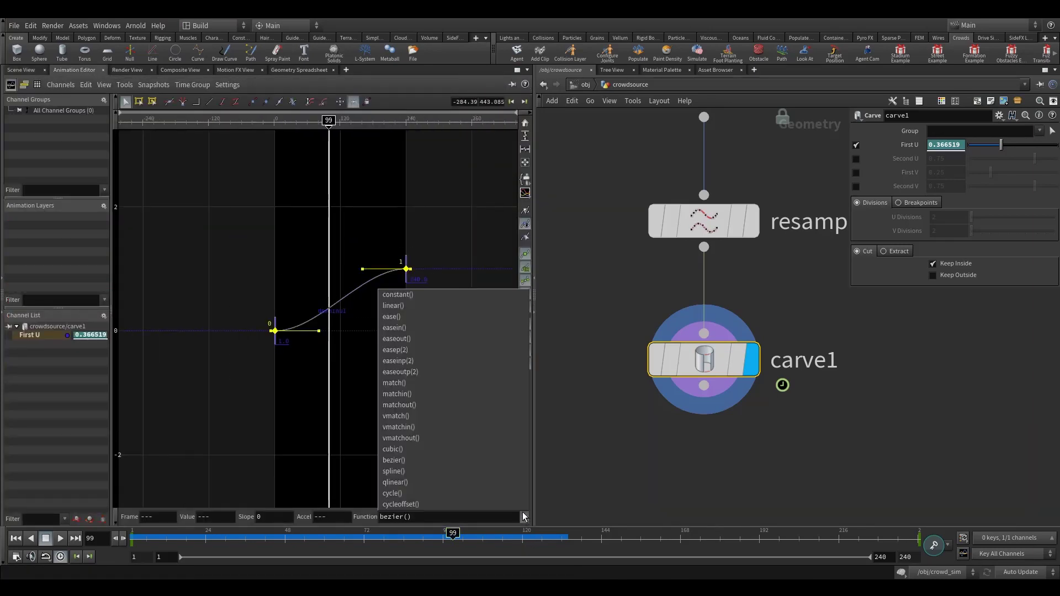
pyautogui.click(436, 306)
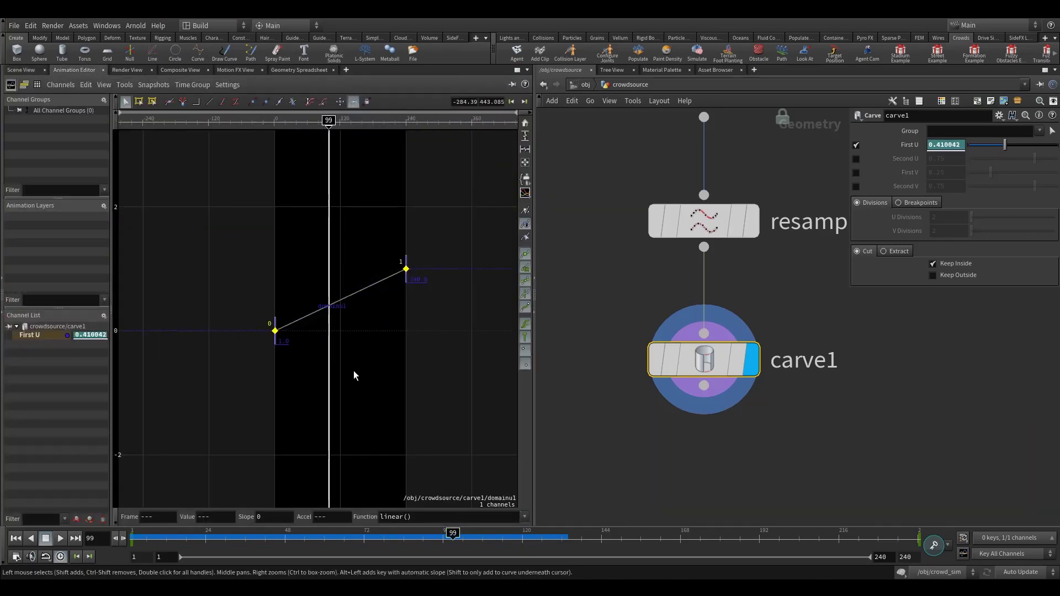
# Enable the Carve's Second U at 0 and check the carved curve in the viewport over several frames
pyautogui.click(23, 70)
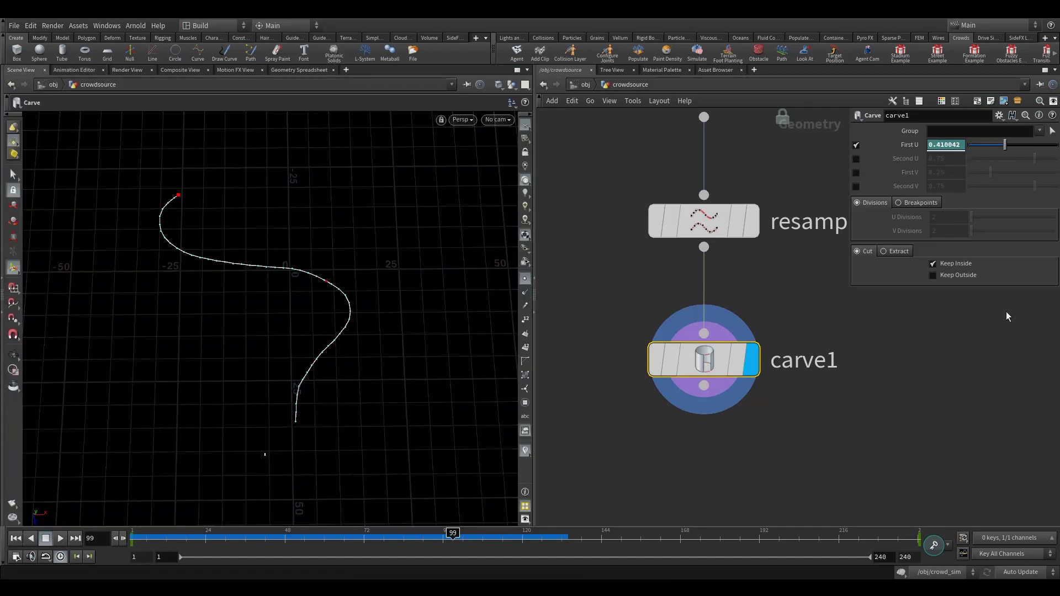
pyautogui.click(856, 158)
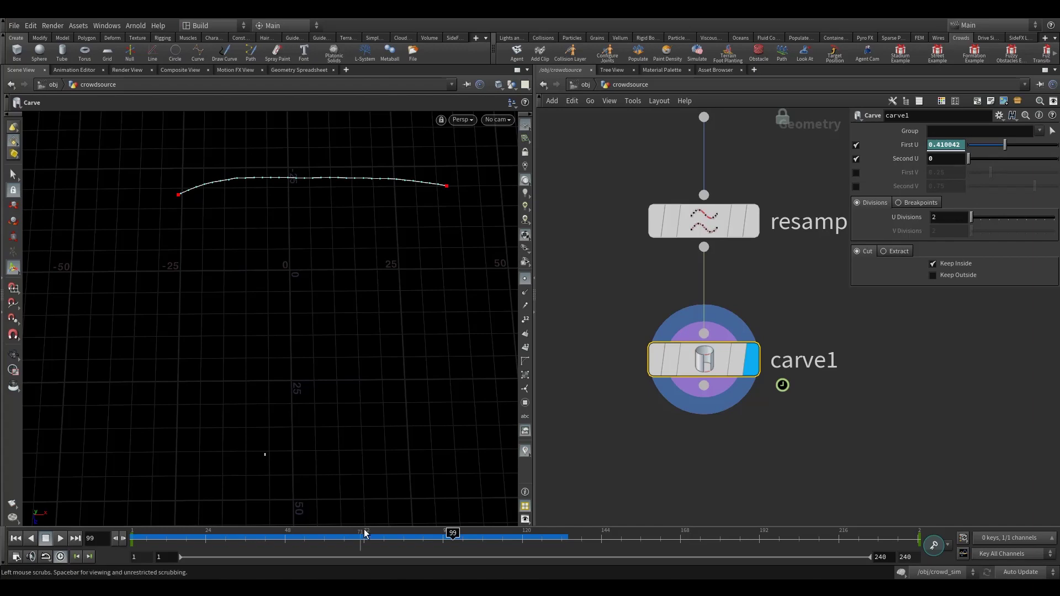
pyautogui.moveTo(157, 536); pyautogui.dragTo(410, 544)
# Add a Sort node below carve1, wire the carved curve into it, and display its result
pyautogui.moveTo(681, 454); pyautogui.dragTo(652, 355, button='middle')
pyautogui.click(685, 392)
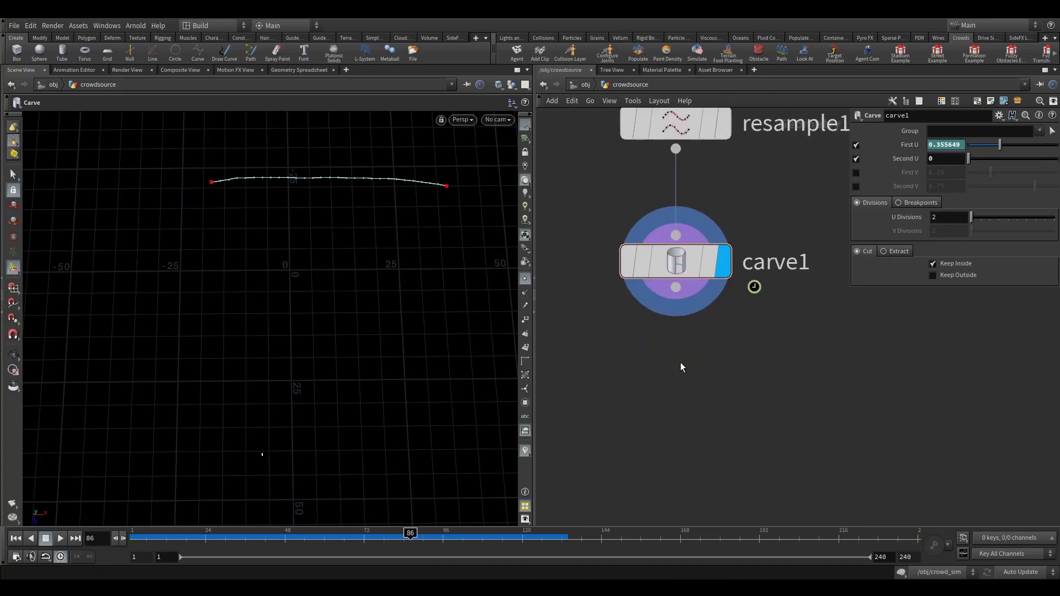
pyautogui.press('Tab')
pyautogui.write('sort')
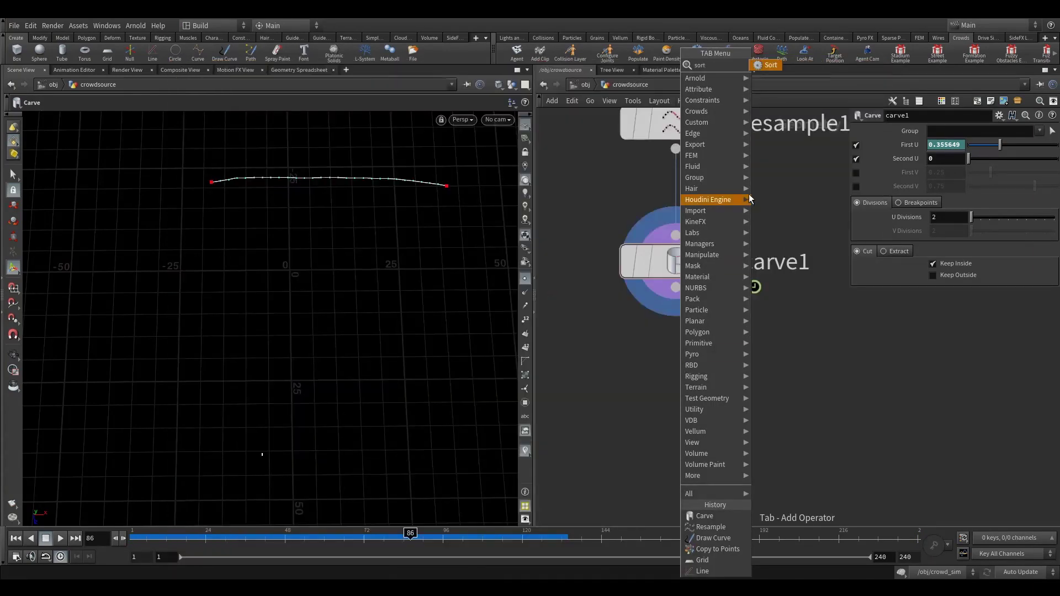
pyautogui.click(766, 65)
pyautogui.click(673, 387)
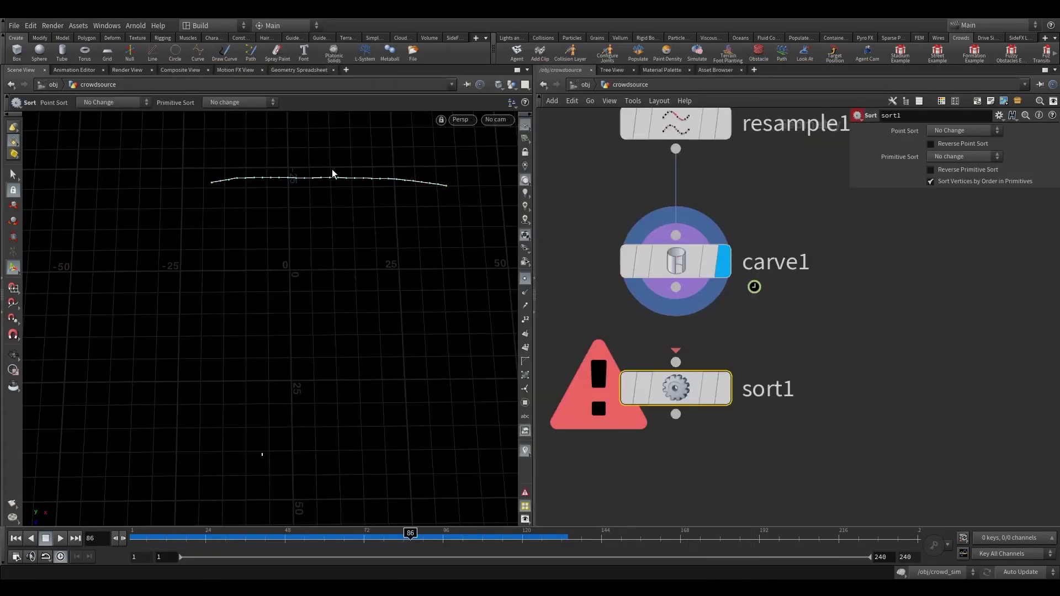
pyautogui.moveTo(676, 287); pyautogui.dragTo(676, 362)
pyautogui.click(740, 343)
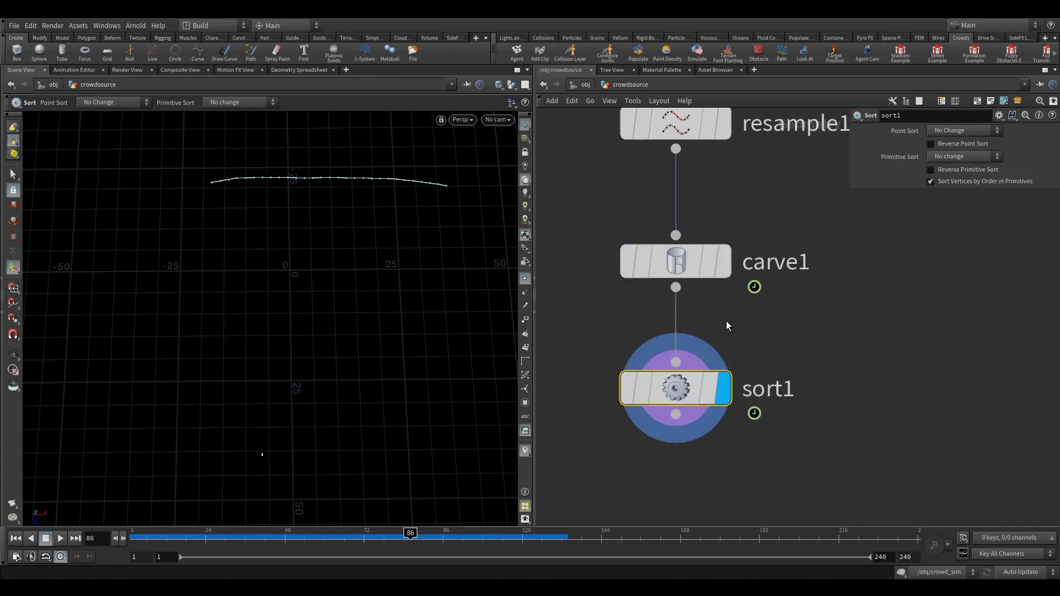
# Set the Sort node's Point Sort to Reverse and check with point numbers that point 0 follows the moving curve end
pyautogui.click(951, 131)
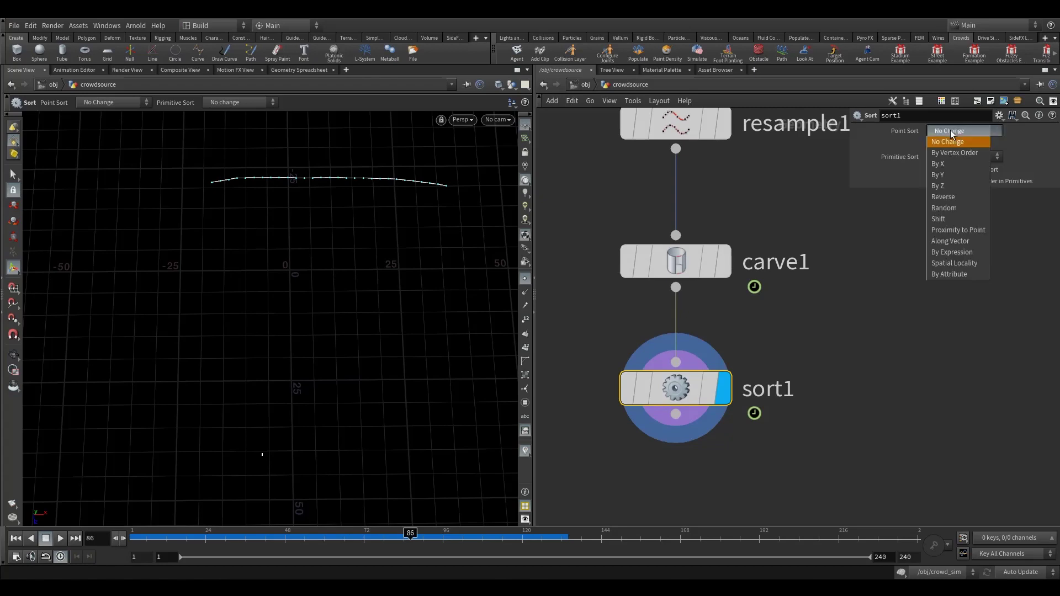
pyautogui.click(953, 197)
pyautogui.moveTo(111, 203); pyautogui.dragTo(331, 225)
pyautogui.click(525, 319)
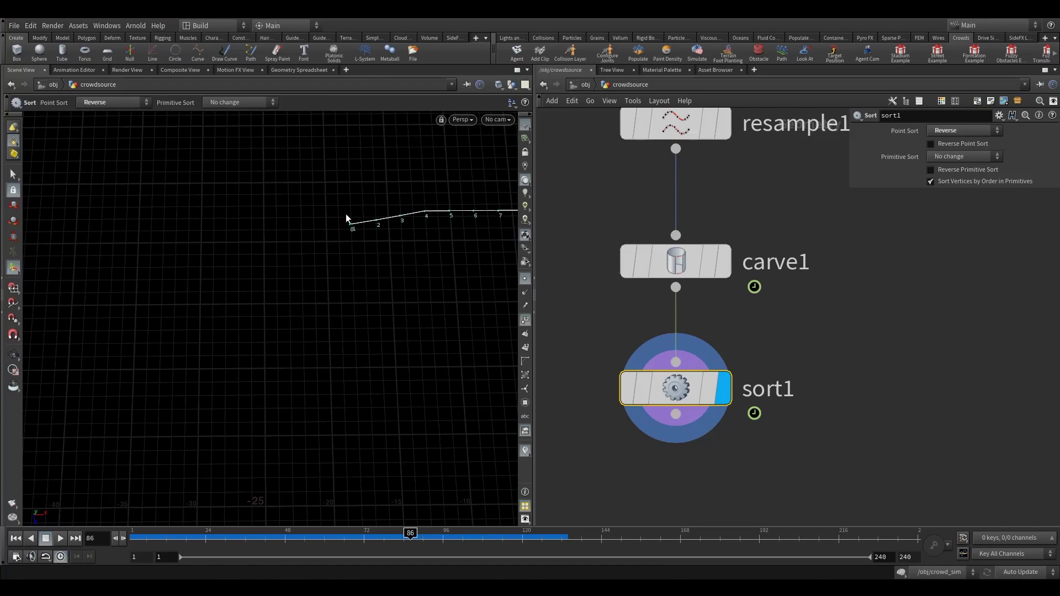
pyautogui.moveTo(346, 215); pyautogui.dragTo(424, 226, button='right')
pyautogui.press('Return')
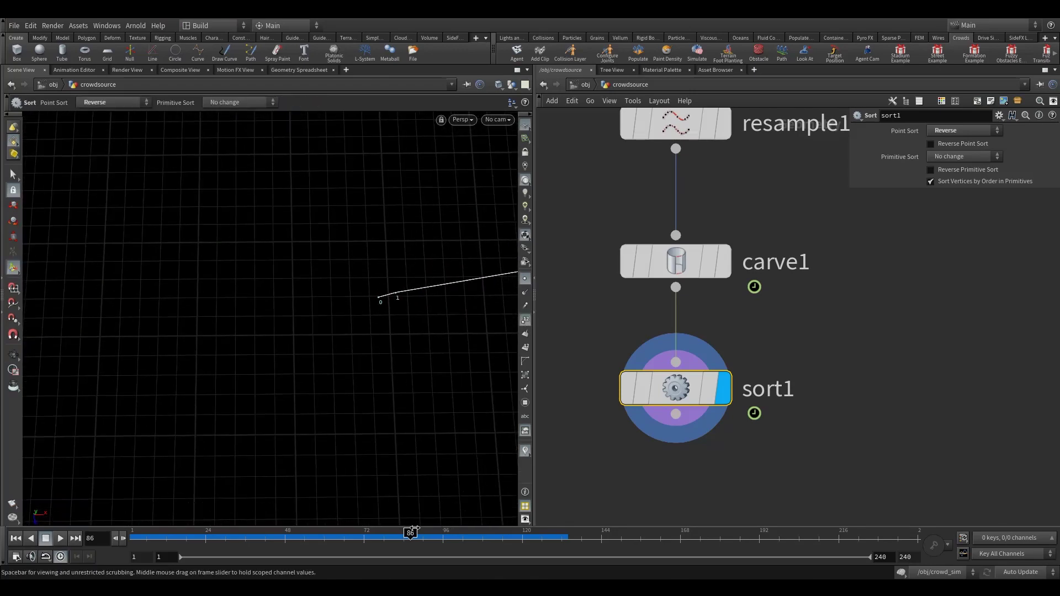
pyautogui.moveTo(410, 534)
pyautogui.mouseDown()
pyautogui.moveTo(433, 535)
pyautogui.moveTo(416, 535)
pyautogui.mouseUp()
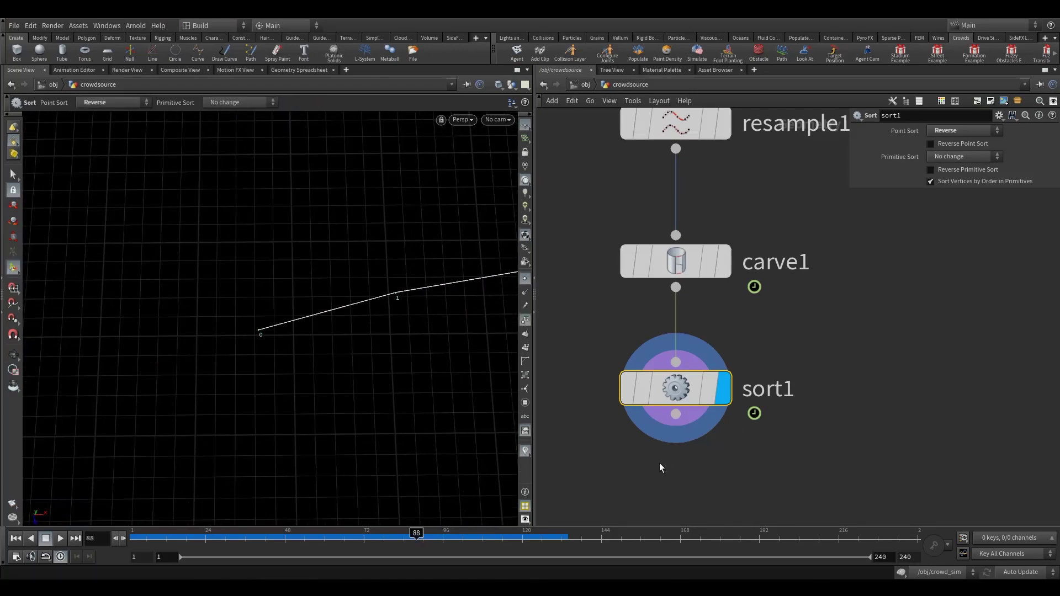
# Add a Copy to Points node below sort1, wire the sorted curve in as target points, and display the node
pyautogui.moveTo(659, 463); pyautogui.dragTo(757, 369, button='middle')
pyautogui.scroll(-4, 758, 369)
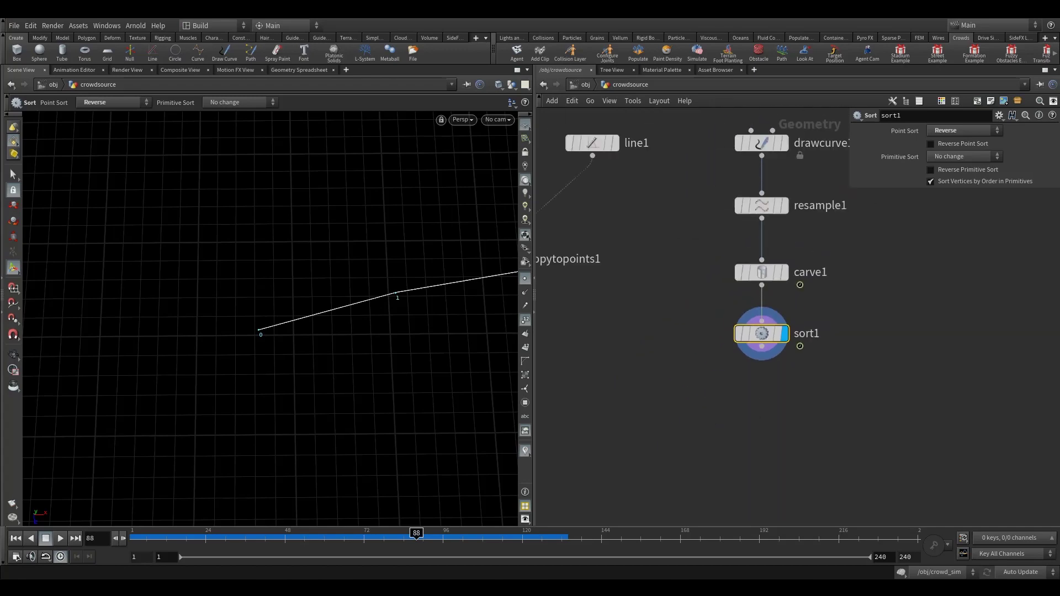
pyautogui.press('Tab')
pyautogui.write('copy')
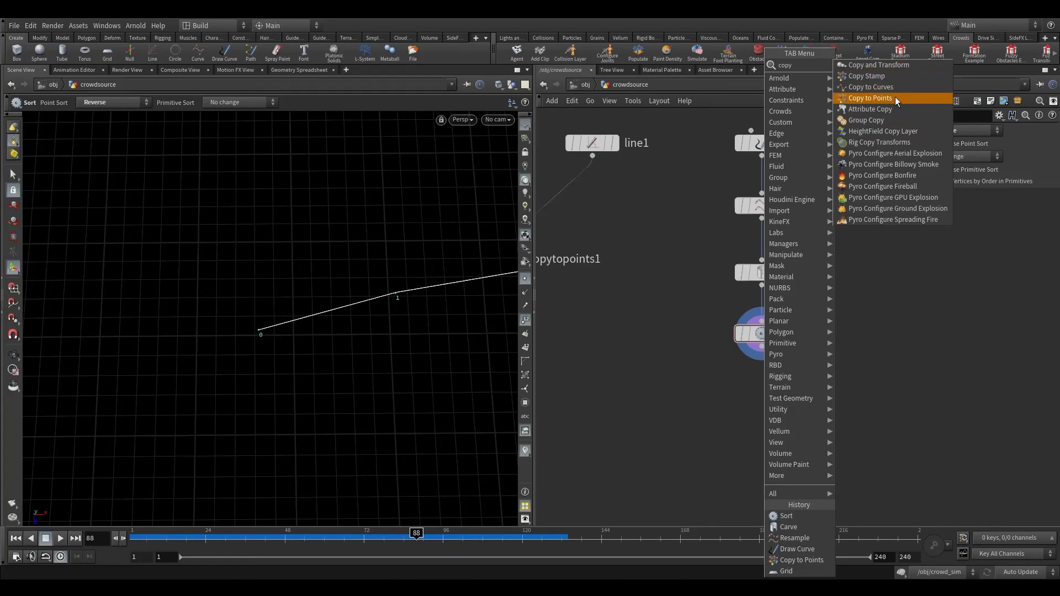
pyautogui.click(870, 98)
pyautogui.click(718, 467)
pyautogui.moveTo(761, 347); pyautogui.dragTo(714, 424)
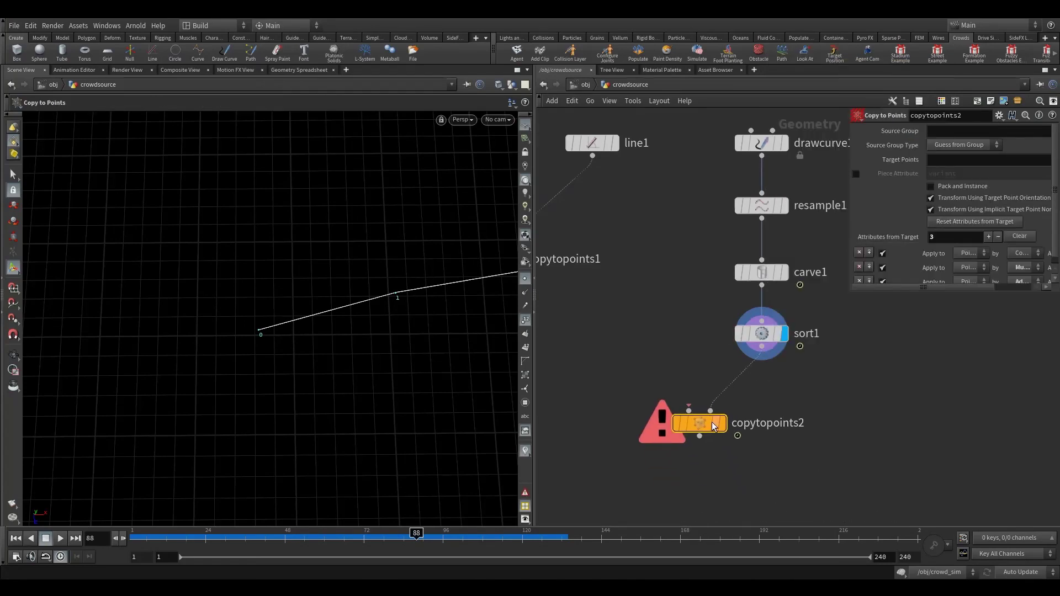
pyautogui.moveTo(718, 423)
pyautogui.click(735, 400)
pyautogui.moveTo(676, 366); pyautogui.dragTo(723, 463)
pyautogui.moveTo(650, 340); pyautogui.dragTo(679, 361, button='middle')
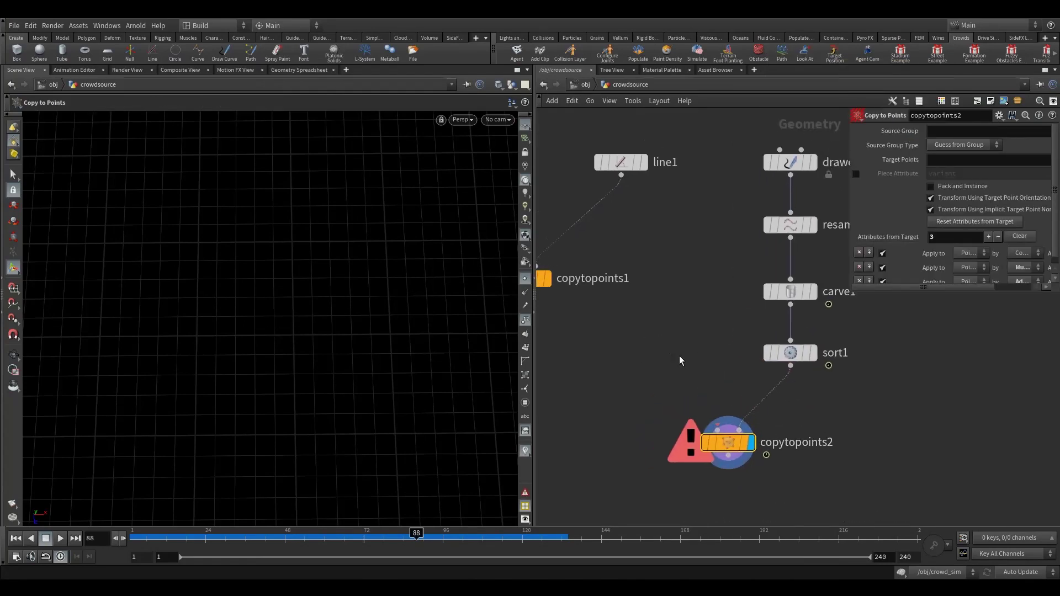
# Add a Metaball node beside sort1 and wire it into copytopoints2 as the geometry to copy
pyautogui.press('Tab')
pyautogui.write('meta')
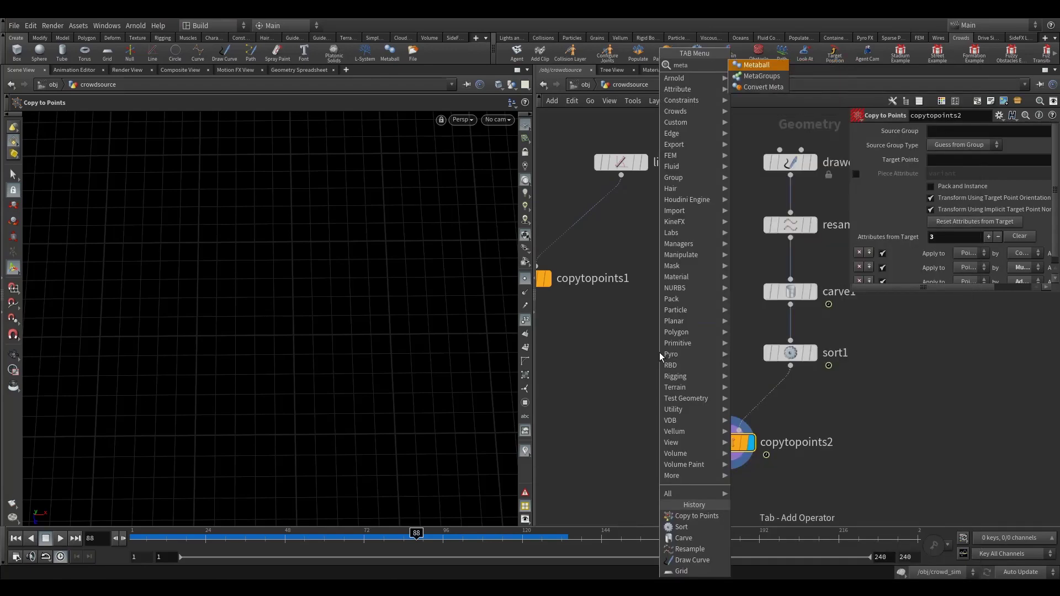
pyautogui.click(756, 66)
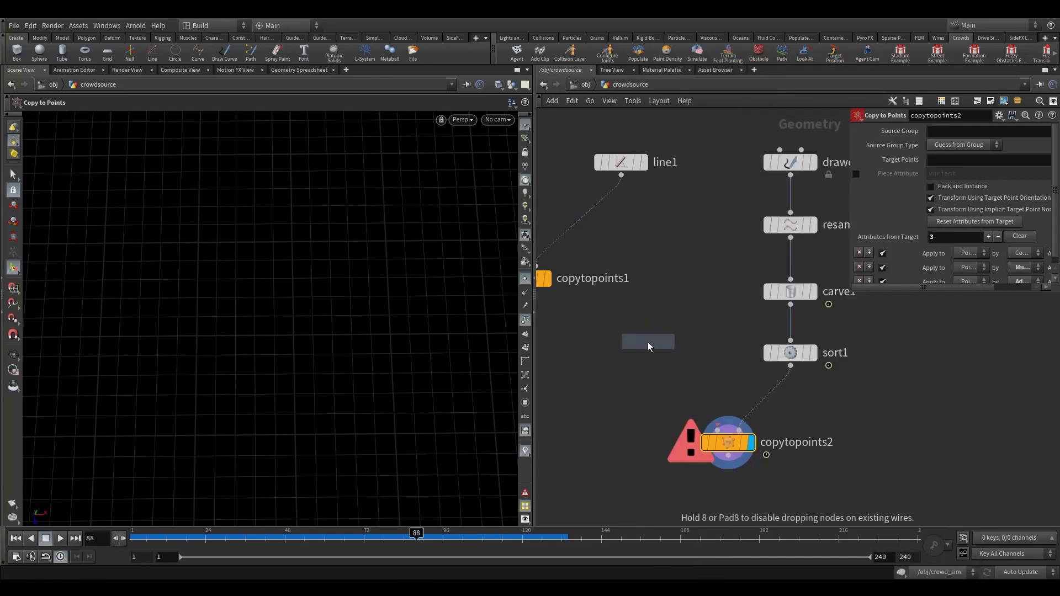
pyautogui.click(621, 349)
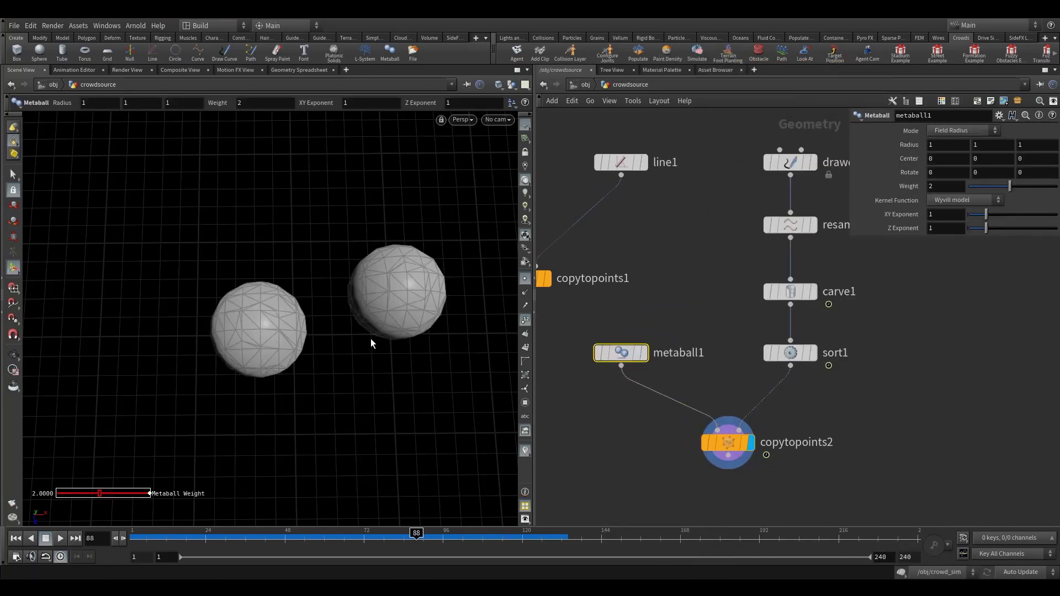
# Examine the metaballs copied along the curve from close up and from farther away
pyautogui.keyDown('alt'); pyautogui.moveTo(383, 336); pyautogui.dragTo(376, 338, button='right'); pyautogui.keyUp('alt')
pyautogui.keyDown('alt'); pyautogui.moveTo(376, 339); pyautogui.dragTo(365, 336); pyautogui.keyUp('alt')
pyautogui.keyDown('alt'); pyautogui.moveTo(365, 336); pyautogui.dragTo(260, 283, button='middle'); pyautogui.keyUp('alt')
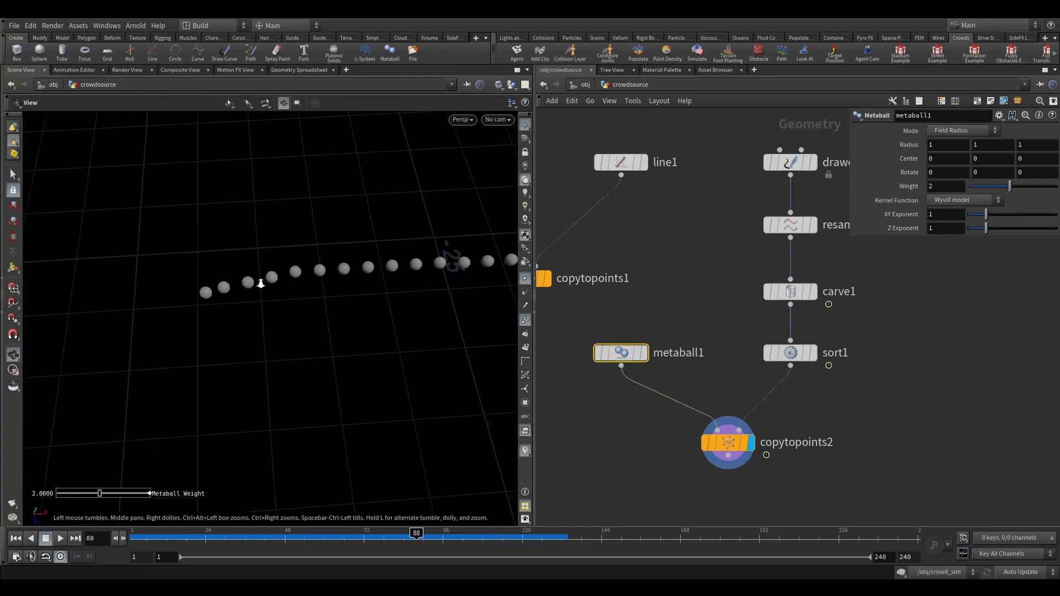
pyautogui.keyDown('alt'); pyautogui.moveTo(260, 283); pyautogui.dragTo(316, 280, button='right'); pyautogui.keyUp('alt')
pyautogui.keyDown('alt'); pyautogui.moveTo(312, 260); pyautogui.dragTo(317, 223); pyautogui.keyUp('alt')
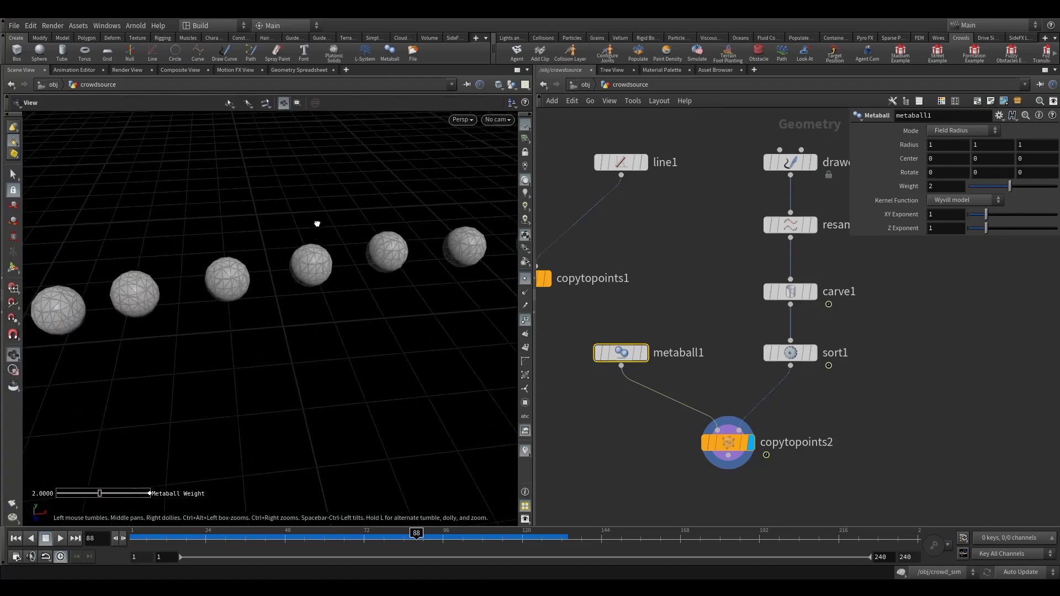
pyautogui.scroll(5, 317, 224)
pyautogui.press('Return')
pyautogui.moveTo(388, 174); pyautogui.dragTo(316, 297)
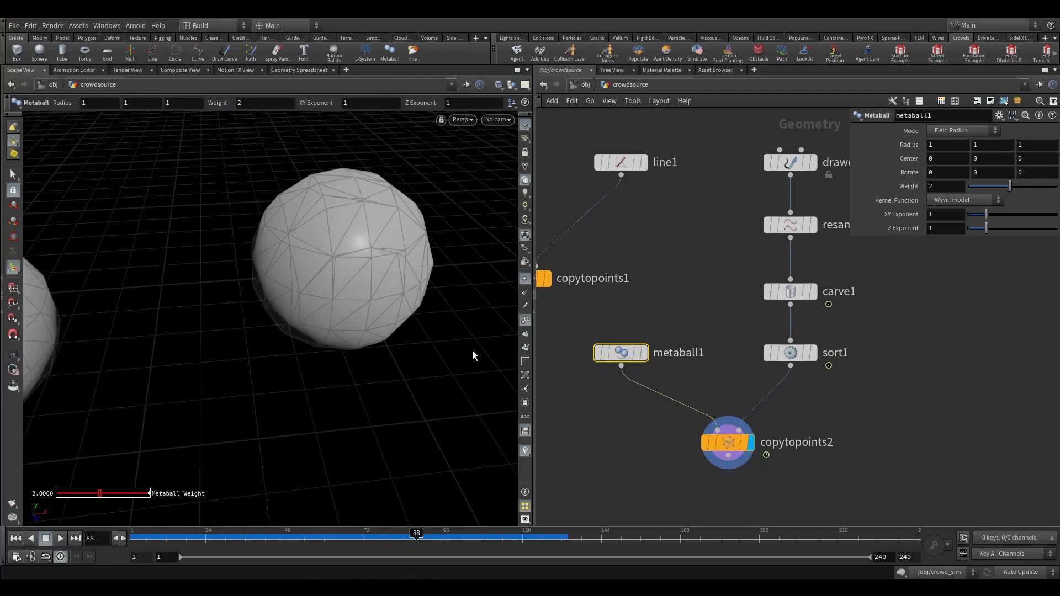
pyautogui.keyDown('alt'); pyautogui.moveTo(473, 355); pyautogui.dragTo(298, 366, button='right'); pyautogui.keyUp('alt')
pyautogui.keyDown('alt'); pyautogui.moveTo(298, 366); pyautogui.dragTo(359, 352); pyautogui.keyUp('alt')
pyautogui.keyDown('alt'); pyautogui.moveTo(369, 363); pyautogui.dragTo(324, 379, button='right'); pyautogui.keyUp('alt')
pyautogui.keyDown('alt'); pyautogui.moveTo(324, 379); pyautogui.dragTo(321, 383); pyautogui.keyUp('alt')
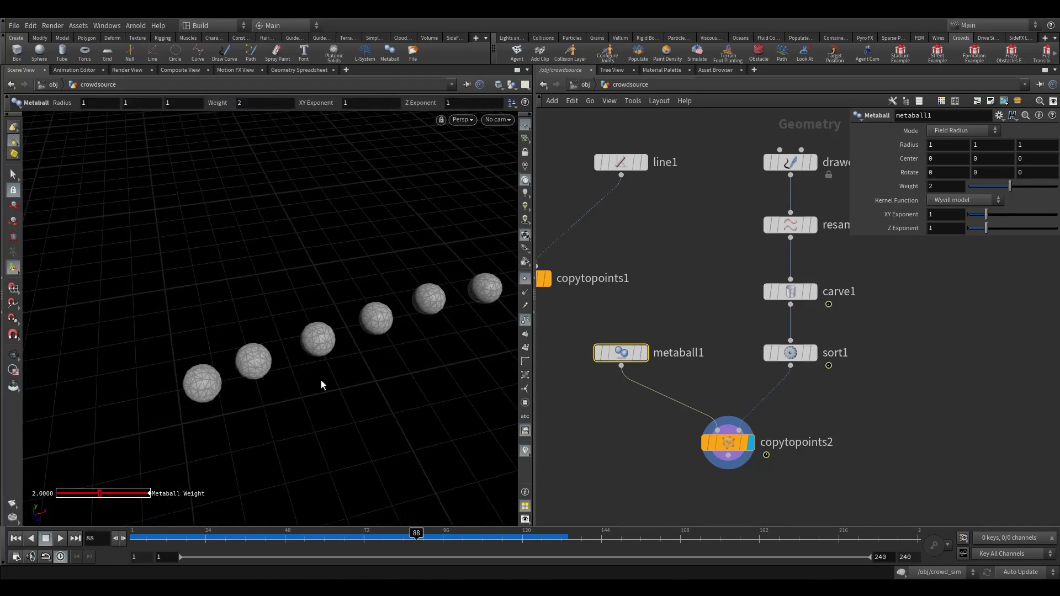
# Limit copytopoints2 to a single metaball by setting its Target Points to 0
pyautogui.moveTo(622, 353); pyautogui.dragTo(622, 353)
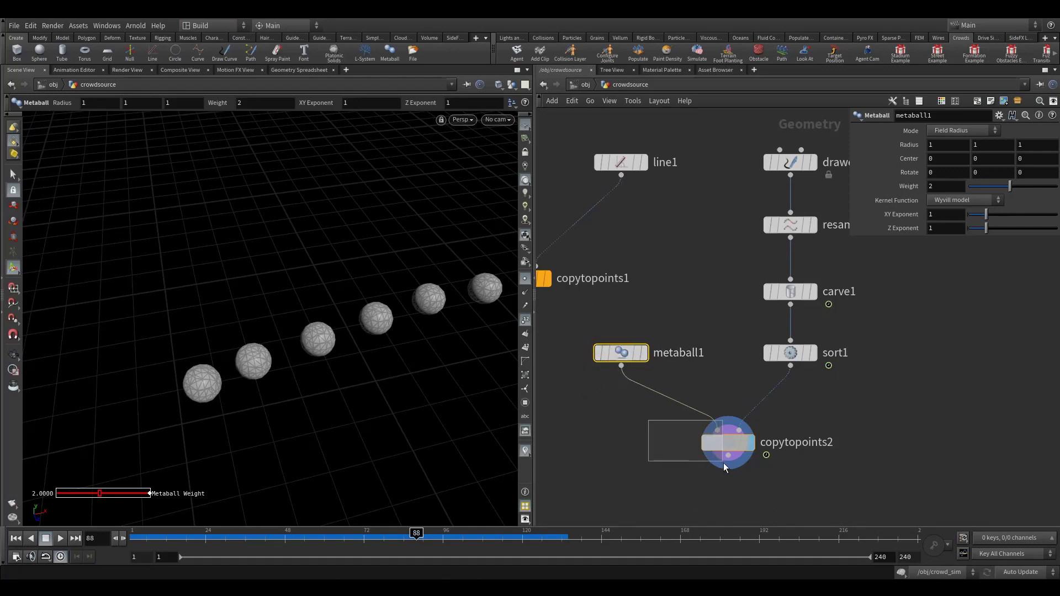
pyautogui.moveTo(725, 467); pyautogui.dragTo(725, 467)
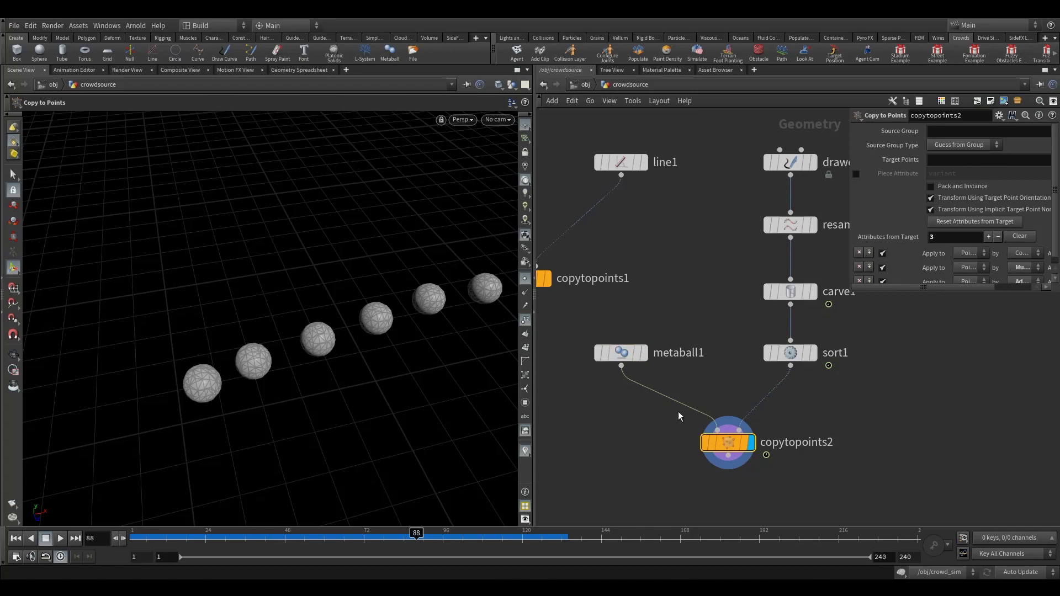
pyautogui.click(960, 161)
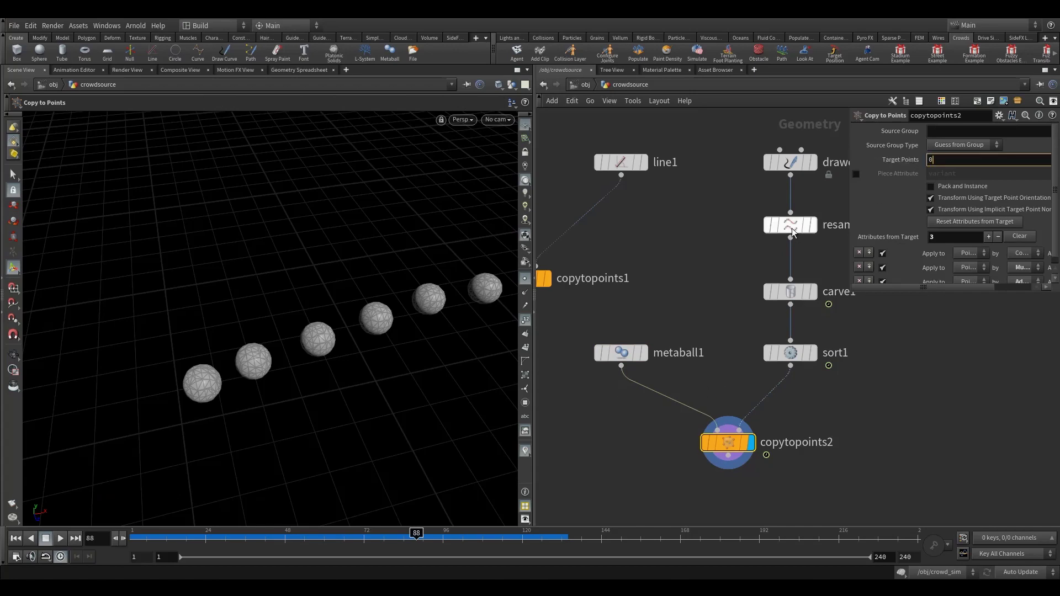
pyautogui.write('0')
pyautogui.press('Return')
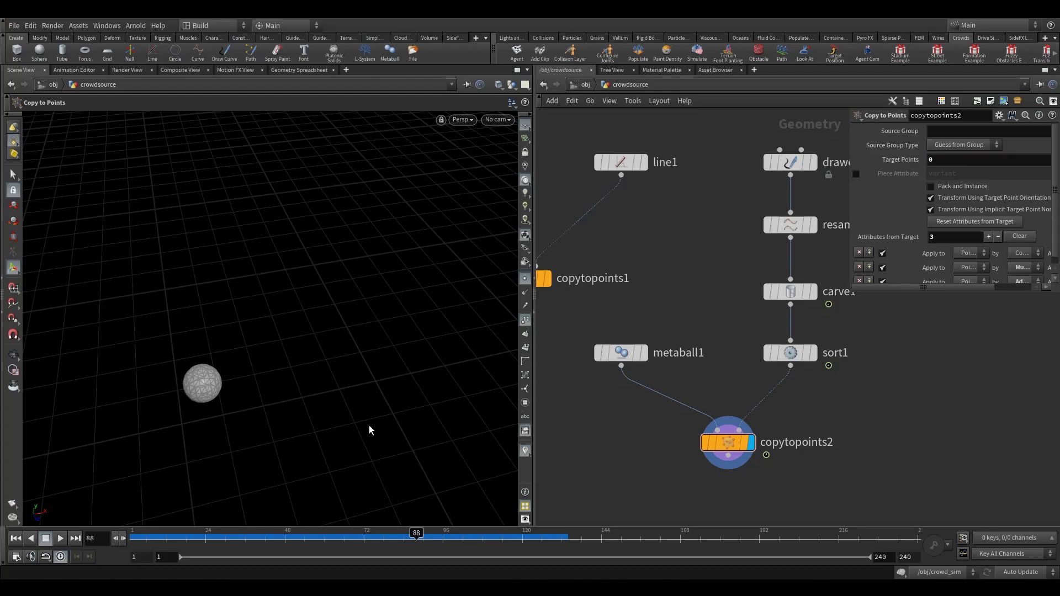
# Scrub back to frame 33 and check how the single metaball travels along the path
pyautogui.scroll(-5, 369, 429)
pyautogui.keyDown('alt'); pyautogui.moveTo(359, 425); pyautogui.dragTo(238, 317, button='middle'); pyautogui.keyUp('alt')
pyautogui.keyDown('alt'); pyautogui.moveTo(238, 318); pyautogui.dragTo(130, 423, button='right'); pyautogui.keyUp('alt')
pyautogui.moveTo(415, 537); pyautogui.dragTo(235, 536)
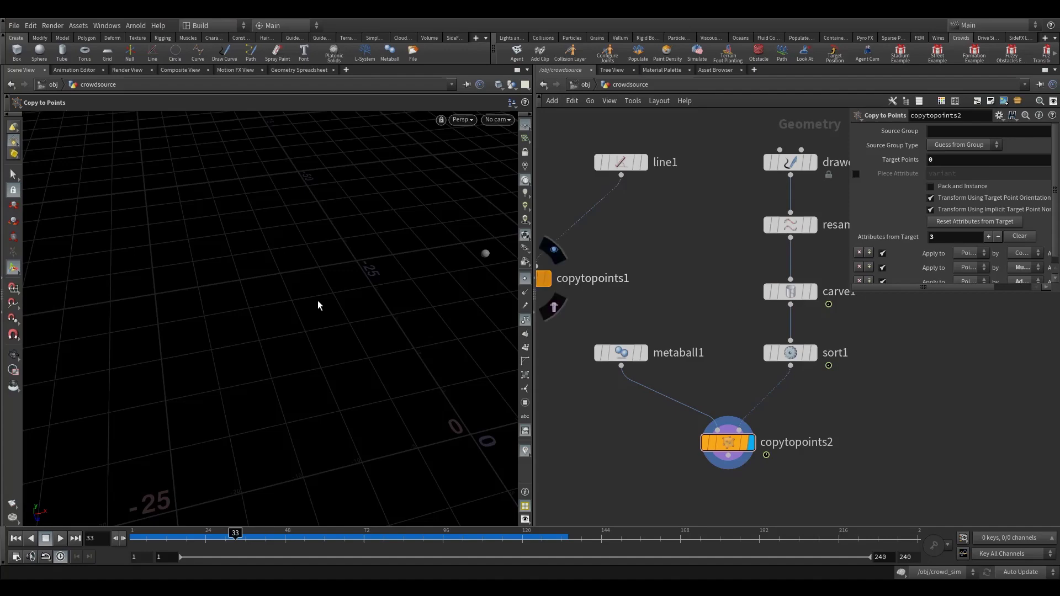
pyautogui.keyDown('alt'); pyautogui.moveTo(421, 262); pyautogui.dragTo(478, 248, button='right'); pyautogui.keyUp('alt')
pyautogui.keyDown('alt'); pyautogui.moveTo(480, 258); pyautogui.dragTo(441, 291, button='middle'); pyautogui.keyUp('alt')
# Set metaball1's radius to 7, 1, 7 so it becomes a wide flat disc
pyautogui.moveTo(658, 294); pyautogui.dragTo(729, 333, button='middle')
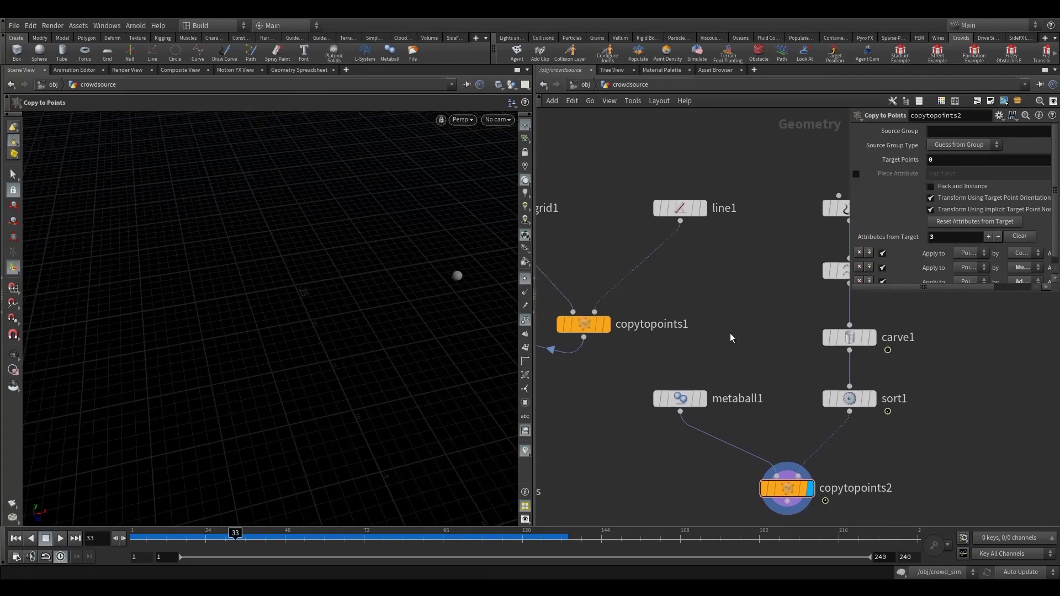
pyautogui.moveTo(742, 362); pyautogui.dragTo(662, 371, button='middle')
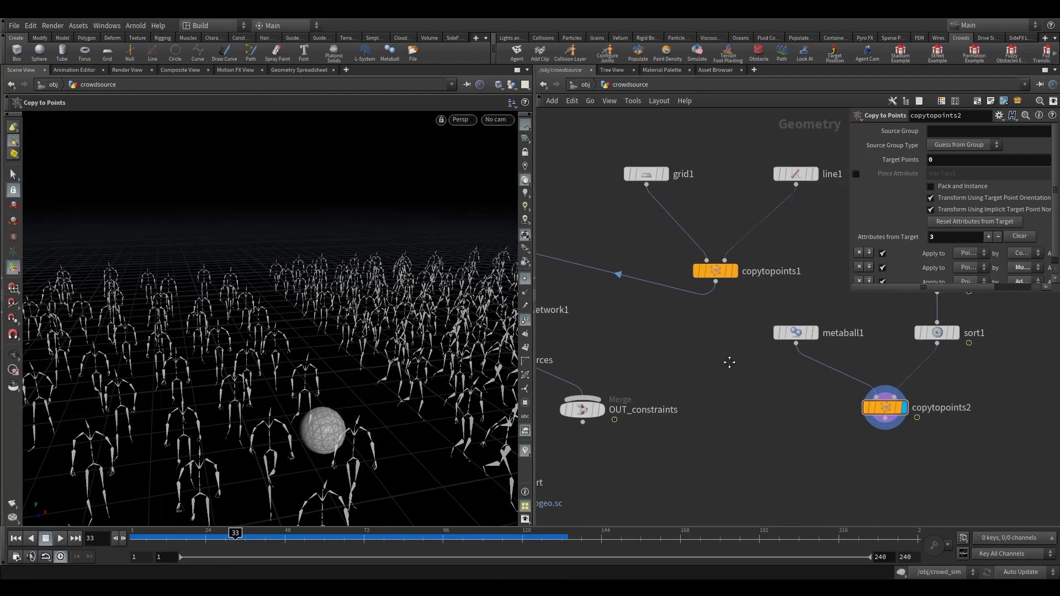
pyautogui.click(729, 341)
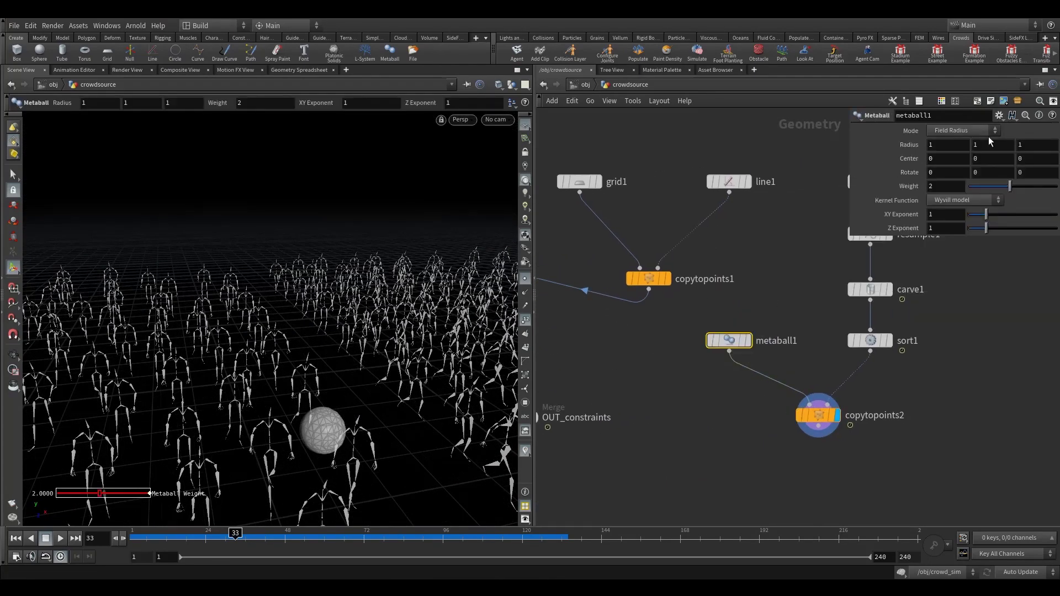
pyautogui.moveTo(940, 145); pyautogui.dragTo(786, 156)
pyautogui.write('7')
pyautogui.press('Tab')
pyautogui.press('Tab')
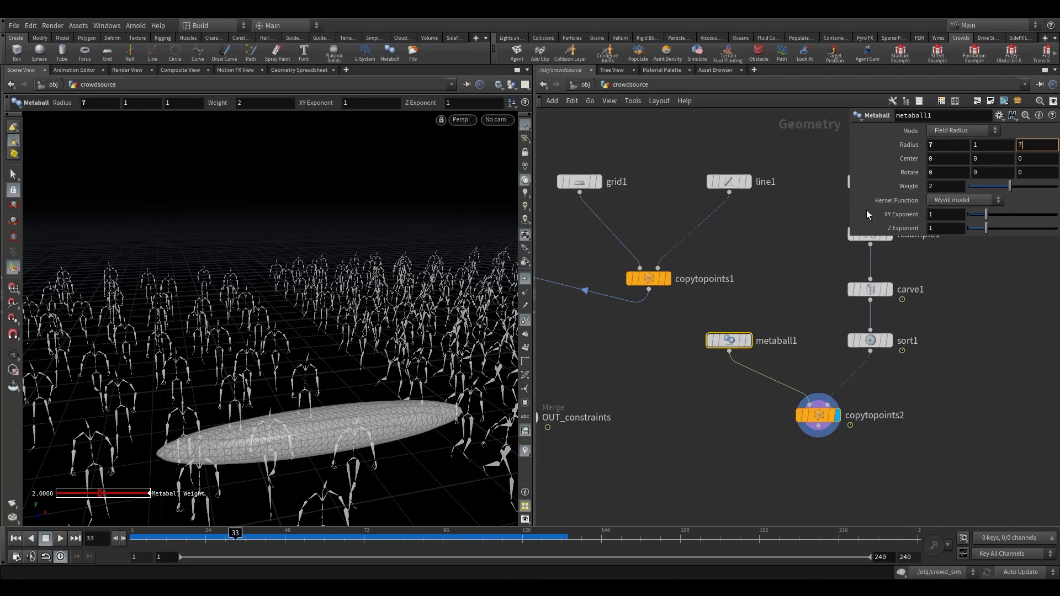
pyautogui.press('Return')
# Examine the flattened metaball among the agents from above, from ground level and at different distances
pyautogui.keyDown('alt'); pyautogui.moveTo(375, 327); pyautogui.dragTo(239, 412); pyautogui.keyUp('alt')
pyautogui.keyDown('alt'); pyautogui.moveTo(239, 411); pyautogui.dragTo(296, 277, button='middle'); pyautogui.keyUp('alt')
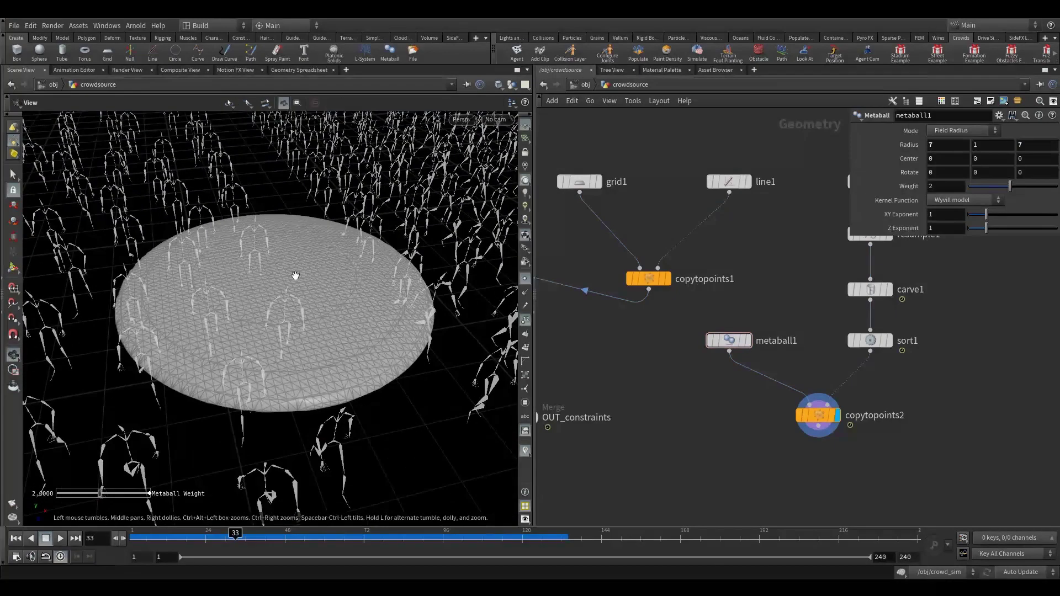
pyautogui.keyDown('alt'); pyautogui.moveTo(275, 238); pyautogui.dragTo(305, 203); pyautogui.keyUp('alt')
pyautogui.keyDown('alt'); pyautogui.moveTo(309, 293); pyautogui.dragTo(344, 289); pyautogui.keyUp('alt')
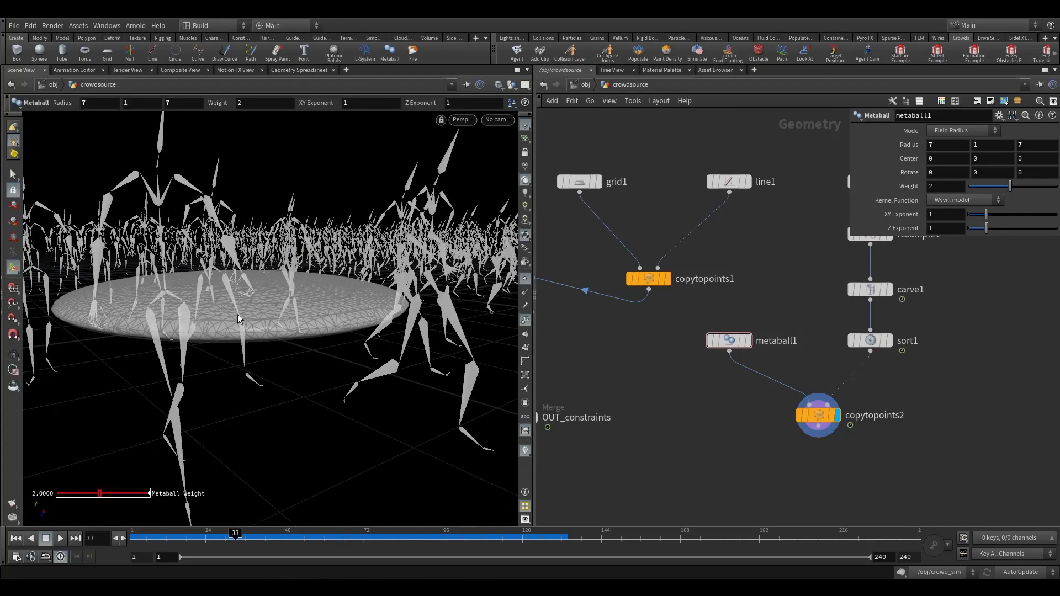
pyautogui.keyDown('alt'); pyautogui.moveTo(339, 227); pyautogui.dragTo(295, 266); pyautogui.keyUp('alt')
pyautogui.keyDown('alt'); pyautogui.moveTo(279, 238); pyautogui.dragTo(284, 325, button='middle'); pyautogui.keyUp('alt')
pyautogui.scroll(-4, 269, 337)
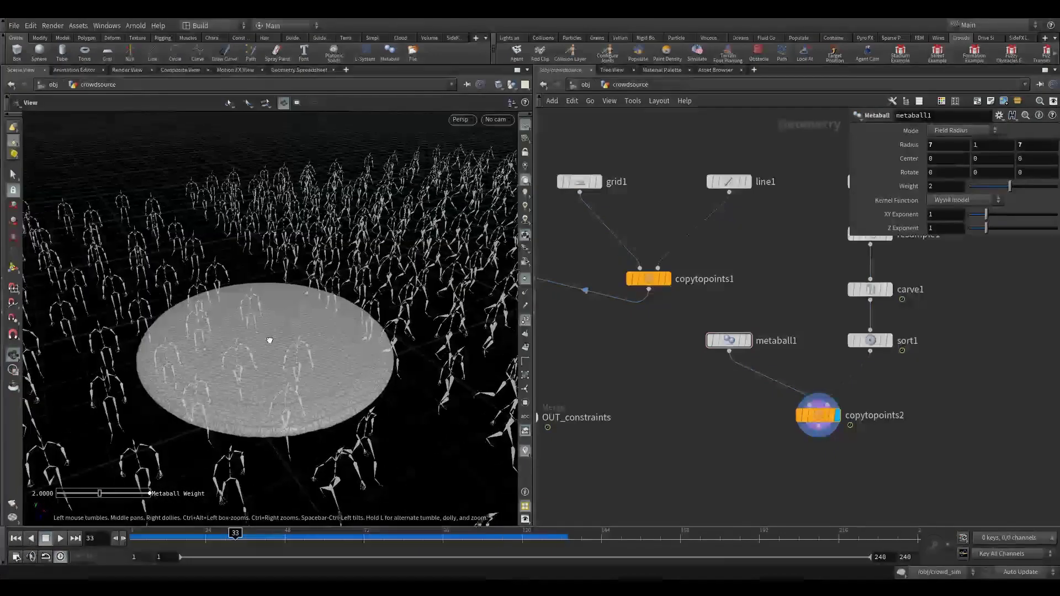
pyautogui.keyDown('alt'); pyautogui.moveTo(255, 348); pyautogui.dragTo(312, 373, button='right'); pyautogui.keyUp('alt')
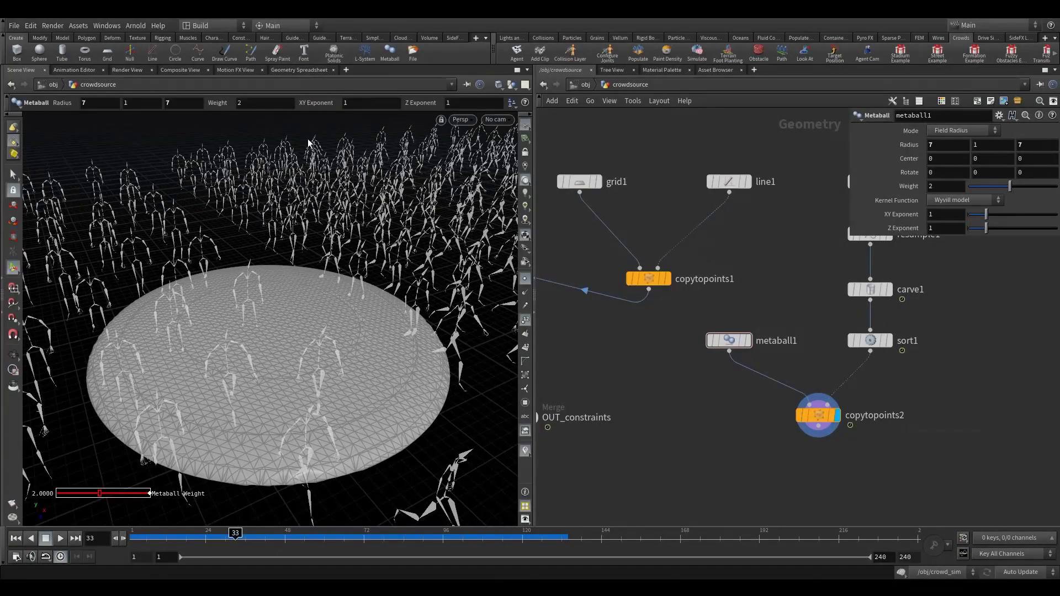
pyautogui.keyDown('alt'); pyautogui.moveTo(363, 258); pyautogui.dragTo(290, 312, button='right'); pyautogui.keyUp('alt')
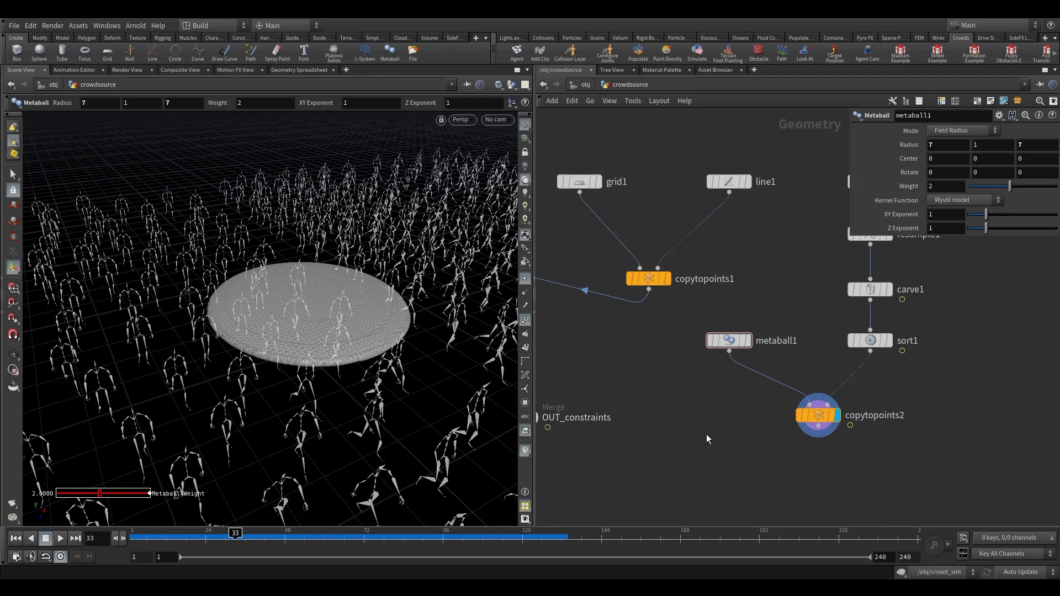
# Add a Convert node below copytopoints2, wire copytopoints2 into it and display its polygon result
pyautogui.moveTo(707, 435); pyautogui.dragTo(659, 361, button='middle')
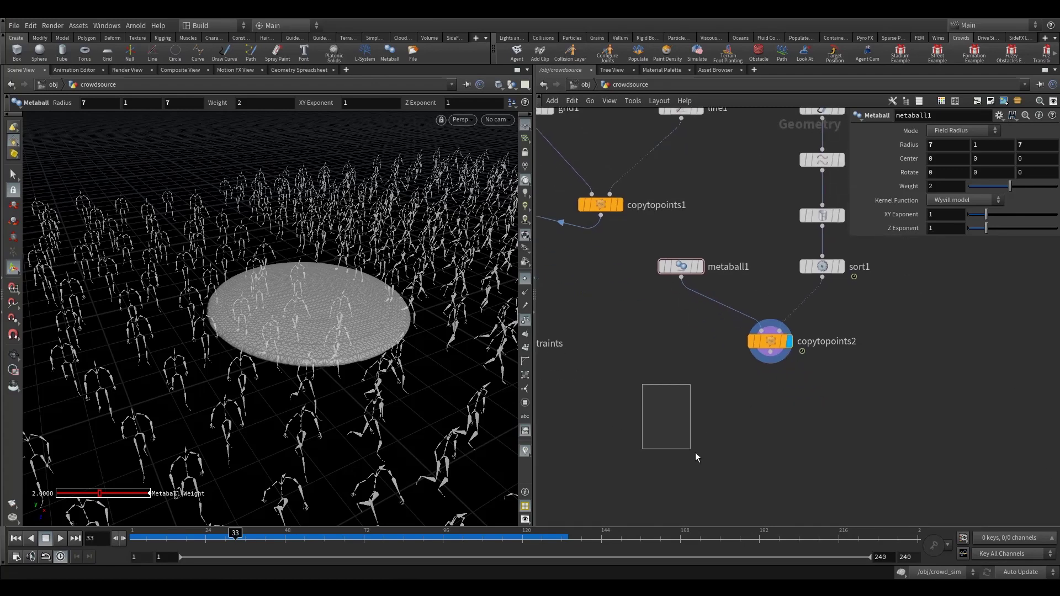
pyautogui.moveTo(653, 407); pyautogui.dragTo(592, 372, button='middle')
pyautogui.press('Tab')
pyautogui.write('co')
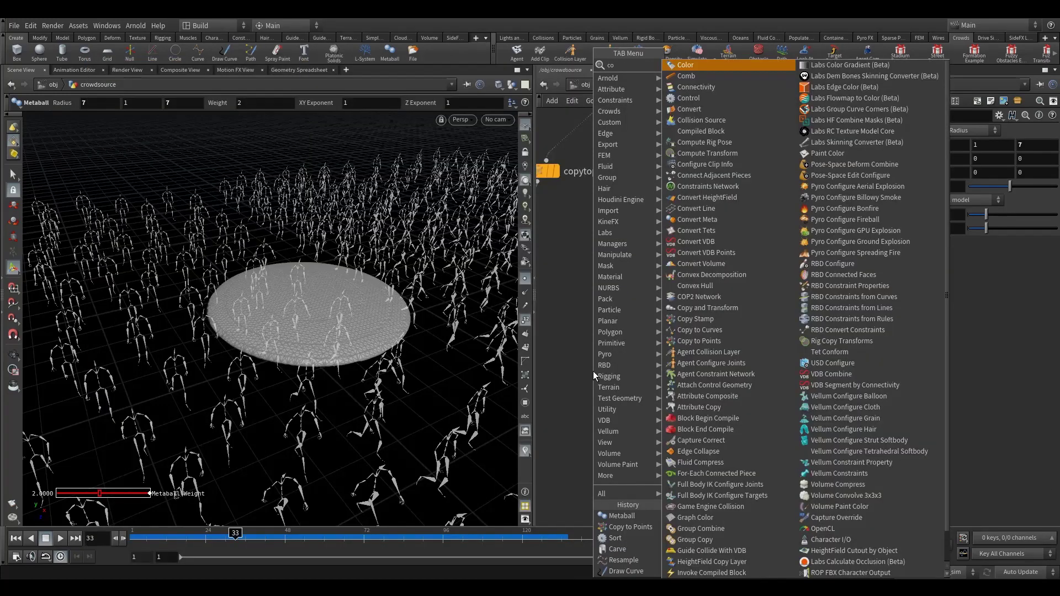
pyautogui.write('n')
pyautogui.click(724, 86)
pyautogui.click(627, 374)
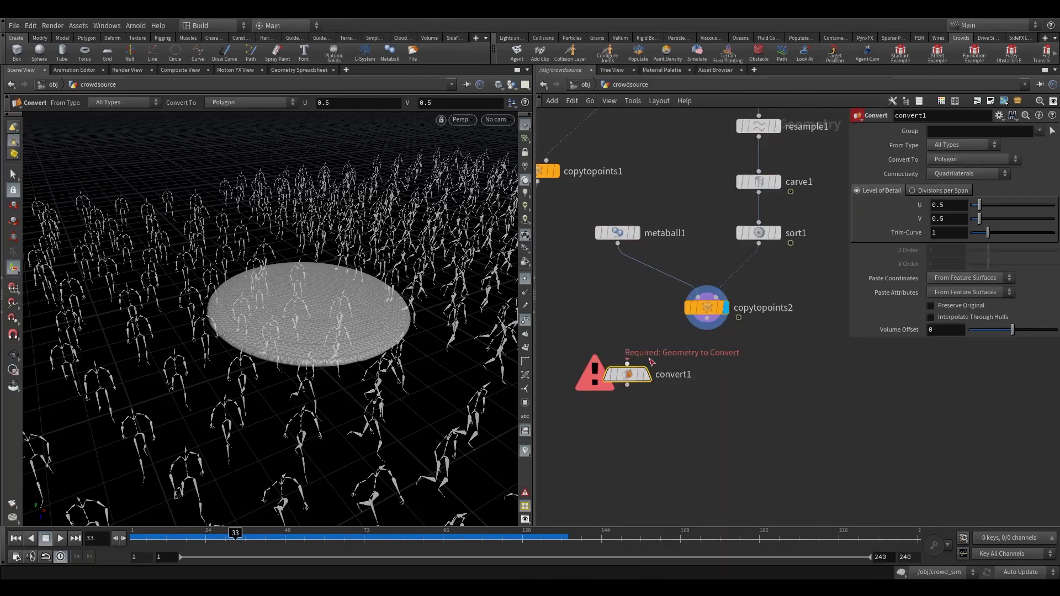
pyautogui.moveTo(707, 319); pyautogui.dragTo(635, 381)
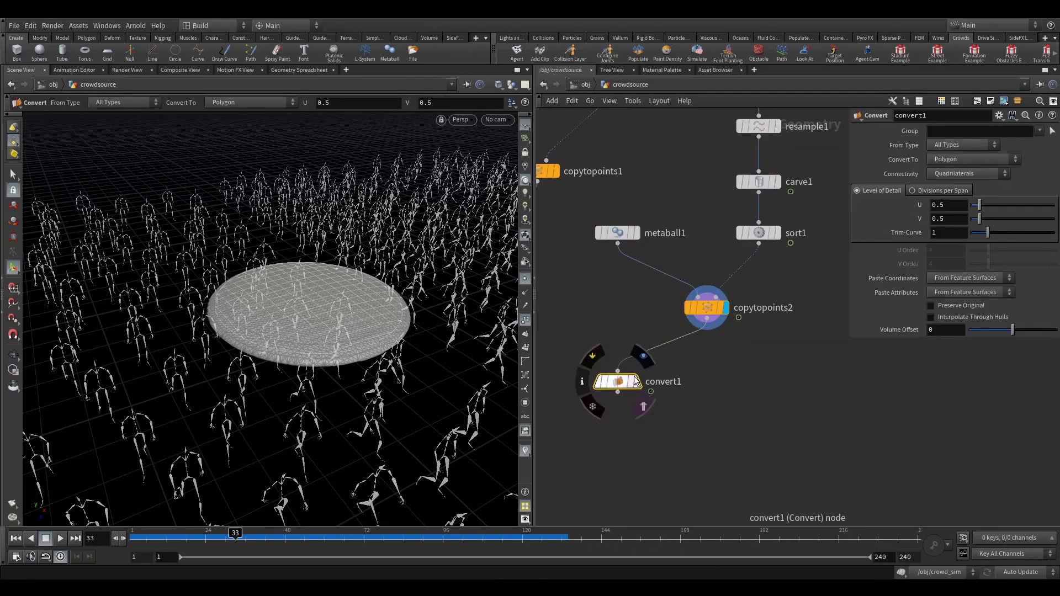
pyautogui.click(643, 356)
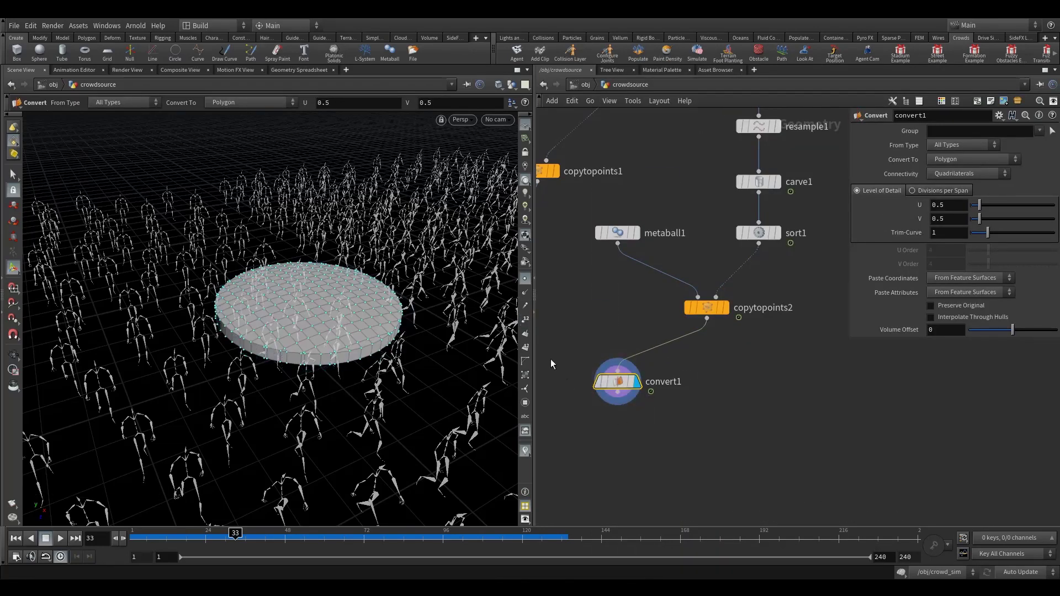
# Add a Null node below convert1 and wire convert1's output into it
pyautogui.moveTo(583, 427); pyautogui.dragTo(613, 399, button='middle')
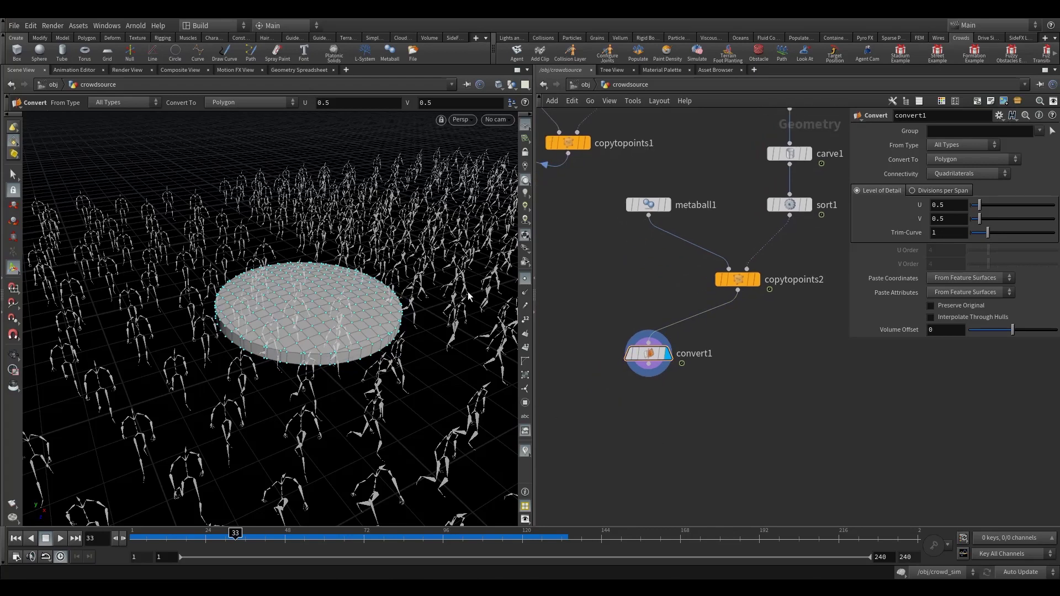
pyautogui.moveTo(666, 413); pyautogui.dragTo(657, 409, button='middle')
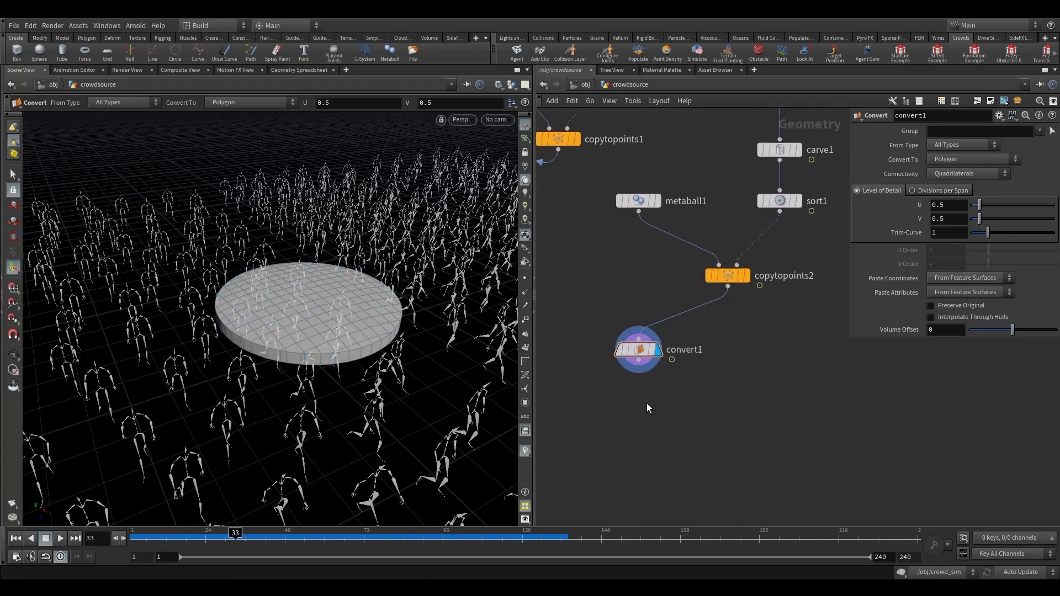
pyautogui.press('Tab')
pyautogui.write('o')
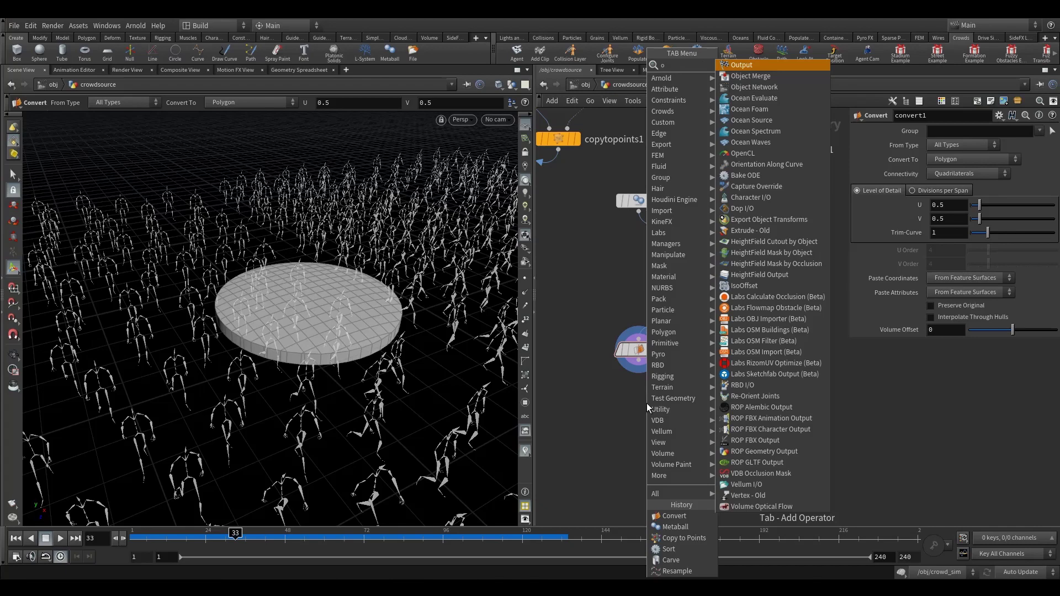
pyautogui.press('Escape')
pyautogui.press('Tab')
pyautogui.write('n')
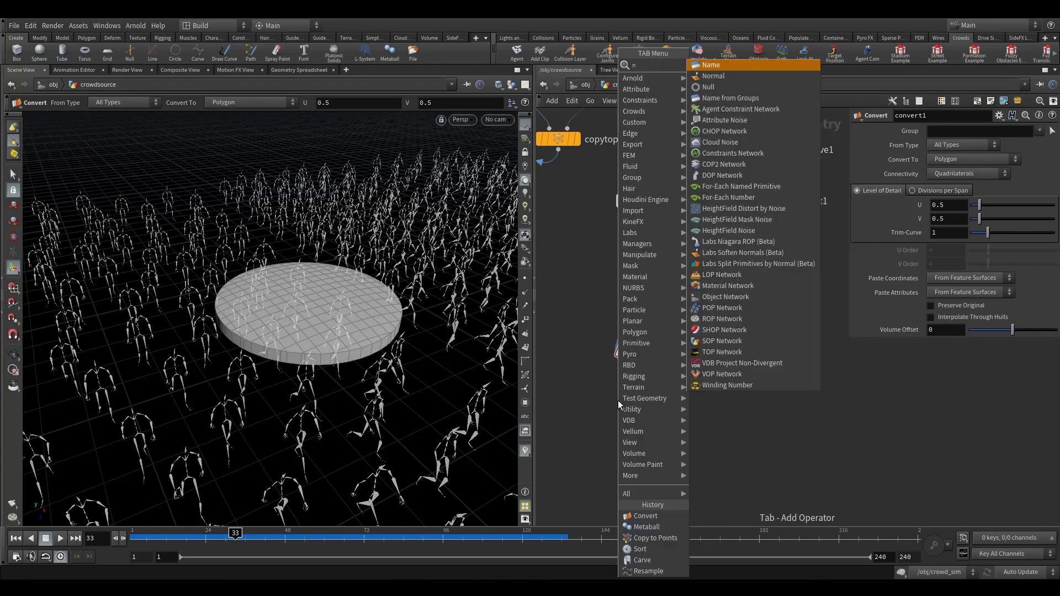
pyautogui.write('ull')
pyautogui.click(706, 64)
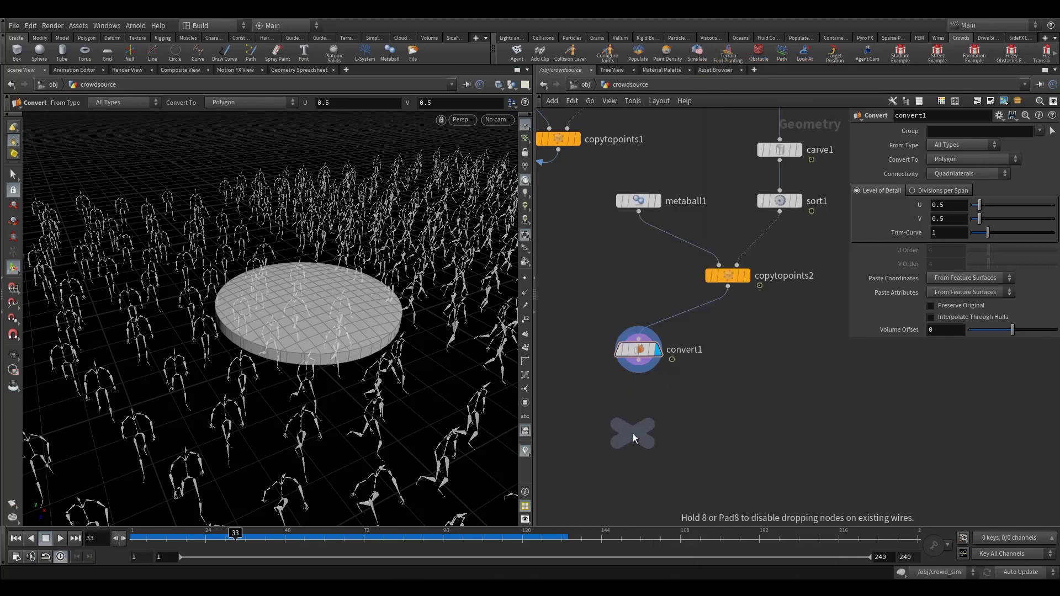
pyautogui.click(632, 433)
pyautogui.moveTo(639, 361); pyautogui.dragTo(638, 413)
# Rename the null under convert1 to OUT_bound and make it the displayed node
pyautogui.doubleClick(677, 428)
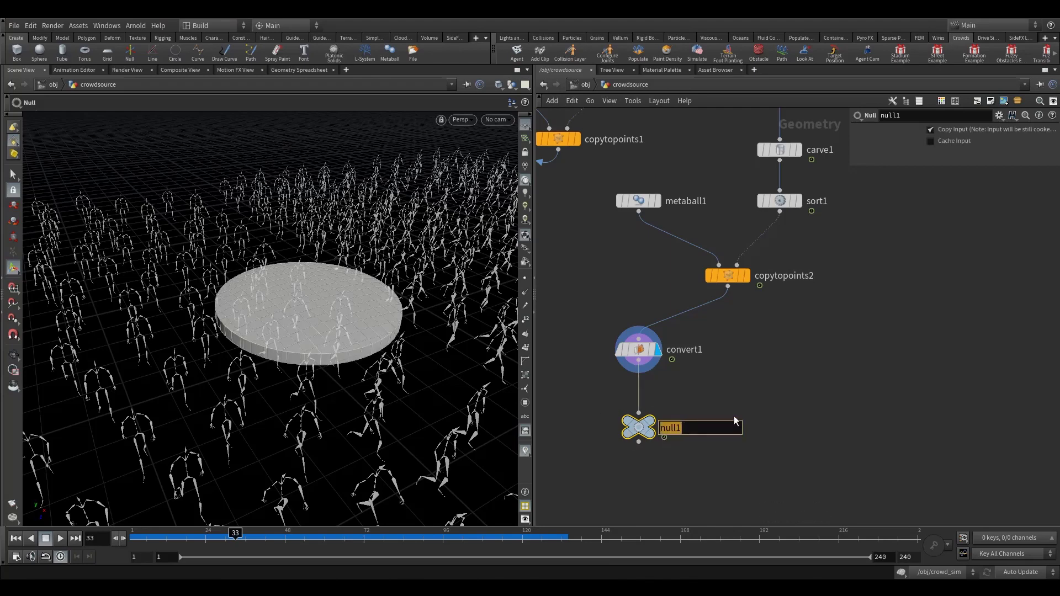
pyautogui.write('OUT_')
pyautogui.write('bound')
pyautogui.press('Return')
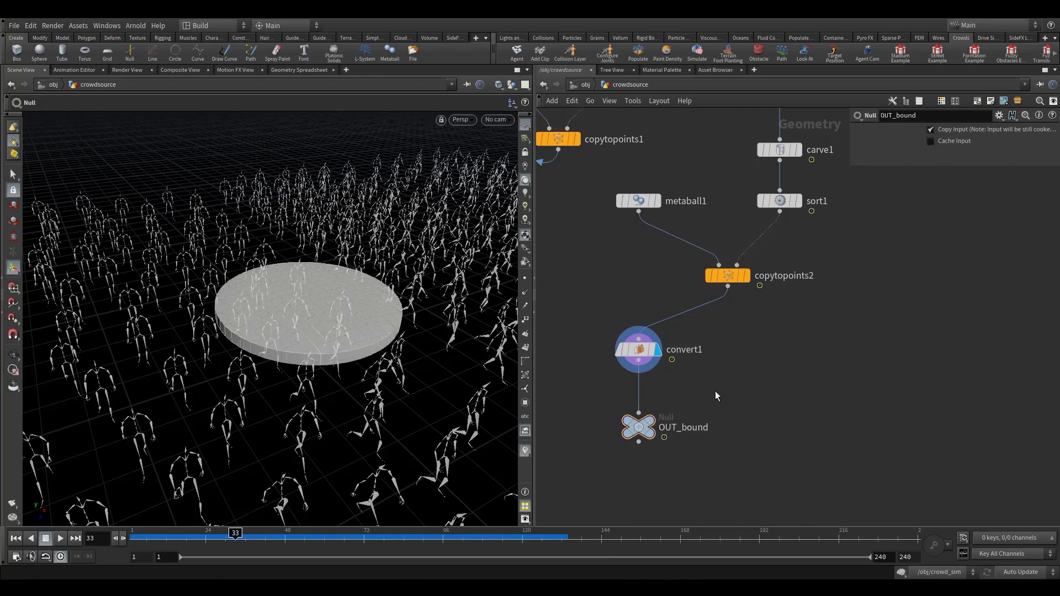
pyautogui.click(652, 426)
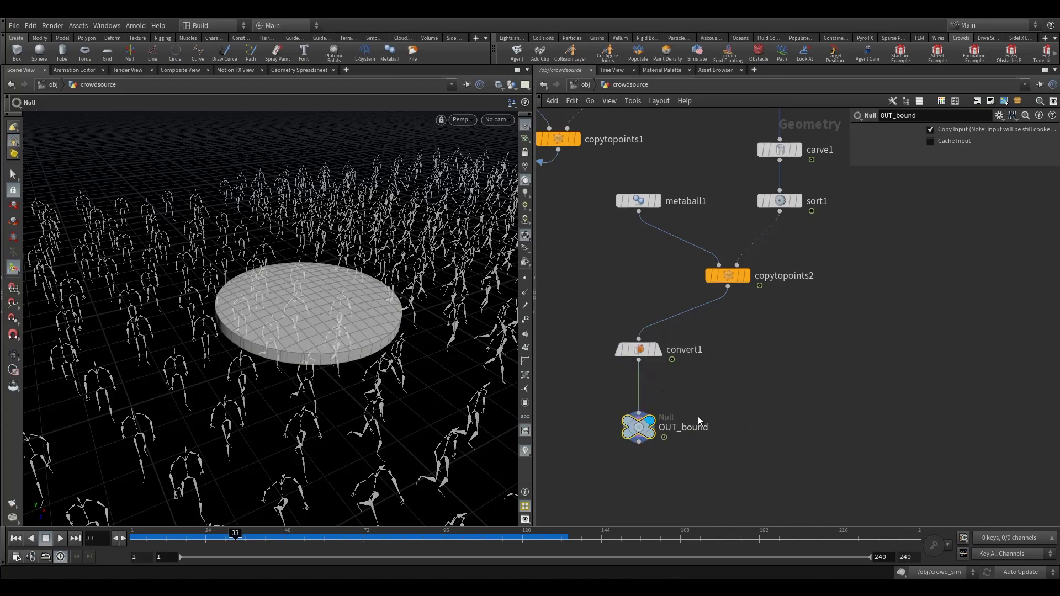
# Duplicate the OUT_bound null to its side, remove the stray wire dot, and feed the copy directly from copytopoints2
pyautogui.moveTo(639, 442); pyautogui.dragTo(767, 431)
pyautogui.keyDown('alt'); pyautogui.moveTo(638, 428); pyautogui.dragTo(781, 405); pyautogui.keyUp('alt')
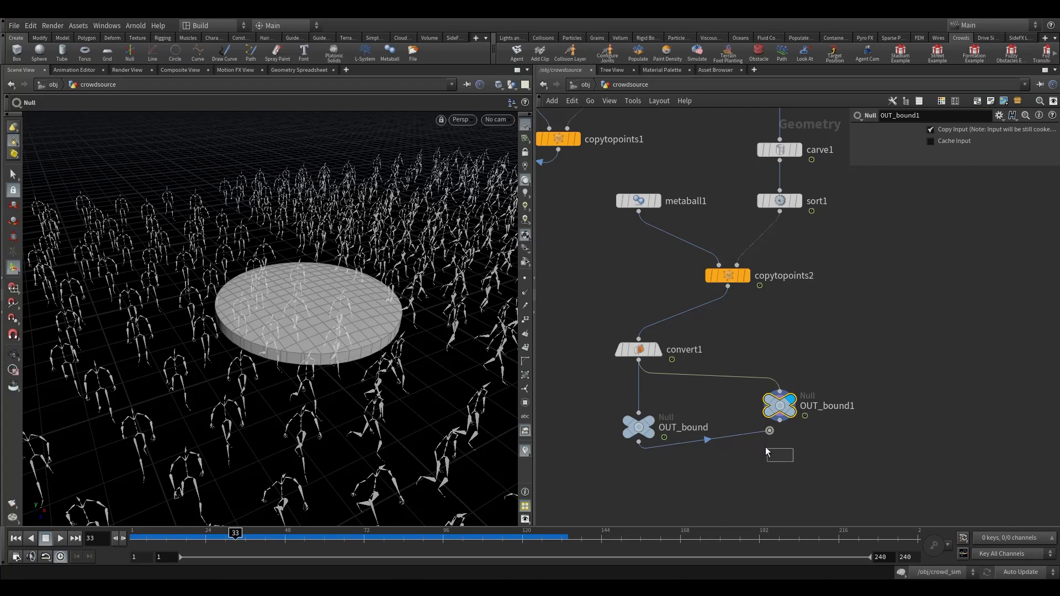
pyautogui.moveTo(766, 446); pyautogui.dragTo(802, 433)
pyautogui.press('Delete')
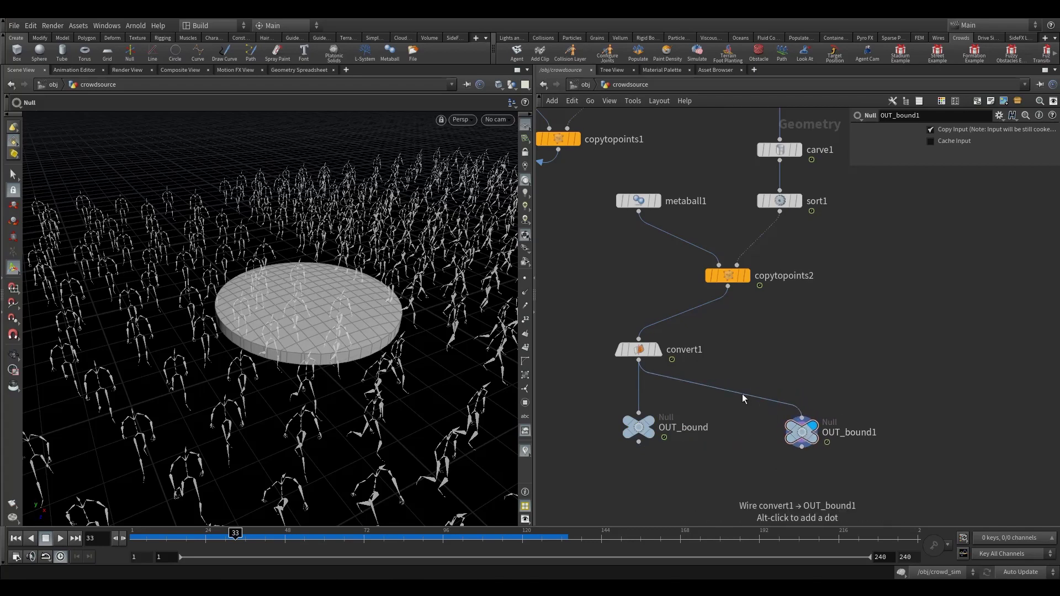
pyautogui.moveTo(743, 394); pyautogui.dragTo(727, 292)
pyautogui.moveTo(804, 435); pyautogui.dragTo(810, 430)
# Rename the duplicated null to OUT_force
pyautogui.click(855, 428)
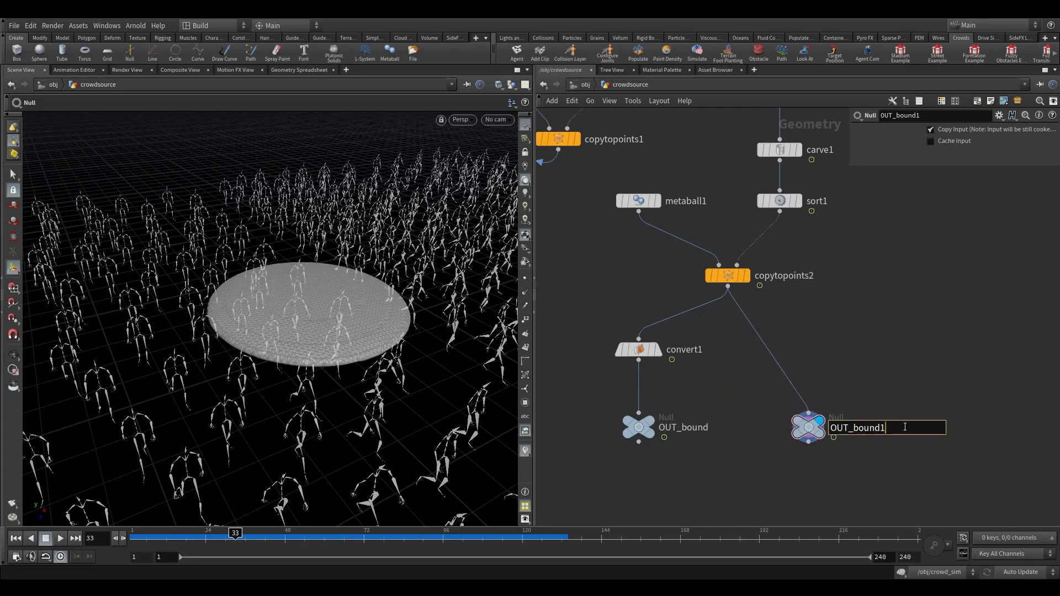
pyautogui.moveTo(905, 427); pyautogui.dragTo(854, 431)
pyautogui.write('force')
pyautogui.press('Return')
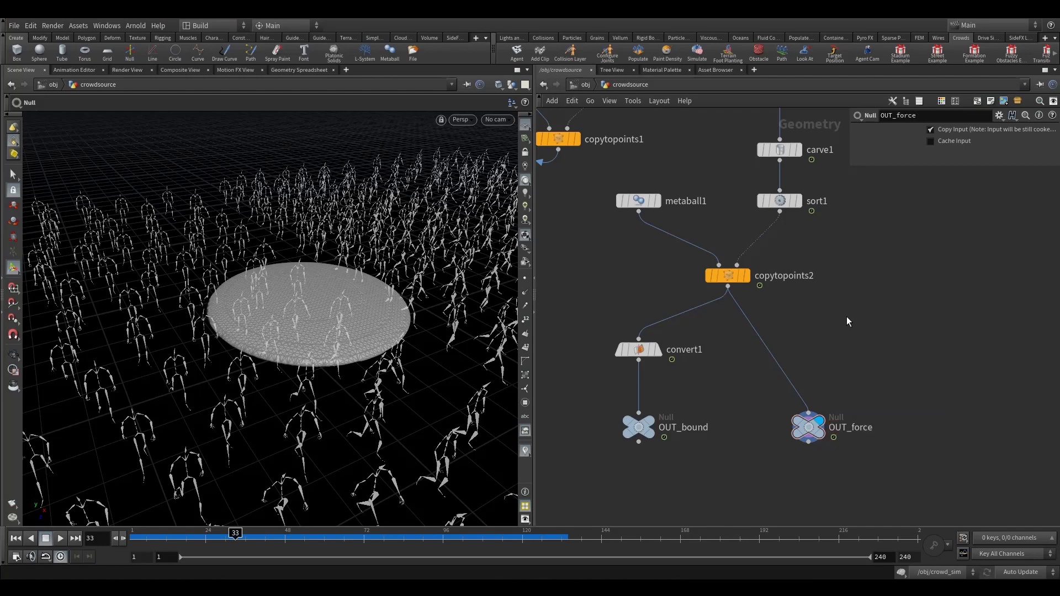
# Insert a Force node on the wire between copytopoints2 and OUT_force, aligned above the null
pyautogui.press('Tab')
pyautogui.write('forc')
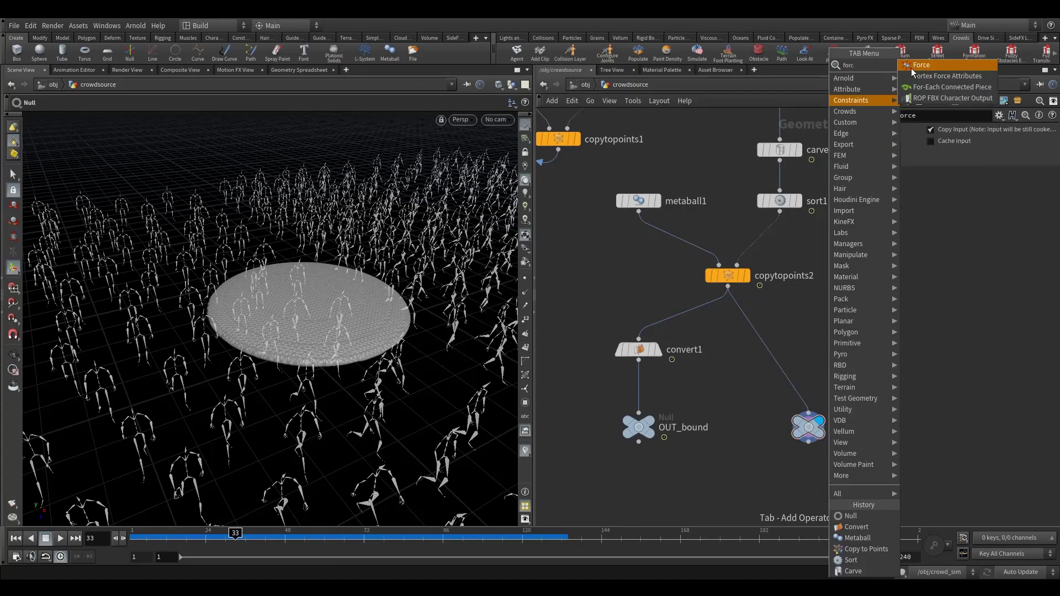
pyautogui.click(911, 66)
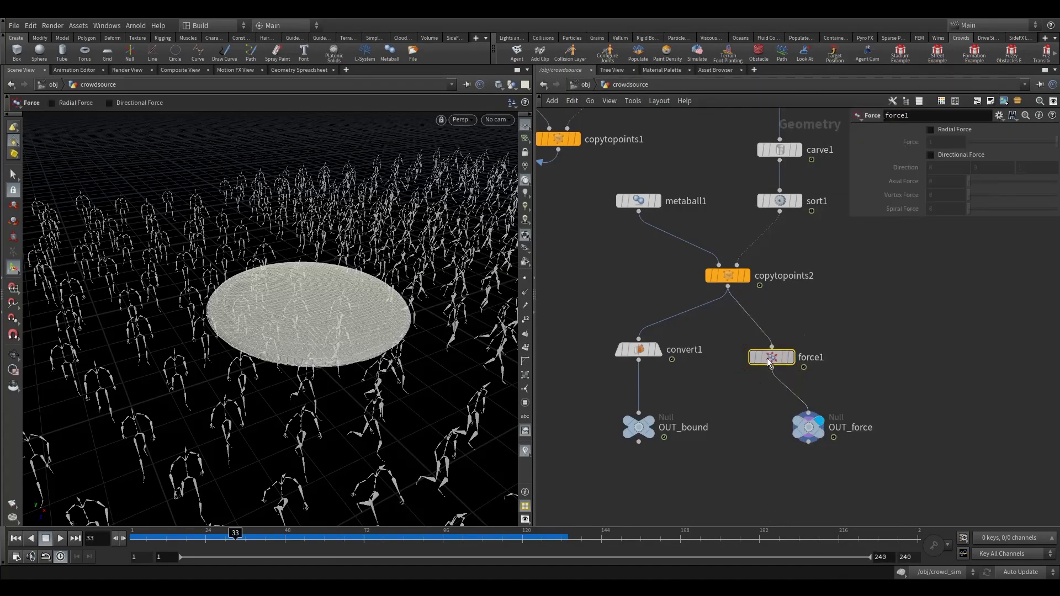
pyautogui.click(804, 352)
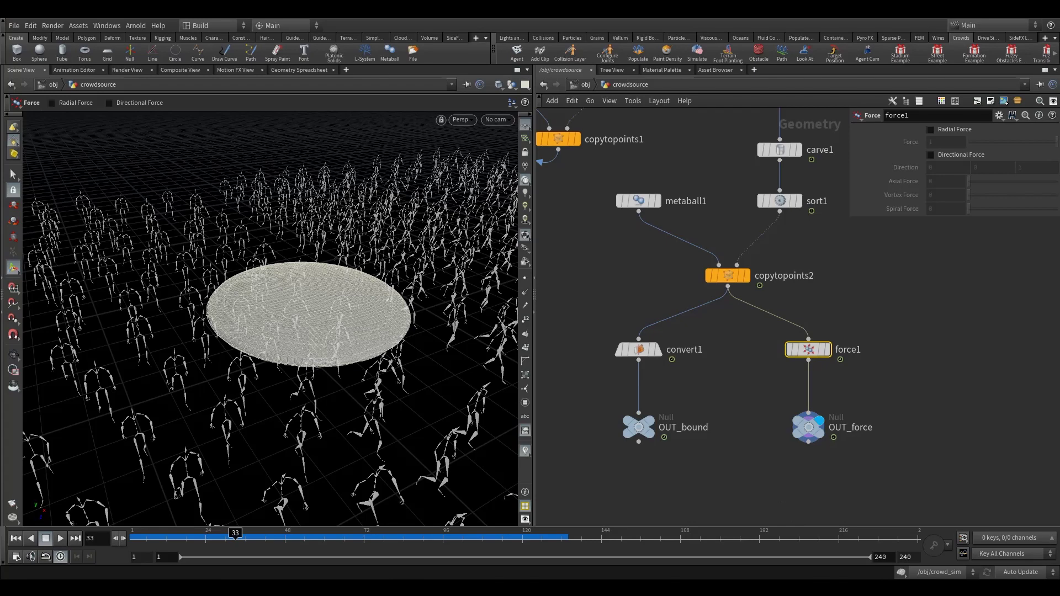
# Enable radial and directional force on force1 and set the direction to 0, 1, 0
pyautogui.click(931, 129)
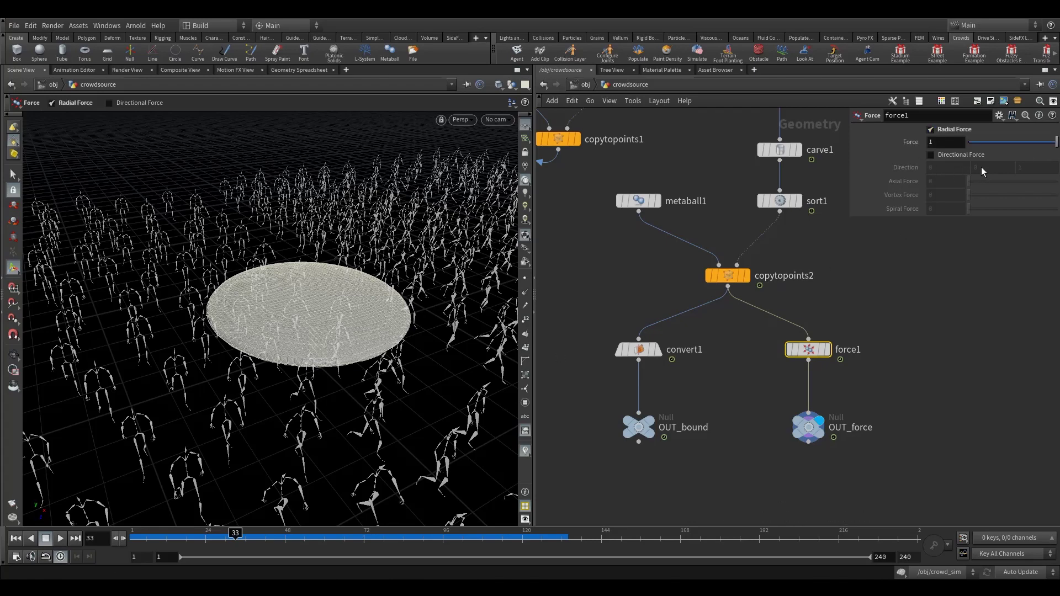
pyautogui.click(965, 157)
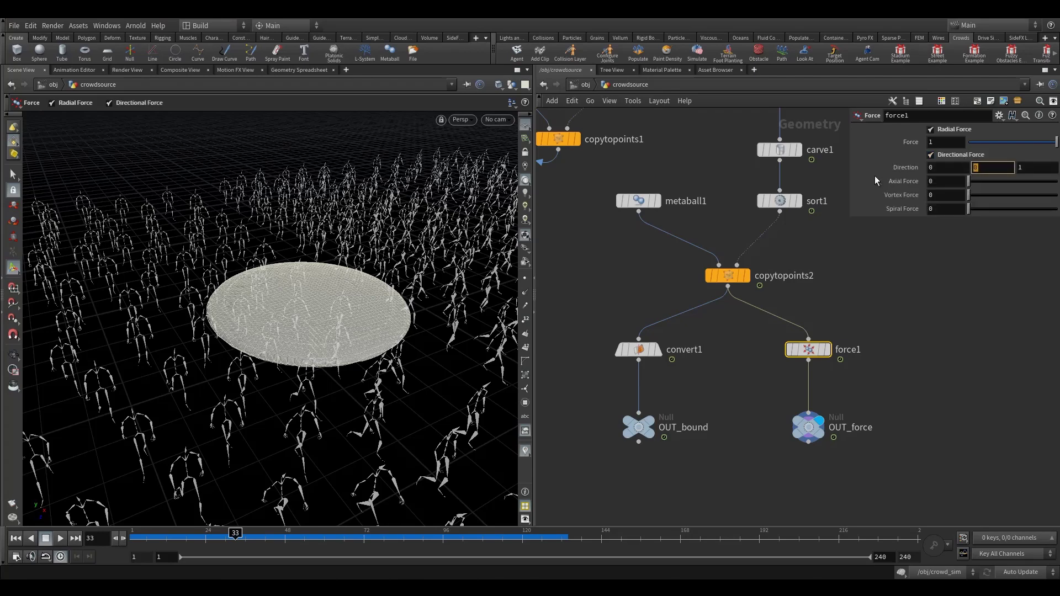
pyautogui.write('1')
pyautogui.press('Tab')
pyautogui.write('0')
pyautogui.press('Return')
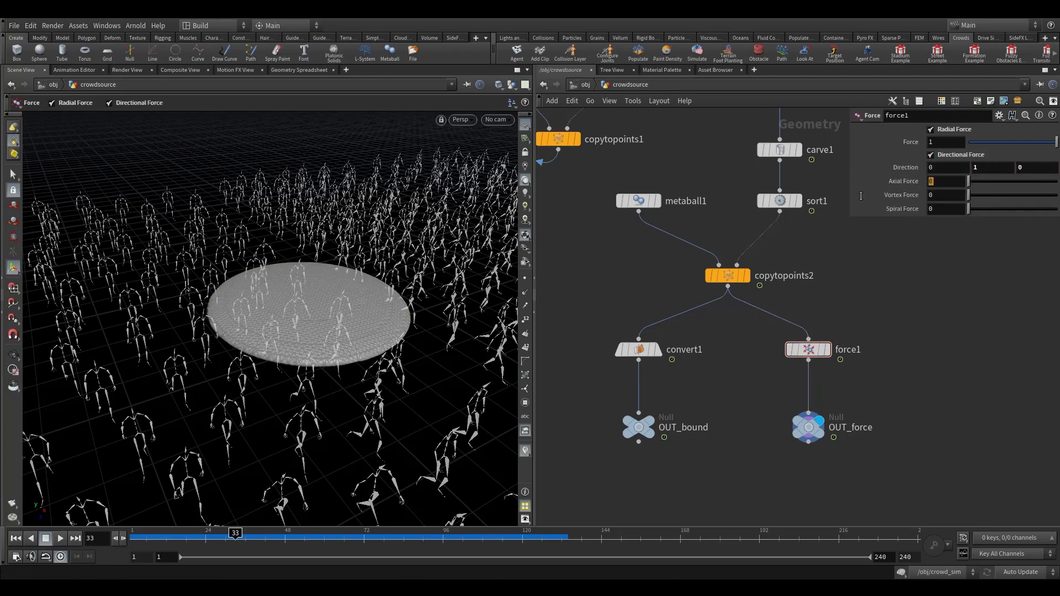
# Set force1's Axial Force to -2 and select the OUT_force null
pyautogui.write('-2')
pyautogui.press('Return')
pyautogui.keyDown('alt'); pyautogui.moveTo(339, 314); pyautogui.dragTo(334, 280); pyautogui.keyUp('alt')
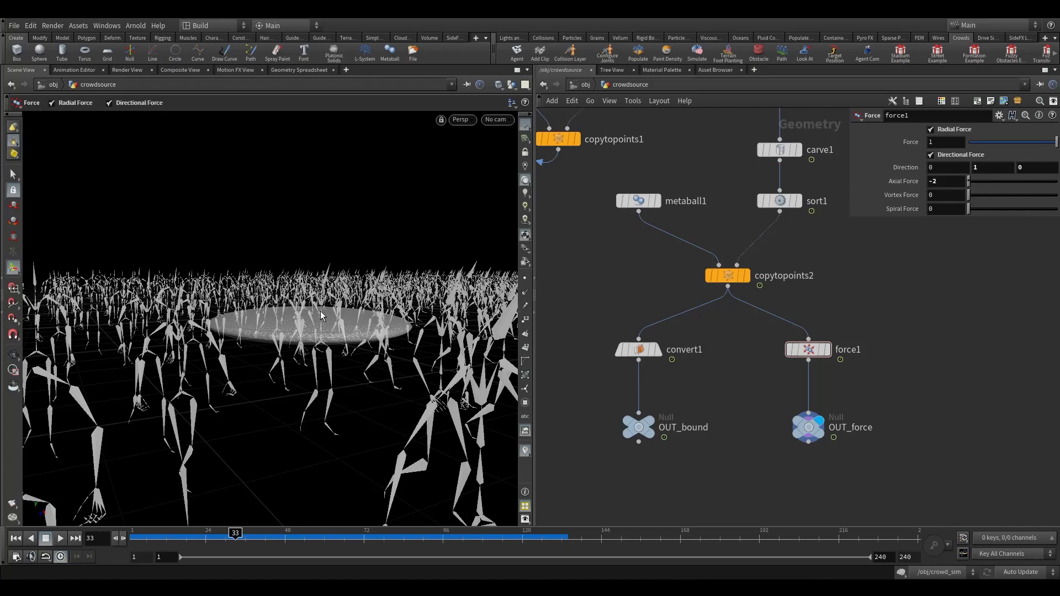
pyautogui.keyDown('alt'); pyautogui.moveTo(321, 312); pyautogui.dragTo(319, 365); pyautogui.keyUp('alt')
pyautogui.keyDown('alt'); pyautogui.moveTo(329, 262); pyautogui.dragTo(322, 269, button='right'); pyautogui.keyUp('alt')
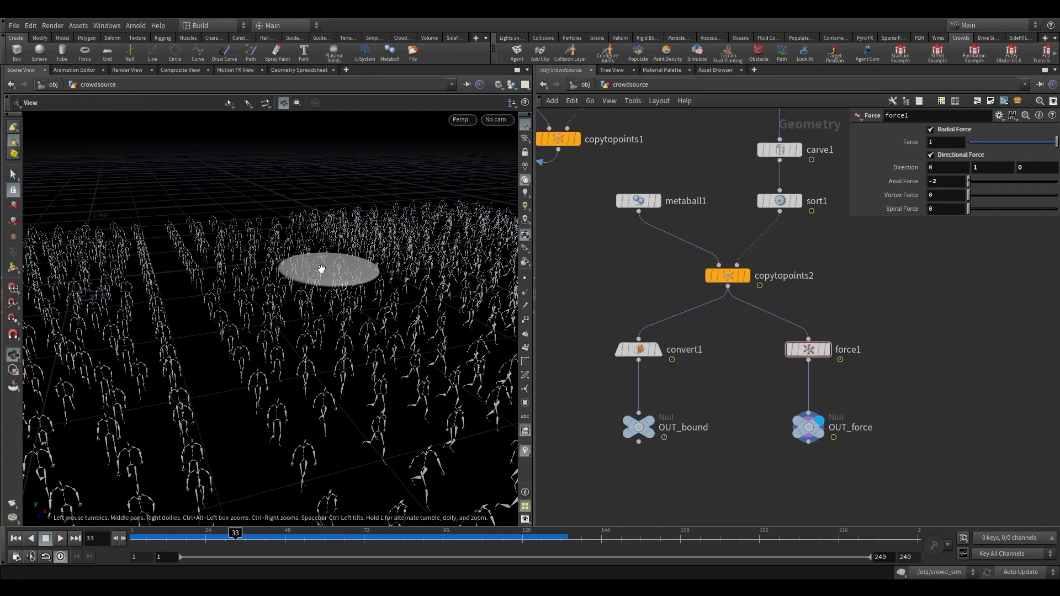
pyautogui.keyDown('alt'); pyautogui.moveTo(322, 269); pyautogui.dragTo(321, 237); pyautogui.keyUp('alt')
pyautogui.click(814, 428)
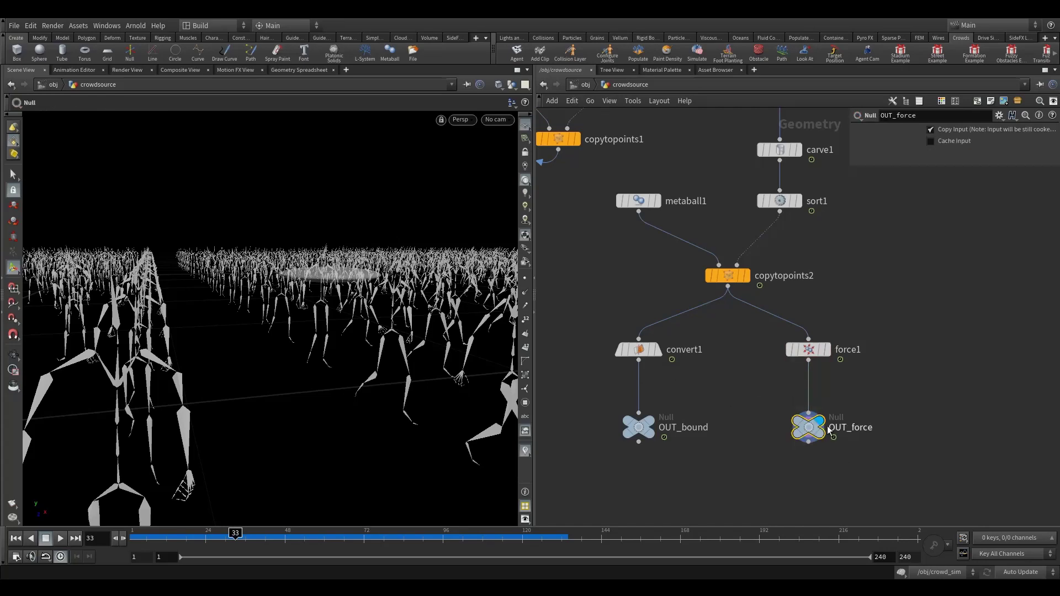
# Return the timeline to frame 1 and set the scene's update mode to Manual
pyautogui.moveTo(187, 535); pyautogui.dragTo(131, 537)
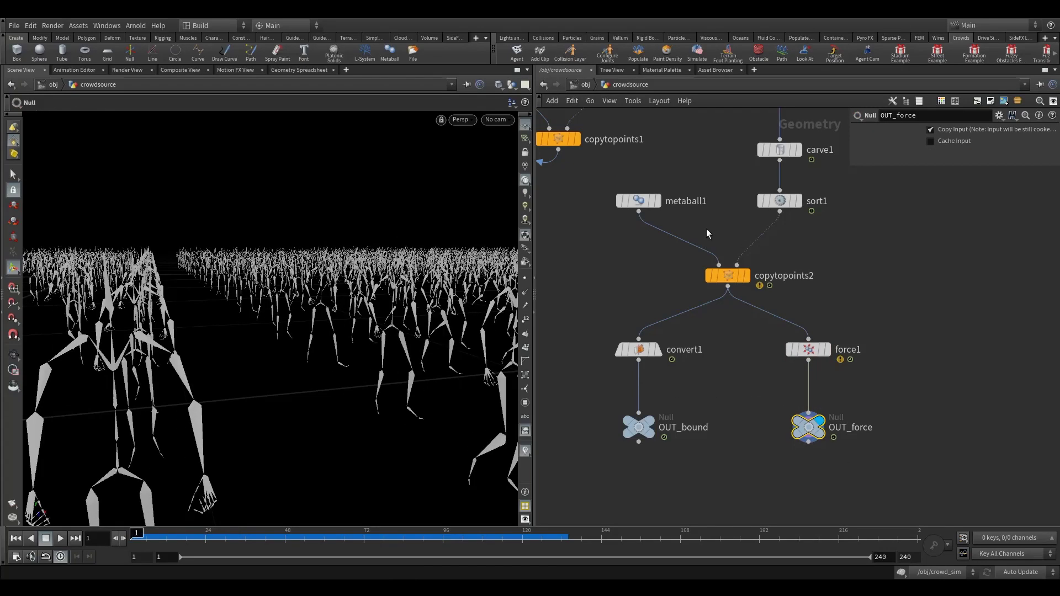
pyautogui.click(1021, 572)
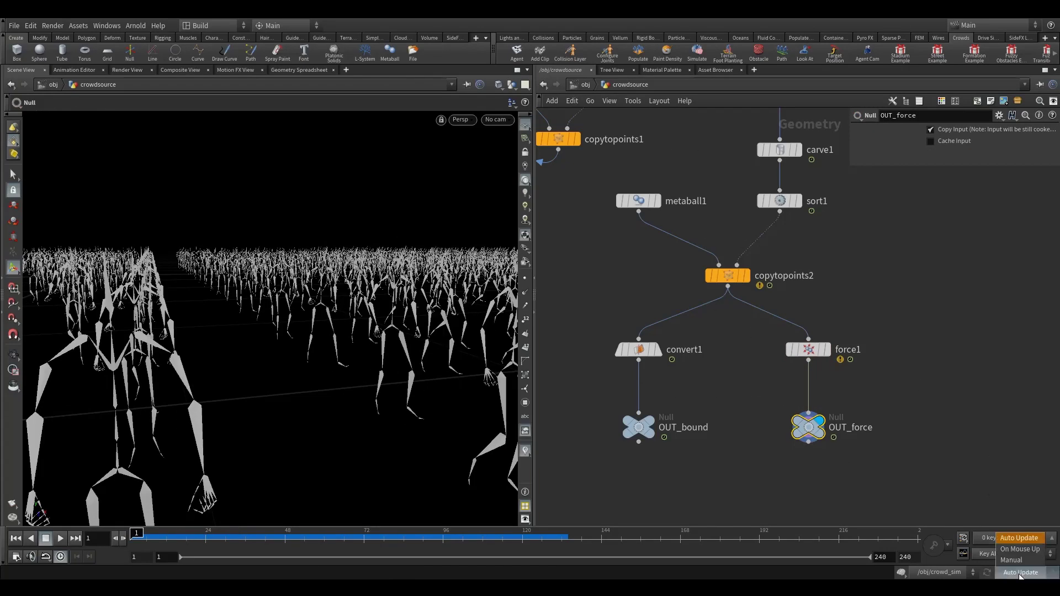
pyautogui.click(1023, 559)
# Go up to the object level and open the crowd_sim DOP network
pyautogui.click(583, 84)
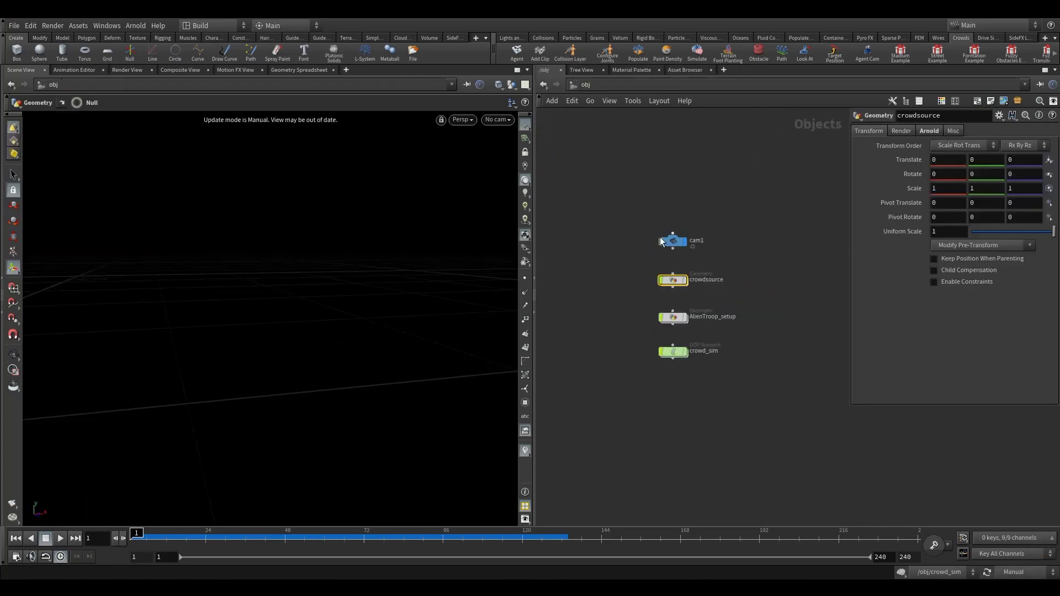
pyautogui.doubleClick(673, 239)
pyautogui.scroll(-8, 745, 333)
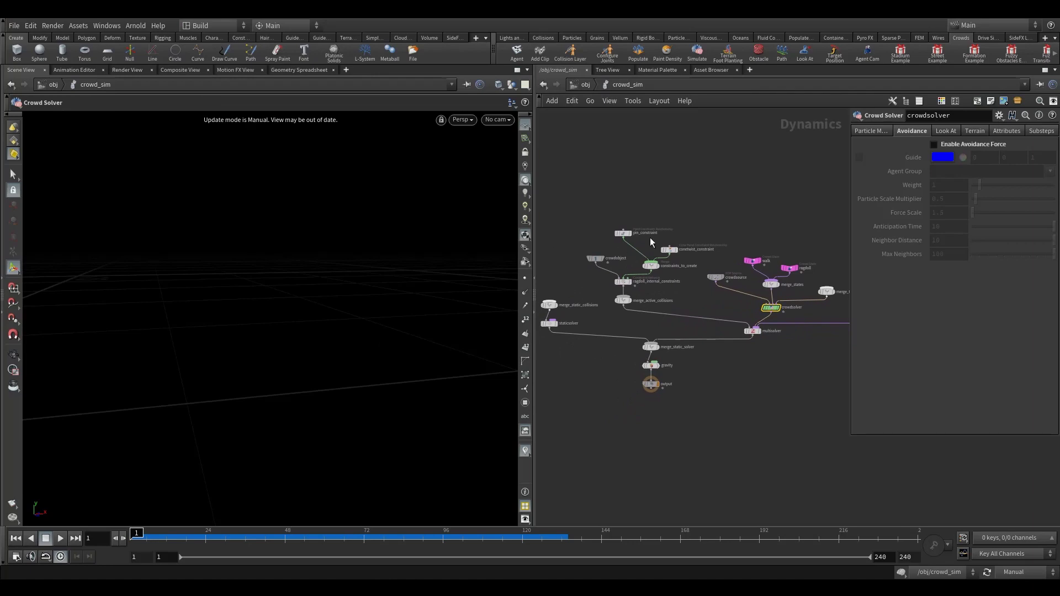
# Add a Ground Plane node above merge_static_collisions and wire it into that merge
pyautogui.moveTo(768, 232); pyautogui.dragTo(686, 231, button='middle')
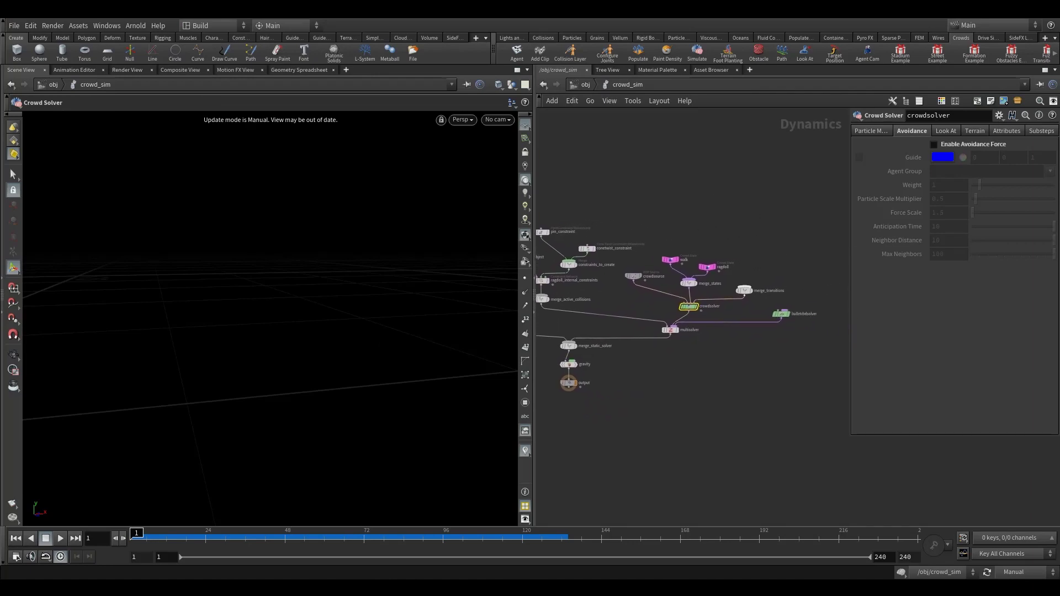
pyautogui.moveTo(598, 297); pyautogui.dragTo(763, 289, button='middle')
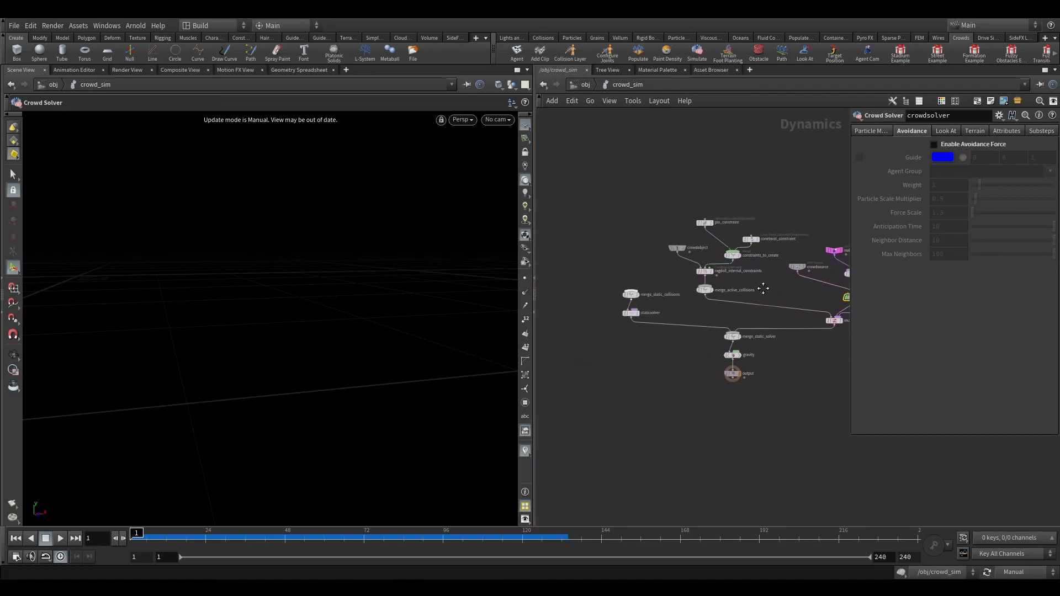
pyautogui.scroll(3, 680, 259)
pyautogui.press('Tab')
pyautogui.write('gr')
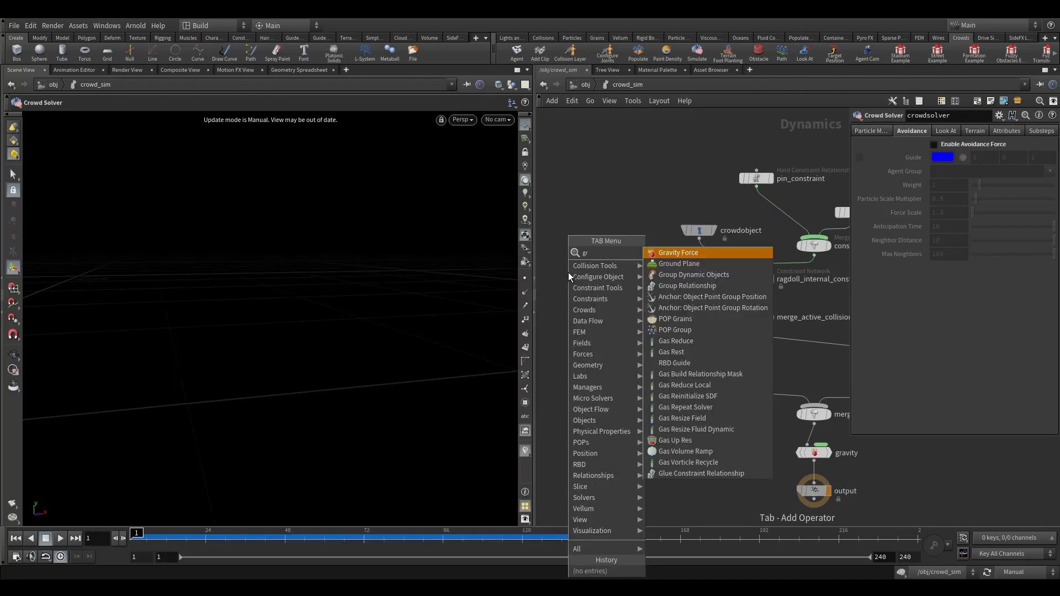
pyautogui.write('oun')
pyautogui.click(673, 256)
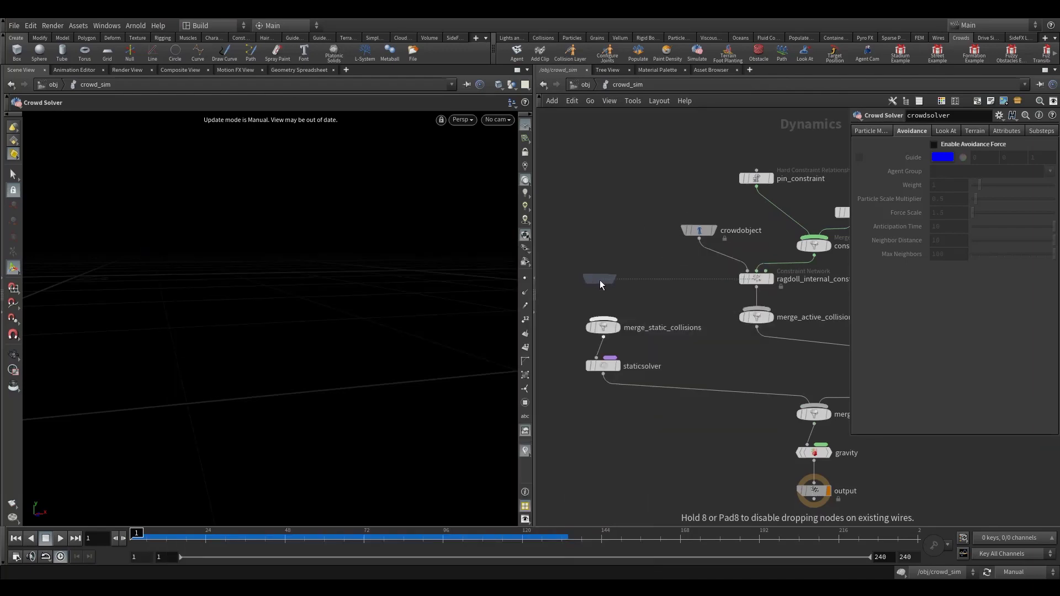
pyautogui.click(599, 280)
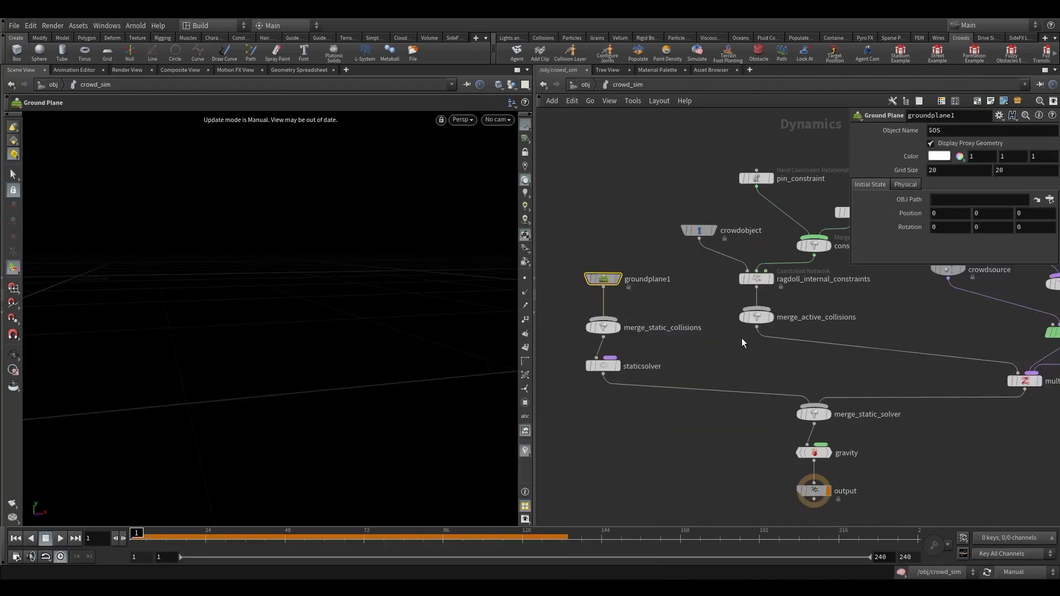
# Change the RBD Ragdoll mode on the walk crowd state and select the ragdoll state
pyautogui.moveTo(945, 294); pyautogui.dragTo(734, 307, button='middle')
pyautogui.scroll(-3, 792, 301)
pyautogui.scroll(5, 743, 273)
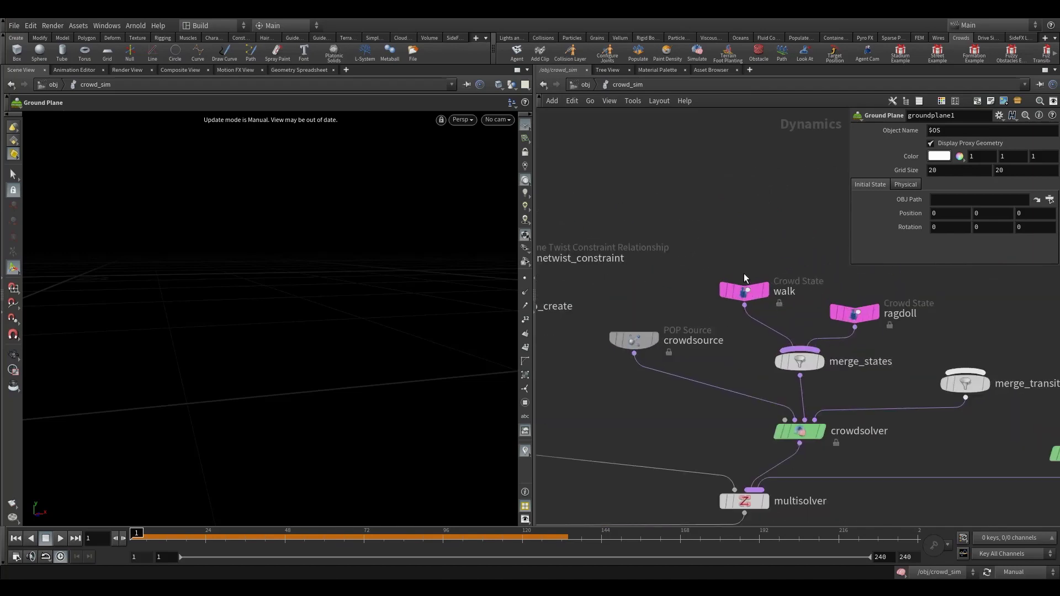
pyautogui.moveTo(724, 224); pyautogui.dragTo(773, 320)
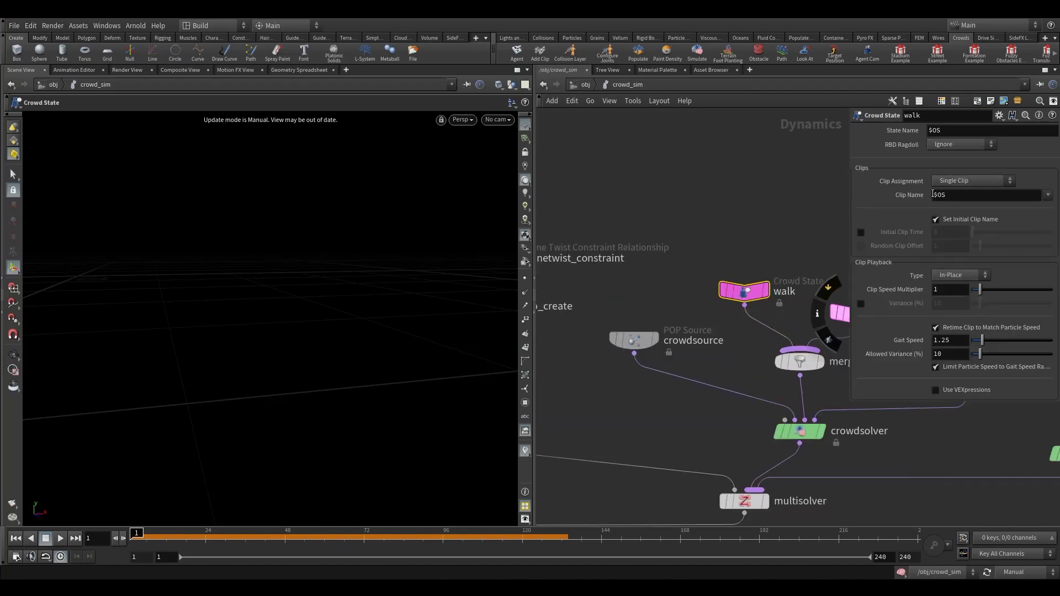
pyautogui.moveTo(807, 230); pyautogui.dragTo(725, 249, button='middle')
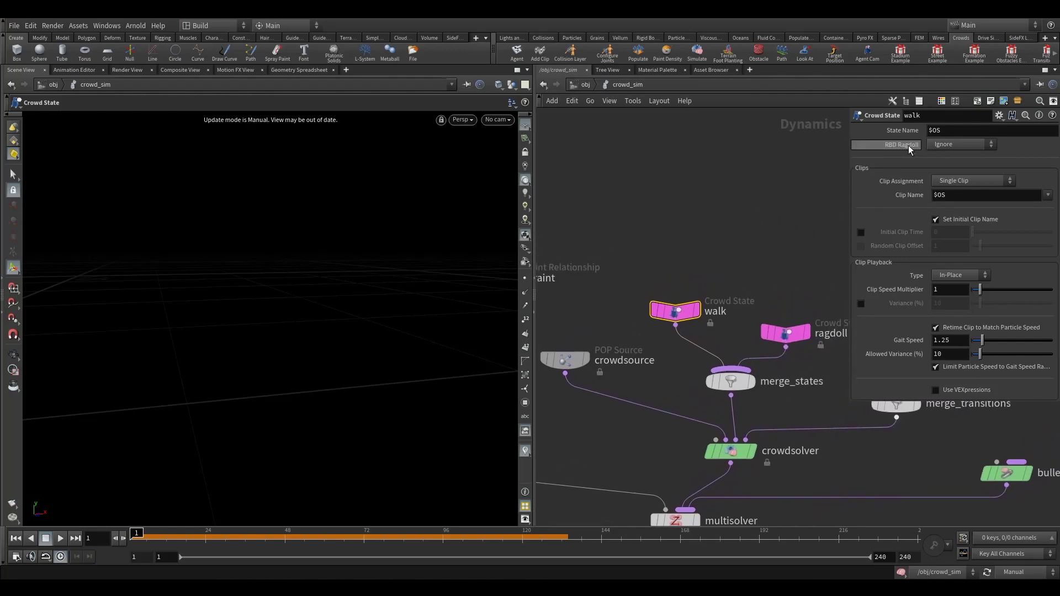
pyautogui.click(943, 145)
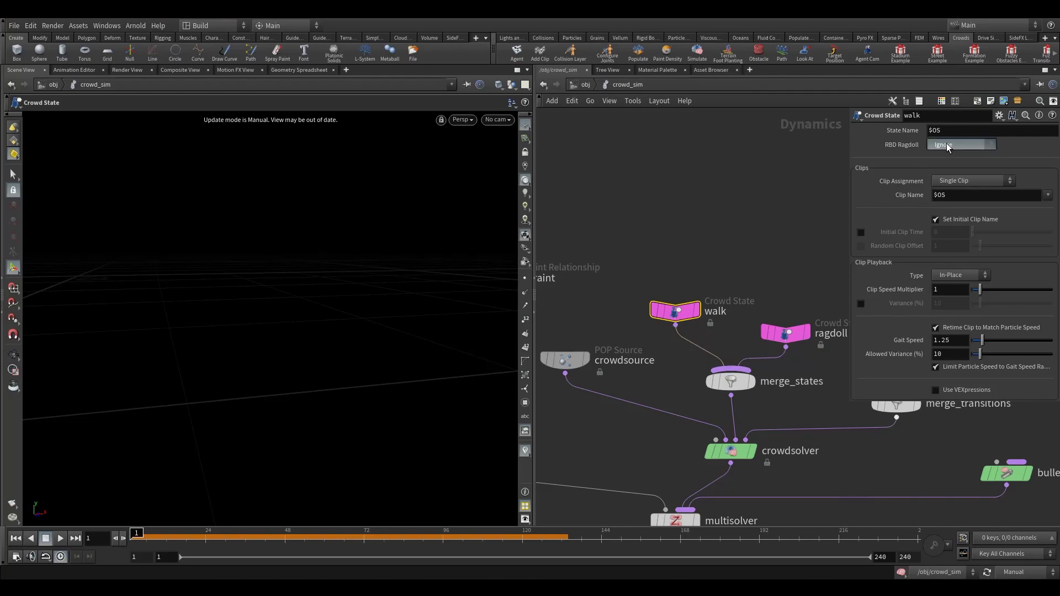
pyautogui.click(954, 167)
pyautogui.click(785, 333)
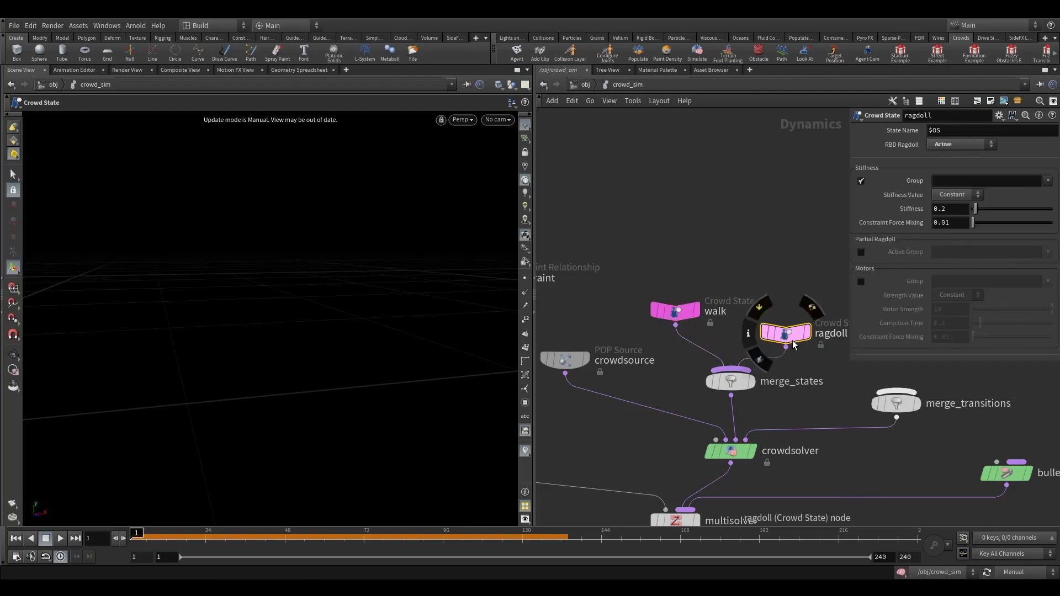
# Shift merge_transitions slightly and place a Crowd Transition node directly above it
pyautogui.moveTo(845, 293); pyautogui.dragTo(749, 232, button='middle')
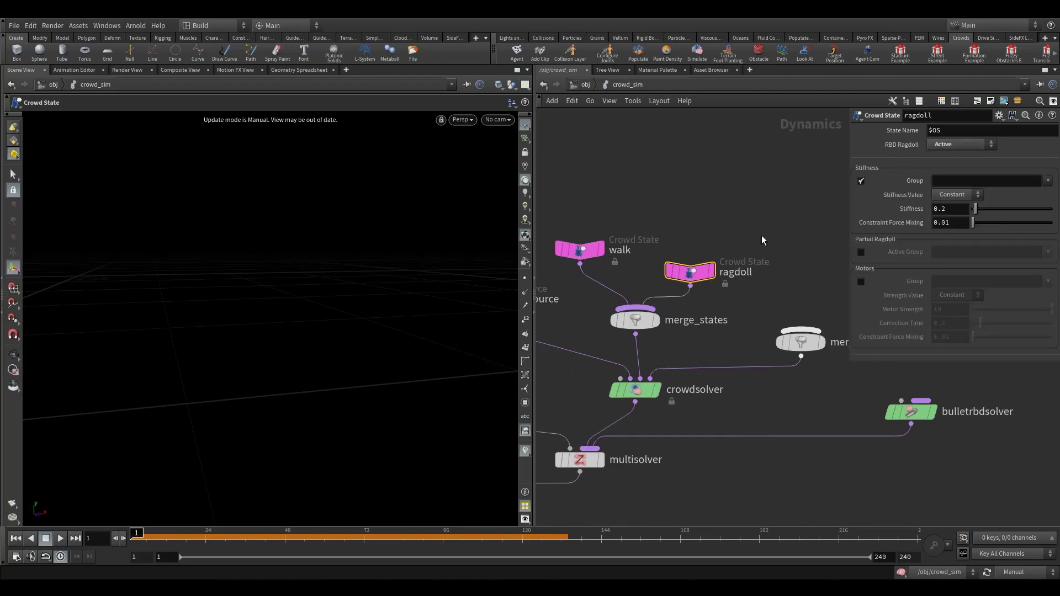
pyautogui.moveTo(744, 317); pyautogui.dragTo(582, 401, button='middle')
pyautogui.moveTo(651, 403); pyautogui.dragTo(674, 403)
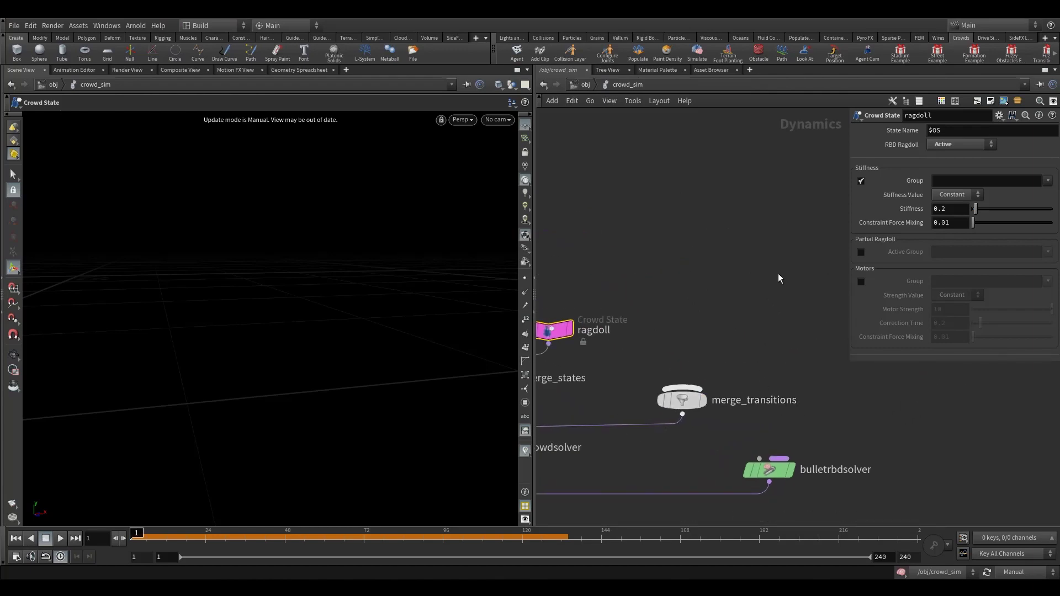
pyautogui.press('Tab')
pyautogui.write('cr')
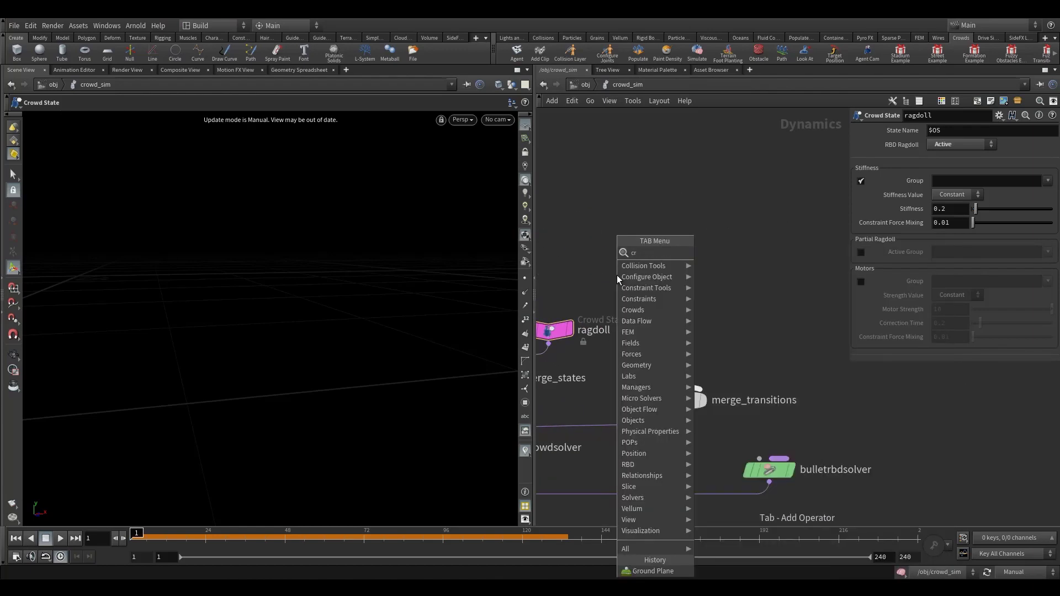
pyautogui.write('owd t')
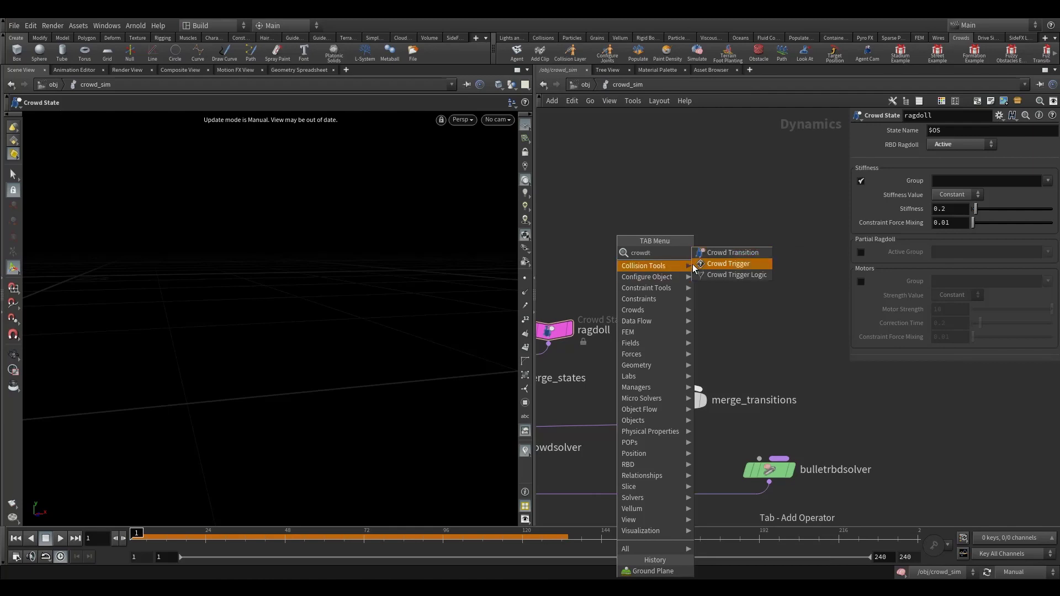
pyautogui.click(750, 254)
pyautogui.click(680, 325)
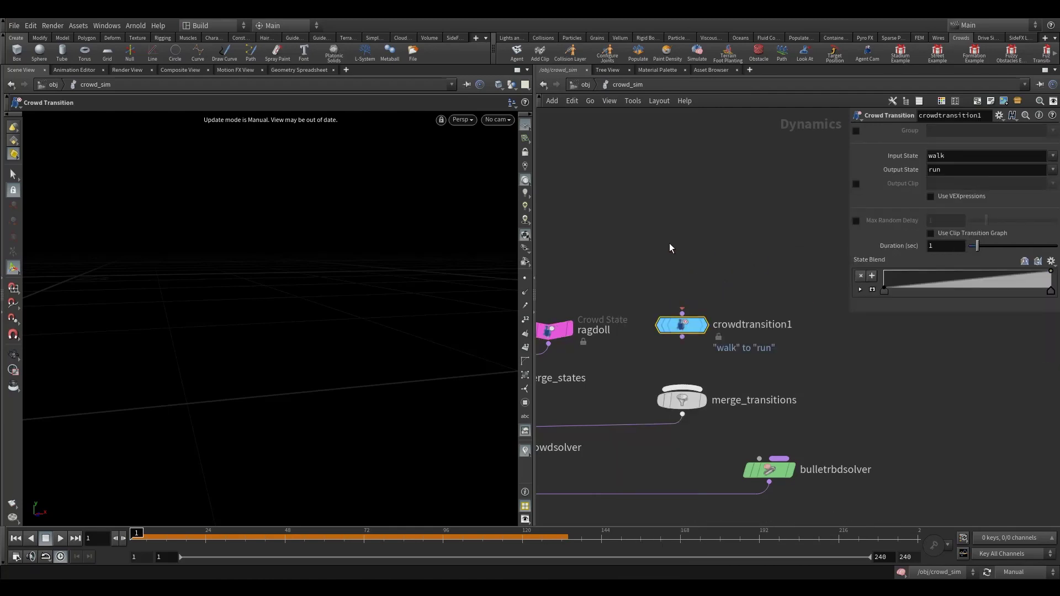
# Add a Crowd Trigger above crowdtransition1 and wire it through the transition into merge_transitions
pyautogui.press('Tab')
pyautogui.write('crowd tr')
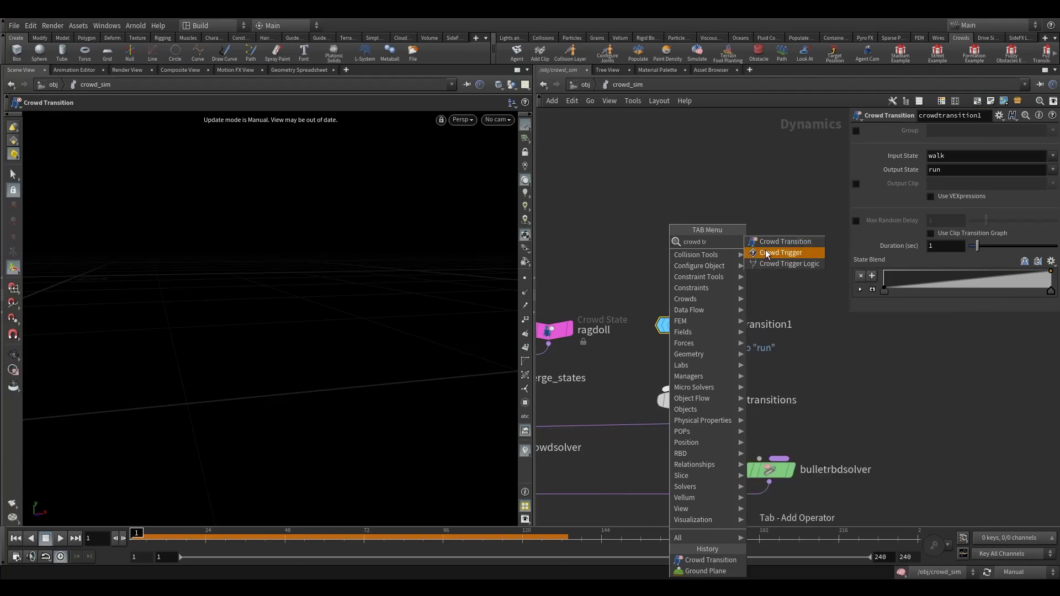
pyautogui.click(767, 253)
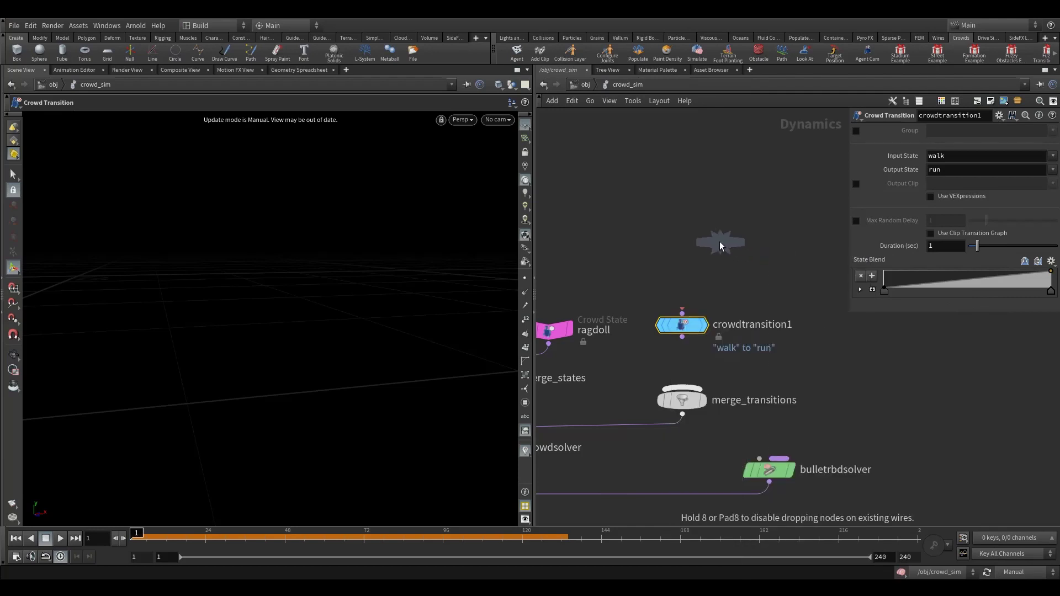
pyautogui.click(687, 236)
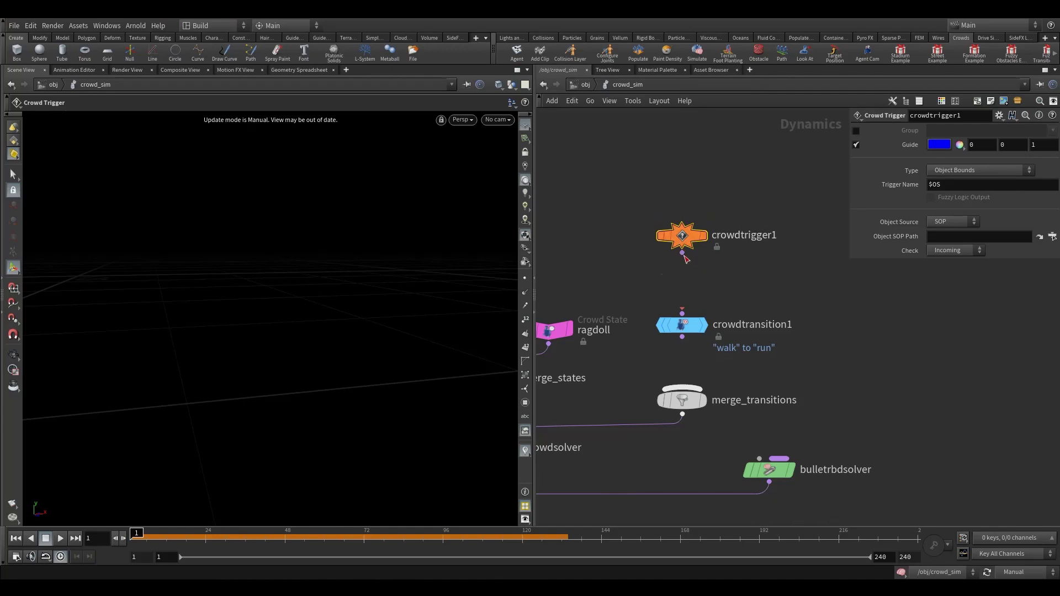
pyautogui.moveTo(683, 252); pyautogui.dragTo(683, 387)
# Move crowdtransition1 closer to merge_transitions and set its Output State to ragdoll
pyautogui.click(683, 329)
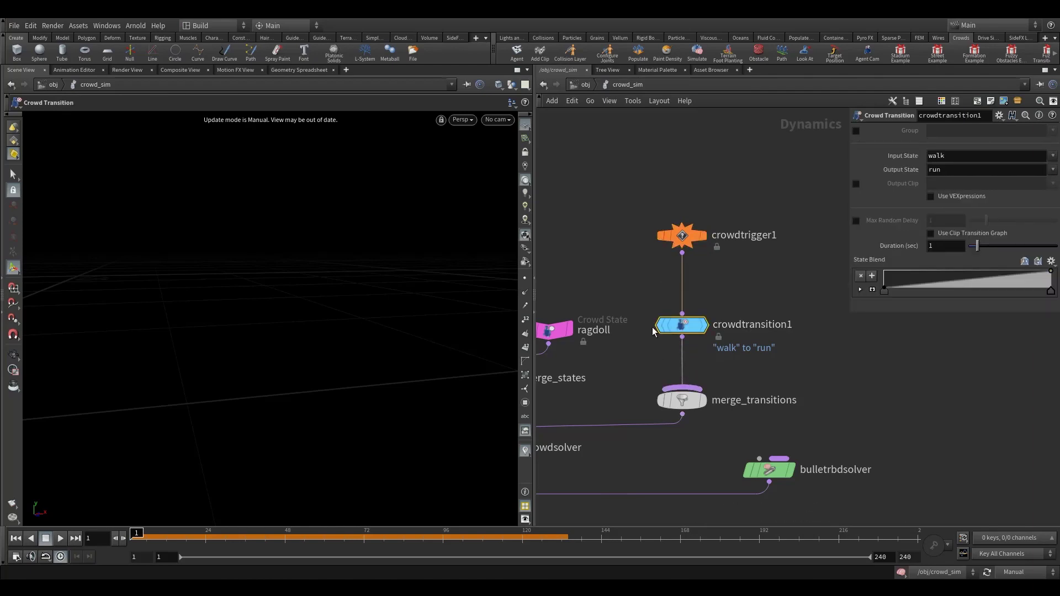
pyautogui.moveTo(683, 334); pyautogui.dragTo(683, 346)
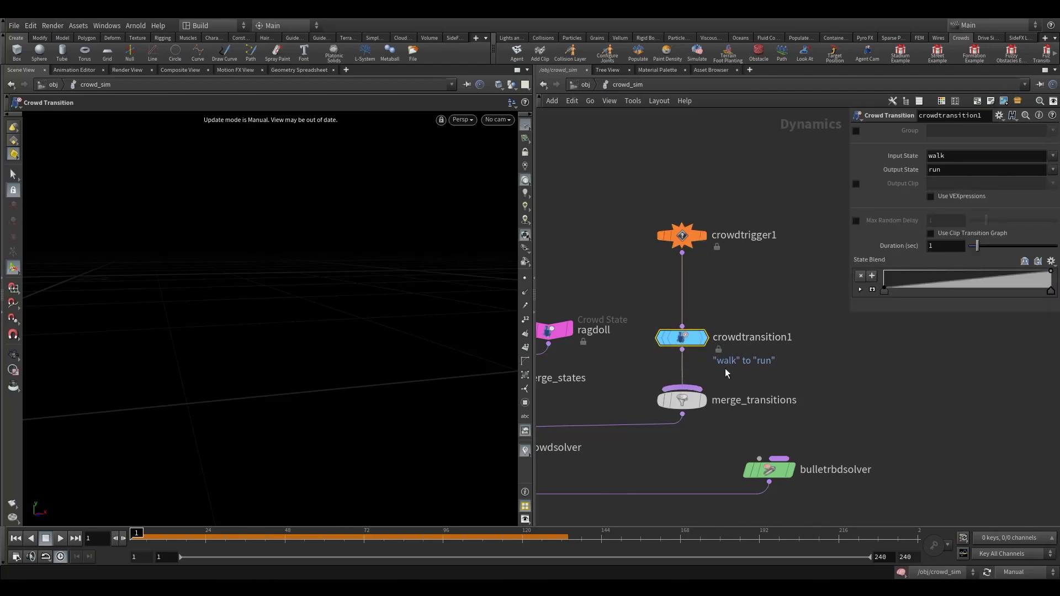
pyautogui.click(1053, 170)
pyautogui.click(1043, 192)
# Set crowdtrigger1's Object SOP Path to /obj/crowdsource/OUT_bound and move the node closer to crowdtransition1
pyautogui.moveTo(638, 199); pyautogui.dragTo(716, 279)
pyautogui.moveTo(692, 235); pyautogui.dragTo(691, 253)
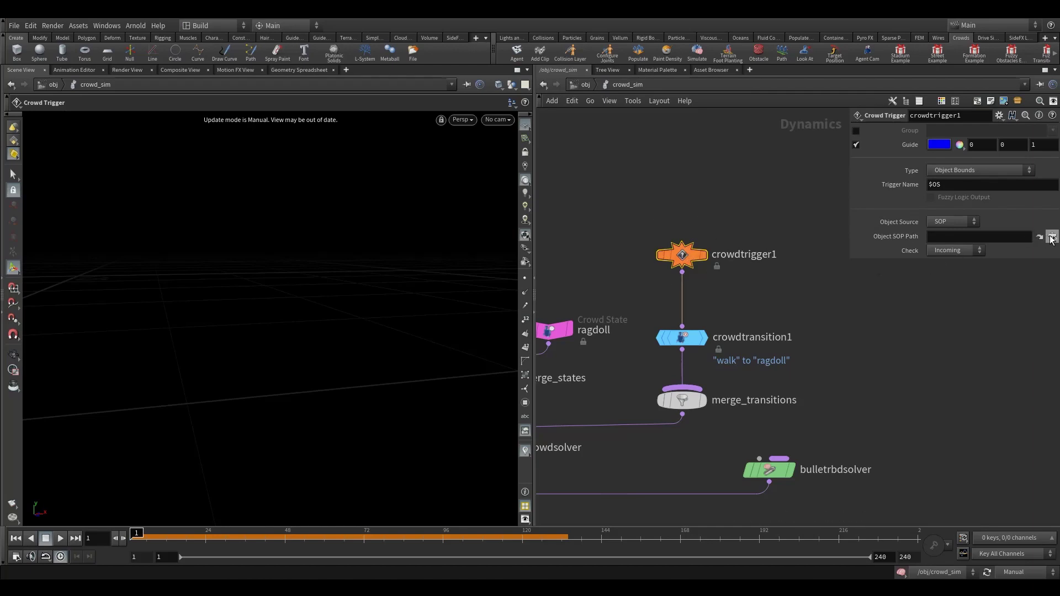
pyautogui.click(1052, 239)
pyautogui.click(943, 198)
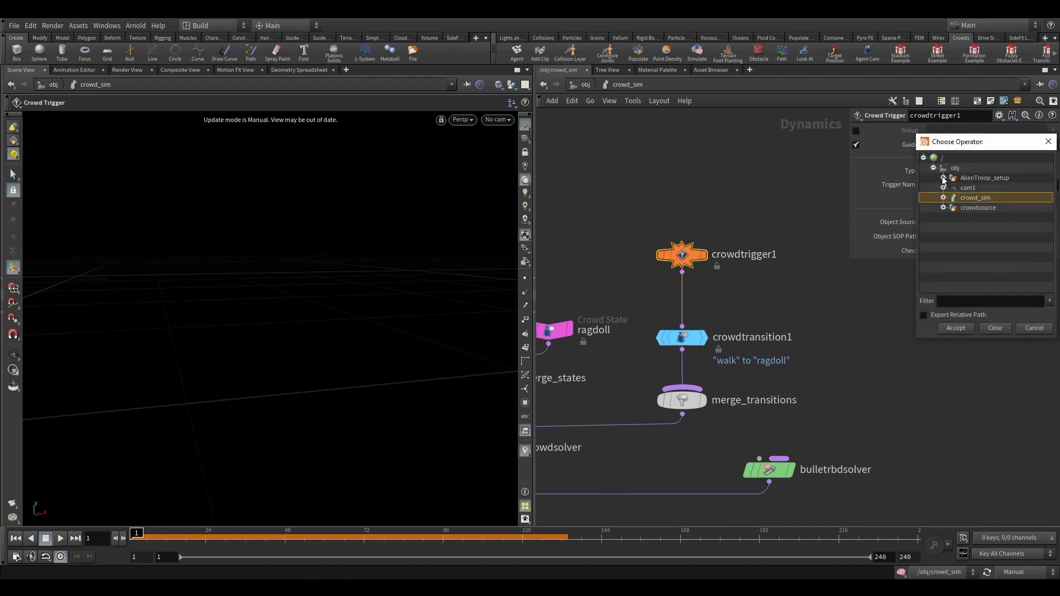
pyautogui.click(944, 208)
pyautogui.click(987, 227)
pyautogui.click(956, 327)
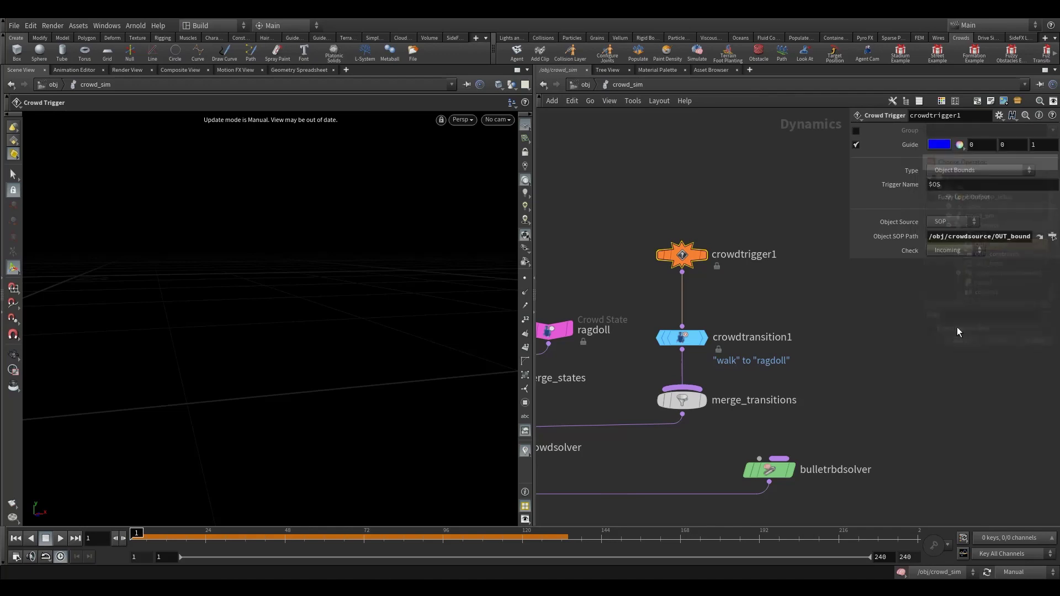
pyautogui.moveTo(687, 263); pyautogui.dragTo(687, 281)
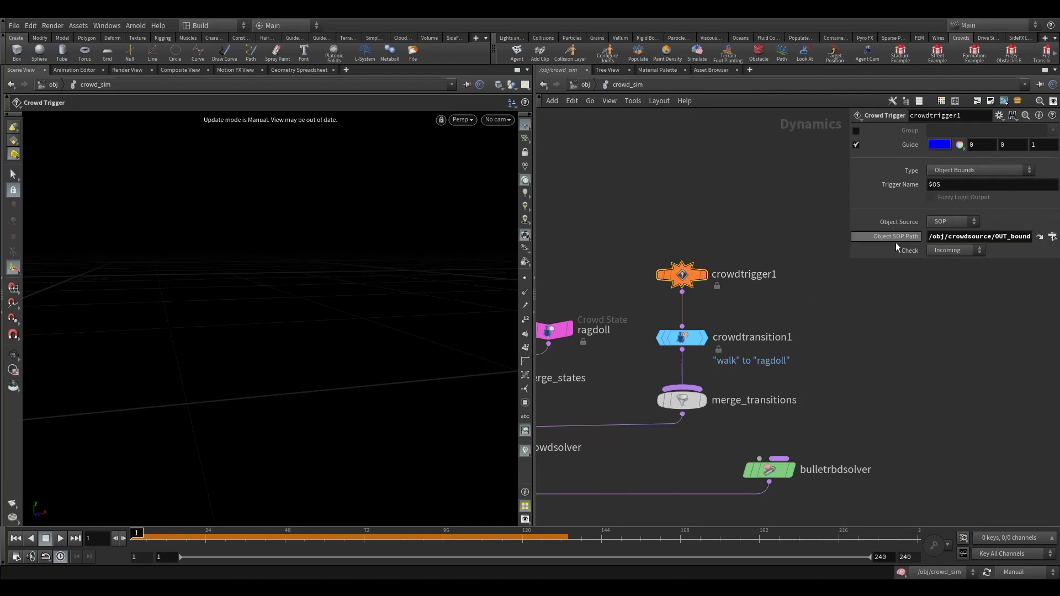
# Set crowdtrigger1's Check option to Continuous and nudge the node closer to the transition
pyautogui.moveTo(687, 339)
pyautogui.click(955, 253)
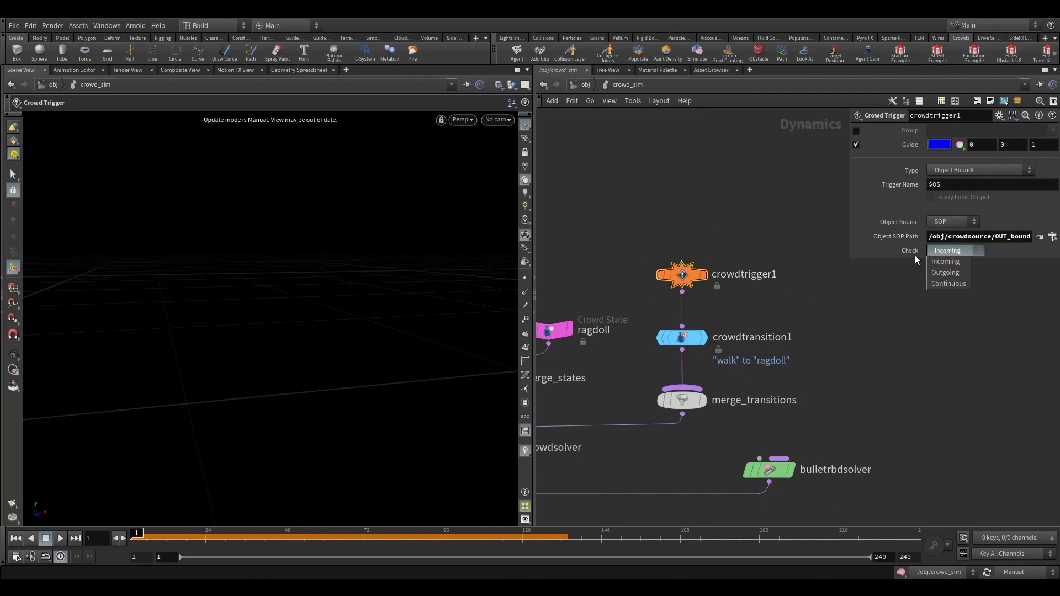
pyautogui.click(948, 283)
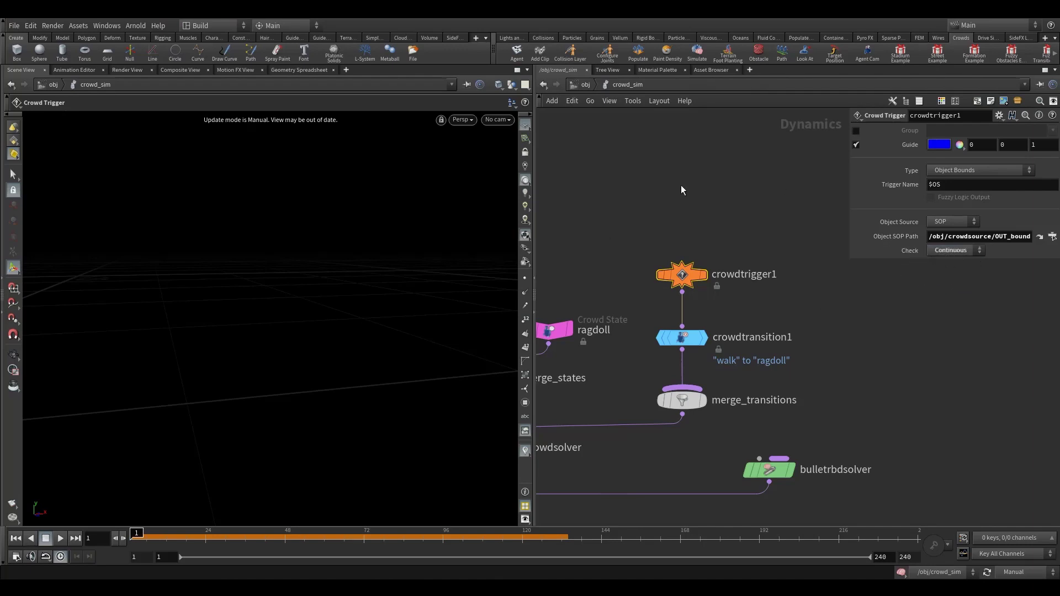
pyautogui.moveTo(695, 271); pyautogui.dragTo(694, 279)
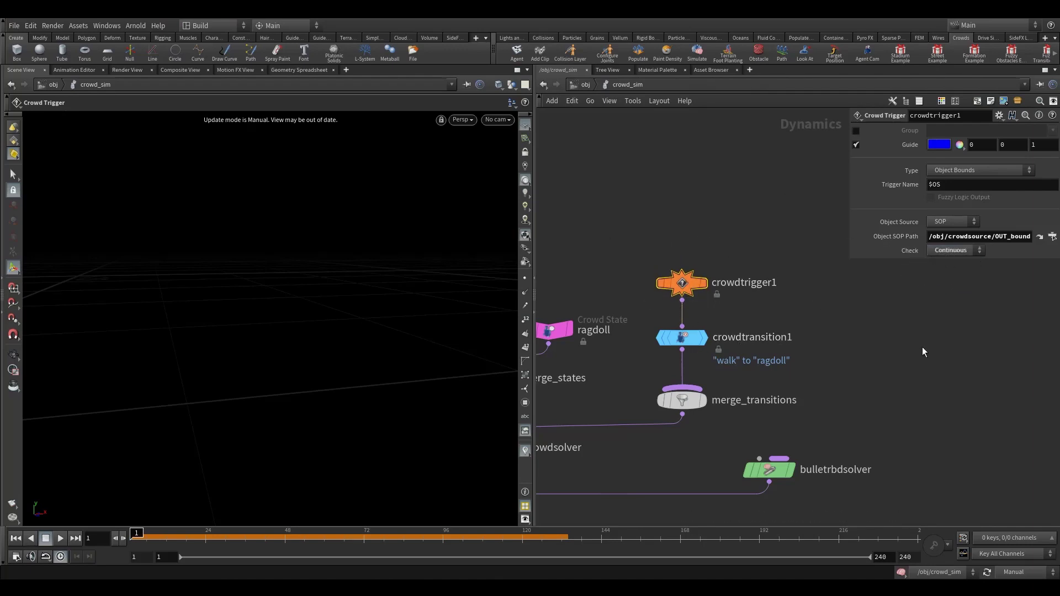
# Move the bulletrbdsolver node farther away from merge_transitions to free up space around it
pyautogui.scroll(-3, 920, 349)
pyautogui.moveTo(920, 361); pyautogui.dragTo(845, 327, button='middle')
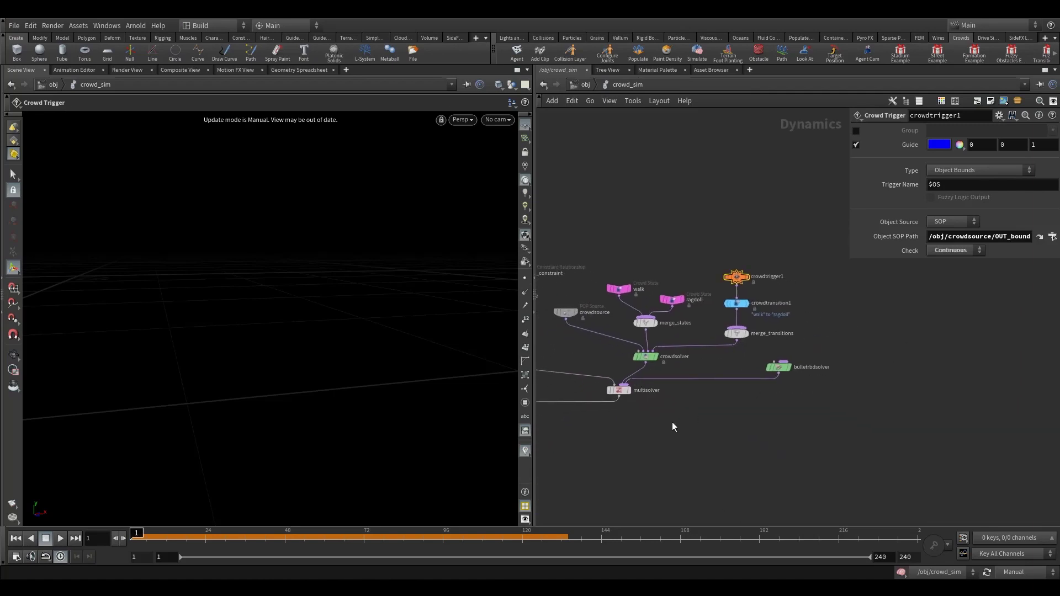
pyautogui.scroll(-3, 672, 422)
pyautogui.moveTo(731, 421); pyautogui.dragTo(769, 408, button='middle')
pyautogui.scroll(4, 859, 393)
pyautogui.moveTo(739, 379); pyautogui.dragTo(826, 376)
# Add a POP Metaball Force node and place it directly above bulletrbdsolver
pyautogui.press('Tab')
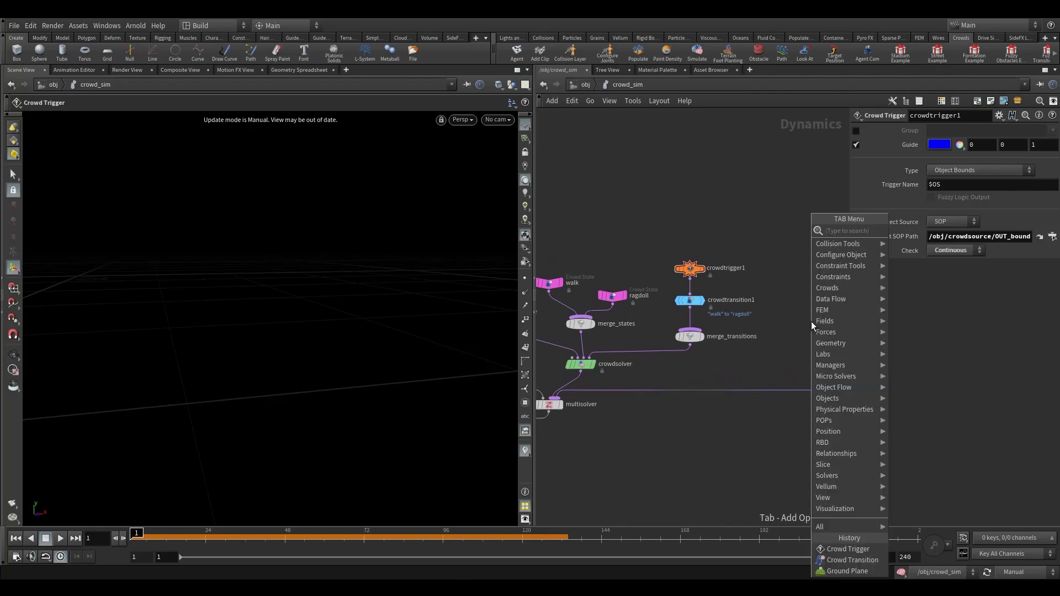
pyautogui.write('popmet')
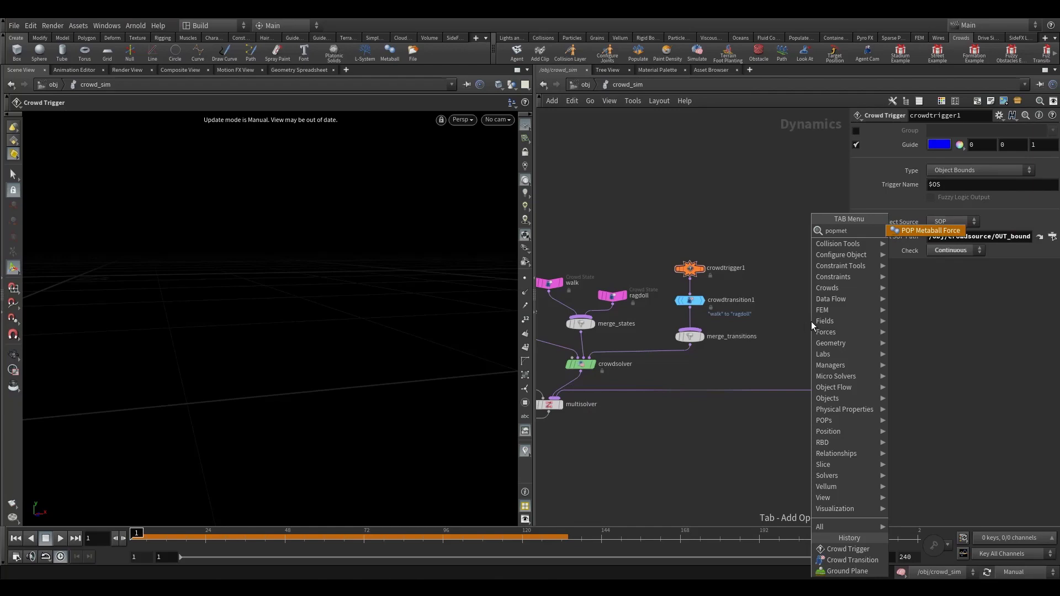
pyautogui.click(919, 231)
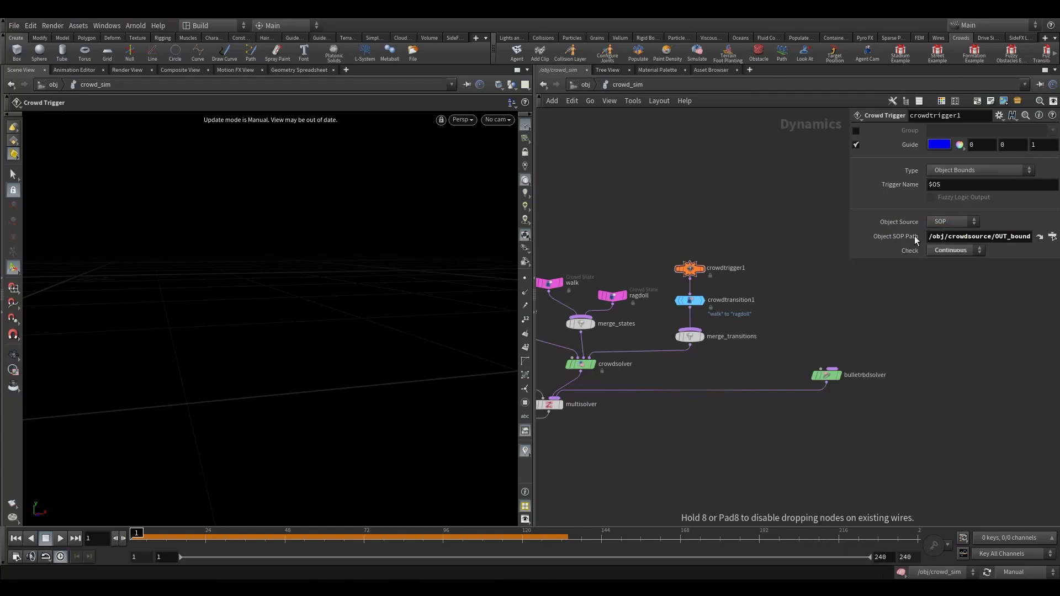
pyautogui.click(834, 324)
pyautogui.moveTo(834, 324); pyautogui.dragTo(825, 325)
pyautogui.moveTo(797, 354); pyautogui.dragTo(762, 347, button='middle')
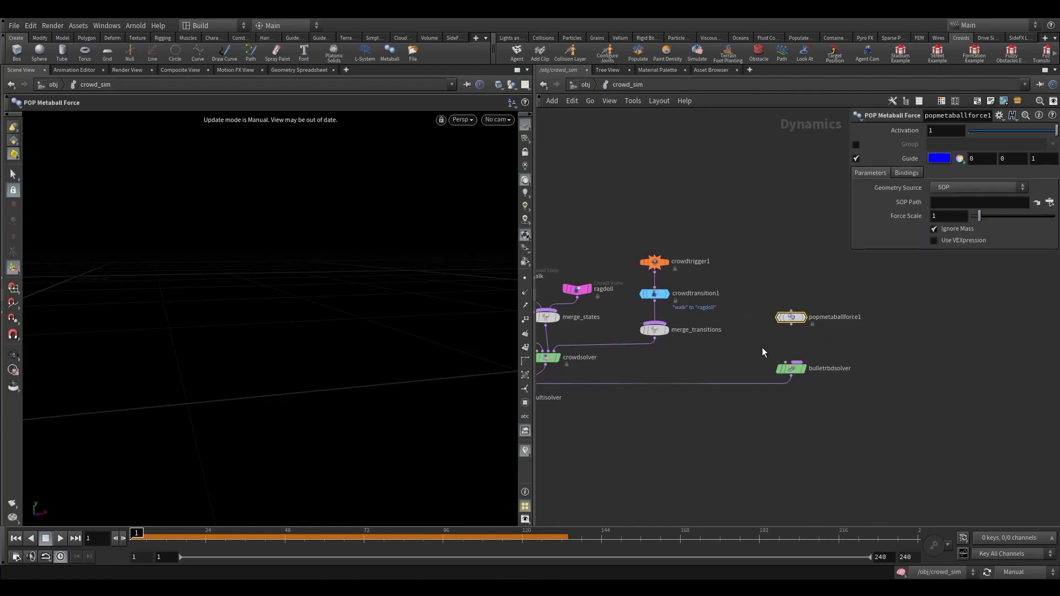
# Add a Rigid Body Solver node between popmetaballforce1 and bulletrbdsolver
pyautogui.scroll(4, 787, 343)
pyautogui.moveTo(823, 339); pyautogui.dragTo(790, 426)
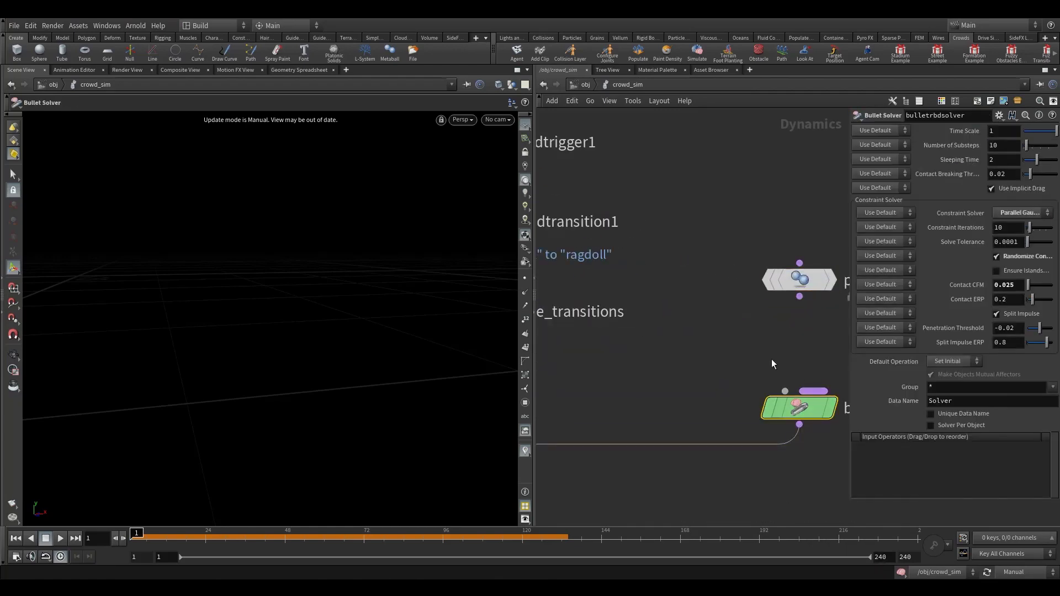
pyautogui.moveTo(821, 371); pyautogui.dragTo(663, 363, button='middle')
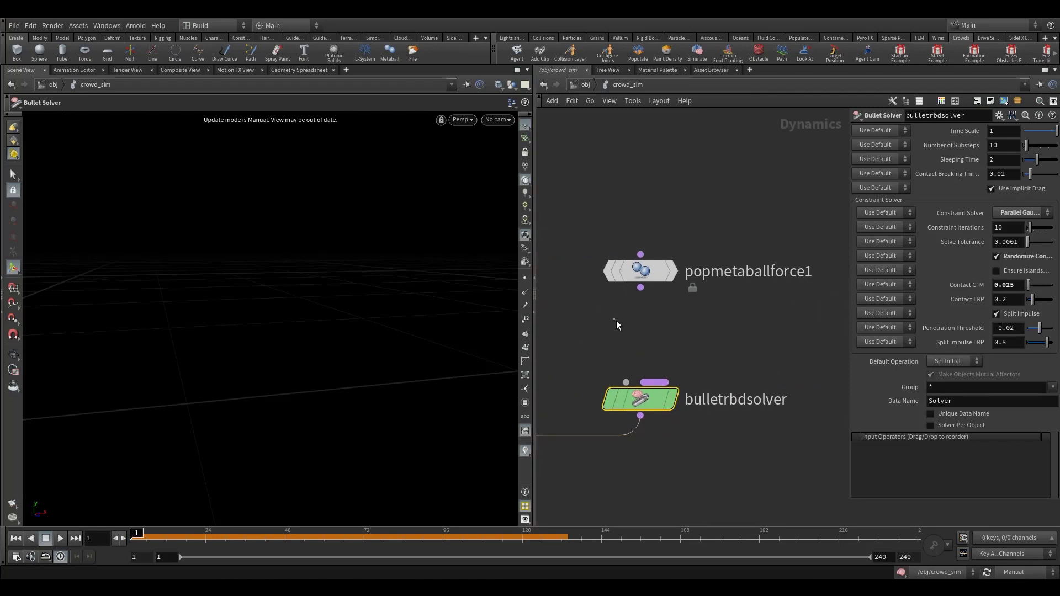
pyautogui.press('Tab')
pyautogui.write('rb')
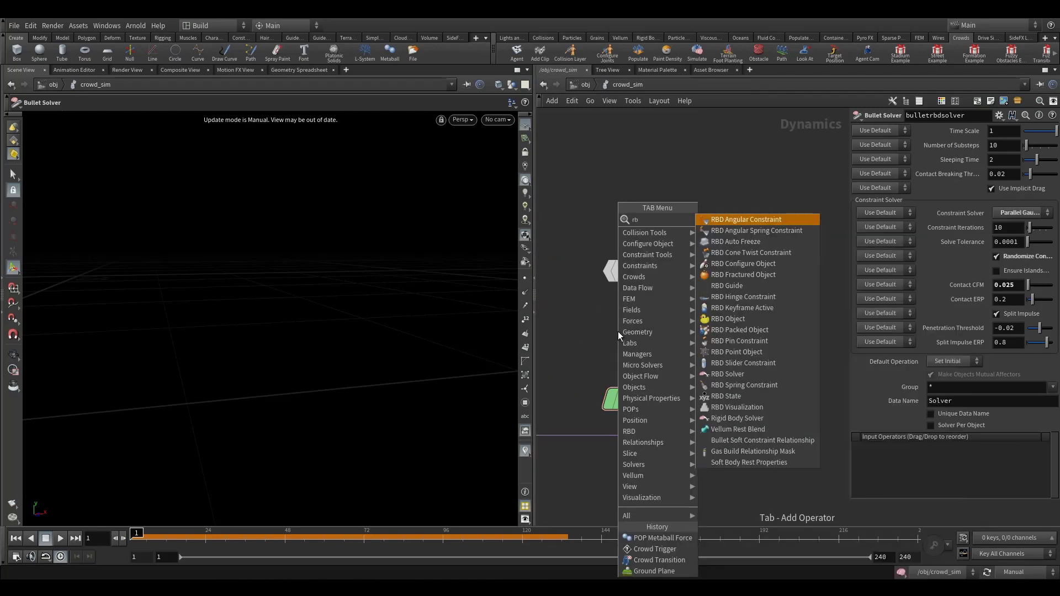
pyautogui.write('d')
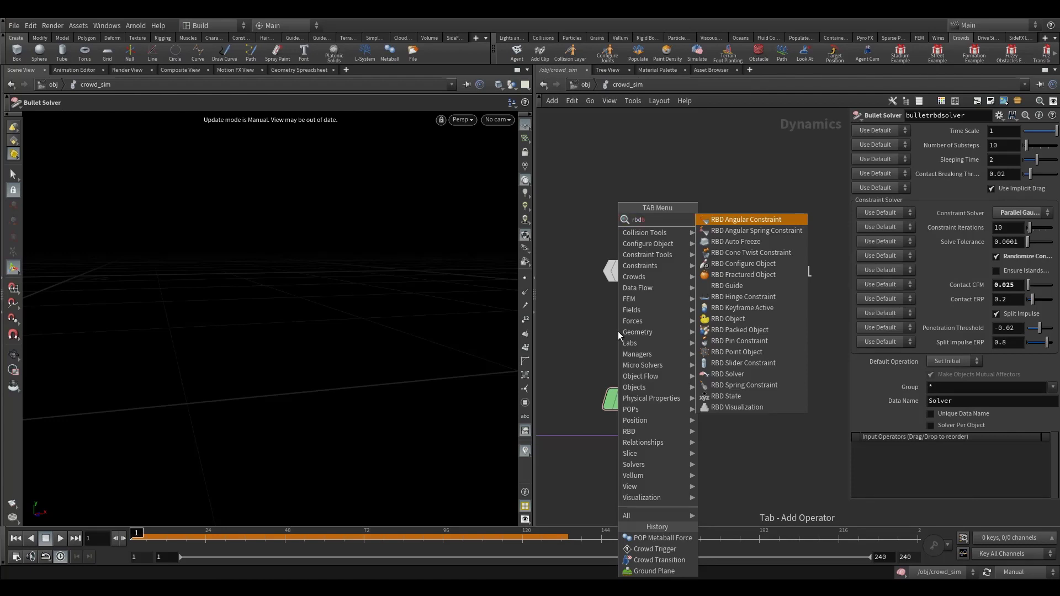
pyautogui.press('BackSpace')
pyautogui.press('BackSpace')
pyautogui.press('BackSpace')
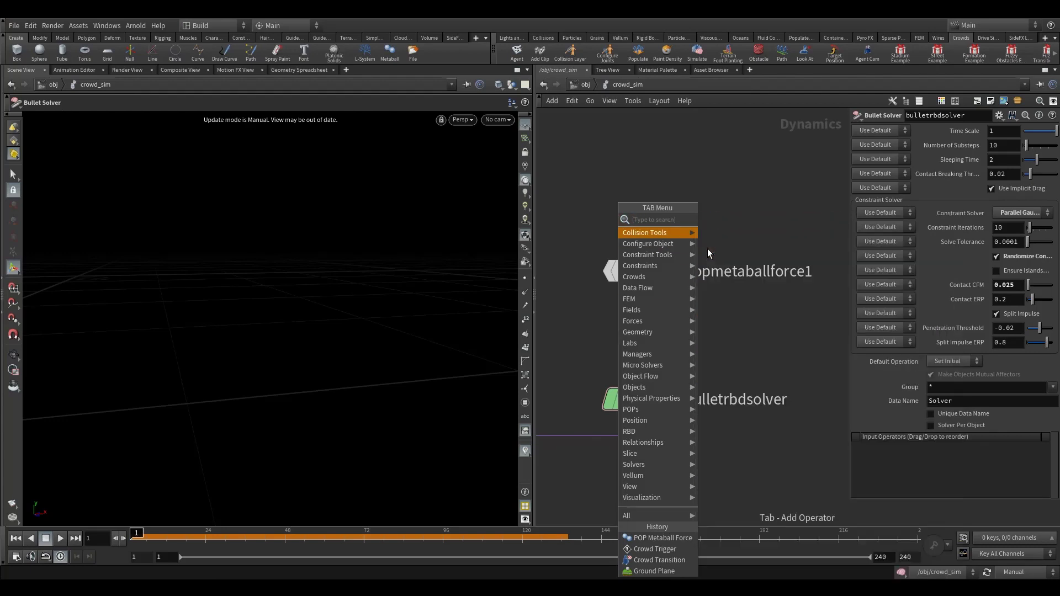
pyautogui.write('rigi')
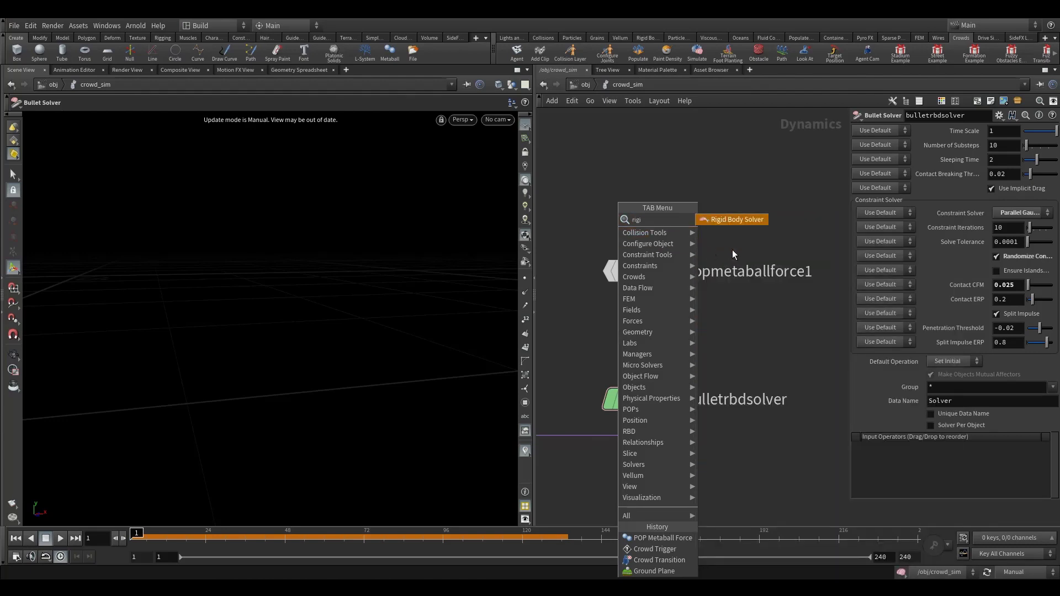
pyautogui.click(731, 220)
pyautogui.click(635, 381)
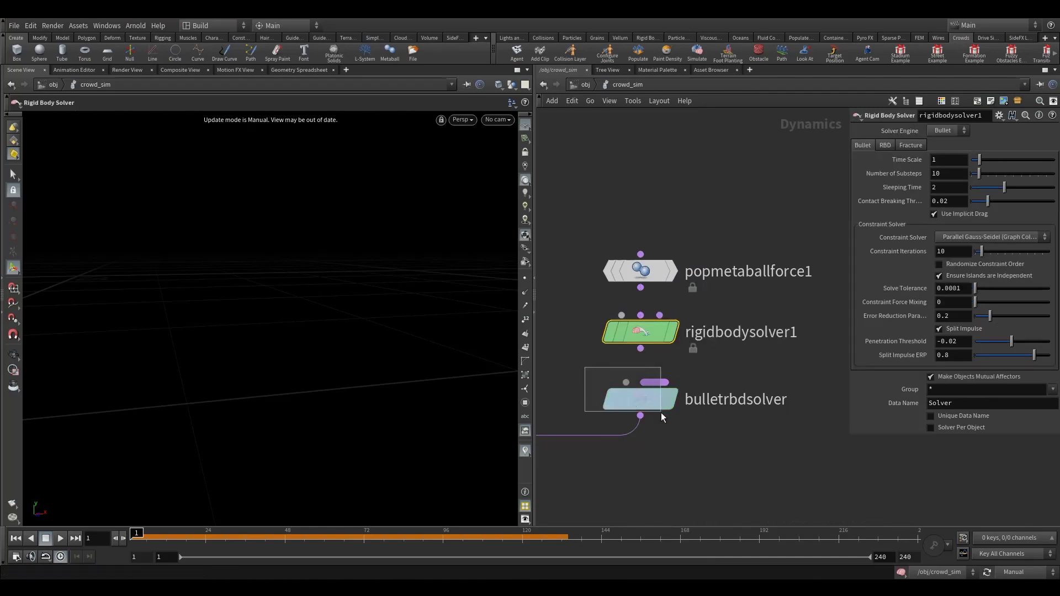
# Replace bulletrbdsolver with rigidbodysolver1 feeding the multisolver, and wire popmetaballforce1 into the new solver's middle input
pyautogui.moveTo(661, 412); pyautogui.dragTo(641, 395)
pyautogui.press('Delete')
pyautogui.moveTo(641, 287); pyautogui.dragTo(641, 379)
pyautogui.moveTo(592, 334); pyautogui.dragTo(631, 397, button='middle')
pyautogui.moveTo(610, 335); pyautogui.dragTo(738, 392)
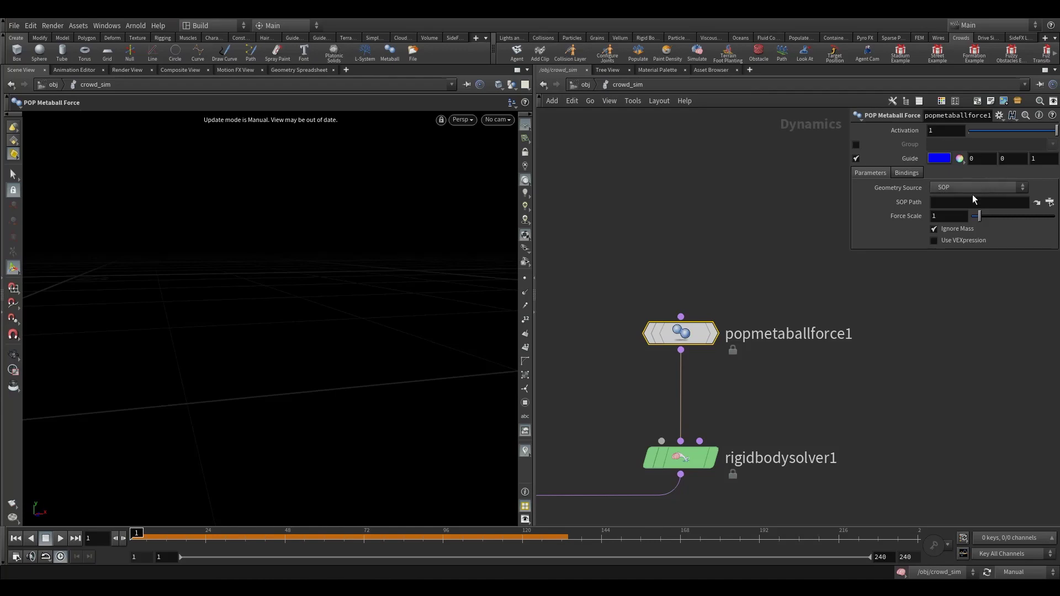
# Set popmetaballforce1's SOP Path to /obj/crowdsource/OUT_force
pyautogui.click(1050, 202)
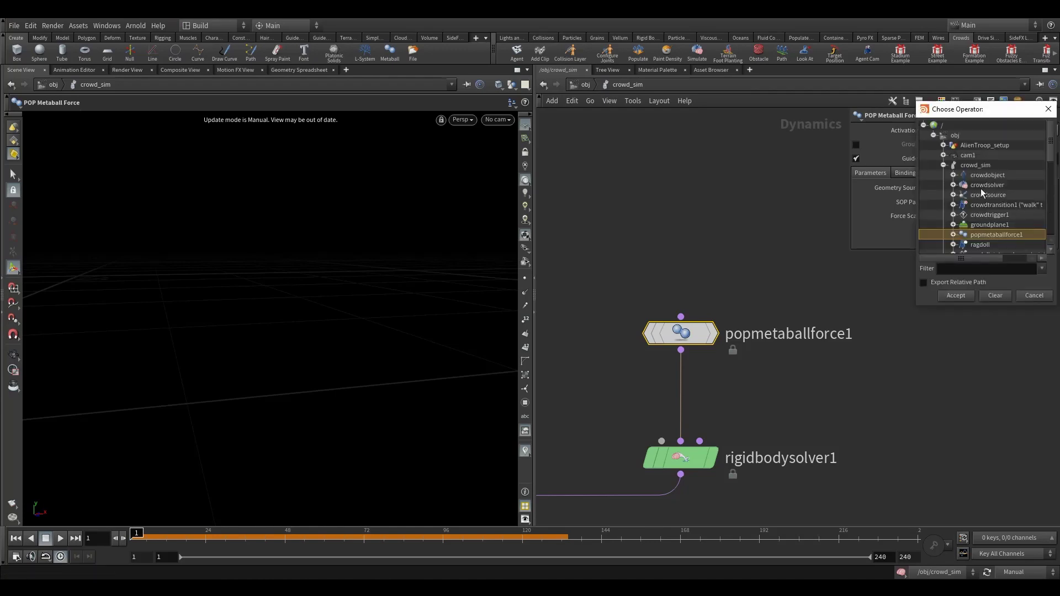
pyautogui.click(944, 166)
pyautogui.click(991, 217)
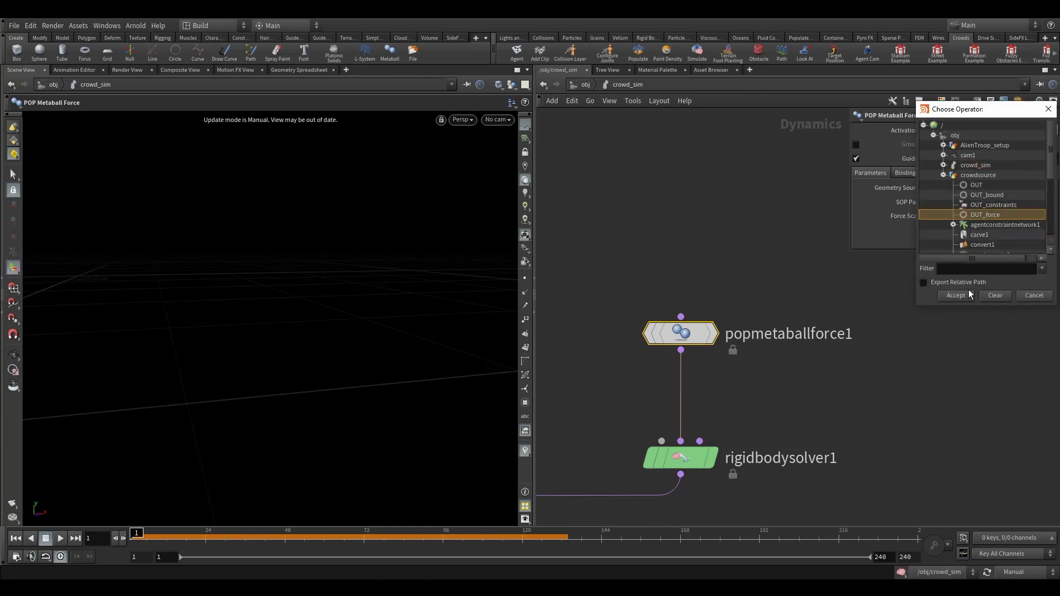
pyautogui.click(966, 294)
pyautogui.moveTo(743, 274); pyautogui.dragTo(686, 268, button='middle')
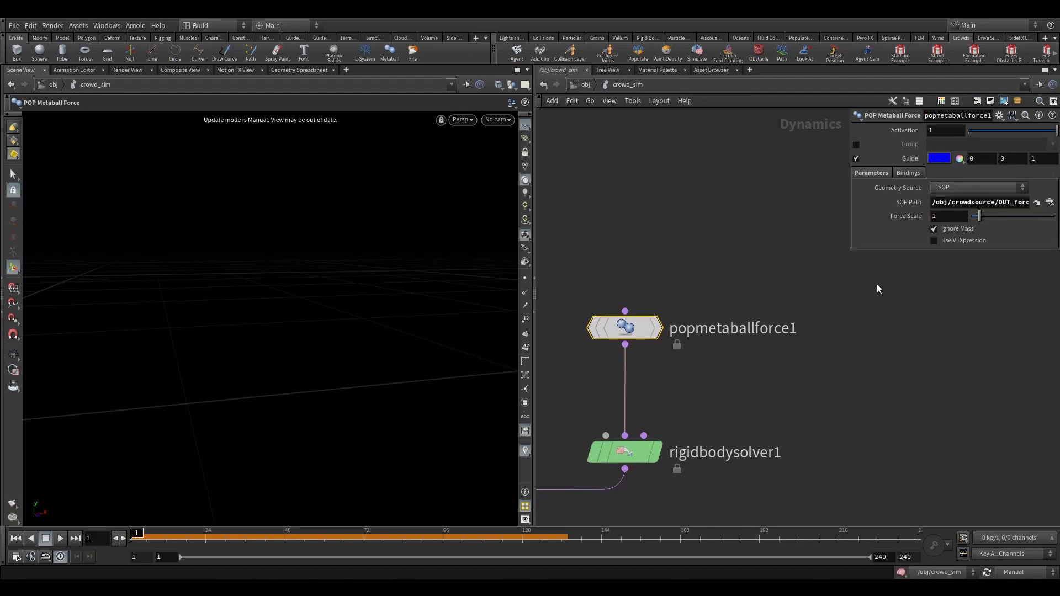
# Set popmetaballforce1's Force Scale to -70 and adjust the node's spacing above rigidbodysolver1
pyautogui.doubleClick(950, 216)
pyautogui.press('Return')
pyautogui.moveTo(636, 331); pyautogui.dragTo(638, 342)
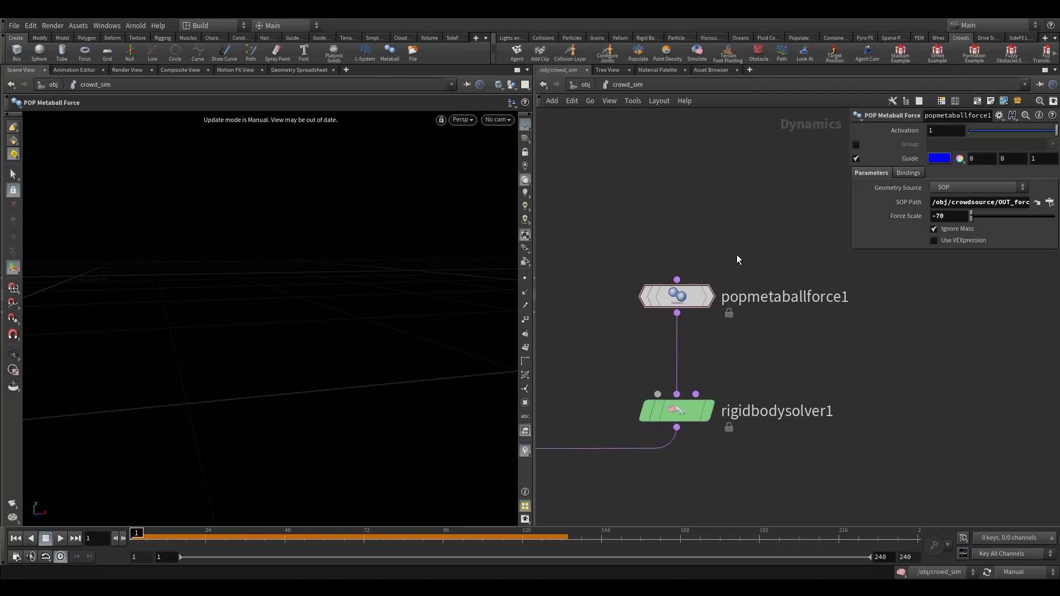
pyautogui.moveTo(677, 297); pyautogui.dragTo(677, 272)
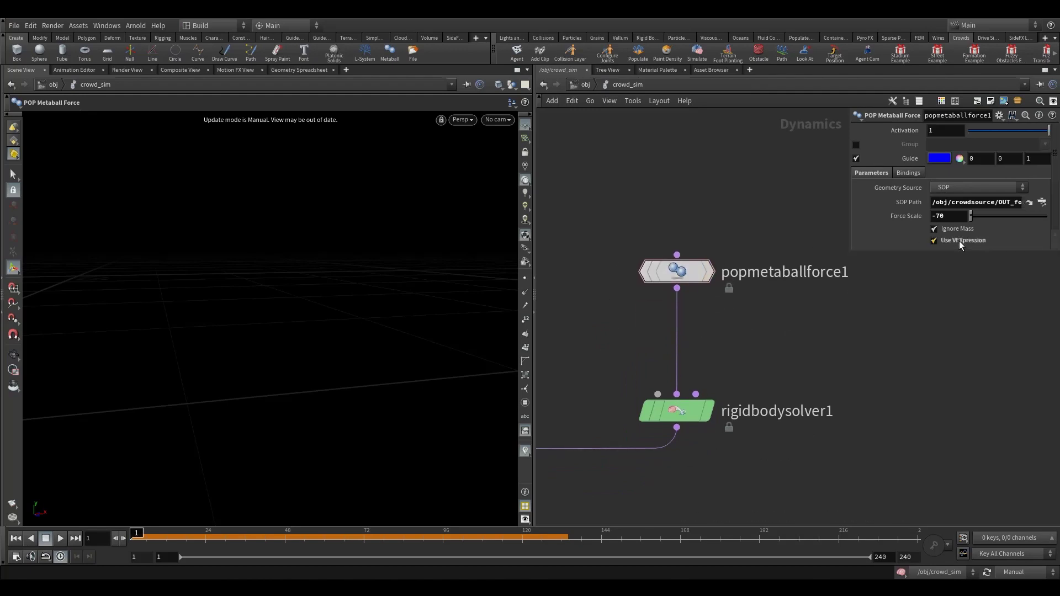
pyautogui.click(959, 241)
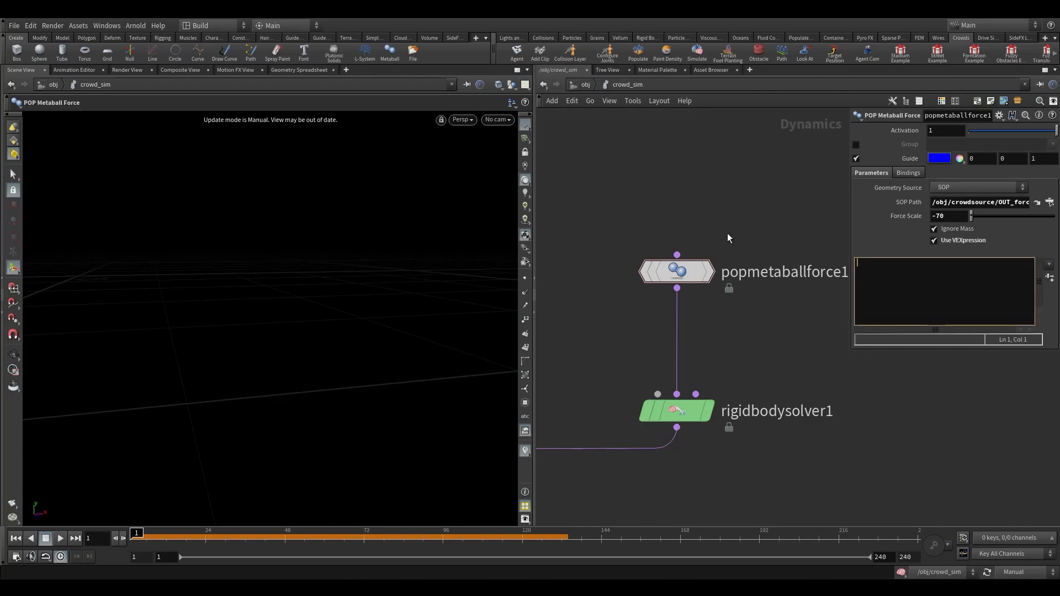
pyautogui.write('float scaleMult = fit01(rand(@id),0.5,1); forcescale *= scaleMult;')
pyautogui.moveTo(680, 269); pyautogui.dragTo(679, 327)
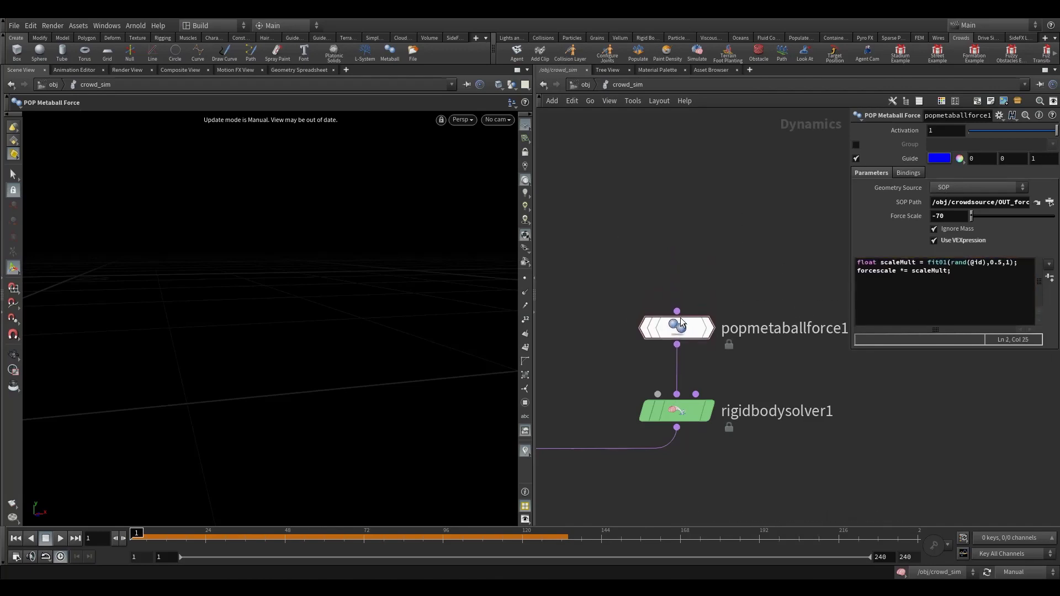
pyautogui.moveTo(849, 295); pyautogui.dragTo(808, 297, button='middle')
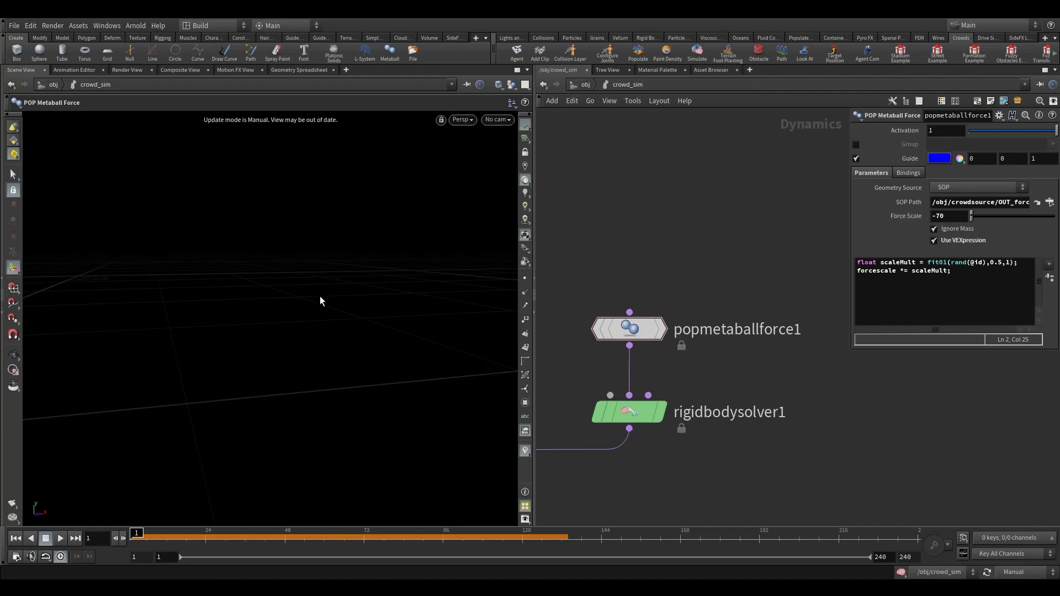
# Switch the scene's update mode to Auto Update so the crowd simulation cooks
pyautogui.moveTo(599, 271); pyautogui.dragTo(653, 263, button='middle')
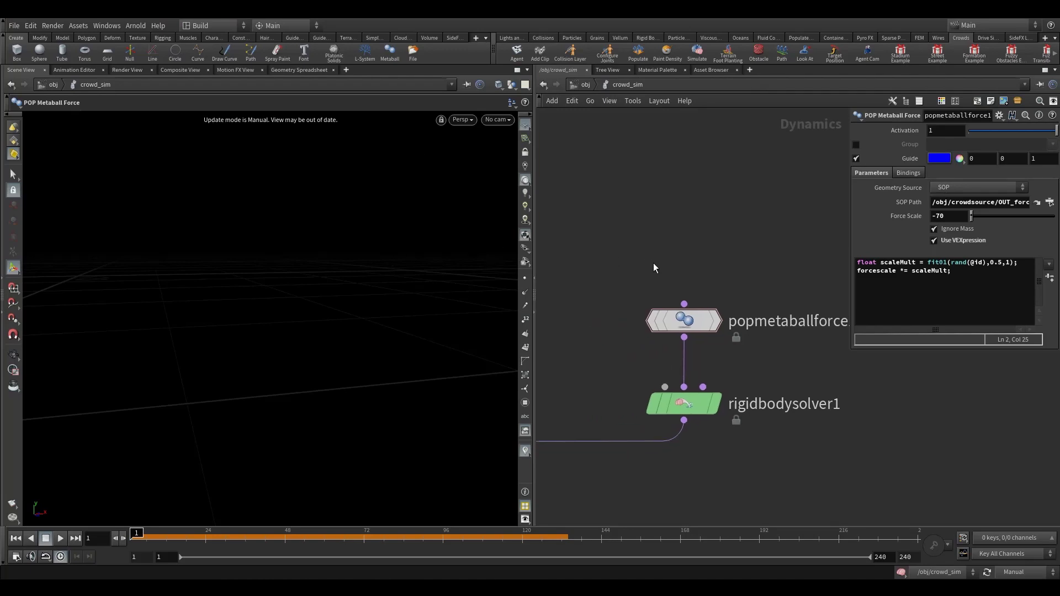
pyautogui.moveTo(684, 304); pyautogui.dragTo(704, 245)
pyautogui.press('h')
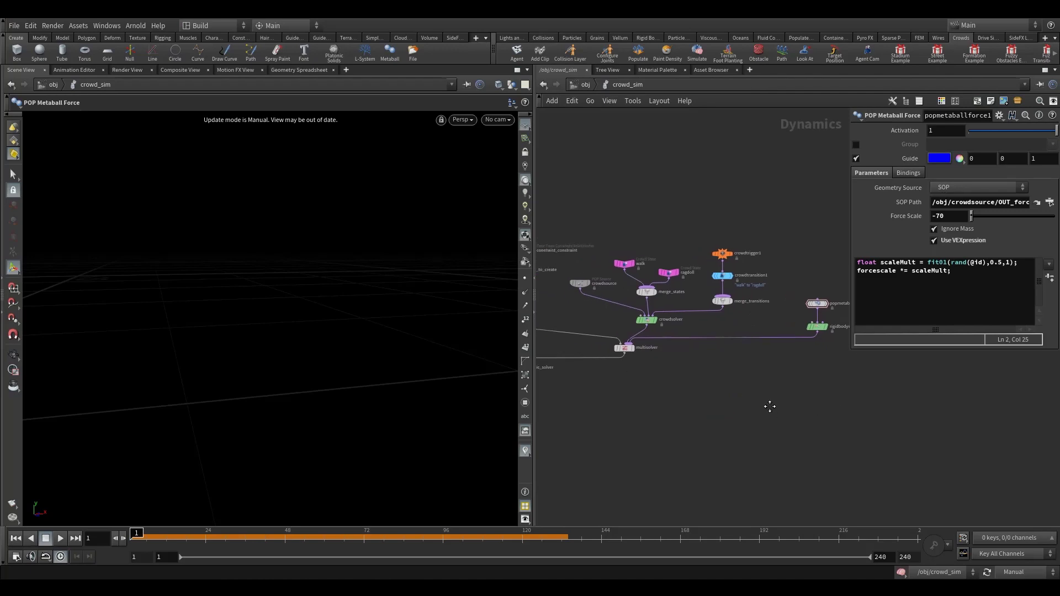
pyautogui.click(1026, 573)
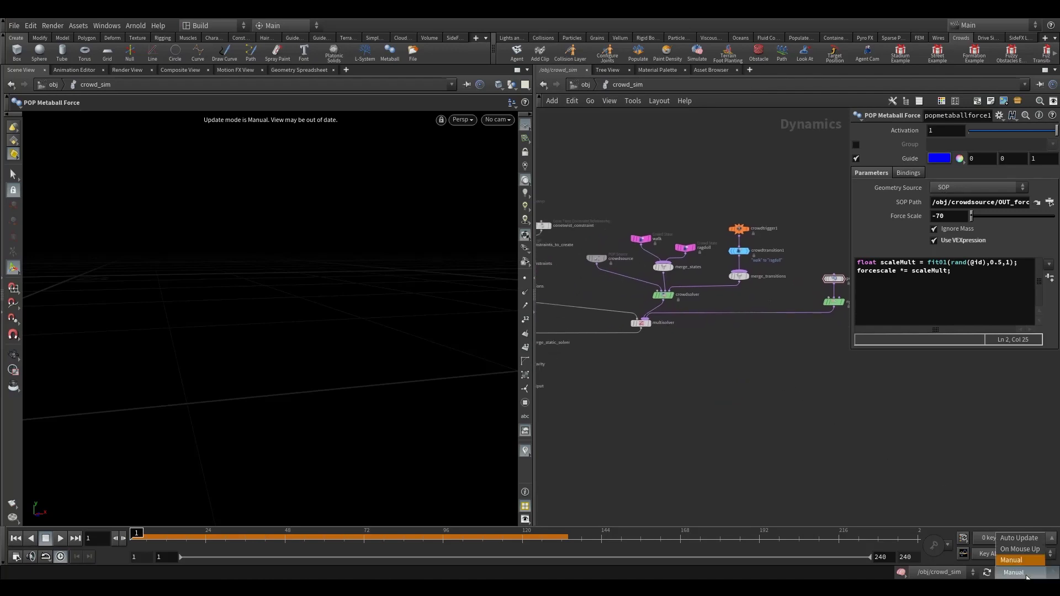
pyautogui.click(1012, 538)
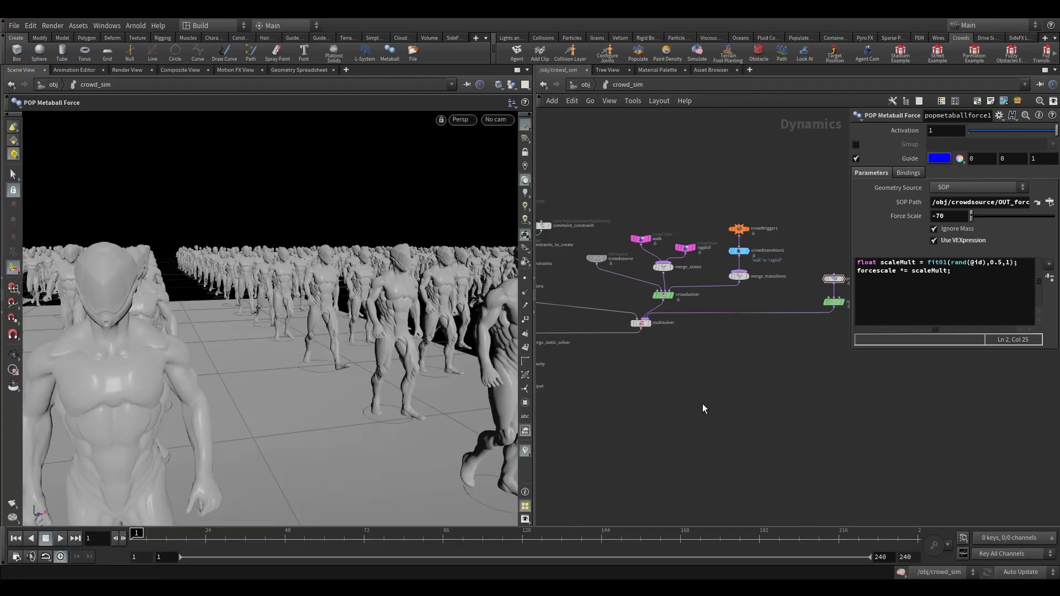
# View the whole crowd from above, select crowdtrigger1, and play the simulation to frame 14
pyautogui.click(9, 361)
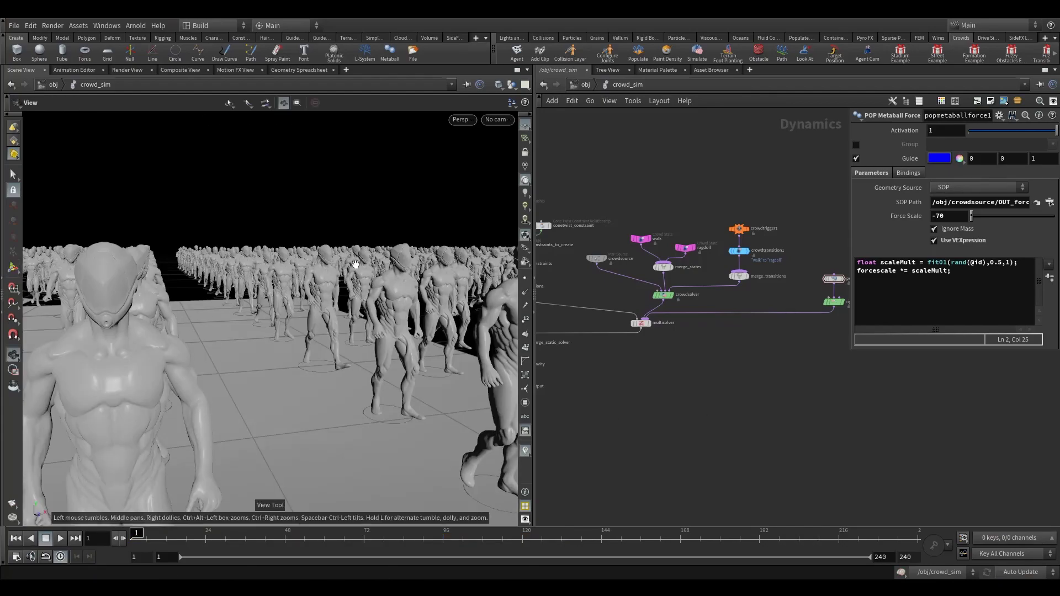
pyautogui.scroll(-8, 359, 264)
pyautogui.moveTo(359, 264); pyautogui.dragTo(430, 309)
pyautogui.moveTo(774, 284); pyautogui.dragTo(743, 289, button='middle')
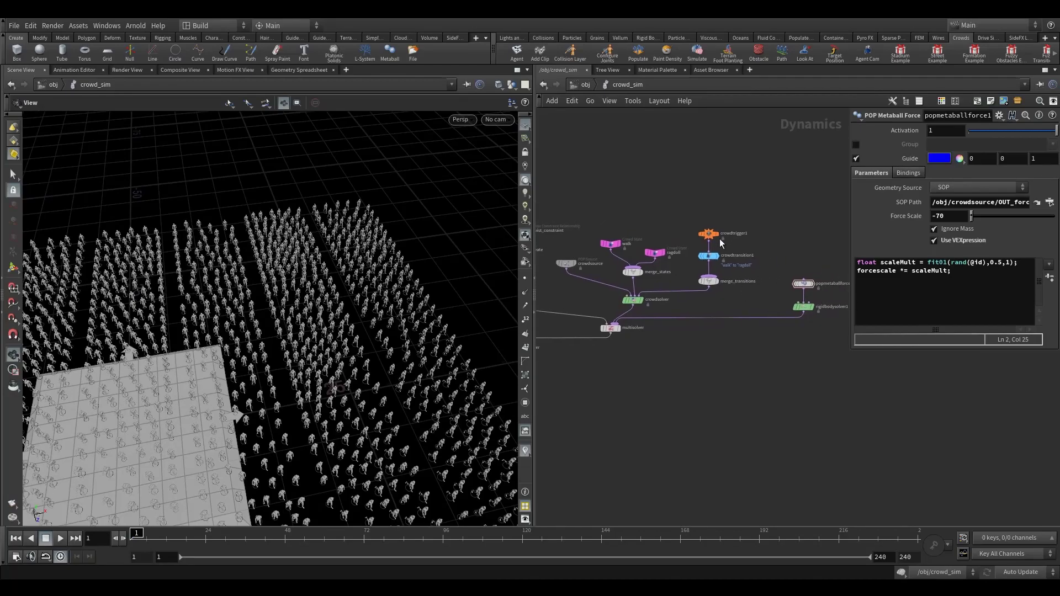
pyautogui.click(708, 233)
pyautogui.moveTo(381, 296); pyautogui.dragTo(397, 328)
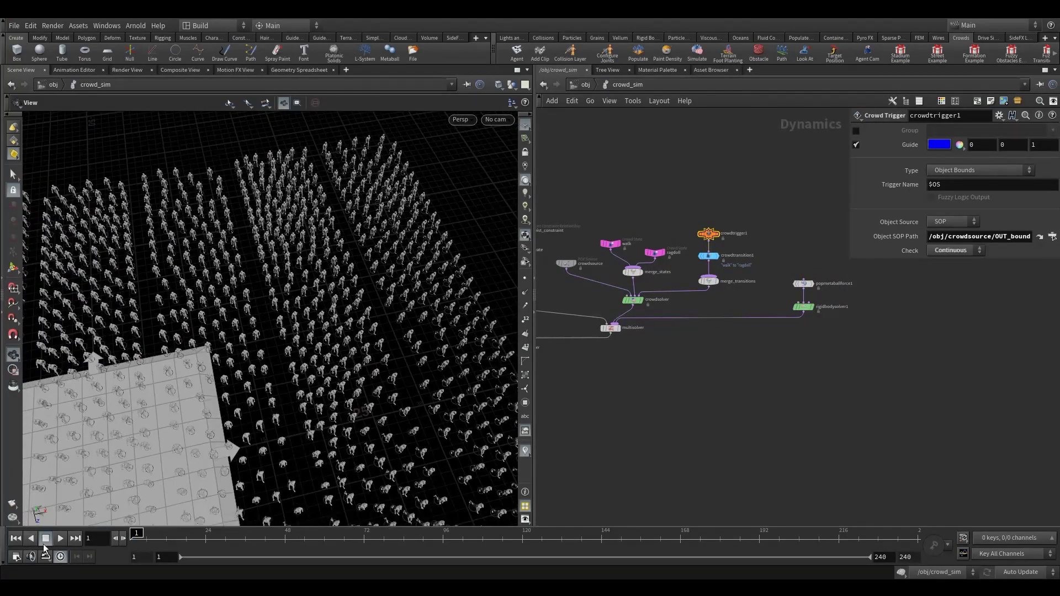
pyautogui.click(60, 538)
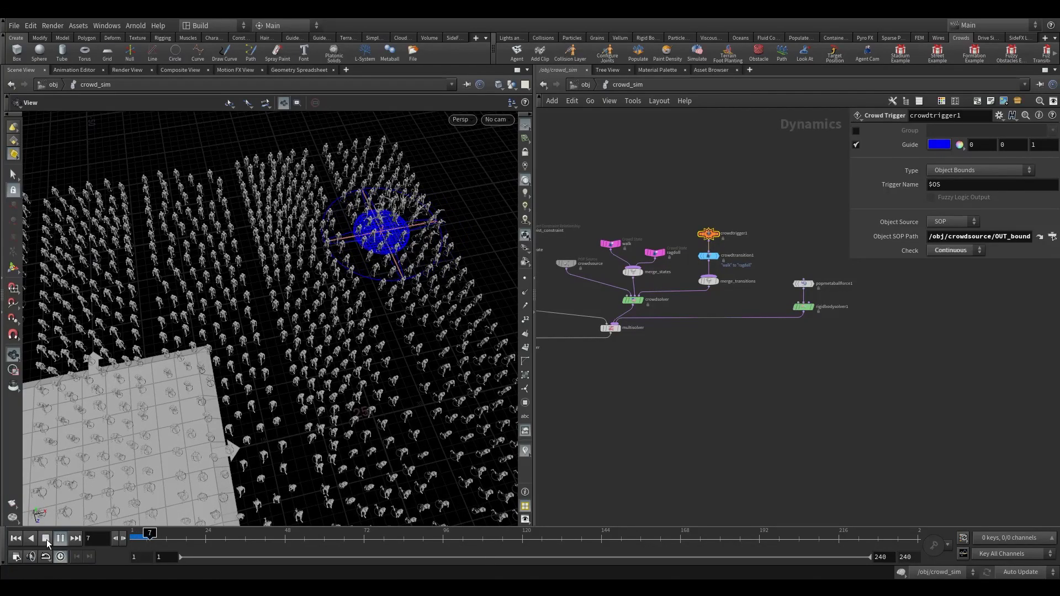
pyautogui.click(47, 542)
# Examine up close how the agents react around the trigger guide at frame 14
pyautogui.moveTo(336, 291); pyautogui.dragTo(359, 244)
pyautogui.moveTo(358, 244); pyautogui.dragTo(539, 208, button='right')
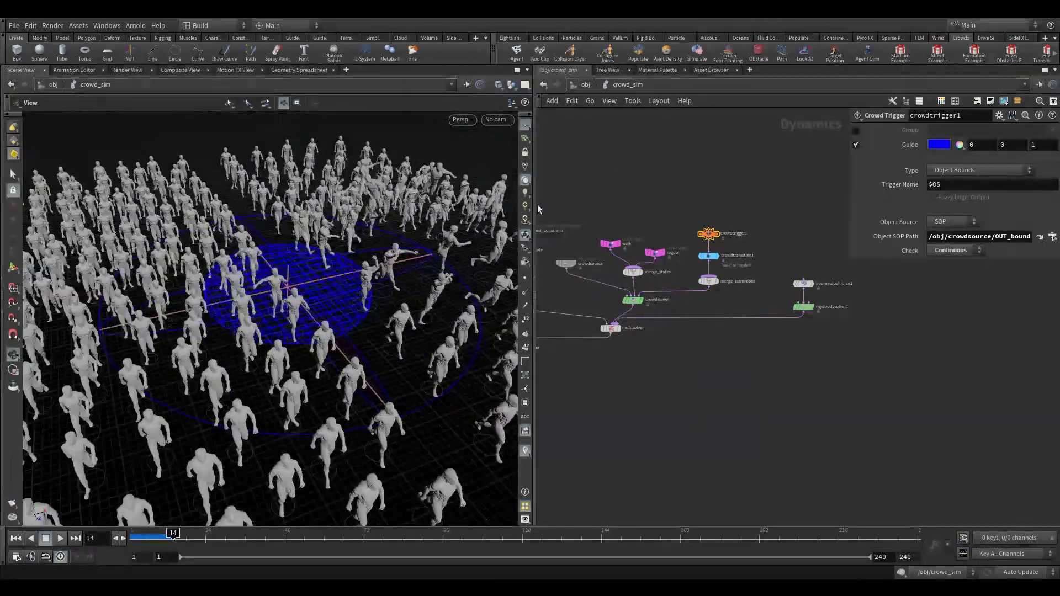
pyautogui.moveTo(415, 276); pyautogui.dragTo(463, 224)
pyautogui.moveTo(343, 280); pyautogui.dragTo(301, 293, button='right')
# Check the settings of groundplane1 and crowdsolver, and move the playhead back to the start of the timeline
pyautogui.moveTo(616, 388); pyautogui.dragTo(830, 345, button='middle')
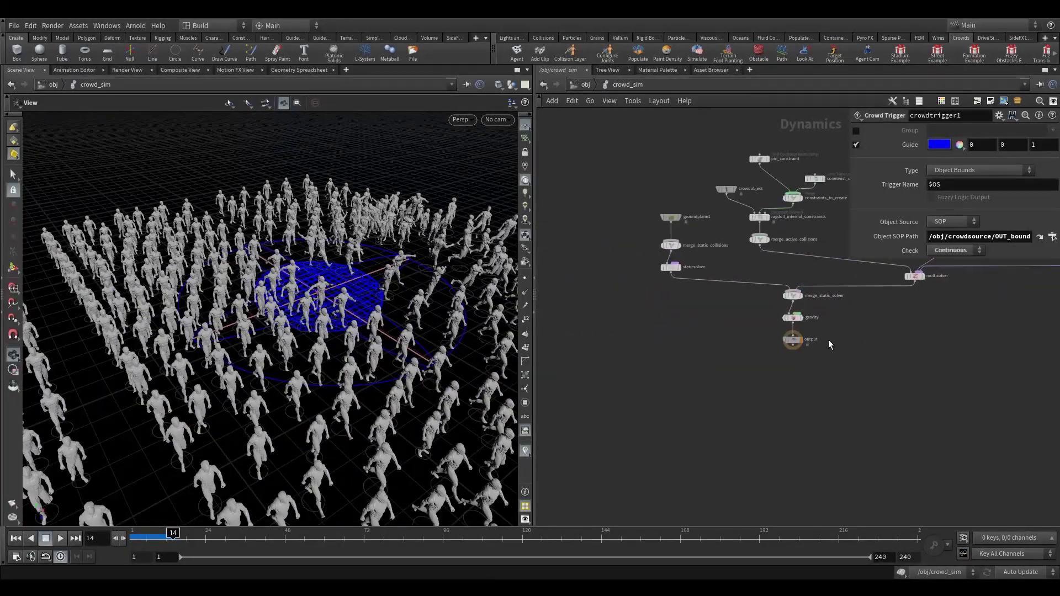
pyautogui.moveTo(655, 202); pyautogui.dragTo(686, 225)
pyautogui.moveTo(674, 168); pyautogui.dragTo(613, 222, button='middle')
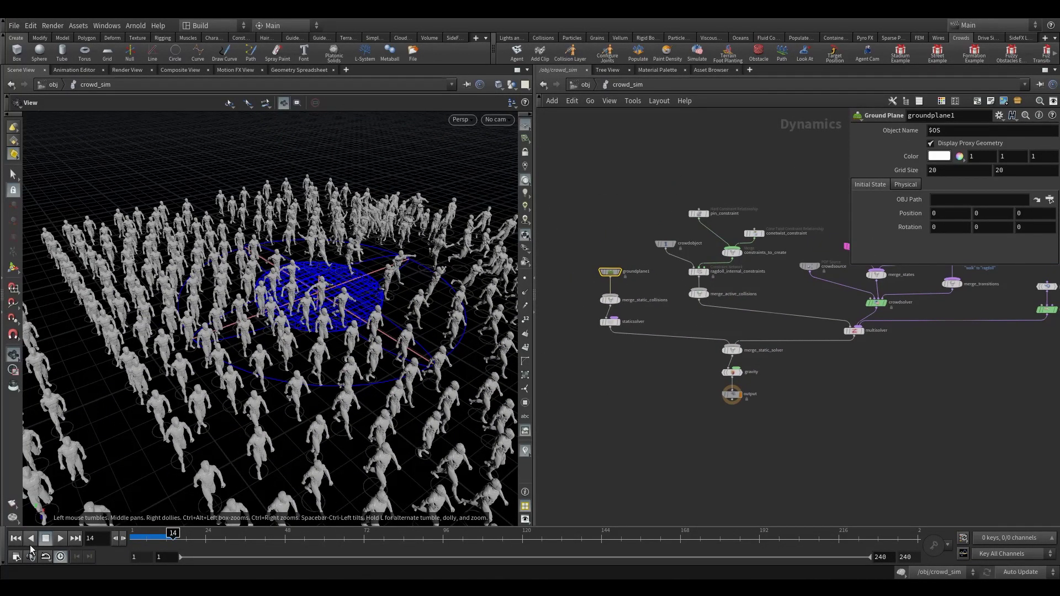
pyautogui.moveTo(849, 363); pyautogui.dragTo(736, 388, button='middle')
pyautogui.scroll(3, 806, 352)
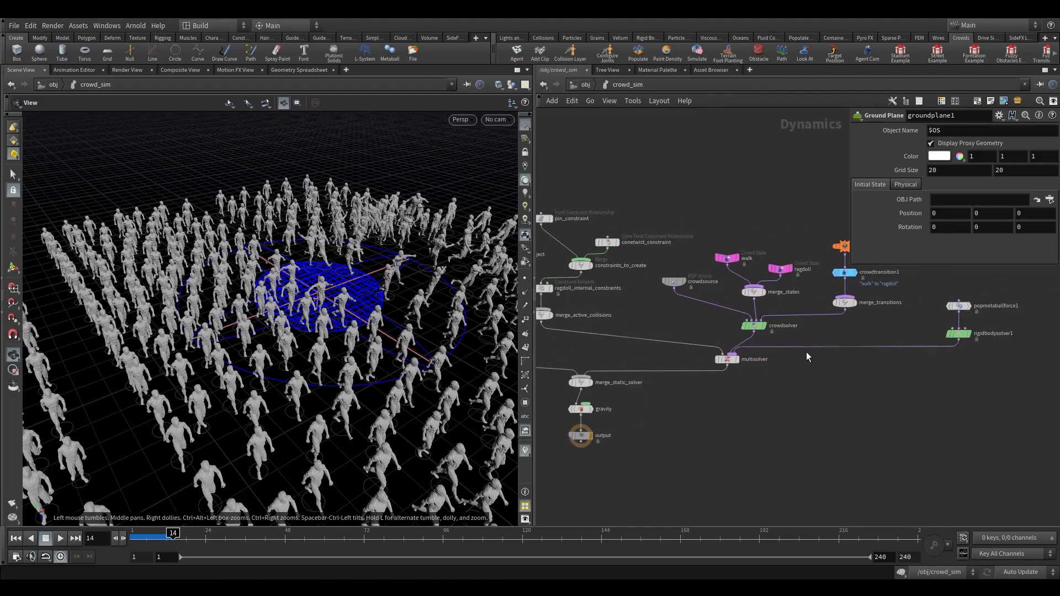
pyautogui.moveTo(790, 330); pyautogui.dragTo(684, 307)
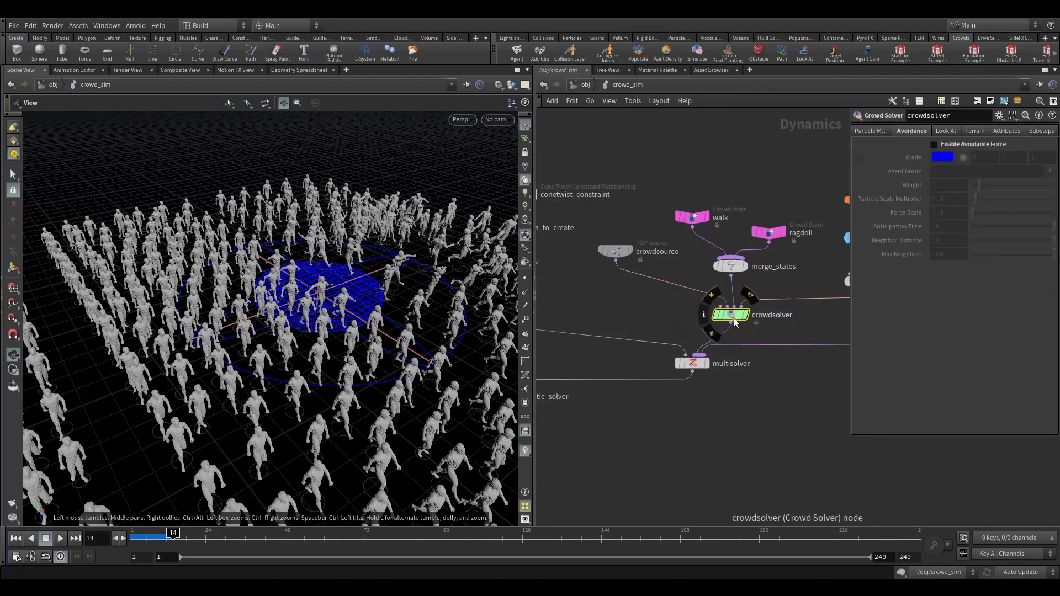
pyautogui.click(132, 536)
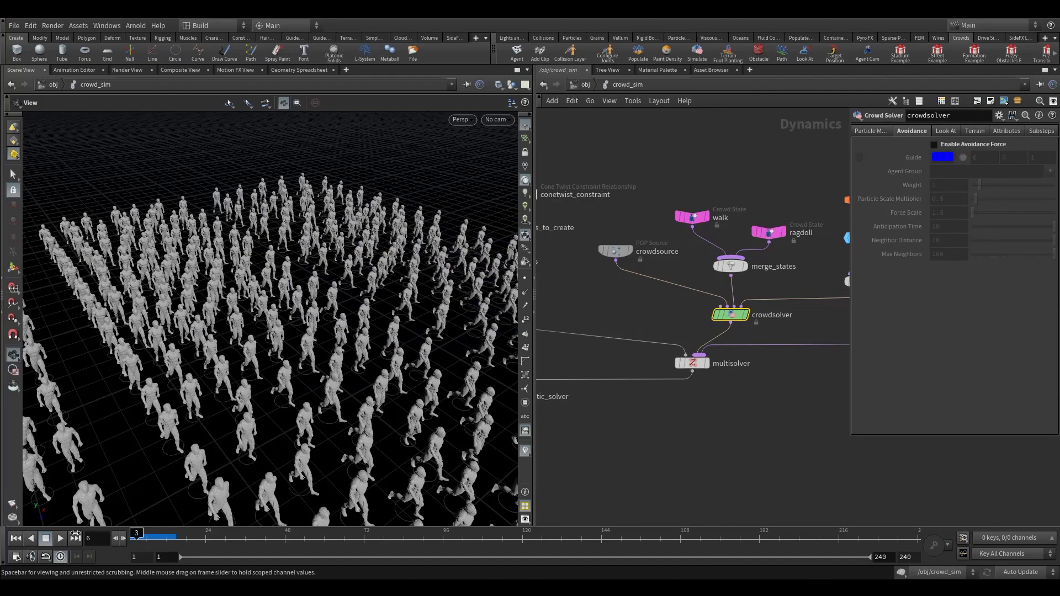
# Leave the simulation network, enter the crowdsource object, and select and display its crowd_sim_import node
pyautogui.press('u')
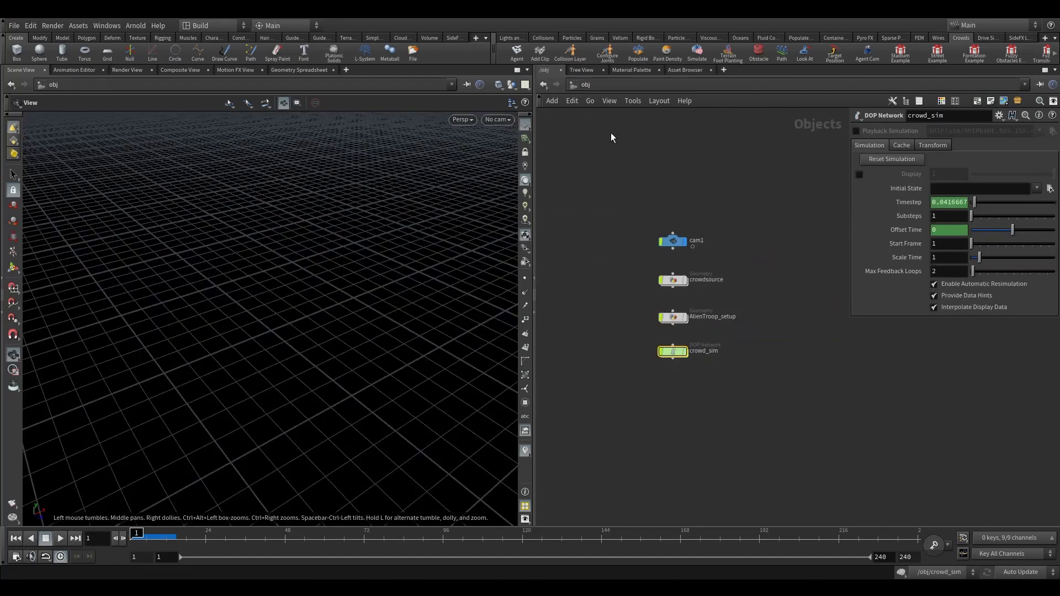
pyautogui.click(624, 351)
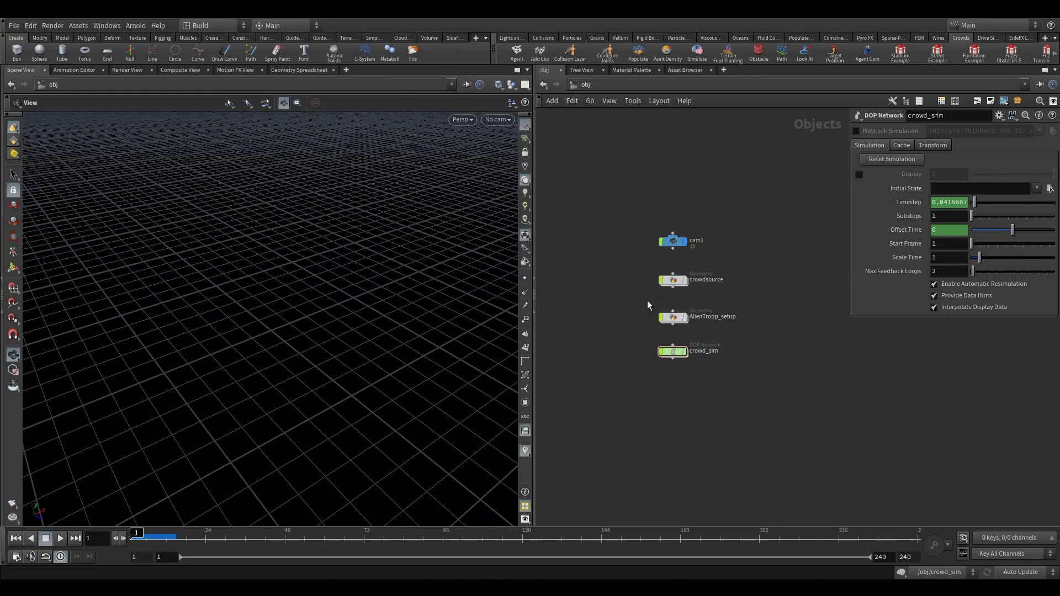
pyautogui.click(674, 280)
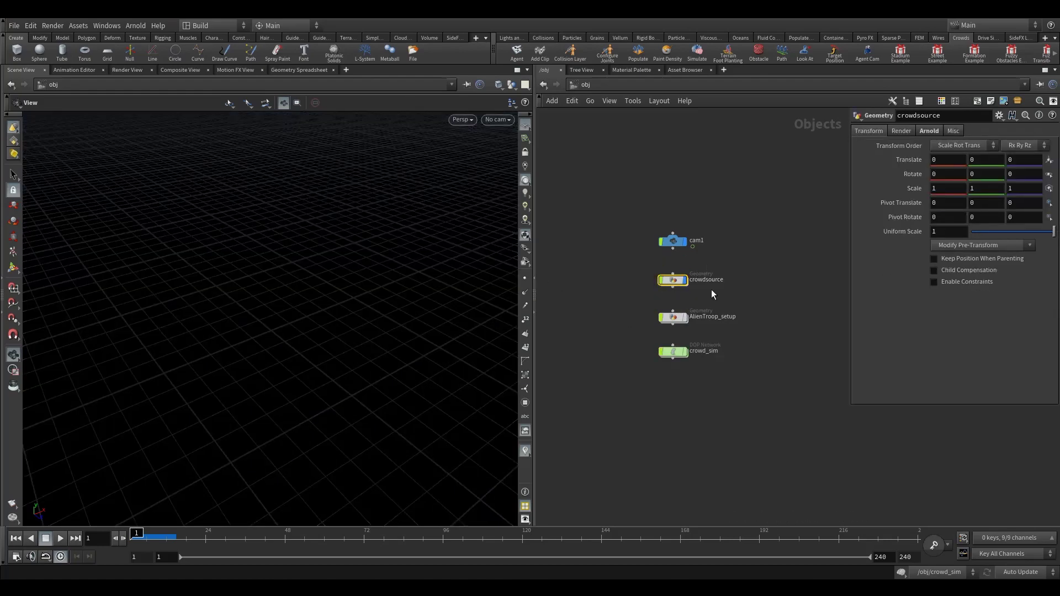
pyautogui.doubleClick(674, 280)
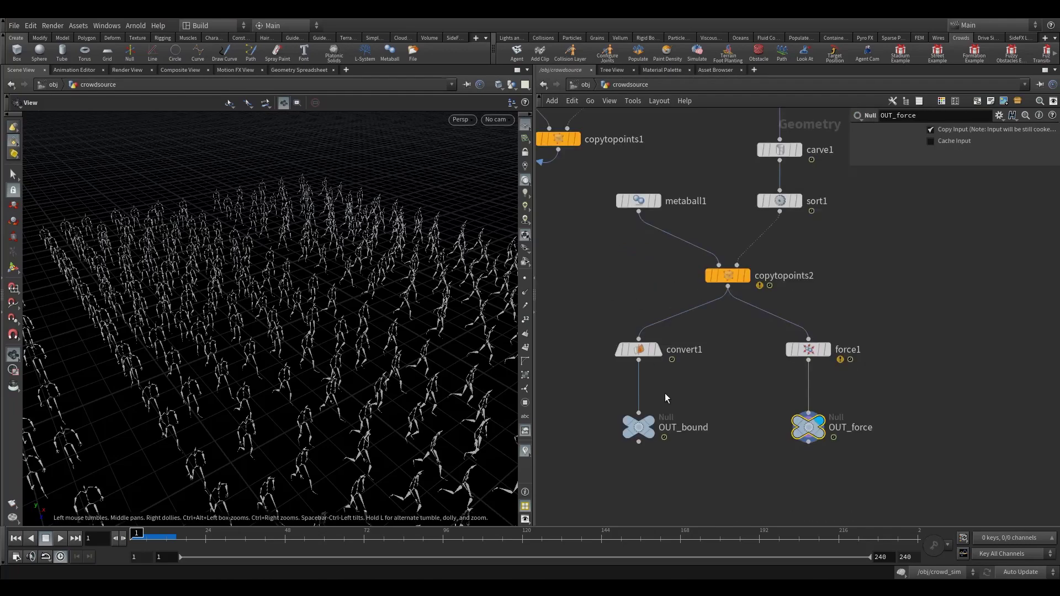
pyautogui.moveTo(710, 366); pyautogui.dragTo(799, 350, button='middle')
pyautogui.scroll(-6, 693, 359)
pyautogui.moveTo(636, 390); pyautogui.dragTo(683, 375, button='middle')
pyautogui.scroll(5, 683, 330)
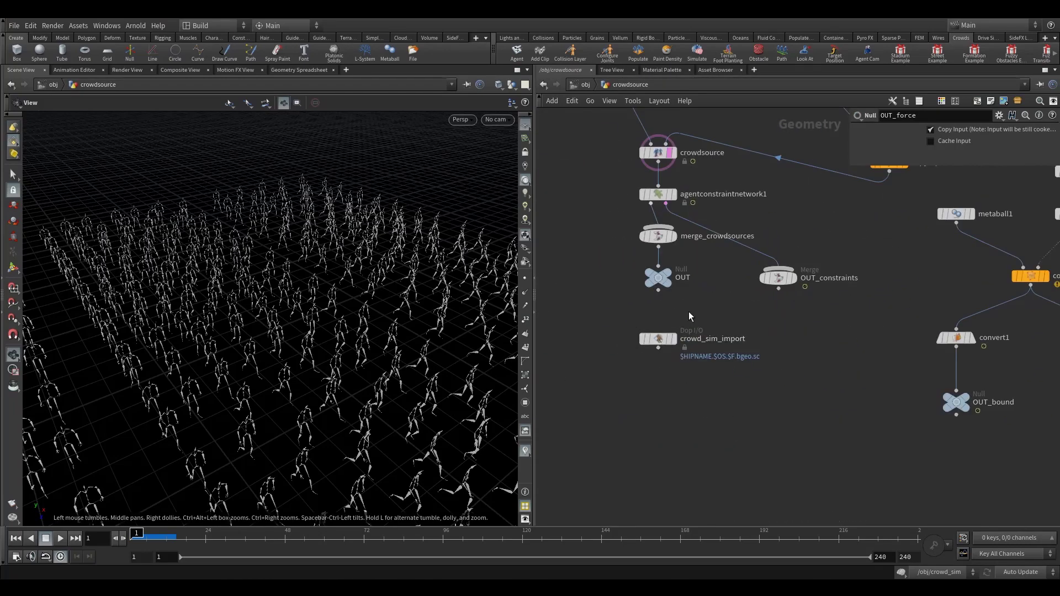
pyautogui.moveTo(674, 328)
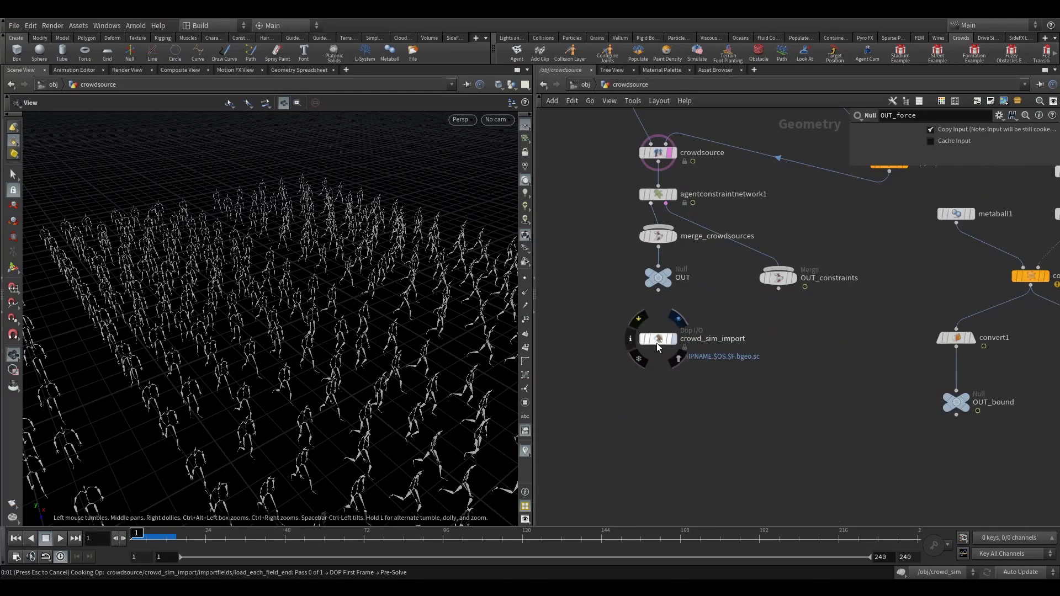
pyautogui.click(657, 343)
pyautogui.moveTo(644, 392); pyautogui.dragTo(629, 330, button='middle')
pyautogui.click(661, 357)
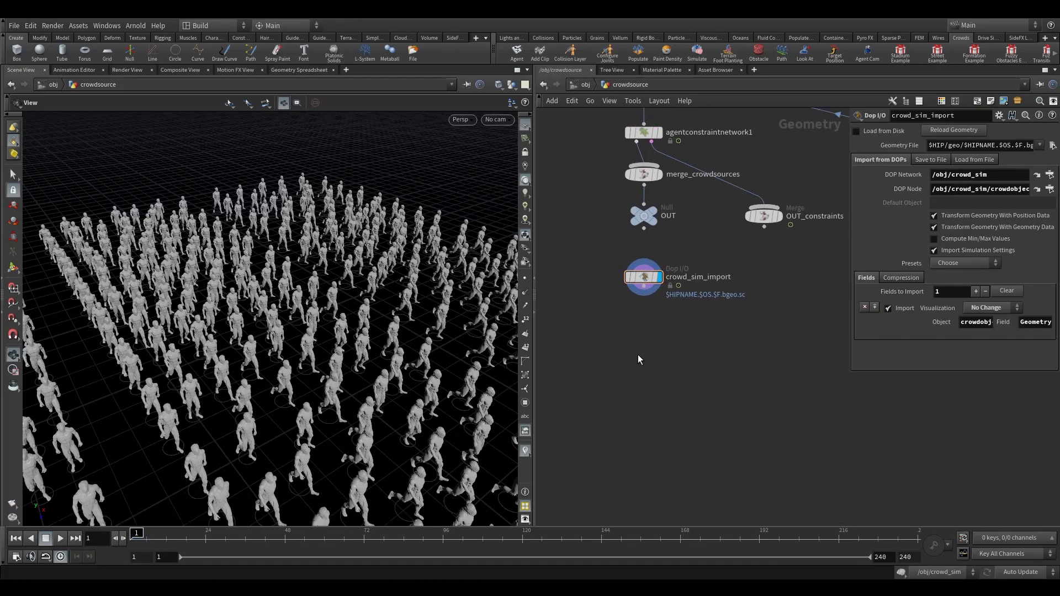
# Add a Color node beneath crowd_sim_import, connected to its output, and display it
pyautogui.press('Tab')
pyautogui.write('colo')
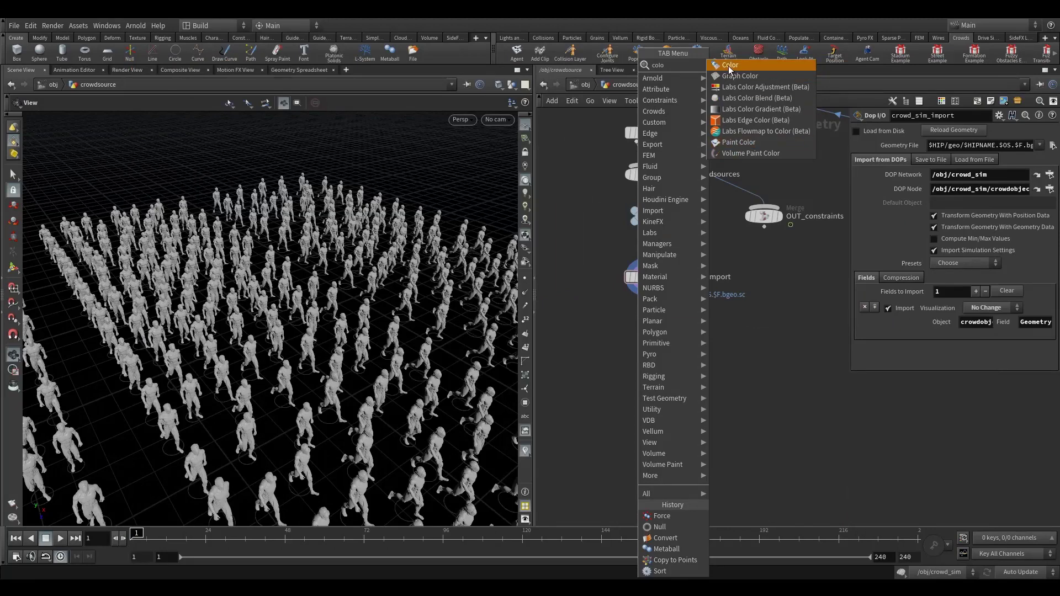
pyautogui.click(728, 65)
pyautogui.click(641, 336)
pyautogui.scroll(3, 646, 342)
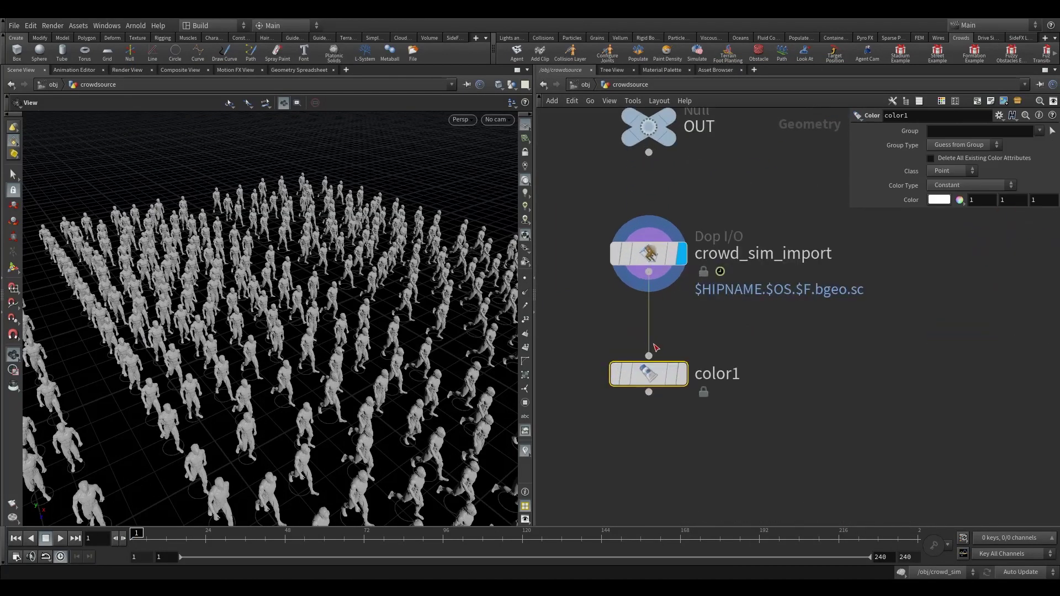
pyautogui.click(687, 338)
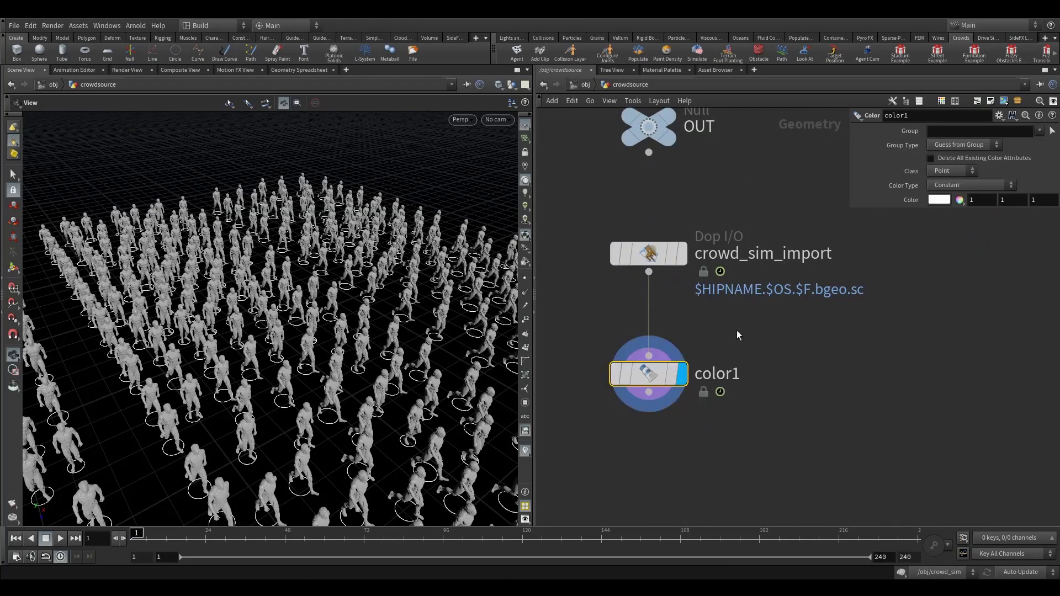
# Set color1's colour to black (0, 0, 0) for the crowd agents
pyautogui.click(935, 201)
pyautogui.click(878, 177)
pyautogui.click(1050, 86)
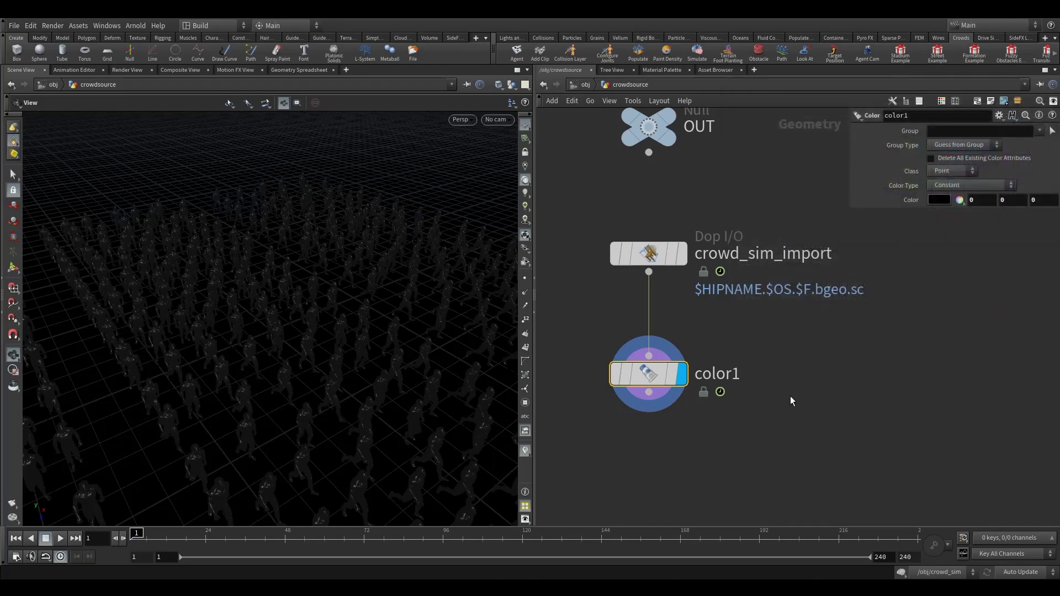
# Add a Grid node beside crowd_sim_import and display it
pyautogui.press('Tab')
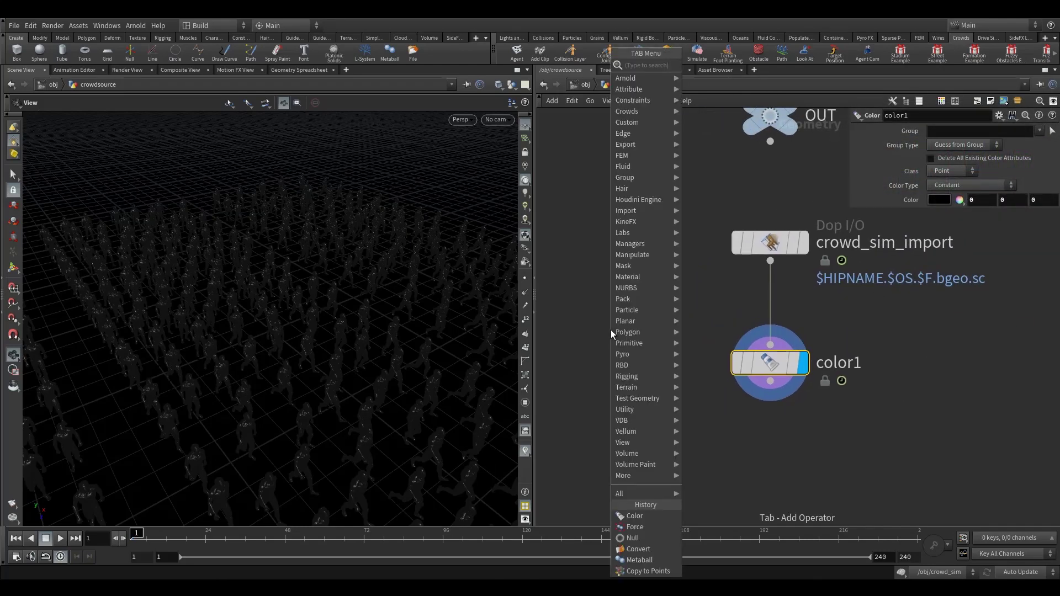
pyautogui.moveTo(611, 330)
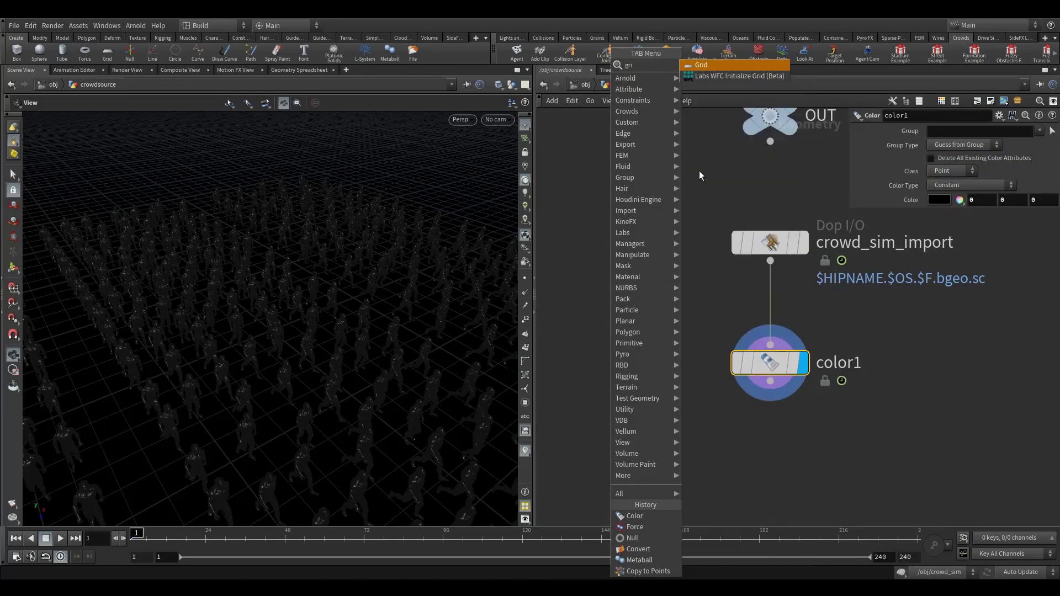
pyautogui.click(714, 62)
pyautogui.click(609, 244)
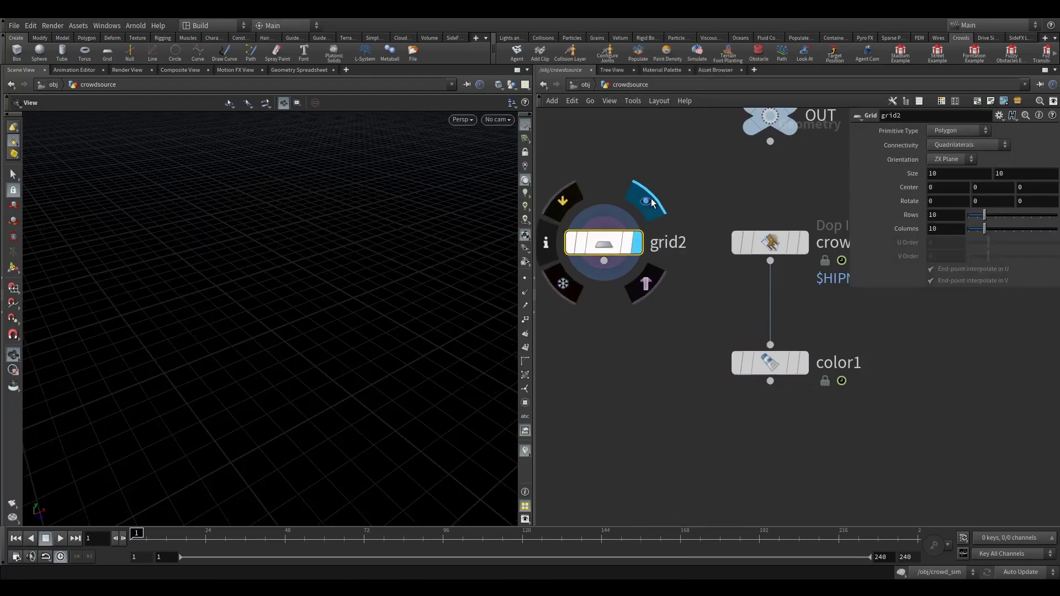
pyautogui.moveTo(647, 324); pyautogui.dragTo(694, 338, button='middle')
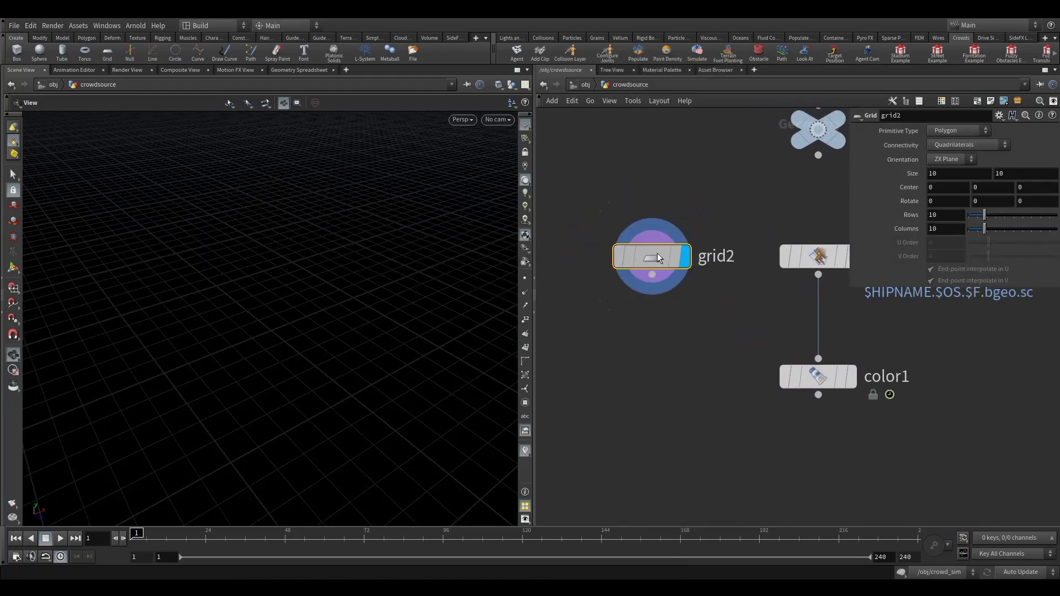
pyautogui.moveTo(655, 256); pyautogui.dragTo(627, 257)
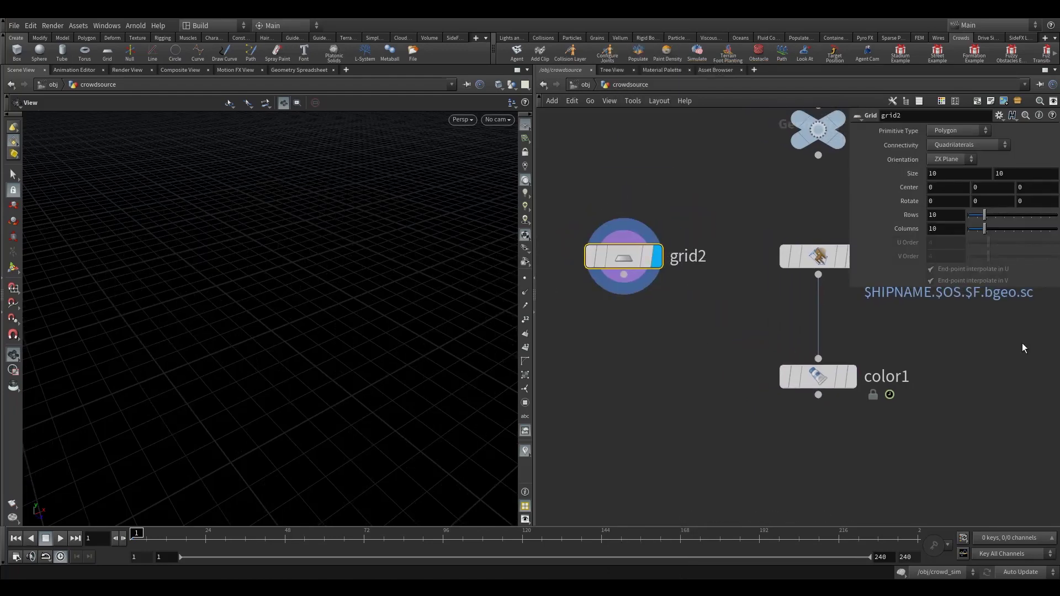
# Set grid2's size to 200 by 200 and its rows to 50
pyautogui.doubleClick(963, 180)
pyautogui.write('200')
pyautogui.press('Tab')
pyautogui.write('200')
pyautogui.press('Tab')
pyautogui.moveTo(765, 227)
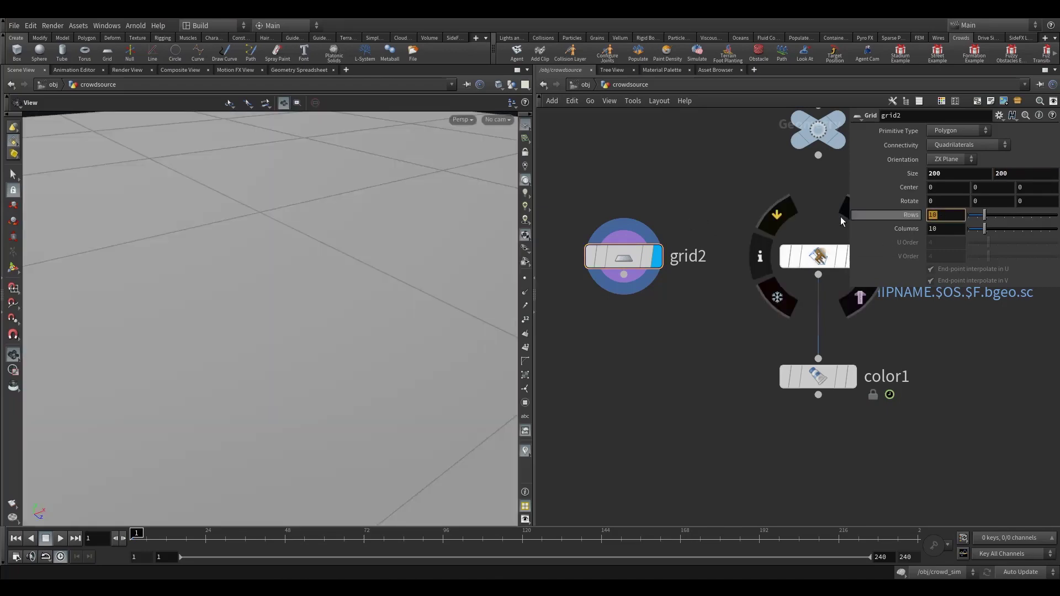
pyautogui.write('50')
pyautogui.press('Return')
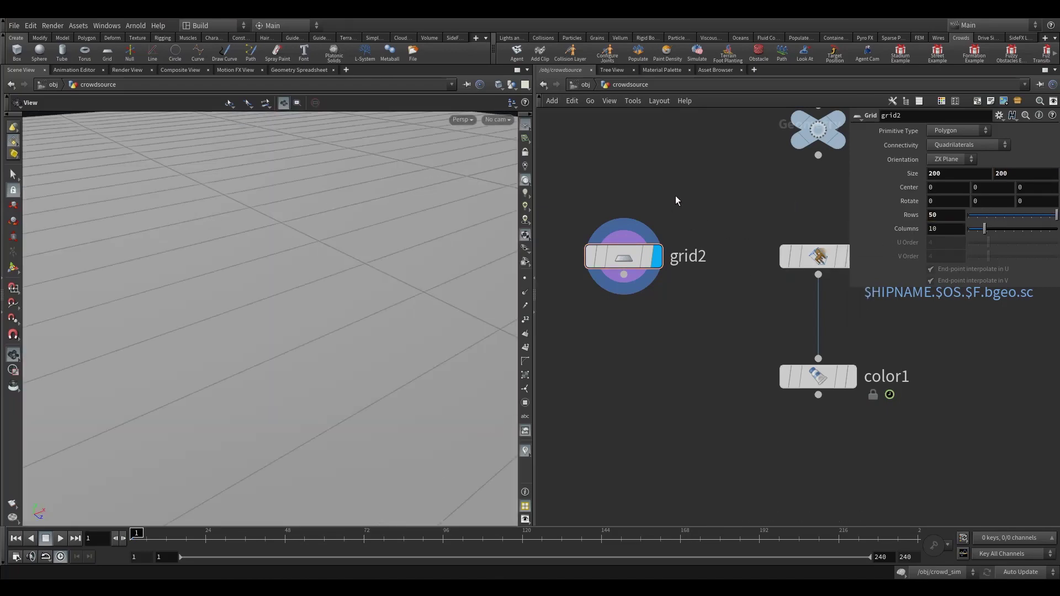
# Show crowd_sim_import as a template over the grid and select the node
pyautogui.moveTo(840, 254); pyautogui.dragTo(714, 287, button='middle')
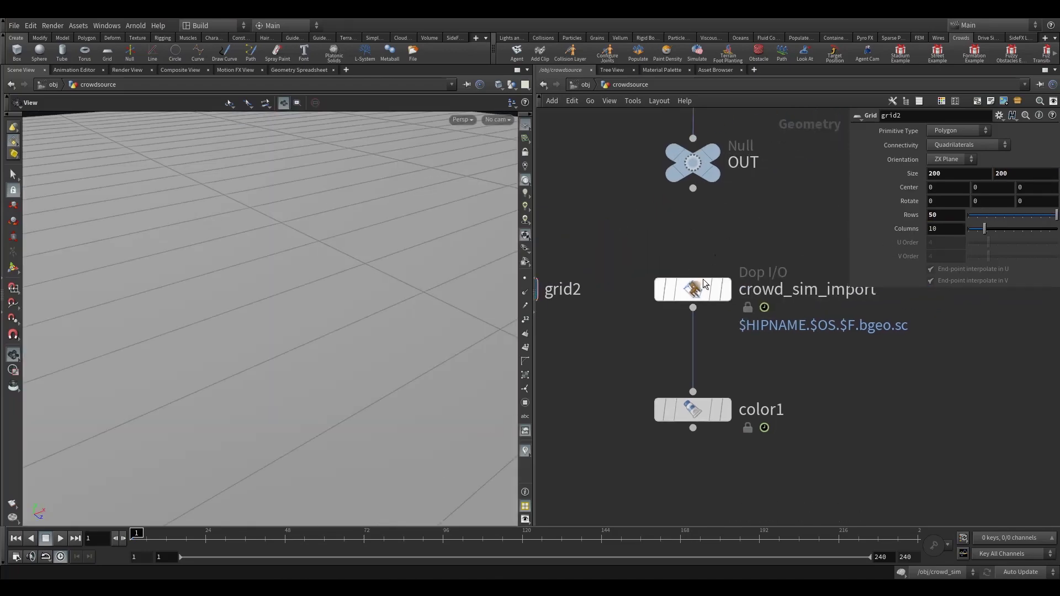
pyautogui.moveTo(713, 291)
pyautogui.click(733, 332)
pyautogui.moveTo(773, 233); pyautogui.dragTo(714, 270)
pyautogui.click(714, 278)
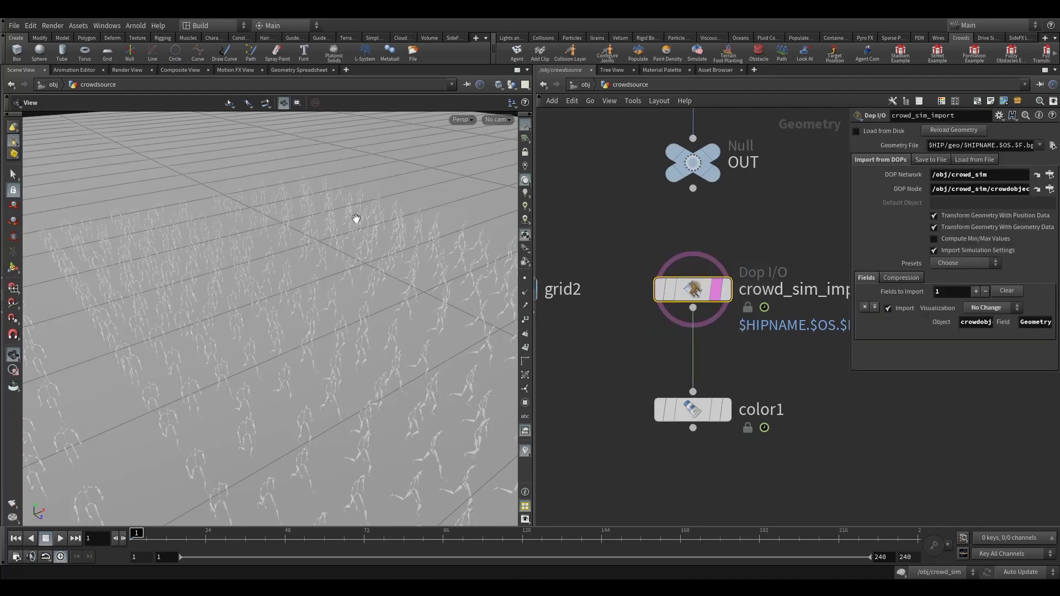
# Frame the whole ground grid, switch the viewport to point selection, and select the grid2 node
pyautogui.moveTo(355, 218); pyautogui.dragTo(315, 280)
pyautogui.moveTo(315, 279); pyautogui.dragTo(201, 303, button='right')
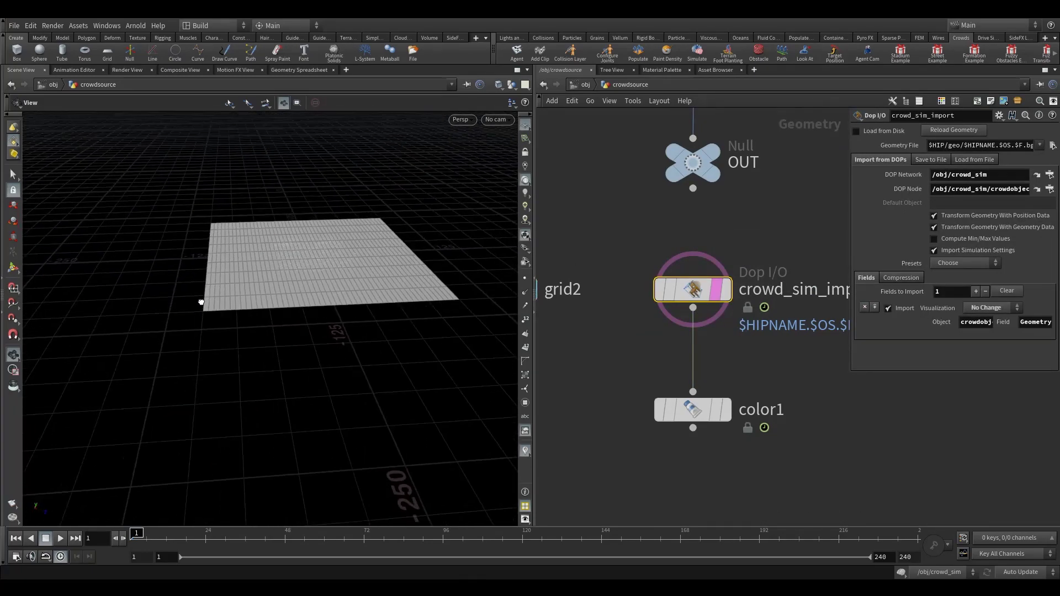
pyautogui.moveTo(201, 303); pyautogui.dragTo(193, 284)
pyautogui.click(14, 176)
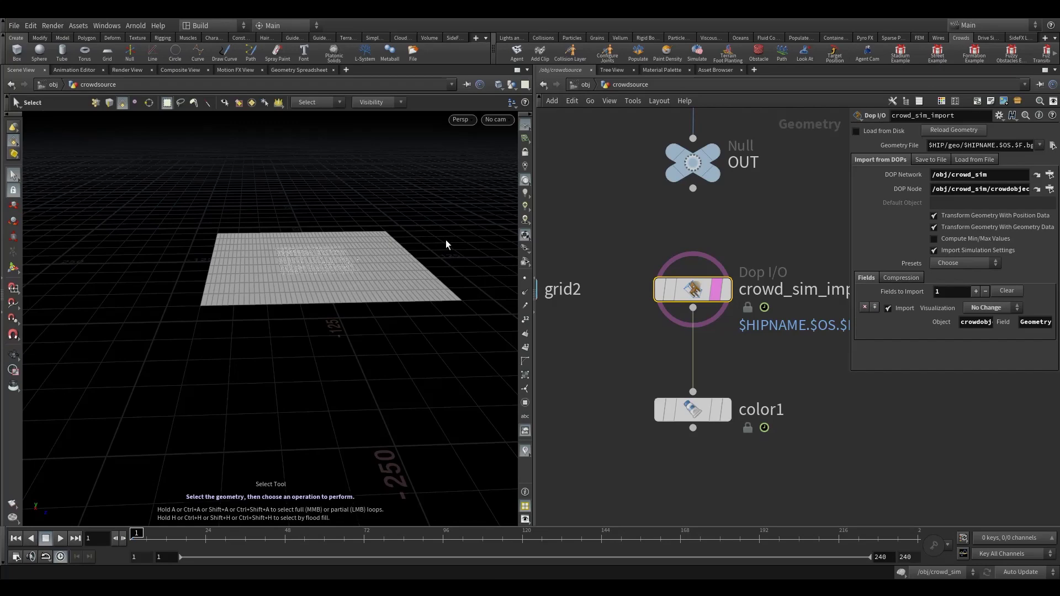
pyautogui.click(96, 103)
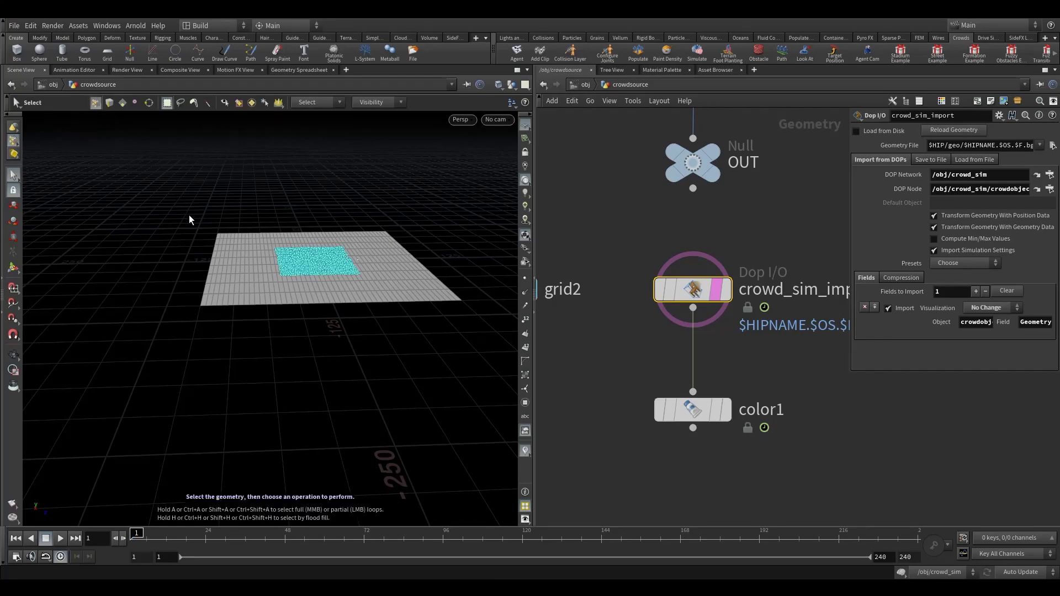
pyautogui.keyDown('alt'); pyautogui.moveTo(173, 269); pyautogui.dragTo(293, 266, button='right'); pyautogui.keyUp('alt')
pyautogui.keyDown('alt'); pyautogui.moveTo(293, 266); pyautogui.dragTo(260, 265); pyautogui.keyUp('alt')
pyautogui.moveTo(608, 284); pyautogui.dragTo(718, 234, button='middle')
pyautogui.moveTo(557, 211); pyautogui.dragTo(632, 324)
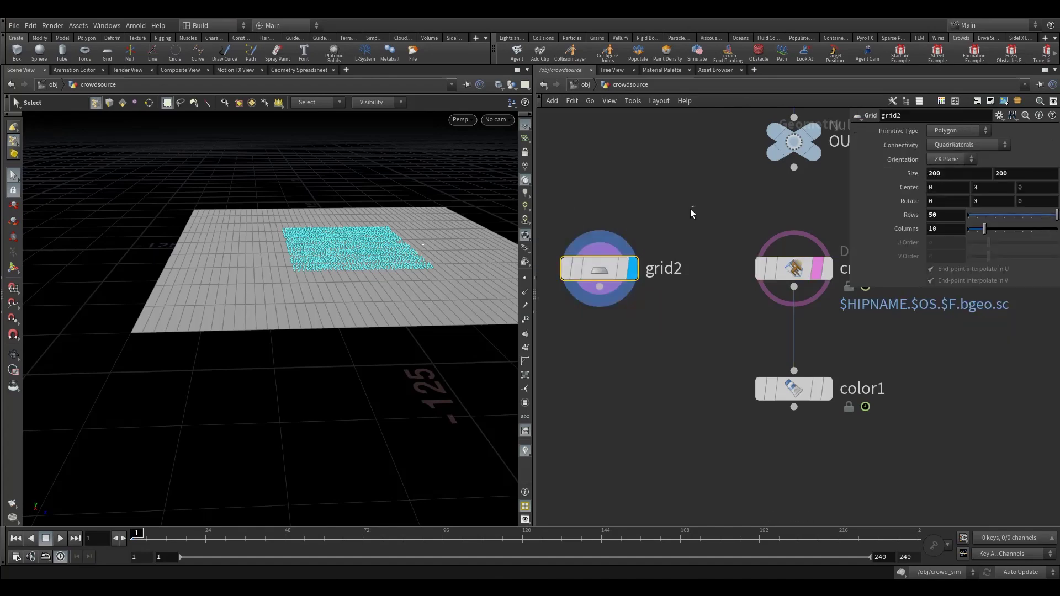
# Try a Soft Peak on the points along one edge of grid2, and delete the softpeak1 node
pyautogui.keyDown('alt'); pyautogui.moveTo(160, 261); pyautogui.dragTo(215, 256, button='right'); pyautogui.keyUp('alt')
pyautogui.keyDown('alt'); pyautogui.moveTo(216, 255); pyautogui.dragTo(159, 357); pyautogui.keyUp('alt')
pyautogui.keyDown('alt'); pyautogui.moveTo(159, 357); pyautogui.dragTo(171, 367, button='right'); pyautogui.keyUp('alt')
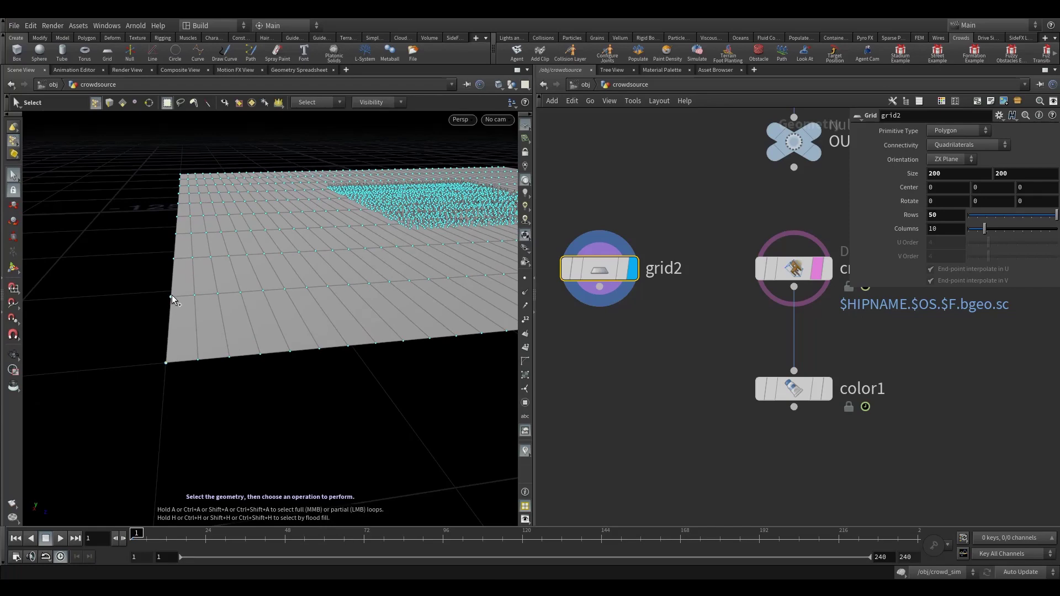
pyautogui.press('Escape')
pyautogui.moveTo(203, 213); pyautogui.dragTo(189, 230)
pyautogui.press('s')
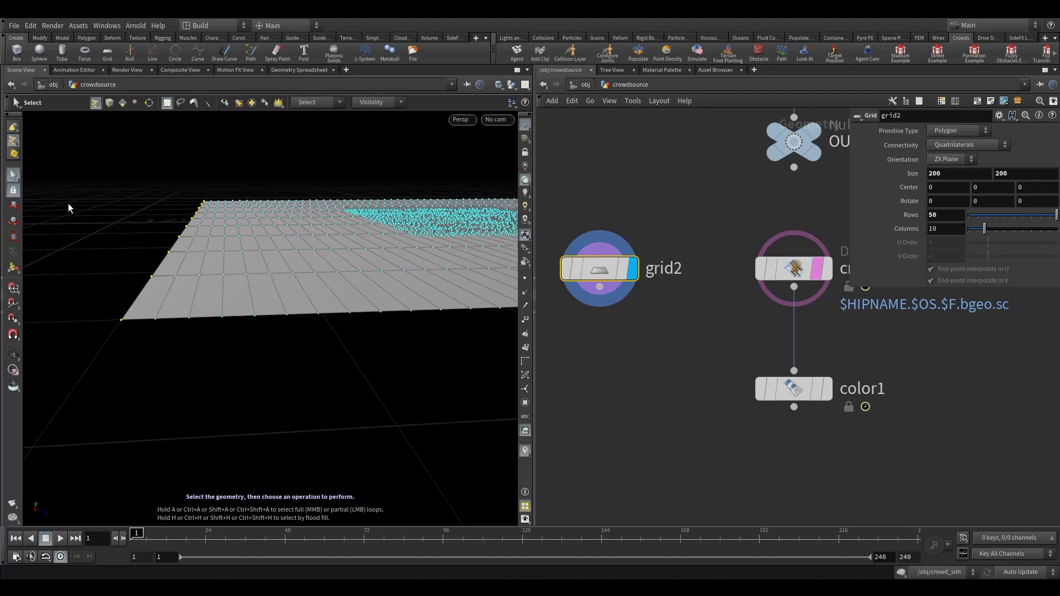
pyautogui.press('Tab')
pyautogui.write('so')
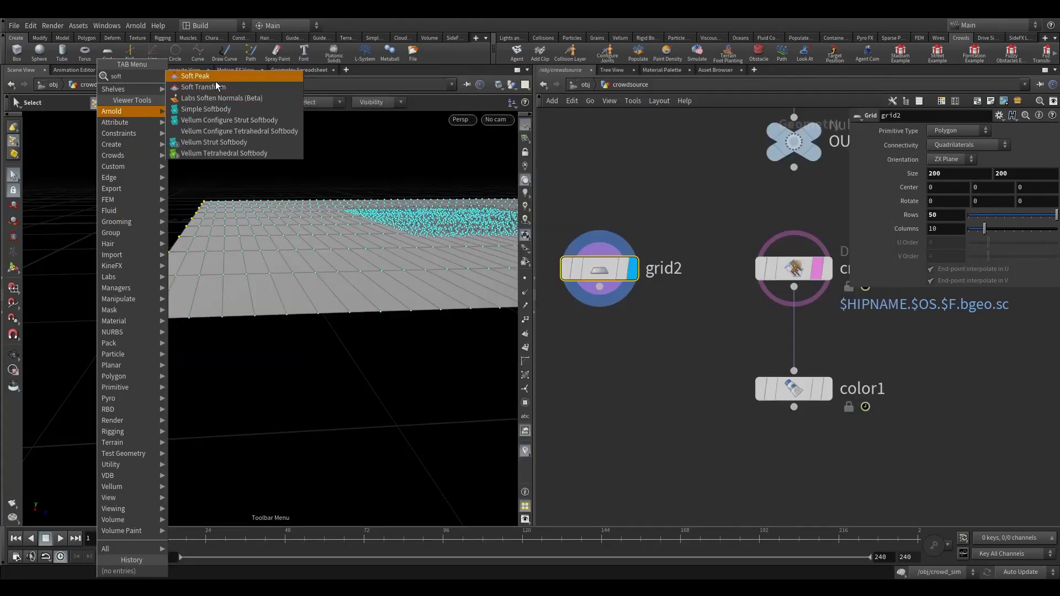
pyautogui.click(216, 81)
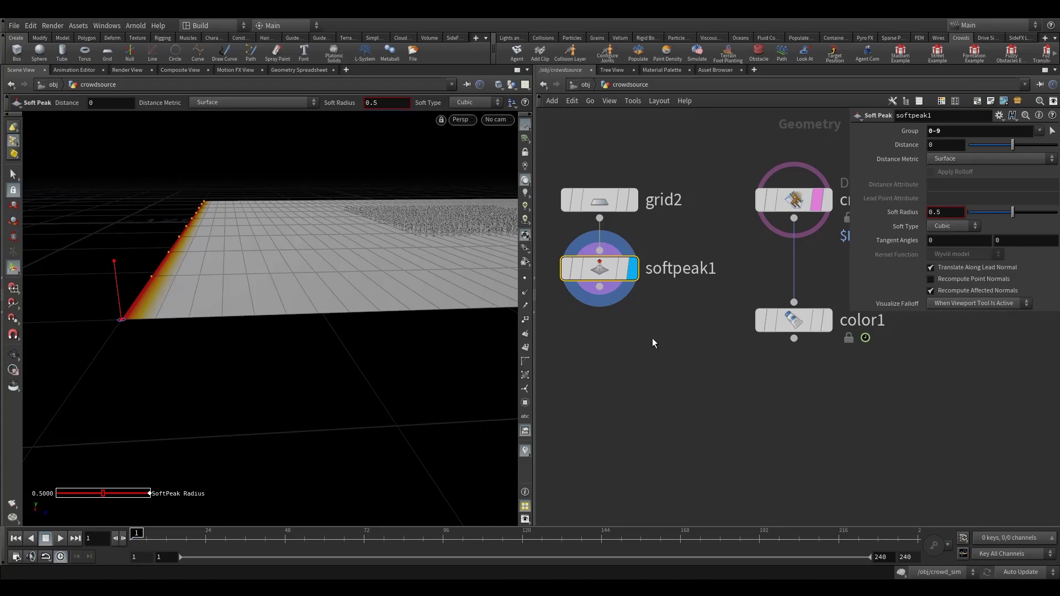
pyautogui.moveTo(652, 338); pyautogui.dragTo(576, 230)
pyautogui.press('Delete')
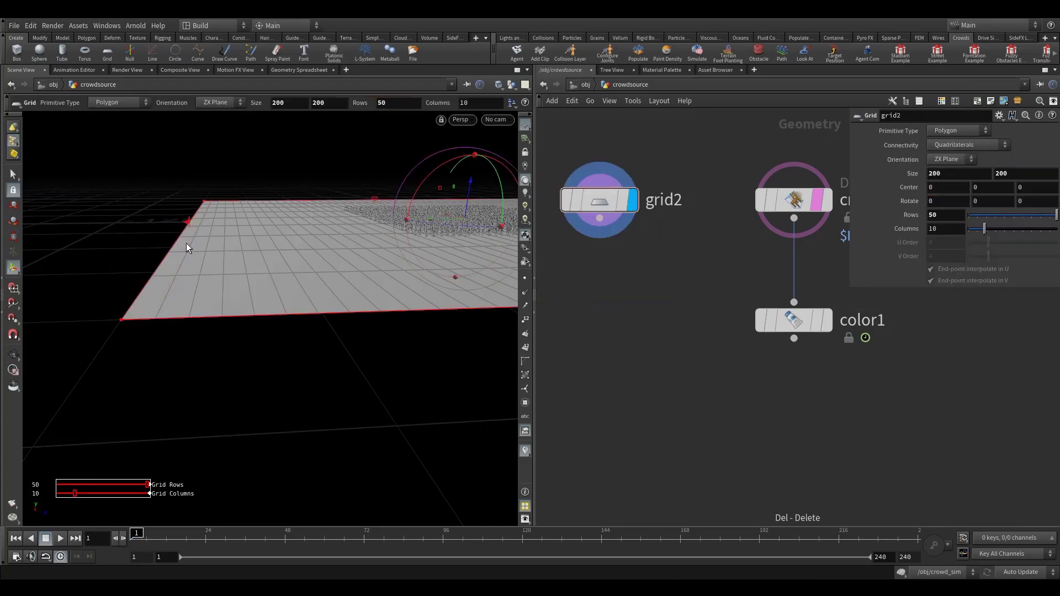
# Select points 0-9 along grid2's outer edge, apply a Soft Transform to them, and place its node lower beneath grid2
pyautogui.keyDown('alt'); pyautogui.moveTo(254, 252); pyautogui.dragTo(293, 290, button='middle'); pyautogui.keyUp('alt')
pyautogui.click(598, 206)
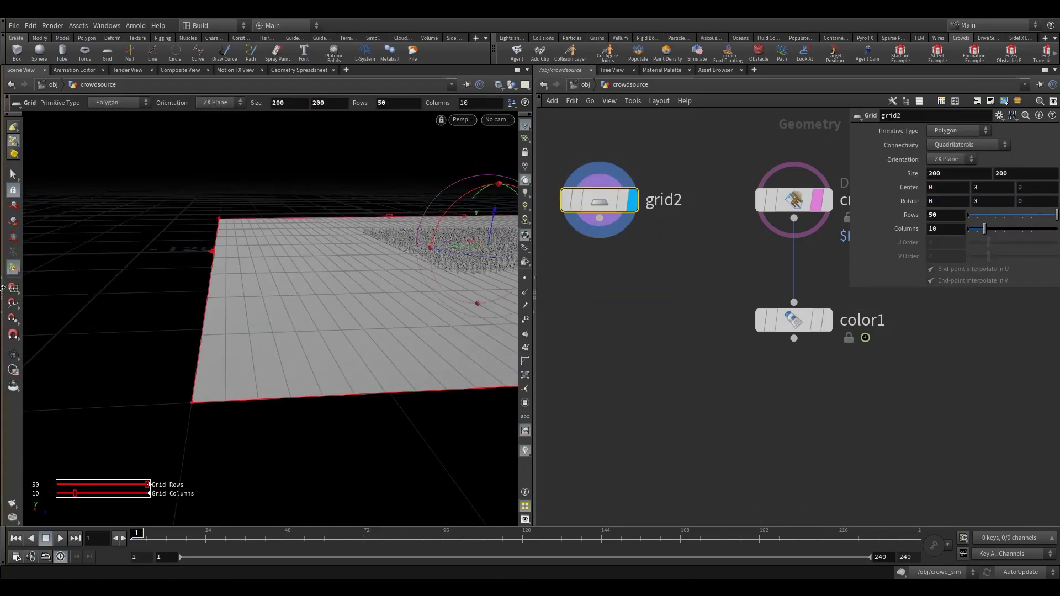
pyautogui.click(15, 175)
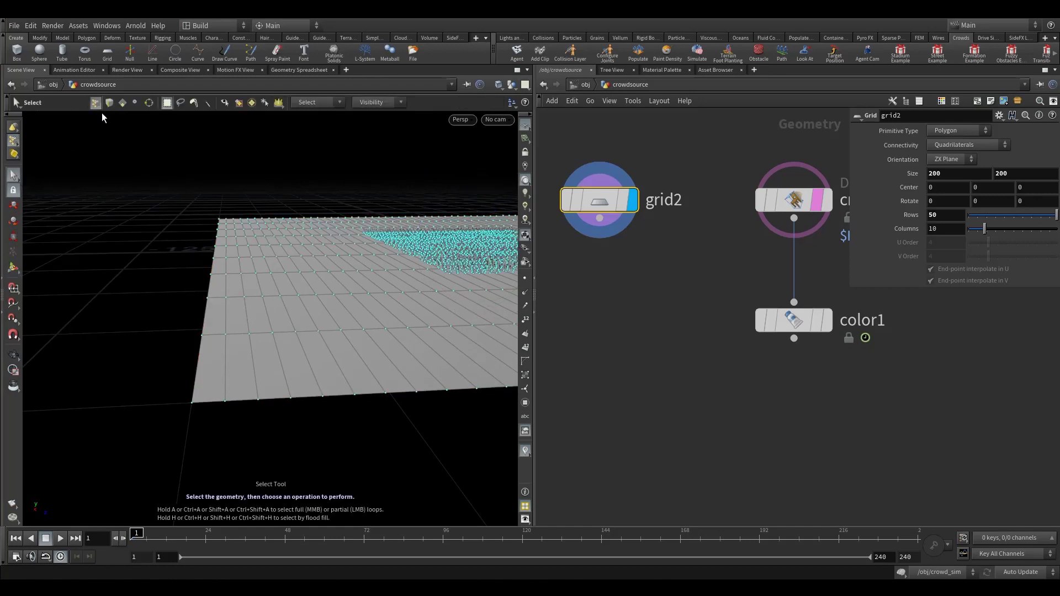
pyautogui.click(192, 403)
pyautogui.middleClick(219, 220)
pyautogui.click(201, 336)
pyautogui.middleClick(201, 337)
pyautogui.press('Tab')
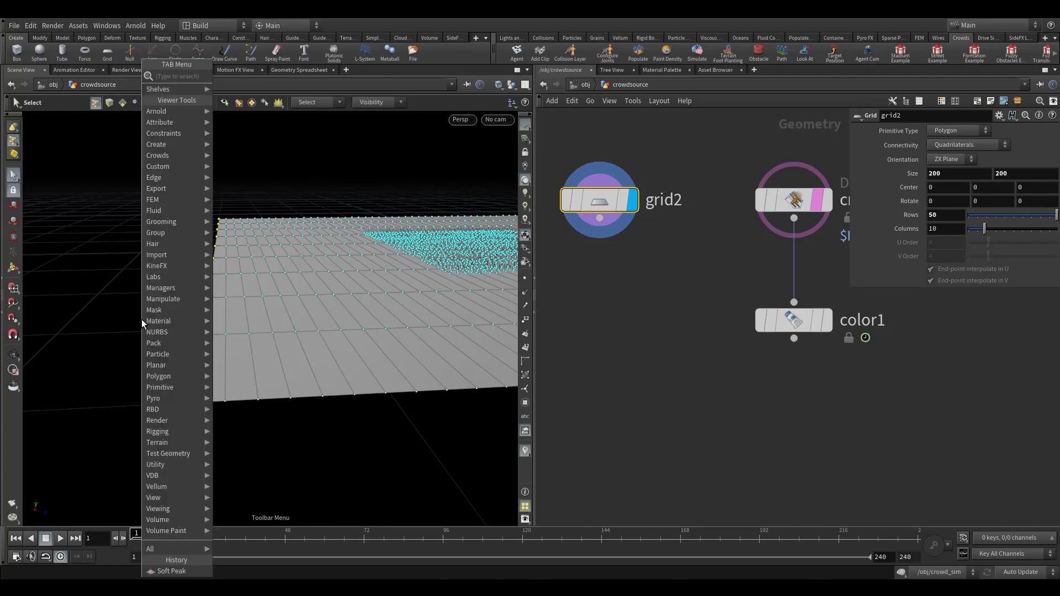
pyautogui.write('soft')
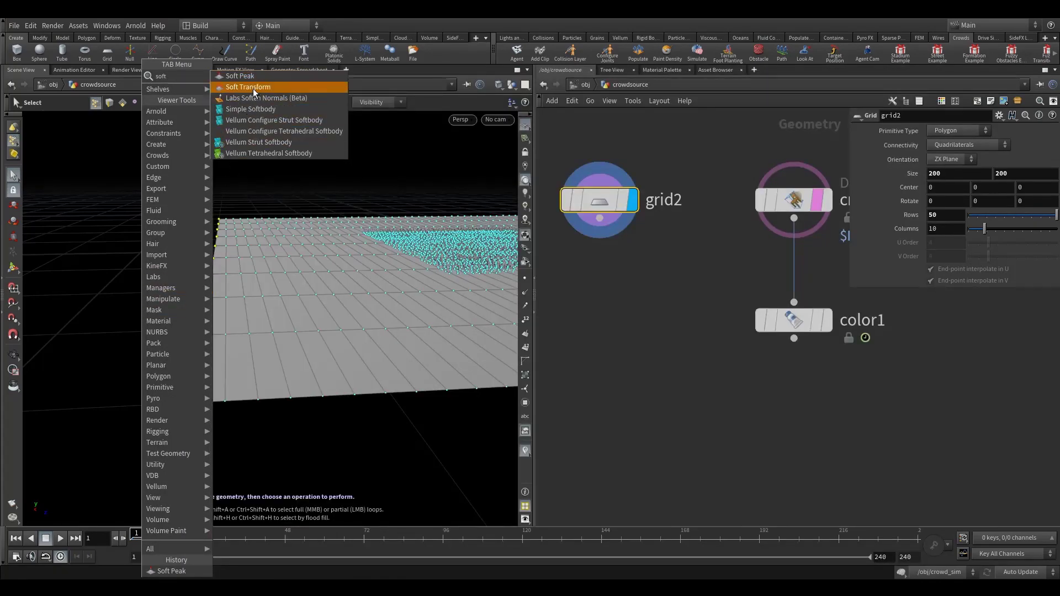
pyautogui.click(242, 87)
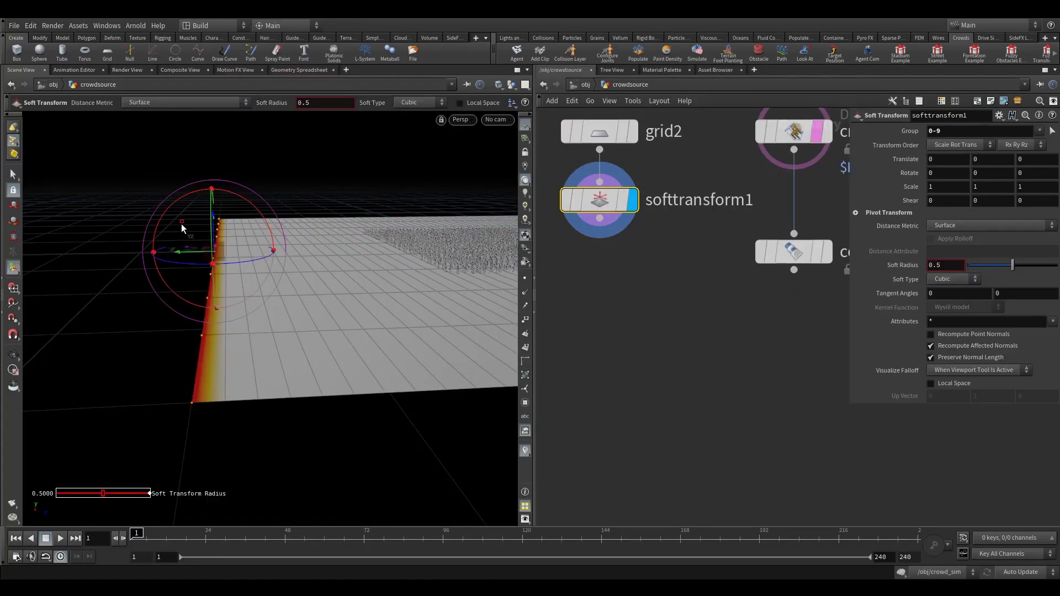
pyautogui.moveTo(609, 209); pyautogui.dragTo(610, 284)
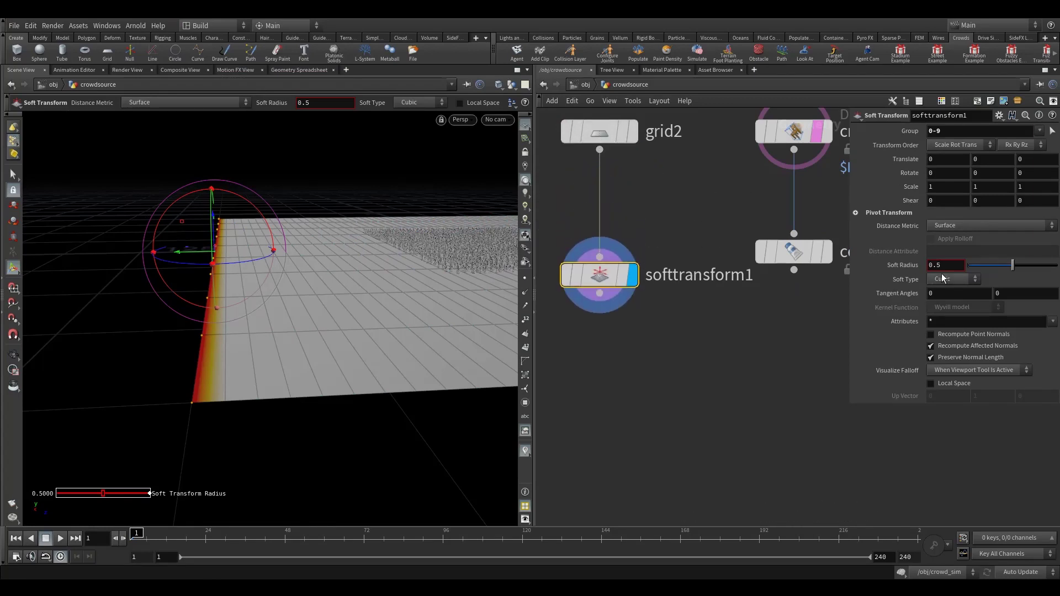
# Set the Soft Transform's soft radius to 40 and its Y translate to 35 to raise the grid's edge
pyautogui.write('40')
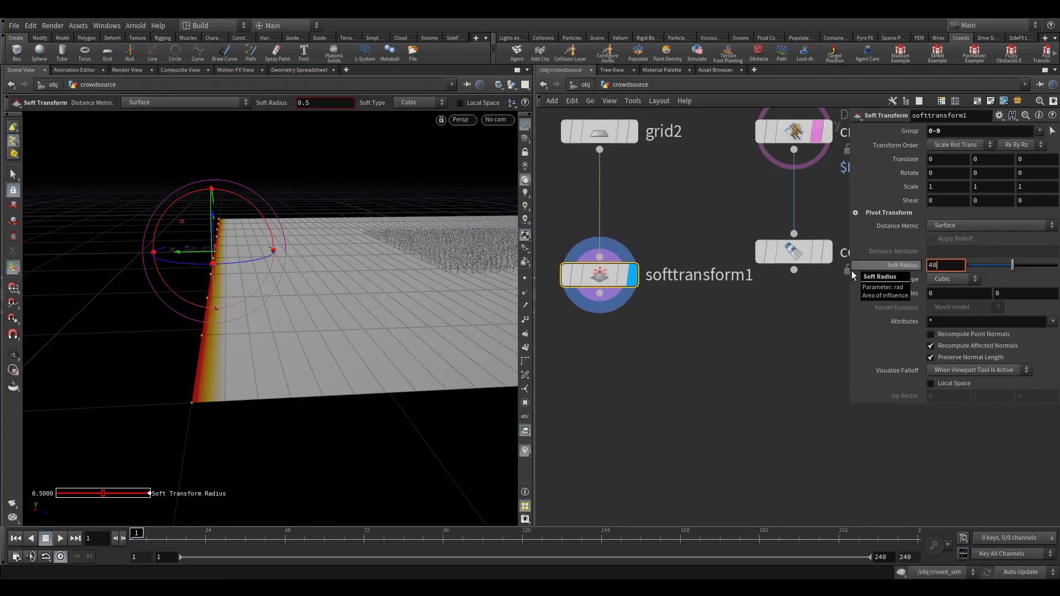
pyautogui.press('Return')
pyautogui.moveTo(986, 160); pyautogui.dragTo(847, 167)
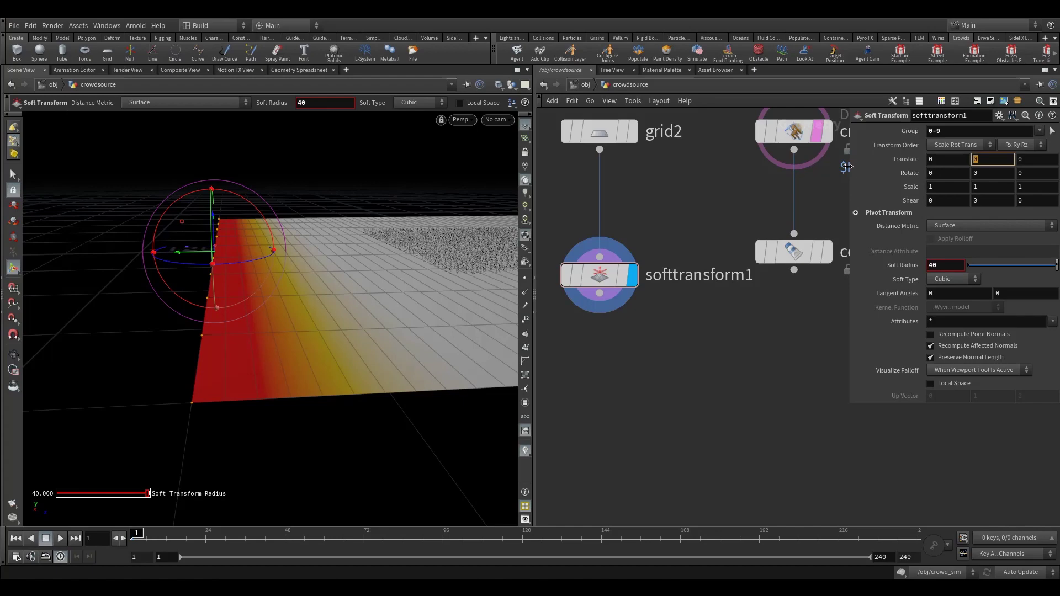
pyautogui.write('35')
pyautogui.press('Return')
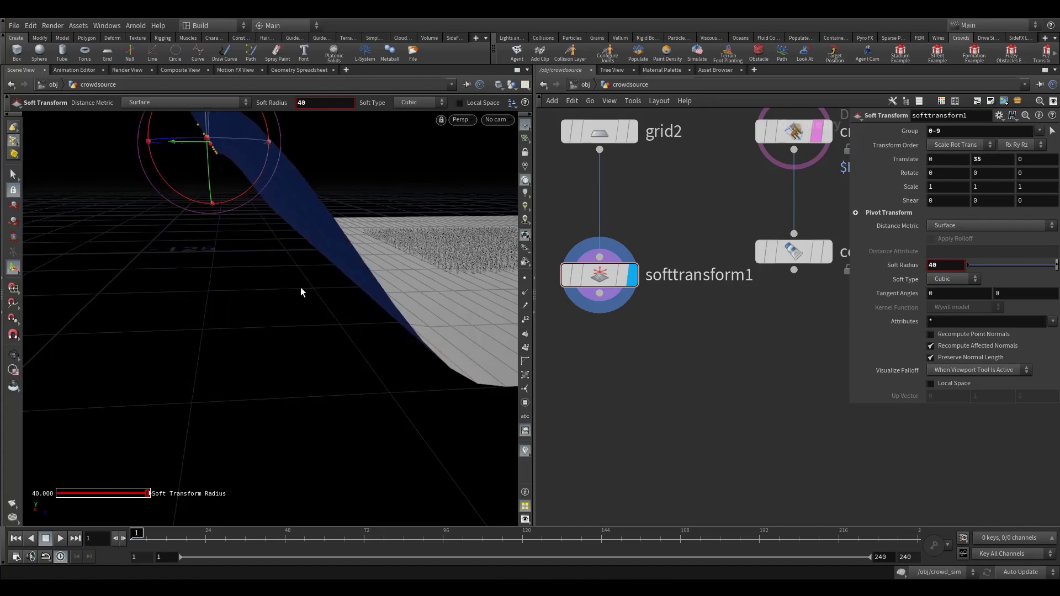
pyautogui.moveTo(300, 292)
pyautogui.keyDown('alt'); pyautogui.mouseDown()
pyautogui.moveTo(346, 260)
pyautogui.moveTo(302, 293)
pyautogui.mouseUp(); pyautogui.keyUp('alt')
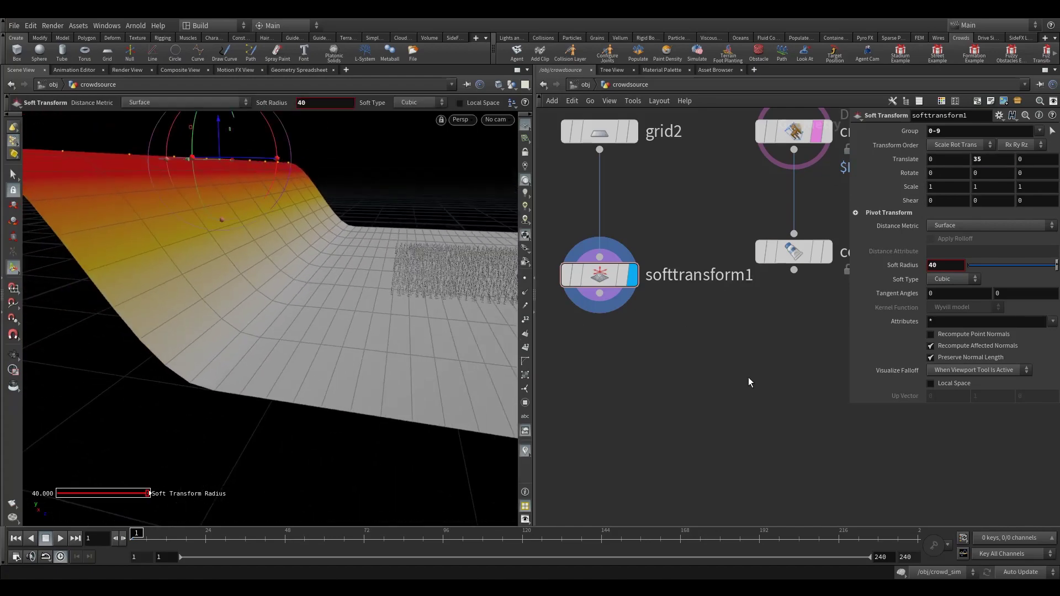
# Add a Color node beneath softtransform1 and display its result
pyautogui.moveTo(698, 382); pyautogui.dragTo(744, 386, button='middle')
pyautogui.press('Tab')
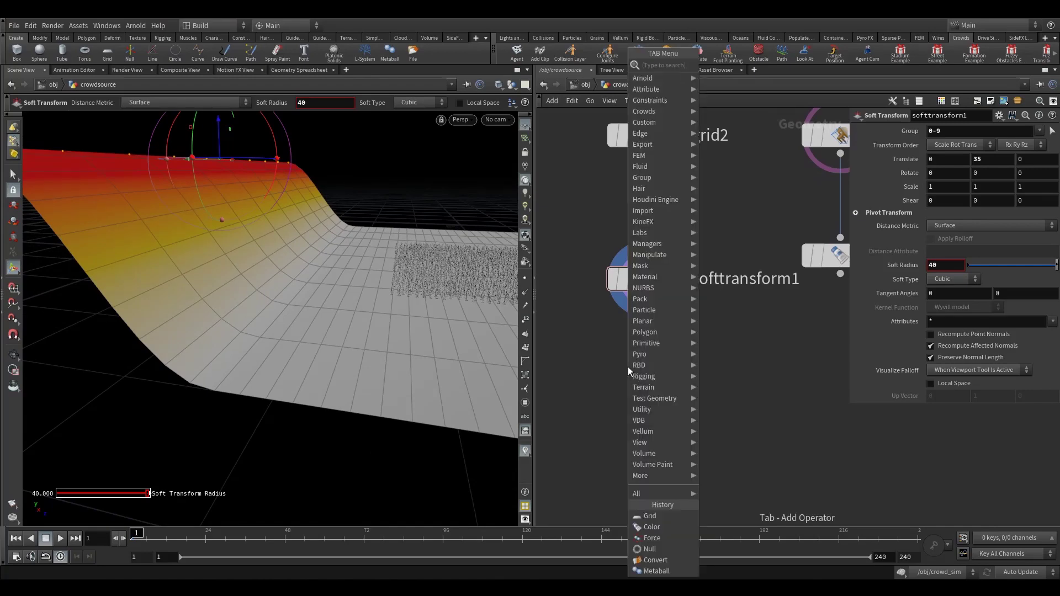
pyautogui.write('colo')
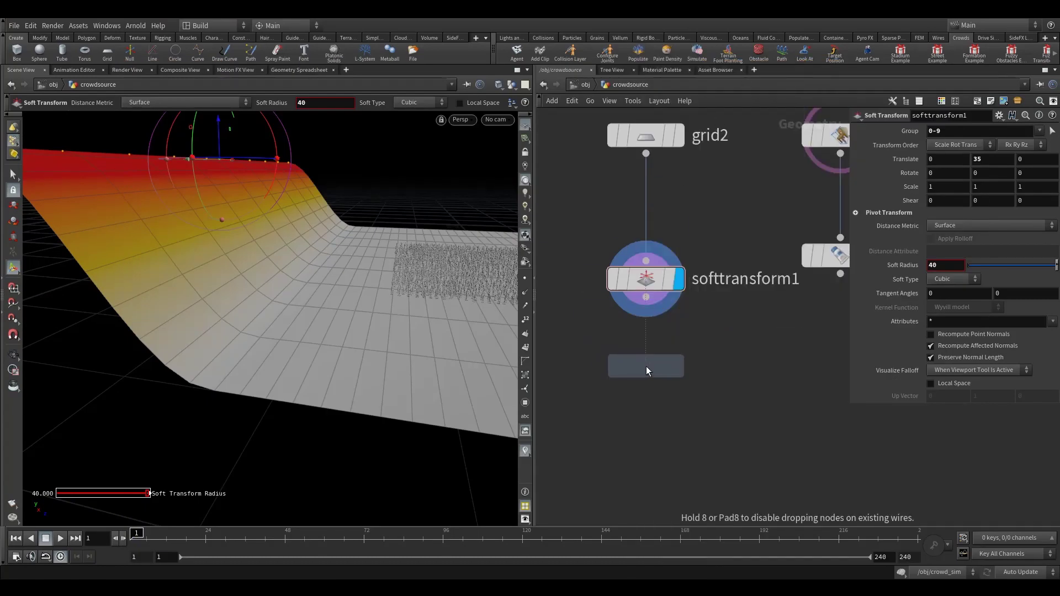
pyautogui.click(646, 366)
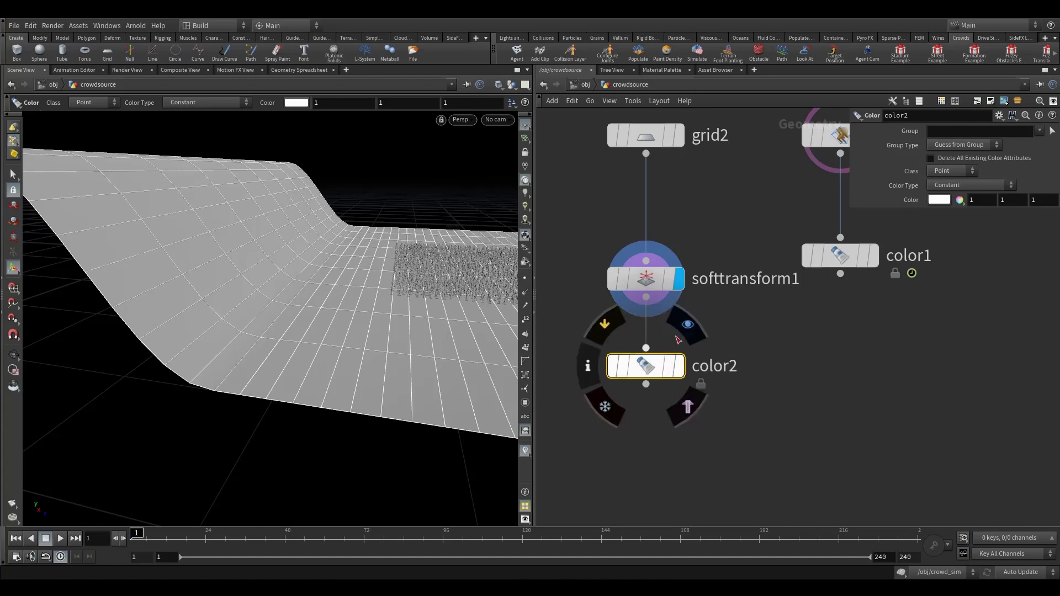
pyautogui.click(686, 339)
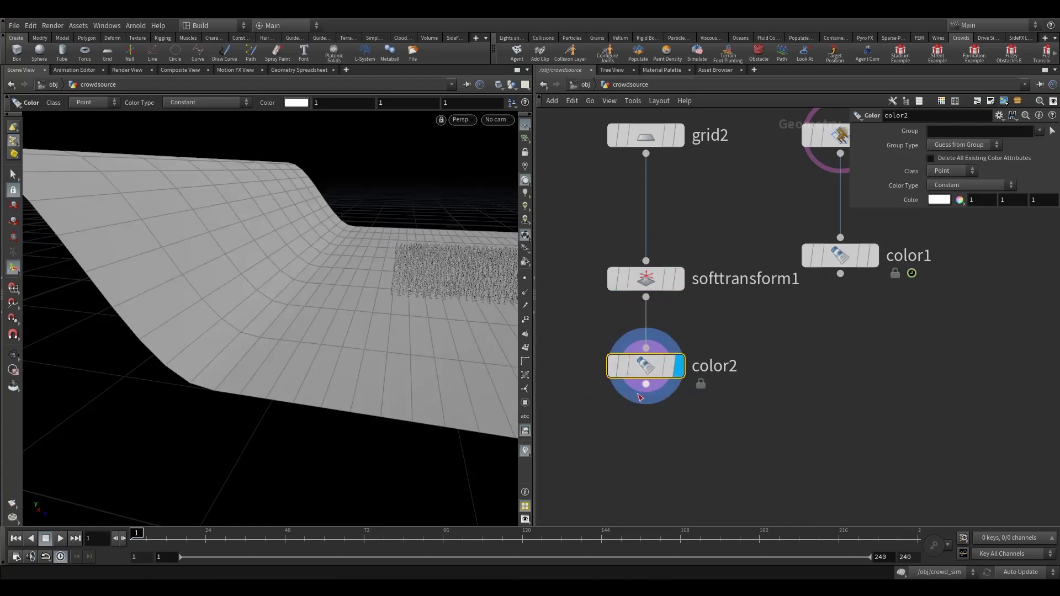
# Add a Pack node connected beneath color2 and display its result
pyautogui.press('Tab')
pyautogui.write('pack')
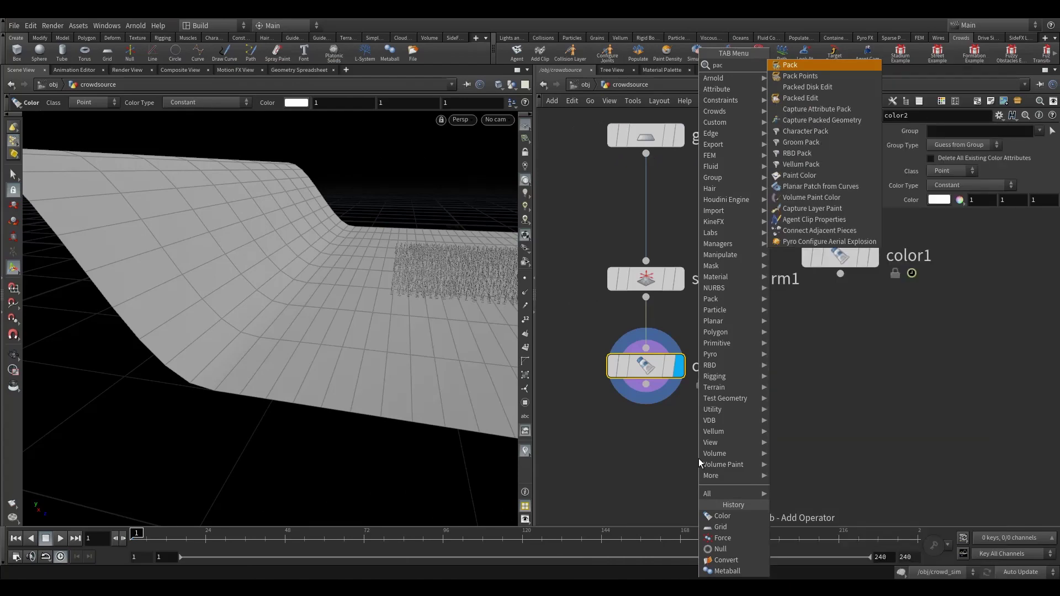
pyautogui.click(790, 65)
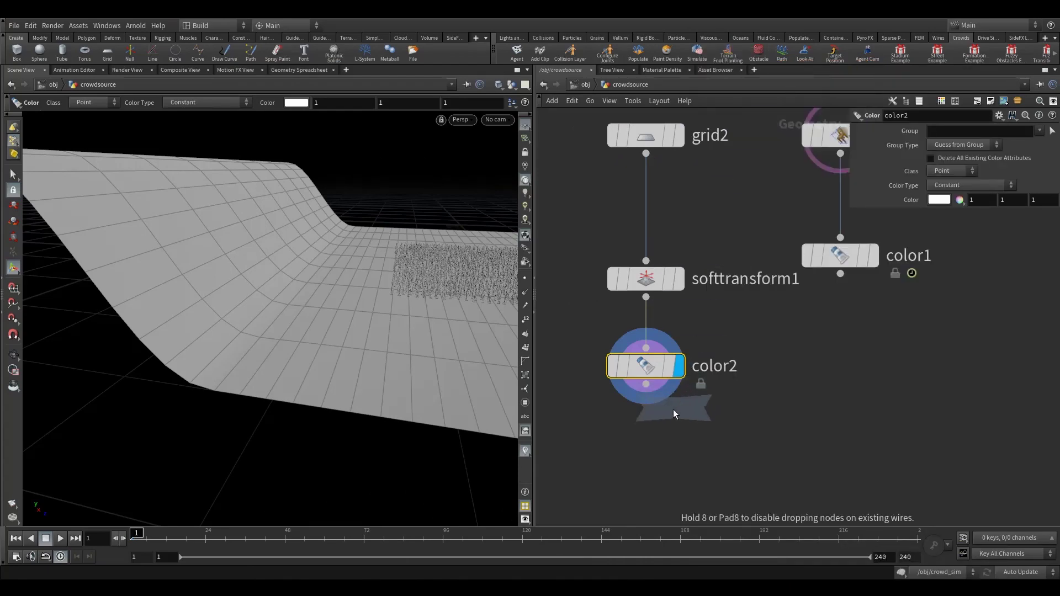
pyautogui.click(646, 442)
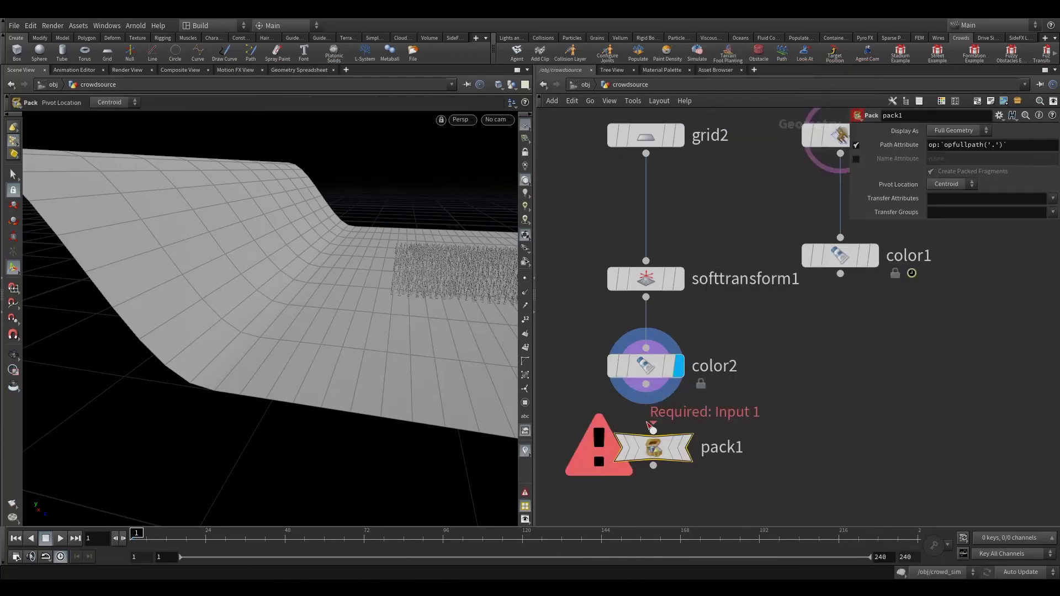
pyautogui.moveTo(680, 434)
pyautogui.click(691, 399)
pyautogui.moveTo(771, 457); pyautogui.dragTo(727, 398, button='middle')
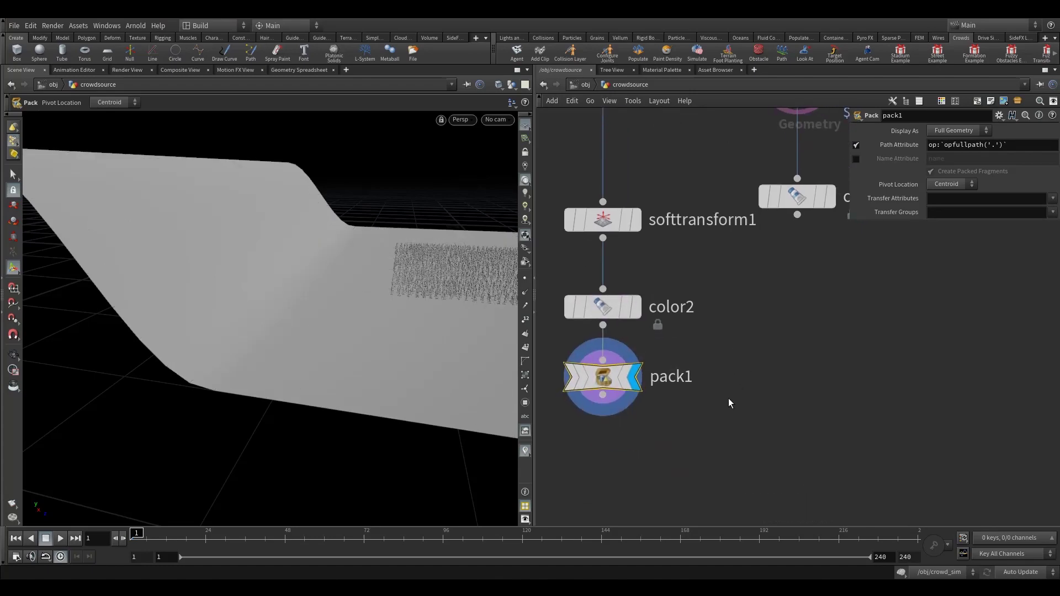
# Merge the packed ground from pack1 with the agents from color1, and display the Merge node
pyautogui.press('Tab')
pyautogui.write('merge')
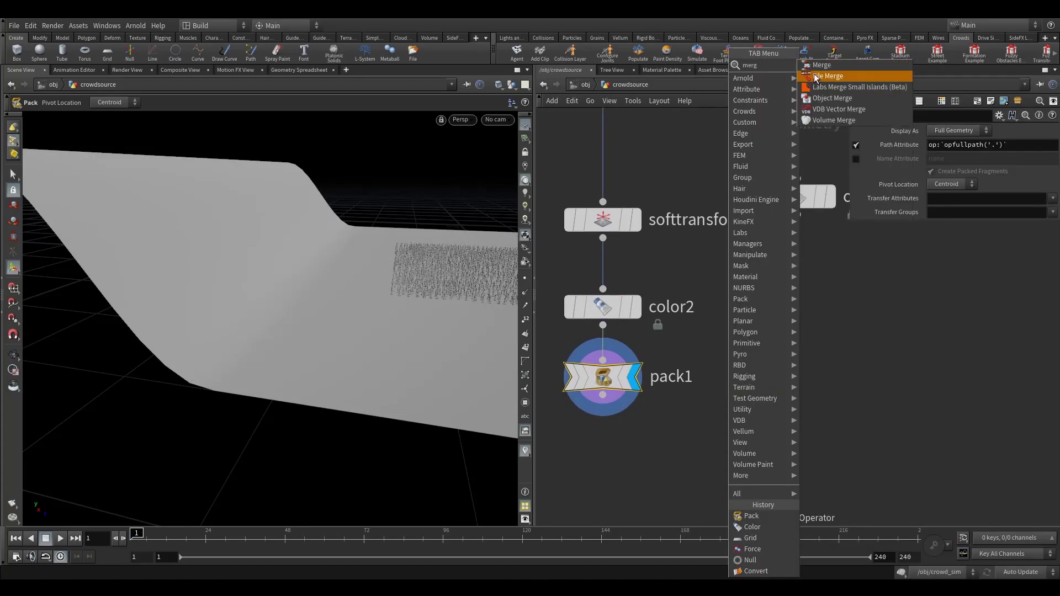
pyautogui.click(807, 65)
pyautogui.click(686, 466)
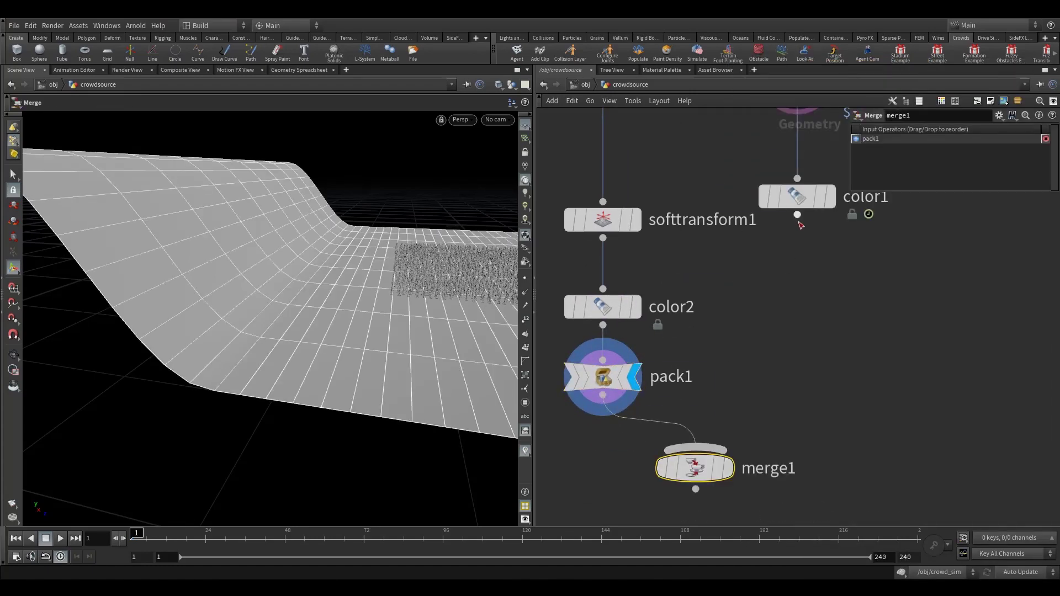
pyautogui.moveTo(797, 215)
pyautogui.mouseDown()
pyautogui.moveTo(697, 451)
pyautogui.moveTo(749, 482)
pyautogui.mouseUp()
pyautogui.click(726, 468)
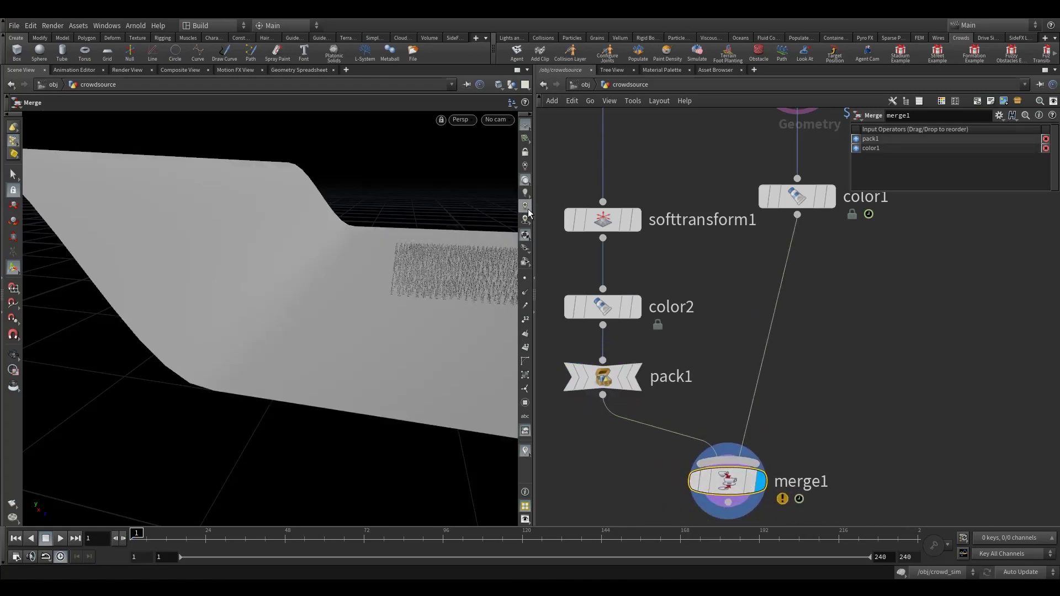
# Return to the object level and add an Environment Light beside the crowdsource object
pyautogui.click(586, 85)
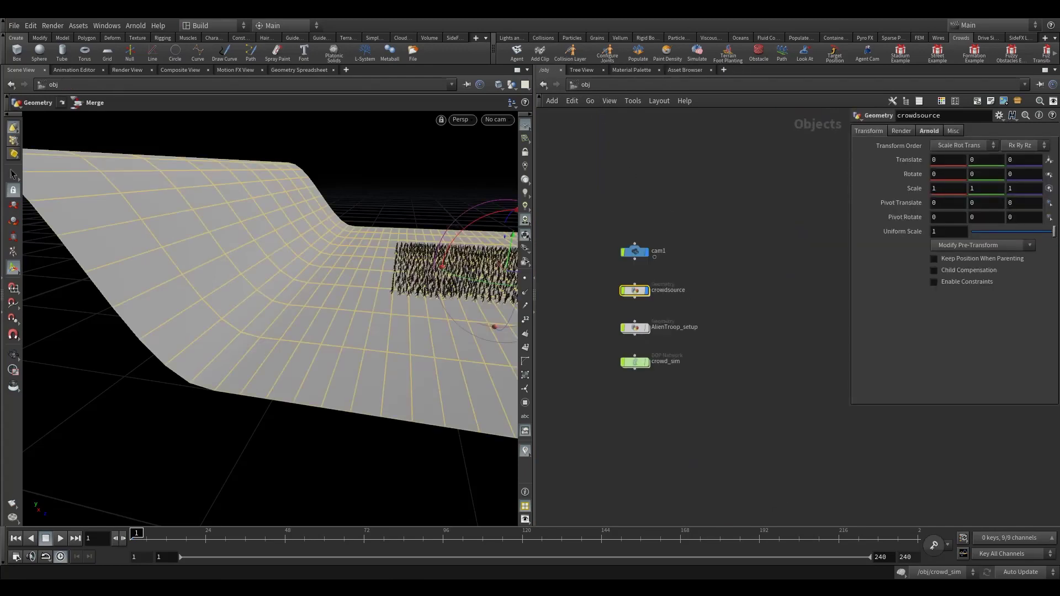
pyautogui.press('Tab')
pyautogui.write('env')
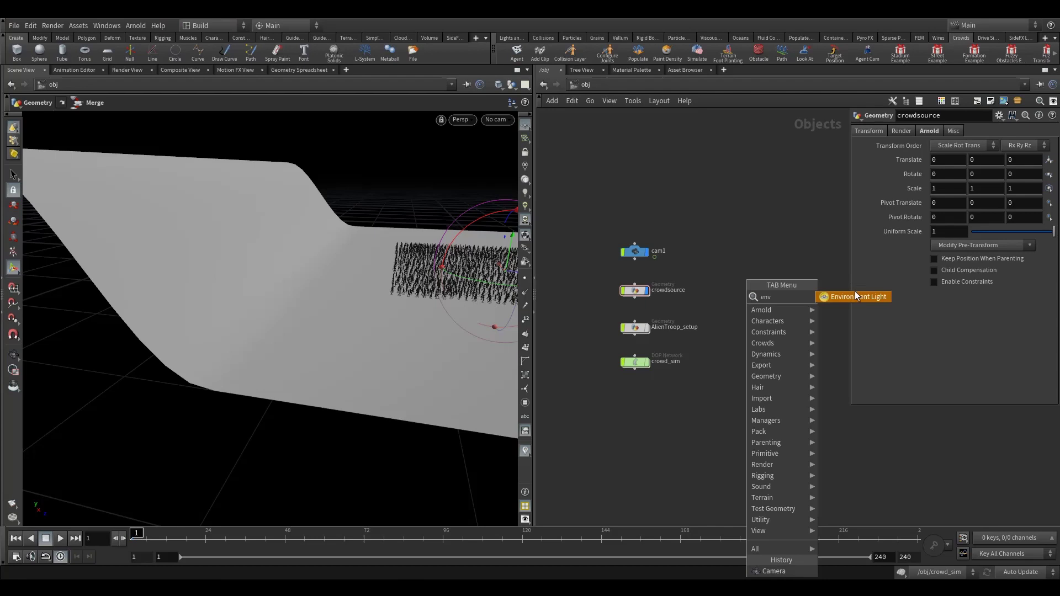
pyautogui.click(854, 296)
pyautogui.click(737, 279)
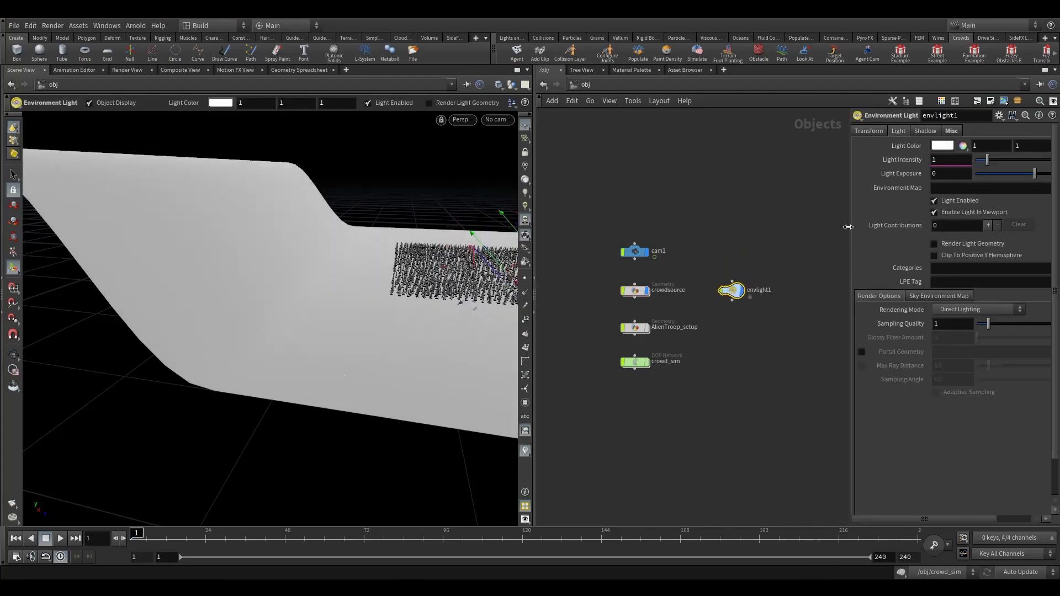
# Load HDRIHaven_skylit_garage_2k.rat from $HFS/houdini/pic/hdri as the light's environment map
pyautogui.moveTo(846, 227); pyautogui.dragTo(771, 227)
pyautogui.click(1042, 188)
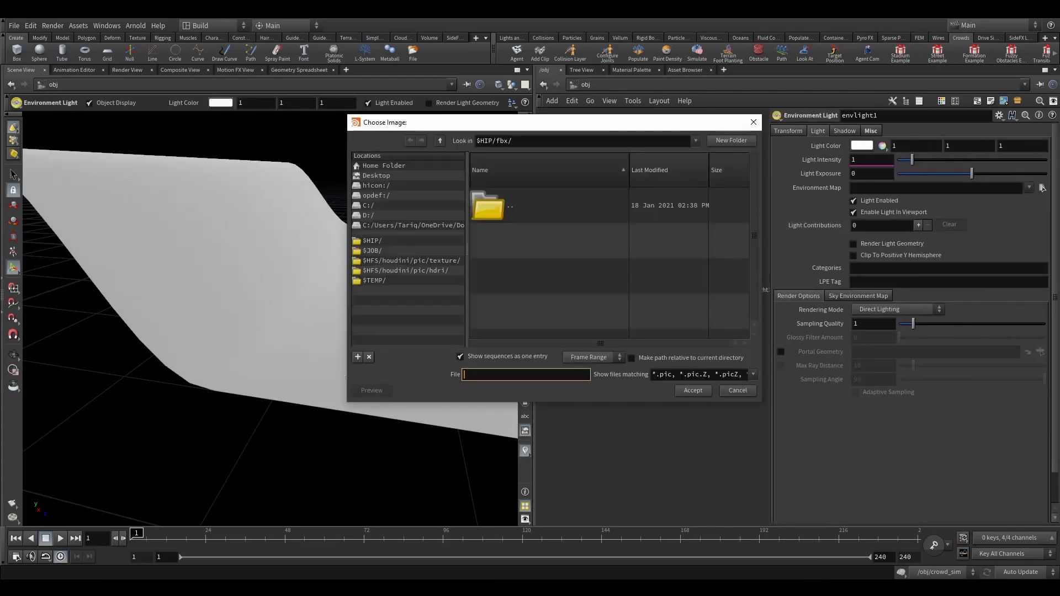
pyautogui.click(420, 271)
pyautogui.scroll(-1, 540, 303)
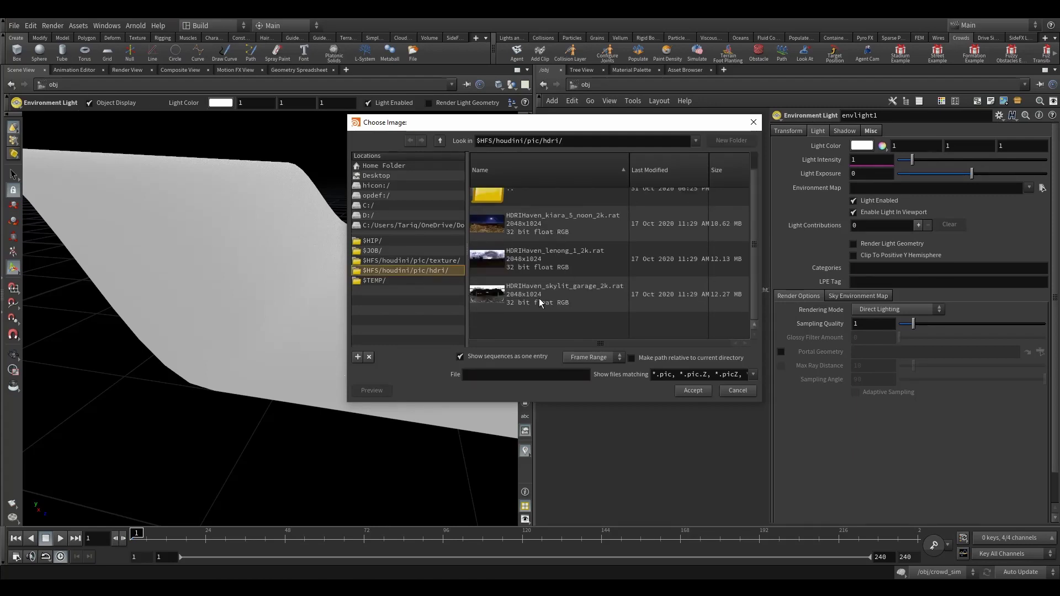
pyautogui.click(540, 303)
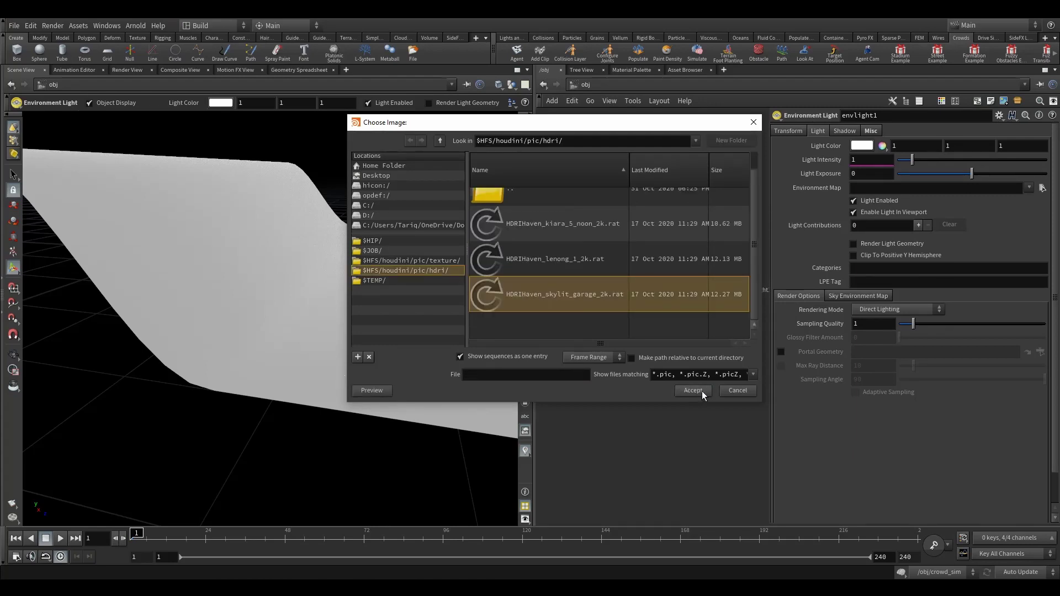
pyautogui.click(699, 392)
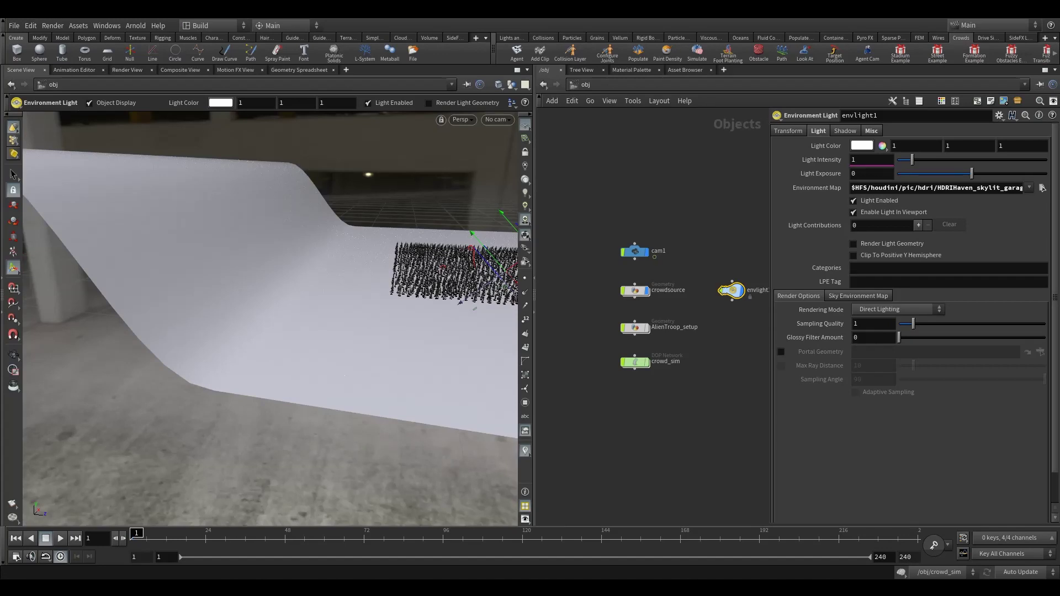
# Look through cam1 and set the environment light's X rotation to 120
pyautogui.click(497, 119)
pyautogui.click(499, 171)
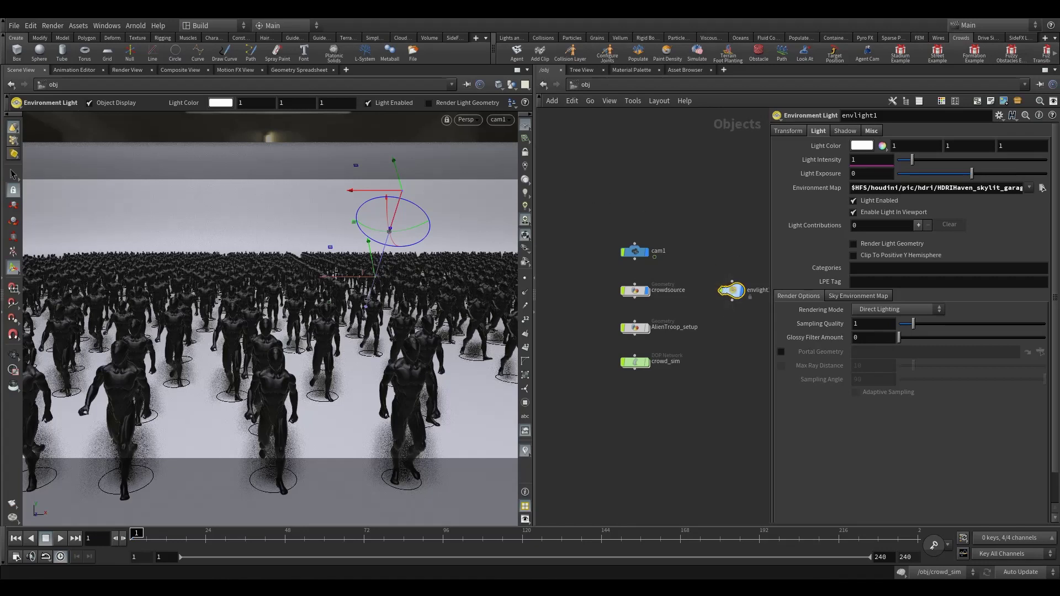
pyautogui.click(784, 132)
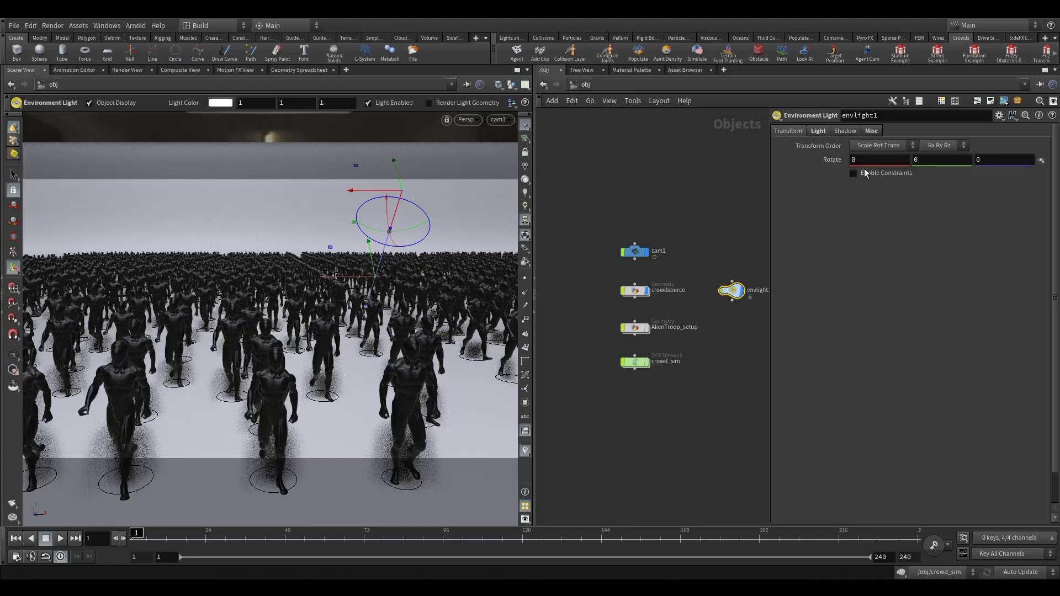
pyautogui.write('120')
pyautogui.press('Return')
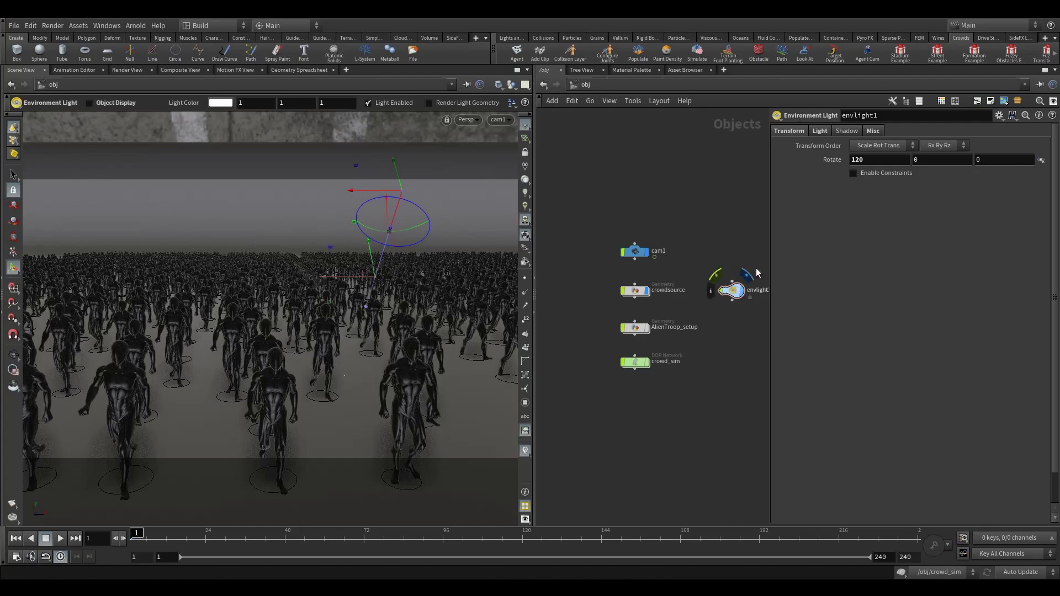
# Switch to the Select tool to hide the light's handles, and turn off the circle markers under the agents
pyautogui.moveTo(644, 294)
pyautogui.moveTo(696, 250); pyautogui.dragTo(680, 246, button='middle')
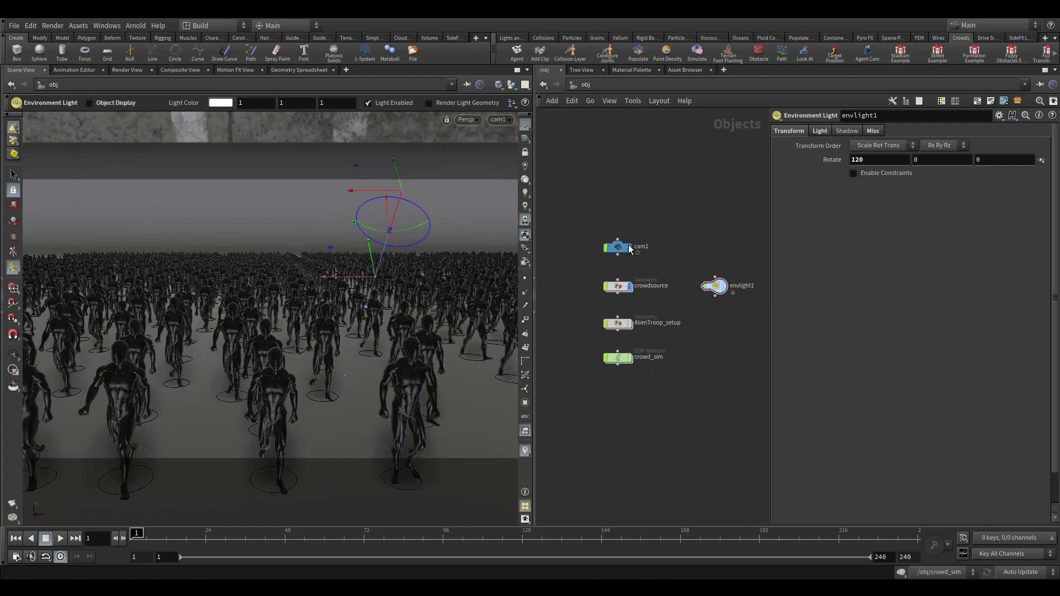
pyautogui.click(14, 178)
pyautogui.moveTo(671, 322); pyautogui.dragTo(691, 257, button='middle')
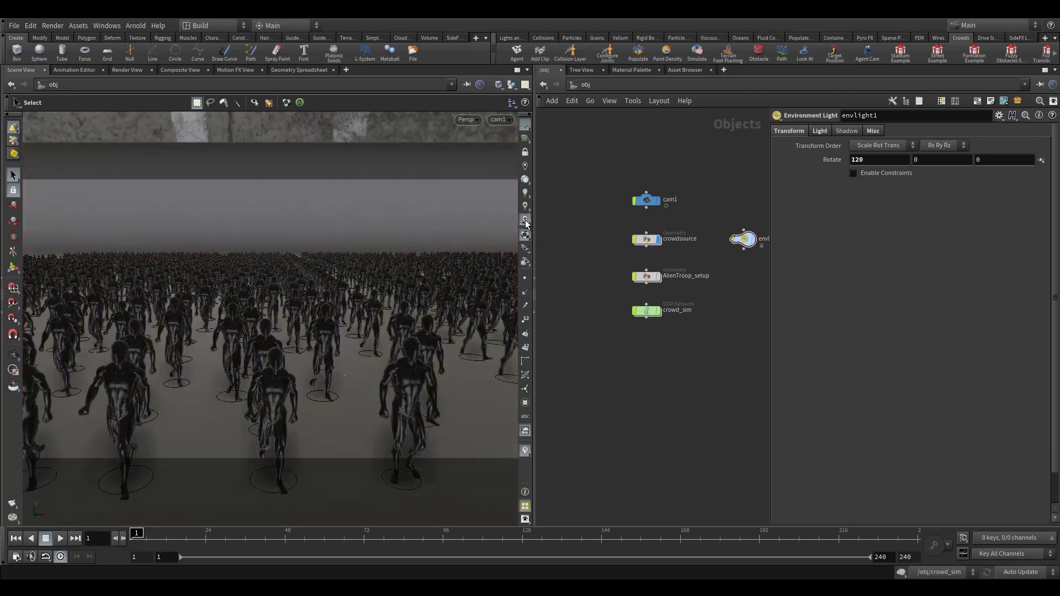
pyautogui.click(499, 84)
pyautogui.click(525, 187)
pyautogui.click(510, 85)
pyautogui.click(553, 124)
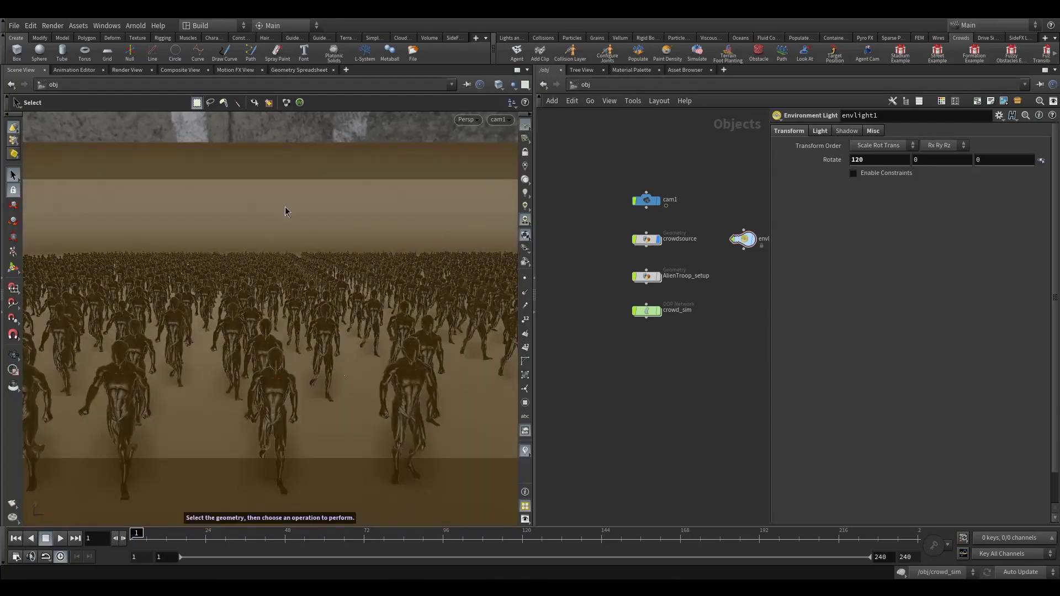
# In the viewport display options, raise light sampling to 32 and enable ambient occlusion, leaving its value at 3
pyautogui.press('d')
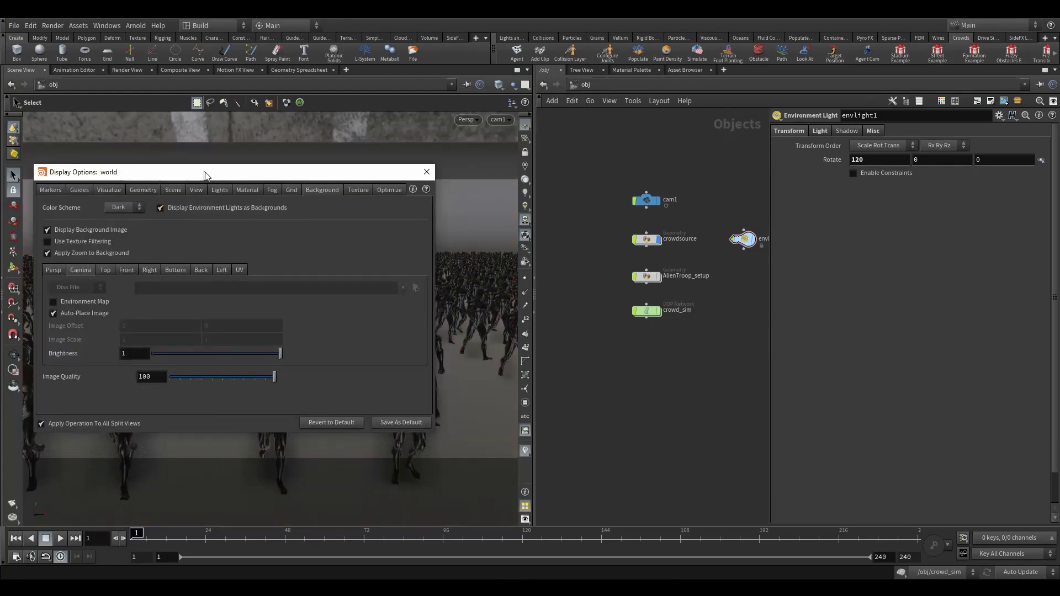
pyautogui.moveTo(205, 175); pyautogui.dragTo(287, 194)
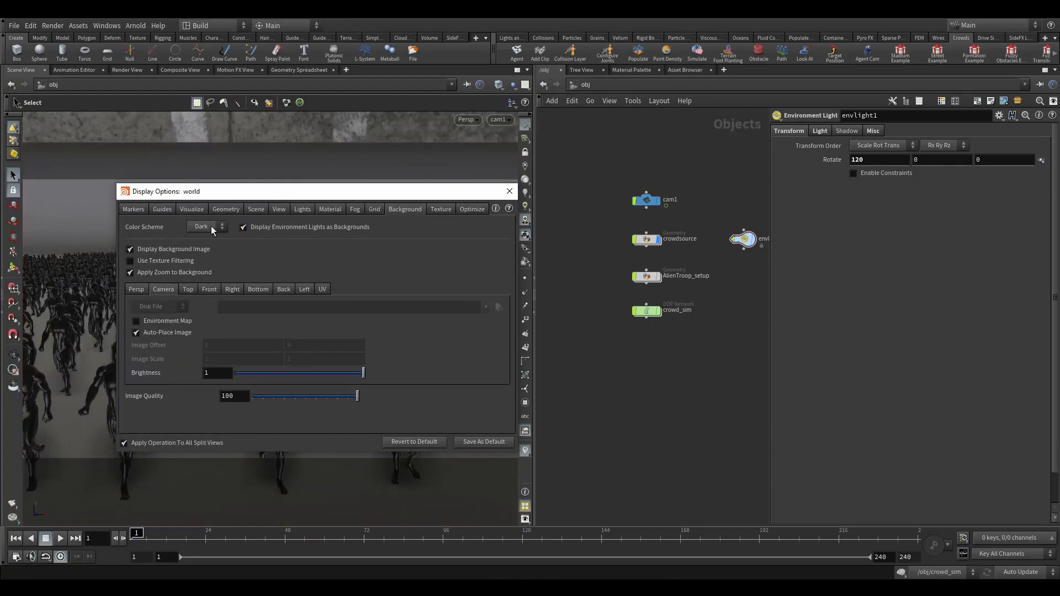
pyautogui.click(302, 209)
pyautogui.moveTo(307, 193); pyautogui.dragTo(513, 190)
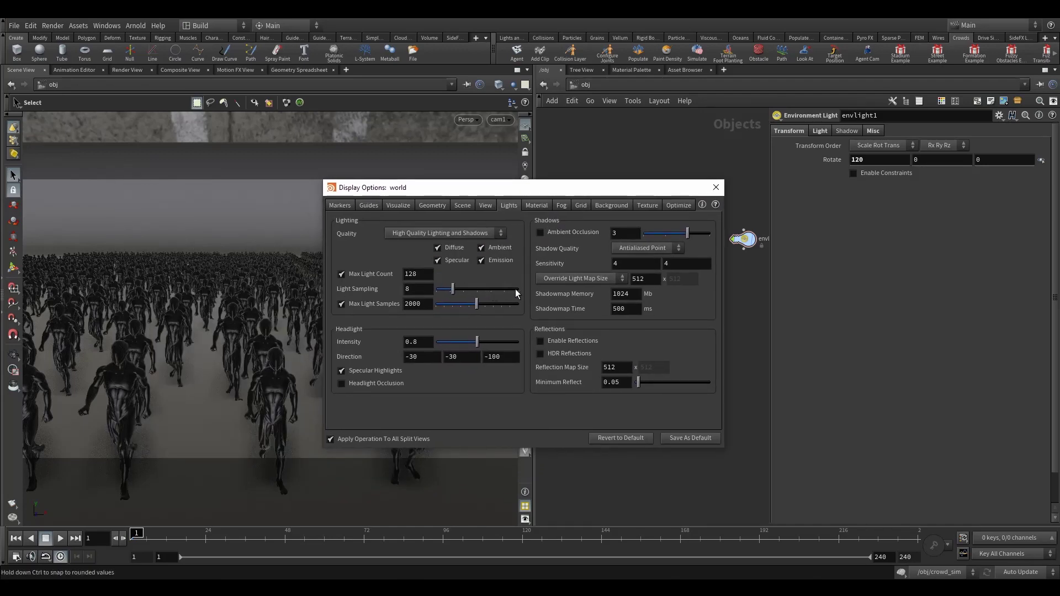
pyautogui.moveTo(515, 290); pyautogui.dragTo(525, 289)
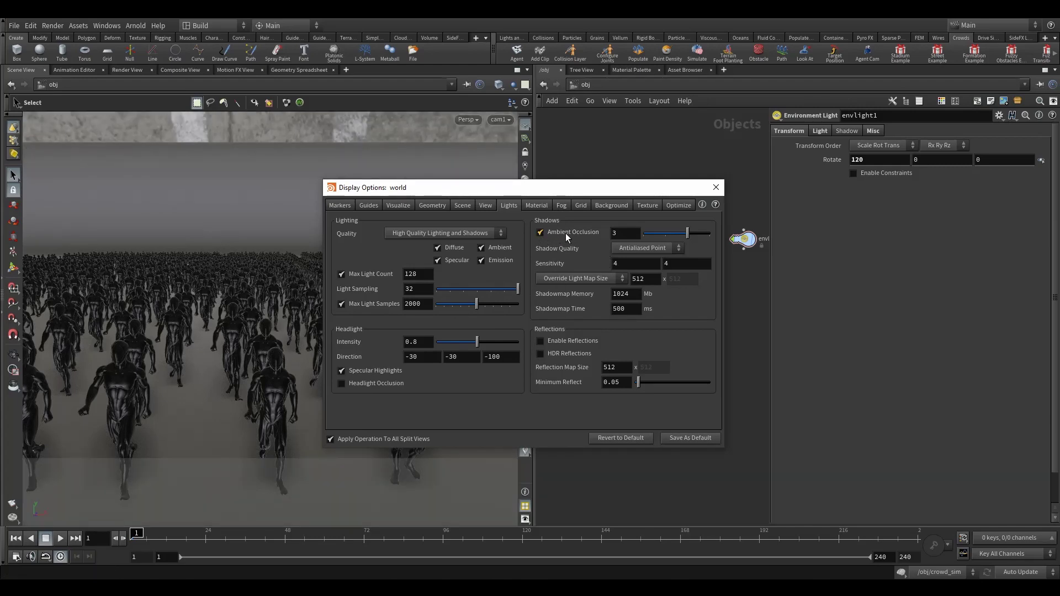
pyautogui.click(716, 188)
# Maximize the scene view and start a flipbook render of the full frame range to MPlay
pyautogui.click(525, 84)
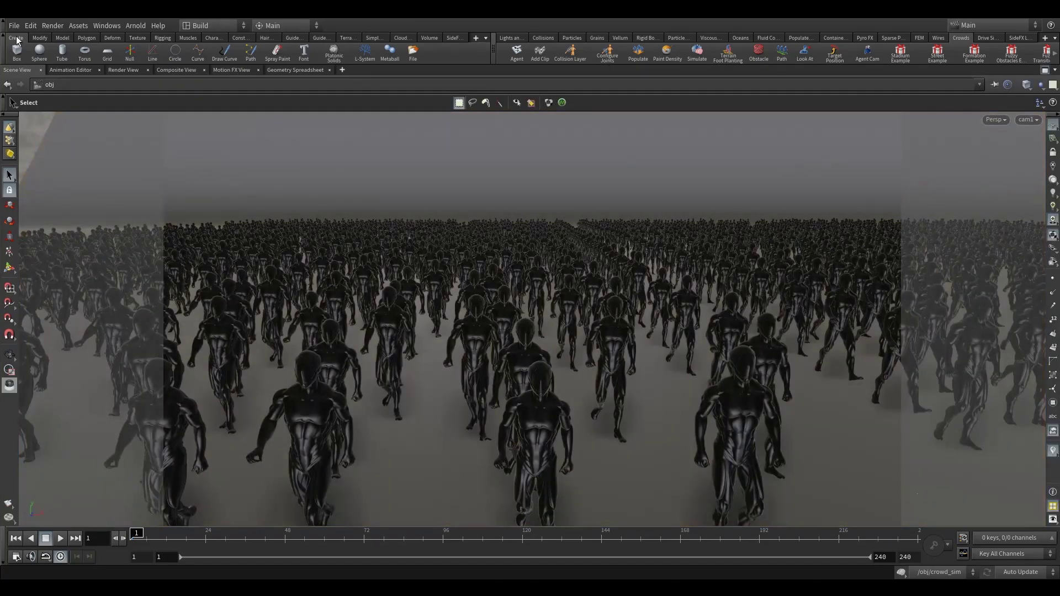
pyautogui.click(16, 26)
pyautogui.click(22, 90)
pyautogui.click(8, 506)
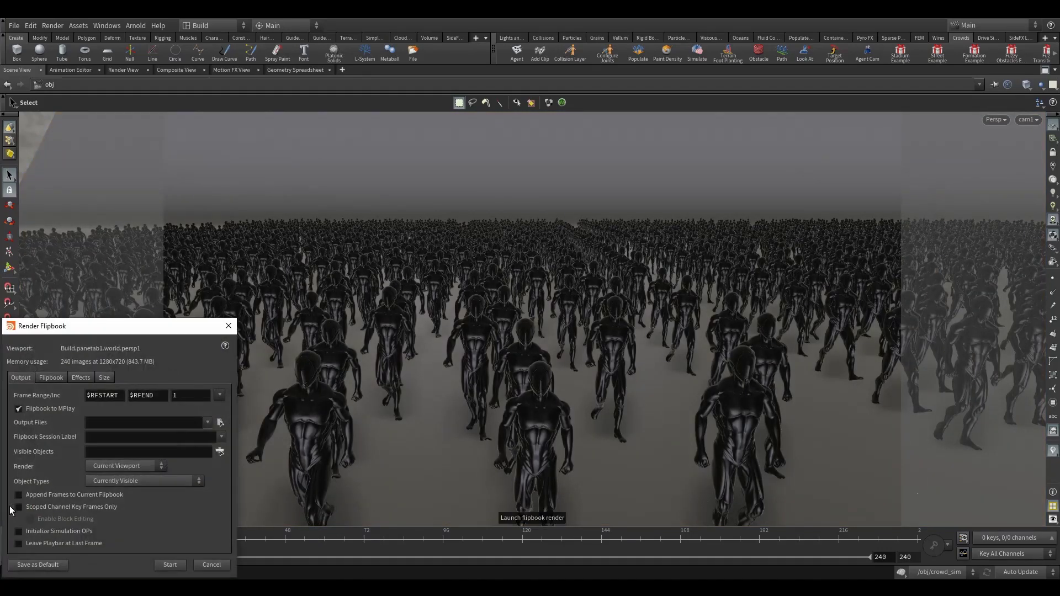
pyautogui.click(172, 567)
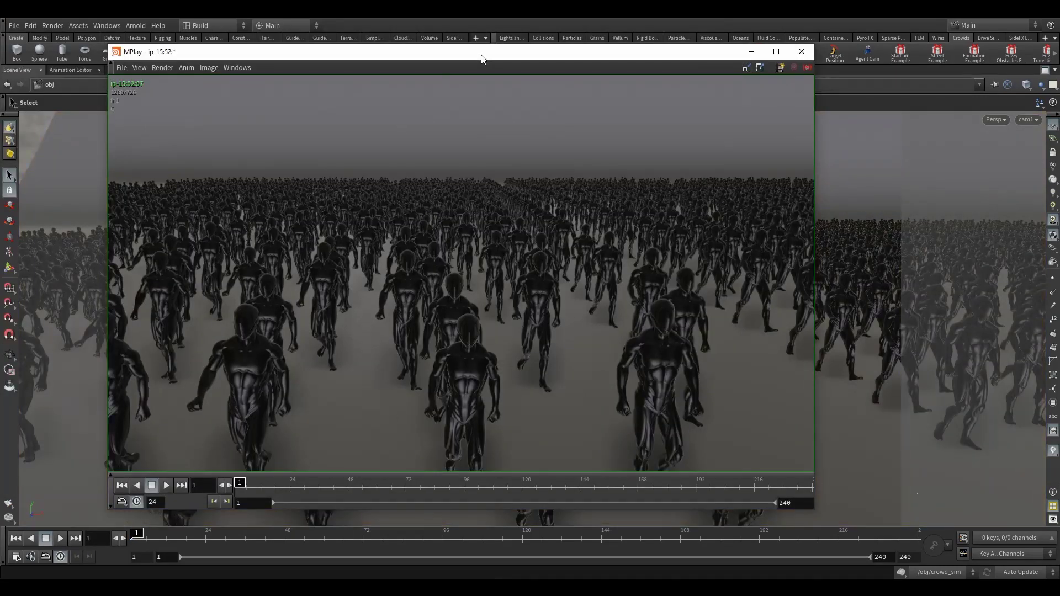
# Maximize the MPlay window and play the rendered crowd flipbook, stopping it at the part where agents are thrown into the air
pyautogui.moveTo(481, 56); pyautogui.dragTo(531, 66)
pyautogui.click(814, 62)
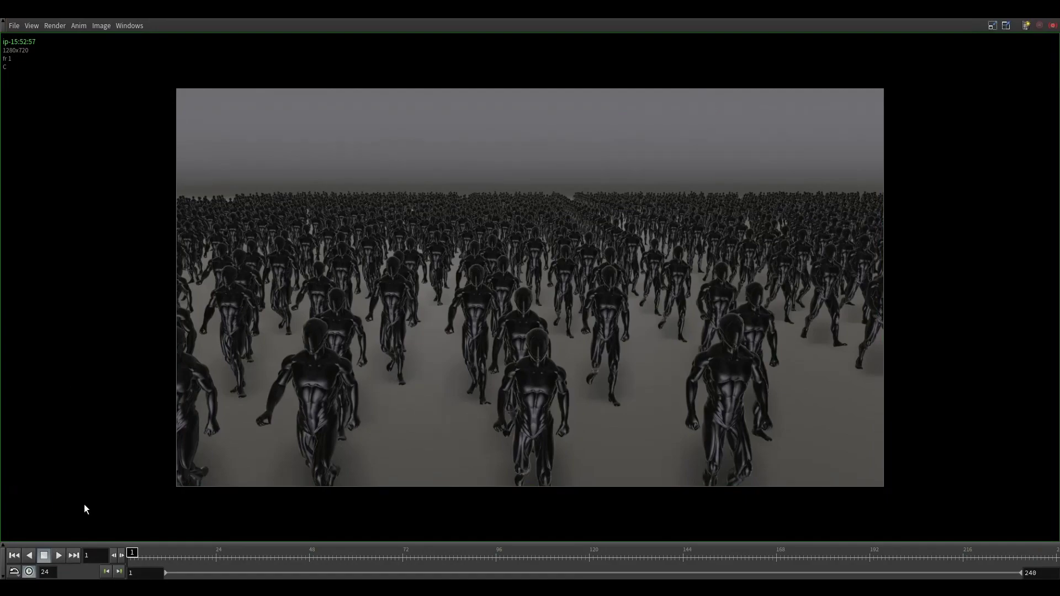
pyautogui.click(62, 558)
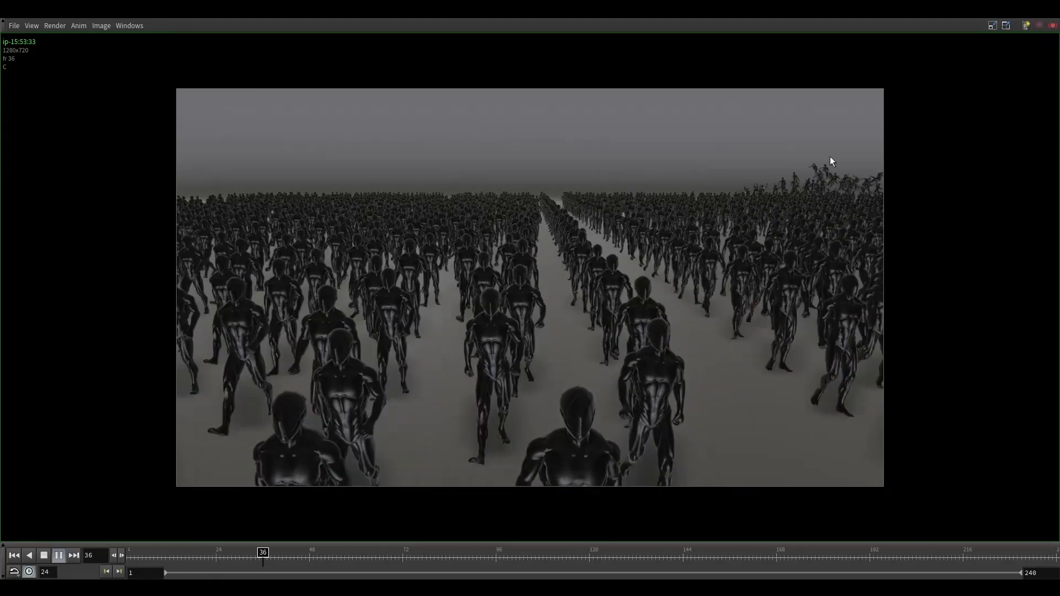
pyautogui.click(44, 555)
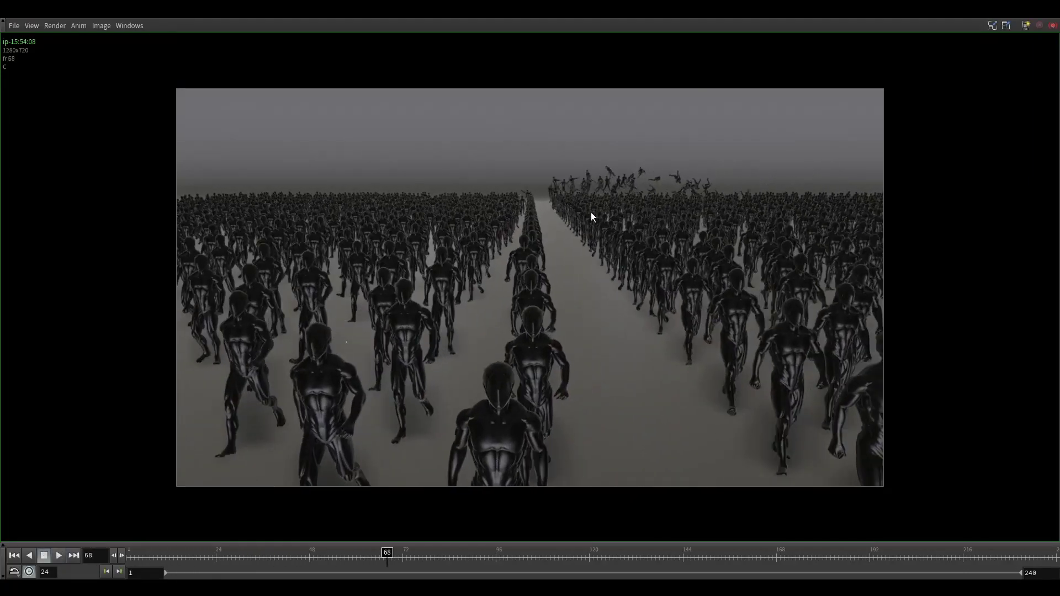
# Scrub the flipbook between about frames 36 and 85 and replay it to examine how the ragdoll effect moves through the crowd
pyautogui.moveTo(392, 546); pyautogui.dragTo(455, 556)
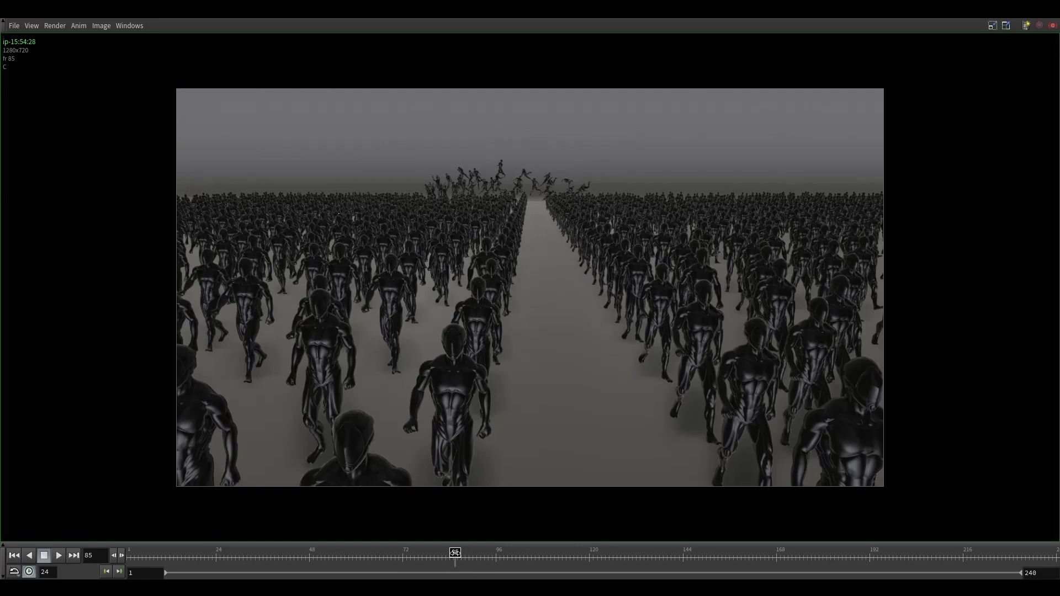
pyautogui.moveTo(455, 554); pyautogui.dragTo(261, 553)
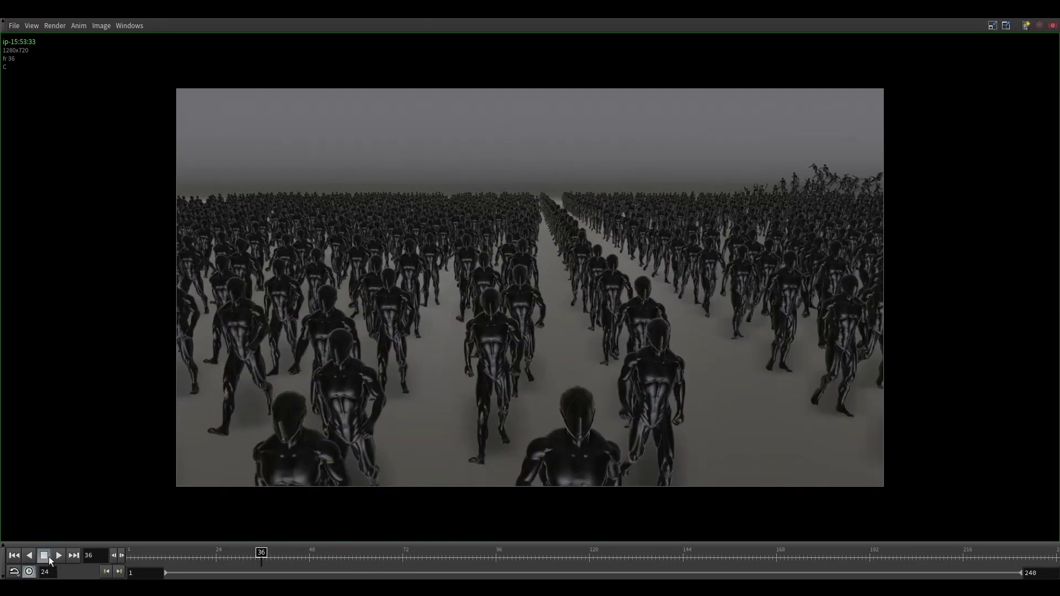
pyautogui.click(55, 557)
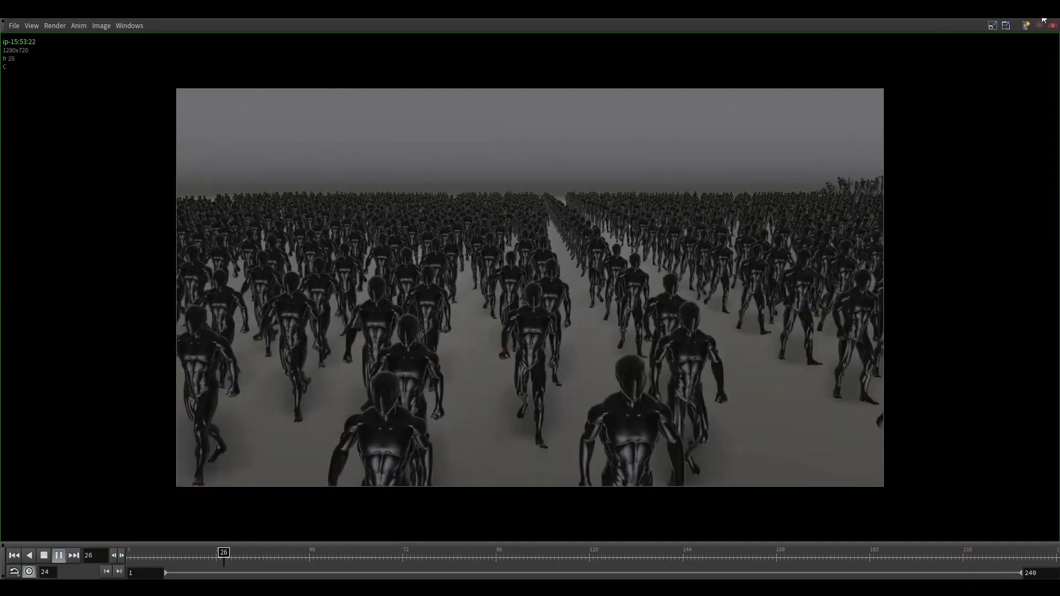
pyautogui.click(44, 556)
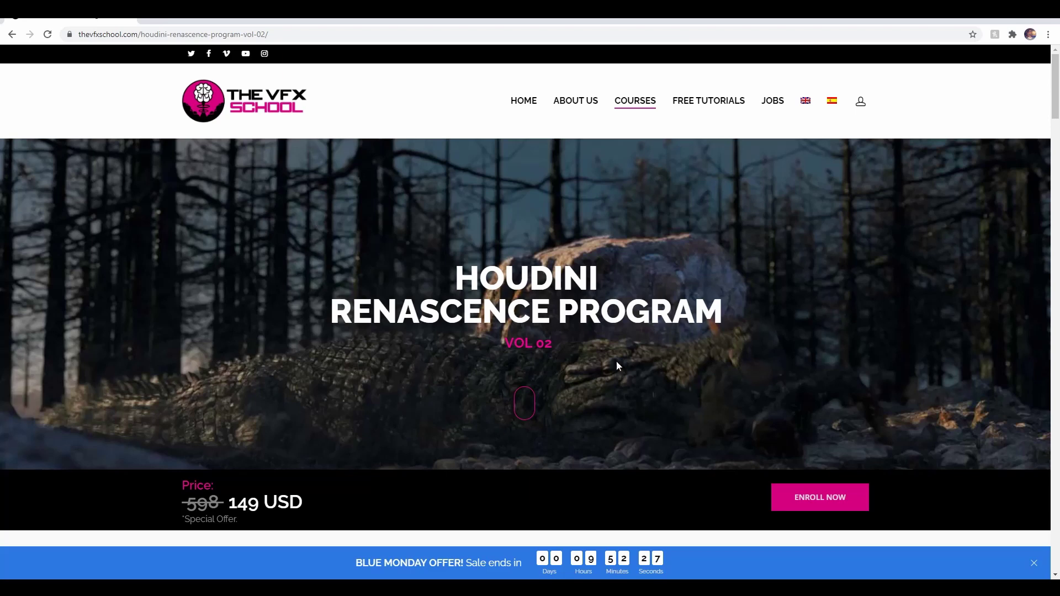
# On the Houdini Renascence Program Vol 02 page in the browser, find the course content and show Module III with its preview video
pyautogui.scroll(-5, 650, 348)
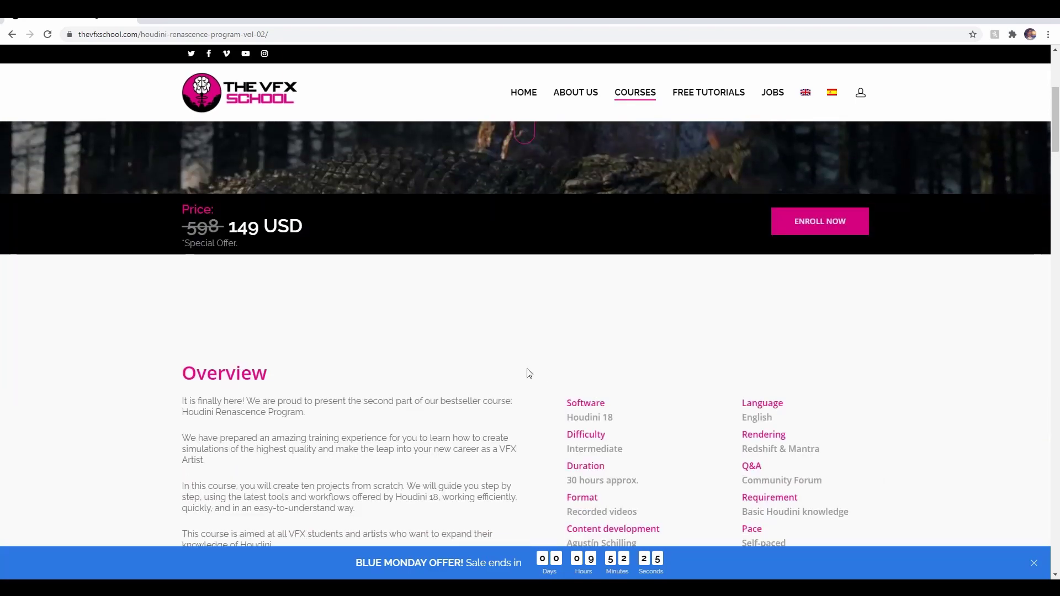
pyautogui.scroll(-10, 527, 371)
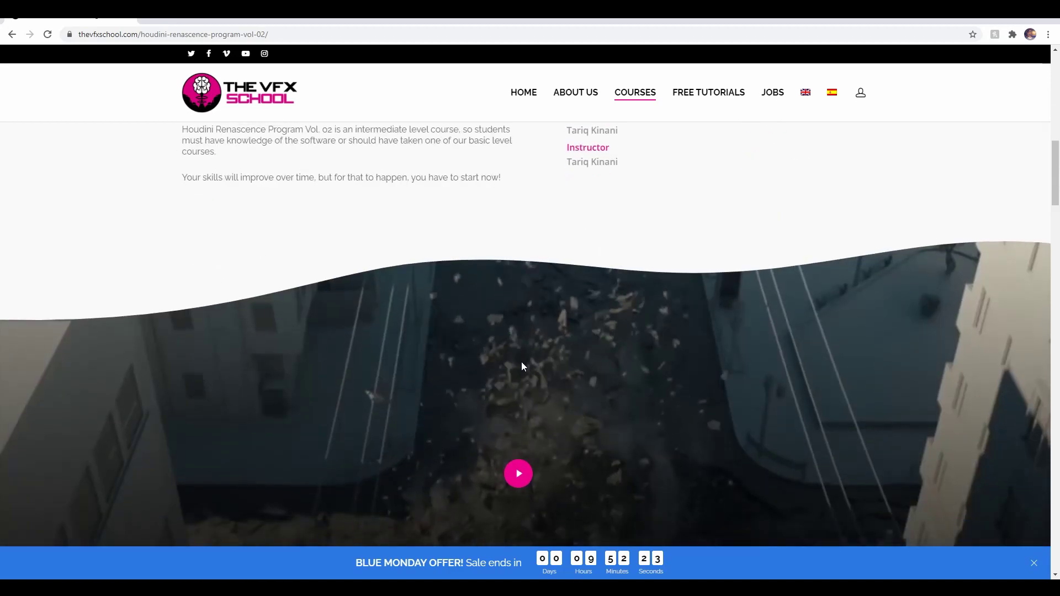
pyautogui.scroll(-10, 522, 365)
pyautogui.scroll(4, 310, 343)
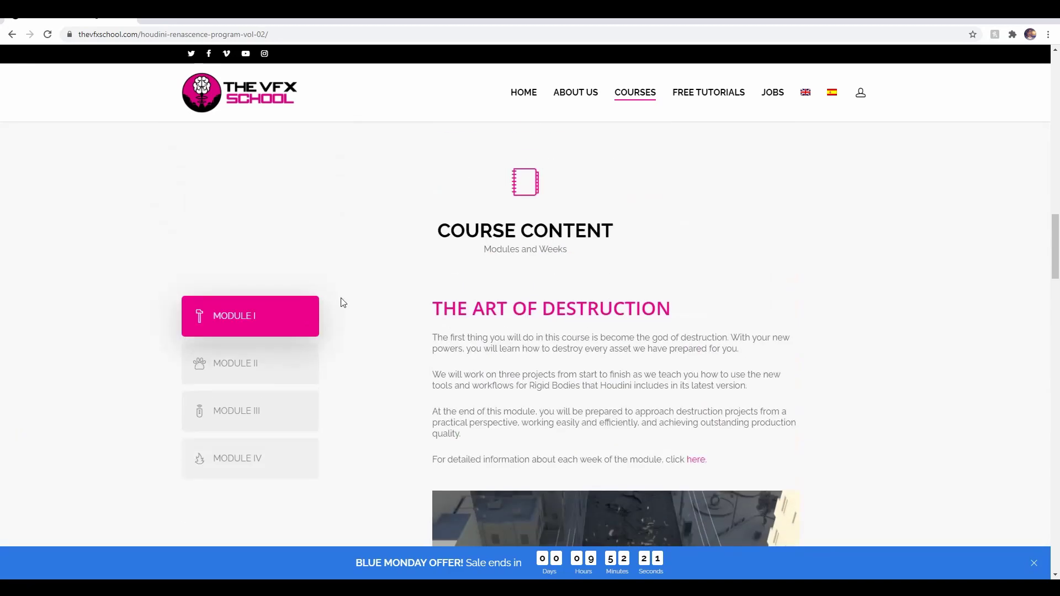
pyautogui.click(233, 411)
pyautogui.scroll(-4, 528, 397)
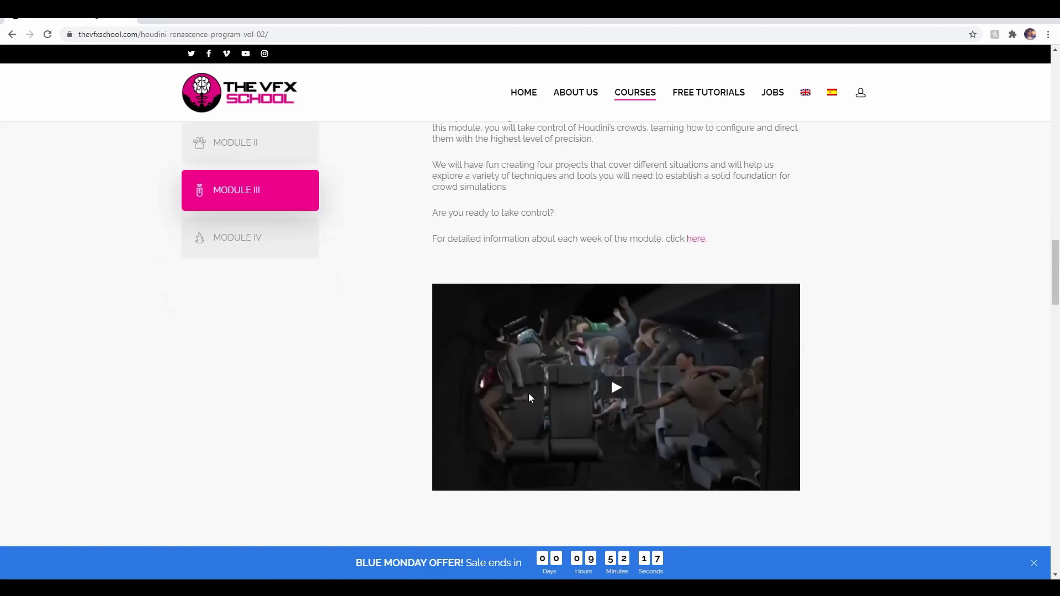
# Watch the Module III preview video, pausing and resuming it at the different crowd simulation shots, and return to the Massive Control description
pyautogui.click(619, 391)
pyautogui.scroll(-1, 393, 405)
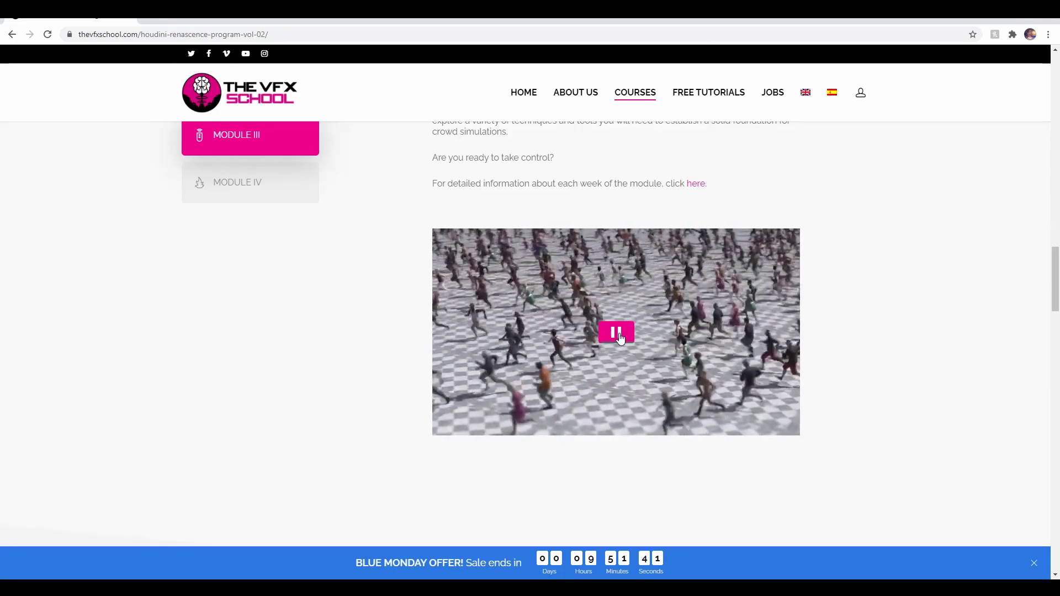
pyautogui.click(631, 341)
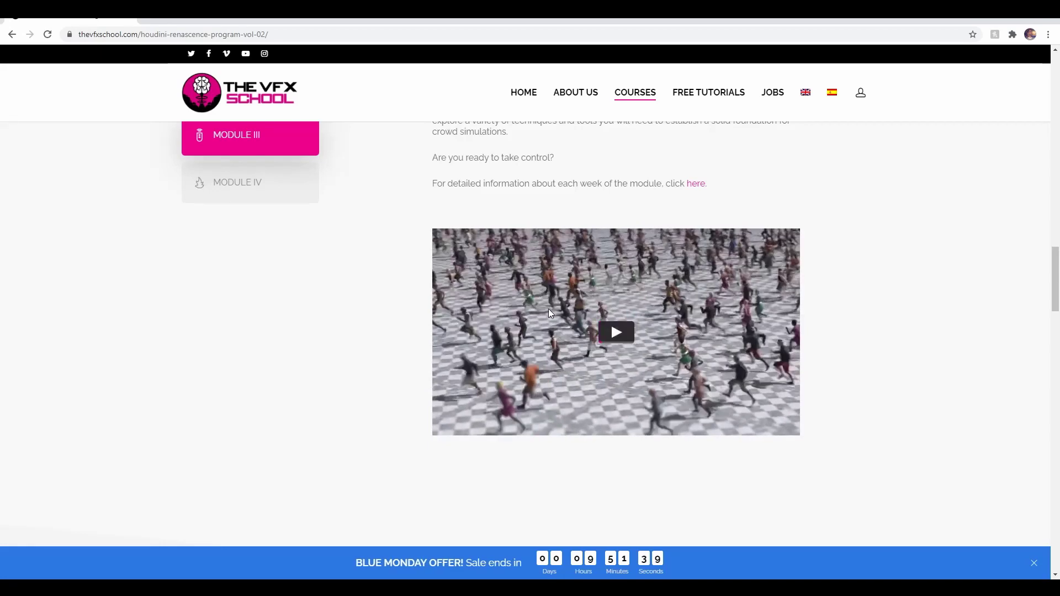
pyautogui.click(620, 336)
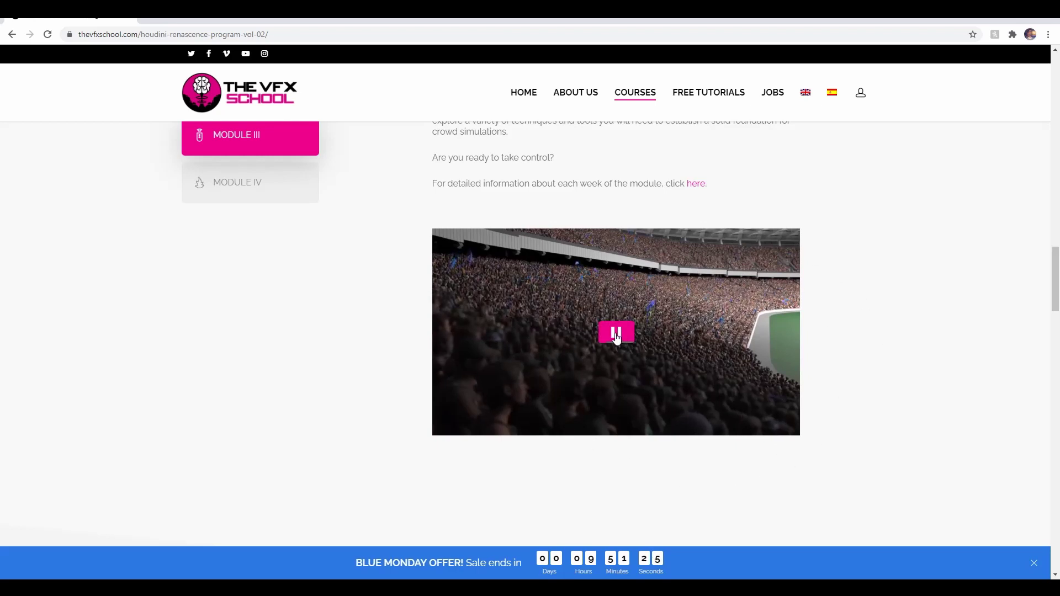
pyautogui.click(616, 333)
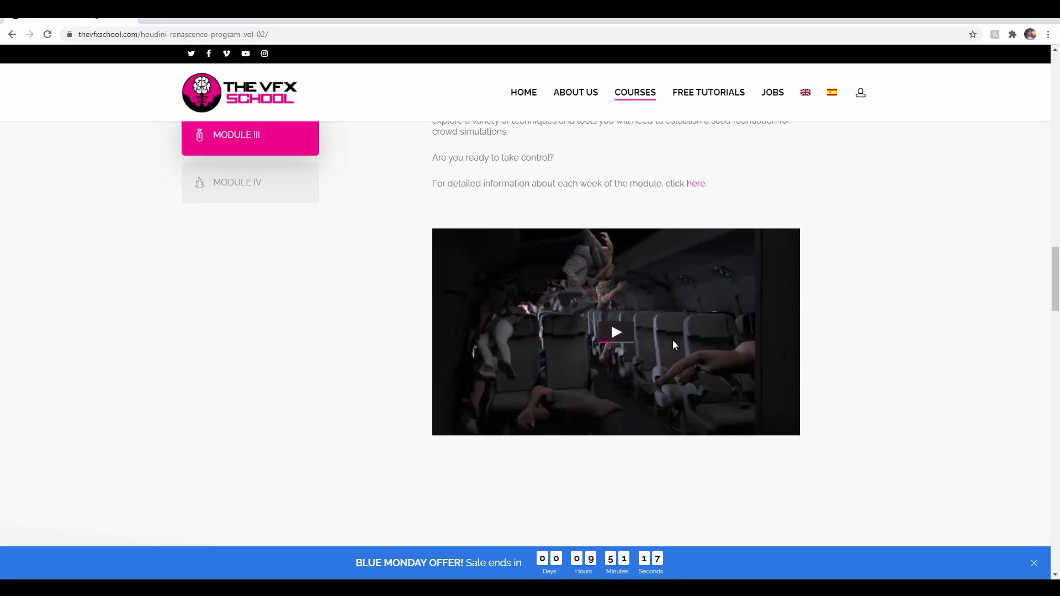
pyautogui.click(617, 333)
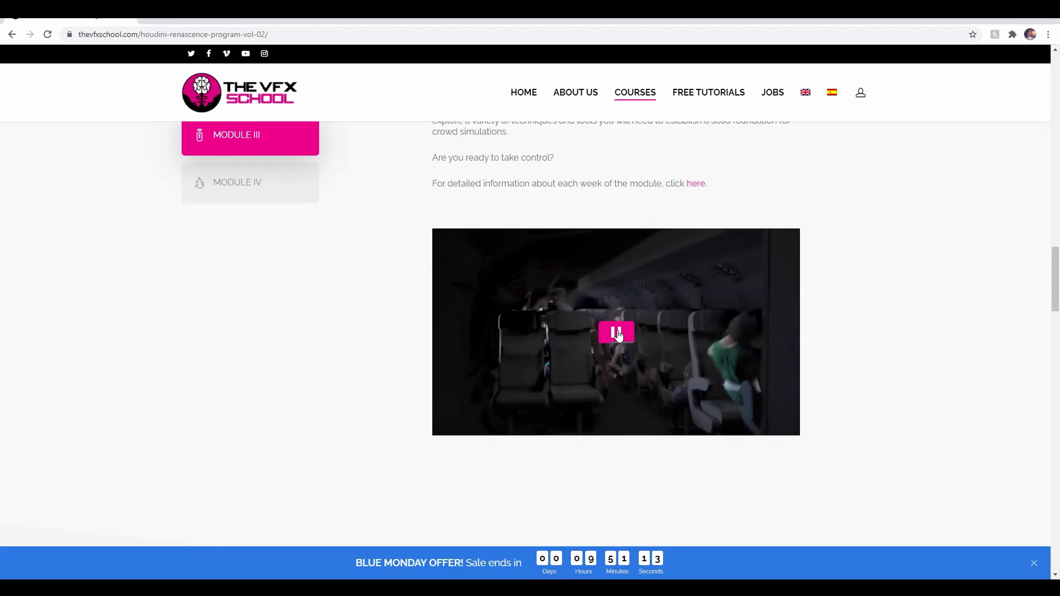
pyautogui.click(617, 334)
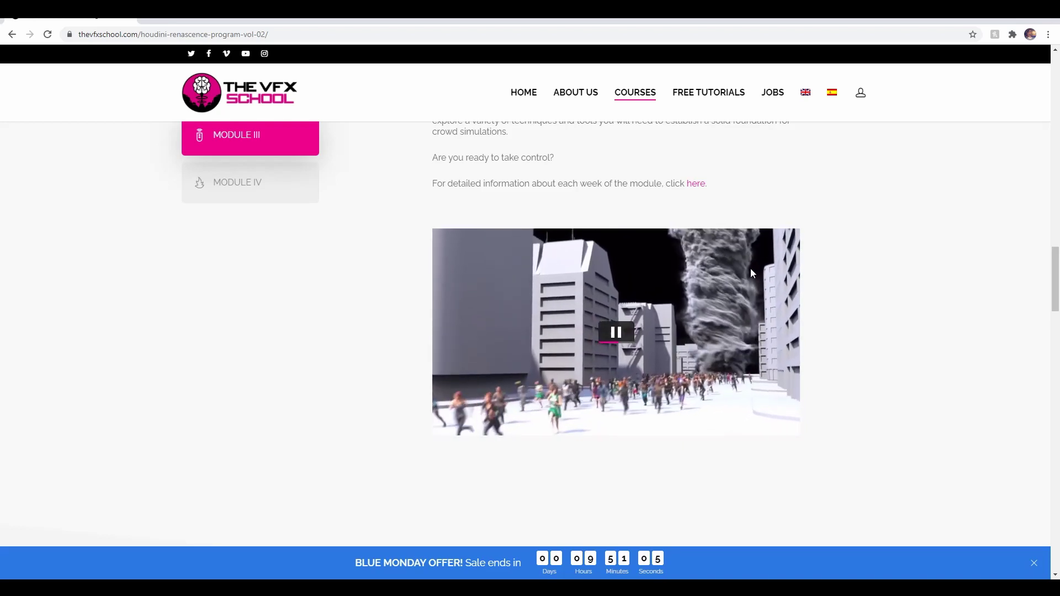
pyautogui.click(616, 332)
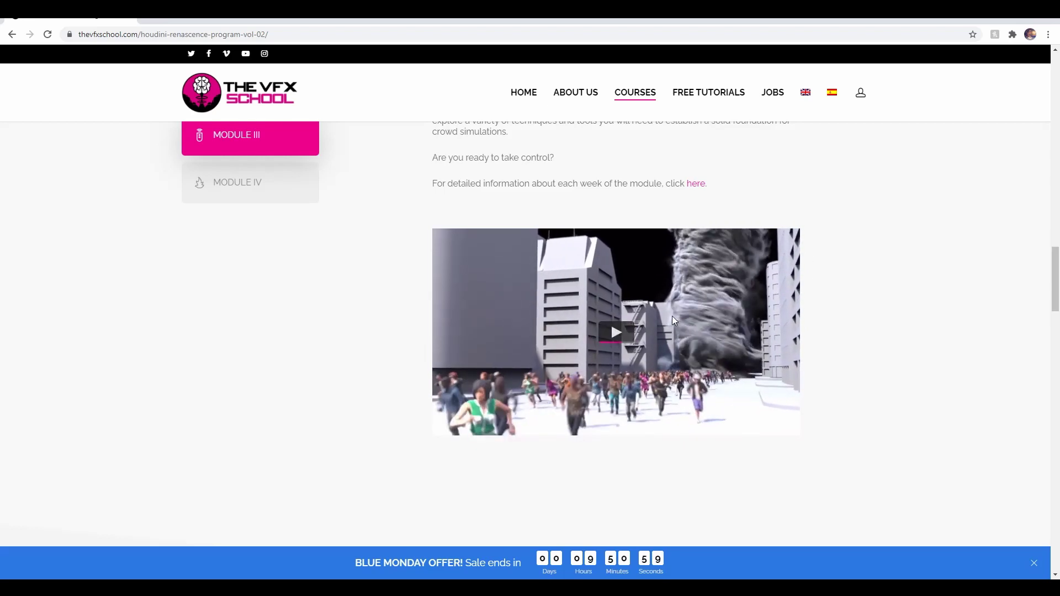
pyautogui.click(617, 333)
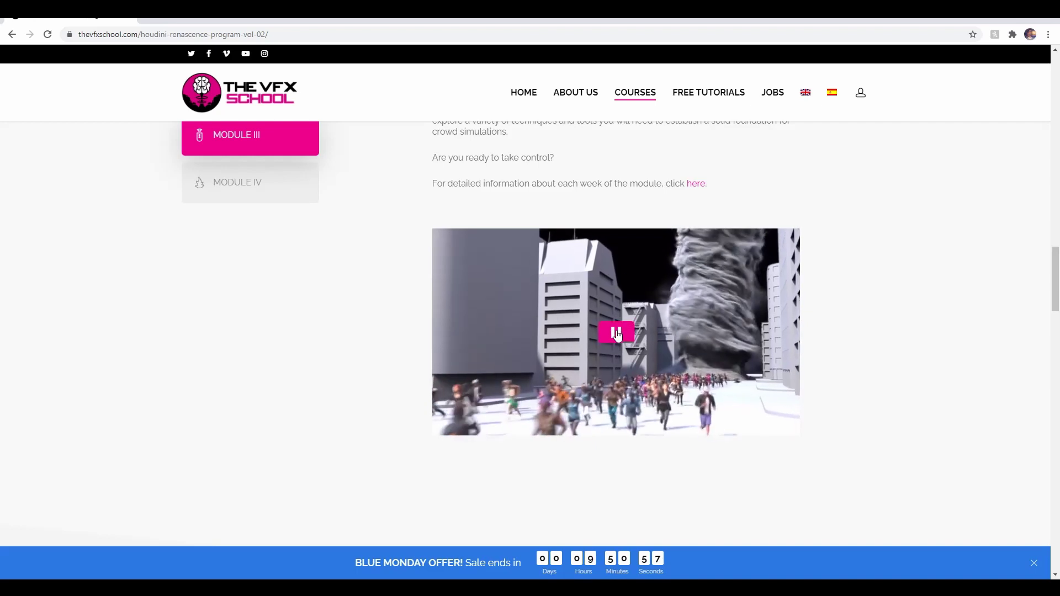
pyautogui.click(618, 336)
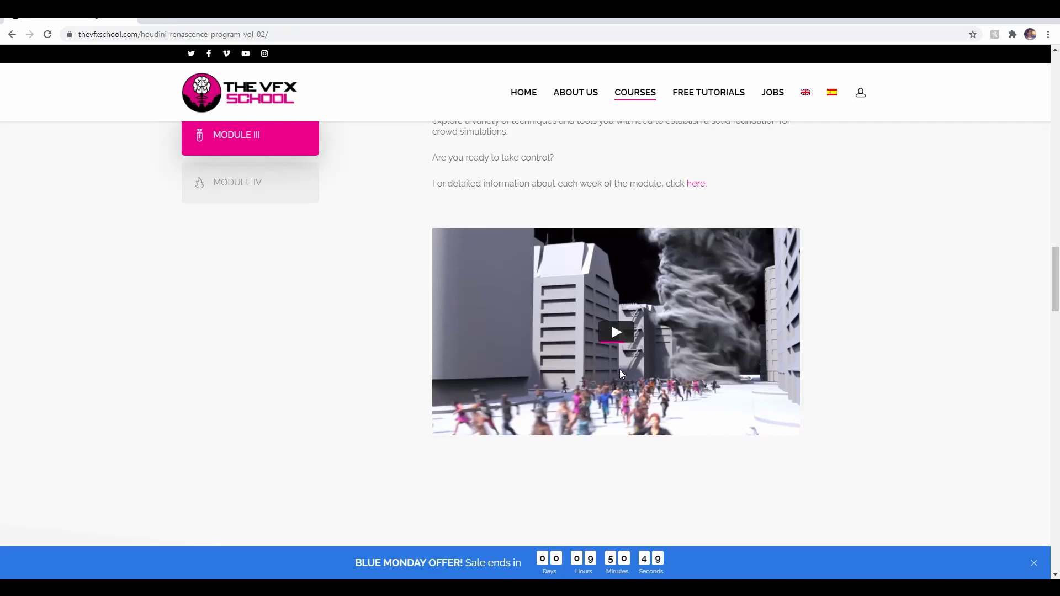
pyautogui.click(596, 395)
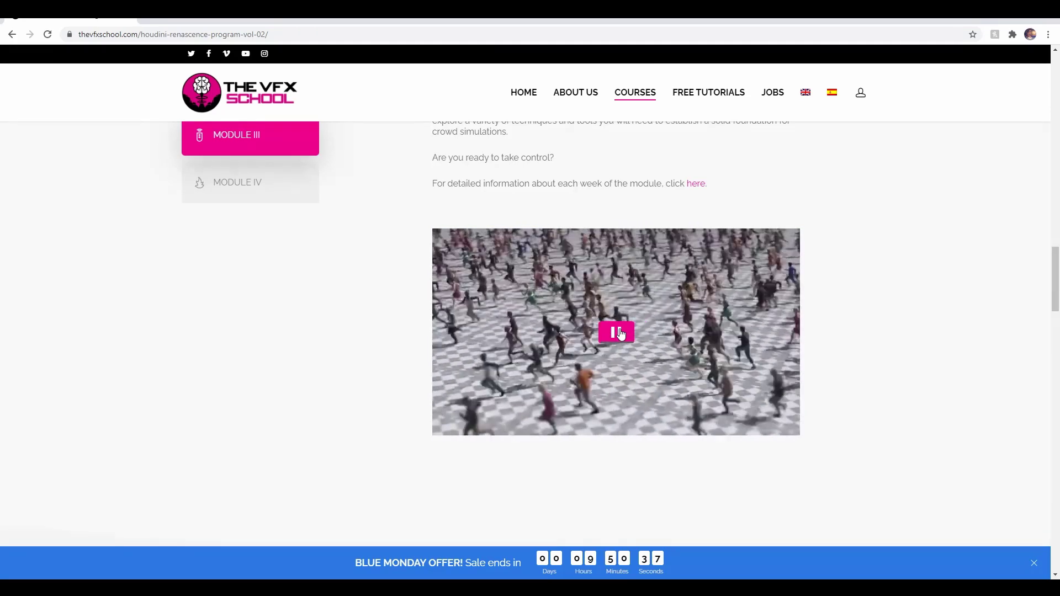
pyautogui.click(619, 333)
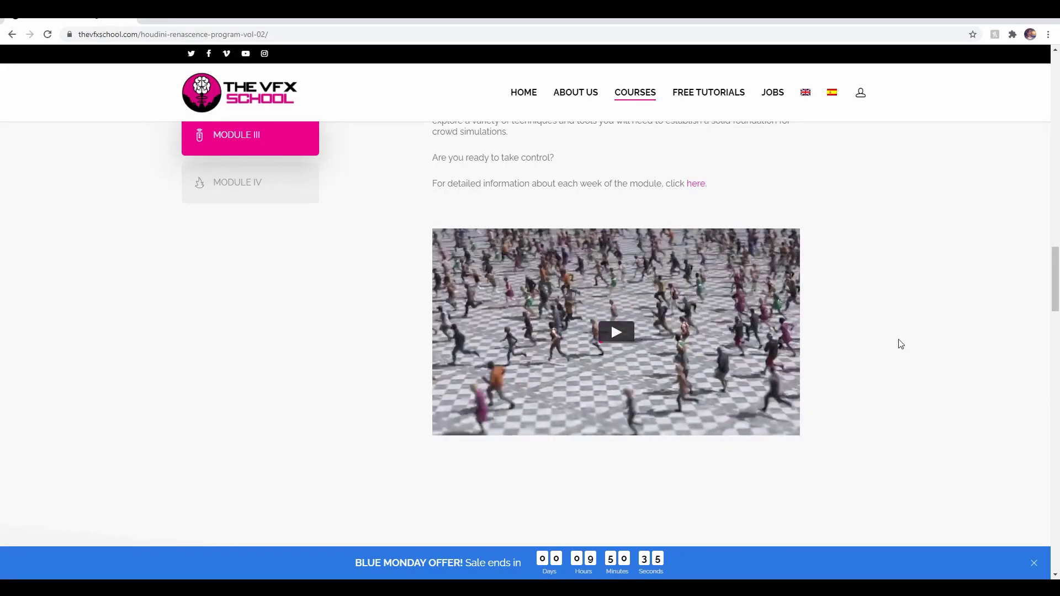
pyautogui.scroll(5, 423, 384)
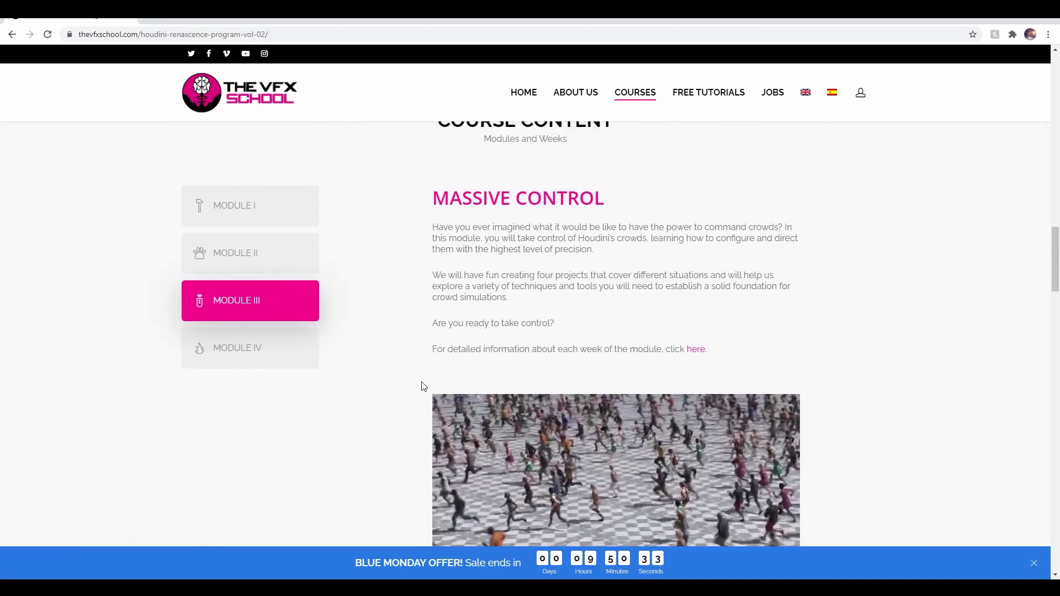
pyautogui.scroll(-5, 423, 383)
pyautogui.scroll(5, 423, 386)
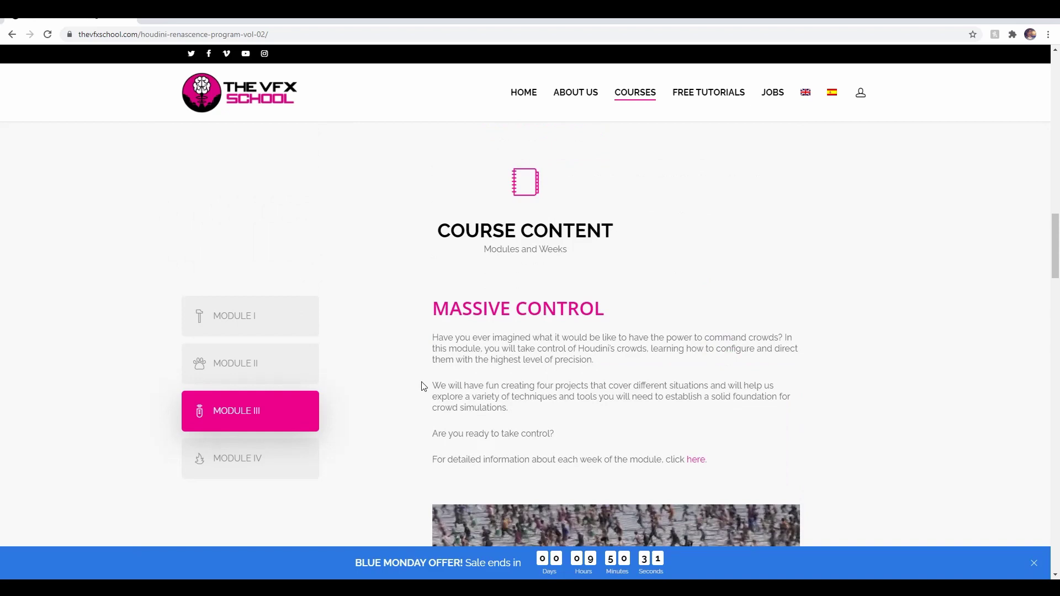